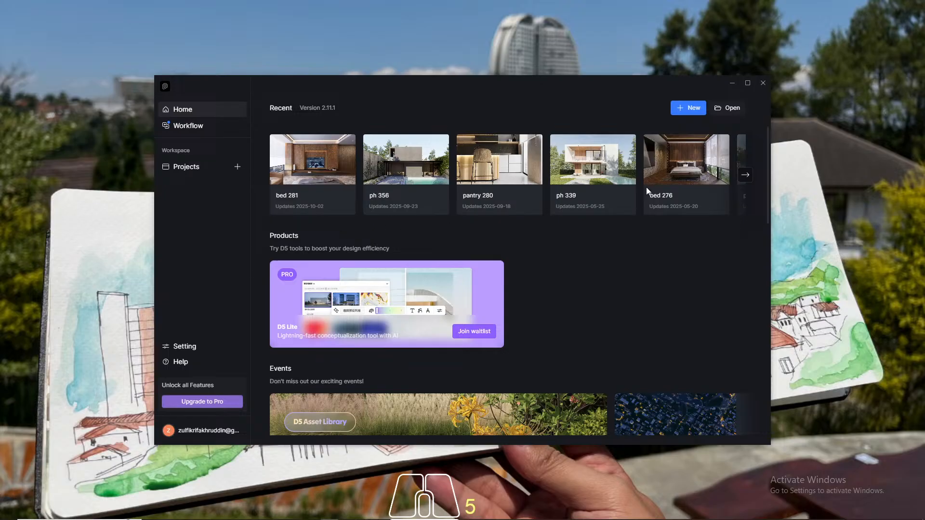
Open the ph 357.skp model from the 357 folder and delete the SU_Scene 2 scene
{"action": "left_click", "coordinate": [739, 109]}
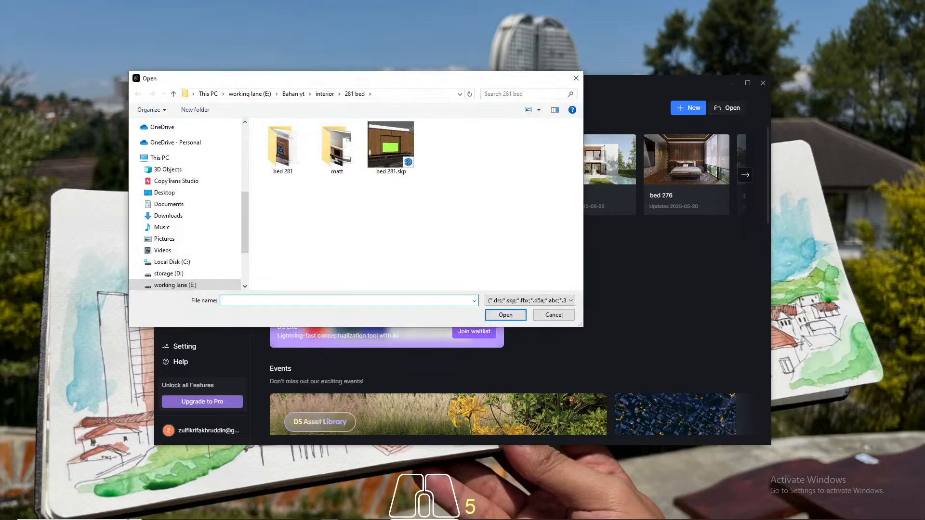
{"action": "scroll", "coordinate": [190, 206], "scroll_direction": "up", "scroll_amount": 4}
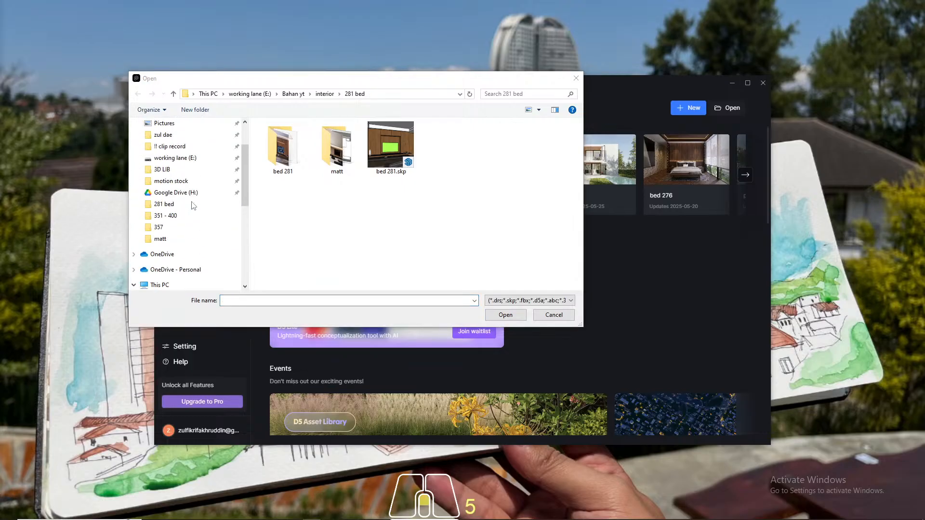
{"action": "left_click", "coordinate": [165, 228]}
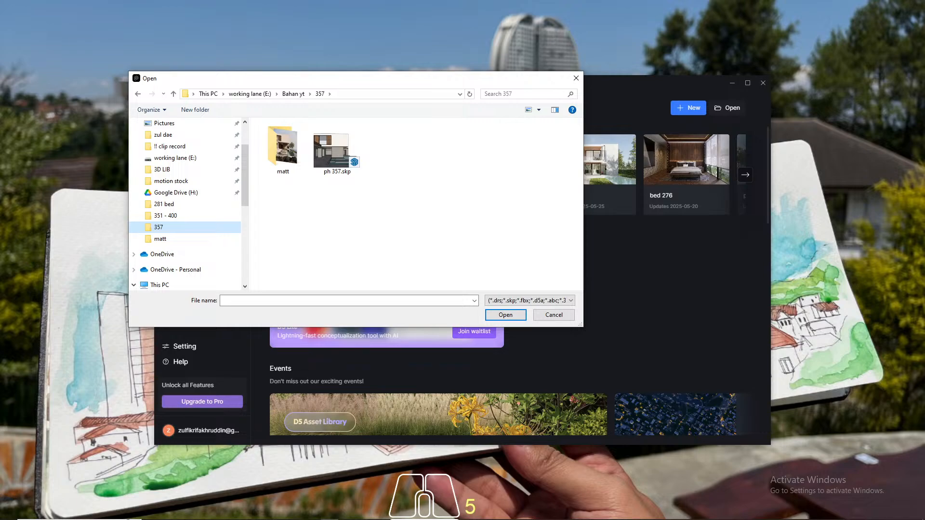
{"action": "double_click", "coordinate": [349, 165]}
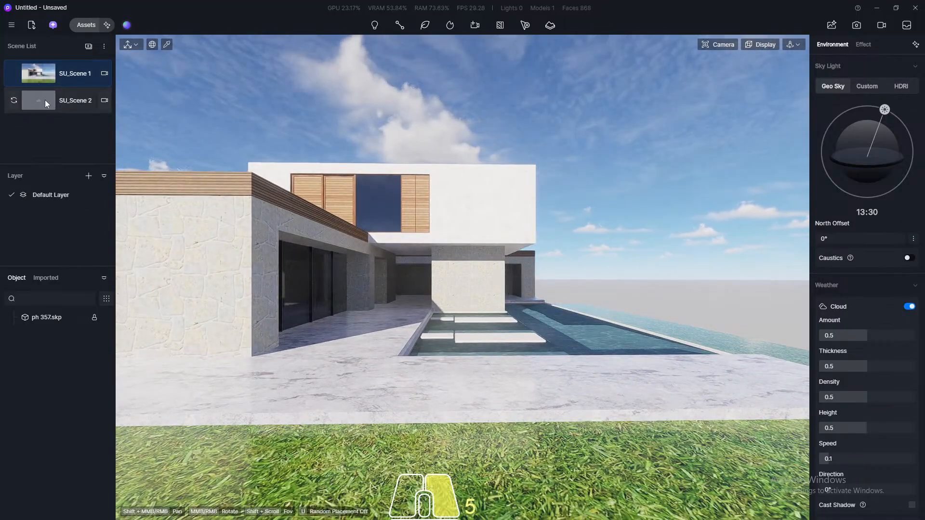
{"action": "right_click", "coordinate": [45, 100]}
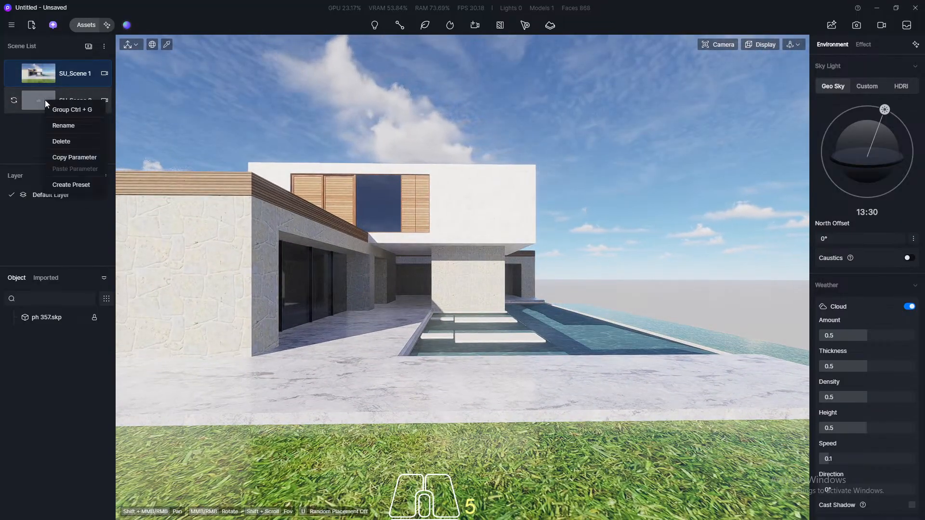
{"action": "left_click", "coordinate": [65, 142]}
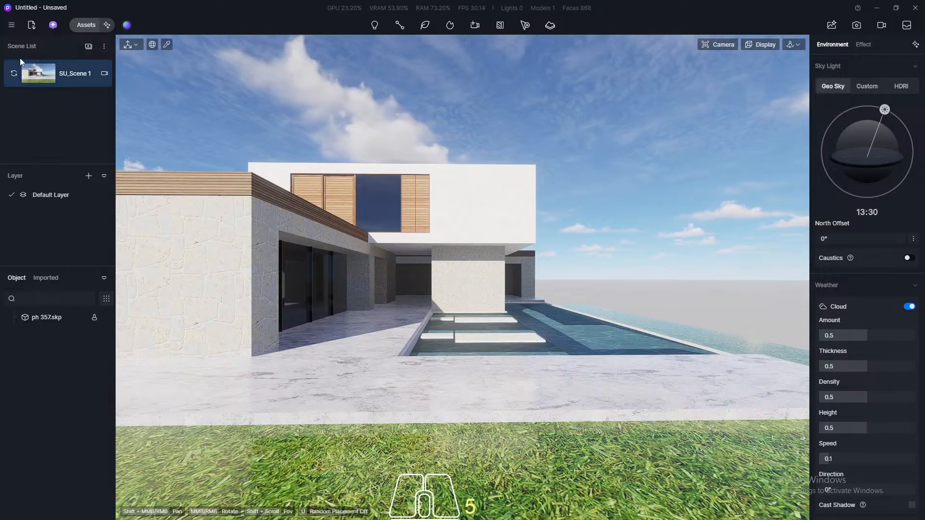
Save the project as "ph 357" in the 357 folder
{"action": "left_click", "coordinate": [11, 25]}
{"action": "mouse_move", "coordinate": [36, 44]}
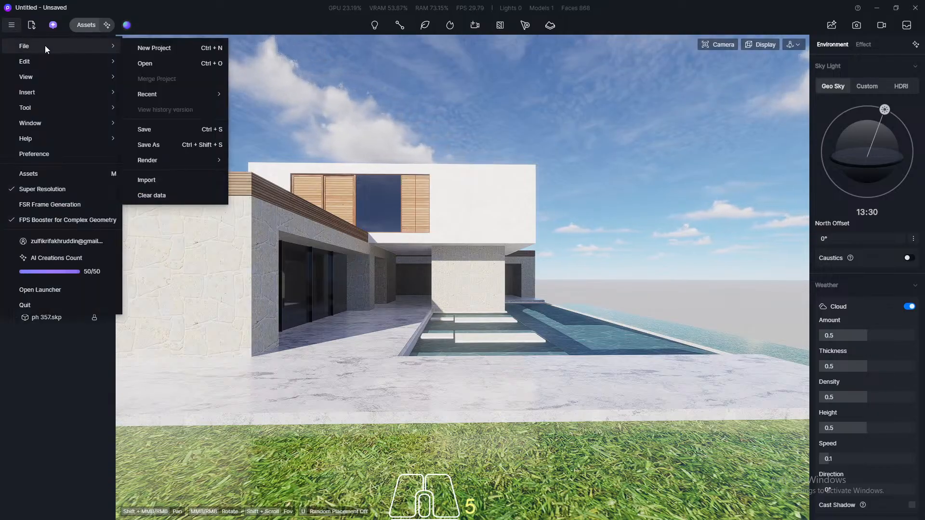
{"action": "left_click", "coordinate": [157, 130]}
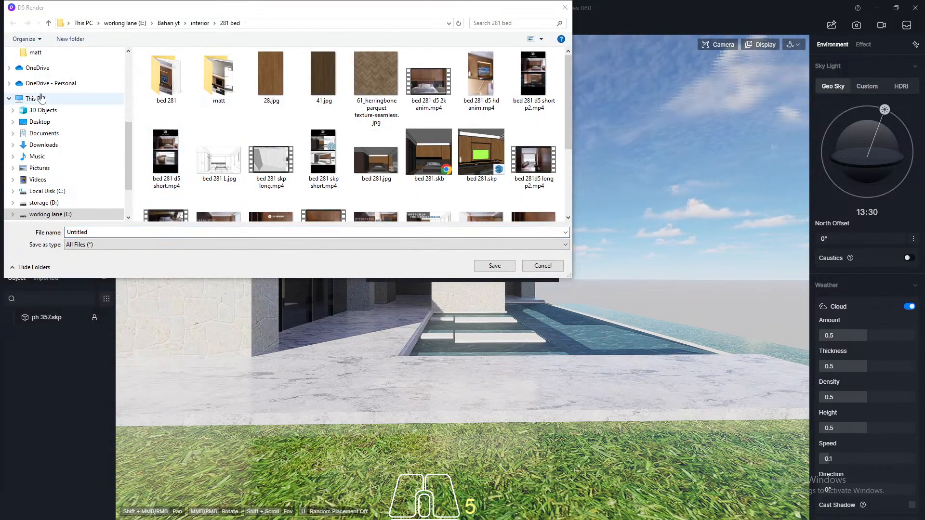
{"action": "scroll", "coordinate": [45, 91], "scroll_direction": "up", "scroll_amount": 2}
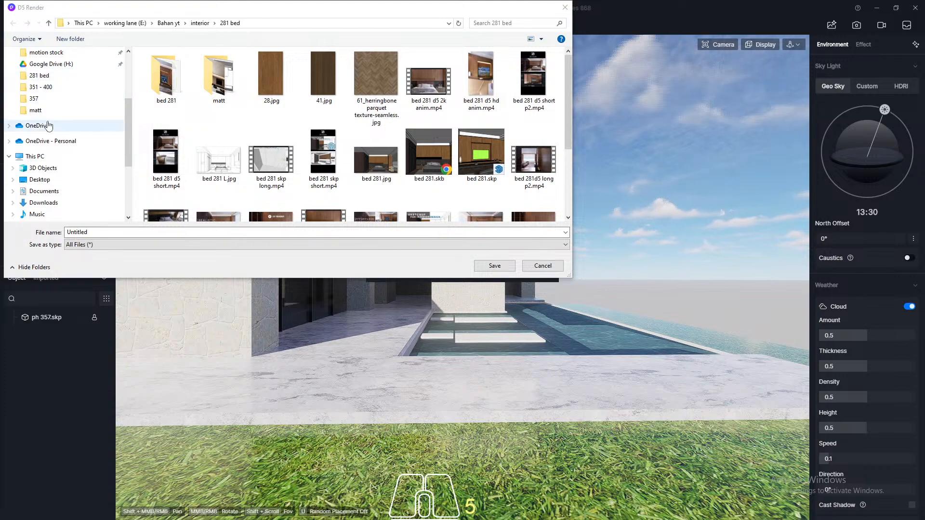
{"action": "left_click", "coordinate": [34, 98]}
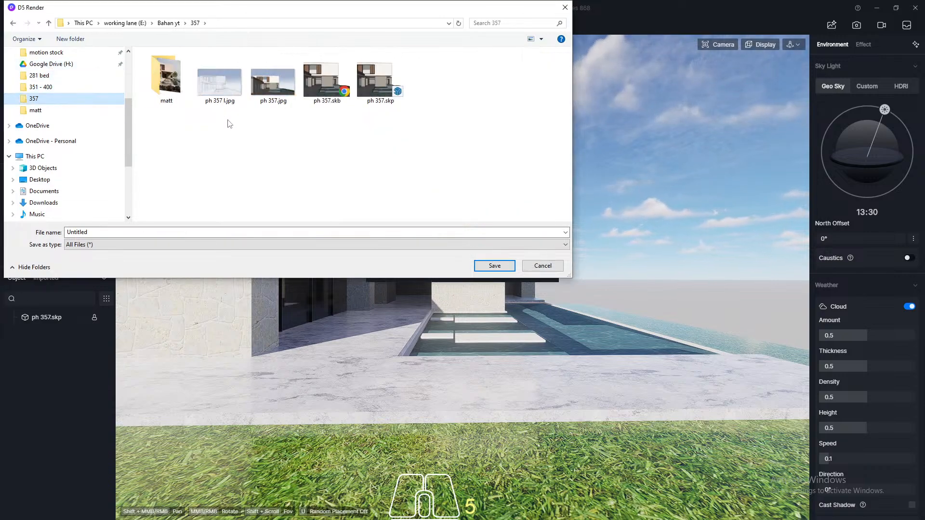
{"action": "left_click", "coordinate": [378, 87]}
{"action": "left_click", "coordinate": [123, 232]}
{"action": "left_click", "coordinate": [123, 230]}
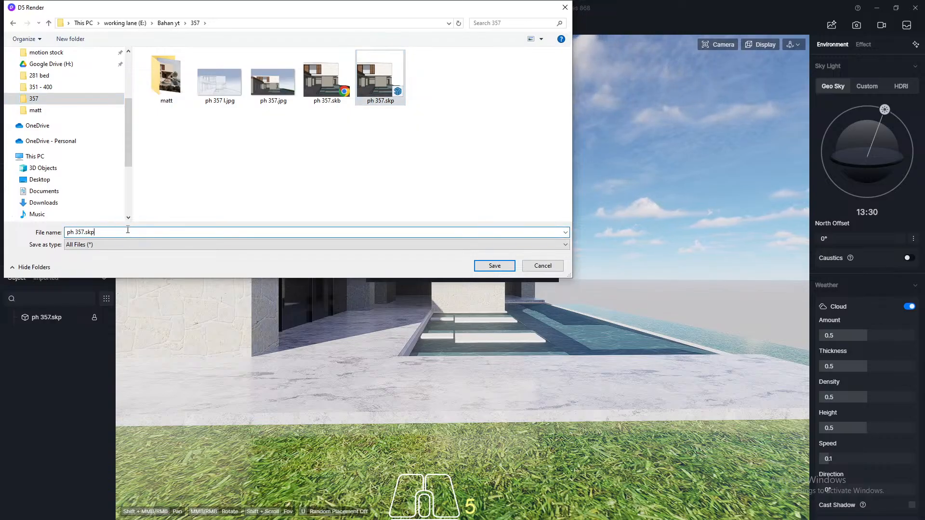
{"action": "key", "text": "BackSpace"}
{"action": "key", "text": "BackSpace"}
{"action": "key", "text": "BackSpace"}
{"action": "key", "text": "BackSpace"}
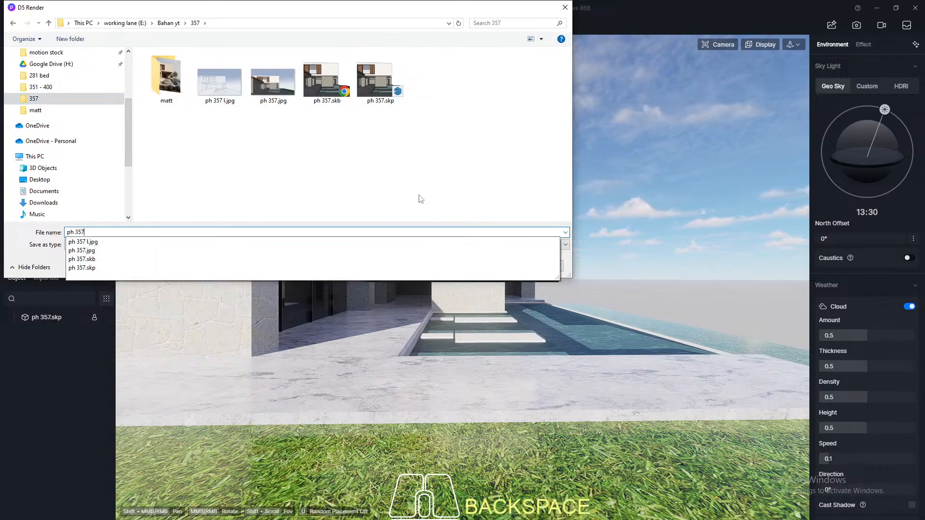
{"action": "left_click", "coordinate": [489, 265]}
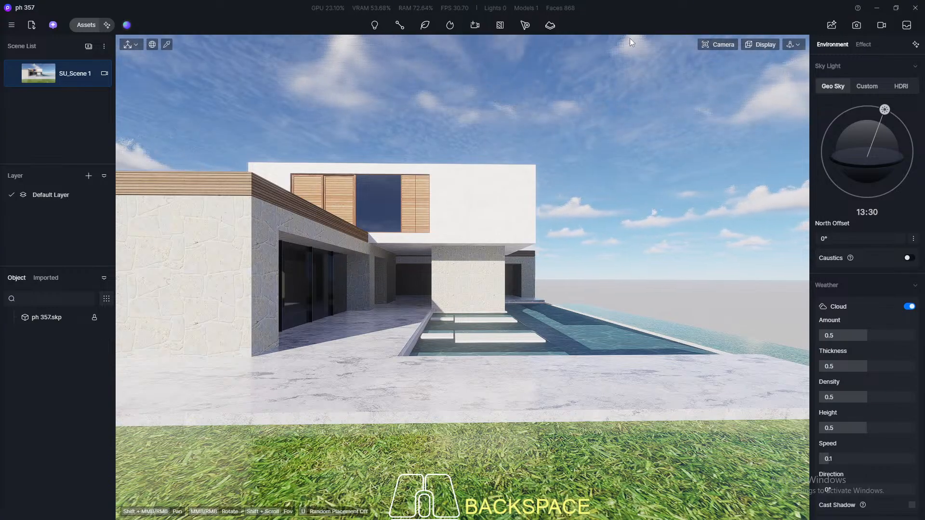
Enter image render mode and switch the navigation to Fly with a movement speed of 5
{"action": "left_click", "coordinate": [856, 27]}
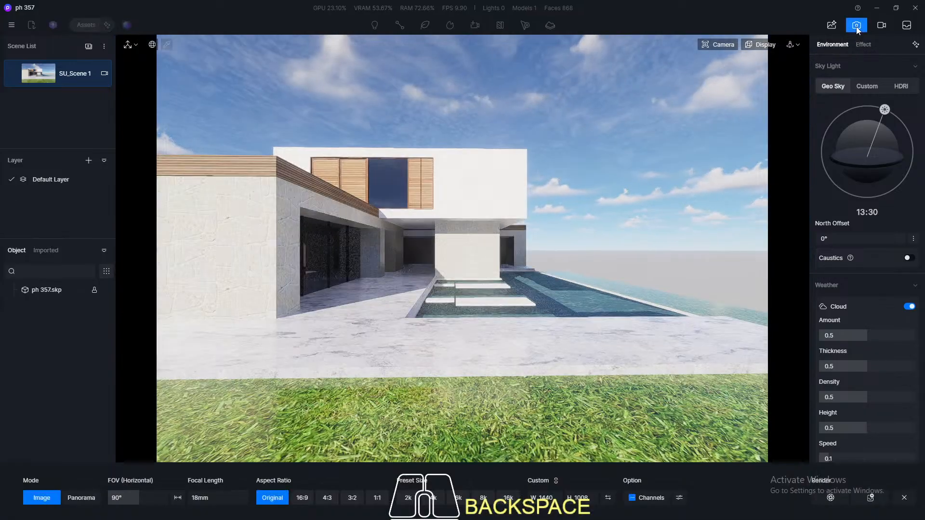
{"action": "left_click", "coordinate": [793, 44]}
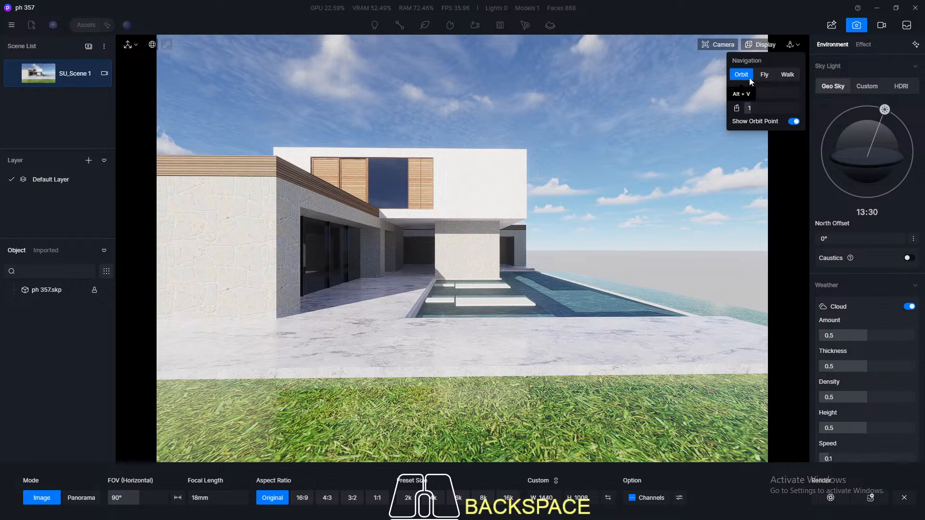
{"action": "left_click", "coordinate": [764, 75]}
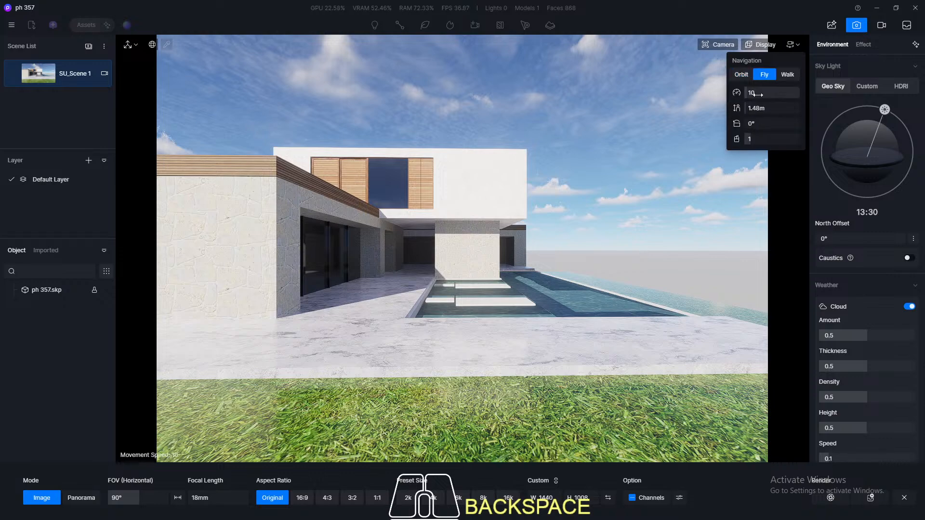
{"action": "left_click", "coordinate": [758, 94]}
{"action": "key", "text": "BackSpace"}
{"action": "type", "text": "5"}
{"action": "key", "text": "Return"}
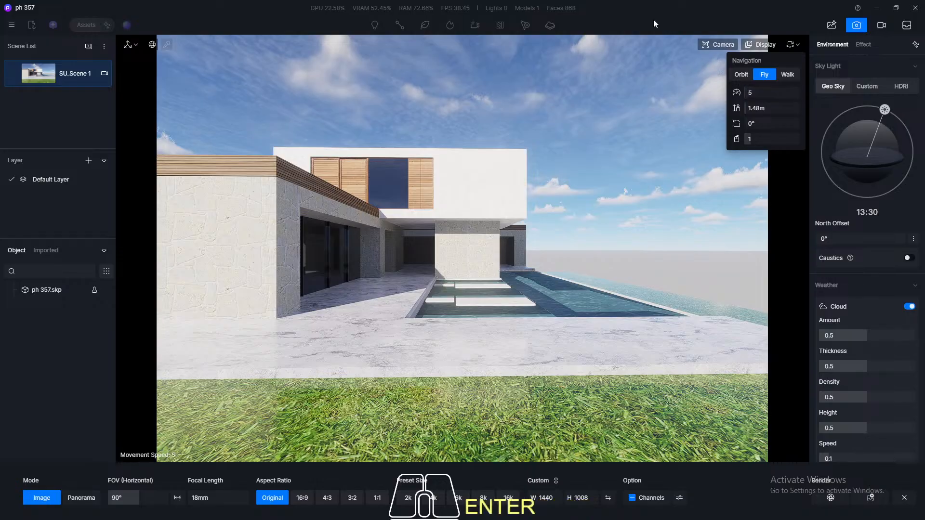
{"action": "left_click", "coordinate": [628, 6]}
Move the camera forward onto the marble terrace and set its field of view to 60°
{"action": "key", "text": "w"}
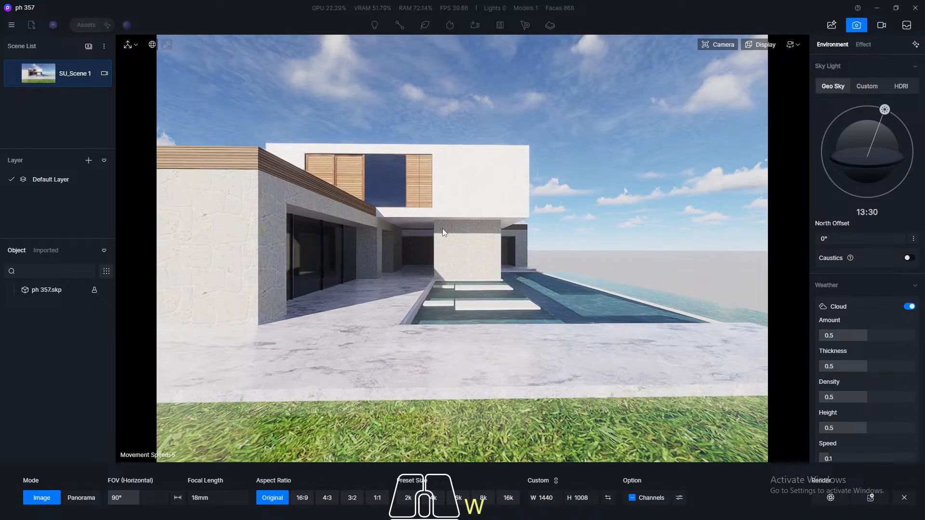
{"action": "key", "text": "w"}
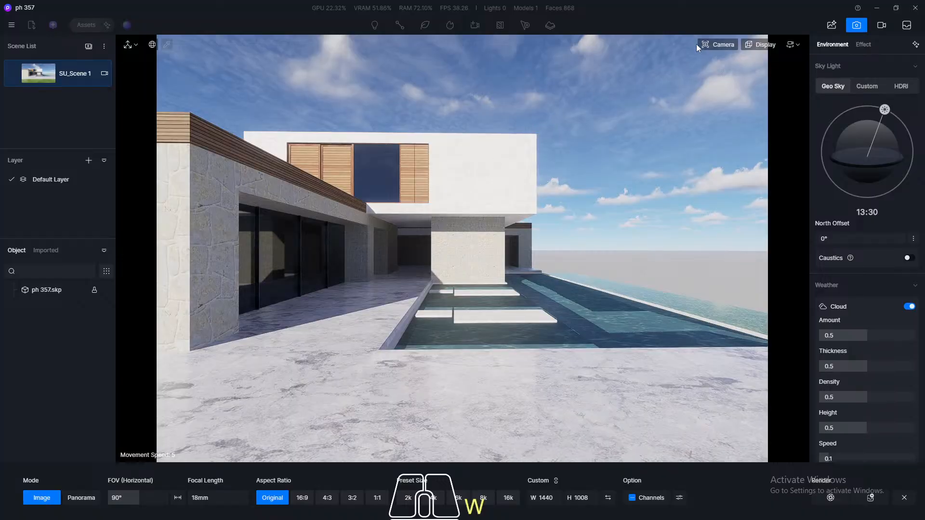
{"action": "left_click", "coordinate": [717, 44]}
{"action": "left_click_drag", "start_coordinate": [701, 110], "coordinate": [704, 111]}
{"action": "type", "text": "60"}
{"action": "key", "text": "Return"}
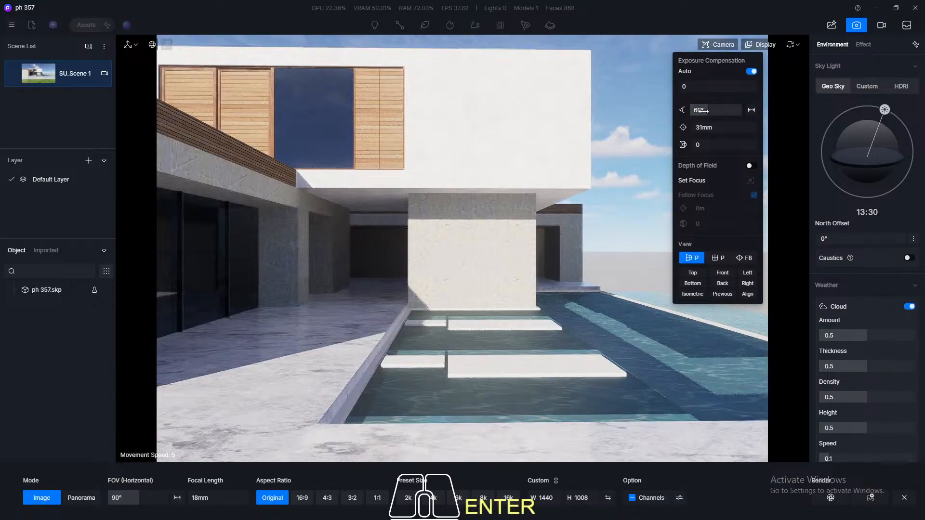
{"action": "left_click", "coordinate": [620, 10]}
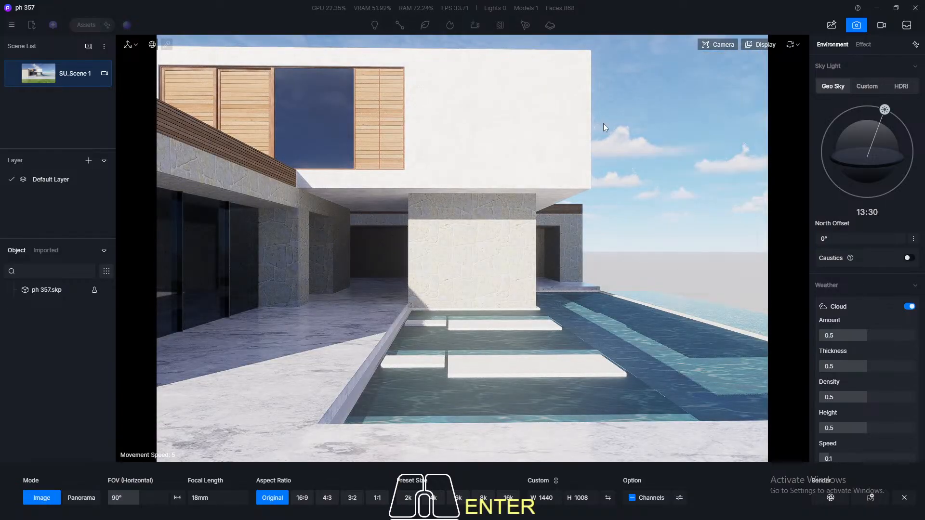
Shift the camera to include the stone wall beside the terrace, and use Orbit navigation to frame the house lower in the view
{"action": "key", "text": "a"}
{"action": "key", "text": "s"}
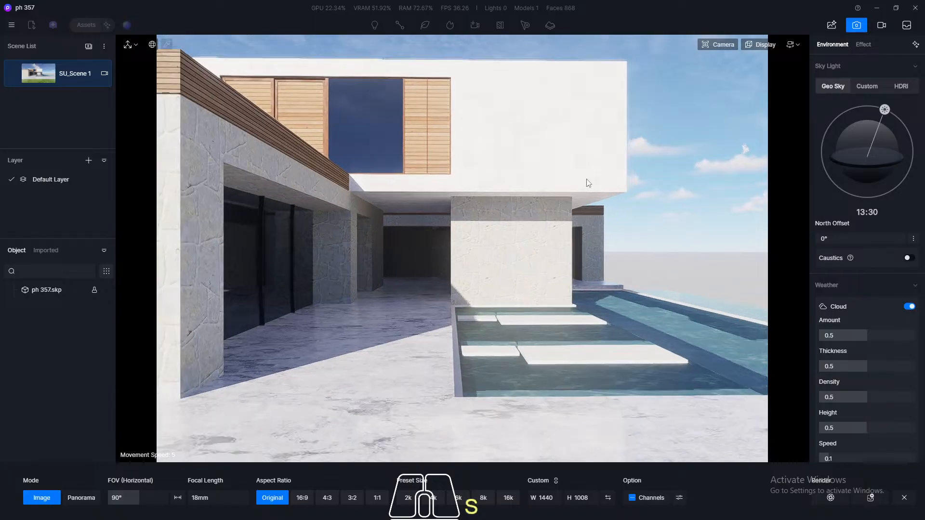
{"action": "key", "text": "w"}
{"action": "key", "text": "w"}
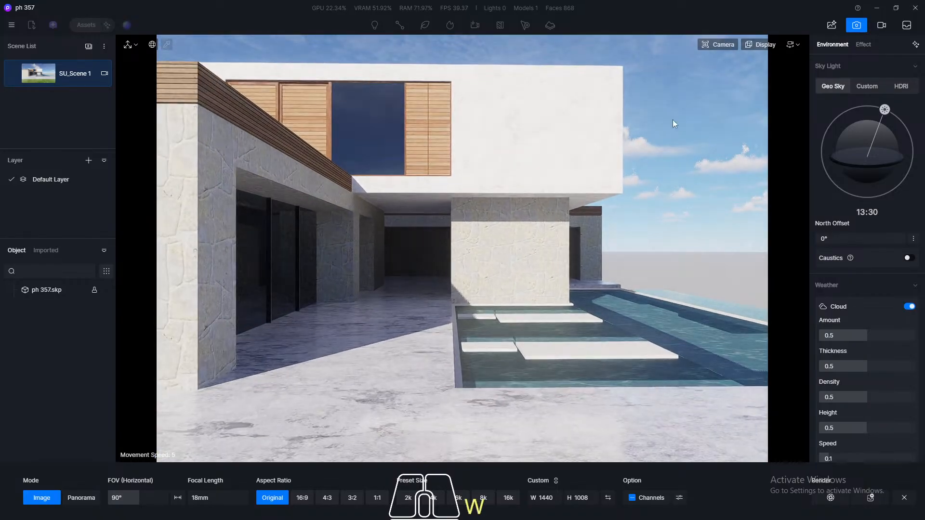
{"action": "left_click", "coordinate": [794, 45]}
{"action": "left_click", "coordinate": [740, 75]}
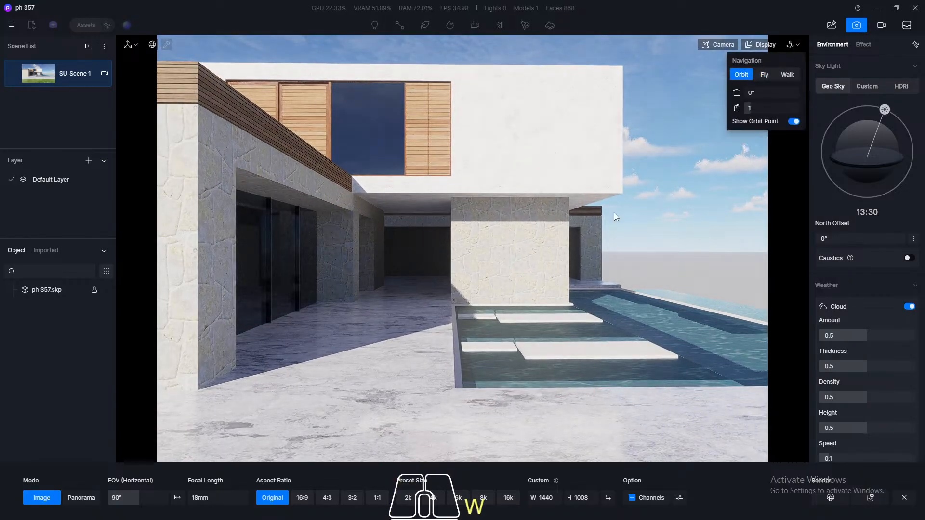
{"action": "middle_click_drag", "start_coordinate": [613, 214], "coordinate": [620, 243]}
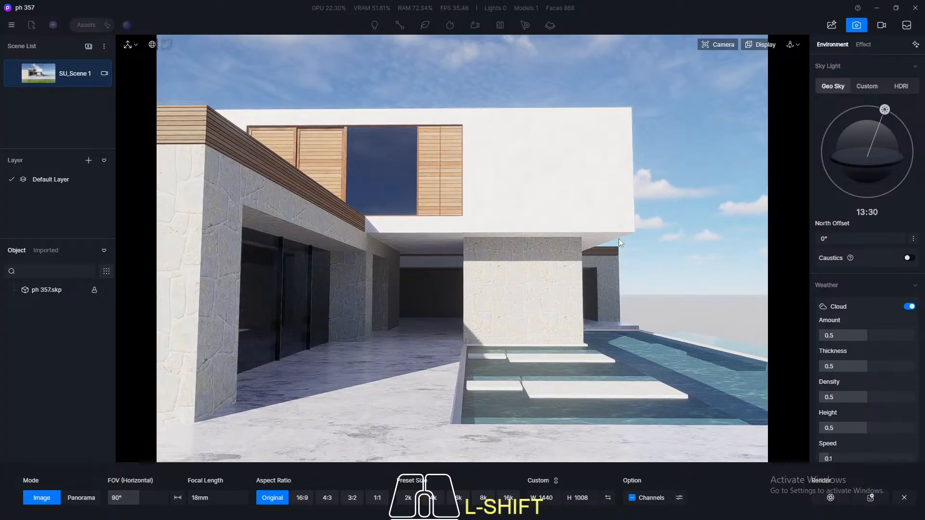
Turn on two-point perspective for the camera and set the field of view to 75°
{"action": "left_click", "coordinate": [714, 44]}
{"action": "left_click", "coordinate": [745, 257]}
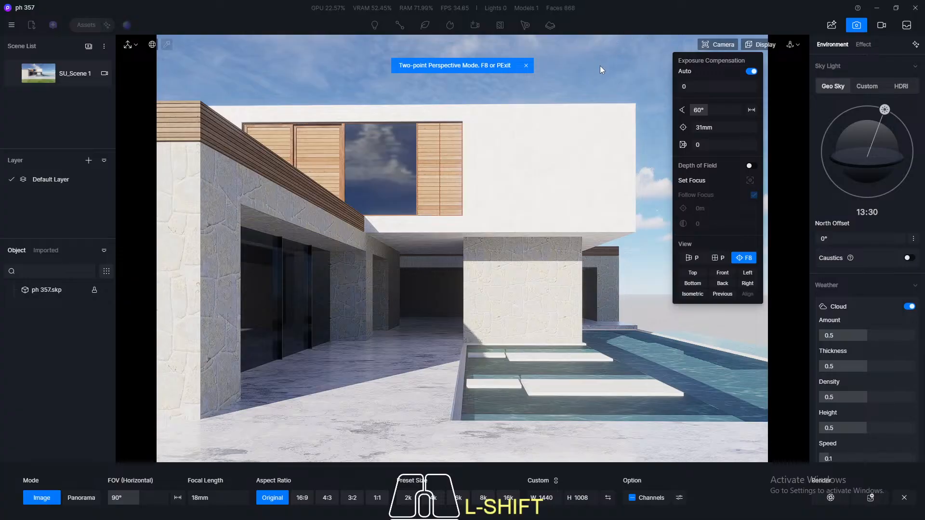
{"action": "left_click", "coordinate": [724, 107]}
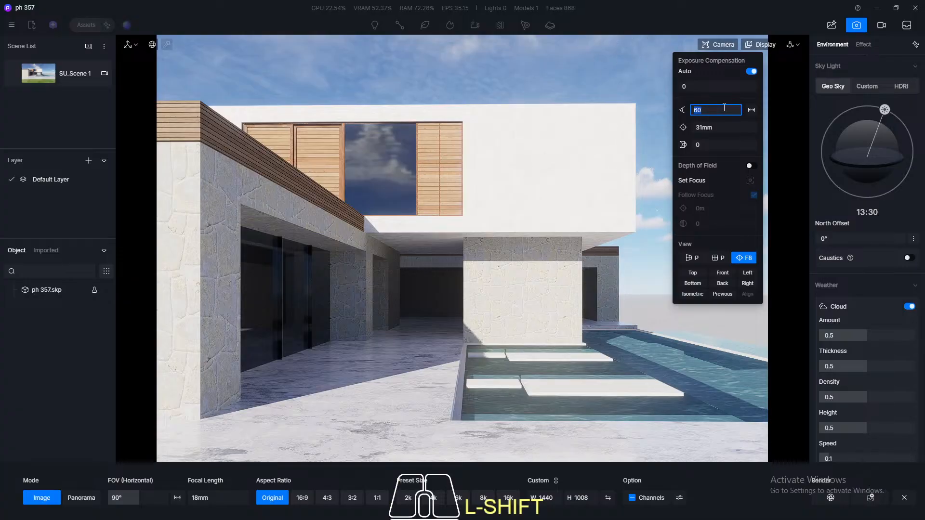
{"action": "type", "text": "75"}
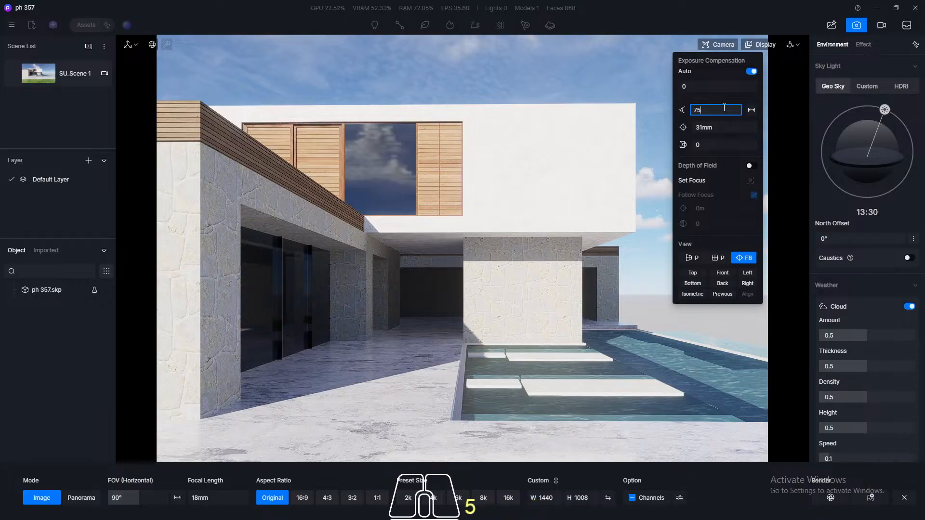
{"action": "key", "text": "Return"}
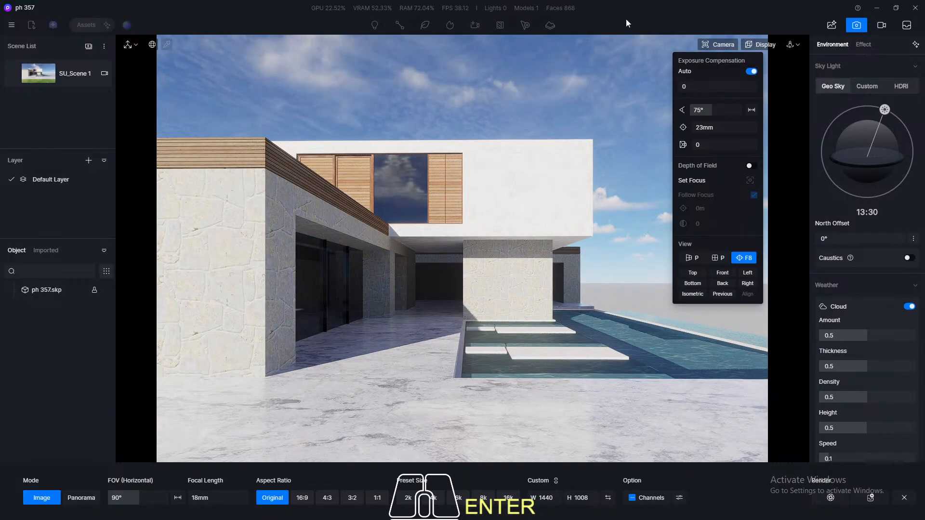
Switch to Fly navigation and raise the camera slightly above the terrace
{"action": "key", "text": "w"}
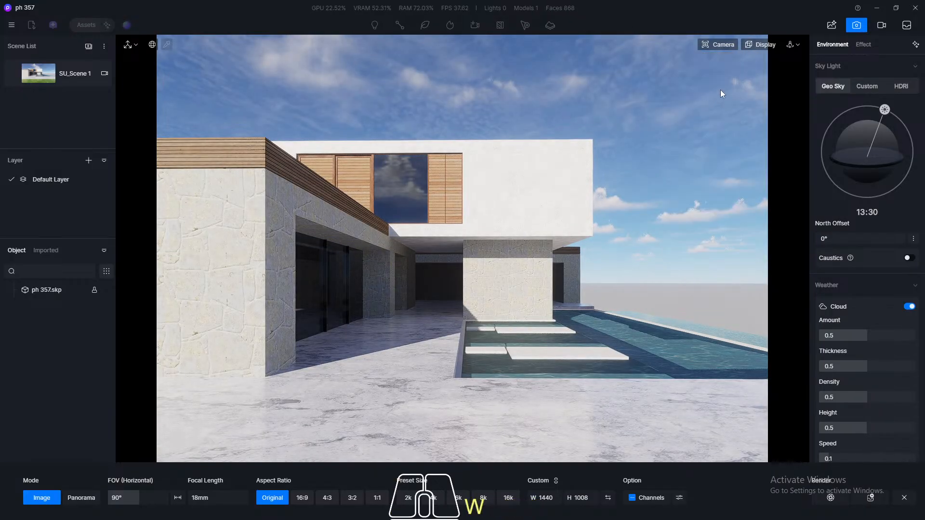
{"action": "left_click", "coordinate": [792, 44]}
{"action": "left_click", "coordinate": [764, 74]}
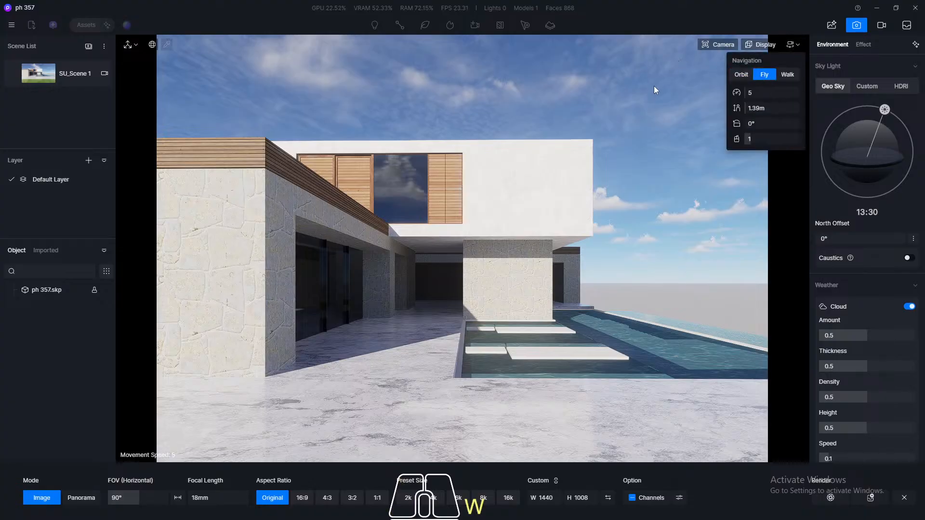
{"action": "key", "text": "q"}
{"action": "key", "text": "e"}
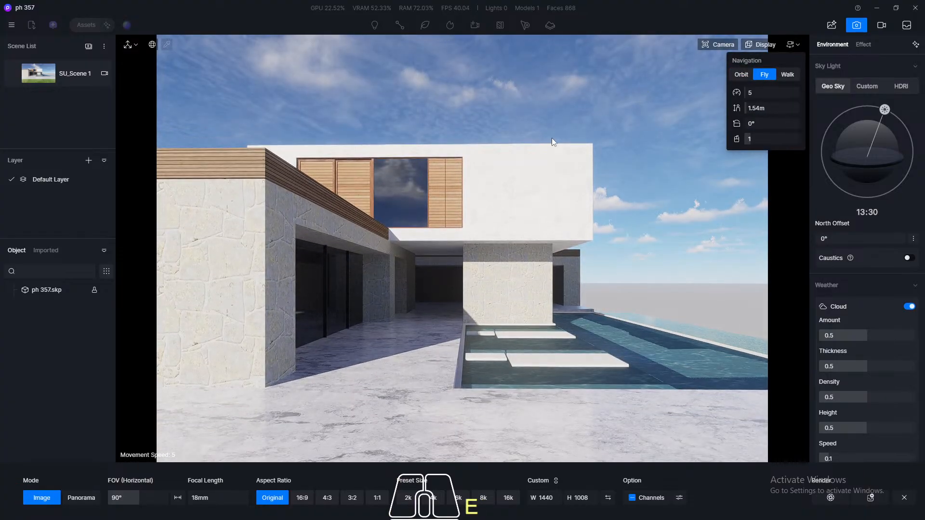
{"action": "key", "text": "q"}
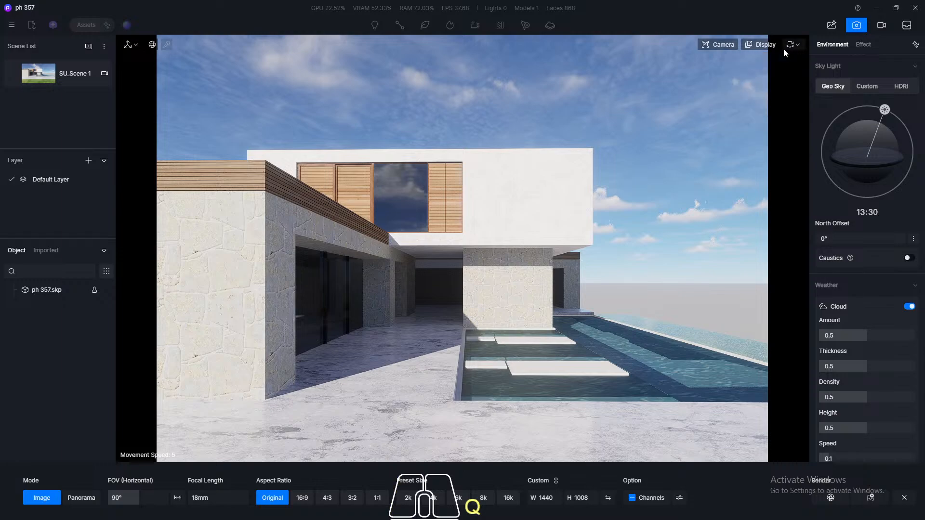
Pan in Orbit navigation to show more sky above the house, and display the rule-of-thirds grid
{"action": "left_click", "coordinate": [747, 78]}
{"action": "middle_click_drag", "start_coordinate": [547, 240], "coordinate": [482, 322]}
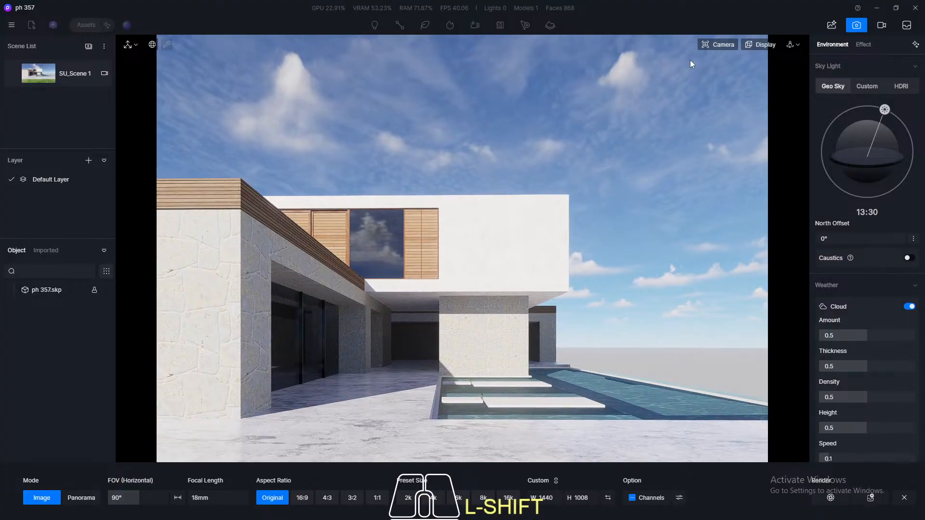
{"action": "left_click", "coordinate": [765, 46]}
{"action": "left_click", "coordinate": [789, 74]}
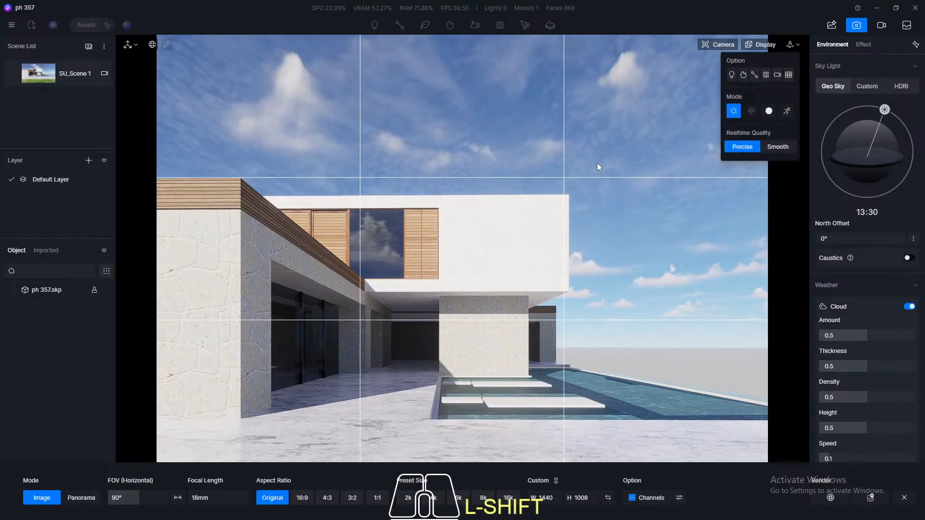
Pan the camera to align the white upper volume's outer corner with a thirds-grid intersection, and set the image aspect ratio to 16:9
{"action": "middle_click_drag", "start_coordinate": [475, 229], "coordinate": [490, 241], "text": "shift"}
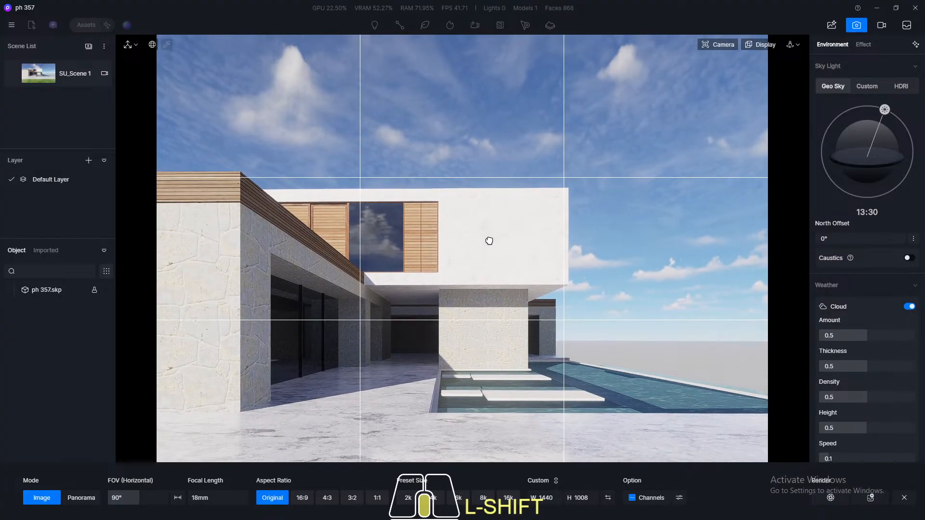
{"action": "mouse_move", "coordinate": [533, 221]}
{"action": "middle_mouse_down", "text": "shift"}
{"action": "mouse_move", "coordinate": [533, 203]}
{"action": "mouse_move", "coordinate": [533, 212]}
{"action": "mouse_move", "coordinate": [593, 210]}
{"action": "mouse_move", "coordinate": [516, 206]}
{"action": "mouse_move", "coordinate": [527, 210]}
{"action": "middle_mouse_up", "text": "shift"}
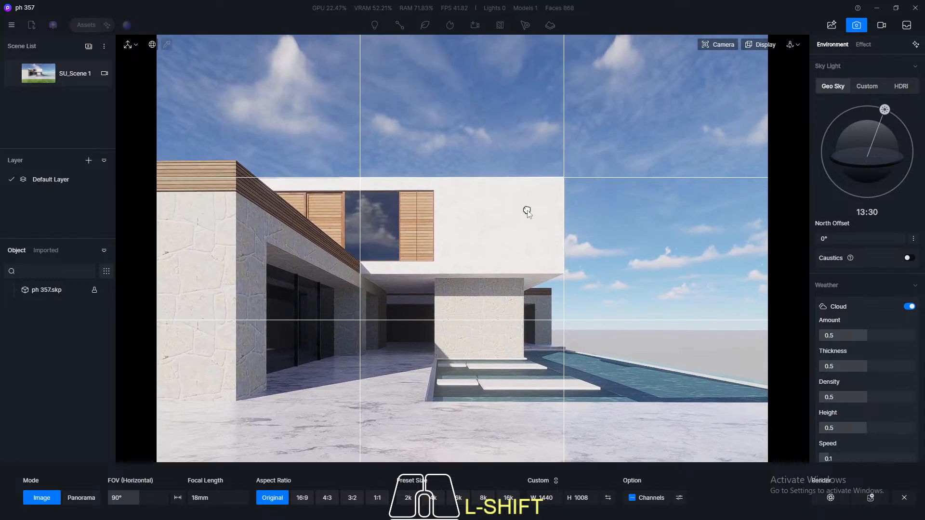
{"action": "left_click", "coordinate": [300, 502]}
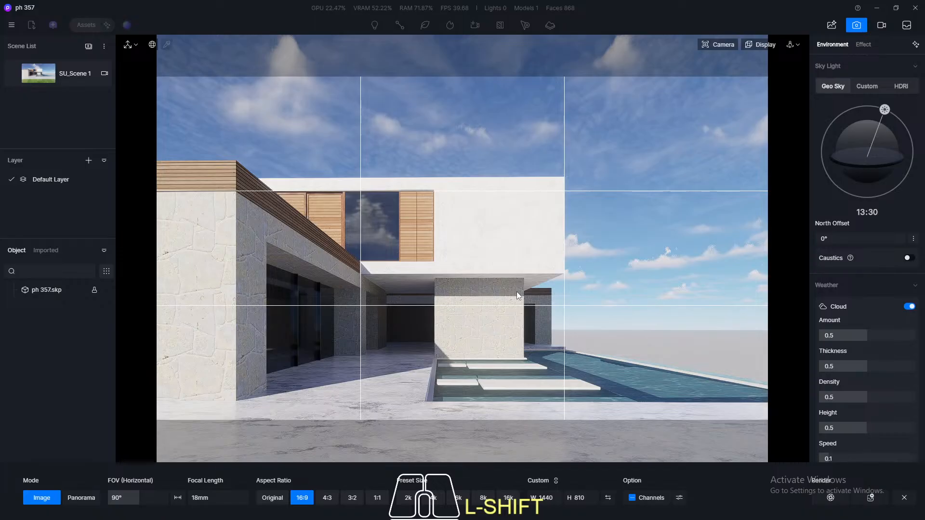
{"action": "mouse_move", "coordinate": [516, 291]}
{"action": "middle_mouse_down", "text": "shift"}
{"action": "mouse_move", "coordinate": [516, 302]}
{"action": "mouse_move", "coordinate": [516, 291]}
{"action": "middle_mouse_up", "text": "shift"}
Update SU_Scene 1 with the current camera view and save the project
{"action": "left_click", "coordinate": [14, 75]}
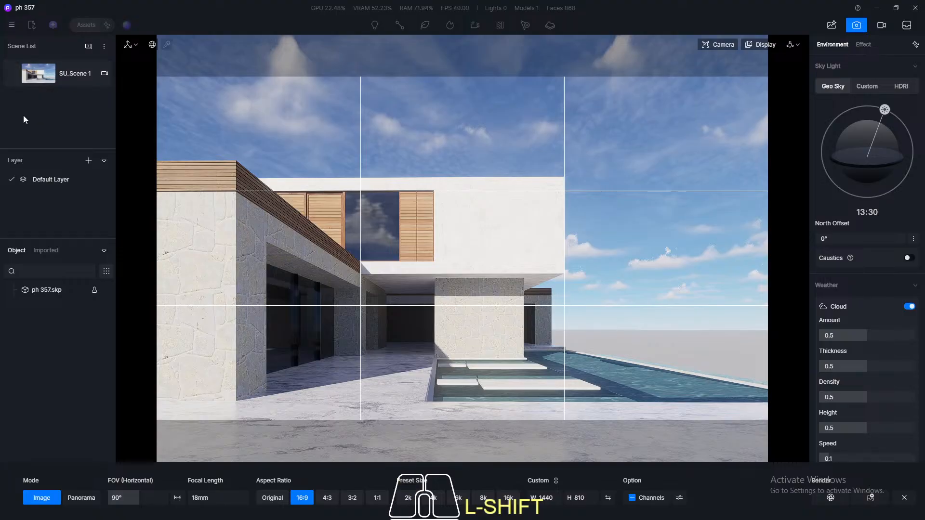
{"action": "left_click", "coordinate": [10, 26]}
{"action": "mouse_move", "coordinate": [111, 47]}
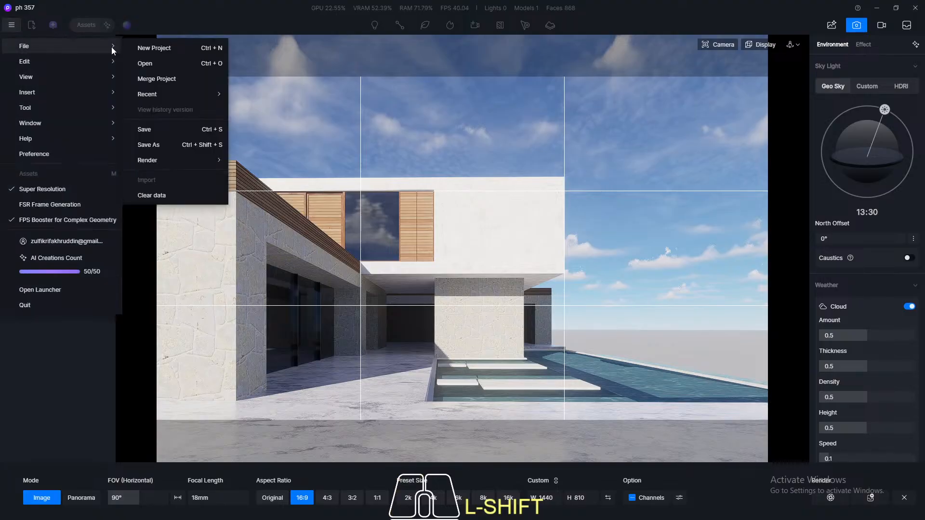
{"action": "left_click", "coordinate": [144, 129]}
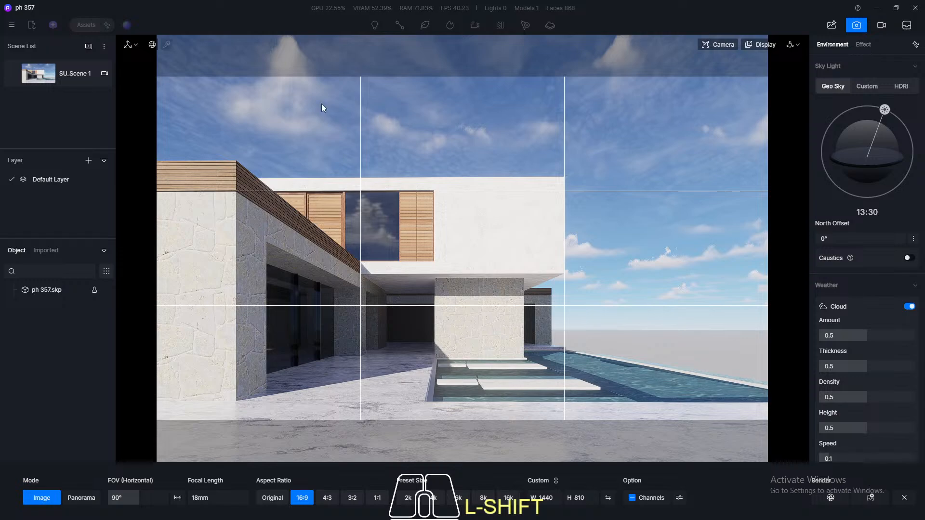
Leave the image render mode and hide the rule-of-thirds grid in the viewport
{"action": "left_click", "coordinate": [856, 24]}
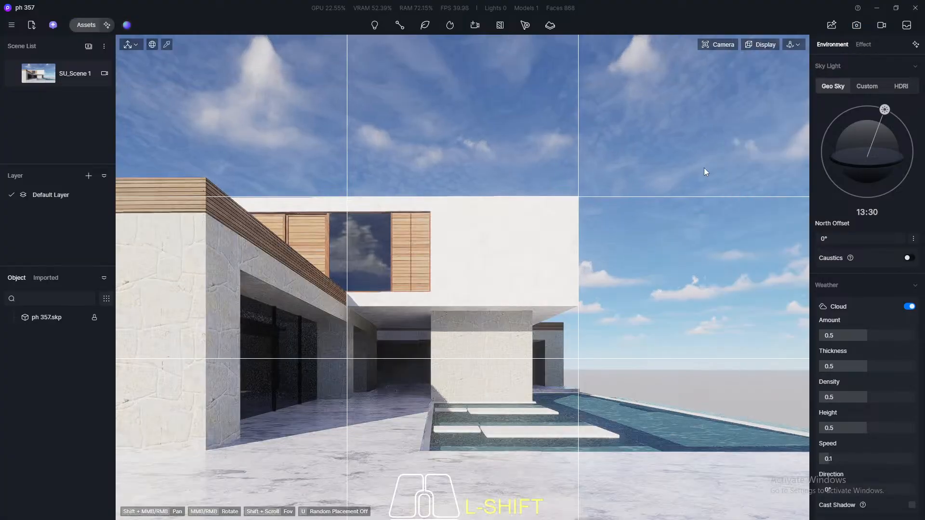
{"action": "left_click", "coordinate": [758, 45]}
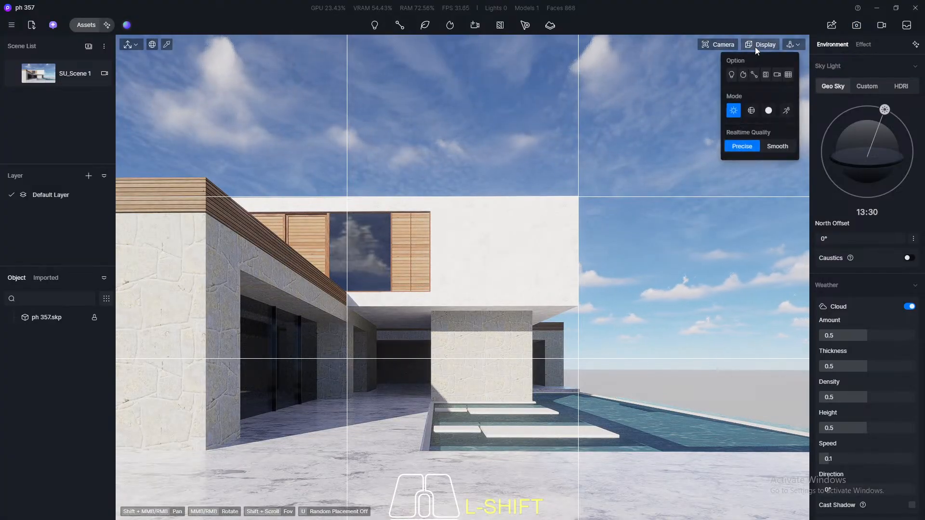
{"action": "left_click", "coordinate": [788, 74]}
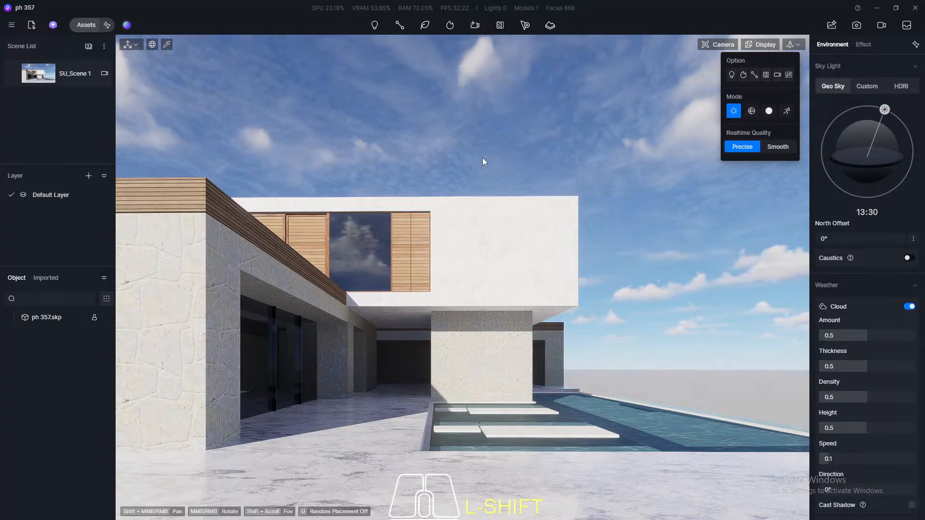
Examine the Stone and Outdoor Ground categories of the online material library for a replacement finish for the terrace-side stone walls
{"action": "left_click", "coordinate": [793, 44]}
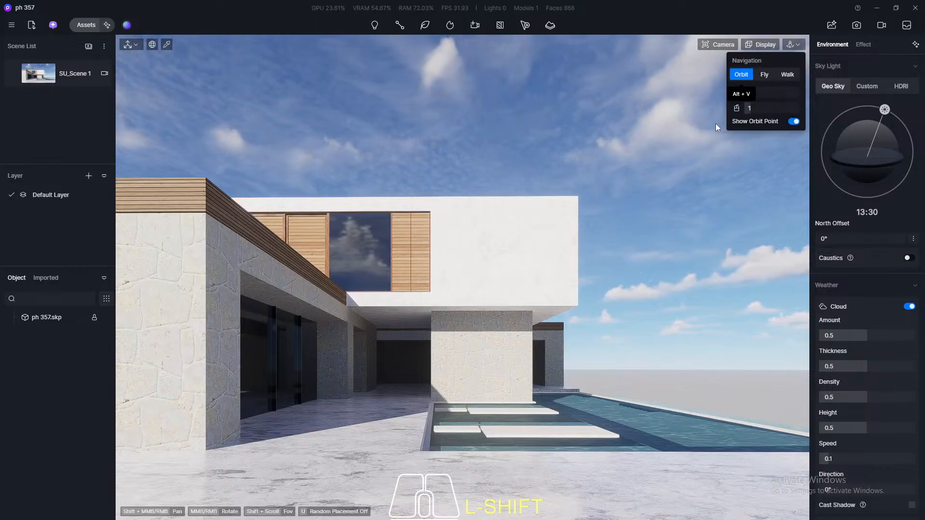
{"action": "middle_click_drag", "start_coordinate": [544, 241], "coordinate": [465, 315]}
{"action": "middle_click_drag", "start_coordinate": [362, 382], "coordinate": [453, 339], "text": "shift"}
{"action": "scroll", "coordinate": [218, 344], "scroll_direction": "up", "scroll_amount": 3}
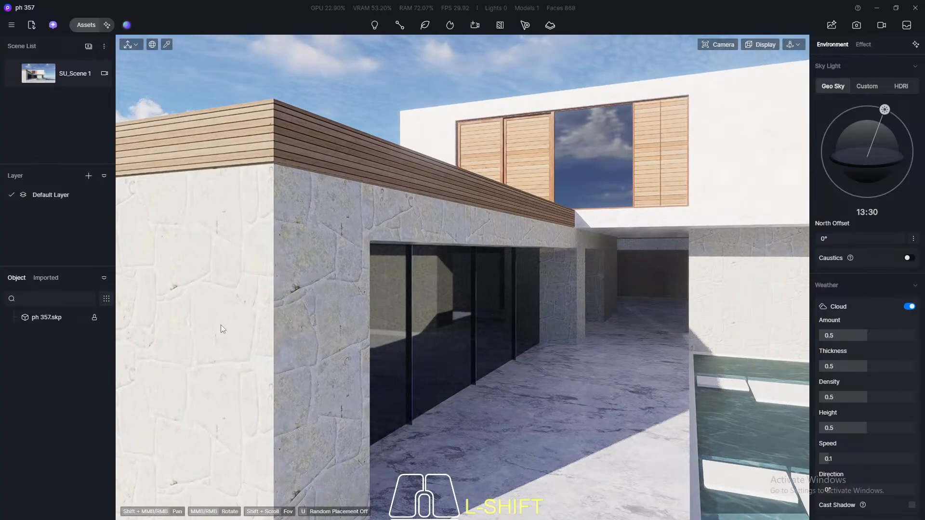
{"action": "left_click", "coordinate": [82, 27]}
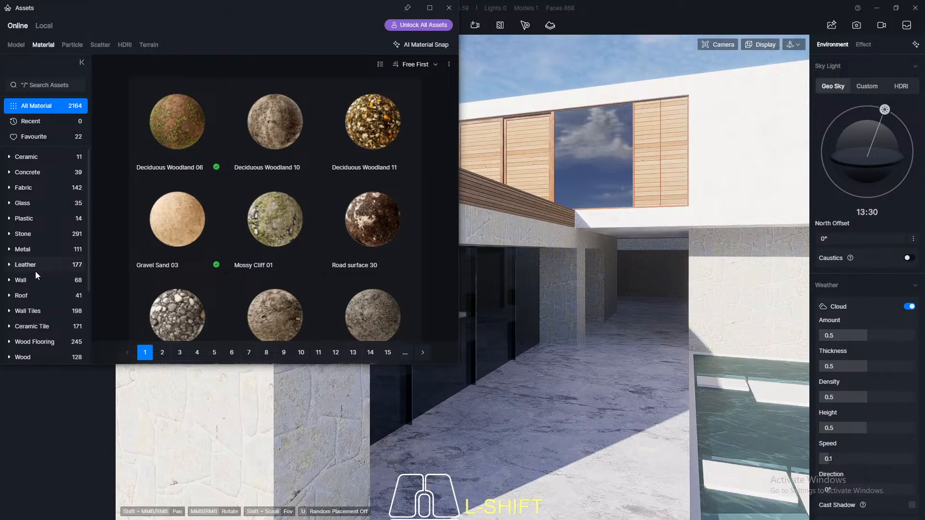
{"action": "scroll", "coordinate": [35, 272], "scroll_direction": "down", "scroll_amount": 3}
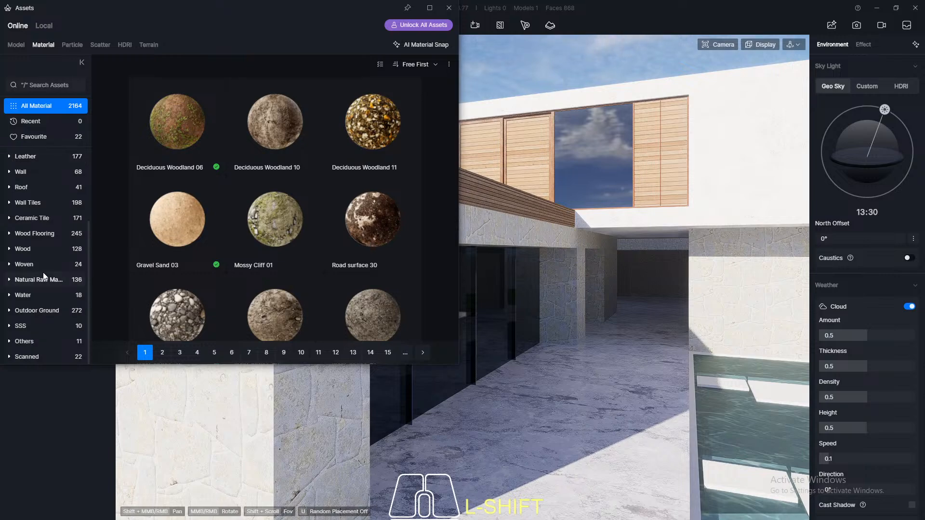
{"action": "scroll", "coordinate": [49, 262], "scroll_direction": "up", "scroll_amount": 3}
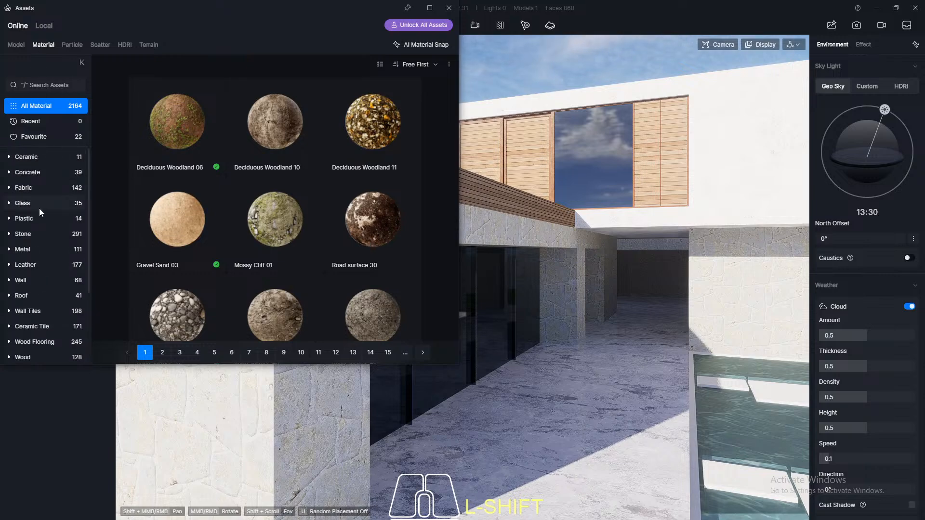
{"action": "left_click", "coordinate": [23, 234]}
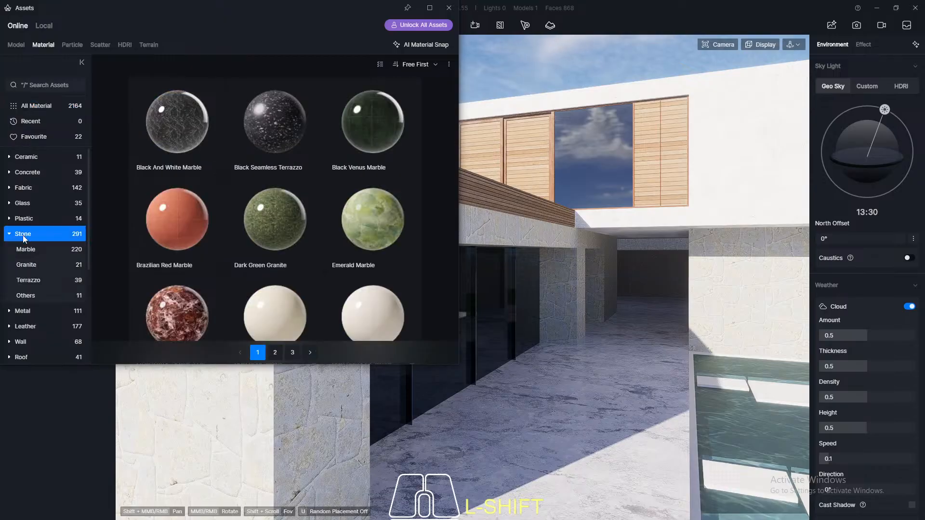
{"action": "scroll", "coordinate": [49, 261], "scroll_direction": "down", "scroll_amount": 5}
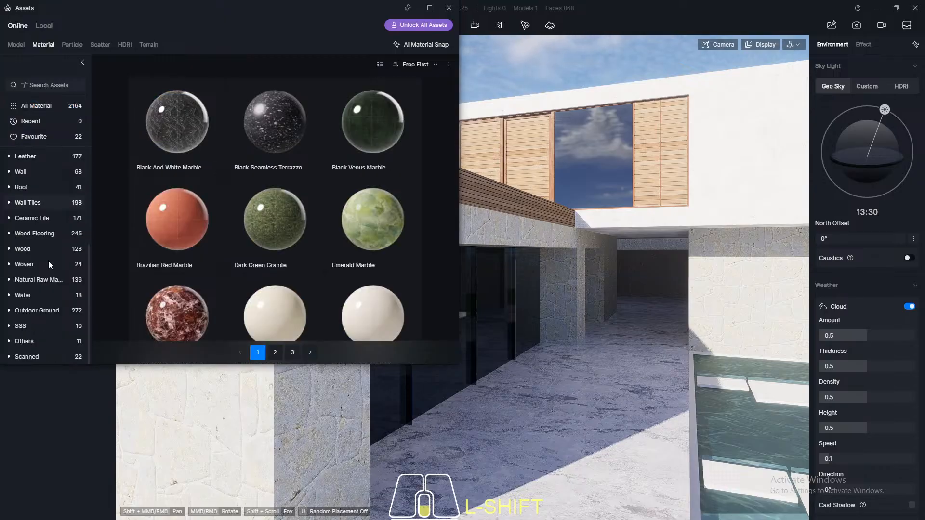
{"action": "left_click", "coordinate": [34, 310]}
{"action": "scroll", "coordinate": [273, 204], "scroll_direction": "down", "scroll_amount": 5}
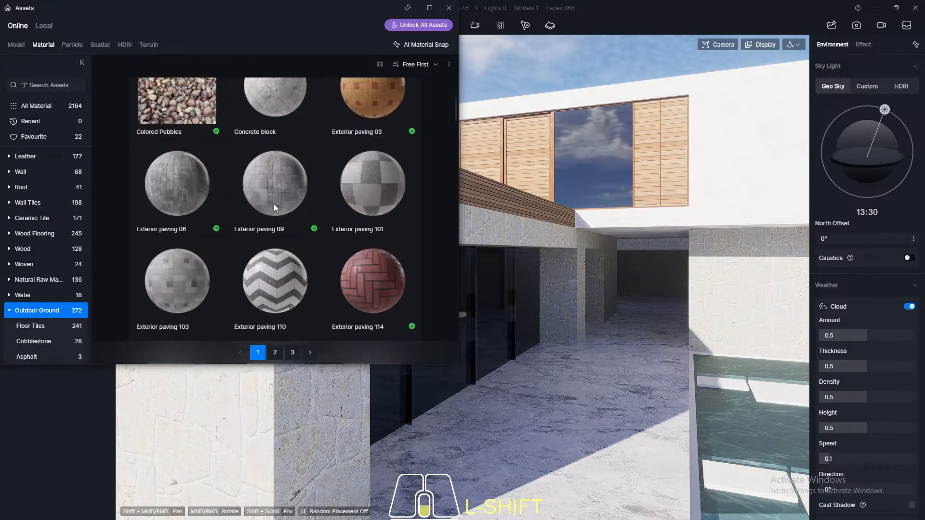
{"action": "scroll", "coordinate": [273, 204], "scroll_direction": "down", "scroll_amount": 10}
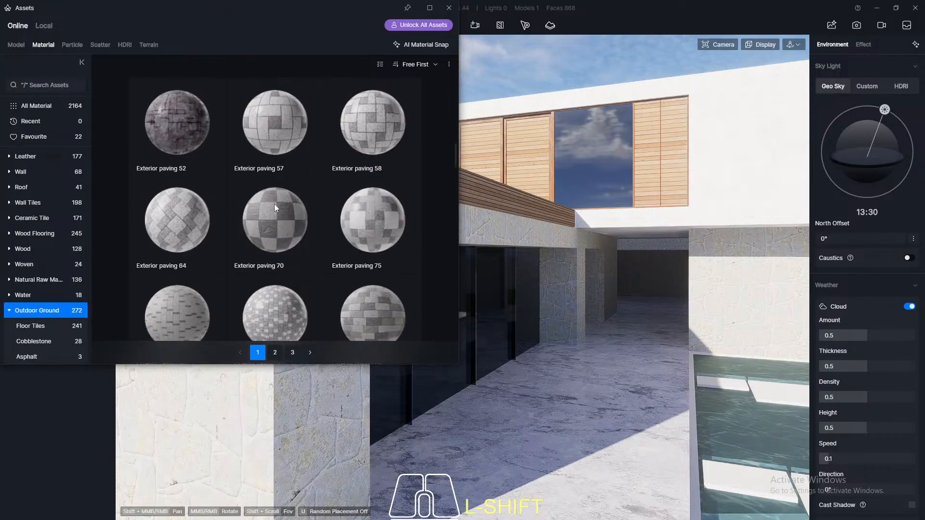
{"action": "scroll", "coordinate": [275, 208], "scroll_direction": "down", "scroll_amount": 8}
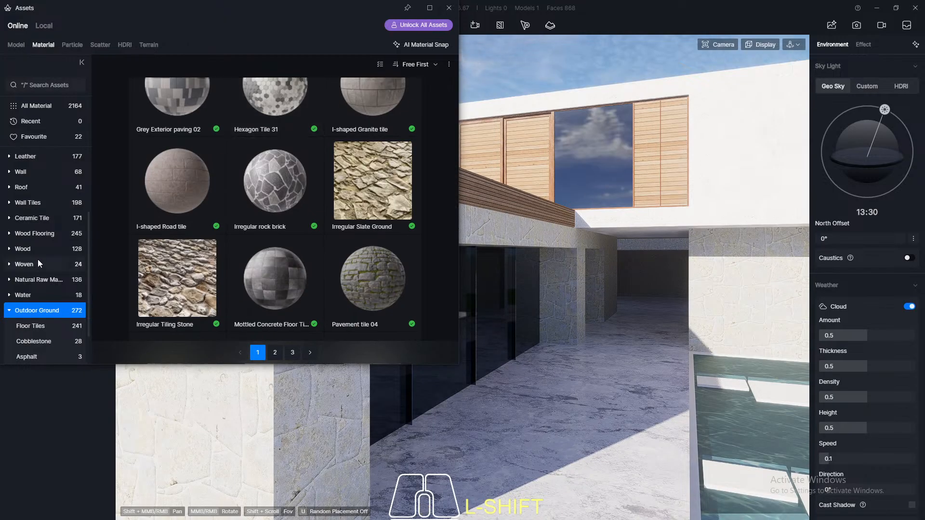
{"action": "scroll", "coordinate": [39, 261], "scroll_direction": "up", "scroll_amount": 4}
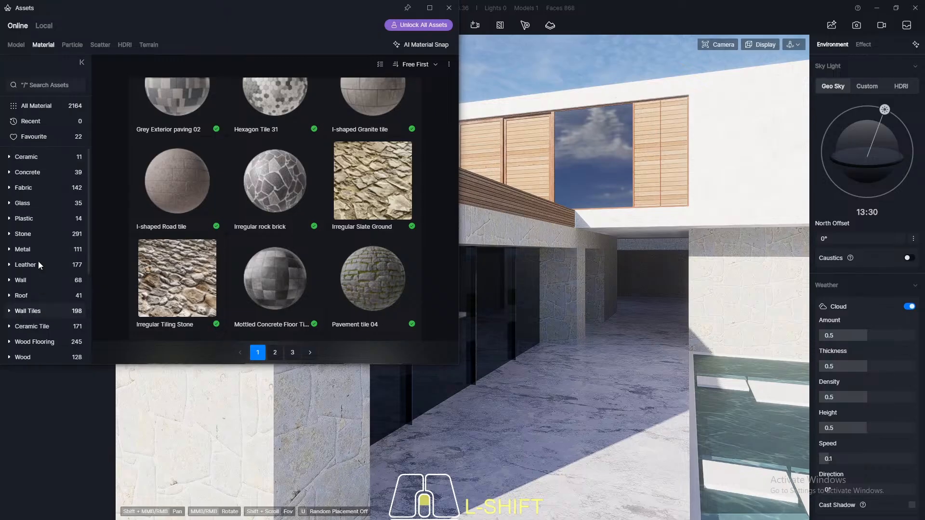
{"action": "scroll", "coordinate": [39, 252], "scroll_direction": "down", "scroll_amount": 6}
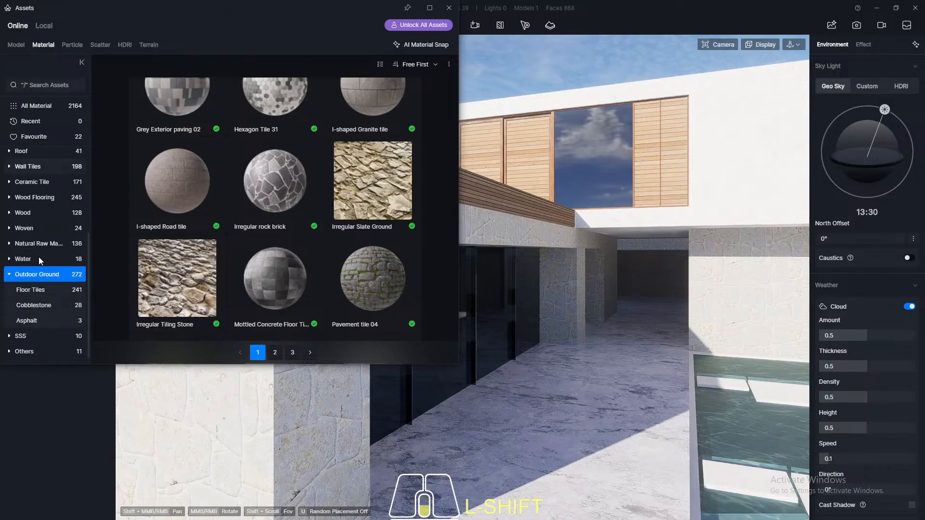
{"action": "scroll", "coordinate": [39, 245], "scroll_direction": "up", "scroll_amount": 2}
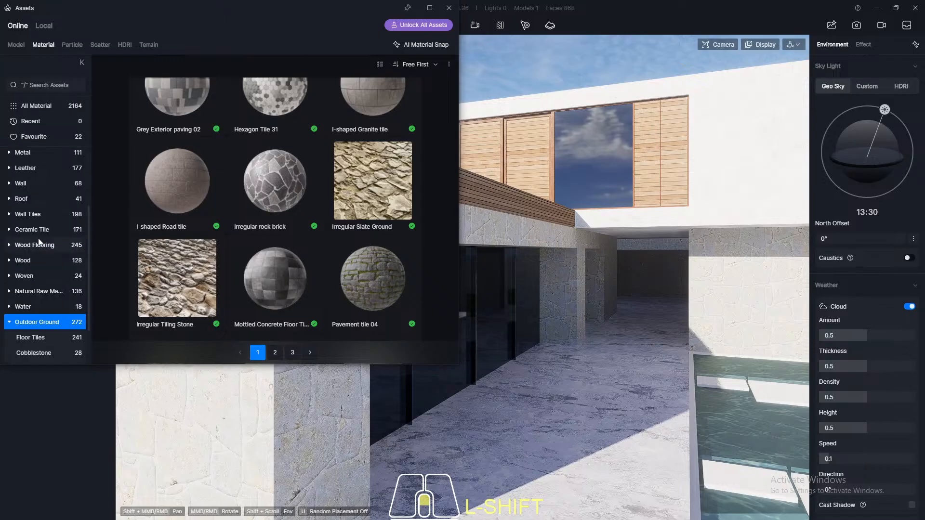
Browse the Wall Tiles category of the online material library and filter it to Free Only materials
{"action": "left_click", "coordinate": [25, 218]}
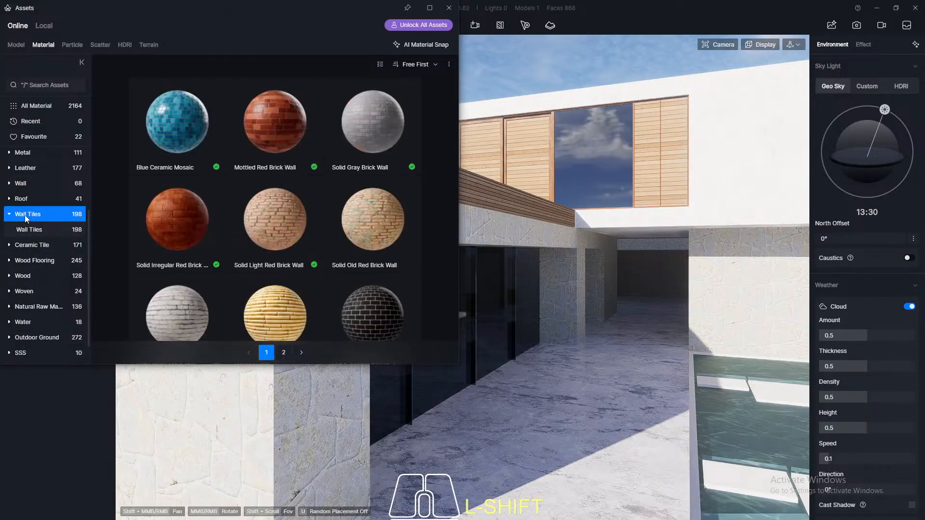
{"action": "scroll", "coordinate": [270, 187], "scroll_direction": "down", "scroll_amount": 1}
{"action": "scroll", "coordinate": [299, 182], "scroll_direction": "down", "scroll_amount": 6}
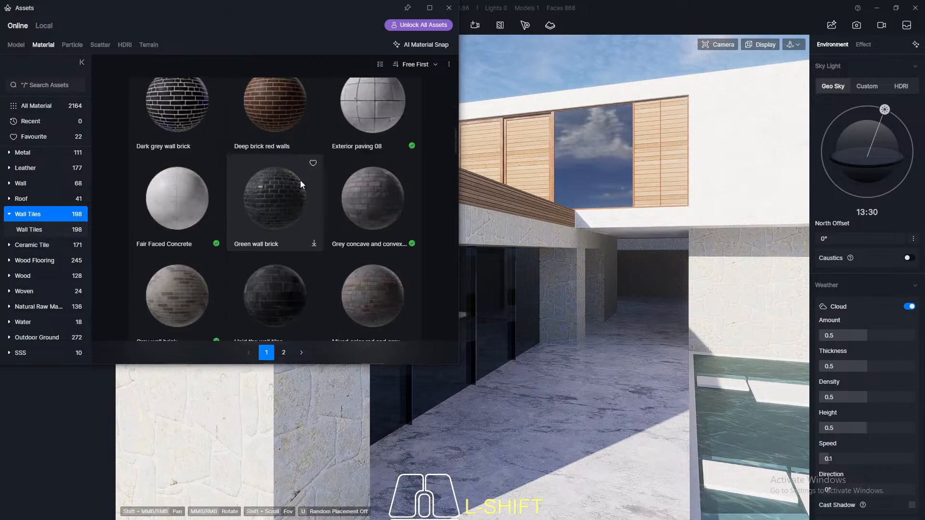
{"action": "scroll", "coordinate": [300, 184], "scroll_direction": "down", "scroll_amount": 4}
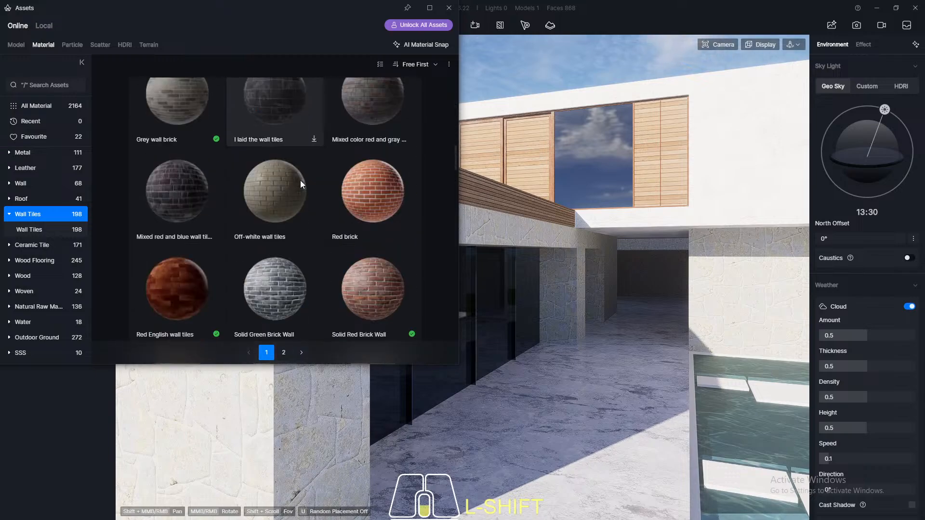
{"action": "scroll", "coordinate": [300, 184], "scroll_direction": "down", "scroll_amount": 4}
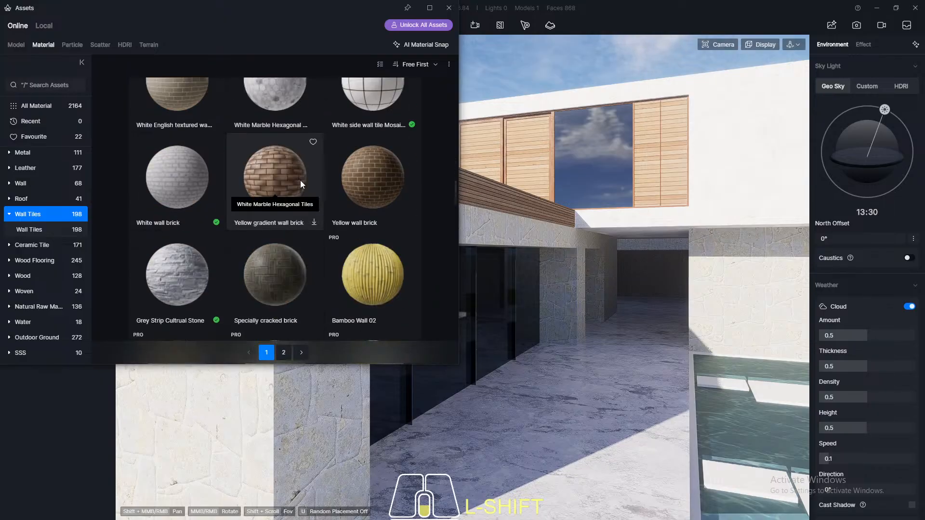
{"action": "scroll", "coordinate": [300, 180], "scroll_direction": "down", "scroll_amount": 2}
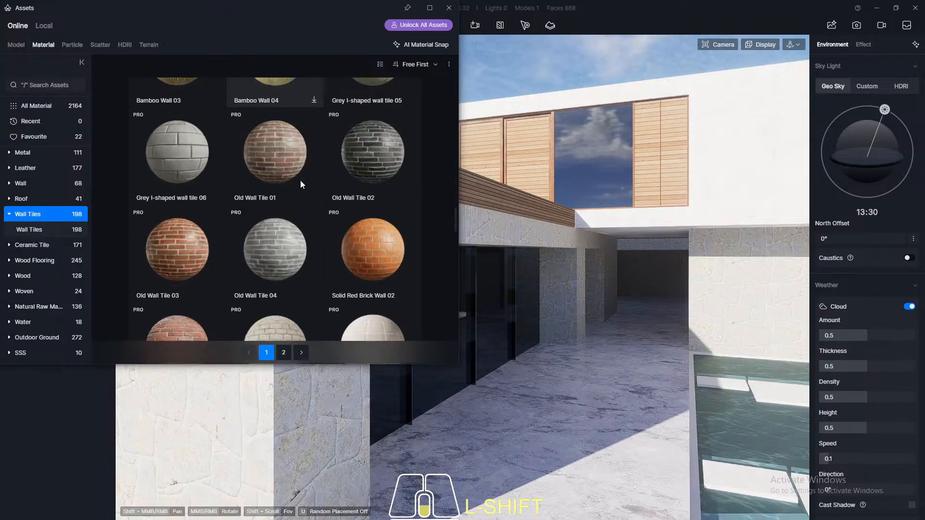
{"action": "scroll", "coordinate": [300, 181], "scroll_direction": "up", "scroll_amount": 1}
{"action": "left_click", "coordinate": [380, 64]}
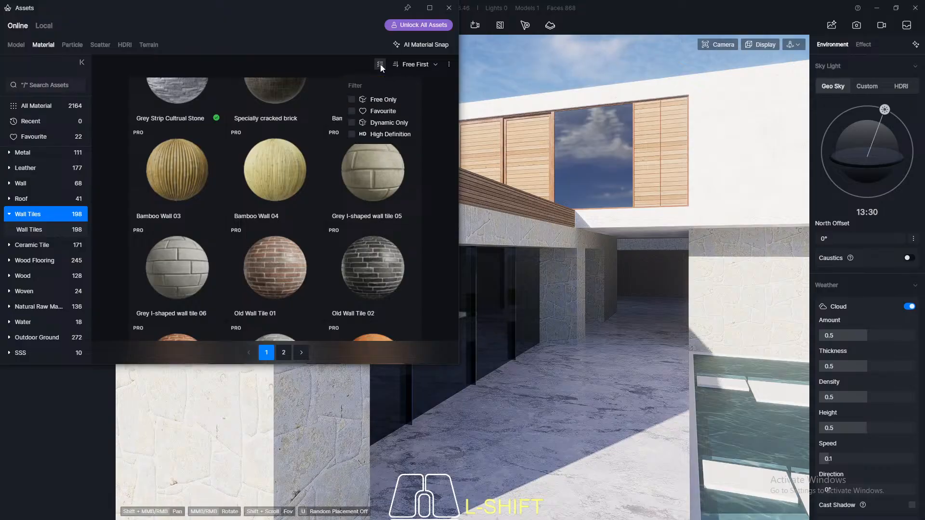
{"action": "left_click", "coordinate": [351, 99]}
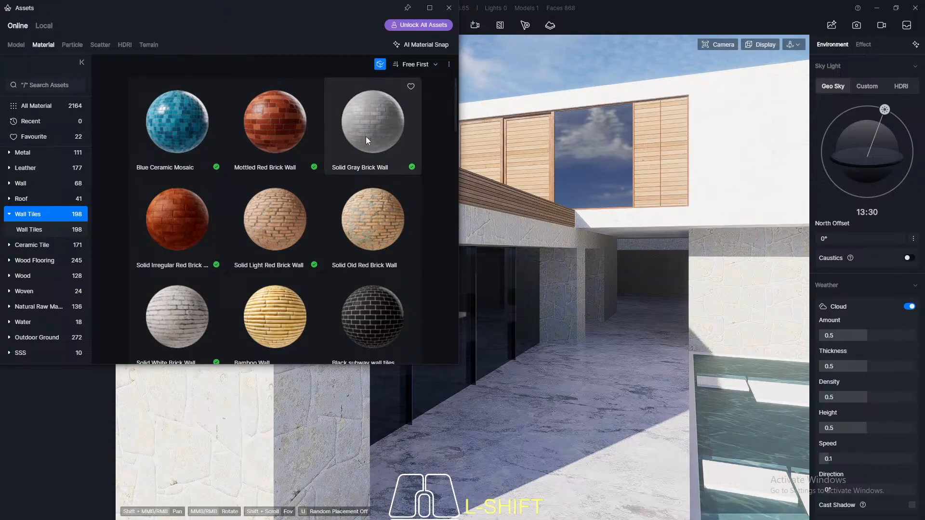
Apply the free Grey wall brick material to the house's stone walls
{"action": "scroll", "coordinate": [299, 139], "scroll_direction": "down", "scroll_amount": 1}
{"action": "scroll", "coordinate": [299, 144], "scroll_direction": "down", "scroll_amount": 6}
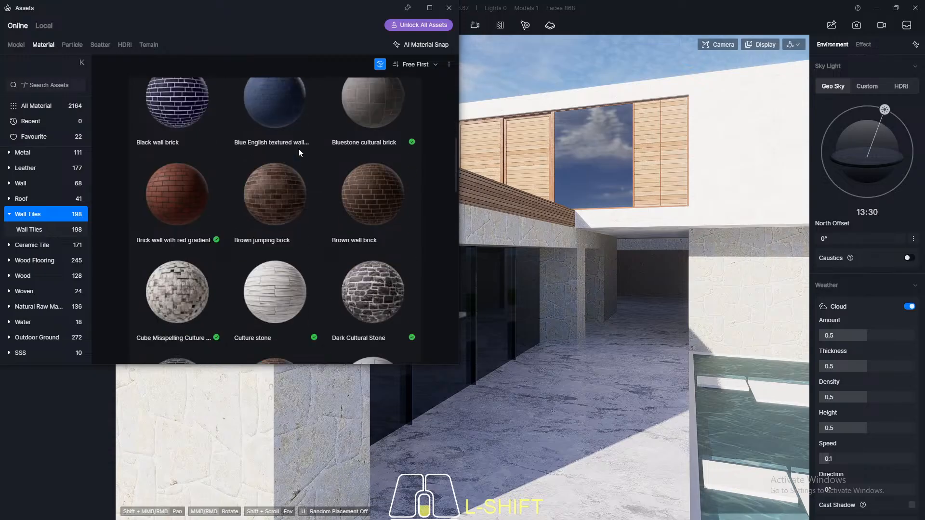
{"action": "scroll", "coordinate": [299, 145], "scroll_direction": "down", "scroll_amount": 4}
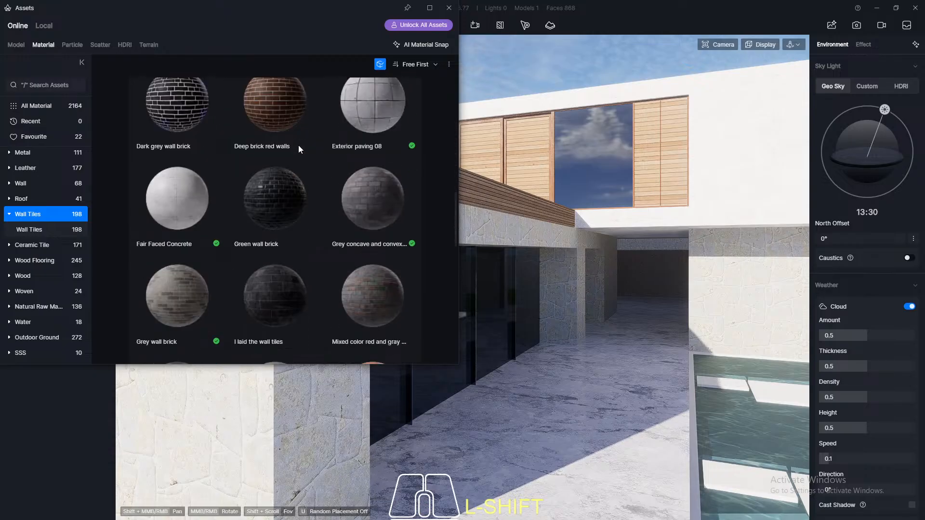
{"action": "scroll", "coordinate": [299, 142], "scroll_direction": "down", "scroll_amount": 3}
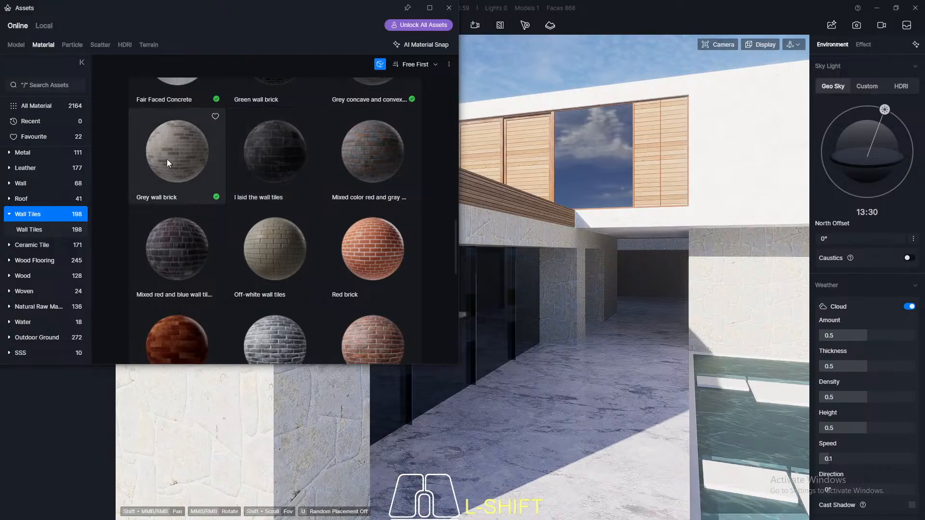
{"action": "scroll", "coordinate": [296, 197], "scroll_direction": "down", "scroll_amount": 7}
{"action": "scroll", "coordinate": [296, 191], "scroll_direction": "down", "scroll_amount": 2}
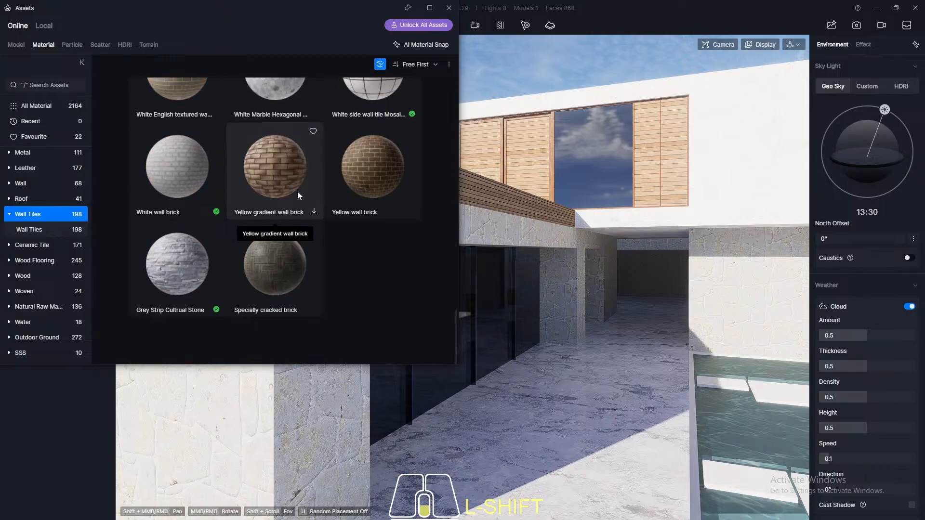
{"action": "left_click_drag", "start_coordinate": [284, 284], "coordinate": [277, 433]}
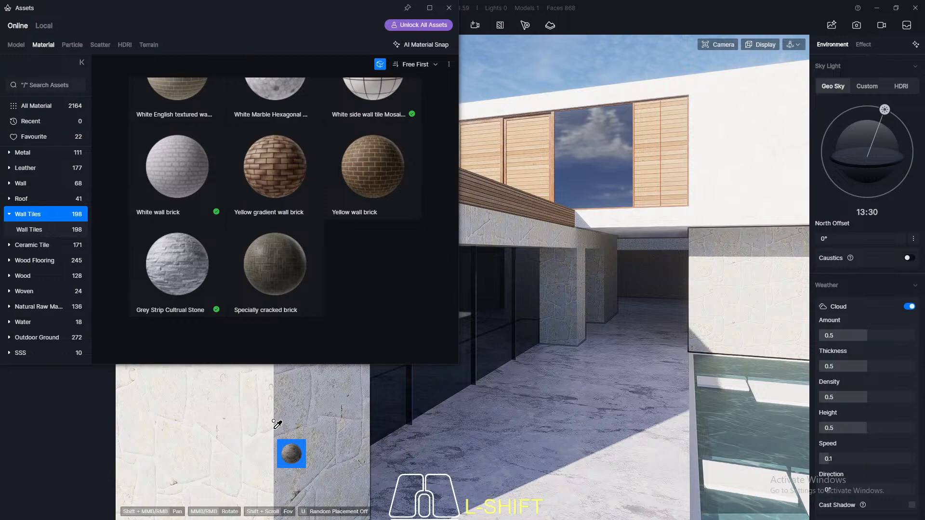
{"action": "right_click", "coordinate": [325, 396]}
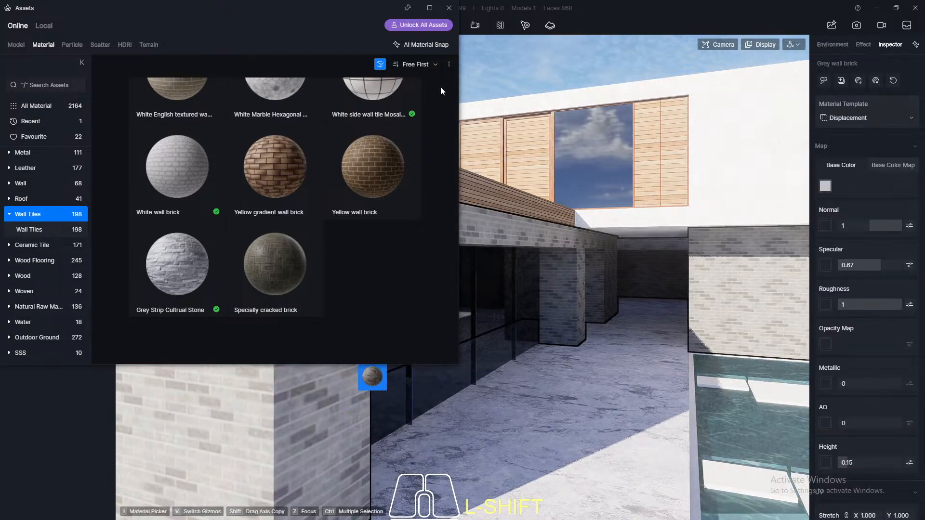
Close the material library, examine the Grey wall brick on the house and return to the saved SU_Scene 1 view
{"action": "left_click", "coordinate": [449, 8]}
{"action": "scroll", "coordinate": [184, 368], "scroll_direction": "down", "scroll_amount": 5}
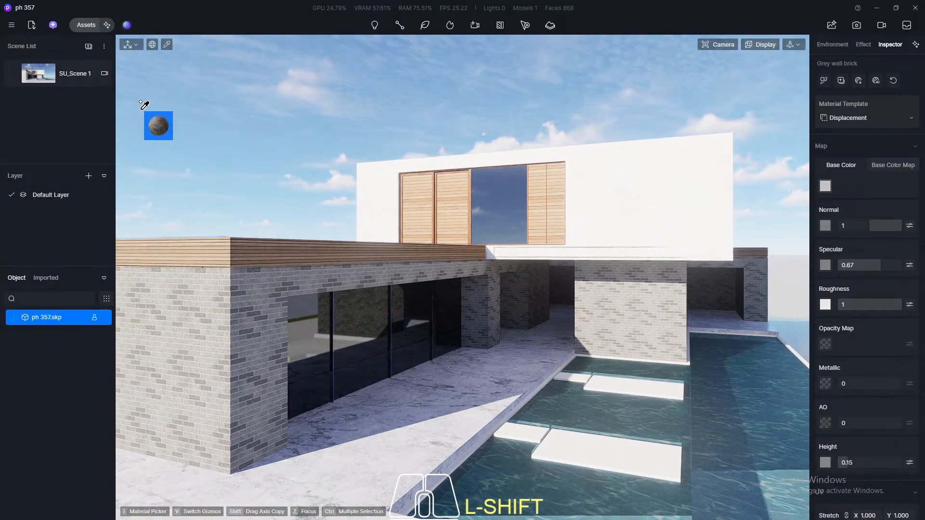
{"action": "key", "text": "Escape"}
{"action": "left_click", "coordinate": [34, 81]}
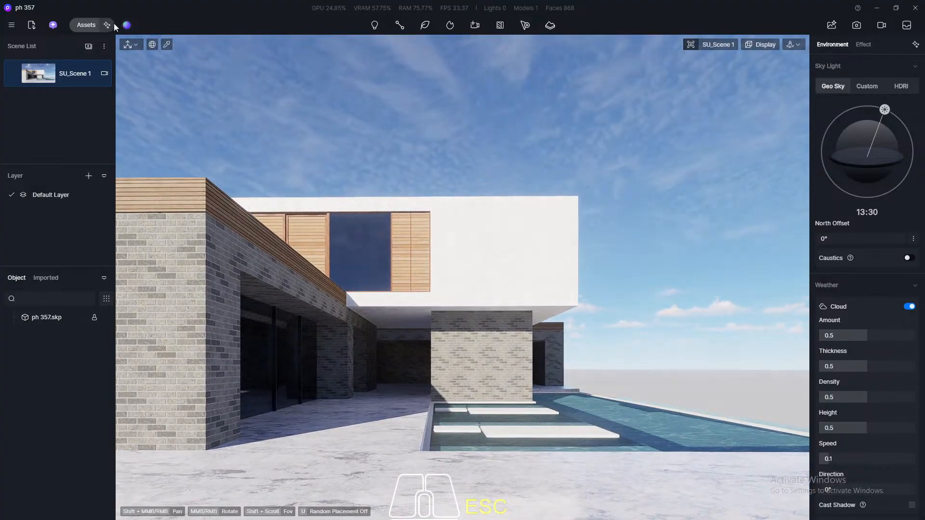
Try the free Grey concave and convex wall brick material from the Wall Tiles library on the house's stone walls
{"action": "left_click", "coordinate": [86, 25]}
{"action": "scroll", "coordinate": [253, 241], "scroll_direction": "up", "scroll_amount": 10}
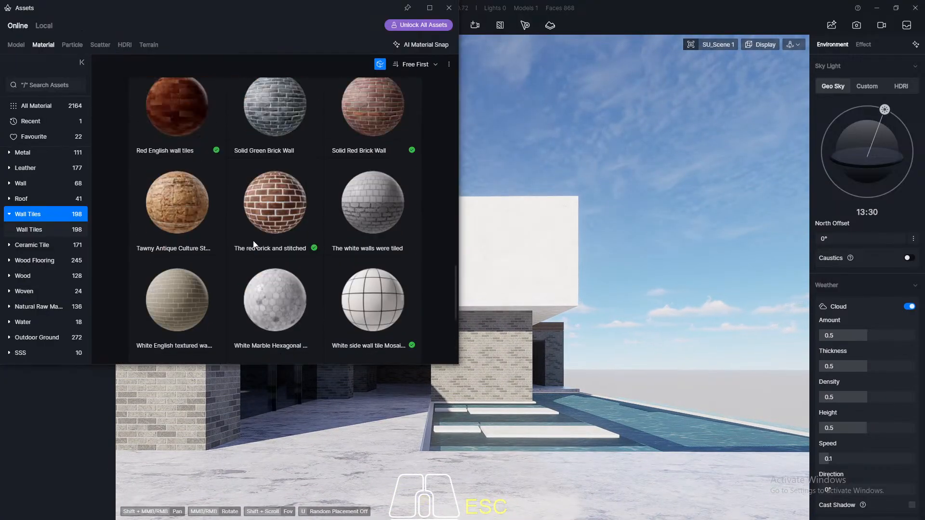
{"action": "scroll", "coordinate": [257, 236], "scroll_direction": "up", "scroll_amount": 2}
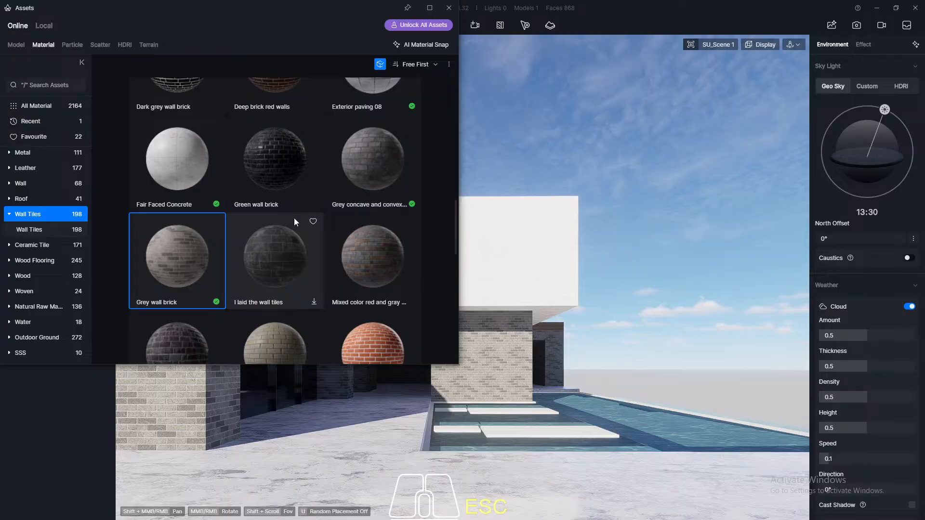
{"action": "scroll", "coordinate": [293, 218], "scroll_direction": "up", "scroll_amount": 2}
{"action": "left_click", "coordinate": [359, 288]}
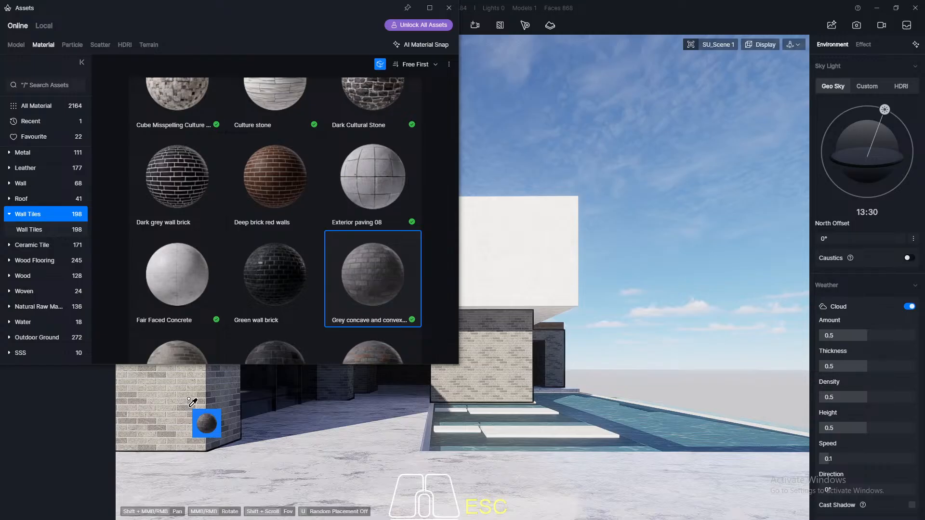
{"action": "left_click", "coordinate": [193, 402]}
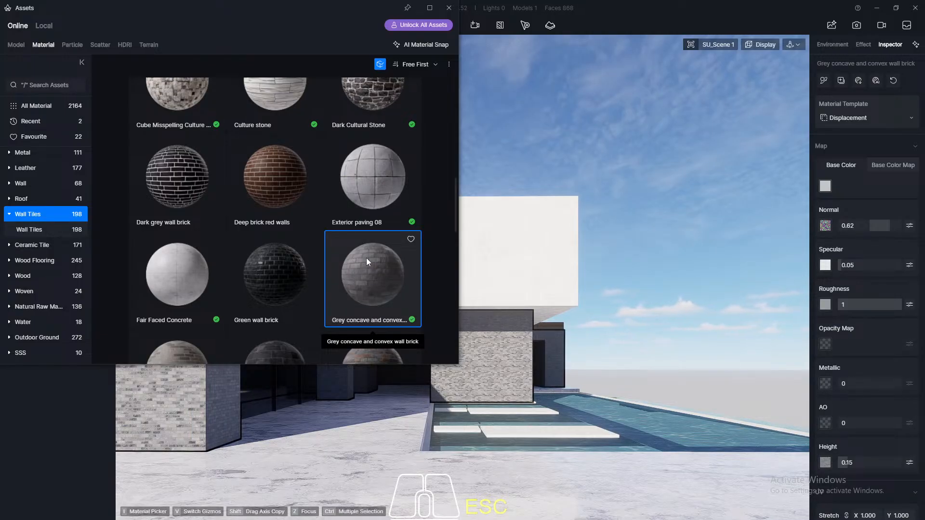
Apply the Culture stone material from the Wall Tiles library to the house's stone walls and close the library
{"action": "scroll", "coordinate": [374, 160], "scroll_direction": "up", "scroll_amount": 3}
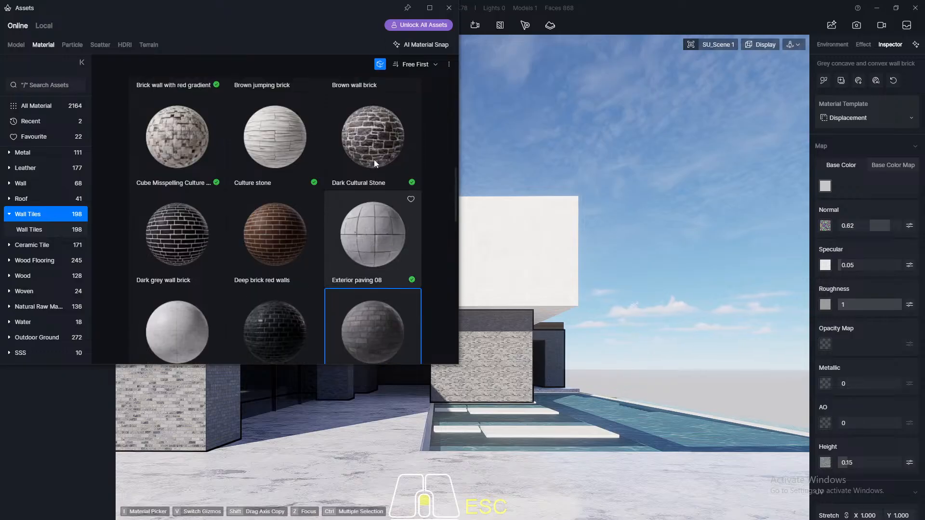
{"action": "left_click", "coordinate": [267, 178]}
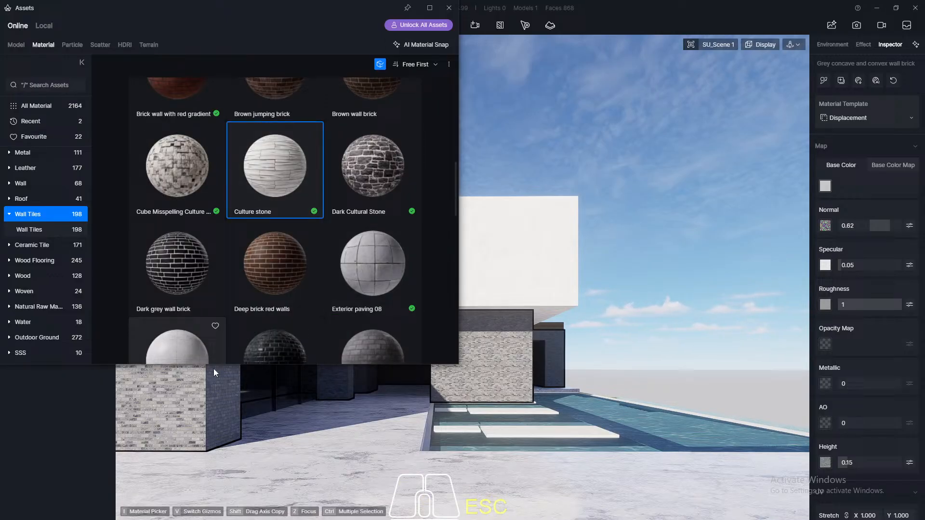
{"action": "left_click", "coordinate": [186, 416]}
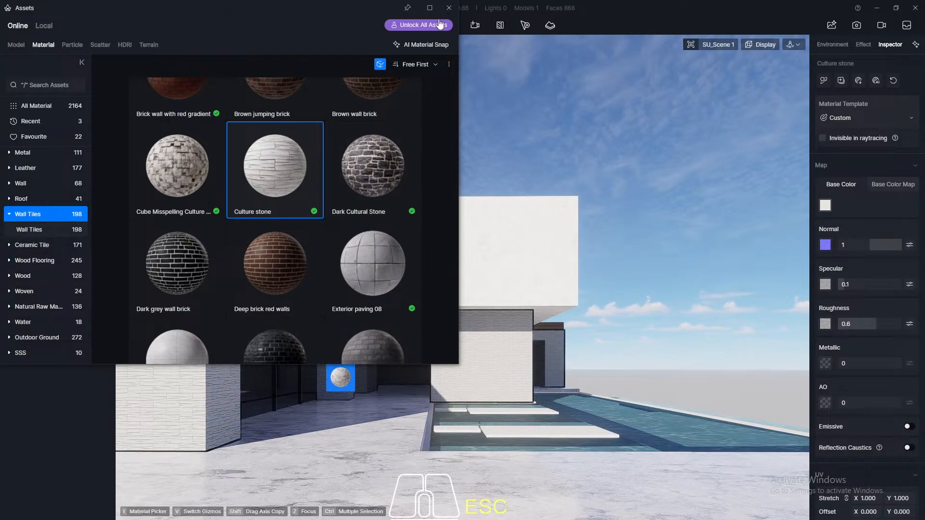
{"action": "left_click", "coordinate": [448, 9]}
{"action": "key", "text": "Escape"}
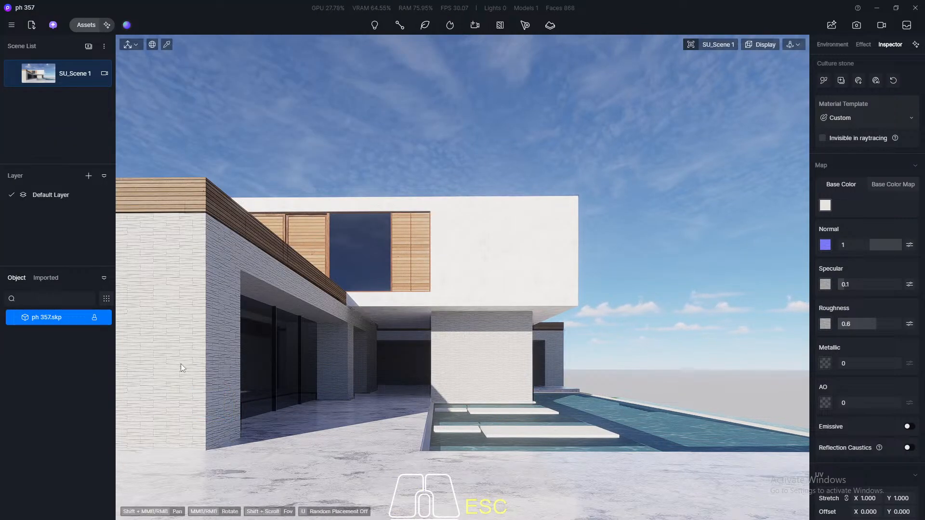
Adjust the UV stretch of the walls' Culture stone material, trying 0.3 and 0.7 before settling on 0.8
{"action": "scroll", "coordinate": [166, 382], "scroll_direction": "up", "scroll_amount": 1}
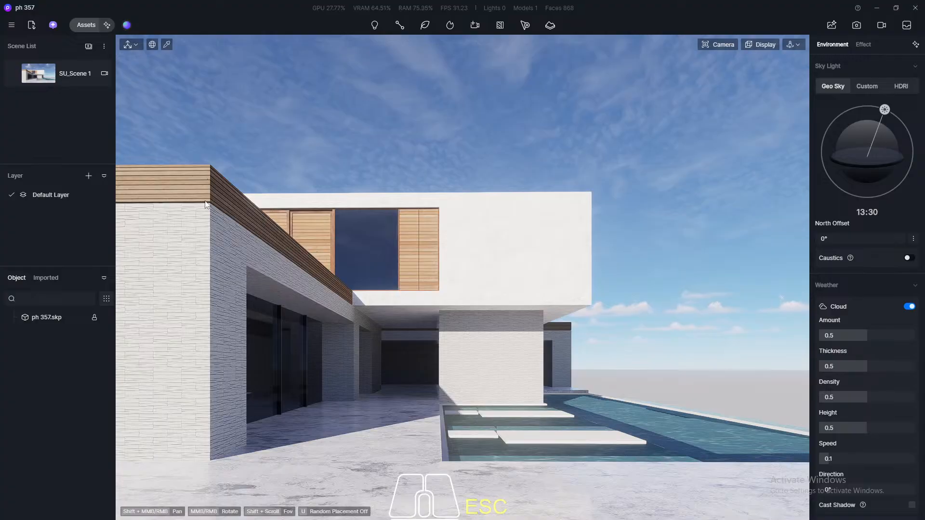
{"action": "left_click", "coordinate": [166, 44]}
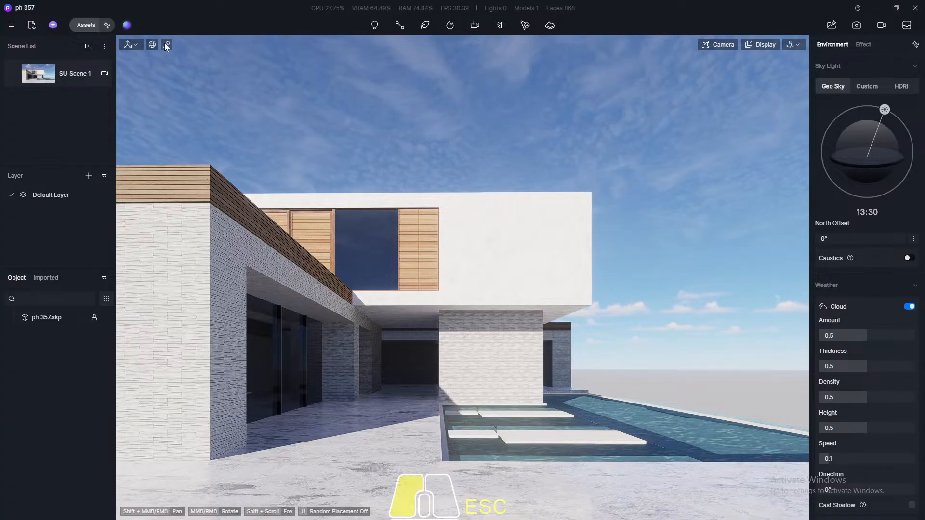
{"action": "left_click", "coordinate": [182, 319]}
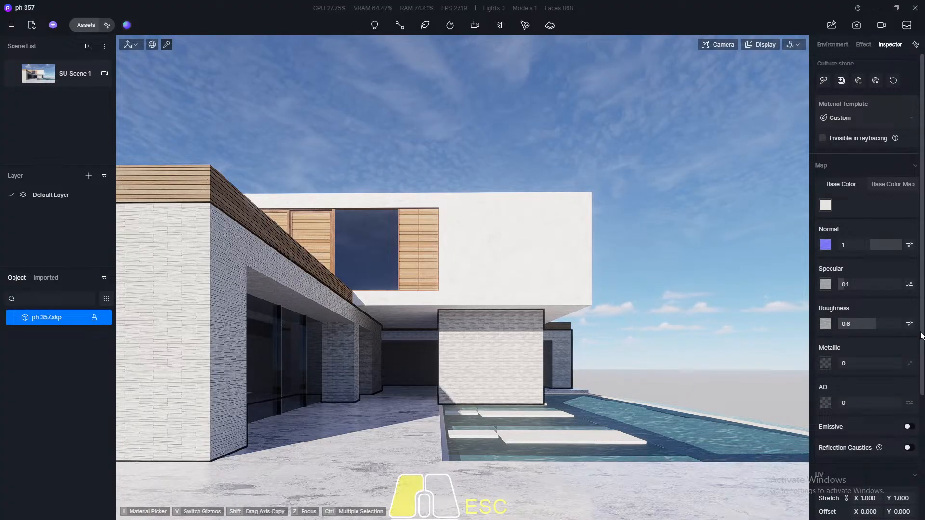
{"action": "scroll", "coordinate": [890, 398], "scroll_direction": "down", "scroll_amount": 3}
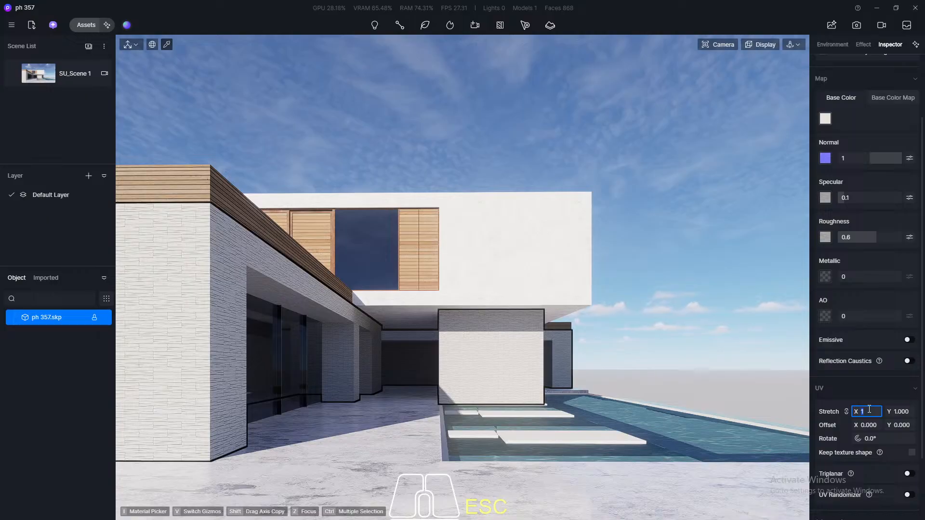
{"action": "type", "text": "0.3"}
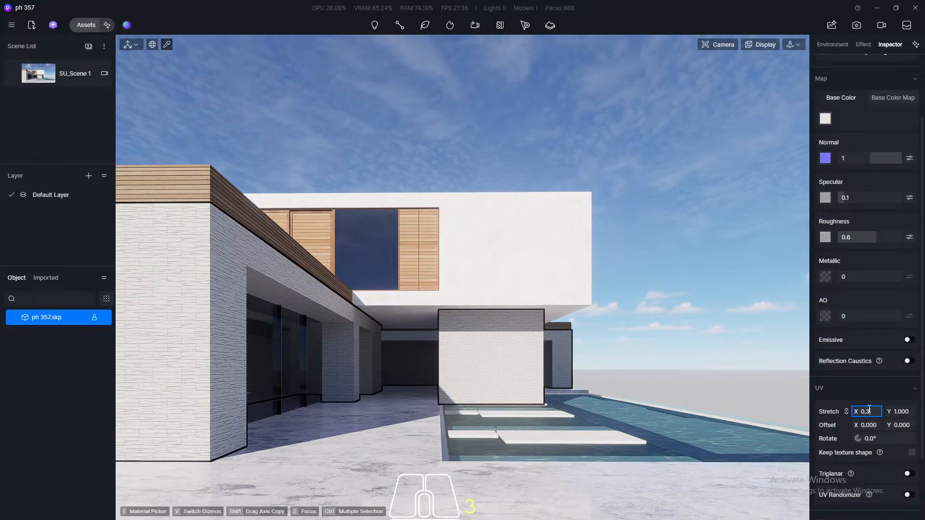
{"action": "key", "text": "Return"}
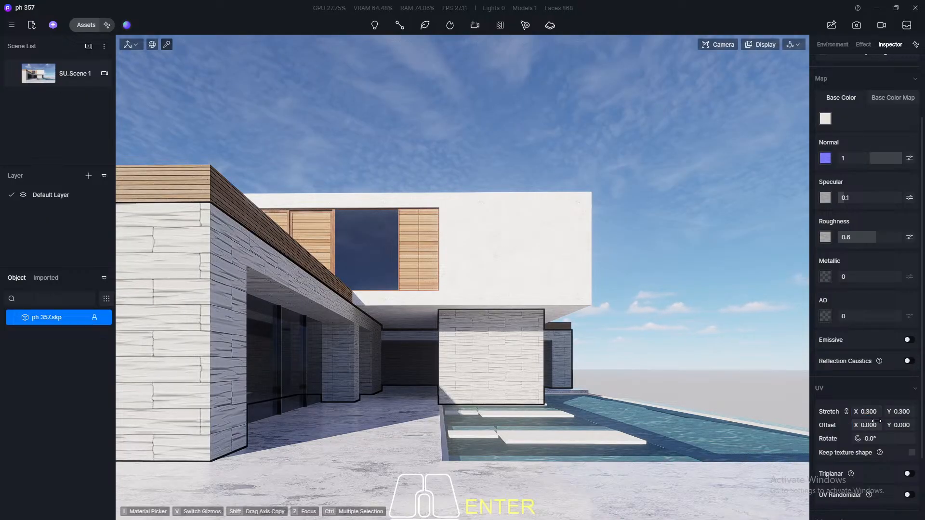
{"action": "left_click", "coordinate": [868, 411]}
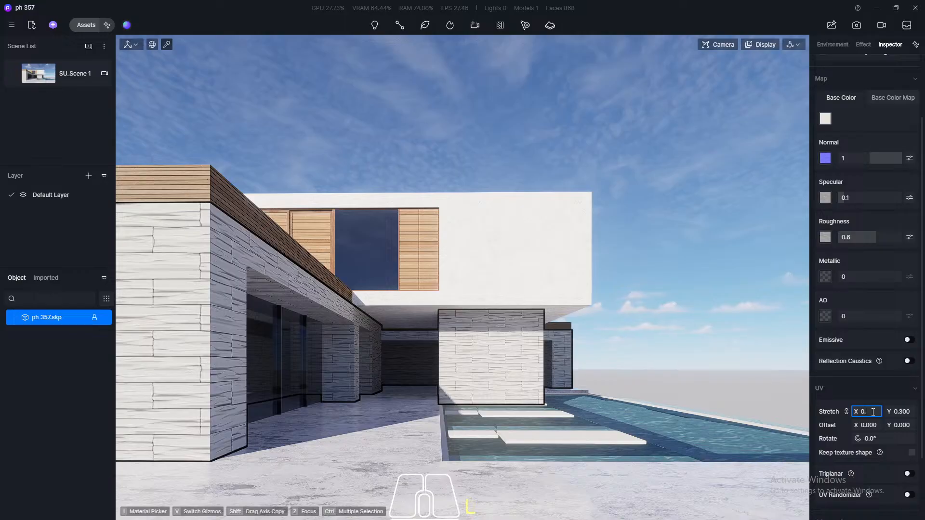
{"action": "key", "text": "Return"}
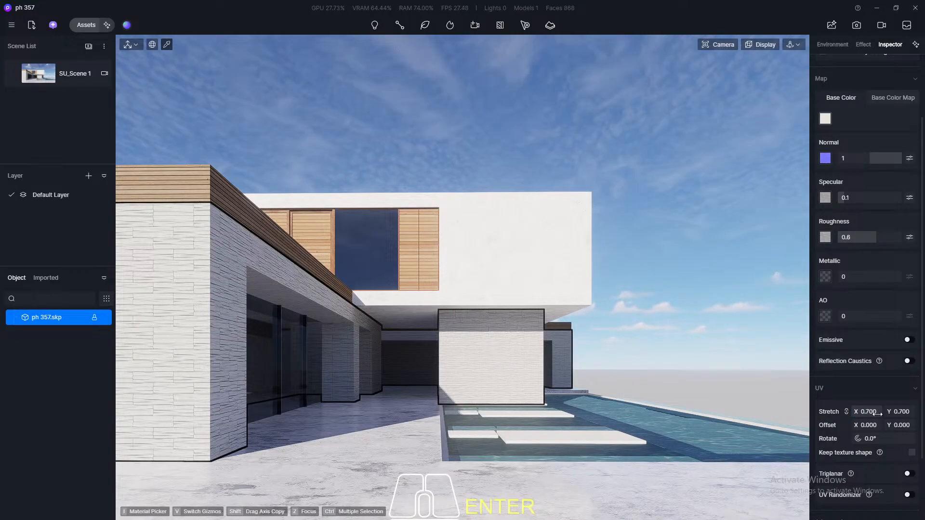
{"action": "left_click", "coordinate": [875, 412]}
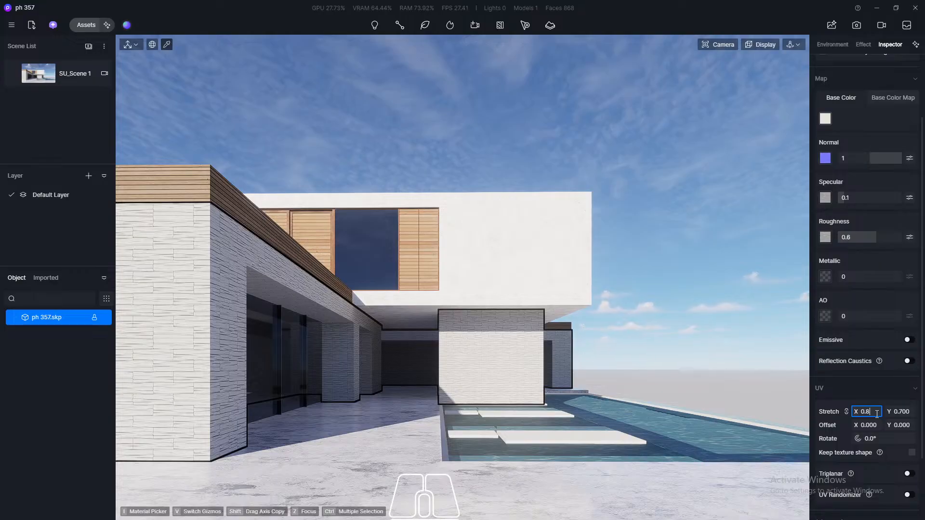
{"action": "key", "text": "Return"}
{"action": "key", "text": "Escape"}
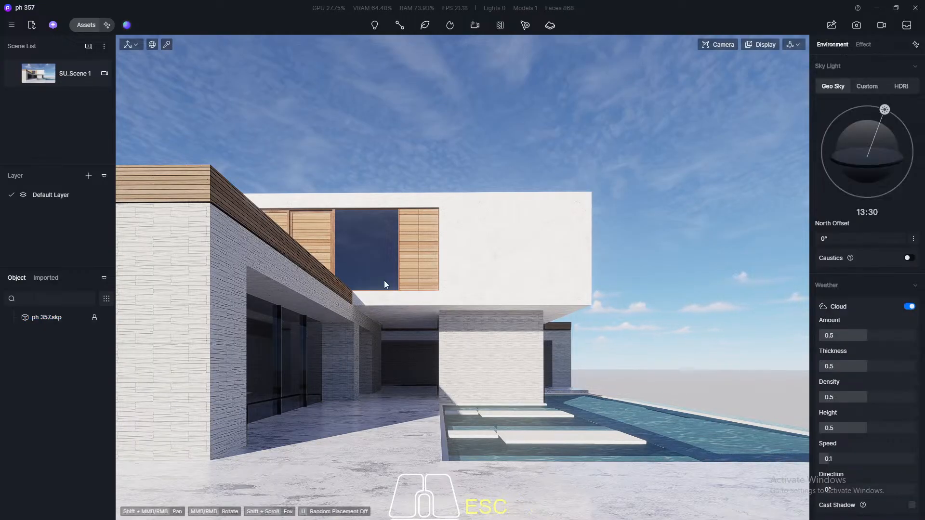
Return to the SU_Scene 1 view and inspect the base color map of the walls' Culture stone material
{"action": "left_click", "coordinate": [35, 80]}
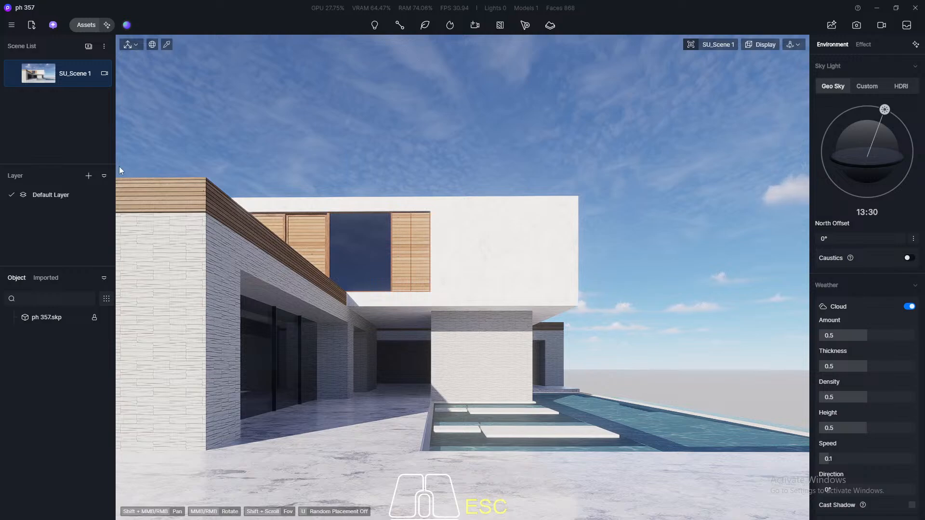
{"action": "left_click", "coordinate": [163, 44]}
{"action": "left_click", "coordinate": [192, 347]}
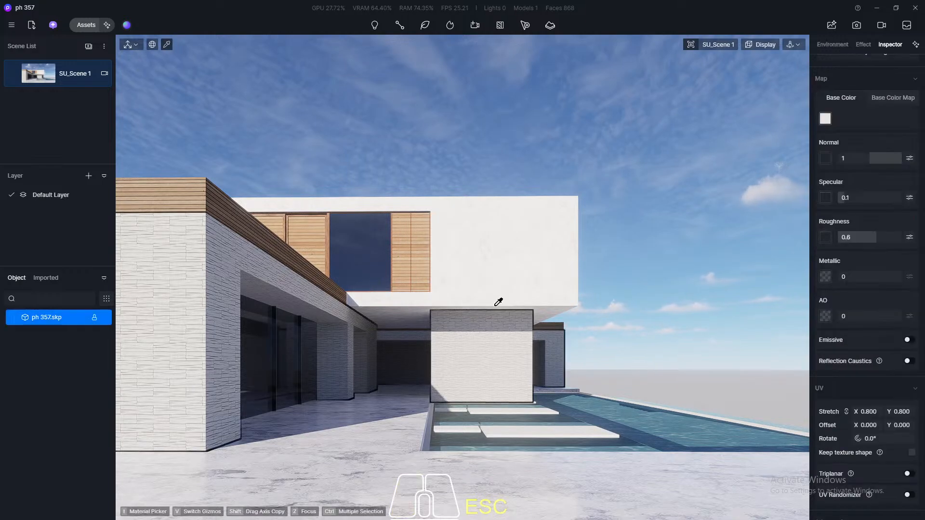
{"action": "left_click", "coordinate": [891, 97]}
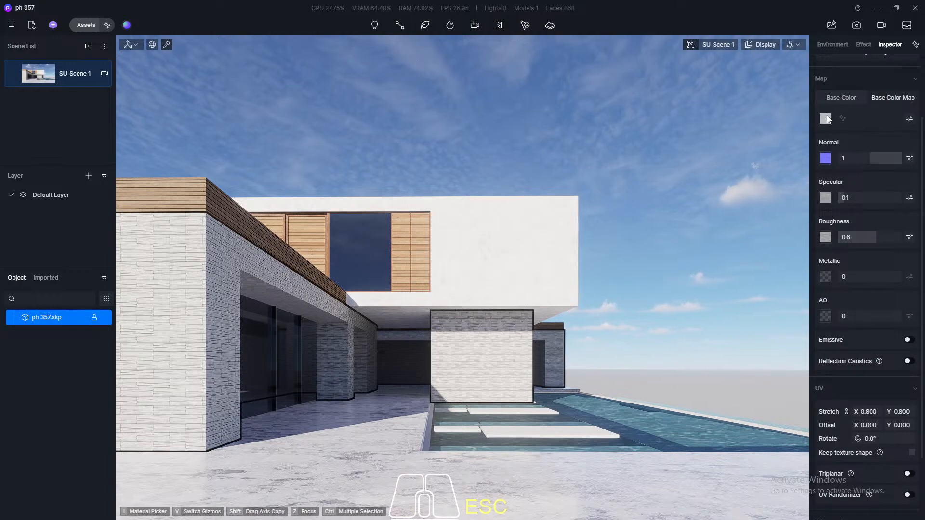
{"action": "left_click", "coordinate": [826, 118]}
{"action": "left_click", "coordinate": [565, 8]}
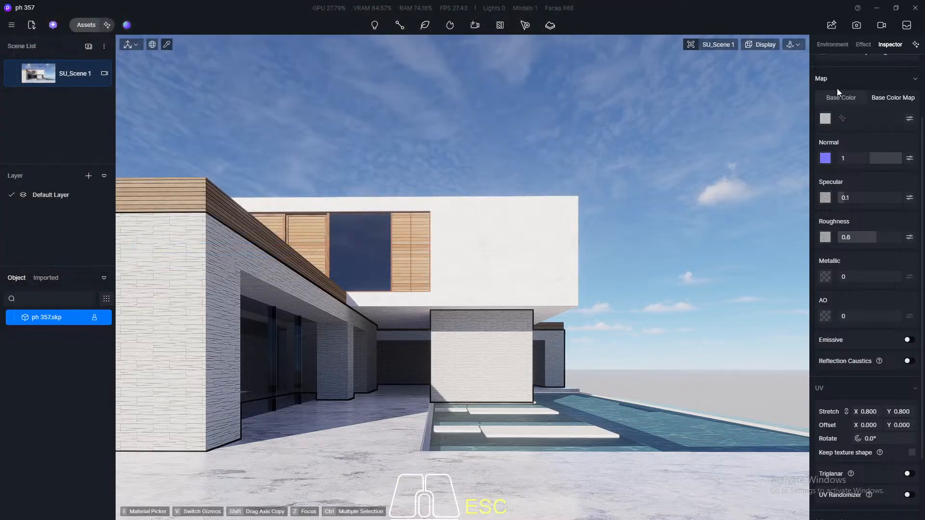
Darken the Culture stone base color to an HSV value (V) of 83, check the walls up close and deselect the material
{"action": "left_click", "coordinate": [841, 97]}
{"action": "left_click", "coordinate": [825, 119]}
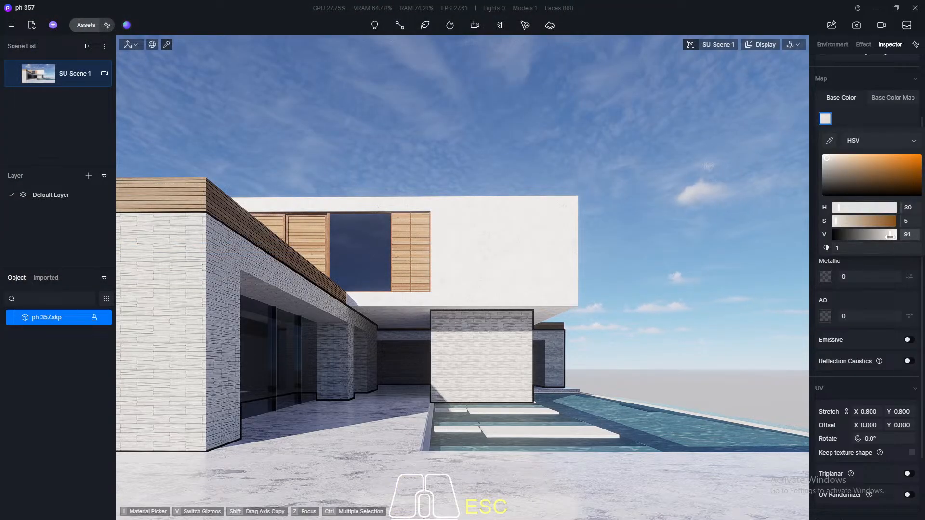
{"action": "mouse_move", "coordinate": [888, 240]}
{"action": "left_mouse_down"}
{"action": "mouse_move", "coordinate": [861, 243]}
{"action": "mouse_move", "coordinate": [883, 244]}
{"action": "left_mouse_up"}
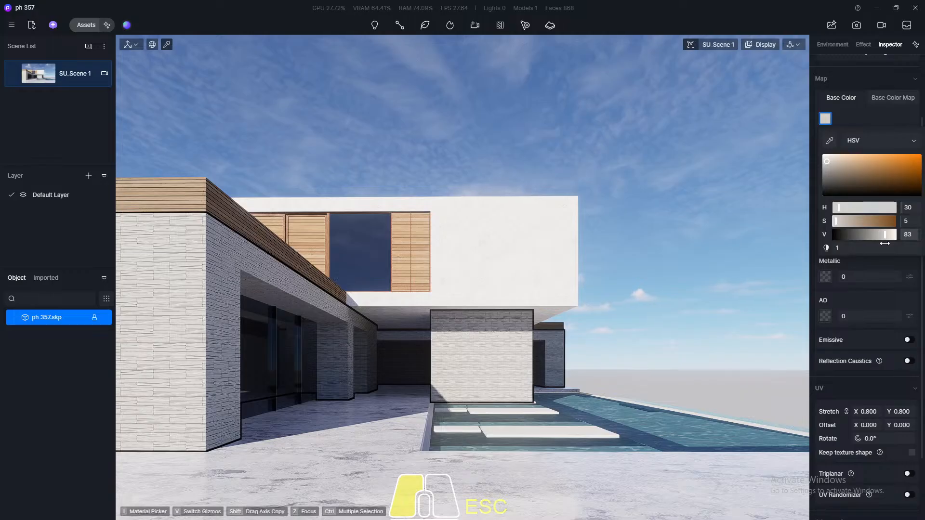
{"action": "left_click_drag", "start_coordinate": [884, 244], "coordinate": [884, 243]}
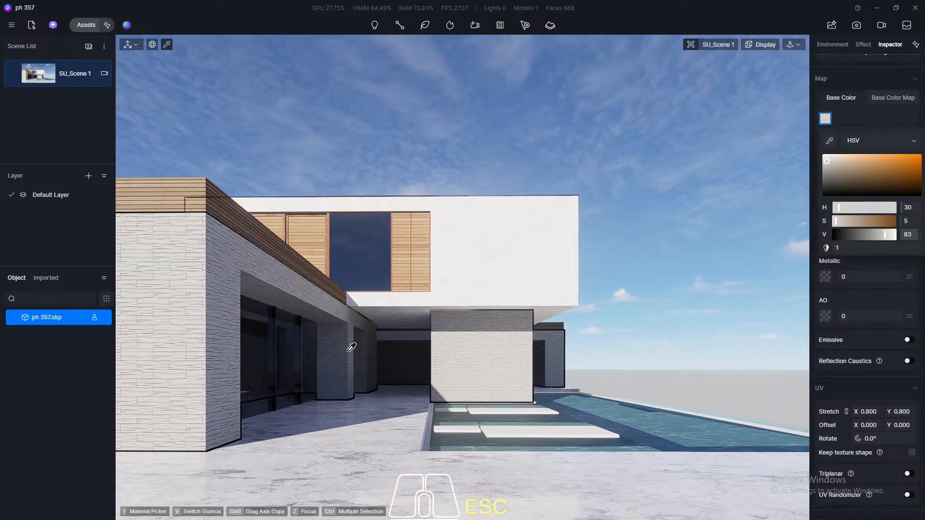
{"action": "scroll", "coordinate": [345, 349], "scroll_direction": "up", "scroll_amount": 2}
{"action": "scroll", "coordinate": [346, 349], "scroll_direction": "up", "scroll_amount": 4}
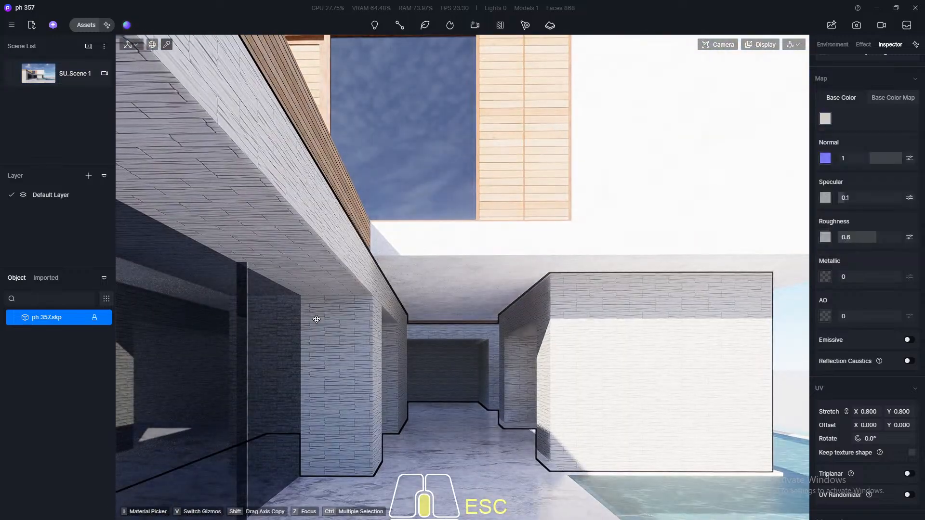
{"action": "scroll", "coordinate": [316, 319], "scroll_direction": "up", "scroll_amount": 2}
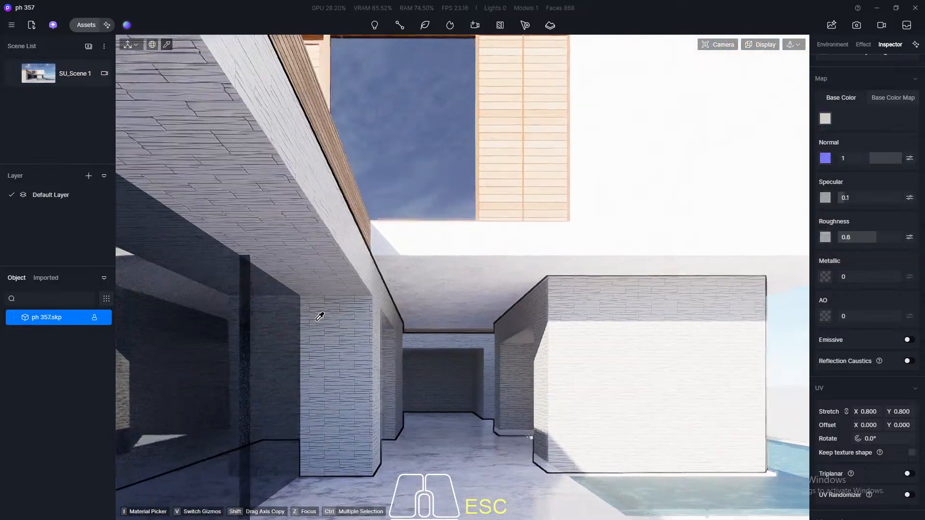
{"action": "key", "text": "Escape"}
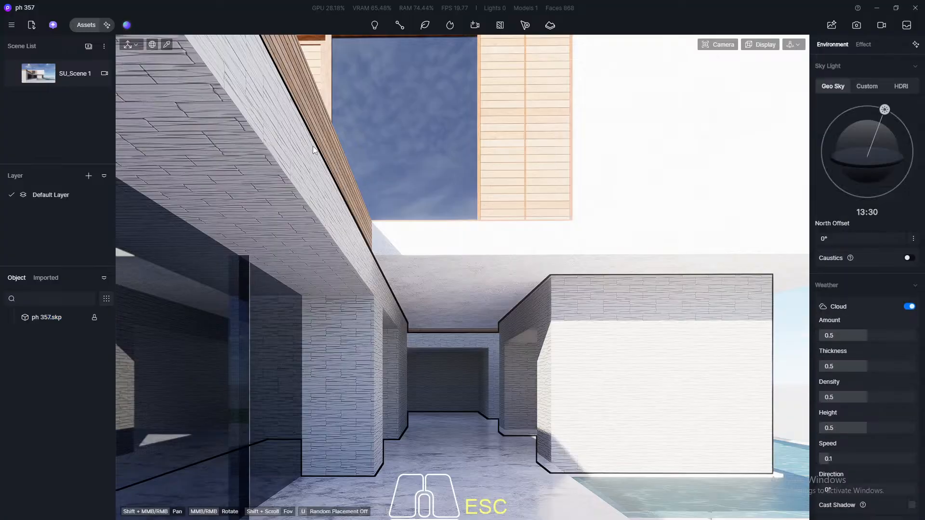
Switch to File Explorer and open the project folder 357 inside Bahan yt on the working lane (E:) drive
{"action": "key", "text": "super"}
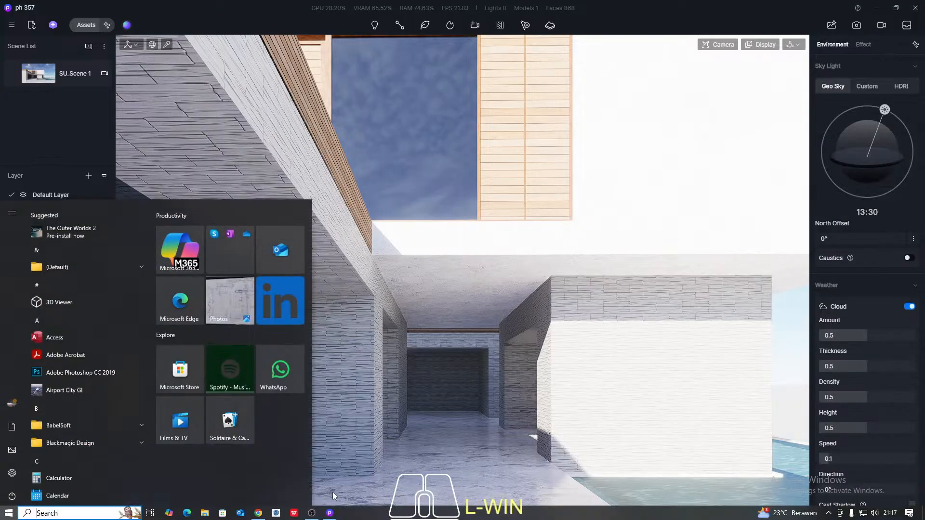
{"action": "key", "text": "super"}
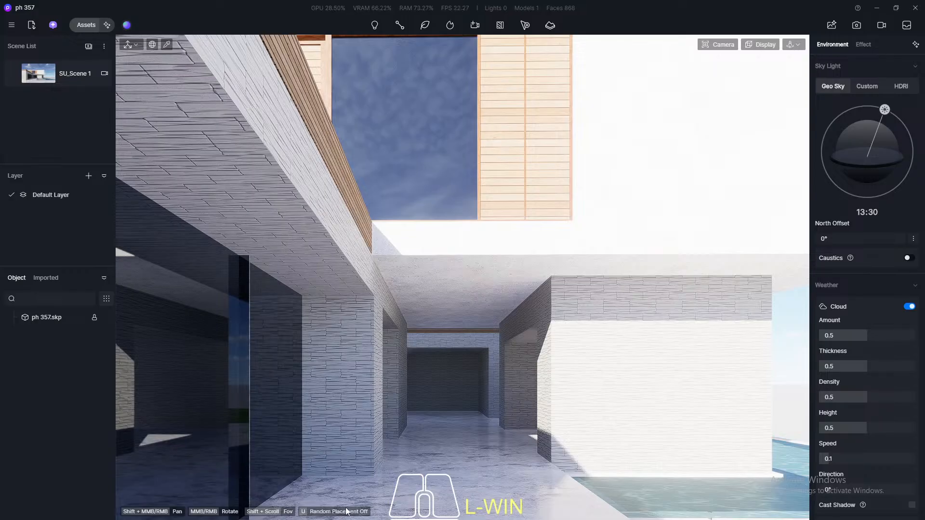
{"action": "key", "text": "super"}
{"action": "key", "text": "super"}
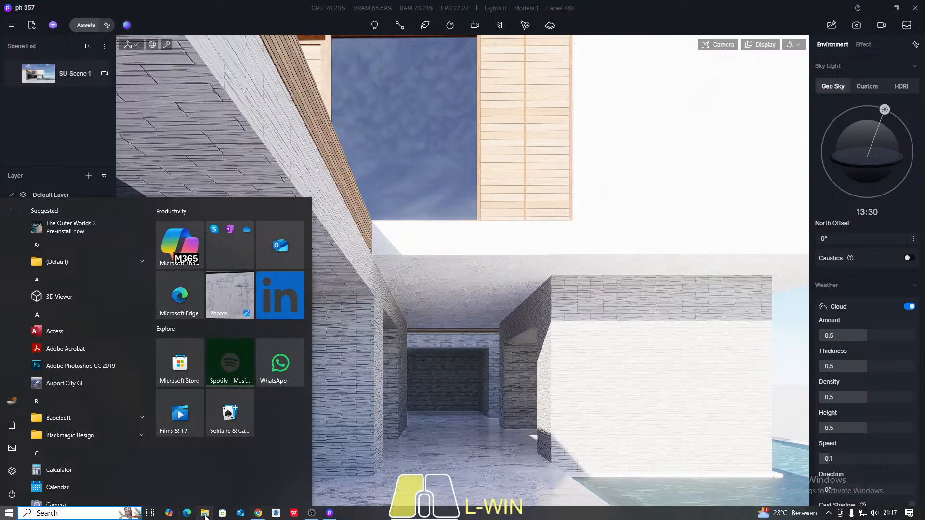
{"action": "key", "text": "super+e"}
{"action": "left_click", "coordinate": [37, 236]}
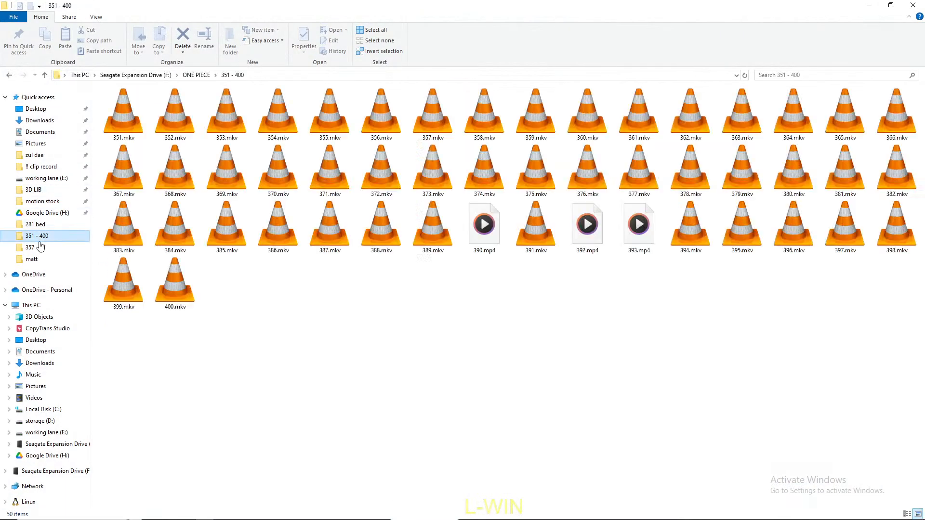
{"action": "left_click", "coordinate": [40, 248]}
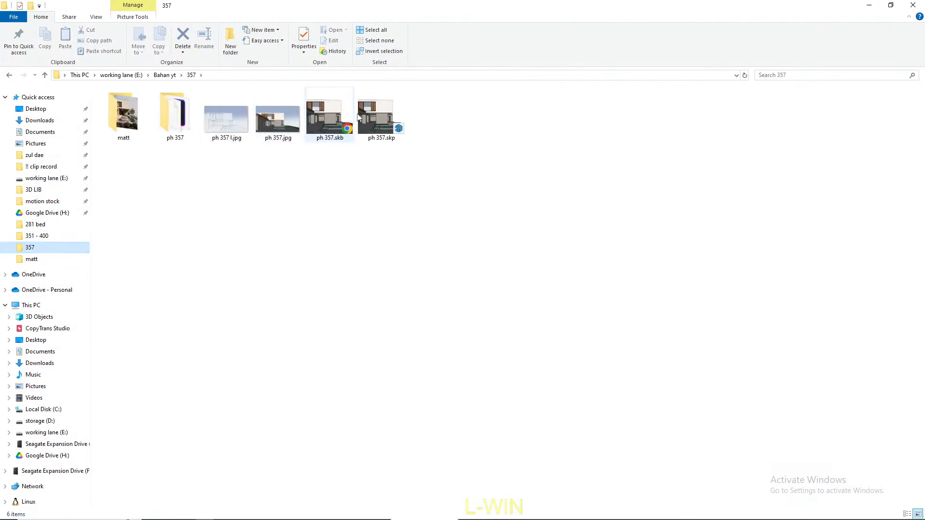
Try to open ph 357.skp in SketchUp 2025, minimize File Explorer and dismiss the SketchUp welcome window
{"action": "left_click", "coordinate": [380, 119]}
{"action": "right_click", "coordinate": [381, 117]}
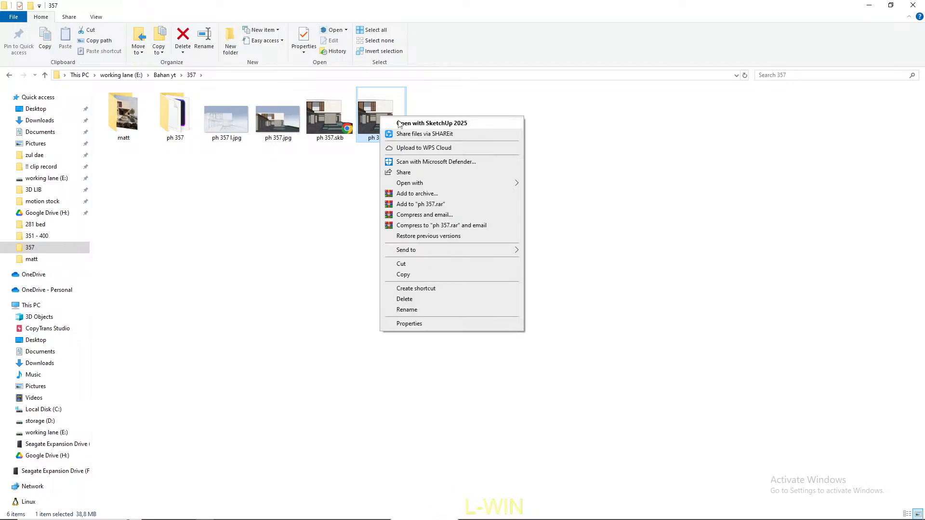
{"action": "left_click", "coordinate": [412, 124]}
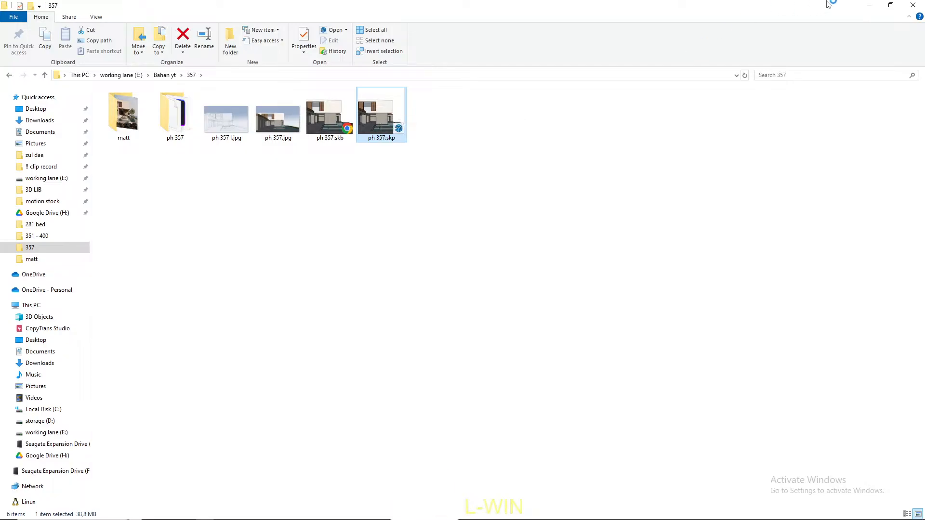
{"action": "left_click", "coordinate": [872, 6]}
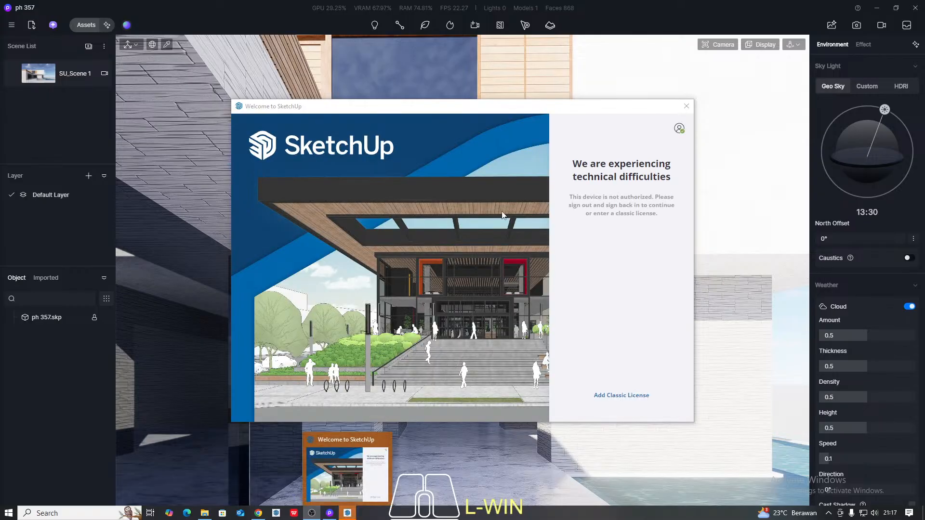
{"action": "left_click", "coordinate": [686, 107]}
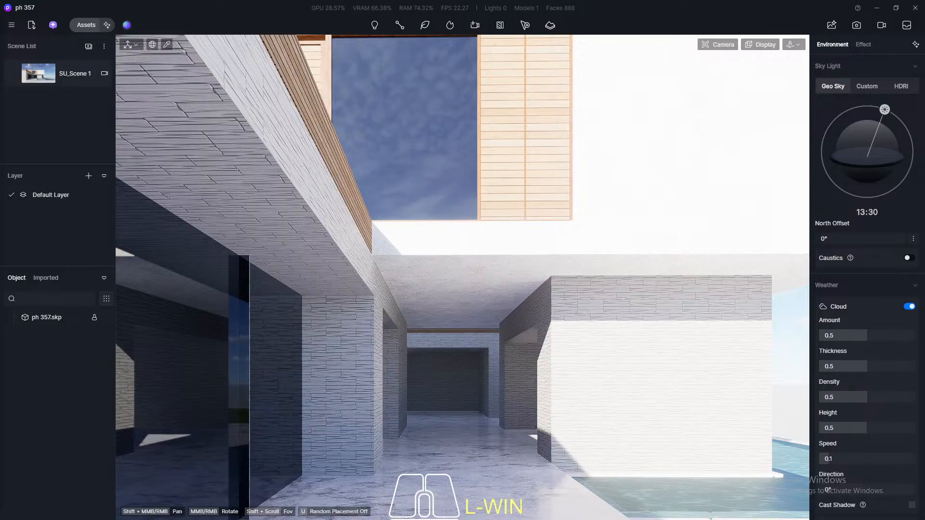
{"action": "key", "text": "super"}
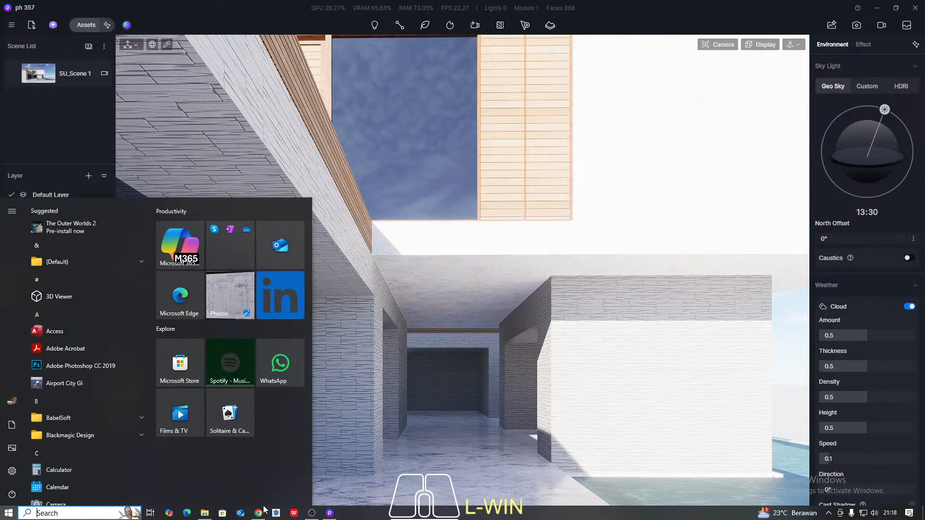
{"action": "key", "text": "super"}
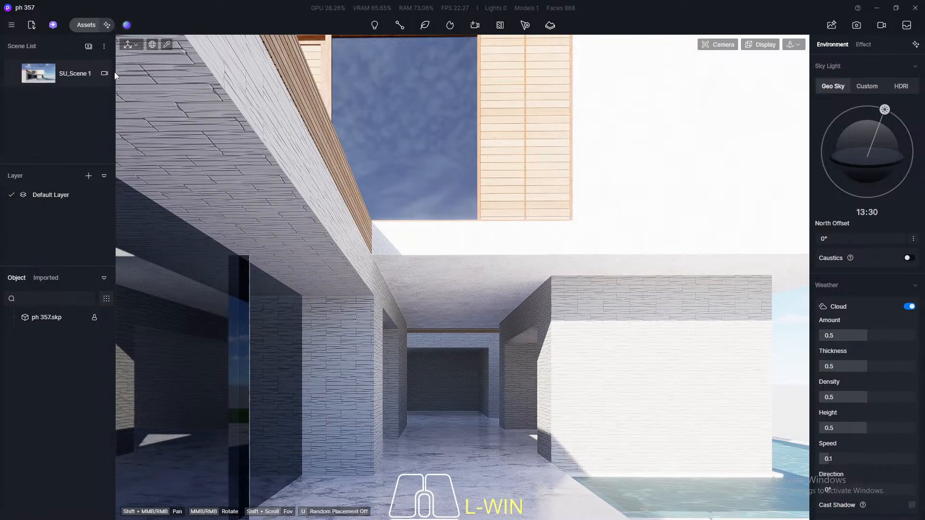
Return to the SU_Scene 1 view, approach the upper-floor white wall and open the Wall Paint category of the online material library
{"action": "left_click", "coordinate": [39, 71]}
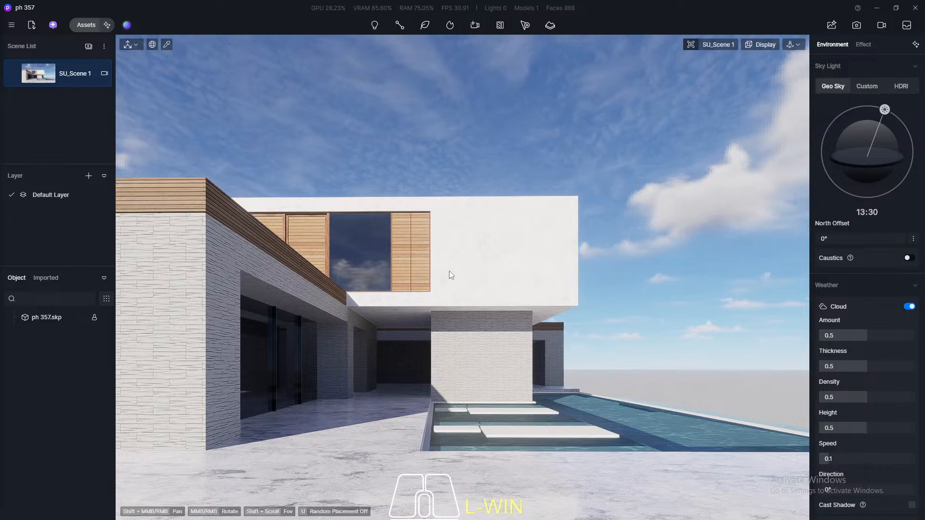
{"action": "middle_click_drag", "start_coordinate": [500, 314], "coordinate": [484, 309]}
{"action": "scroll", "coordinate": [366, 298], "scroll_direction": "up", "scroll_amount": 5}
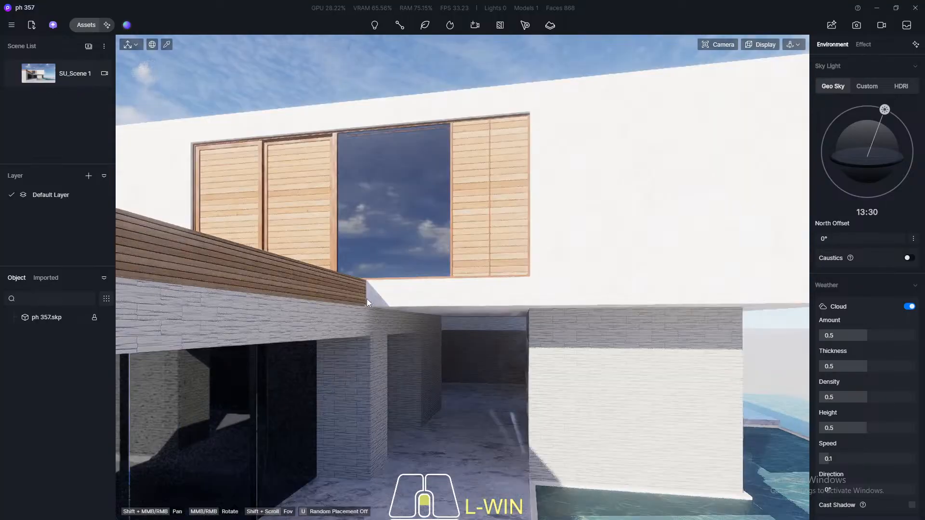
{"action": "scroll", "coordinate": [380, 295], "scroll_direction": "up", "scroll_amount": 3}
{"action": "mouse_move", "coordinate": [399, 304]}
{"action": "middle_mouse_down"}
{"action": "mouse_move", "coordinate": [344, 298]}
{"action": "mouse_move", "coordinate": [413, 295]}
{"action": "middle_mouse_up"}
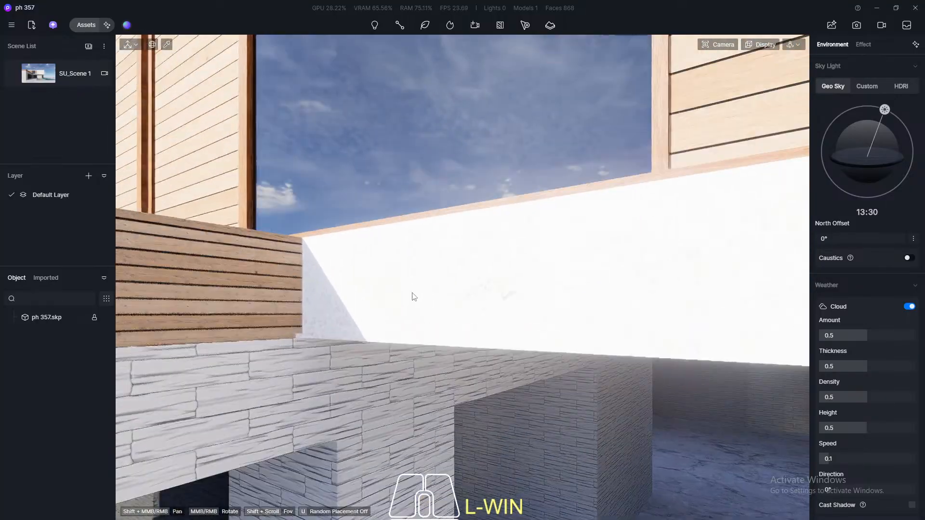
{"action": "left_click", "coordinate": [80, 22]}
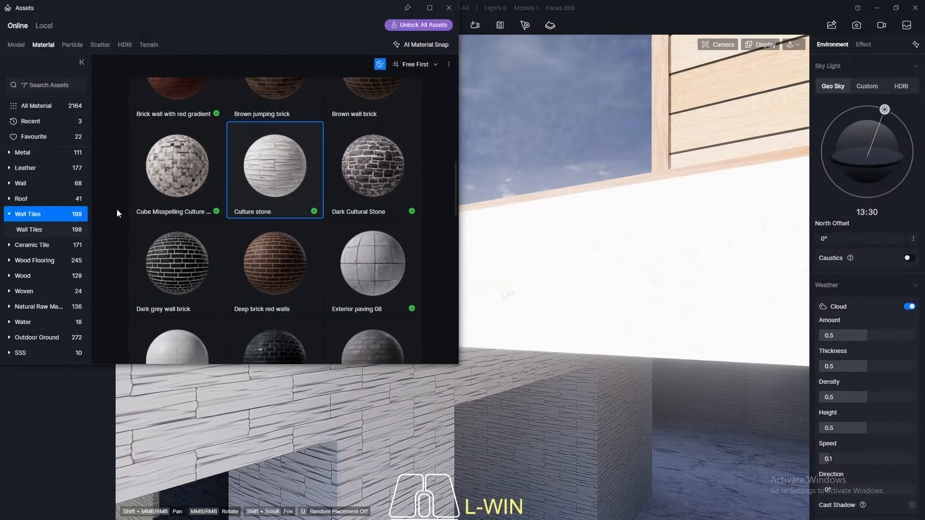
{"action": "scroll", "coordinate": [40, 286], "scroll_direction": "up", "scroll_amount": 3}
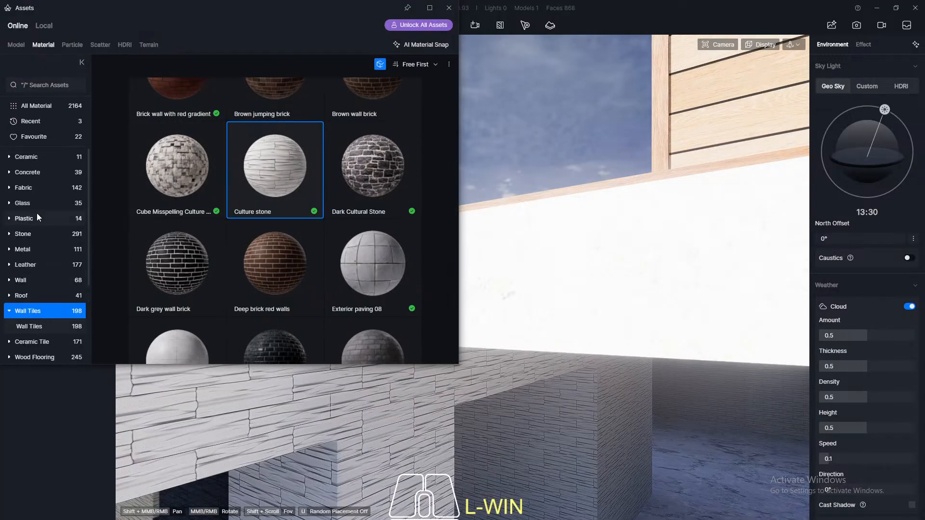
{"action": "left_click", "coordinate": [14, 281]}
{"action": "left_click", "coordinate": [45, 327]}
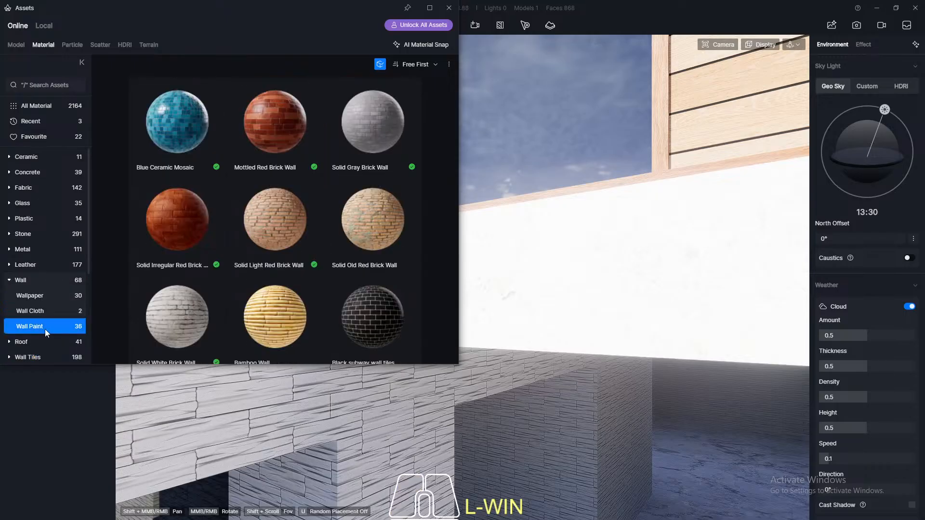
Apply the Really stone paint02 wall paint material to the white upper-floor volume
{"action": "scroll", "coordinate": [301, 190], "scroll_direction": "down", "scroll_amount": 3}
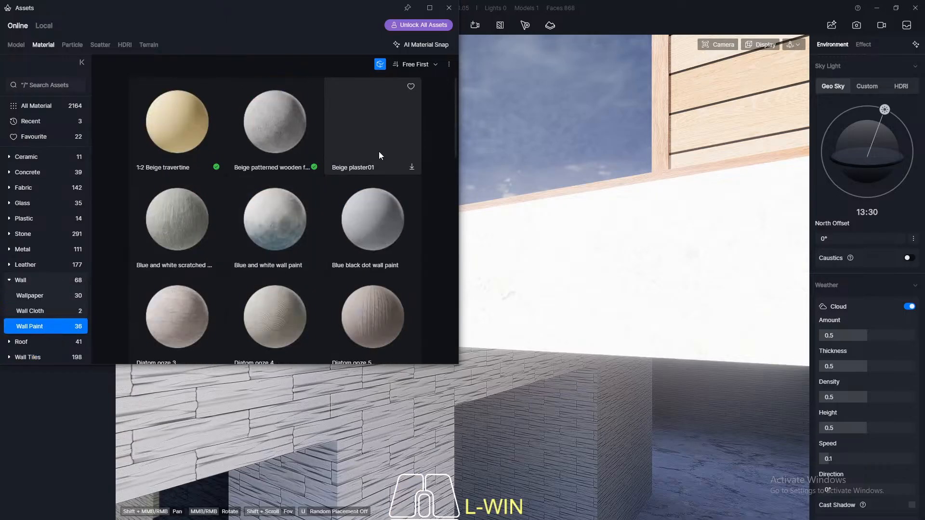
{"action": "scroll", "coordinate": [238, 134], "scroll_direction": "down", "scroll_amount": 2}
{"action": "scroll", "coordinate": [238, 134], "scroll_direction": "down", "scroll_amount": 3}
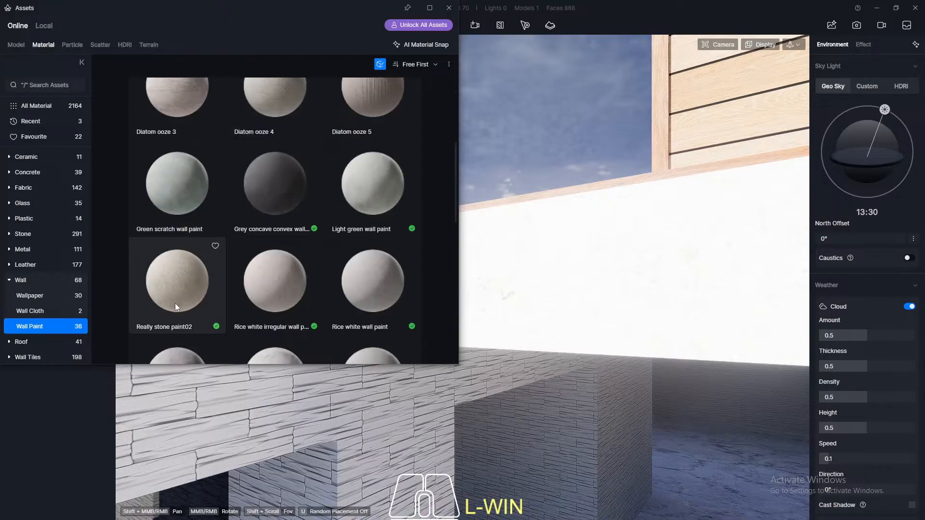
{"action": "scroll", "coordinate": [175, 303], "scroll_direction": "down", "scroll_amount": 1}
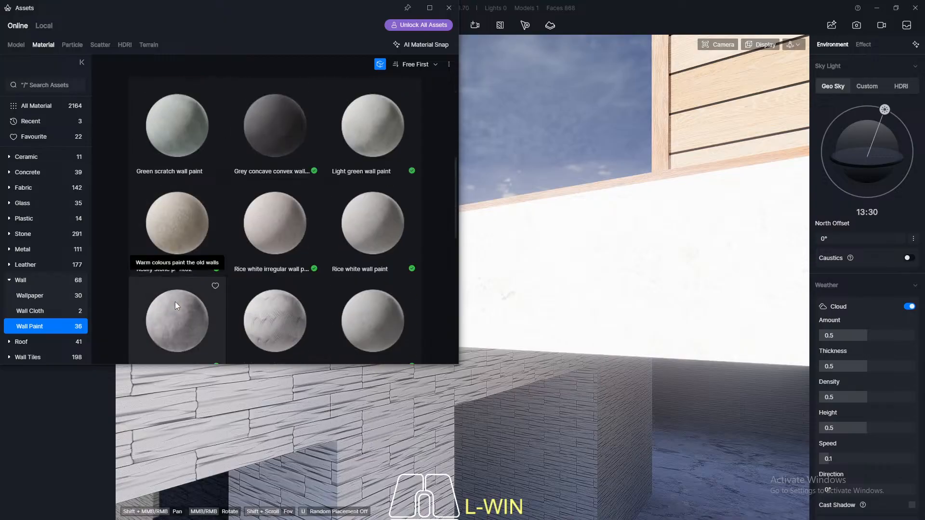
{"action": "left_click", "coordinate": [186, 224]}
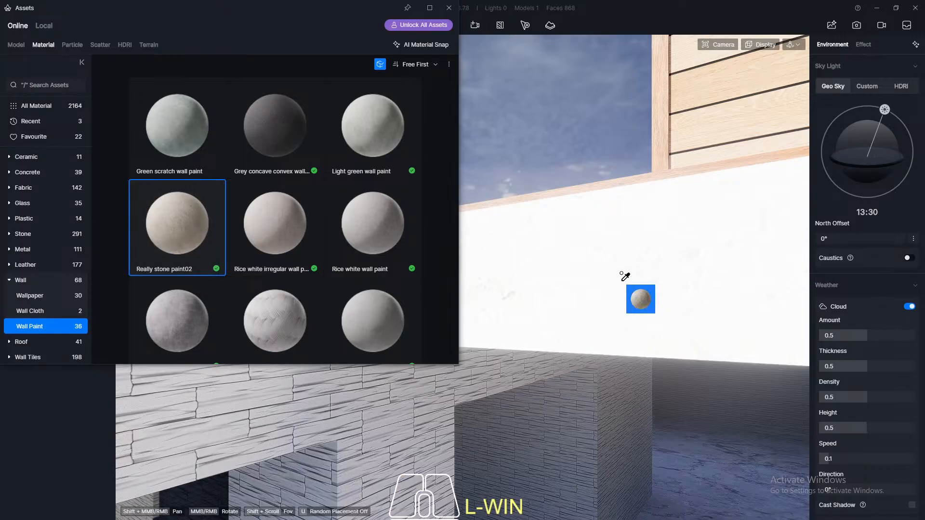
{"action": "left_click", "coordinate": [574, 255]}
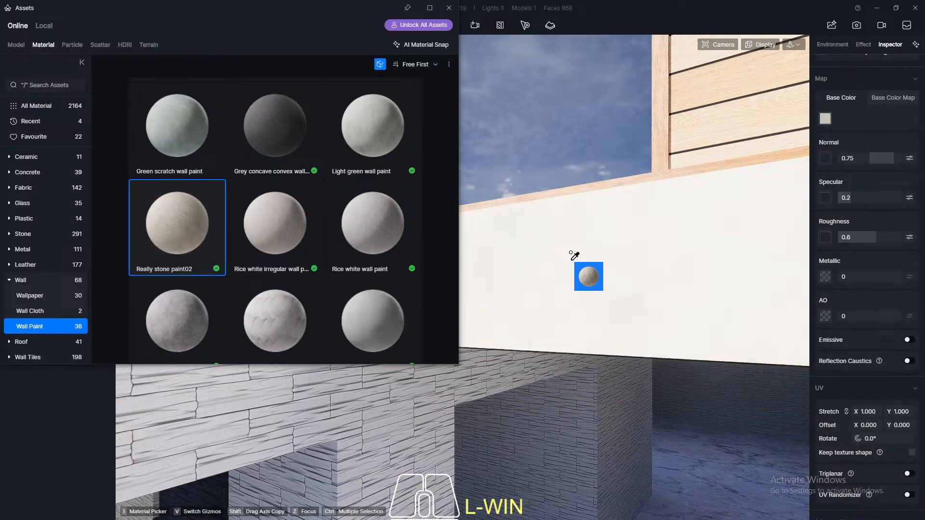
Look through the remaining wall paint materials, close the asset library, deselect the material and examine the painted upper wall up close
{"action": "scroll", "coordinate": [269, 227], "scroll_direction": "down", "scroll_amount": 10}
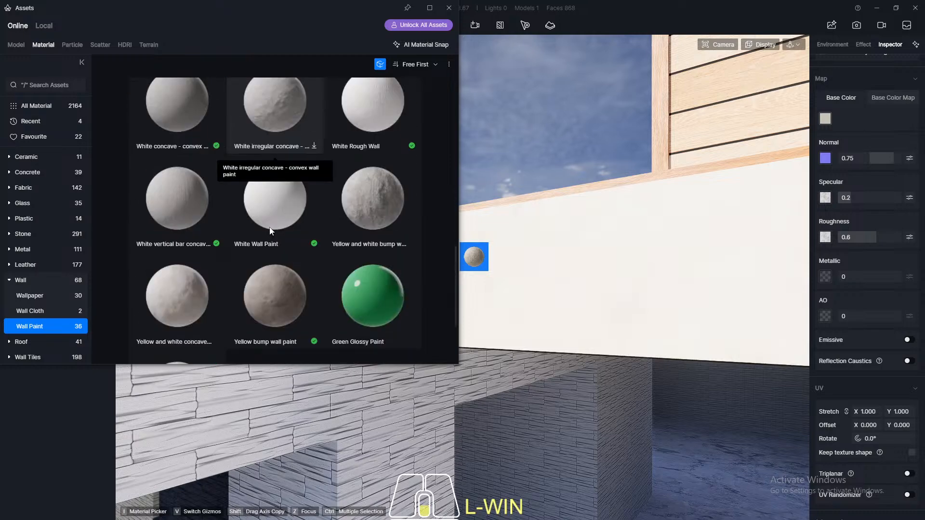
{"action": "scroll", "coordinate": [270, 227], "scroll_direction": "up", "scroll_amount": 5}
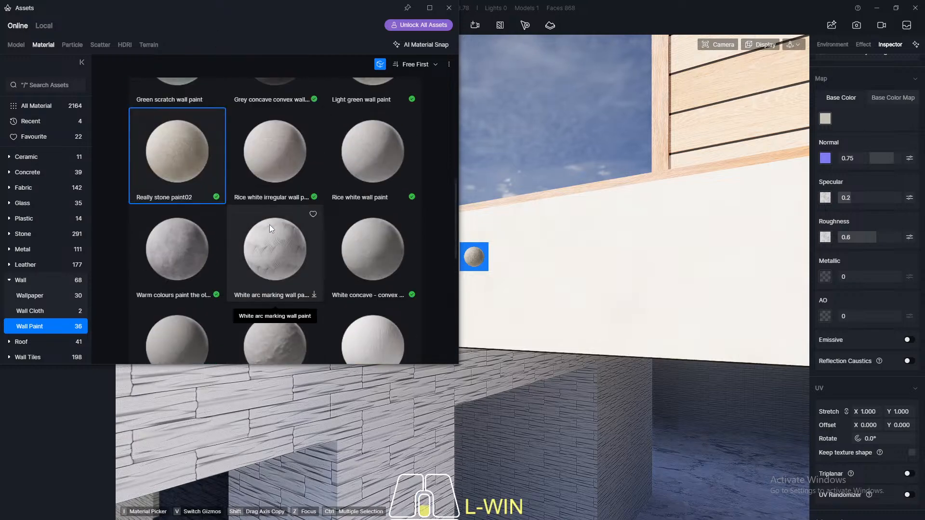
{"action": "scroll", "coordinate": [270, 225], "scroll_direction": "down", "scroll_amount": 5}
{"action": "scroll", "coordinate": [269, 219], "scroll_direction": "down", "scroll_amount": 2}
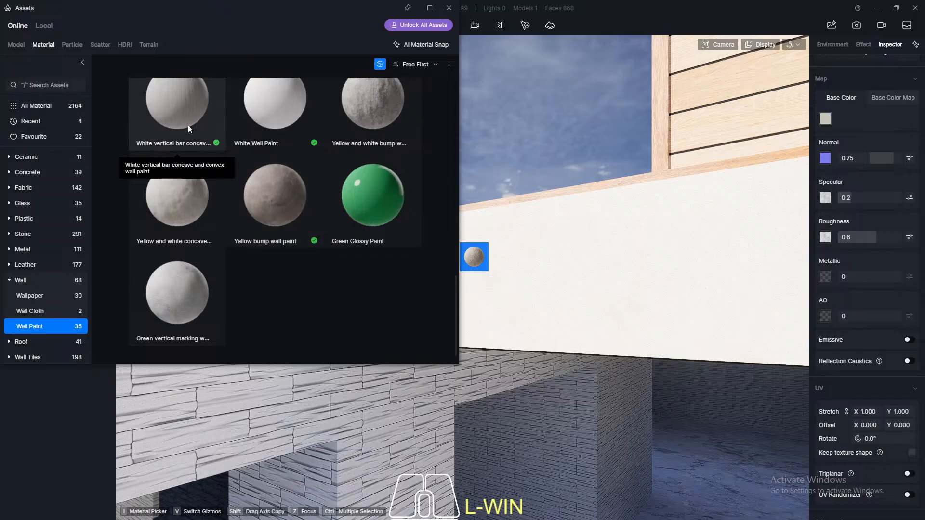
{"action": "left_click", "coordinate": [452, 5]}
{"action": "scroll", "coordinate": [380, 353], "scroll_direction": "down", "scroll_amount": 8}
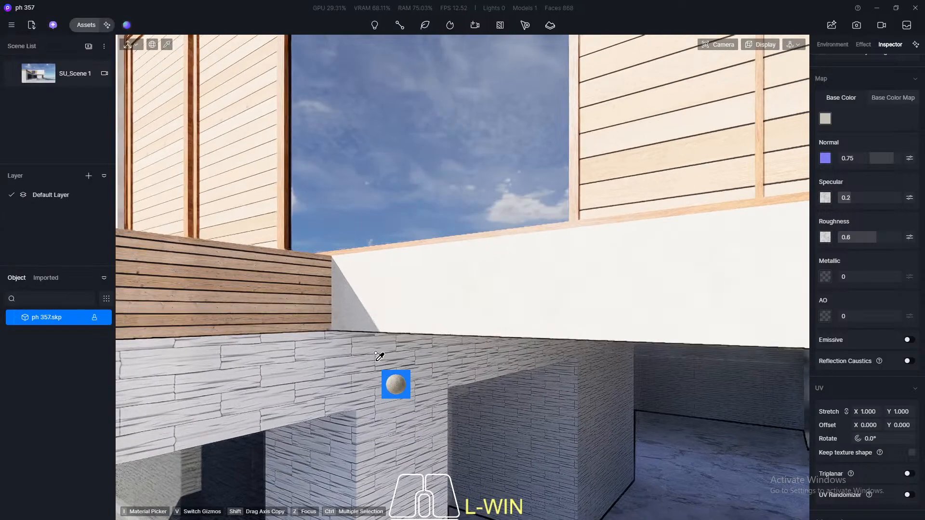
{"action": "key", "text": "Escape"}
{"action": "scroll", "coordinate": [400, 289], "scroll_direction": "up", "scroll_amount": 4}
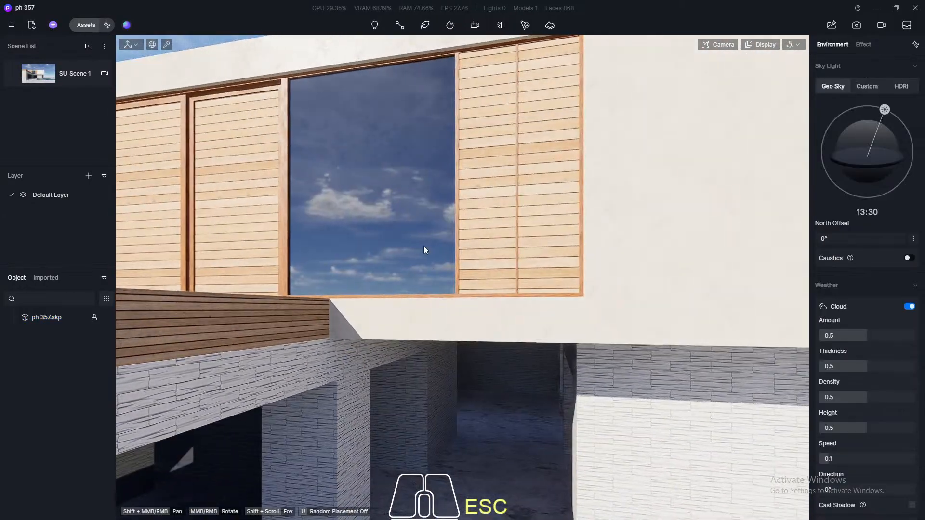
{"action": "scroll", "coordinate": [687, 274], "scroll_direction": "up", "scroll_amount": 2}
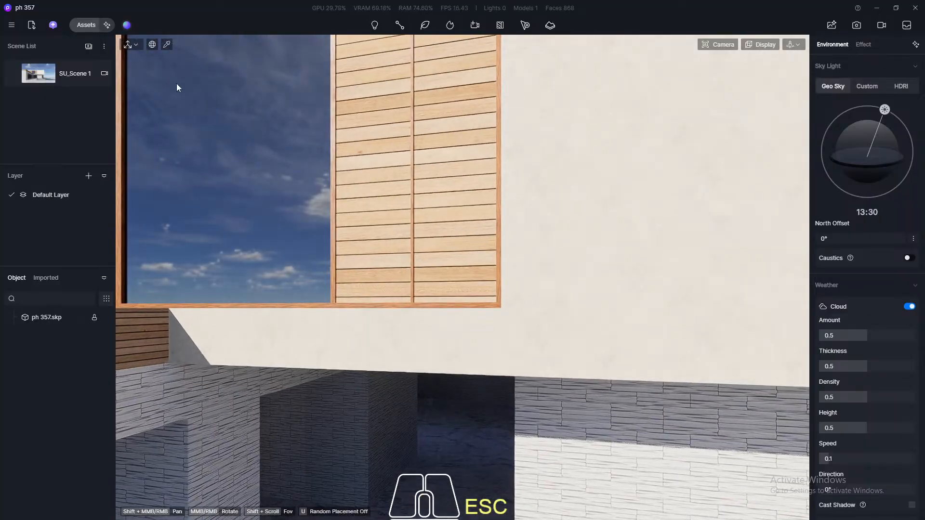
Return to SU_Scene 1 and set the UV stretch of the upper wall's Really stone paint02 material to 0.3 after trying 0.5
{"action": "left_click", "coordinate": [35, 75]}
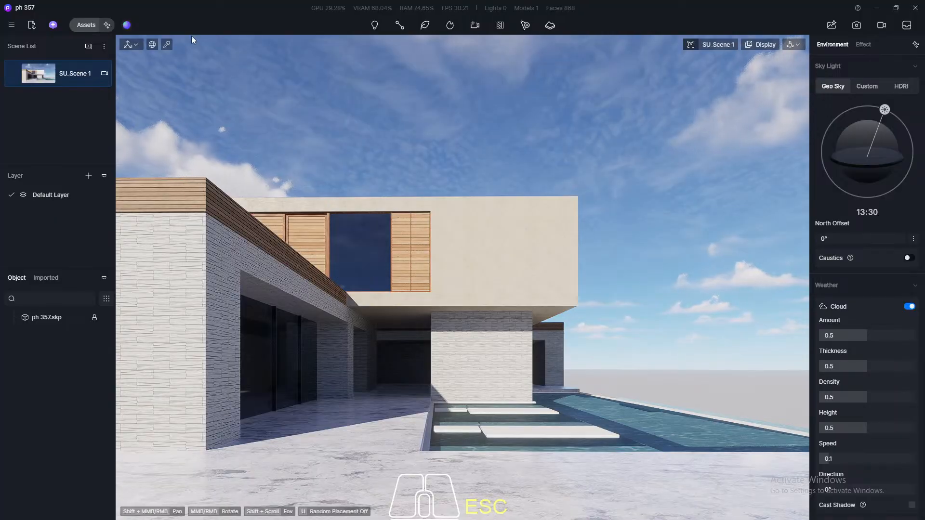
{"action": "left_click", "coordinate": [167, 45]}
{"action": "left_click", "coordinate": [452, 233]}
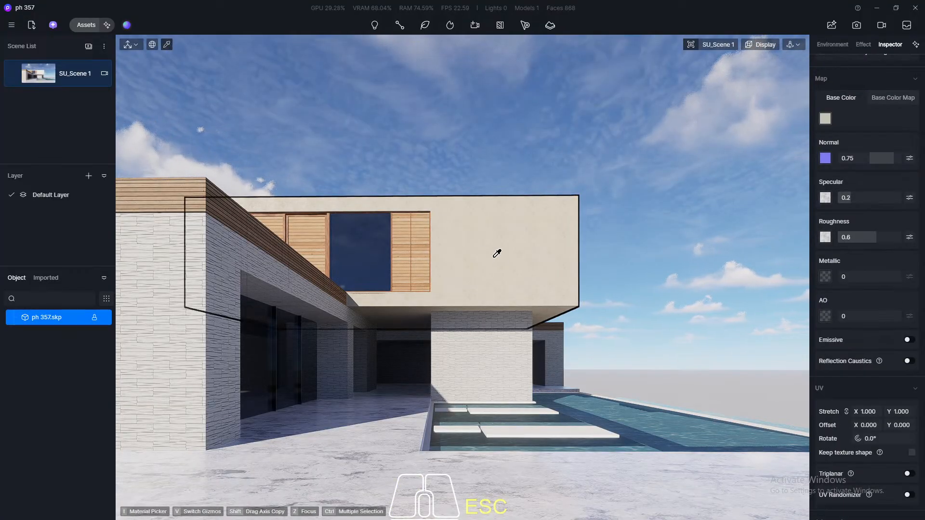
{"action": "left_click", "coordinate": [868, 411]}
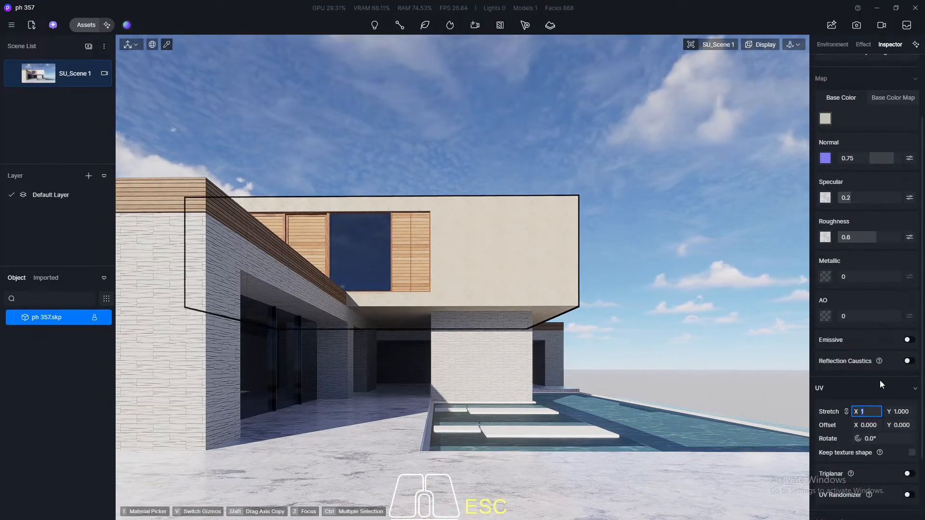
{"action": "type", "text": "0.5"}
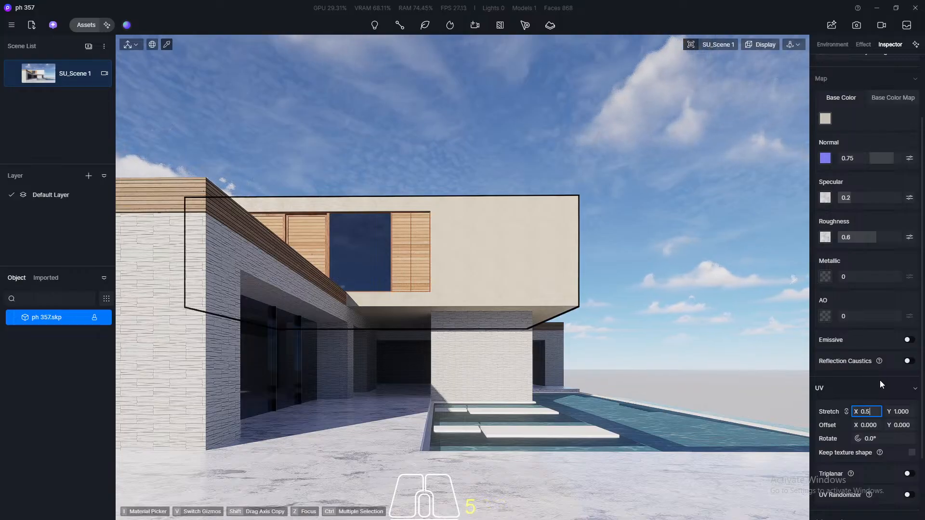
{"action": "key", "text": "Return"}
{"action": "left_click", "coordinate": [876, 412]}
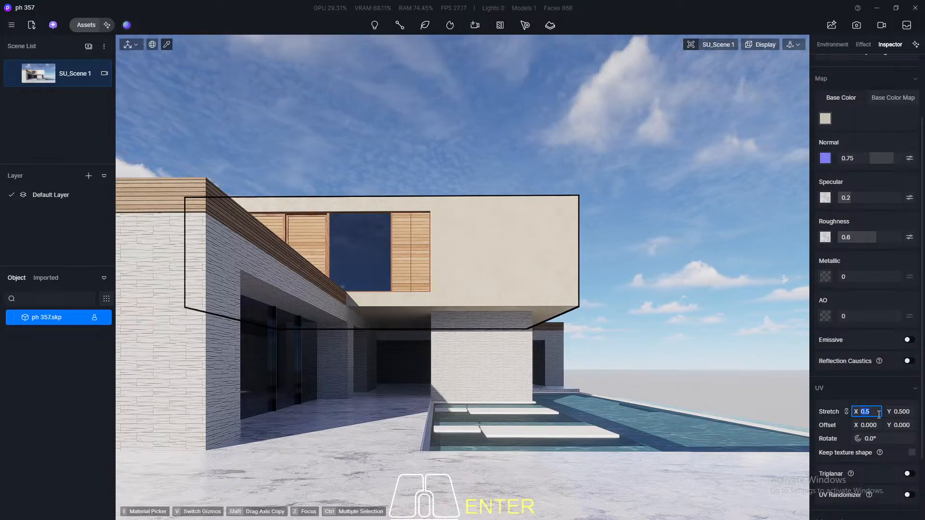
{"action": "type", "text": "0.3"}
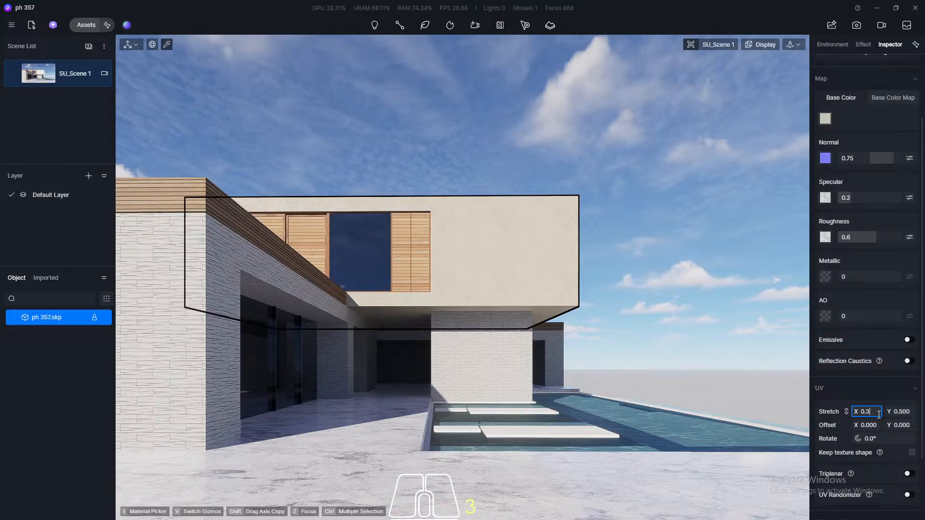
{"action": "key", "text": "Return"}
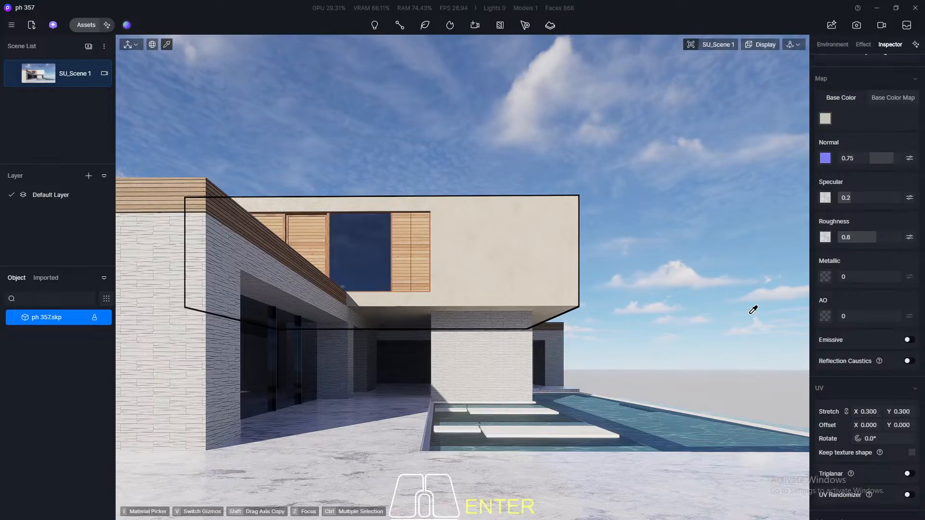
{"action": "key", "text": "Escape"}
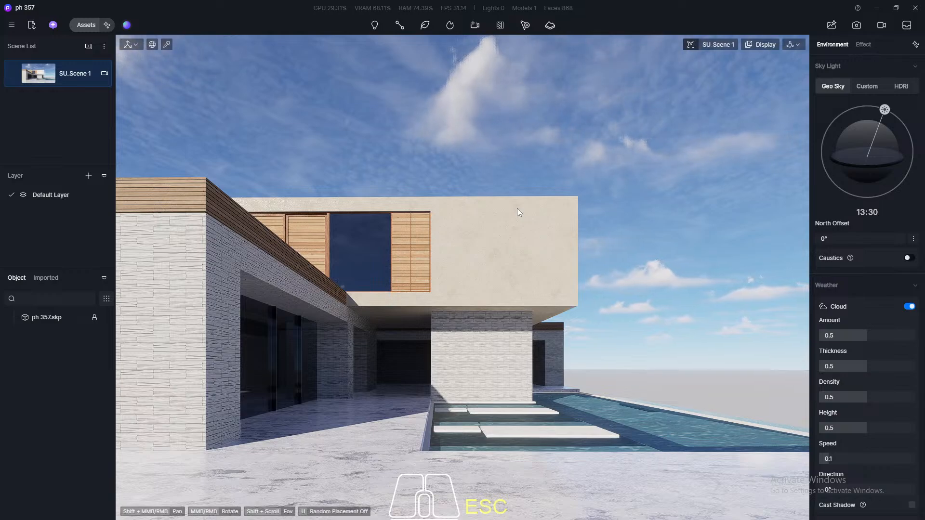
Switch to perspective view, approach the marble terrace beside the pool and open the Stone category of the online material library
{"action": "middle_click_drag", "start_coordinate": [451, 303], "coordinate": [535, 100]}
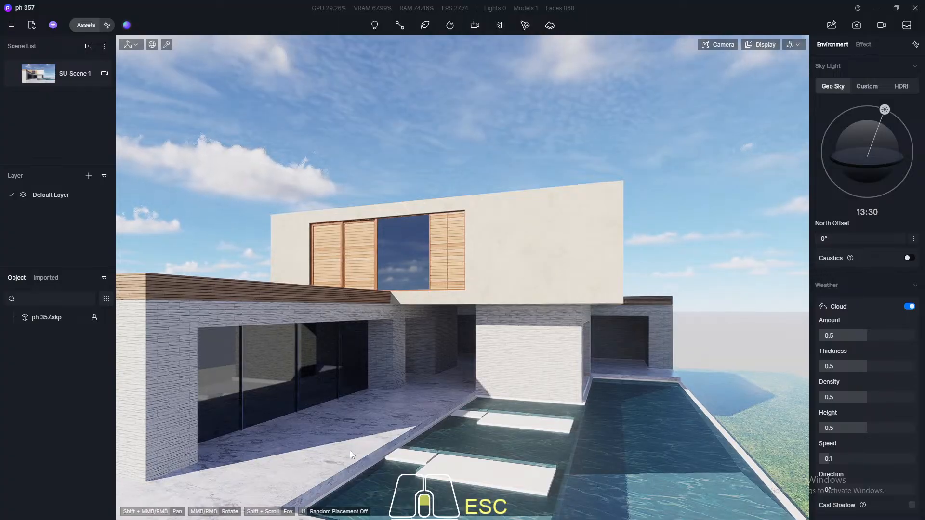
{"action": "scroll", "coordinate": [354, 448], "scroll_direction": "up", "scroll_amount": 5}
{"action": "middle_click_drag", "start_coordinate": [434, 334], "coordinate": [426, 325]}
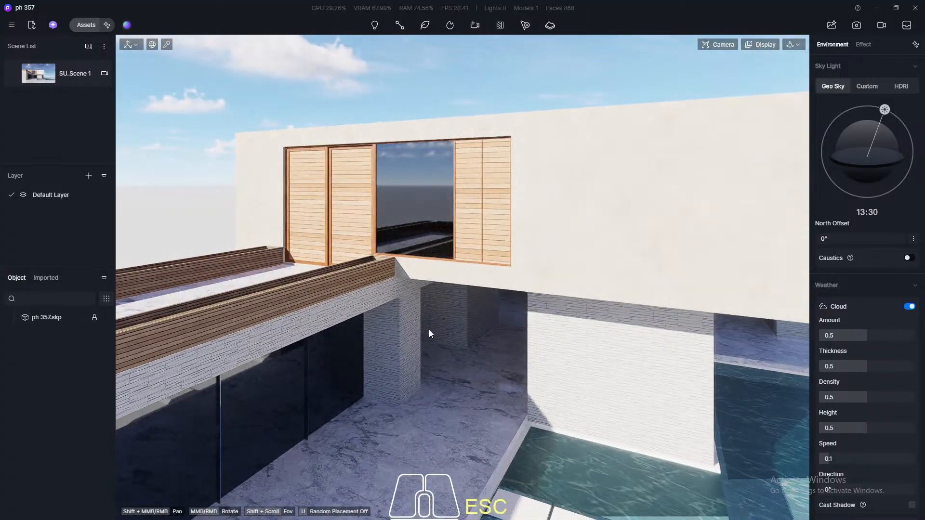
{"action": "key", "text": "F8"}
{"action": "scroll", "coordinate": [444, 241], "scroll_direction": "down", "scroll_amount": 5}
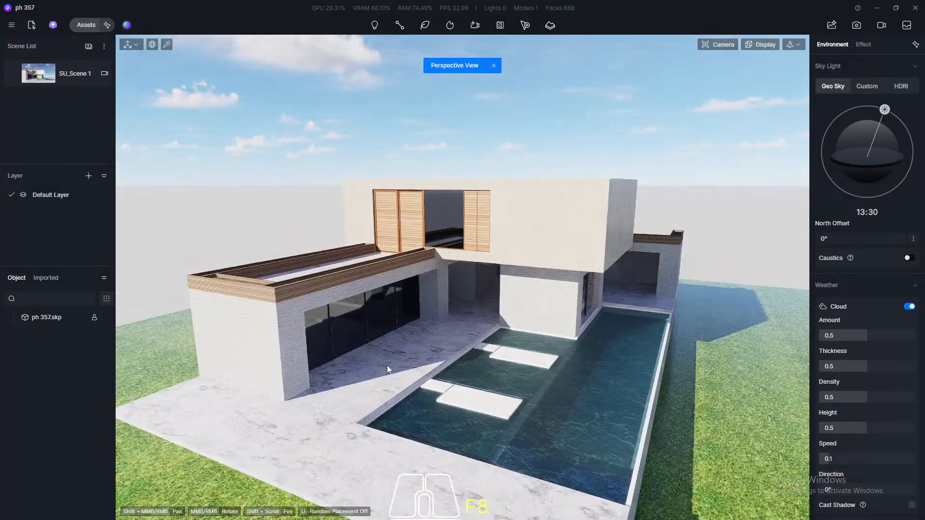
{"action": "scroll", "coordinate": [381, 365], "scroll_direction": "up", "scroll_amount": 5}
{"action": "left_click", "coordinate": [83, 25]}
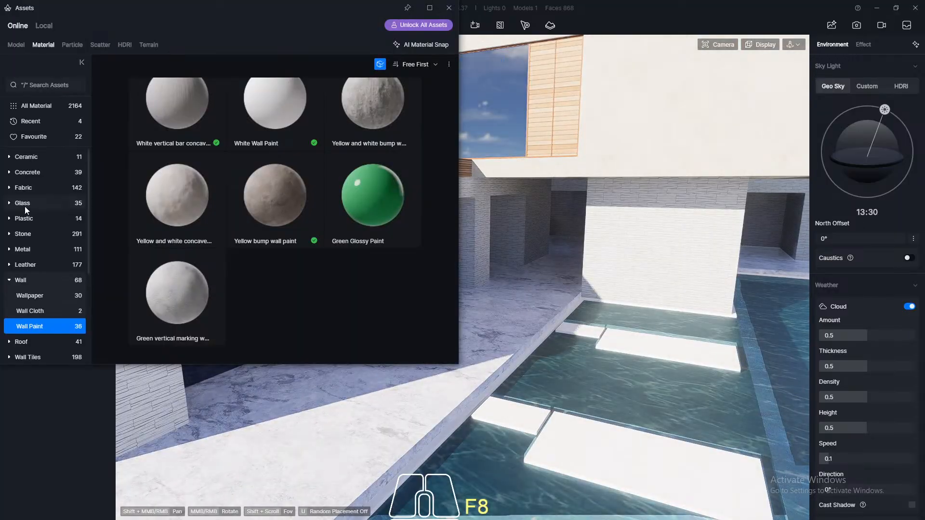
{"action": "left_click", "coordinate": [24, 233]}
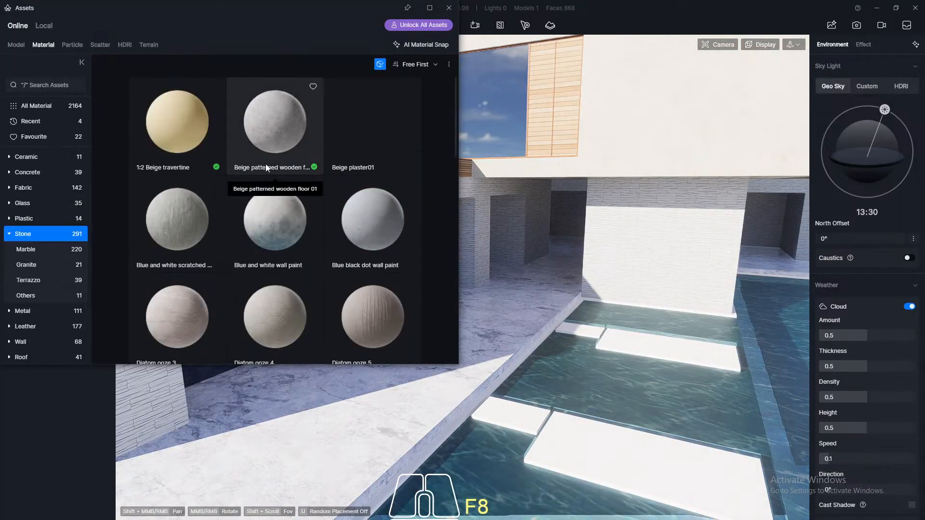
Look through both pages of the Stone materials for a suitable terrace floor finish
{"action": "scroll", "coordinate": [354, 171], "scroll_direction": "down", "scroll_amount": 3}
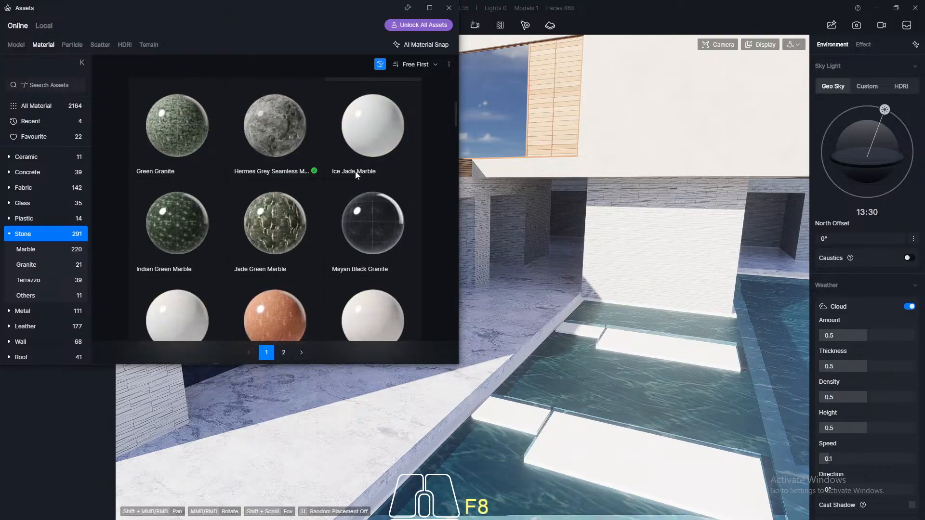
{"action": "scroll", "coordinate": [355, 172], "scroll_direction": "down", "scroll_amount": 10}
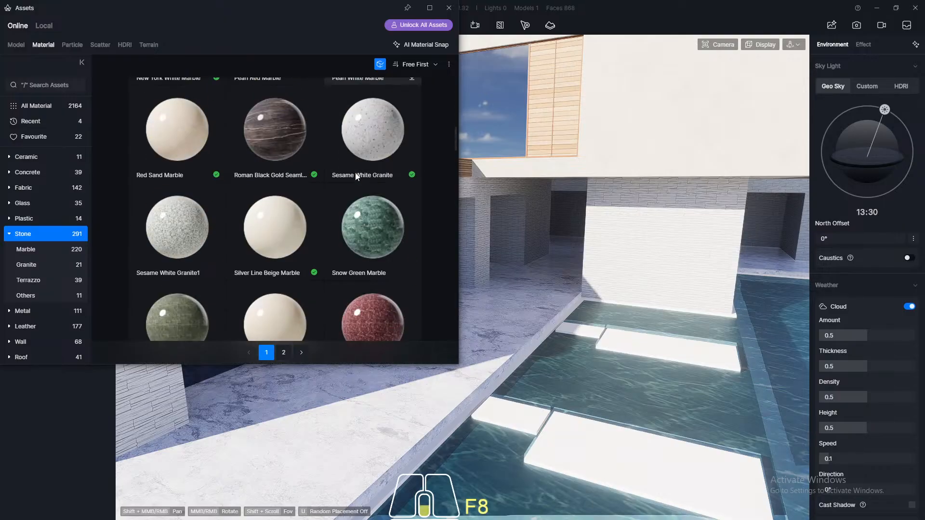
{"action": "scroll", "coordinate": [352, 172], "scroll_direction": "down", "scroll_amount": 1}
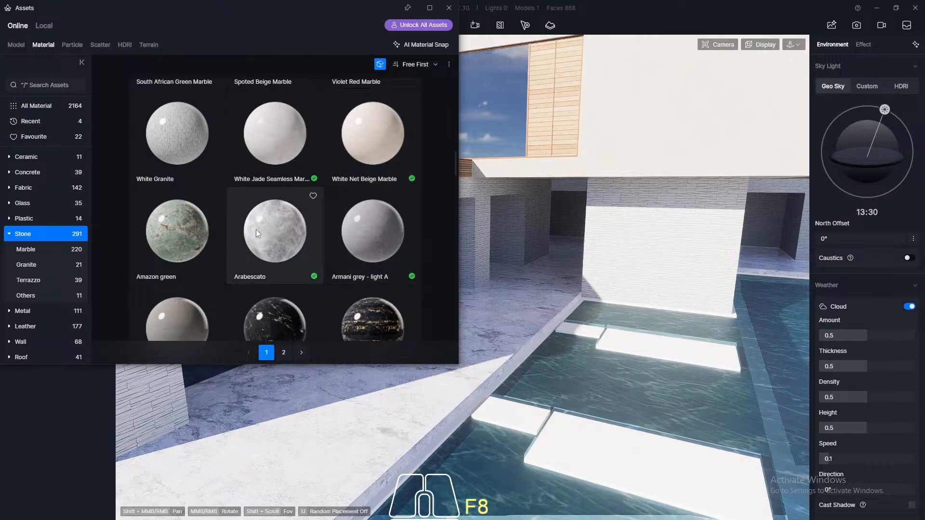
{"action": "scroll", "coordinate": [259, 226], "scroll_direction": "down", "scroll_amount": 7}
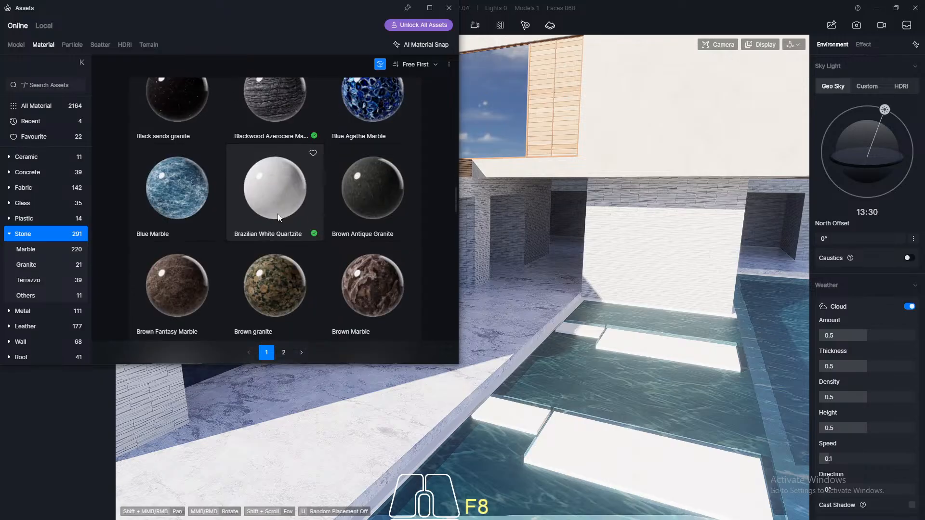
{"action": "scroll", "coordinate": [388, 230], "scroll_direction": "down", "scroll_amount": 5}
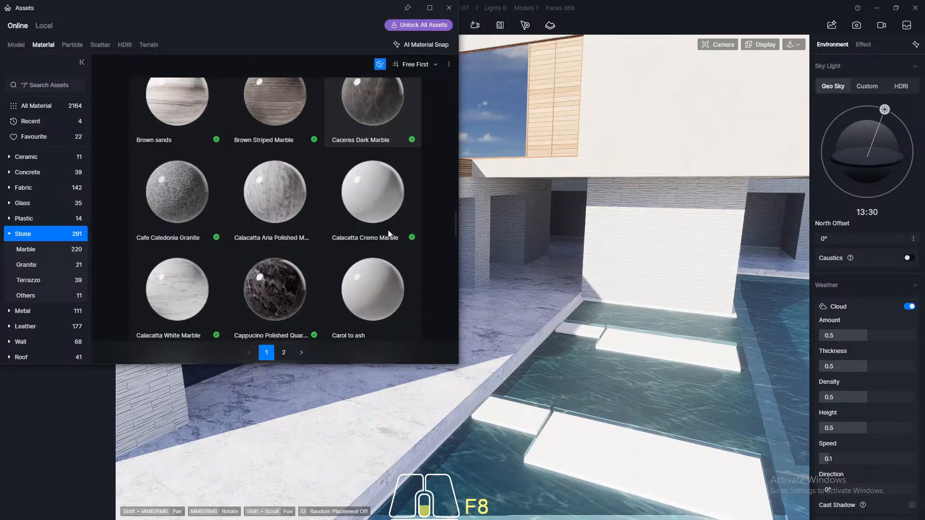
{"action": "scroll", "coordinate": [388, 231], "scroll_direction": "down", "scroll_amount": 7}
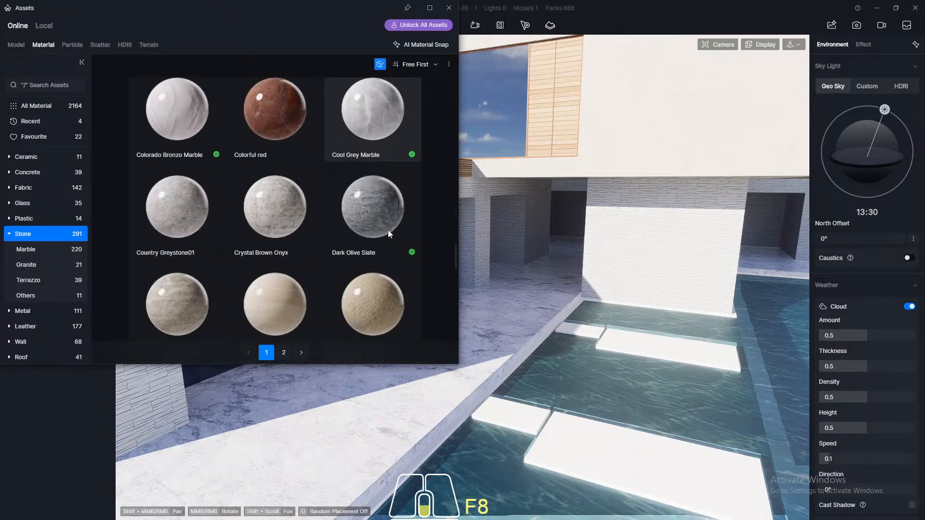
{"action": "scroll", "coordinate": [388, 230], "scroll_direction": "up", "scroll_amount": 2}
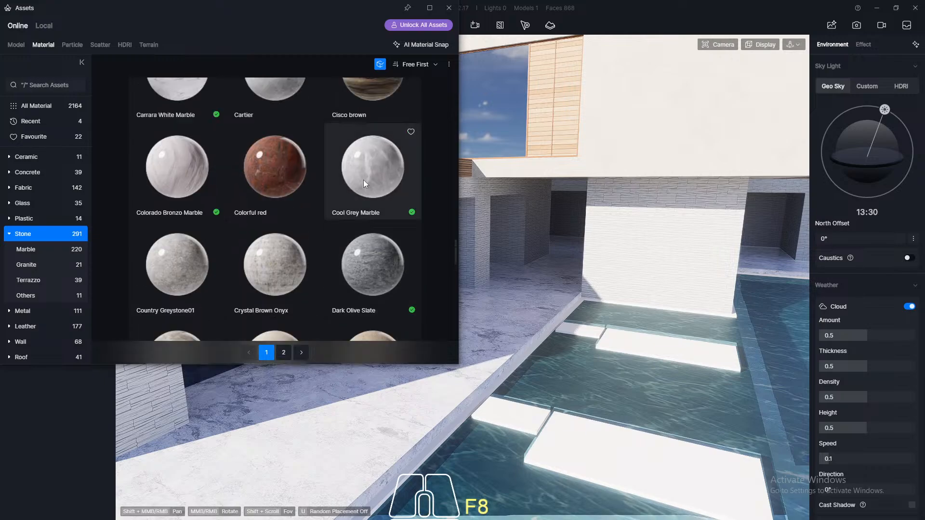
{"action": "scroll", "coordinate": [345, 256], "scroll_direction": "down", "scroll_amount": 5}
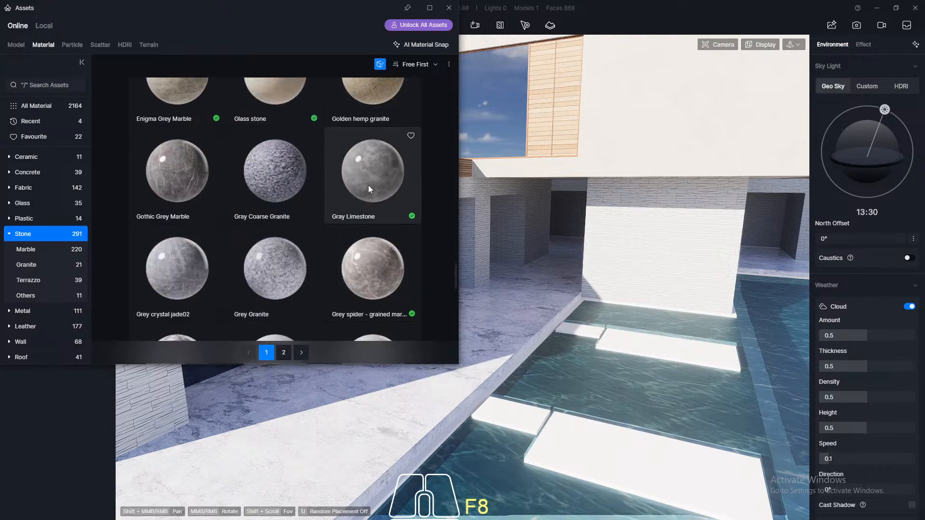
{"action": "scroll", "coordinate": [374, 247], "scroll_direction": "down", "scroll_amount": 6}
{"action": "scroll", "coordinate": [375, 248], "scroll_direction": "down", "scroll_amount": 7}
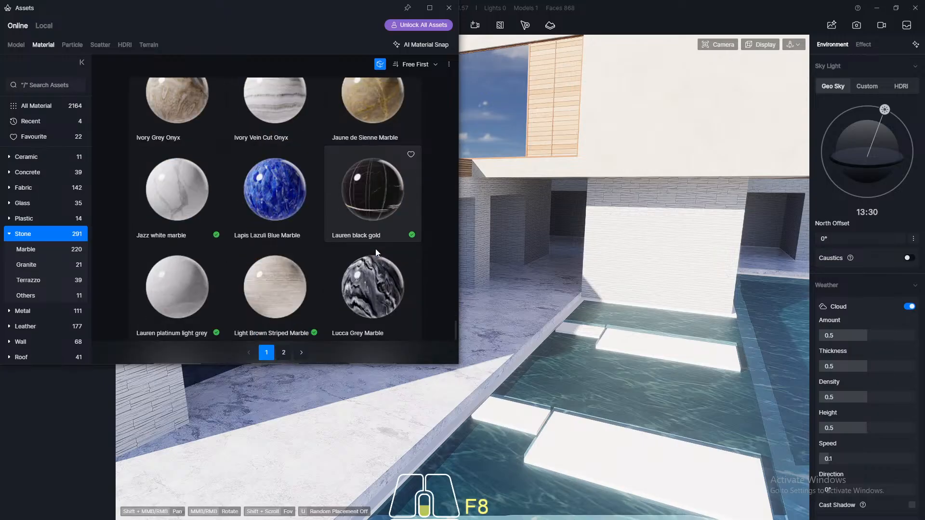
{"action": "left_click", "coordinate": [283, 353]}
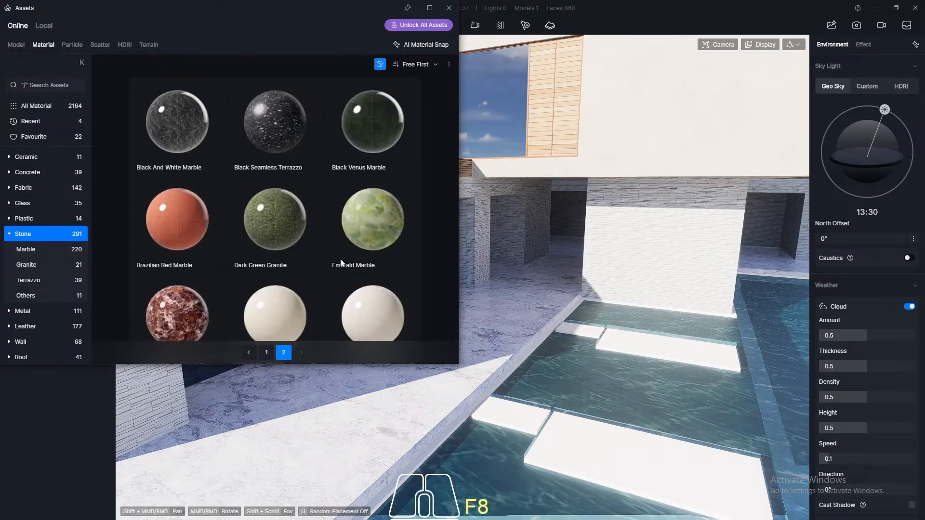
{"action": "scroll", "coordinate": [345, 186], "scroll_direction": "down", "scroll_amount": 12}
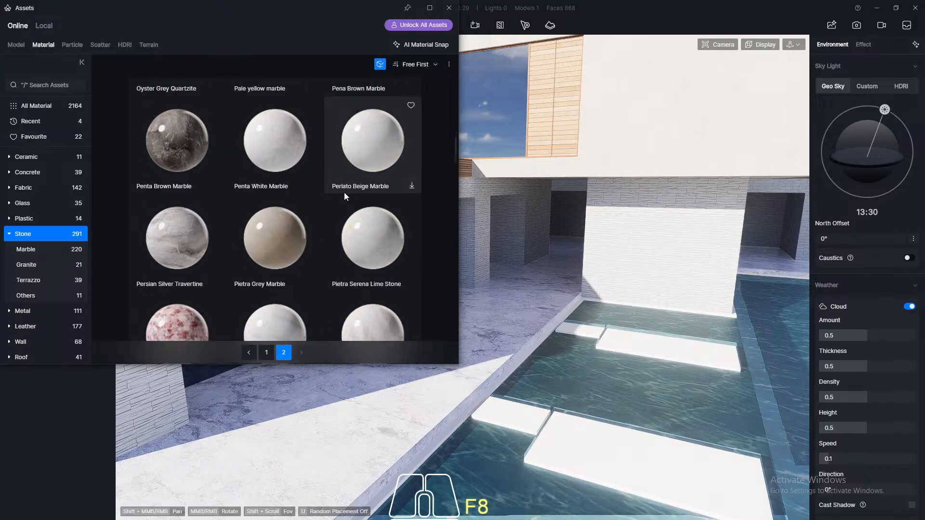
{"action": "scroll", "coordinate": [344, 192], "scroll_direction": "down", "scroll_amount": 4}
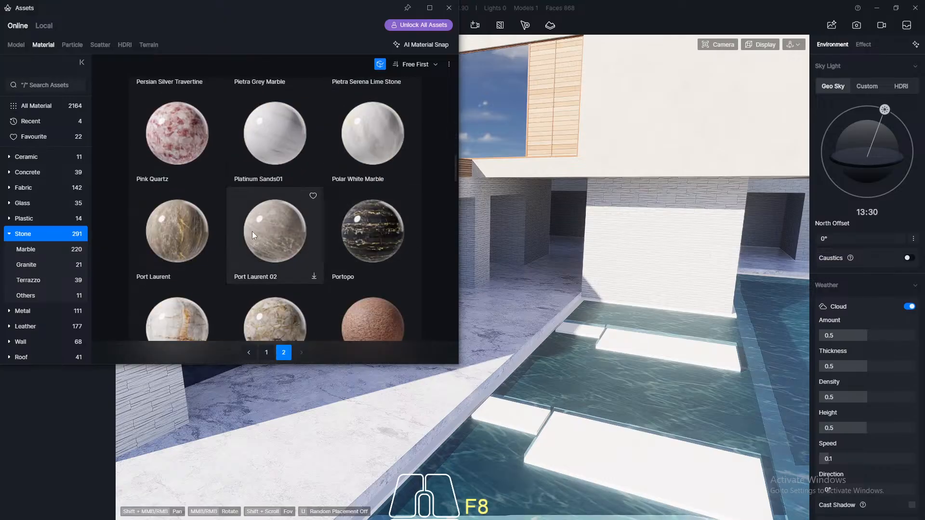
{"action": "scroll", "coordinate": [250, 233], "scroll_direction": "down", "scroll_amount": 6}
{"action": "scroll", "coordinate": [173, 237], "scroll_direction": "down", "scroll_amount": 10}
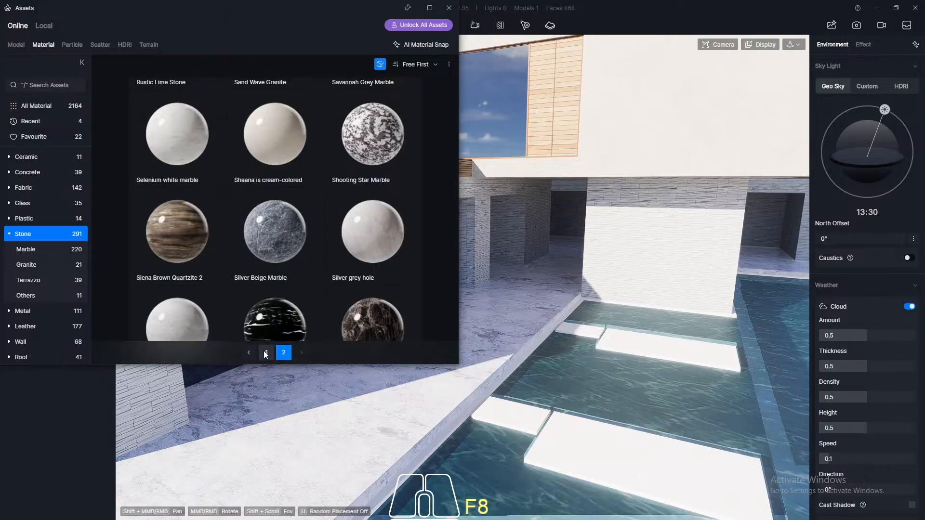
Apply the Cool Grey Marble from the first page of Stone materials to the terrace floor
{"action": "left_click", "coordinate": [266, 352]}
{"action": "scroll", "coordinate": [274, 197], "scroll_direction": "down", "scroll_amount": 2}
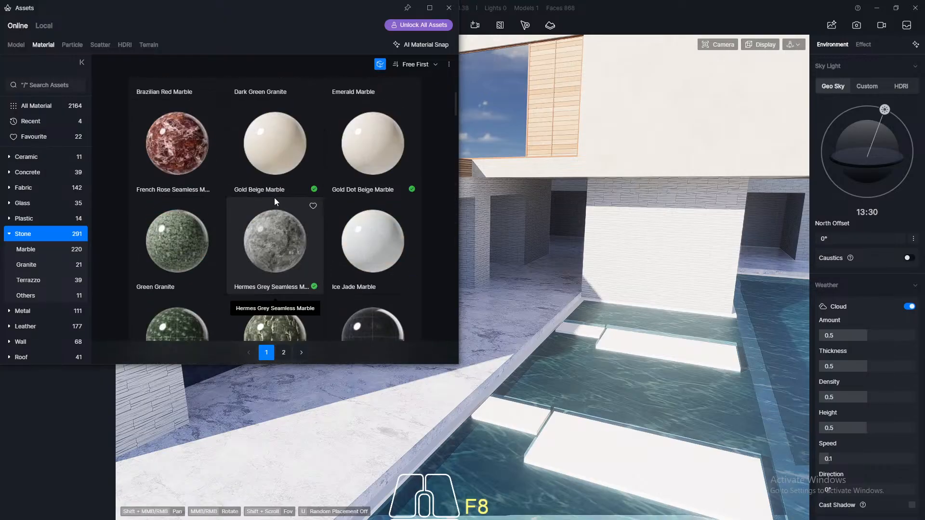
{"action": "scroll", "coordinate": [275, 206], "scroll_direction": "down", "scroll_amount": 8}
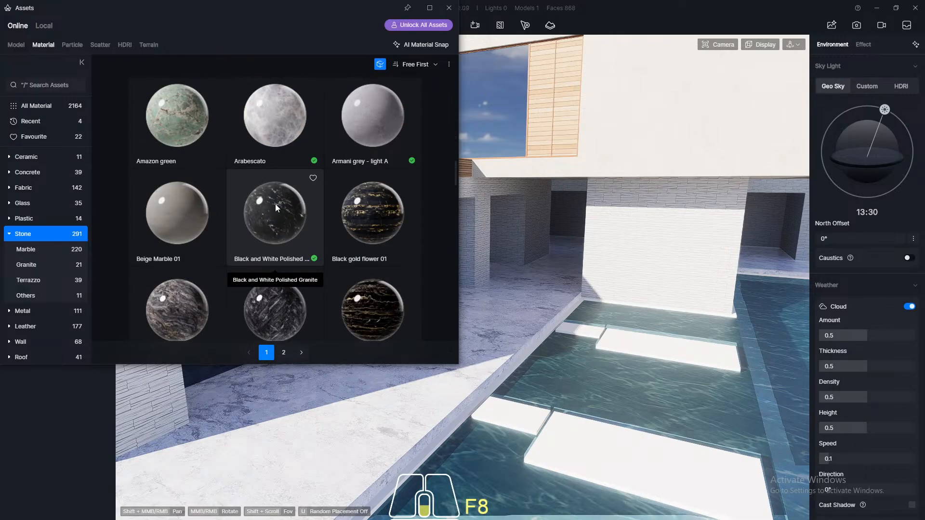
{"action": "scroll", "coordinate": [219, 217], "scroll_direction": "down", "scroll_amount": 10}
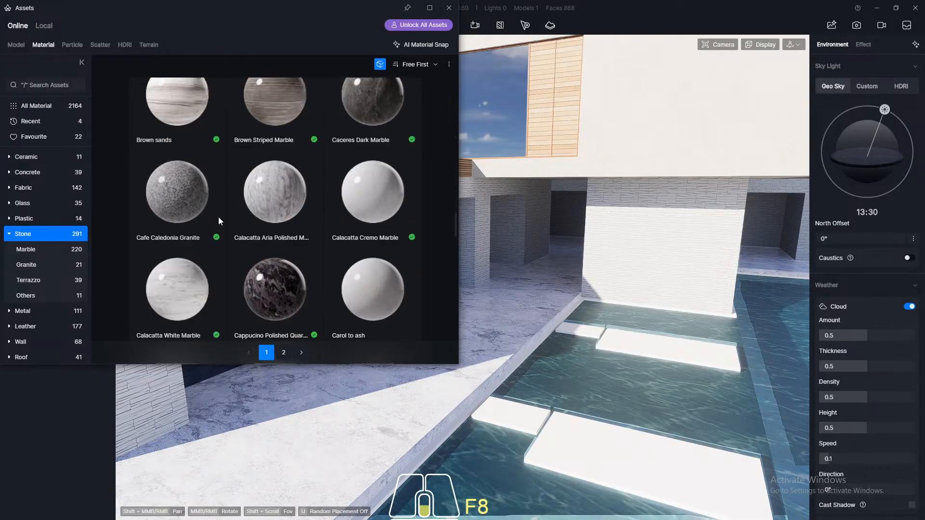
{"action": "scroll", "coordinate": [218, 217], "scroll_direction": "down", "scroll_amount": 5}
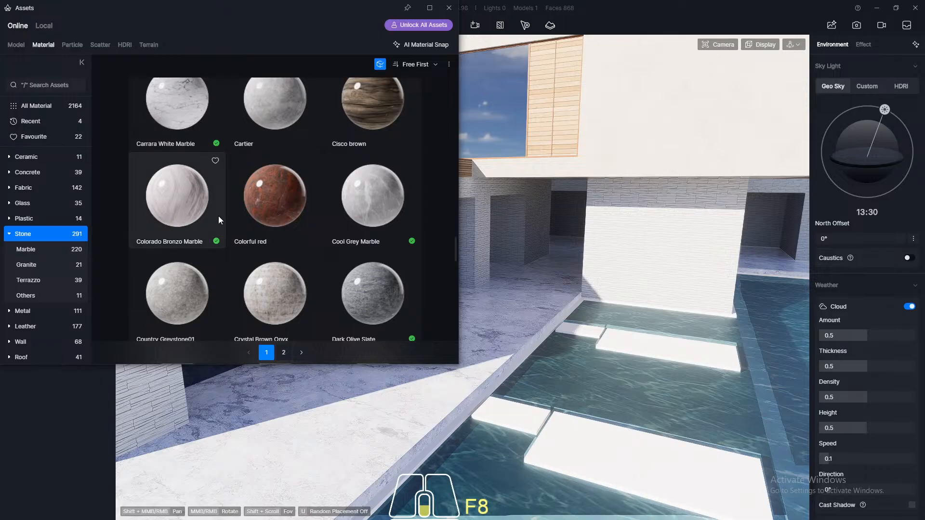
{"action": "left_click", "coordinate": [343, 202]}
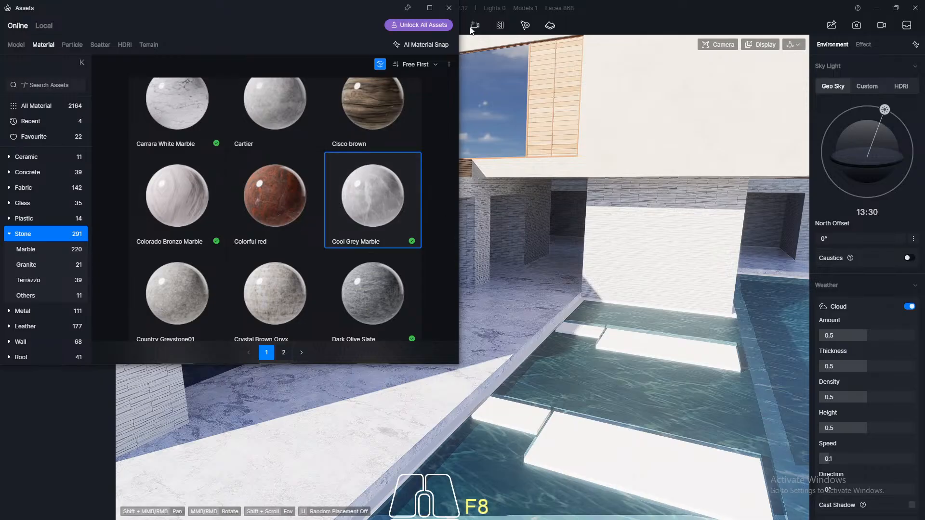
{"action": "left_click", "coordinate": [449, 11]}
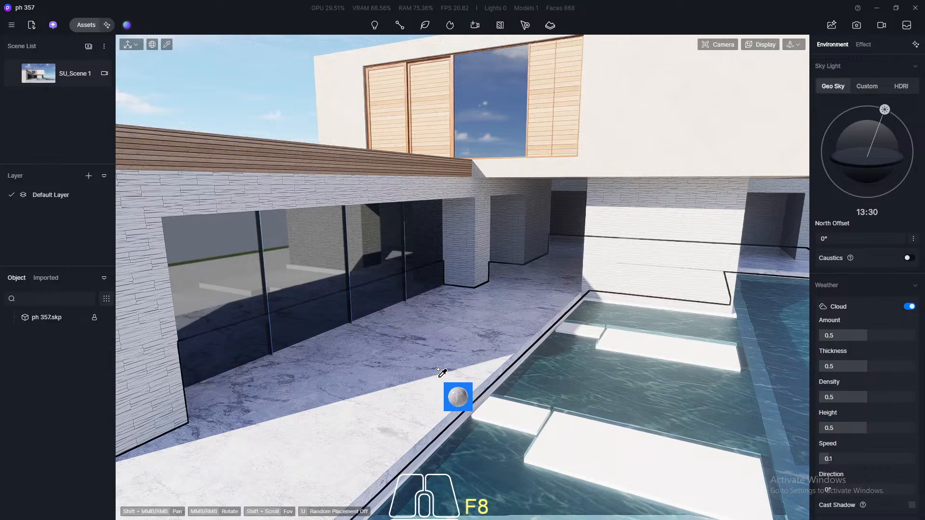
{"action": "left_click", "coordinate": [436, 349]}
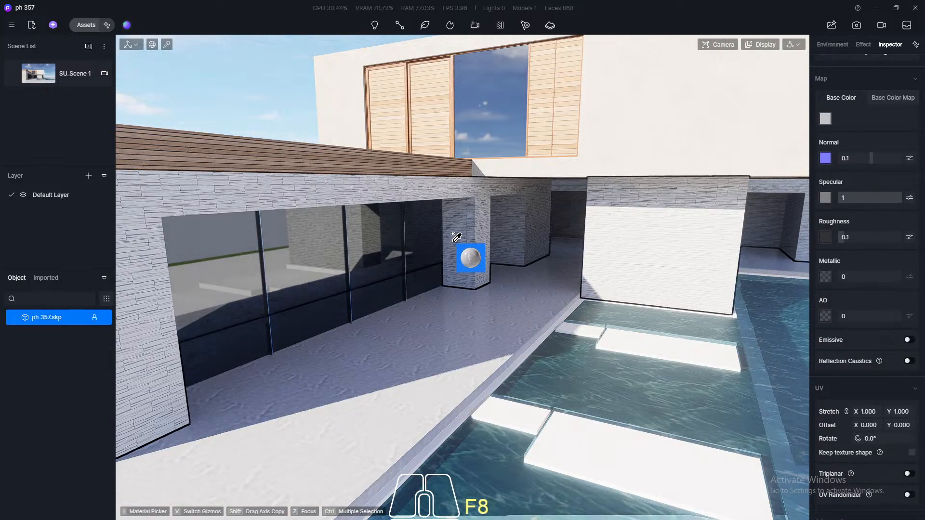
Examine the new floor marble from afar and up close and set its UV stretch to 0.2
{"action": "scroll", "coordinate": [453, 234], "scroll_direction": "down", "scroll_amount": 5}
{"action": "scroll", "coordinate": [453, 234], "scroll_direction": "down", "scroll_amount": 2}
{"action": "scroll", "coordinate": [361, 372], "scroll_direction": "up", "scroll_amount": 5}
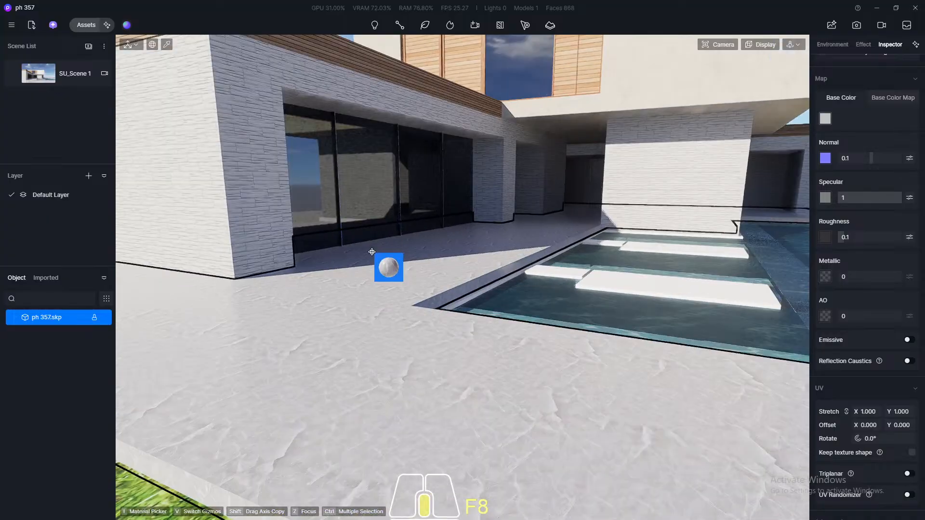
{"action": "middle_click_drag", "start_coordinate": [371, 248], "coordinate": [371, 239]}
{"action": "scroll", "coordinate": [422, 308], "scroll_direction": "up", "scroll_amount": 5}
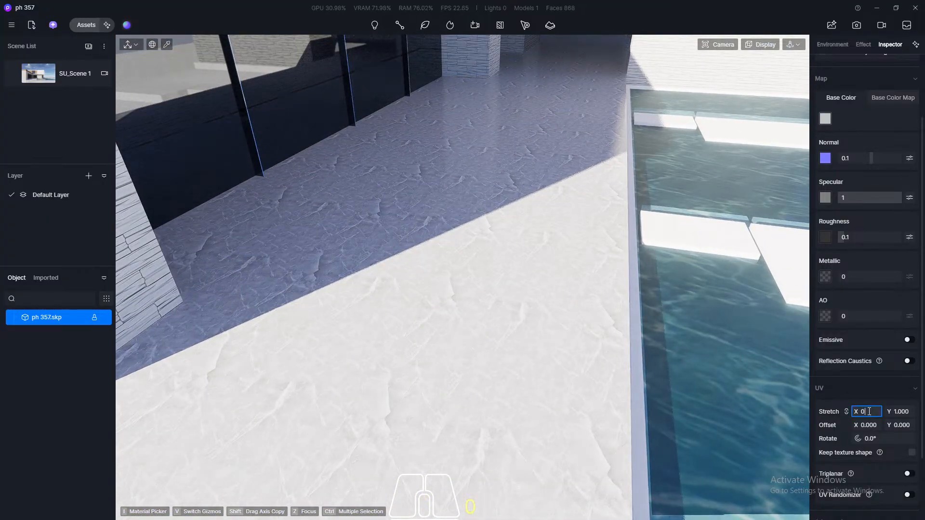
{"action": "key", "text": "Return"}
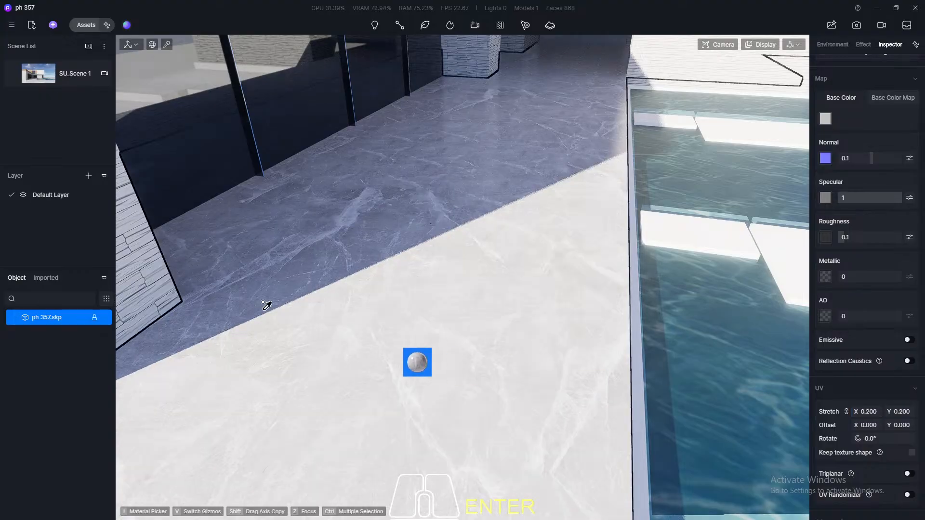
Try a UV stretch of 0.3 on the terrace floor's Cool Grey Marble, and restore it to 0.2
{"action": "middle_click_drag", "start_coordinate": [266, 305], "coordinate": [240, 291]}
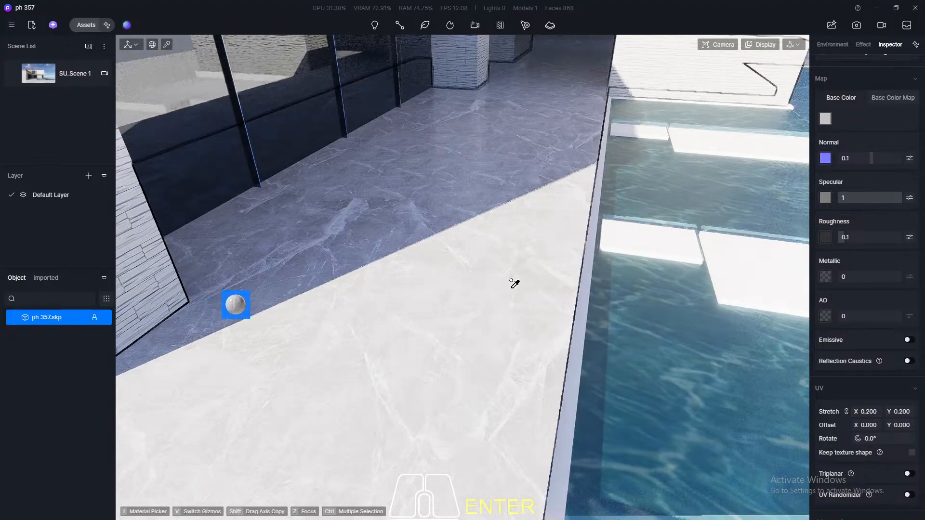
{"action": "left_click", "coordinate": [876, 411]}
{"action": "type", "text": "0.3"}
{"action": "key", "text": "Return"}
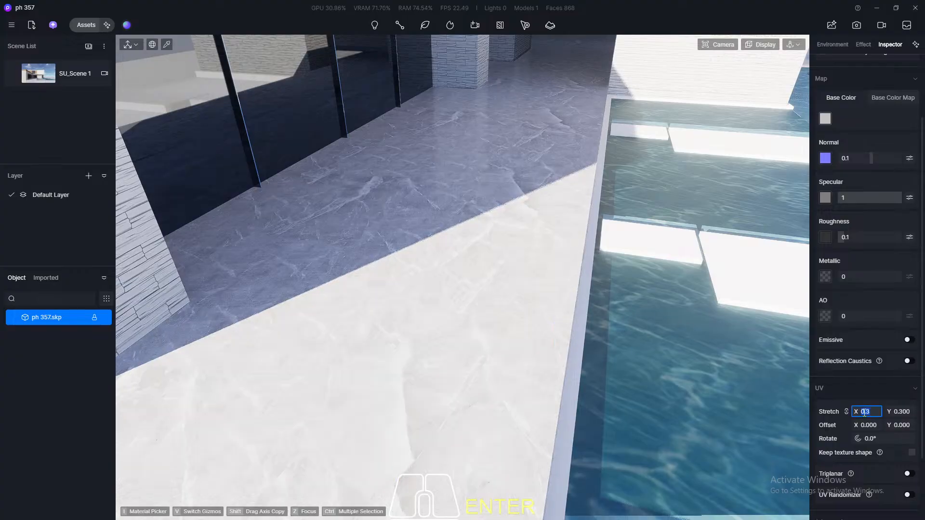
{"action": "key", "text": "Return"}
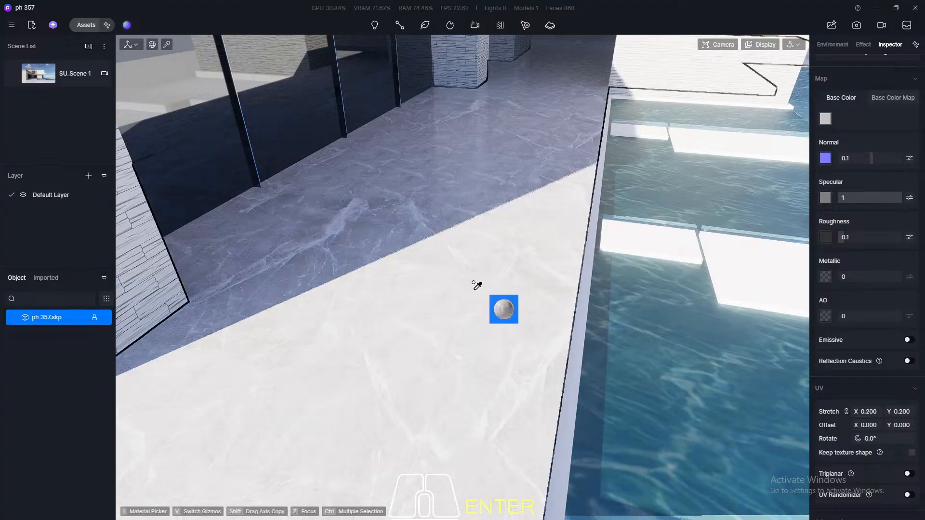
Release the picked floor material and return to the SU_Scene 1 view
{"action": "key", "text": "Escape"}
{"action": "scroll", "coordinate": [335, 237], "scroll_direction": "down", "scroll_amount": 1}
{"action": "left_click", "coordinate": [41, 75]}
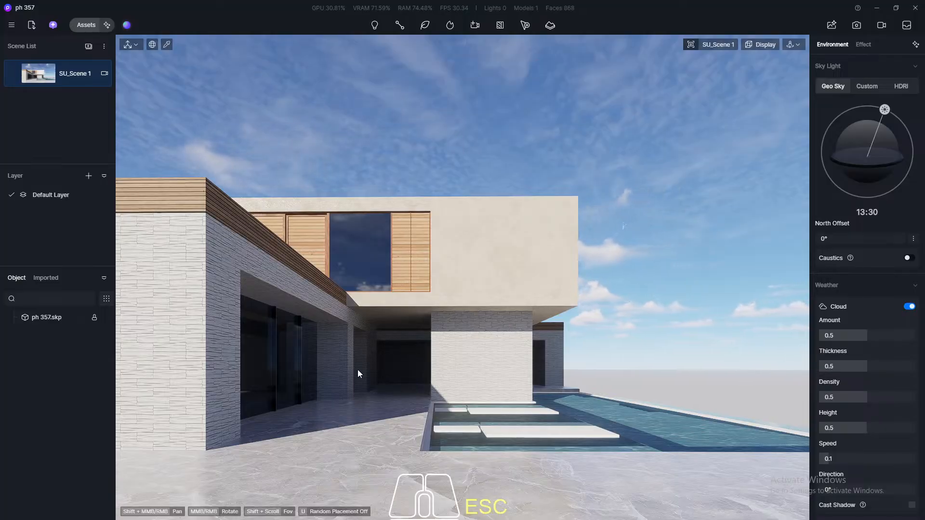
Apply the Armani grey - light A stone material to the terrace floor
{"action": "left_click", "coordinate": [84, 25]}
{"action": "scroll", "coordinate": [345, 241], "scroll_direction": "up", "scroll_amount": 5}
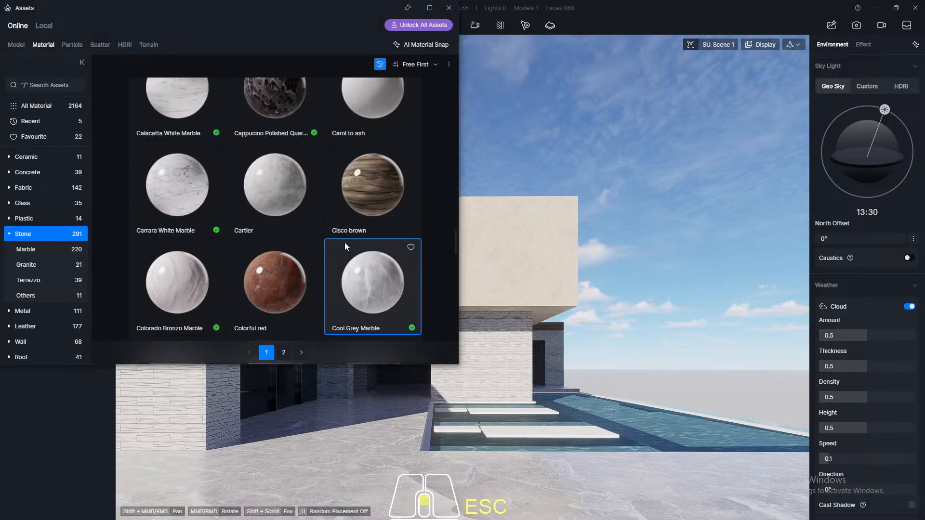
{"action": "scroll", "coordinate": [264, 167], "scroll_direction": "up", "scroll_amount": 10}
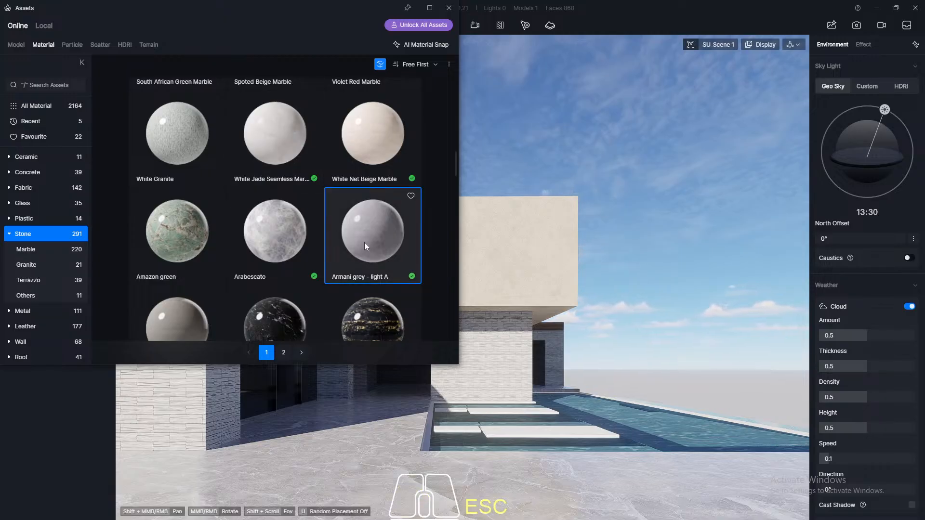
{"action": "left_click", "coordinate": [447, 12]}
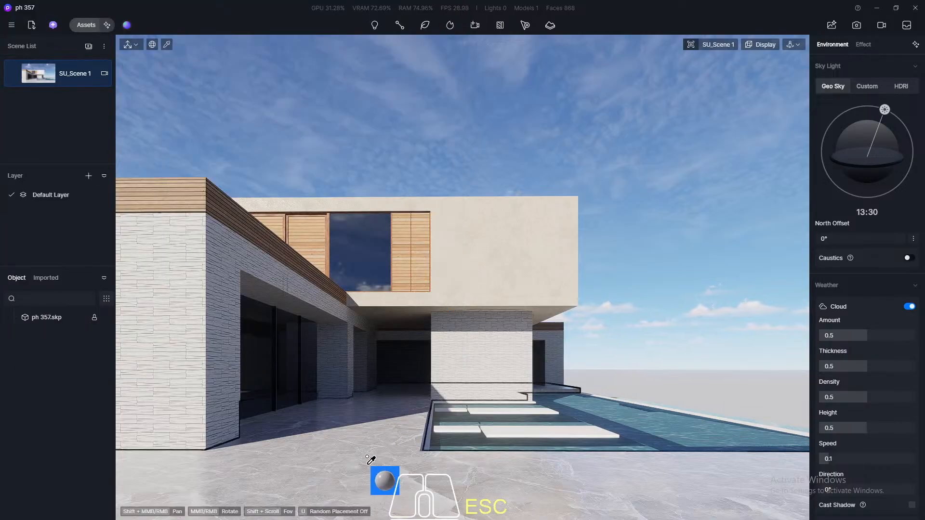
{"action": "left_click", "coordinate": [365, 441]}
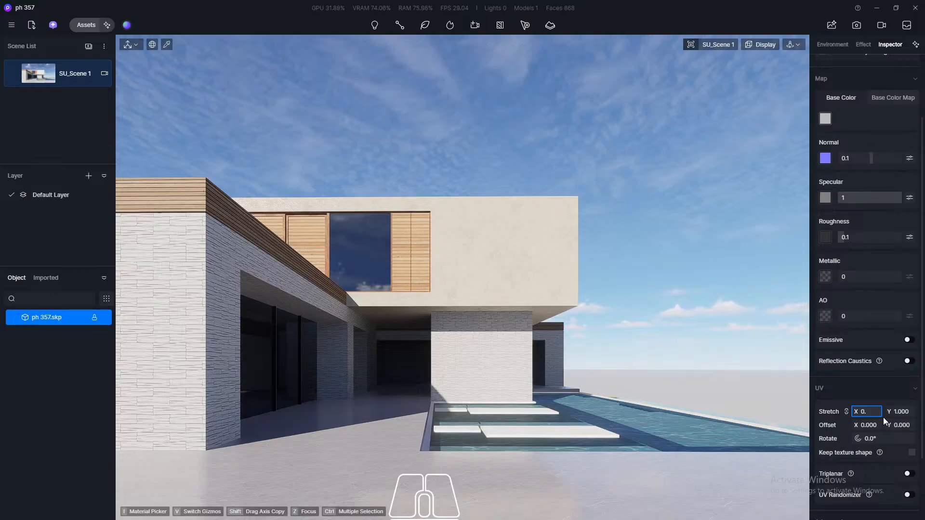
Set the terrace floor material's UV stretch to 0.3, check the marble up close, and return to the SU_Scene 1 view
{"action": "left_click", "coordinate": [883, 417]}
{"action": "type", "text": "0.3"}
{"action": "key", "text": "Return"}
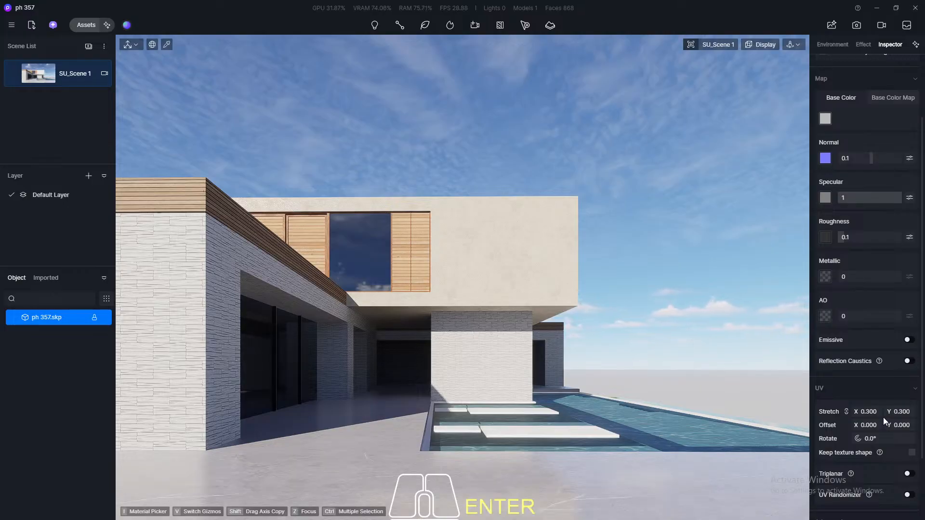
{"action": "key", "text": "Escape"}
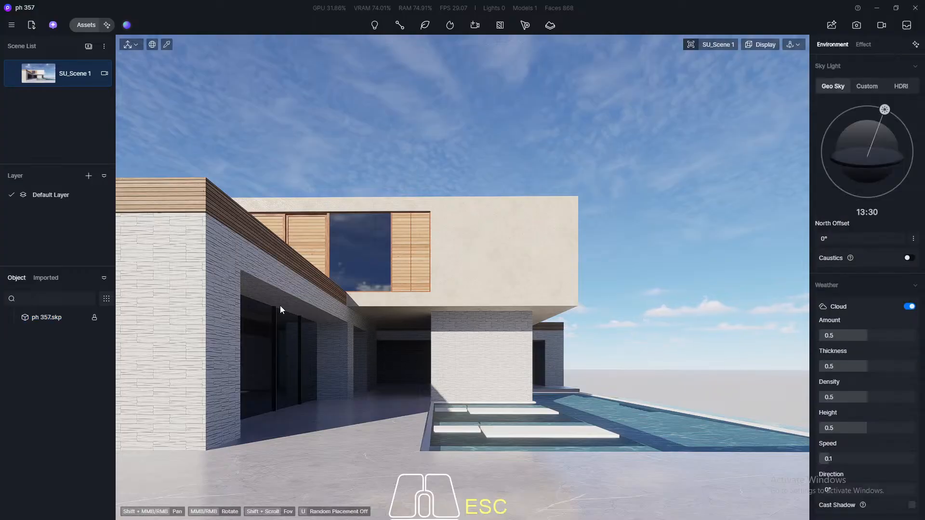
{"action": "middle_click_drag", "start_coordinate": [385, 272], "coordinate": [368, 449]}
{"action": "scroll", "coordinate": [366, 443], "scroll_direction": "up", "scroll_amount": 8}
{"action": "middle_click_drag", "start_coordinate": [383, 341], "coordinate": [388, 341]}
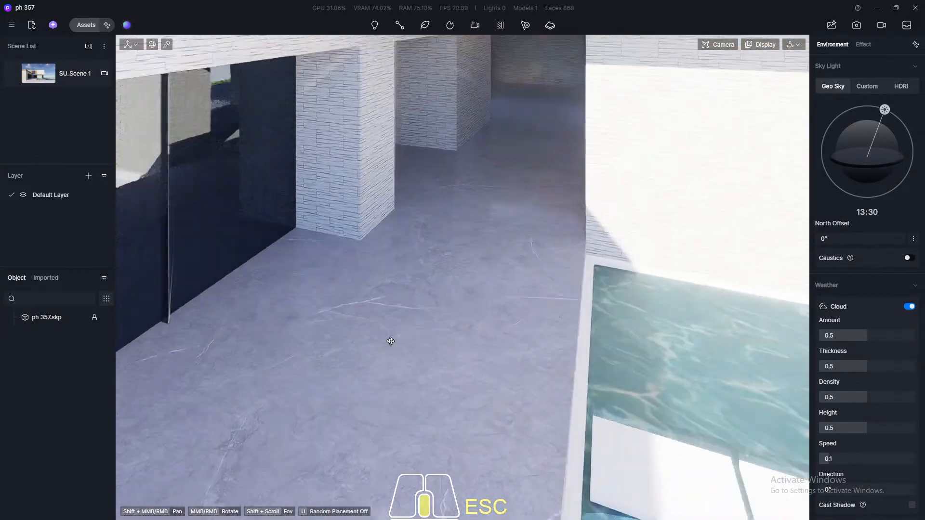
{"action": "left_click", "coordinate": [35, 75]}
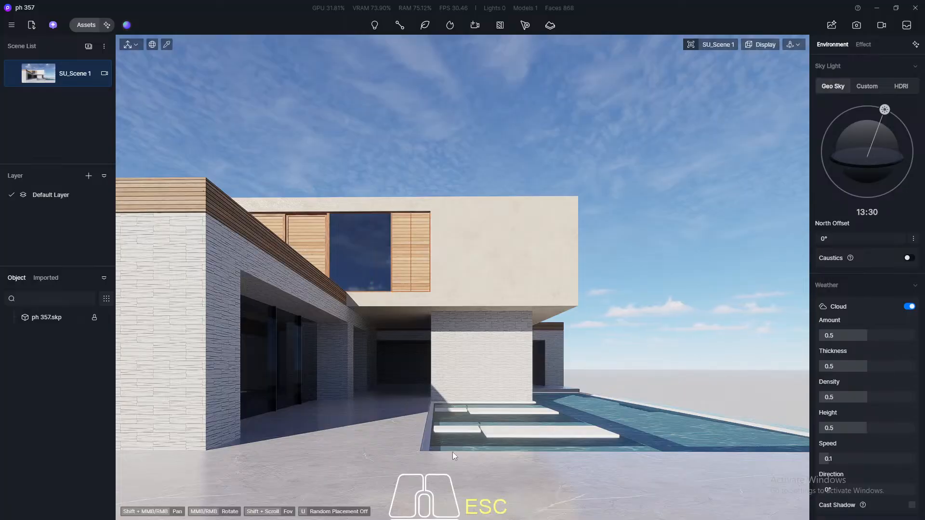
Examine the terrace edge, the pool and its stepping slabs from several angles and up close
{"action": "middle_click_drag", "start_coordinate": [452, 451], "coordinate": [432, 429]}
{"action": "scroll", "coordinate": [430, 413], "scroll_direction": "up", "scroll_amount": 5}
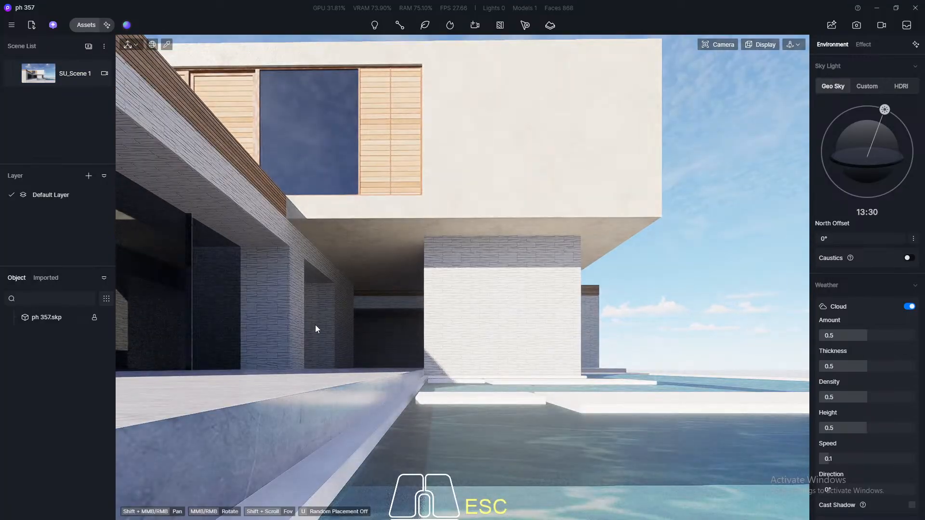
{"action": "middle_click_drag", "start_coordinate": [394, 337], "coordinate": [401, 368]}
{"action": "scroll", "coordinate": [431, 274], "scroll_direction": "down", "scroll_amount": 5}
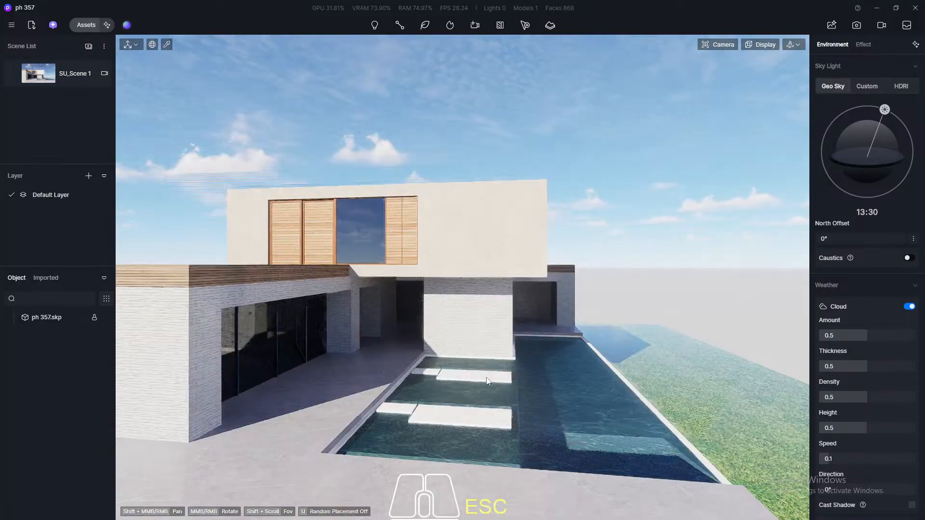
{"action": "middle_click_drag", "start_coordinate": [485, 391], "coordinate": [488, 396]}
{"action": "scroll", "coordinate": [487, 395], "scroll_direction": "up", "scroll_amount": 10}
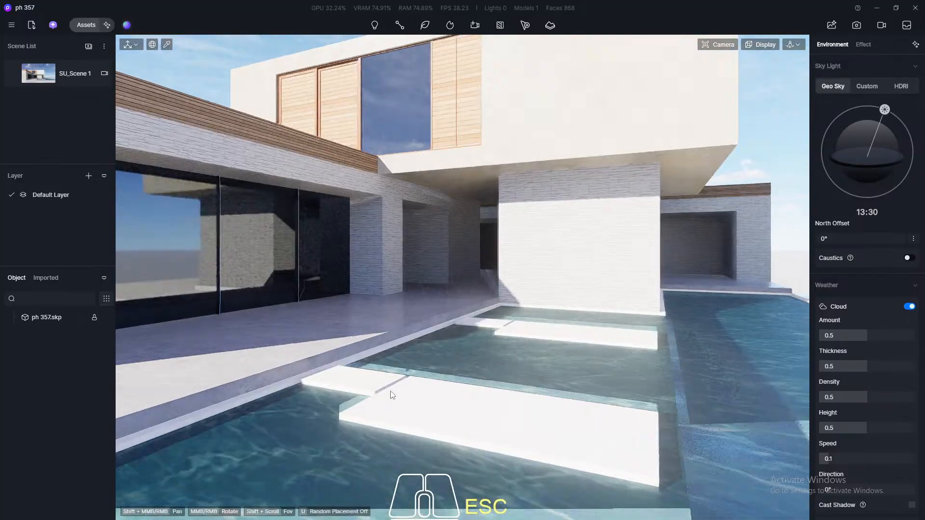
{"action": "scroll", "coordinate": [341, 354], "scroll_direction": "down", "scroll_amount": 5}
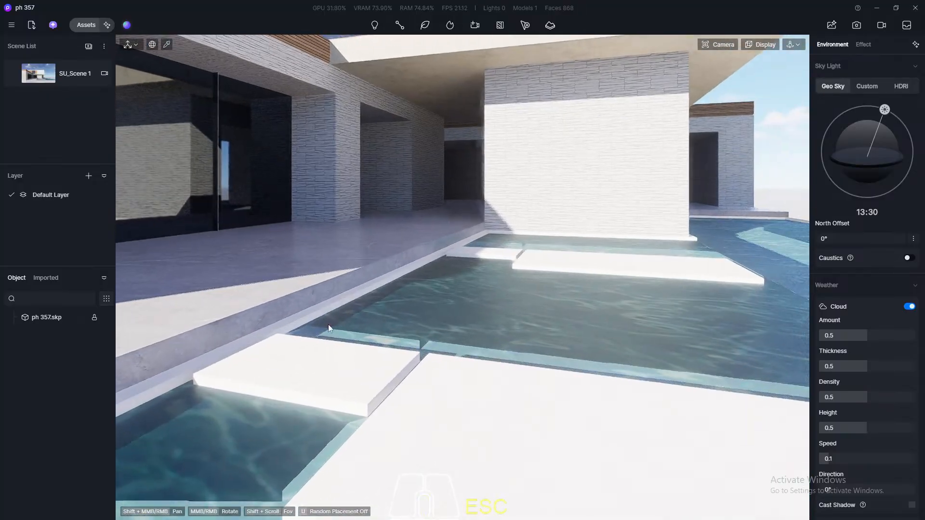
{"action": "scroll", "coordinate": [291, 347], "scroll_direction": "up", "scroll_amount": 10}
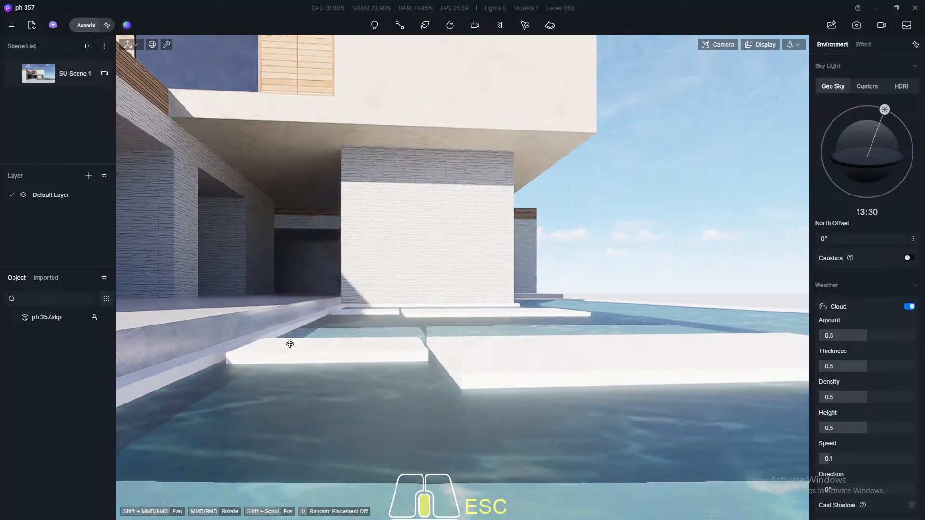
{"action": "scroll", "coordinate": [290, 344], "scroll_direction": "up", "scroll_amount": 5}
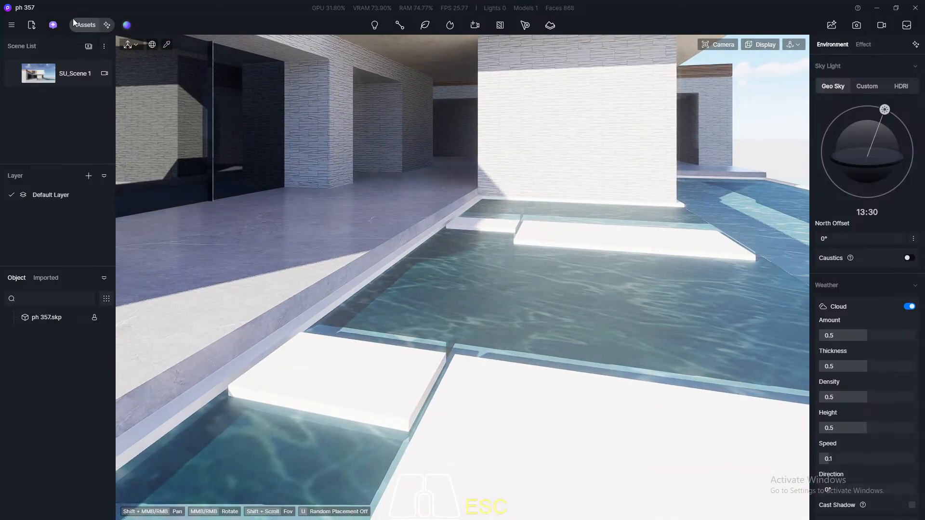
Apply White Wall Paint from the Wall Paint materials to the stepping slabs in the pool
{"action": "left_click", "coordinate": [83, 21]}
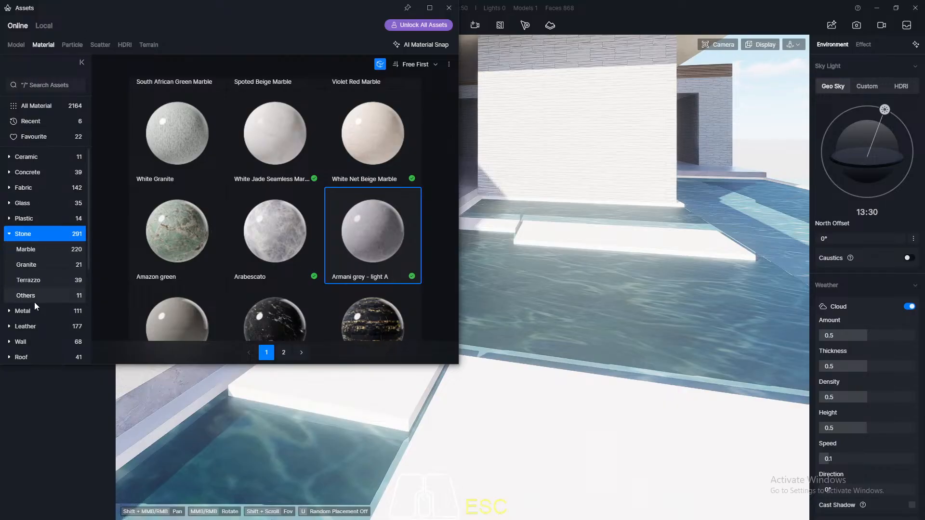
{"action": "scroll", "coordinate": [26, 314], "scroll_direction": "down", "scroll_amount": 1}
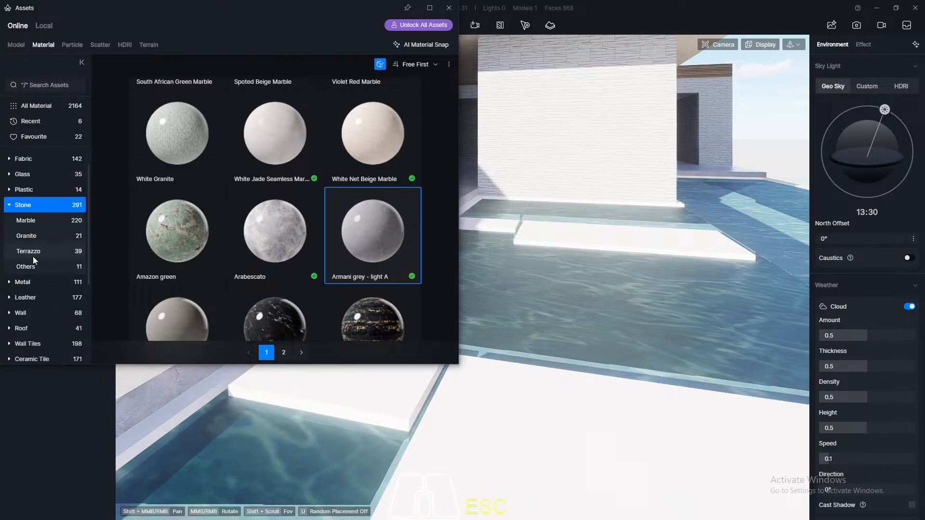
{"action": "scroll", "coordinate": [56, 264], "scroll_direction": "down", "scroll_amount": 3}
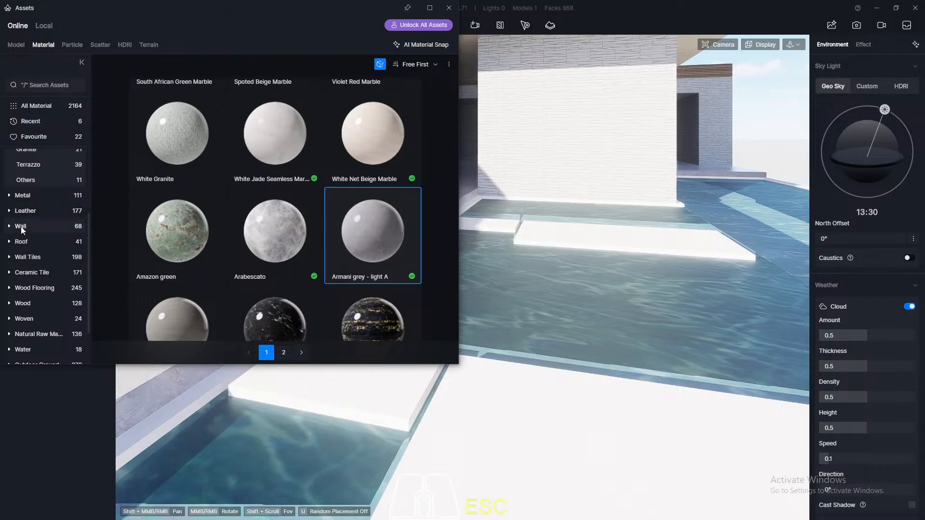
{"action": "left_click", "coordinate": [21, 226]}
{"action": "left_click", "coordinate": [39, 272]}
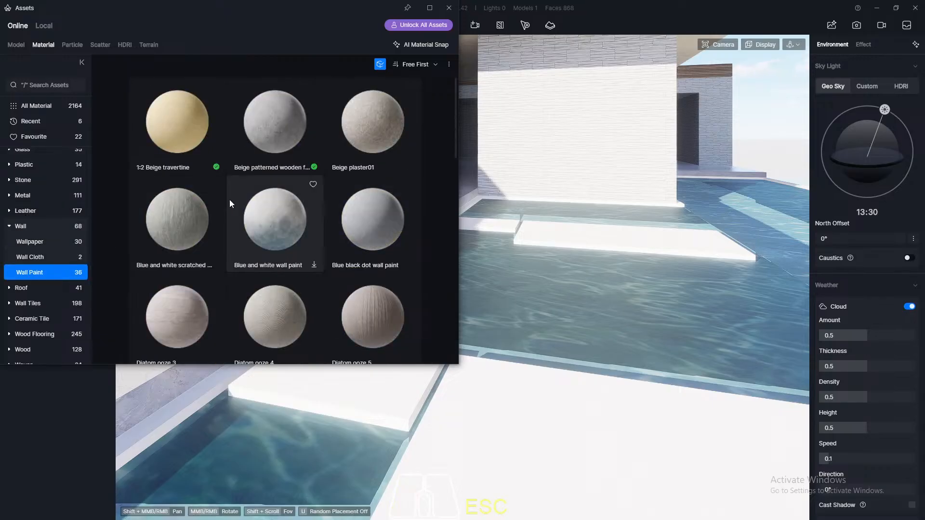
{"action": "scroll", "coordinate": [230, 199], "scroll_direction": "down", "scroll_amount": 10}
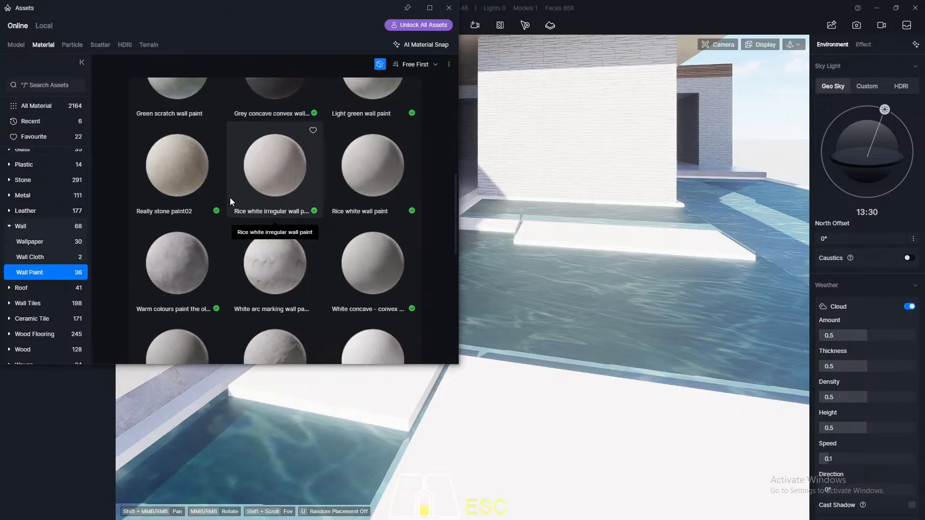
{"action": "scroll", "coordinate": [230, 200], "scroll_direction": "down", "scroll_amount": 2}
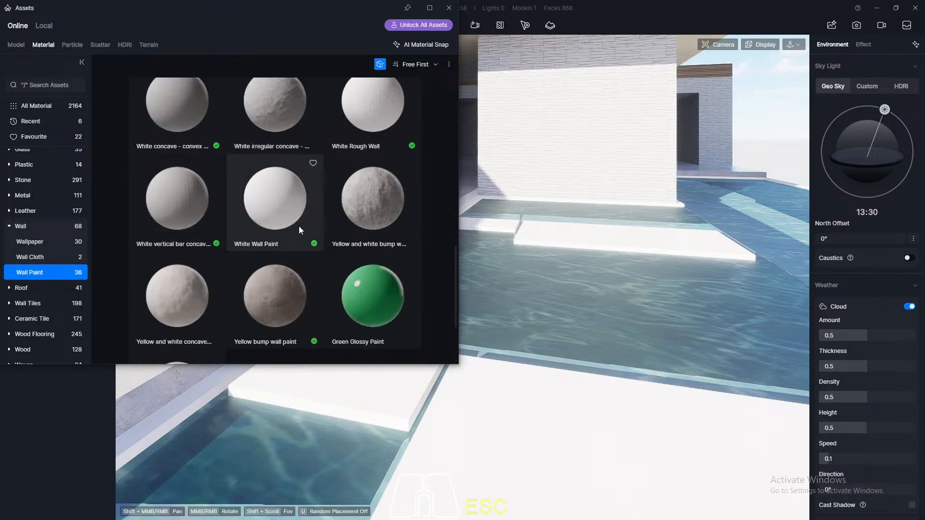
{"action": "left_click", "coordinate": [285, 195]}
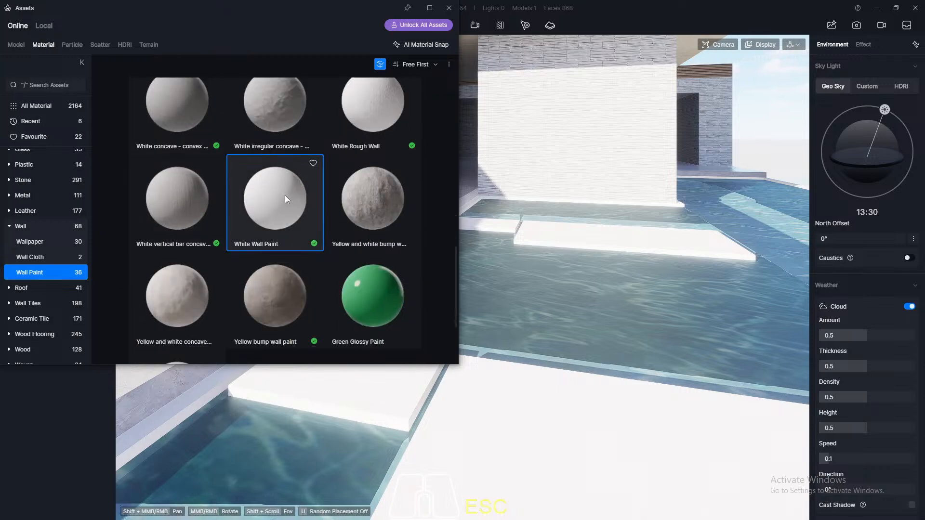
{"action": "left_click", "coordinate": [369, 372]}
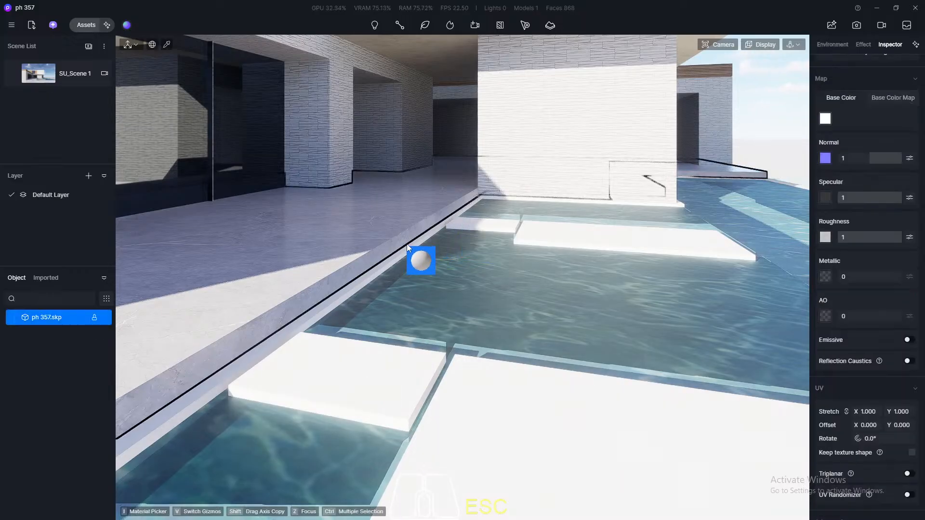
{"action": "key", "text": "Escape"}
Apply the Normal Glass material to the ground-floor glazing beside the terrace
{"action": "key", "text": "shift"}
{"action": "middle_click_drag", "start_coordinate": [328, 209], "coordinate": [386, 236], "text": "shift"}
{"action": "scroll", "coordinate": [385, 231], "scroll_direction": "up", "scroll_amount": 4}
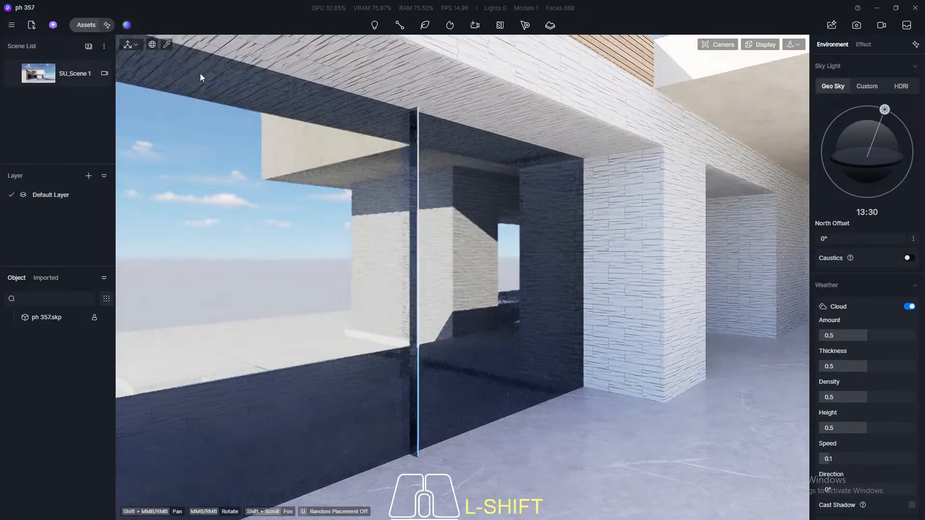
{"action": "left_click", "coordinate": [77, 23]}
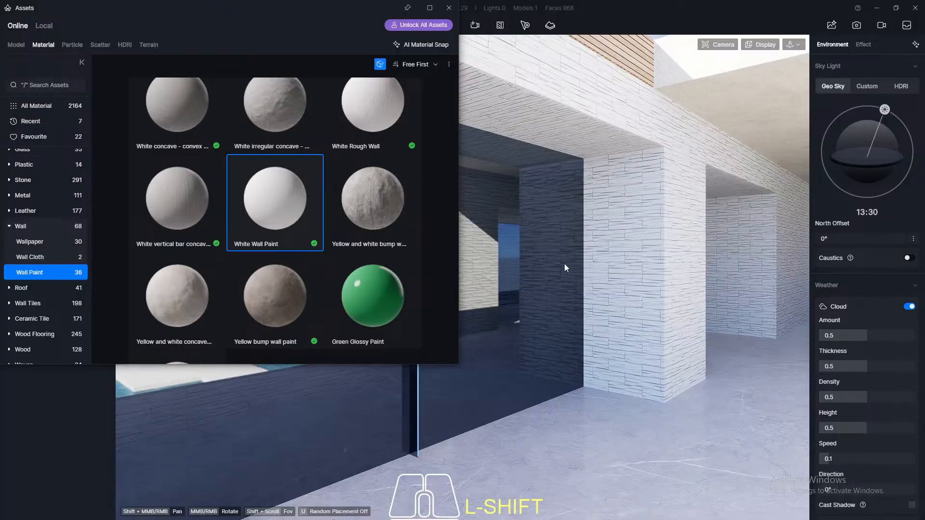
{"action": "scroll", "coordinate": [39, 204], "scroll_direction": "up", "scroll_amount": 1}
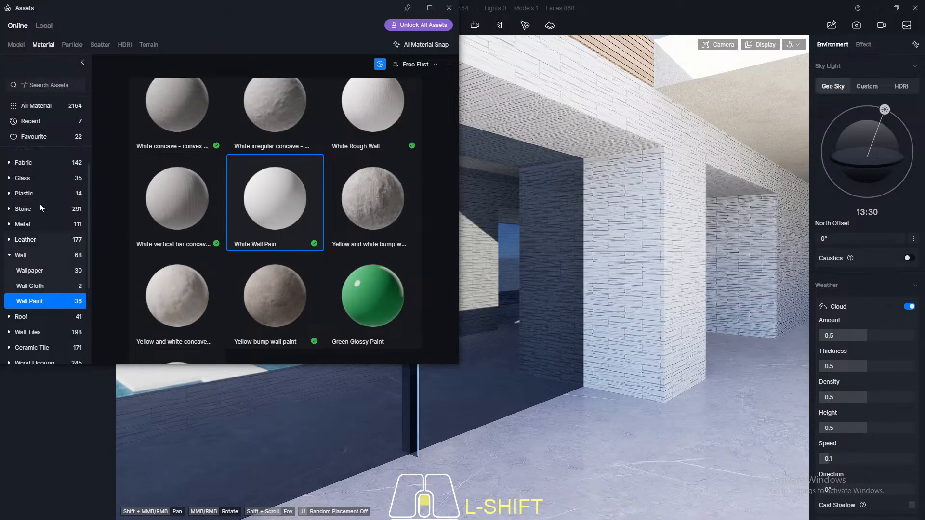
{"action": "left_click", "coordinate": [27, 178]}
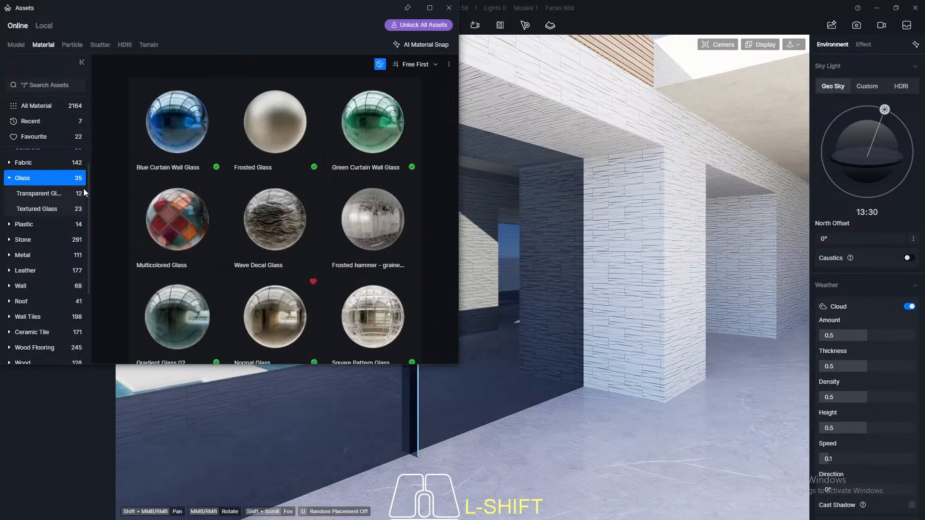
{"action": "left_click", "coordinate": [270, 317]}
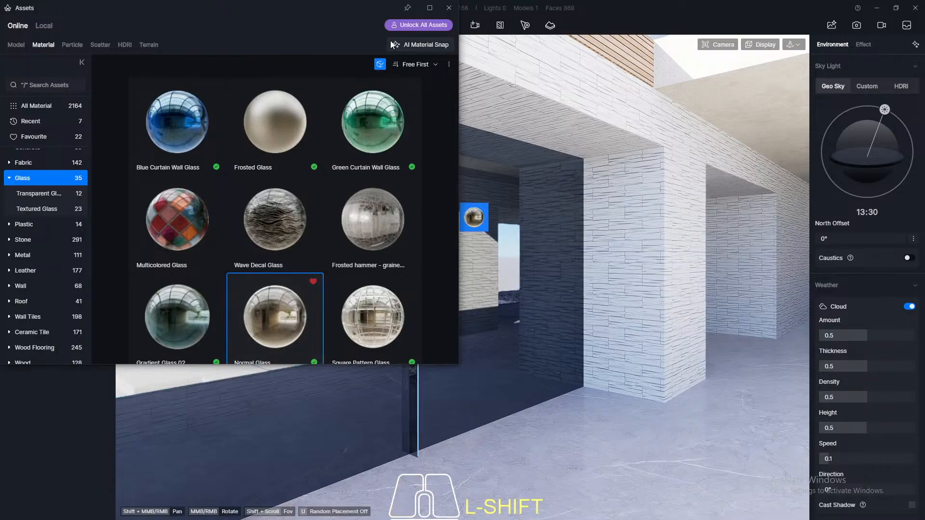
{"action": "left_click", "coordinate": [448, 8]}
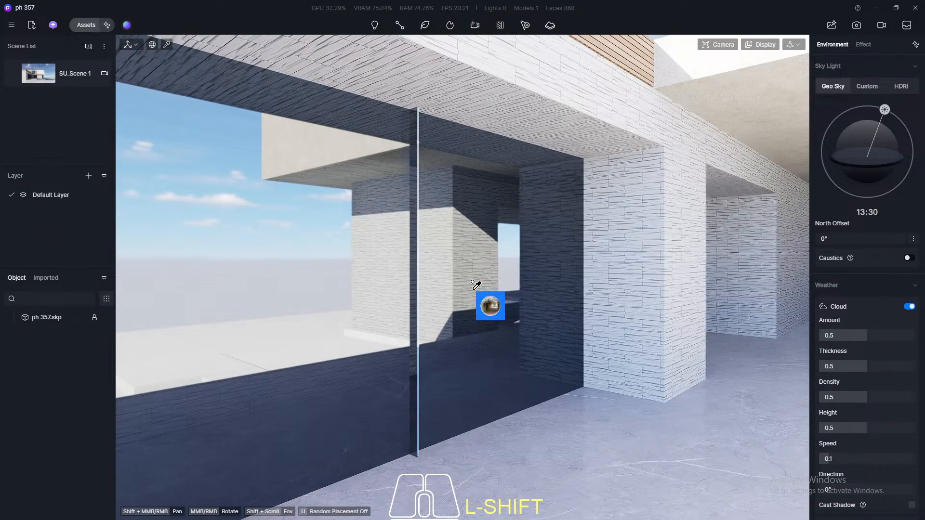
{"action": "left_click", "coordinate": [473, 283]}
{"action": "scroll", "coordinate": [450, 205], "scroll_direction": "down", "scroll_amount": 5}
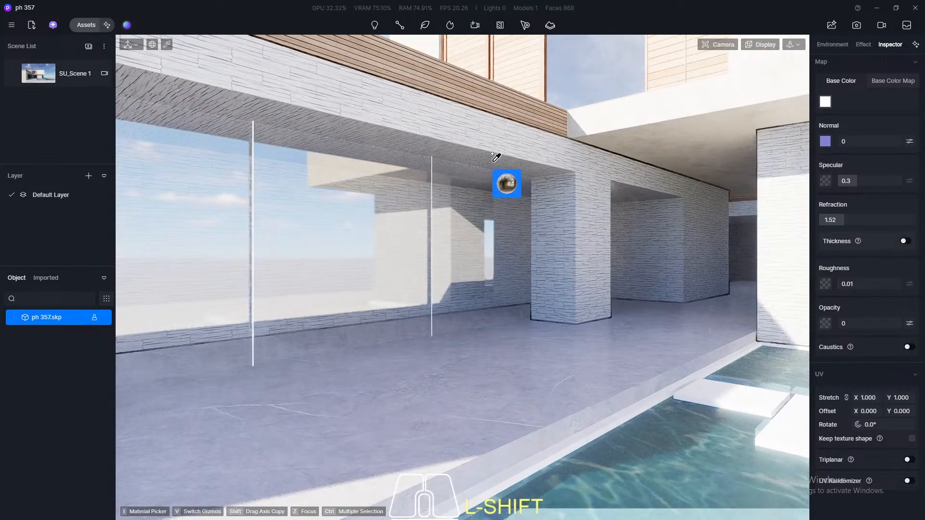
{"action": "key", "text": "Escape"}
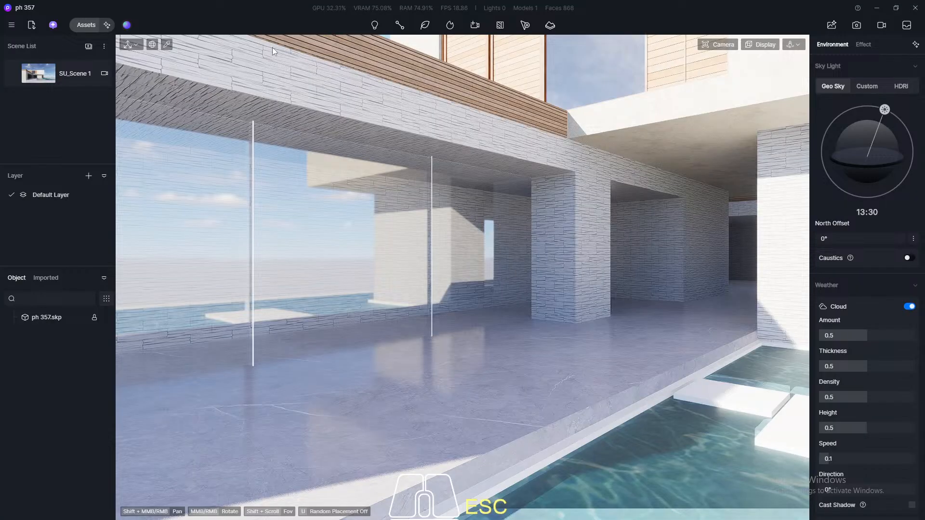
Darken the ground-floor glazing's base color to an HSV value of 80
{"action": "left_click", "coordinate": [377, 233]}
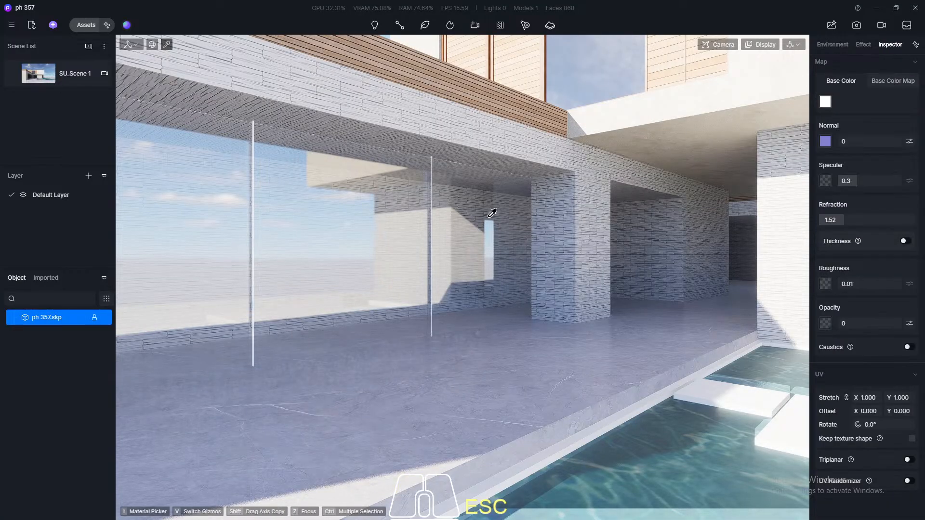
{"action": "left_click", "coordinate": [825, 102]}
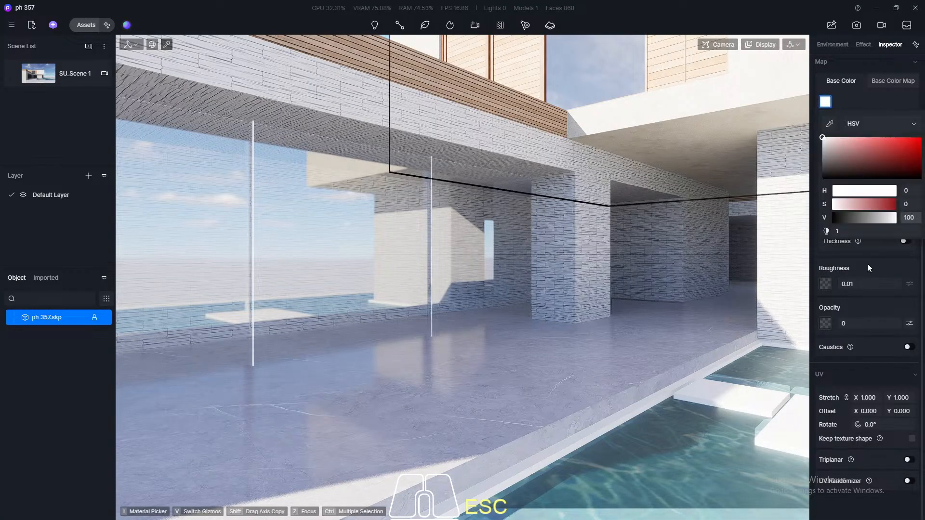
{"action": "left_click_drag", "start_coordinate": [896, 218], "coordinate": [883, 226]}
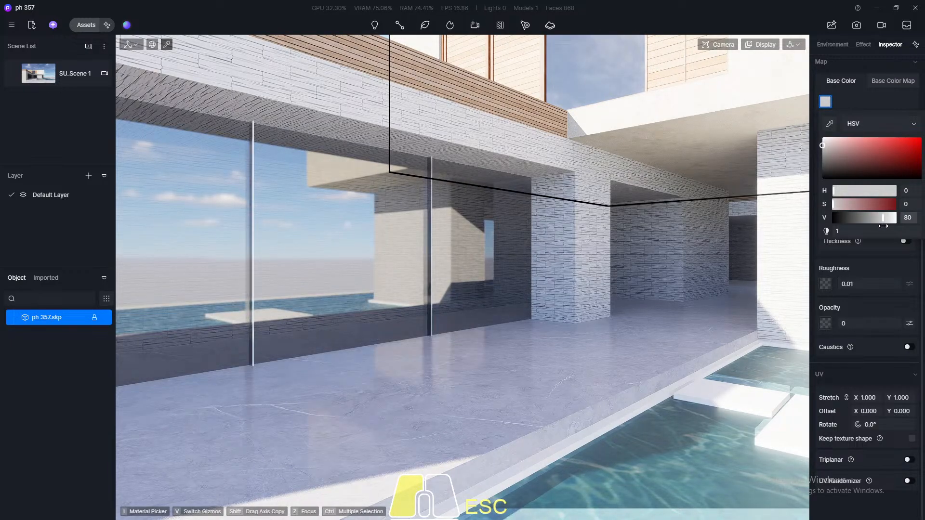
Return to the SU_Scene 1 view and set the upper-floor window glass's base color to an HSV value of 85
{"action": "left_click", "coordinate": [42, 77]}
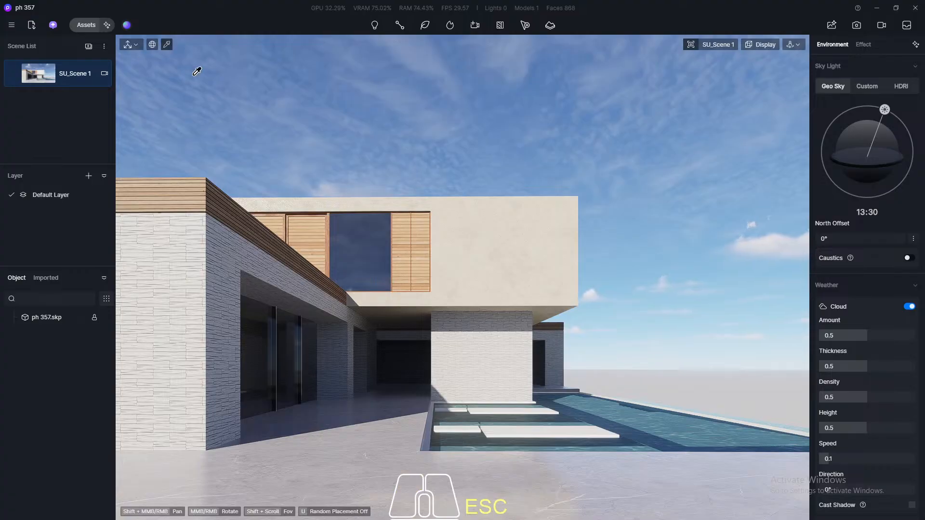
{"action": "left_click", "coordinate": [368, 250]}
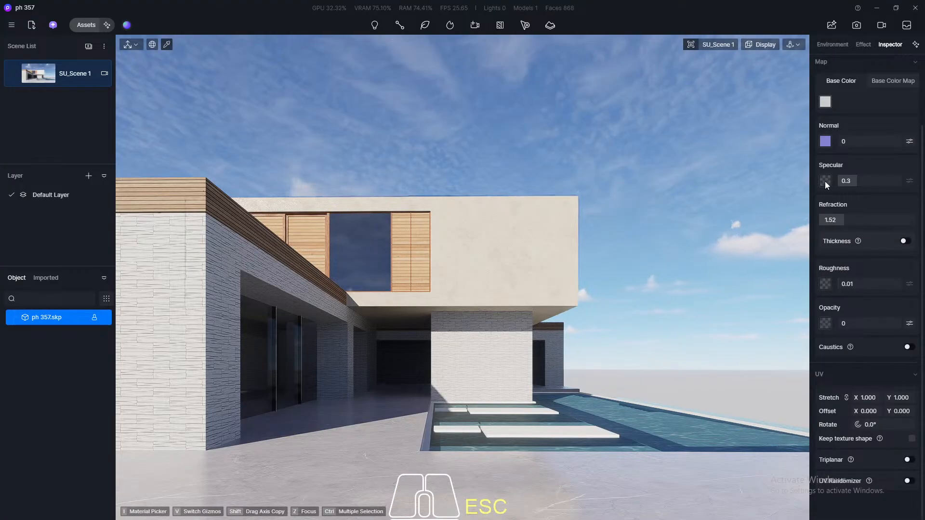
{"action": "left_click", "coordinate": [825, 103]}
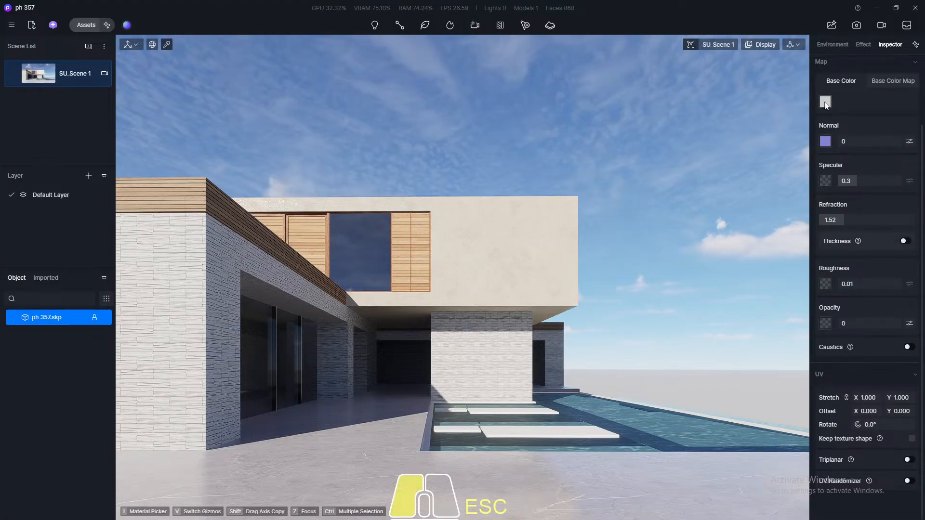
{"action": "left_click", "coordinate": [911, 218]}
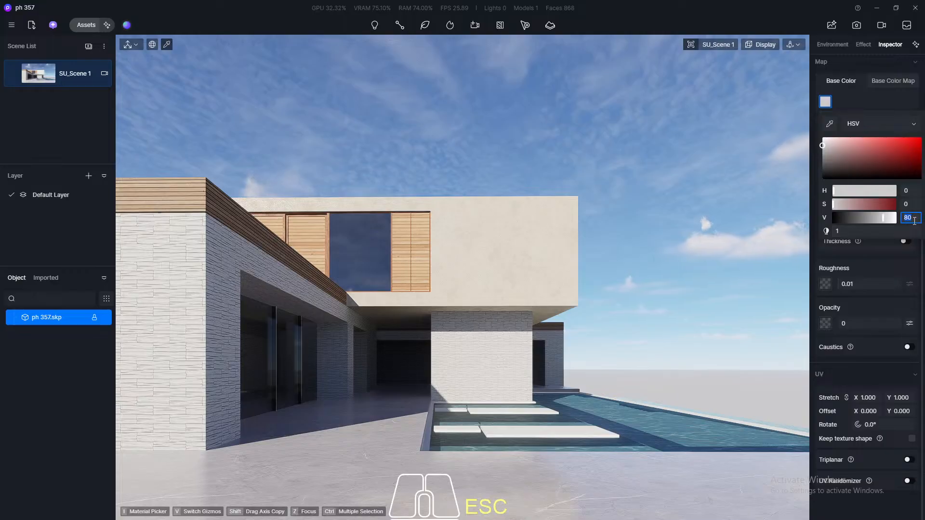
{"action": "type", "text": "85"}
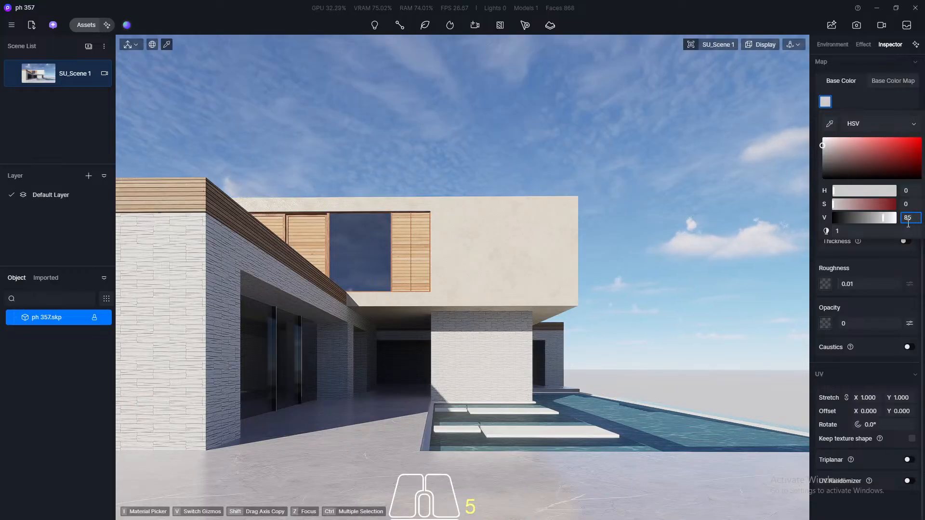
{"action": "key", "text": "Return"}
{"action": "key", "text": "Escape"}
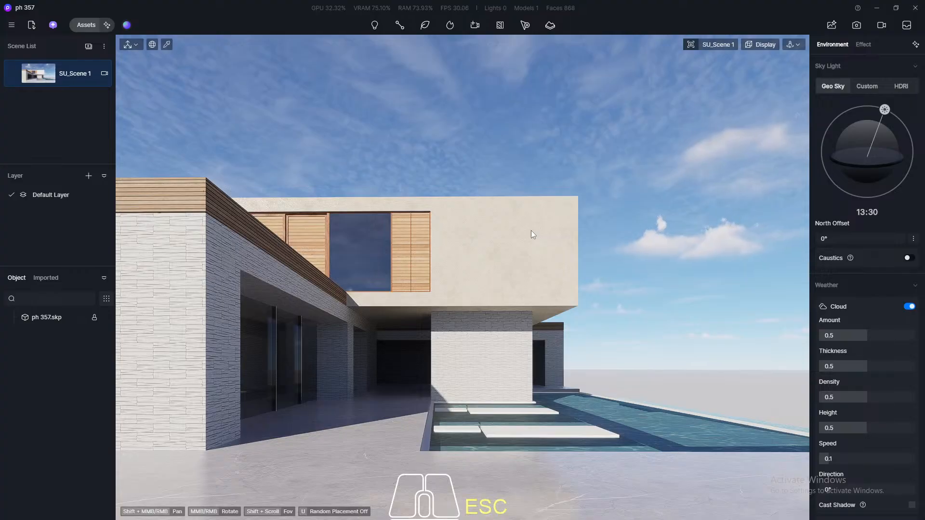
Apply the Reddish Brown Antiseptic material from the Wood Flooring materials to the wooden band above the ground-floor stone wall
{"action": "scroll", "coordinate": [183, 205], "scroll_direction": "up", "scroll_amount": 8}
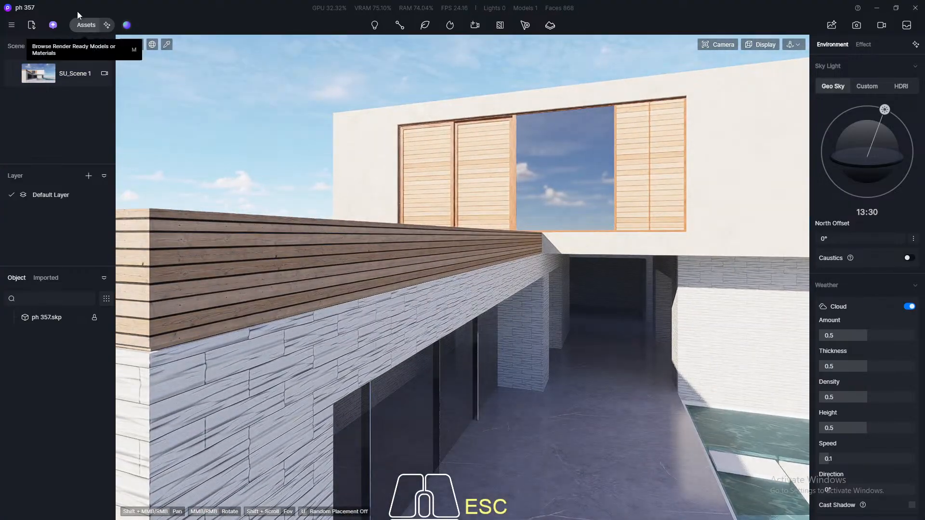
{"action": "left_click", "coordinate": [83, 24]}
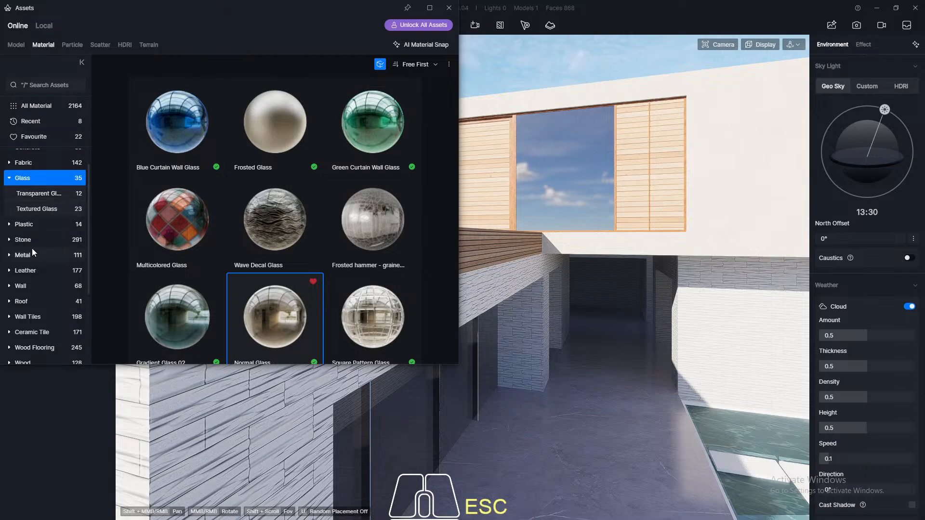
{"action": "scroll", "coordinate": [44, 280], "scroll_direction": "down", "scroll_amount": 3}
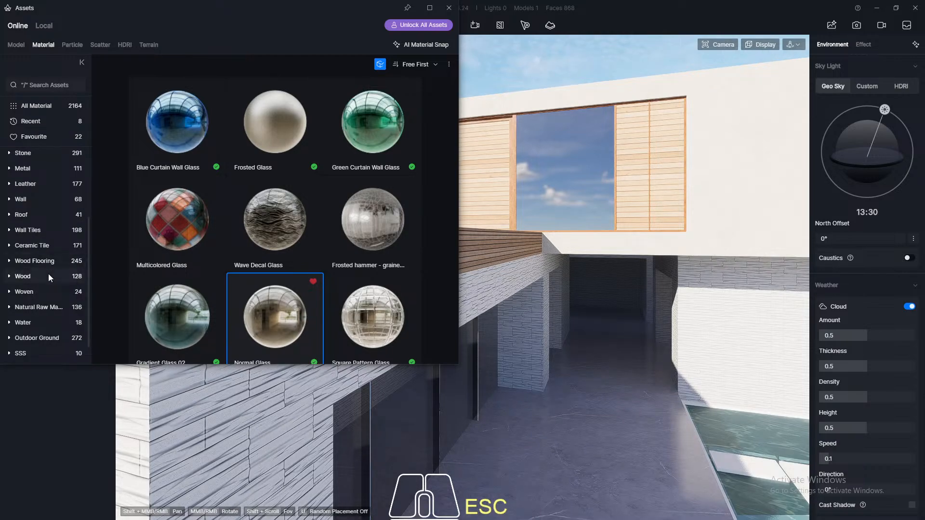
{"action": "left_click", "coordinate": [22, 264]}
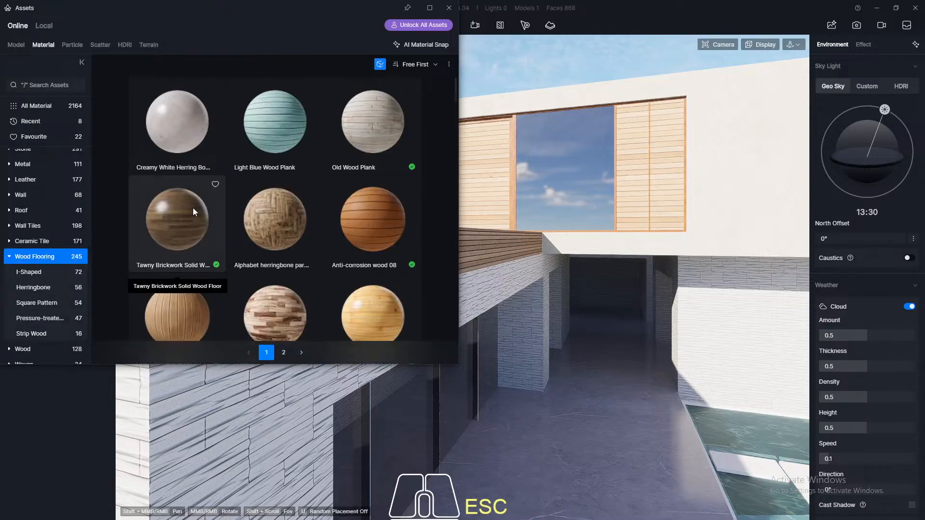
{"action": "scroll", "coordinate": [270, 159], "scroll_direction": "down", "scroll_amount": 3}
{"action": "scroll", "coordinate": [276, 140], "scroll_direction": "down", "scroll_amount": 5}
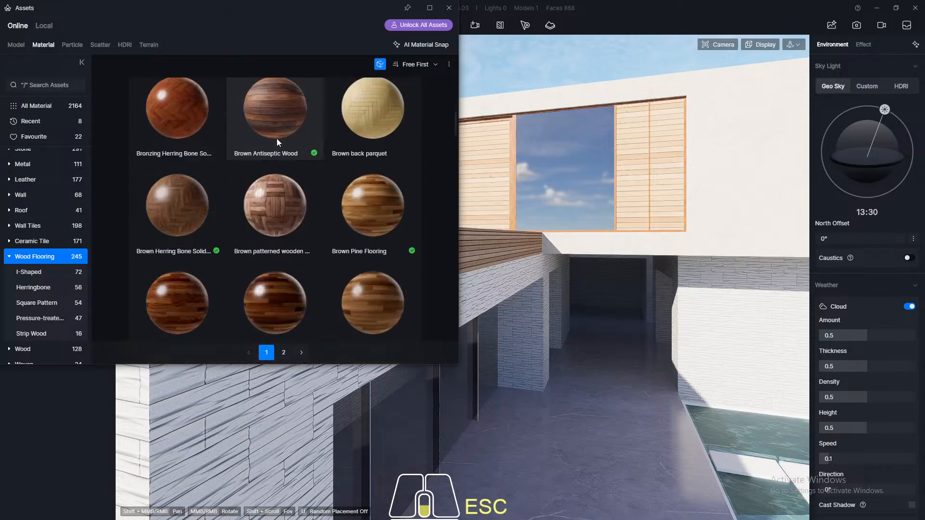
{"action": "scroll", "coordinate": [271, 128], "scroll_direction": "down", "scroll_amount": 4}
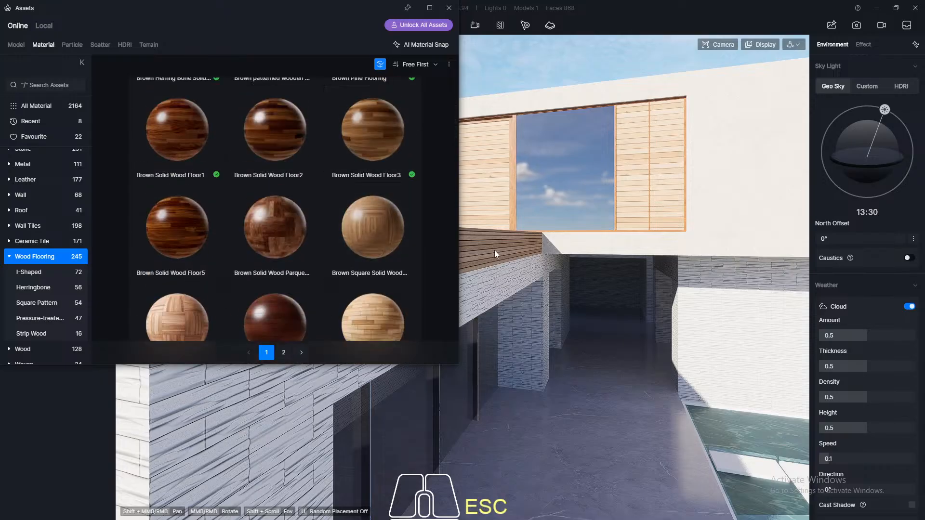
{"action": "scroll", "coordinate": [285, 210], "scroll_direction": "down", "scroll_amount": 4}
{"action": "scroll", "coordinate": [286, 209], "scroll_direction": "down", "scroll_amount": 10}
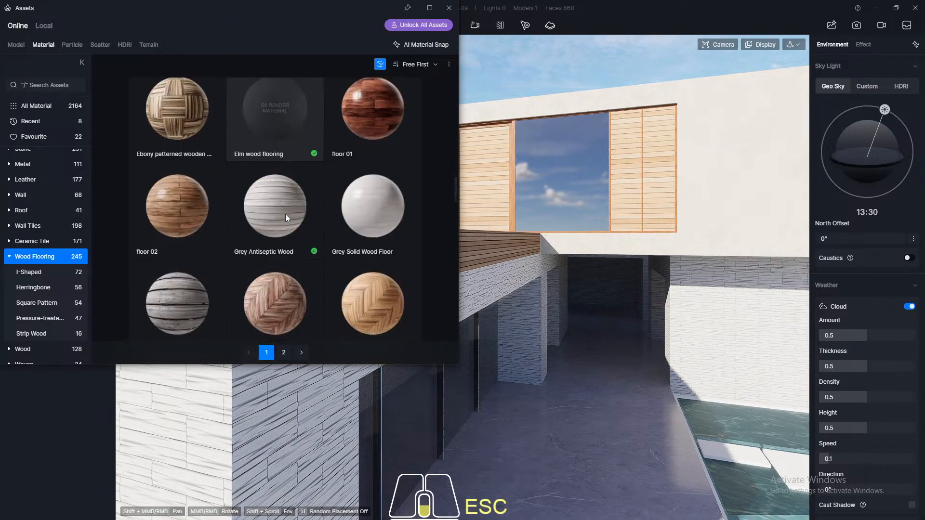
{"action": "scroll", "coordinate": [291, 198], "scroll_direction": "down", "scroll_amount": 10}
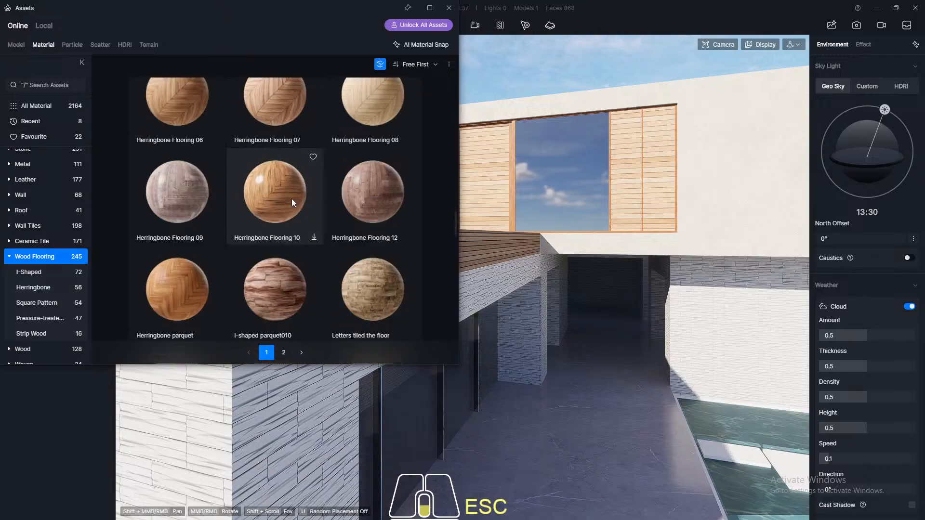
{"action": "scroll", "coordinate": [293, 206], "scroll_direction": "down", "scroll_amount": 15}
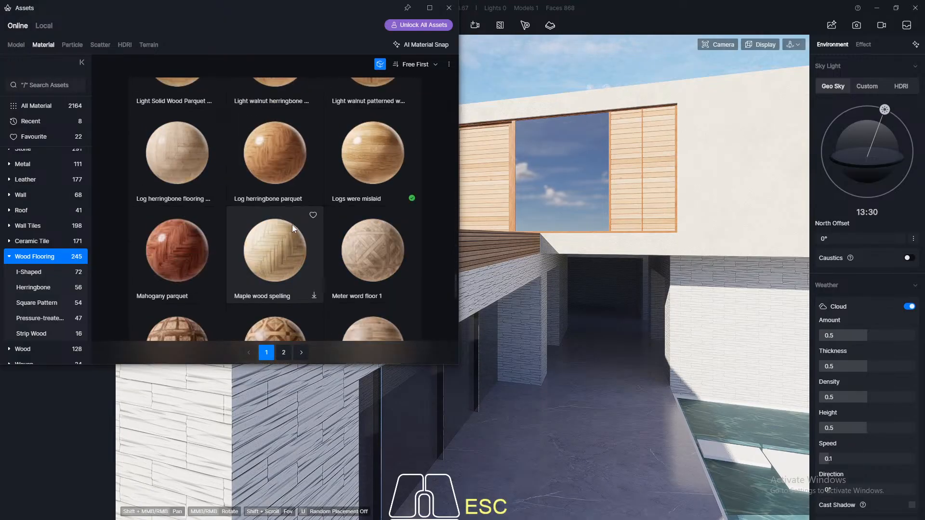
{"action": "scroll", "coordinate": [288, 230], "scroll_direction": "down", "scroll_amount": 3}
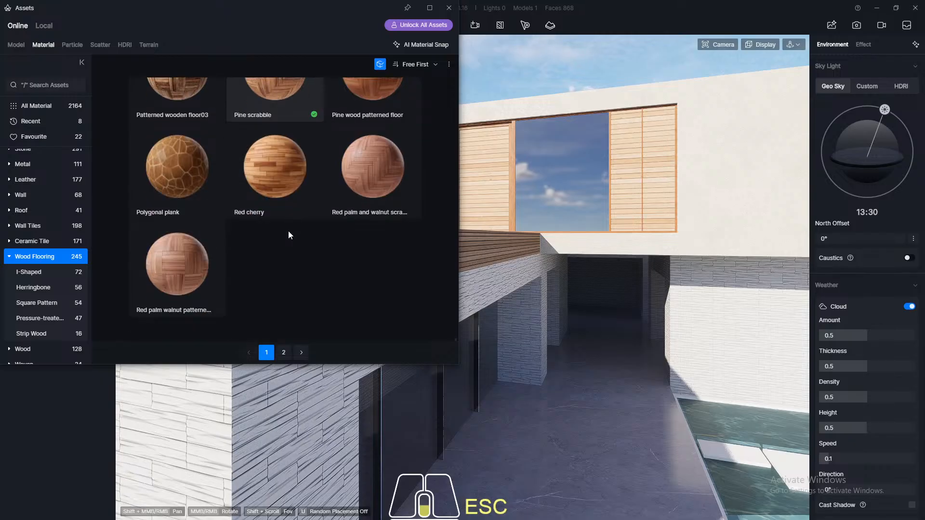
{"action": "left_click", "coordinate": [283, 354]}
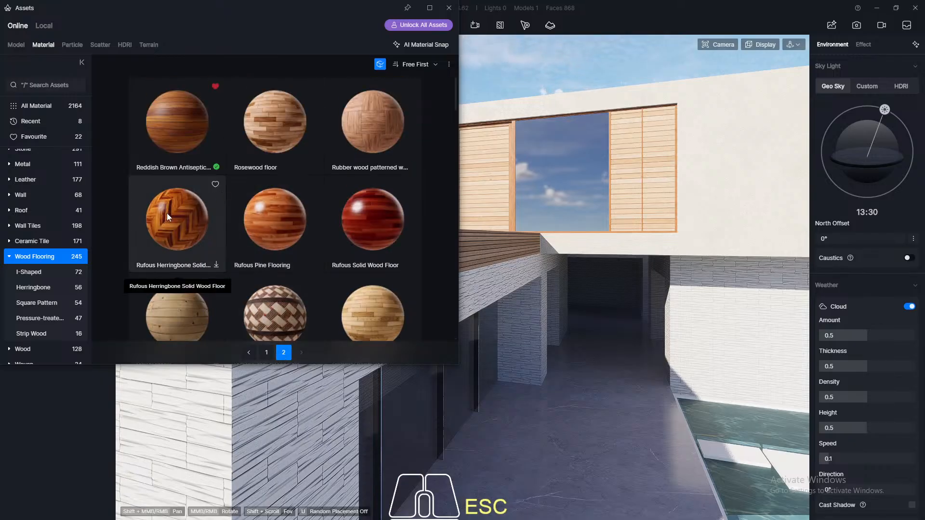
{"action": "left_click", "coordinate": [169, 140]}
{"action": "left_click", "coordinate": [449, 7]}
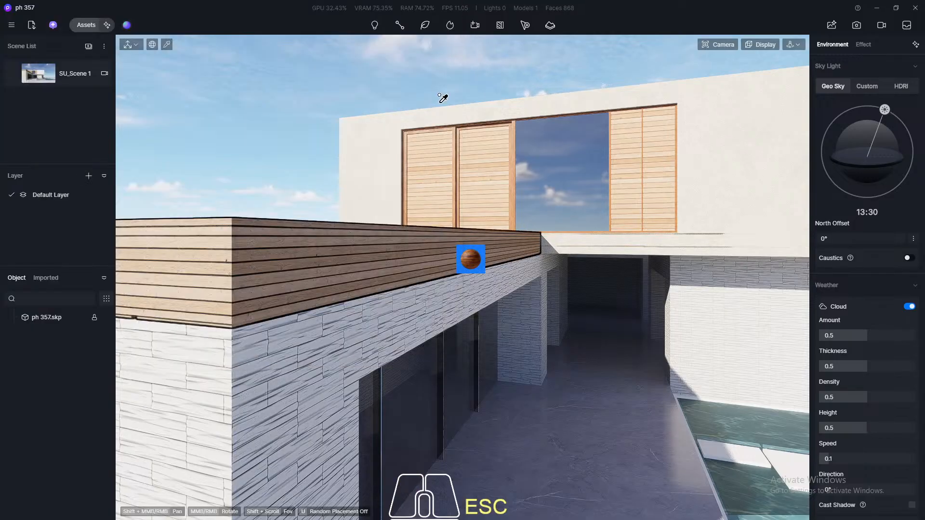
{"action": "left_click", "coordinate": [332, 262]}
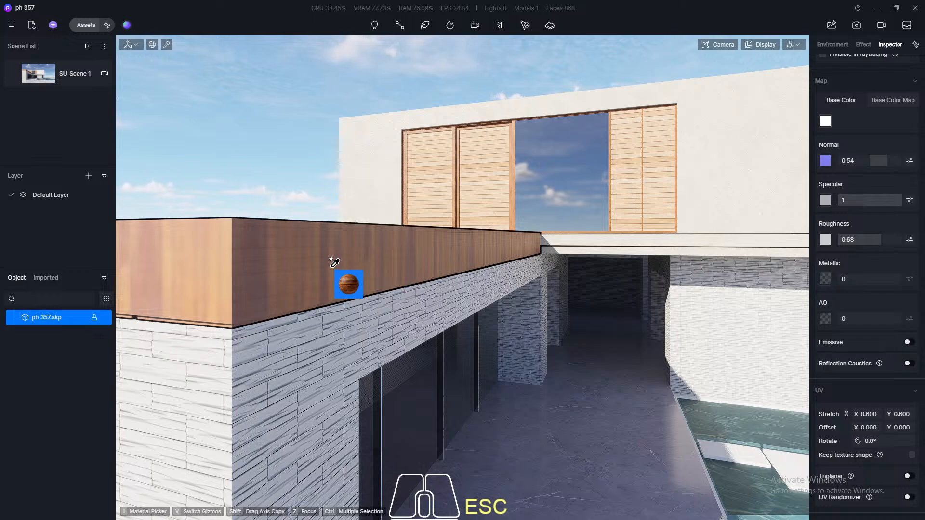
Rotate the reddish brown wood texture on the band by 90° so its planks run horizontally
{"action": "scroll", "coordinate": [311, 285], "scroll_direction": "down", "scroll_amount": 1}
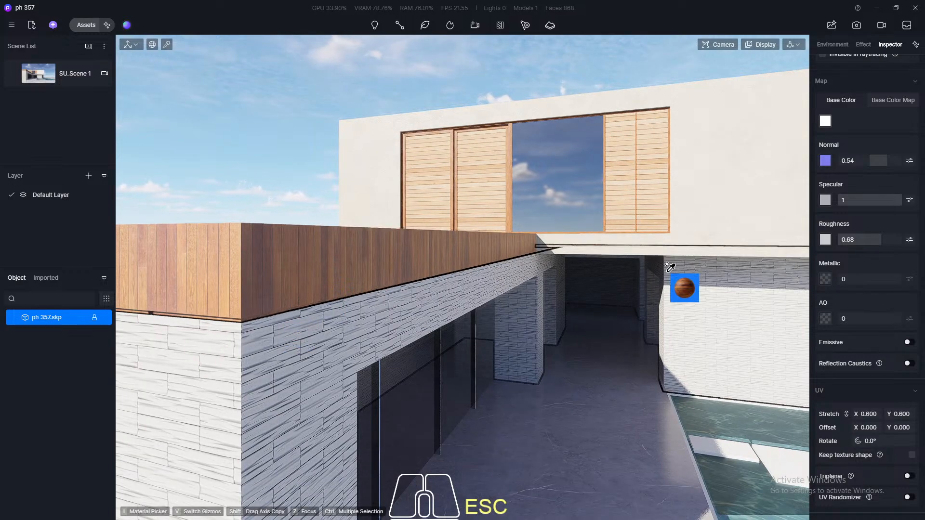
{"action": "scroll", "coordinate": [359, 269], "scroll_direction": "down", "scroll_amount": 5}
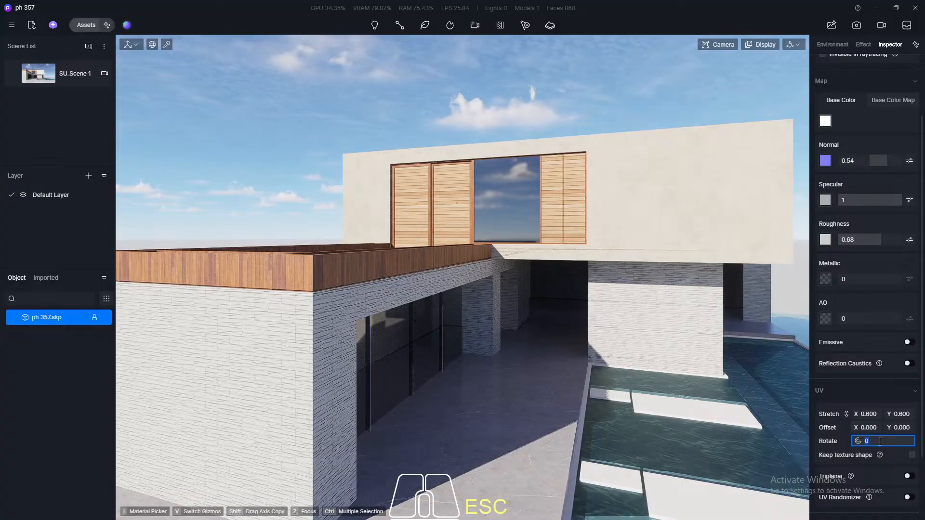
{"action": "key", "text": "Return"}
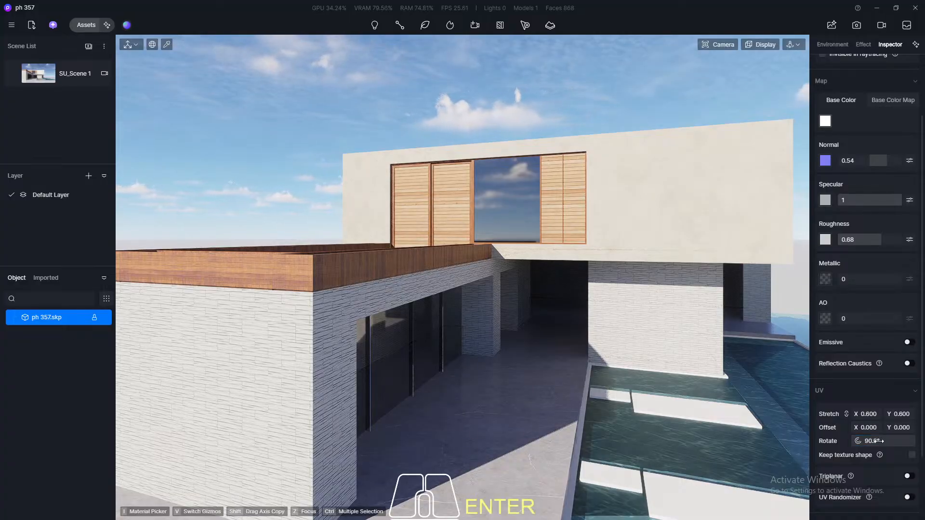
{"action": "scroll", "coordinate": [455, 289], "scroll_direction": "up", "scroll_amount": 5}
{"action": "key", "text": "Escape"}
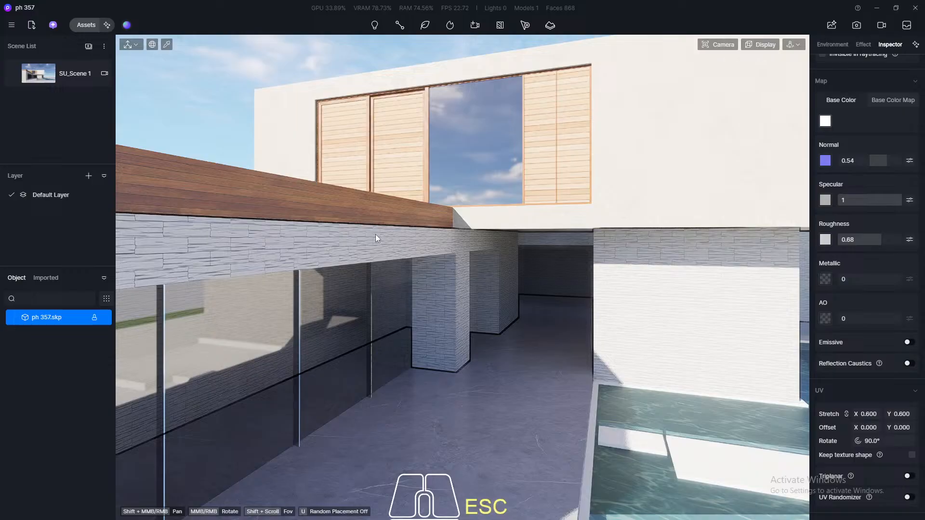
Return to the SU_Scene 1 view and apply Tawny Antiseptic Wood2 from Wood Flooring to the band above the stone wall
{"action": "left_click", "coordinate": [32, 76]}
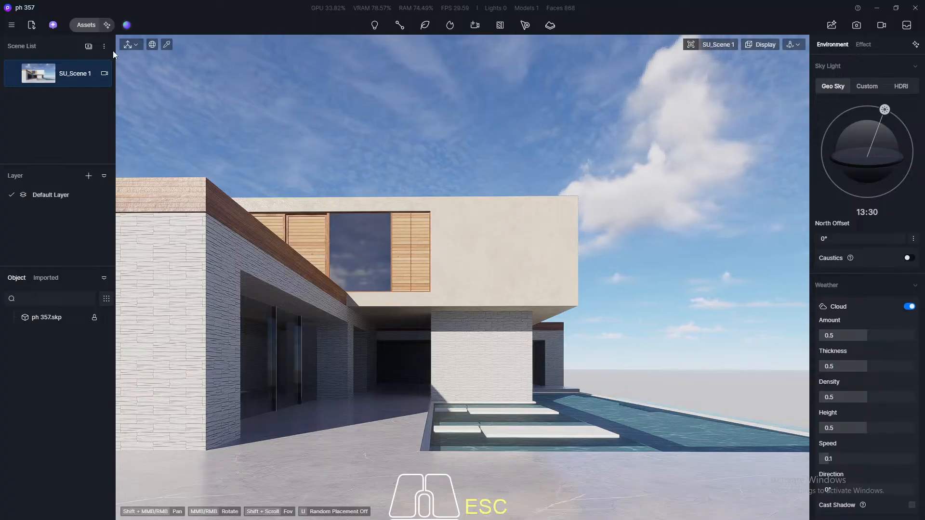
{"action": "left_click", "coordinate": [80, 24]}
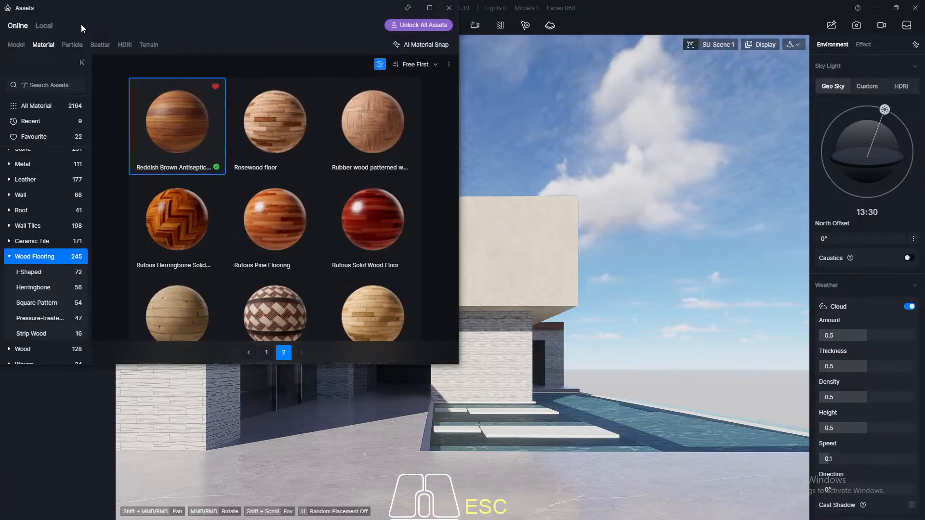
{"action": "scroll", "coordinate": [355, 242], "scroll_direction": "down", "scroll_amount": 2}
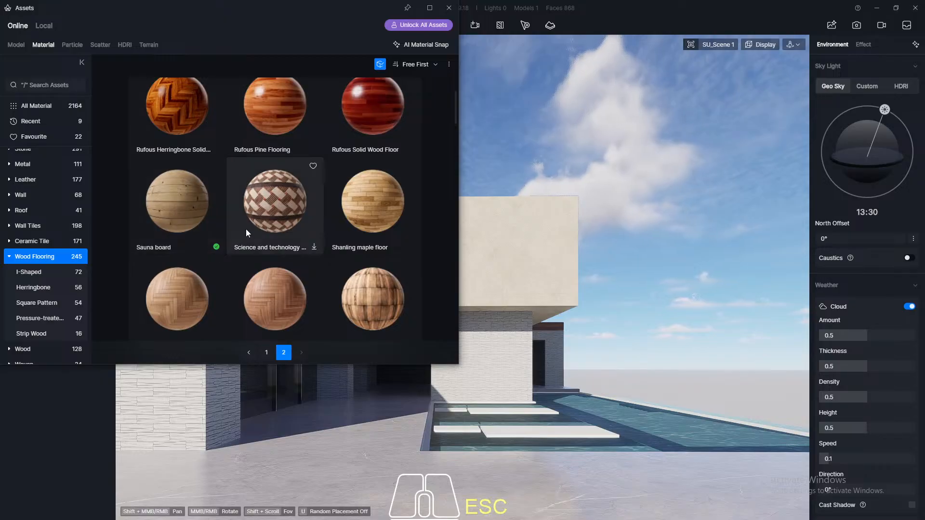
{"action": "scroll", "coordinate": [305, 237], "scroll_direction": "down", "scroll_amount": 6}
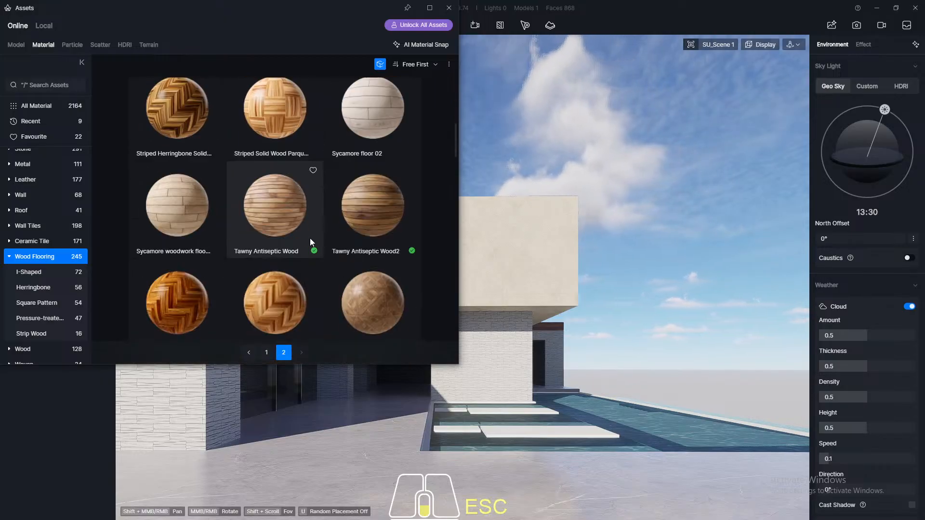
{"action": "left_click", "coordinate": [369, 206]}
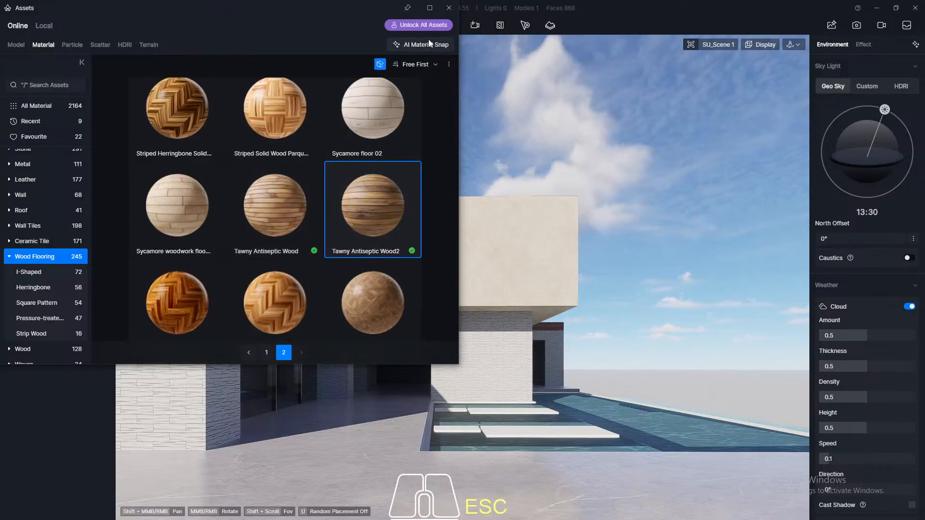
{"action": "left_click", "coordinate": [444, 10]}
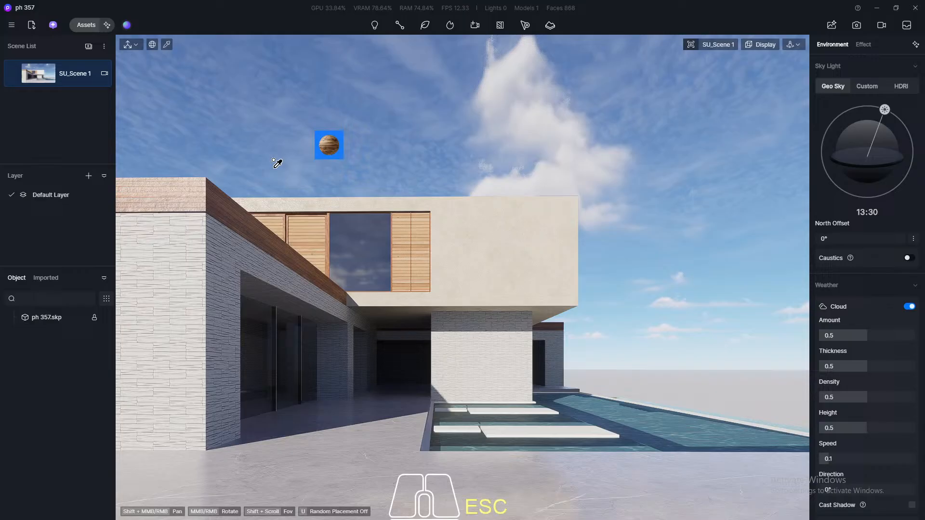
{"action": "left_click", "coordinate": [233, 207]}
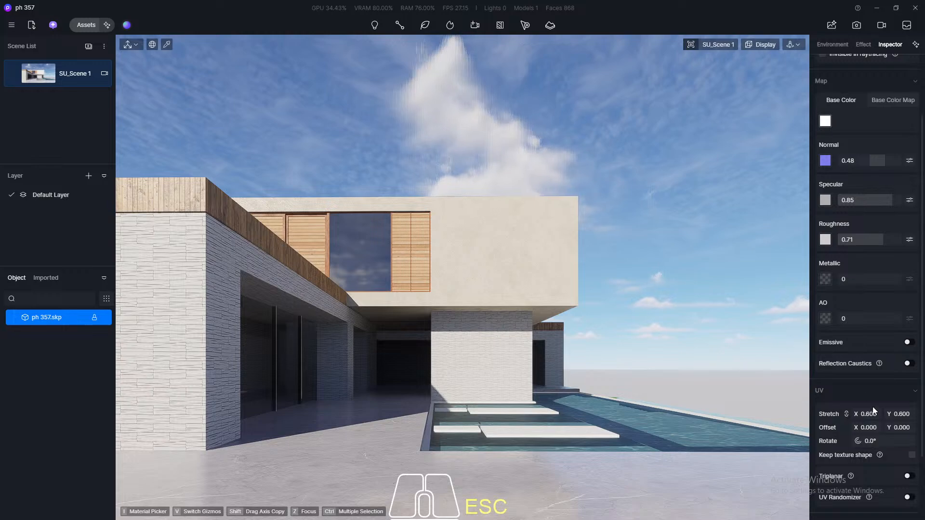
Set the tawny wood material's UV rotation to 90° and its normal strength to 0.1
{"action": "left_click", "coordinate": [866, 441]}
{"action": "type", "text": "90"}
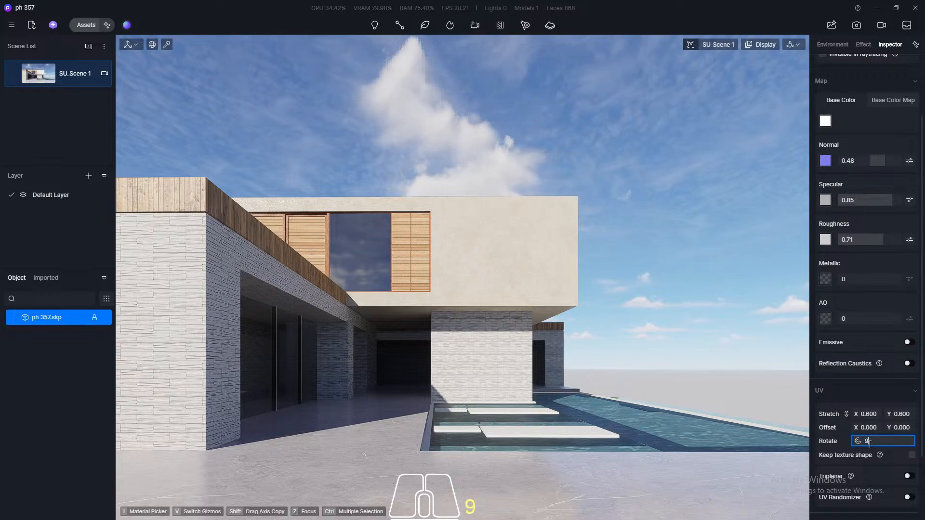
{"action": "key", "text": "Return"}
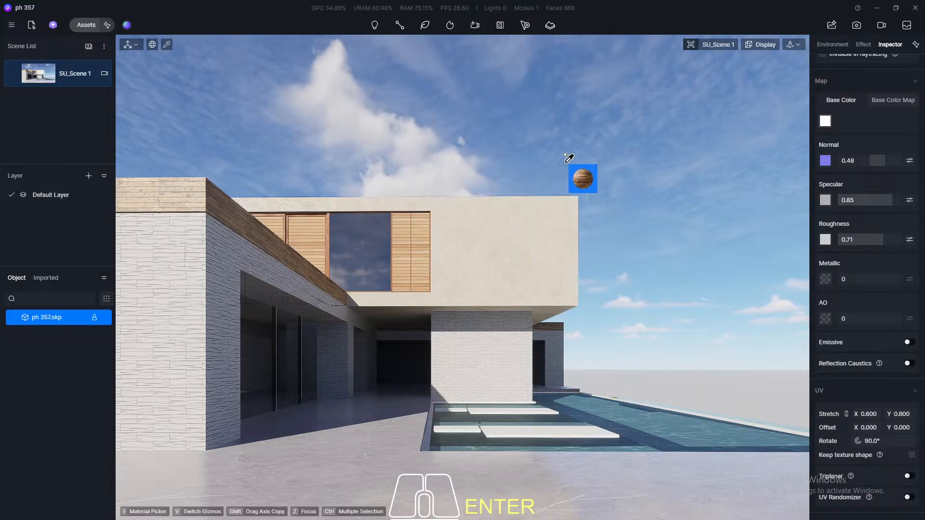
{"action": "left_click", "coordinate": [862, 161]}
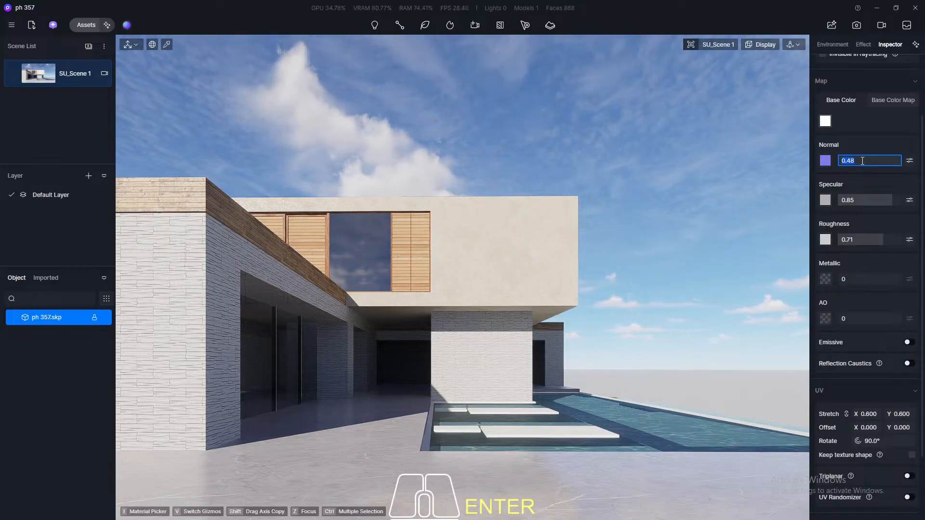
{"action": "type", "text": "0.1"}
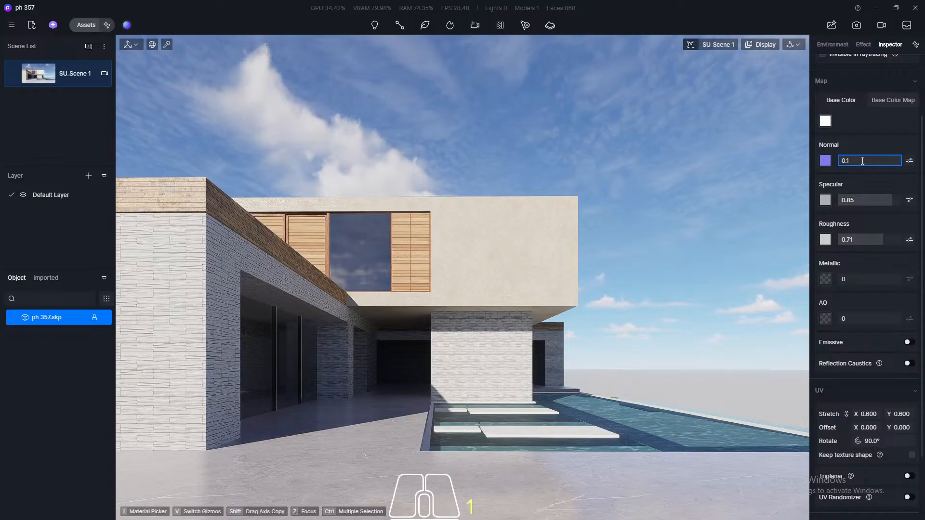
{"action": "key", "text": "Return"}
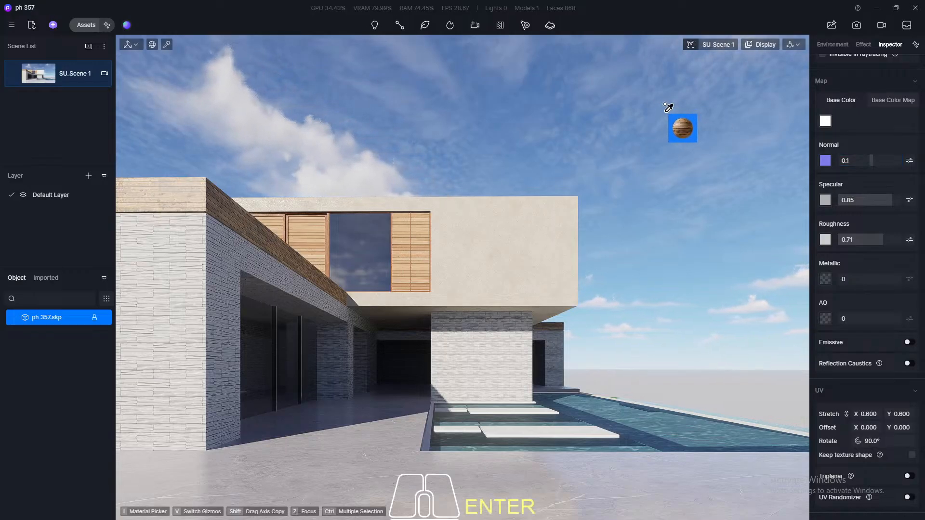
Browse the Wood Flooring materials and apply Tile floor 7 to the wooden band above the ground-floor stone wall
{"action": "left_click", "coordinate": [77, 24]}
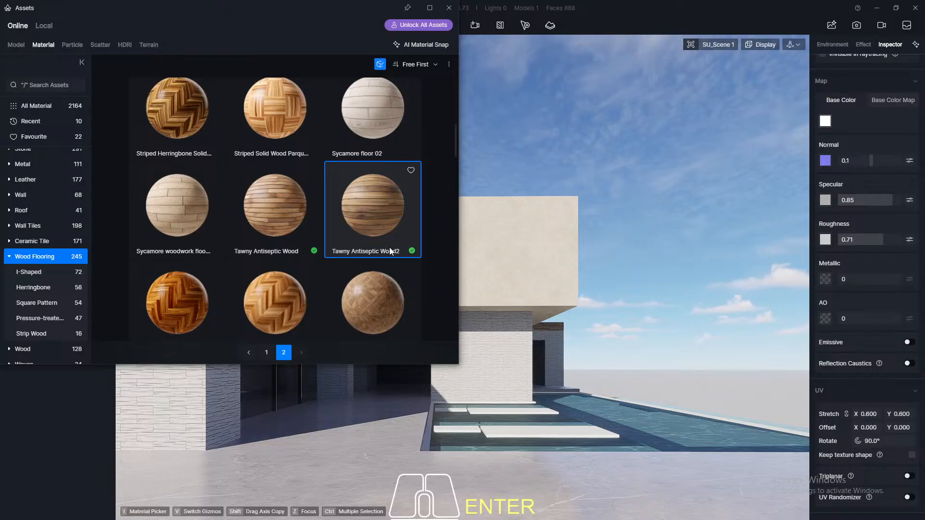
{"action": "scroll", "coordinate": [380, 201], "scroll_direction": "down", "scroll_amount": 5}
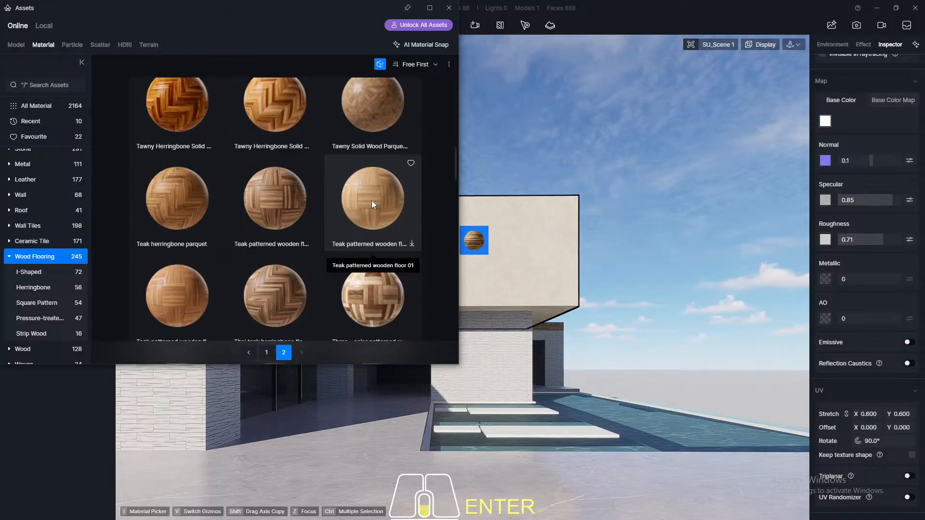
{"action": "scroll", "coordinate": [385, 200], "scroll_direction": "down", "scroll_amount": 2}
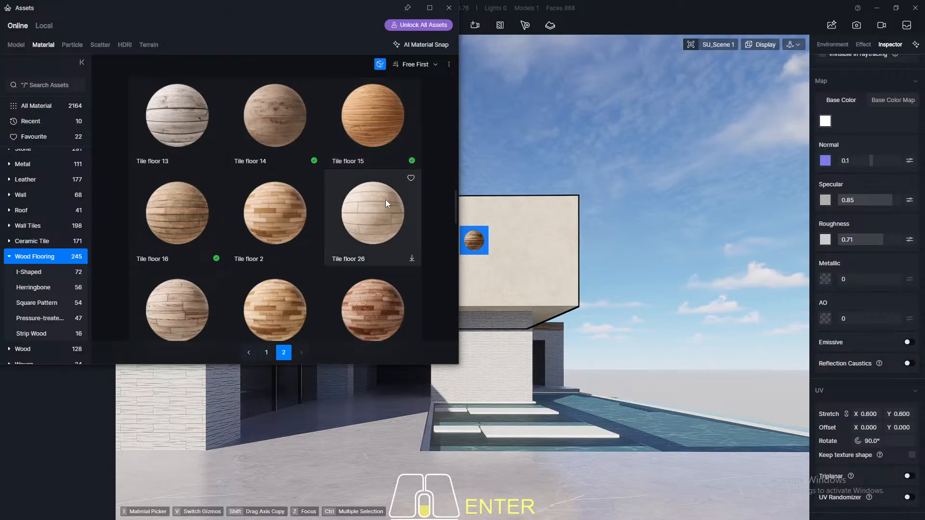
{"action": "scroll", "coordinate": [385, 199], "scroll_direction": "down", "scroll_amount": 4}
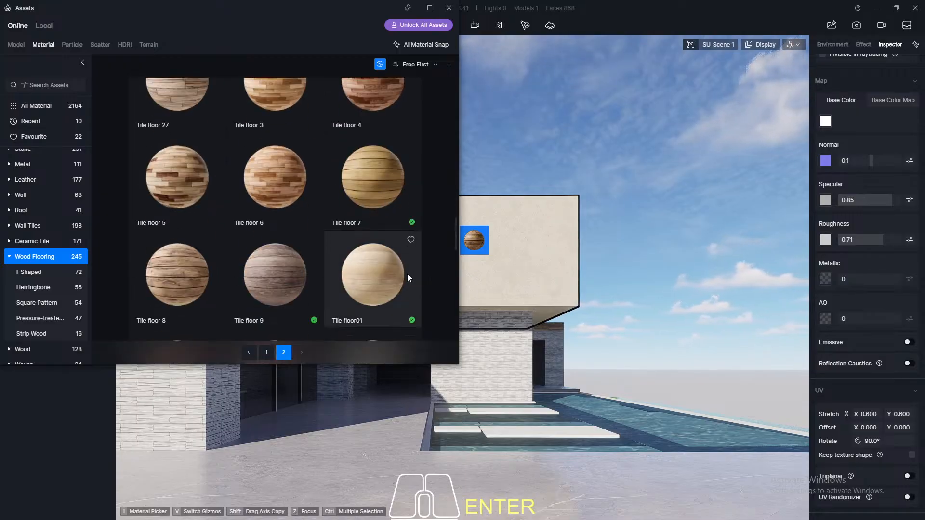
{"action": "scroll", "coordinate": [407, 273], "scroll_direction": "down", "scroll_amount": 1}
{"action": "scroll", "coordinate": [309, 273], "scroll_direction": "up", "scroll_amount": 1}
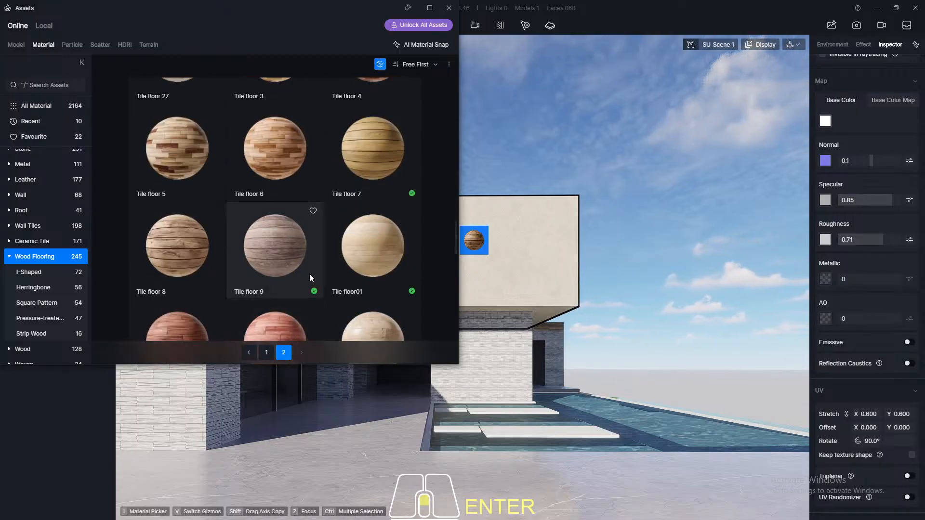
{"action": "scroll", "coordinate": [337, 219], "scroll_direction": "down", "scroll_amount": 3}
{"action": "scroll", "coordinate": [311, 261], "scroll_direction": "down", "scroll_amount": 10}
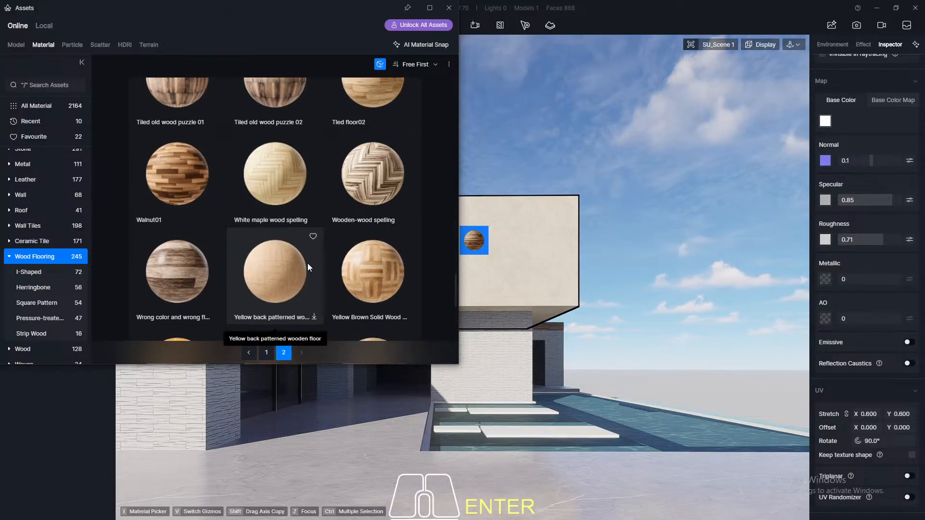
{"action": "scroll", "coordinate": [301, 267], "scroll_direction": "up", "scroll_amount": 10}
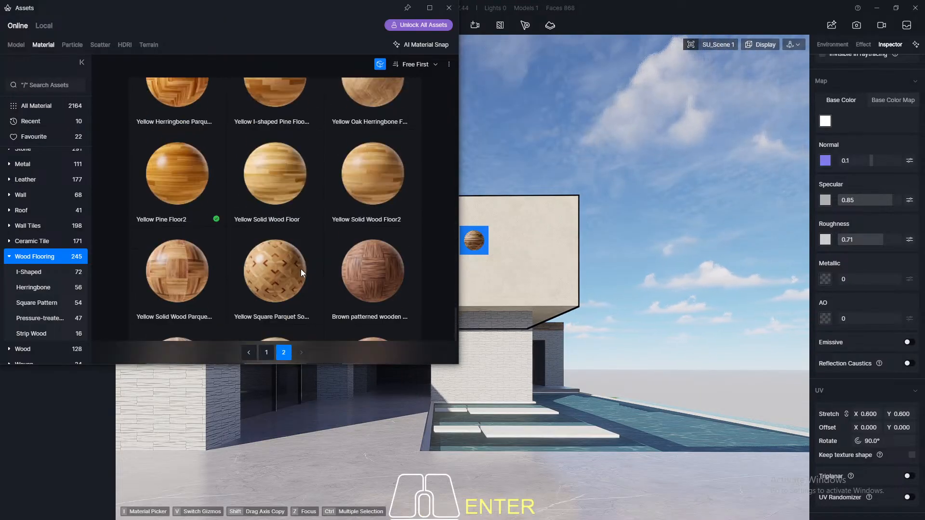
{"action": "scroll", "coordinate": [299, 268], "scroll_direction": "up", "scroll_amount": 2}
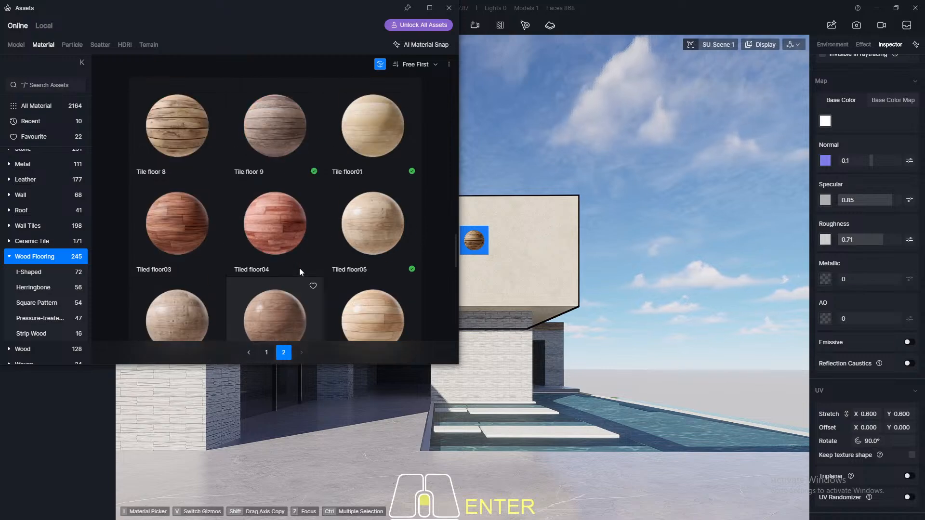
{"action": "scroll", "coordinate": [173, 269], "scroll_direction": "up", "scroll_amount": 3}
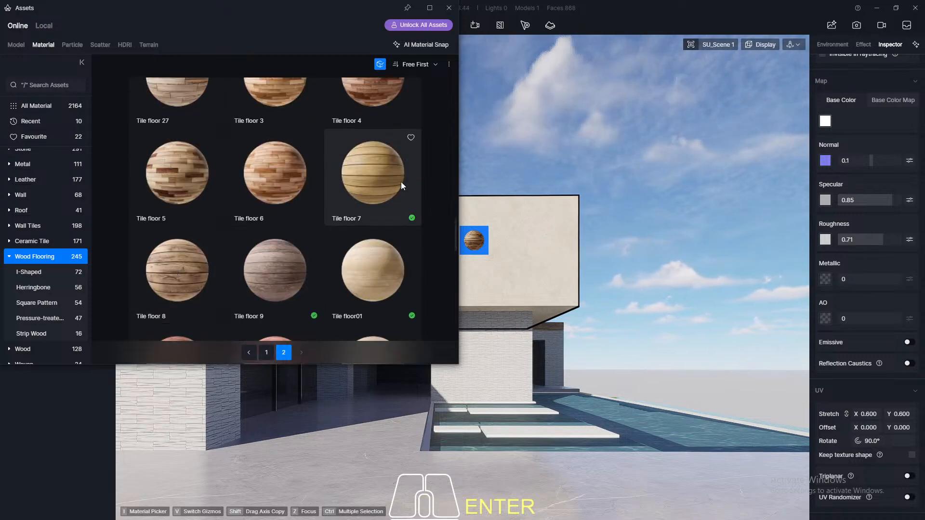
{"action": "left_click", "coordinate": [379, 181]}
{"action": "left_click", "coordinate": [448, 8]}
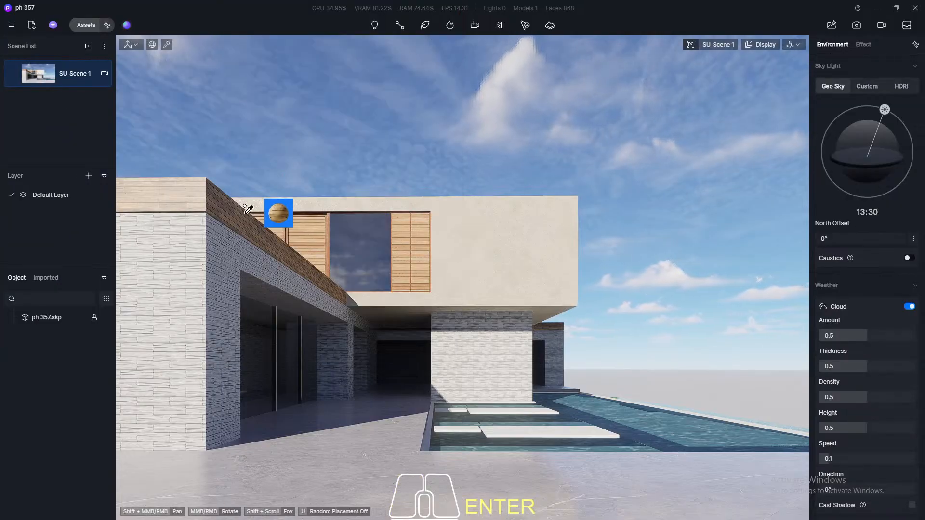
{"action": "left_click", "coordinate": [231, 209]}
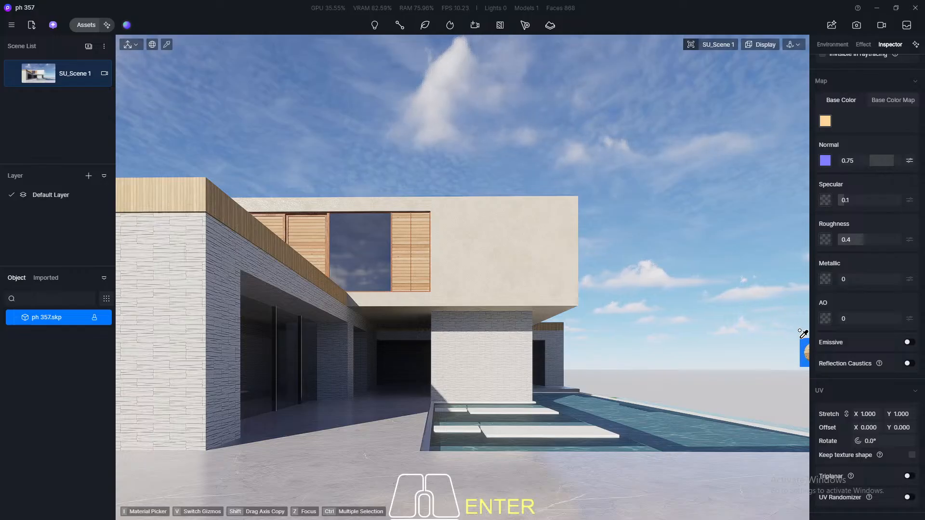
Set the UV rotation of the band's Tile floor 7 material to 90°
{"action": "left_click", "coordinate": [874, 442]}
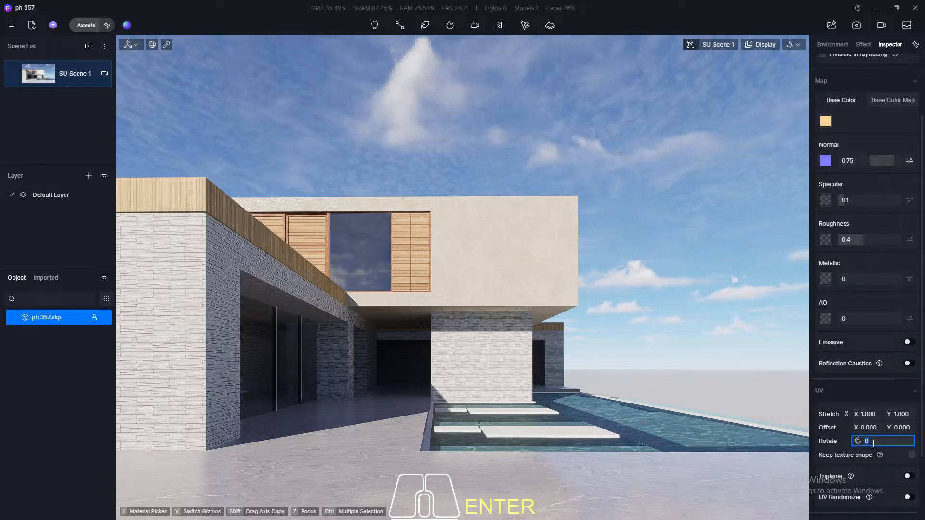
{"action": "key", "text": "Return"}
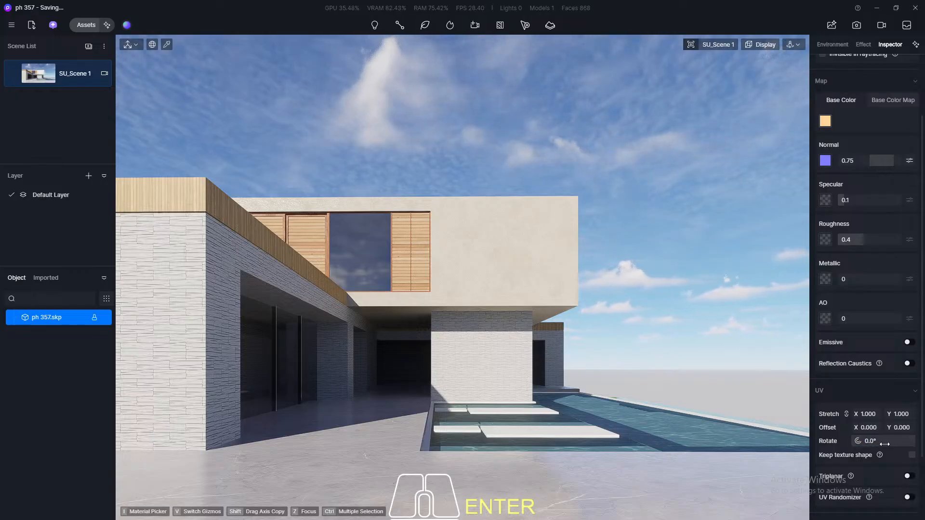
{"action": "left_click", "coordinate": [885, 441]}
{"action": "type", "text": "90"}
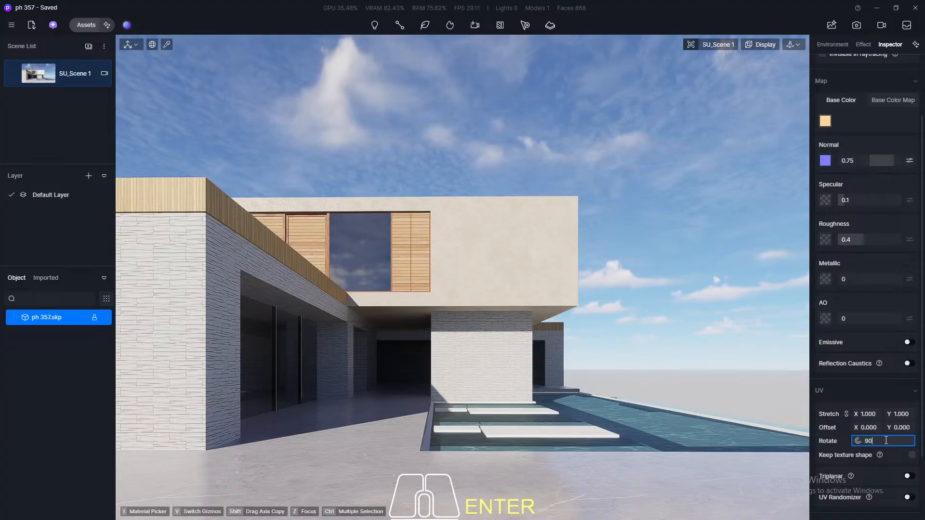
{"action": "key", "text": "Return"}
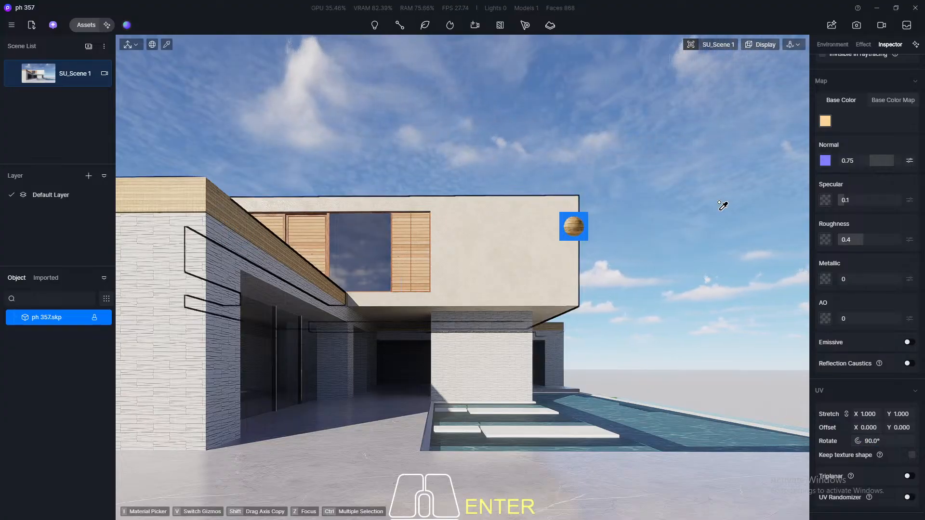
Set the UV stretch of the band's wood material to 0.5 in X and Y, and finish editing it
{"action": "left_click", "coordinate": [869, 414]}
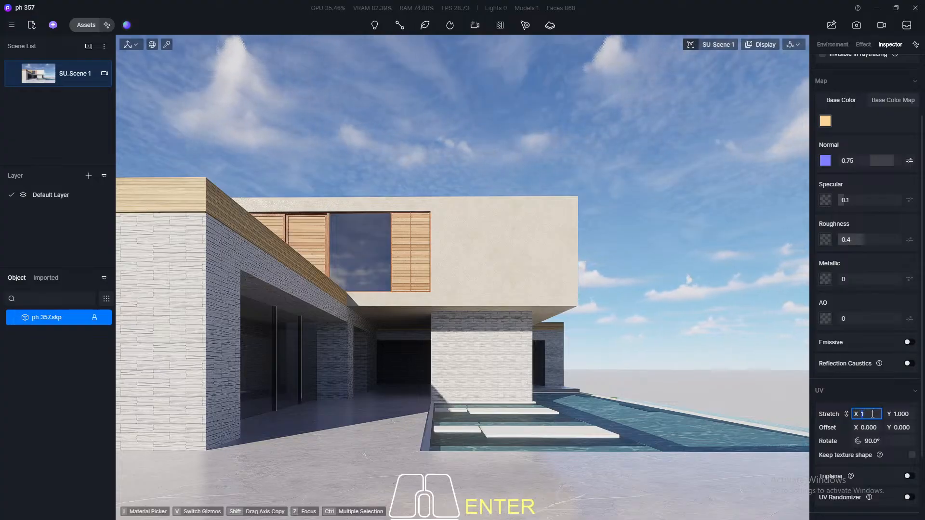
{"action": "type", "text": "0"}
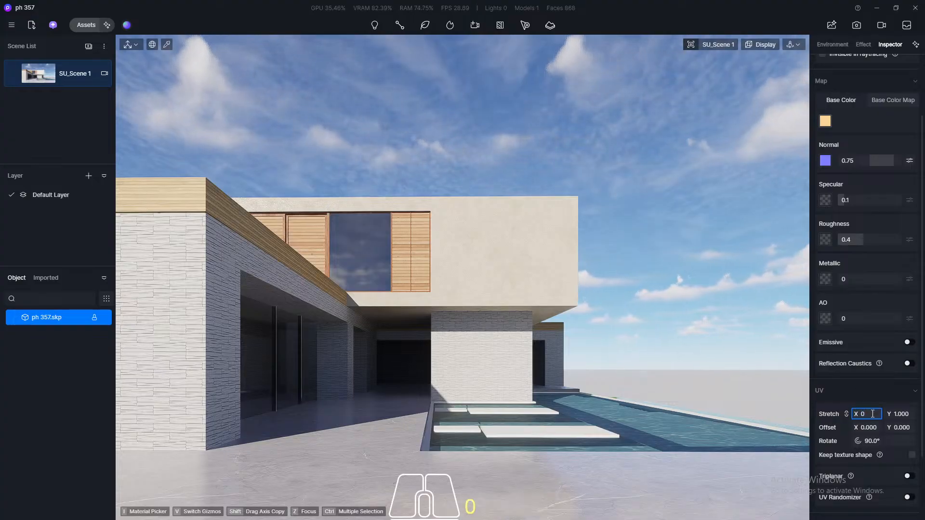
{"action": "type", "text": ".5"}
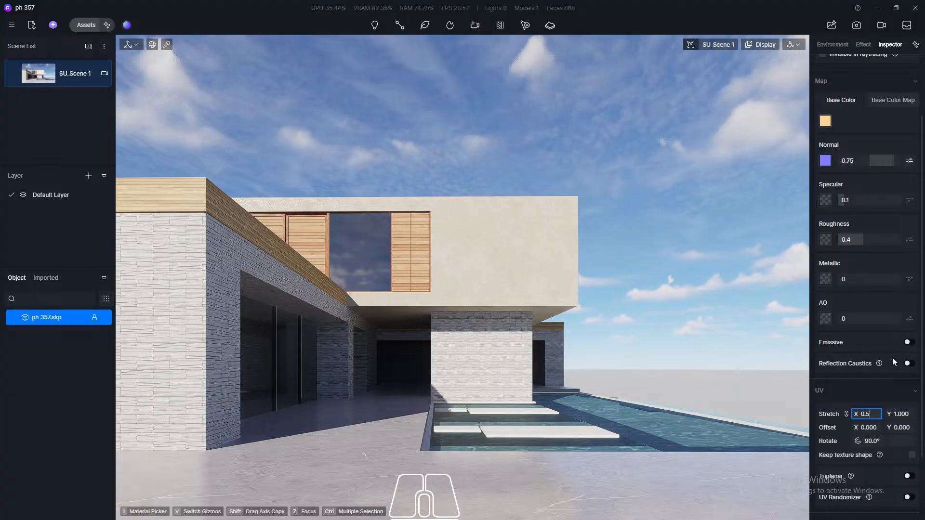
{"action": "key", "text": "Return"}
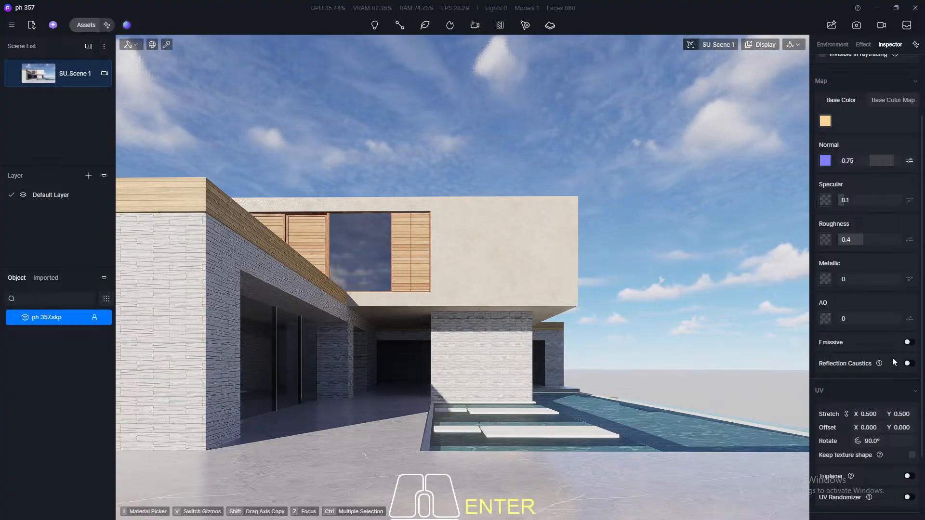
{"action": "key", "text": "Escape"}
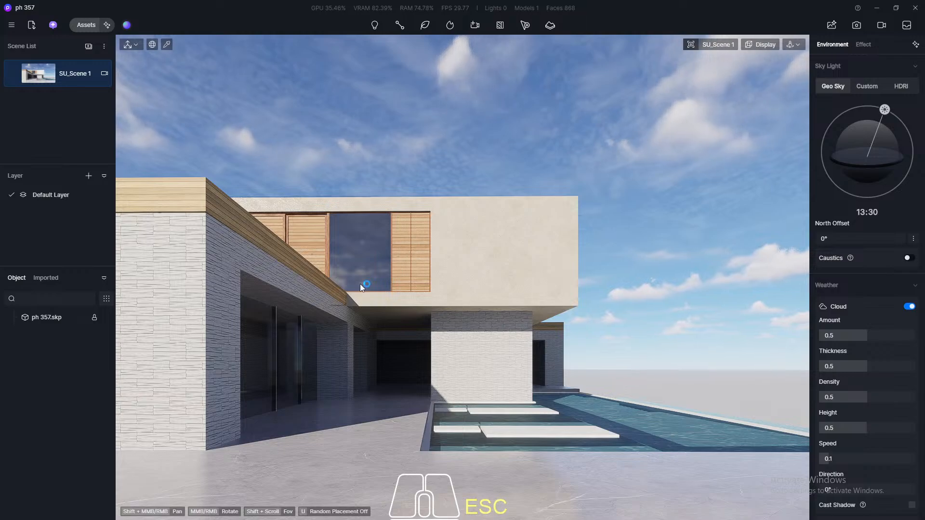
Apply Tawny Antiseptic Wood from the Wood Flooring materials to the slatted panels beside the upper-floor window
{"action": "scroll", "coordinate": [412, 257], "scroll_direction": "up", "scroll_amount": 3}
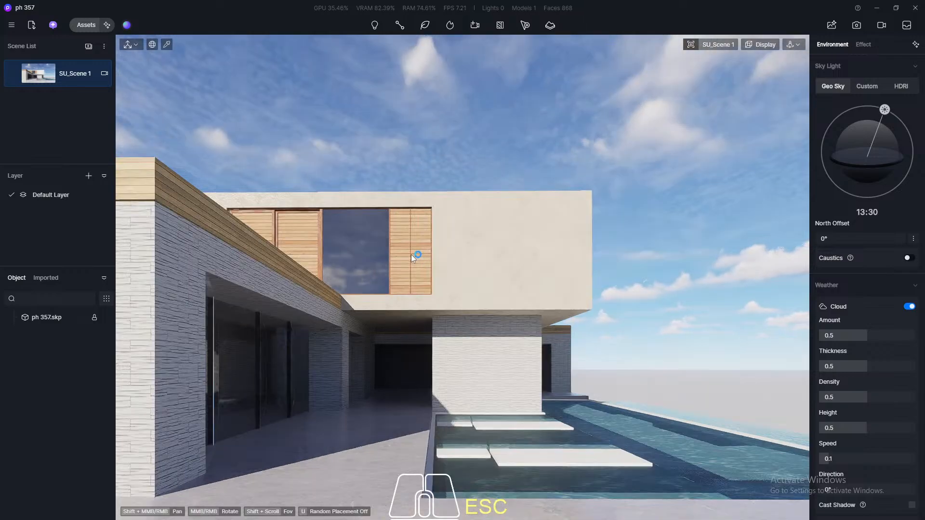
{"action": "scroll", "coordinate": [402, 259], "scroll_direction": "up", "scroll_amount": 5}
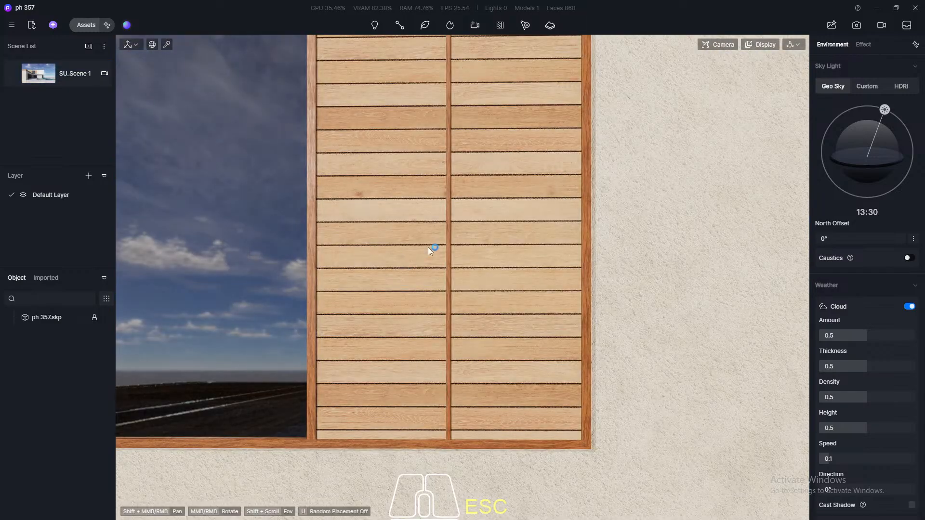
{"action": "left_click", "coordinate": [80, 28]}
{"action": "scroll", "coordinate": [282, 277], "scroll_direction": "up", "scroll_amount": 5}
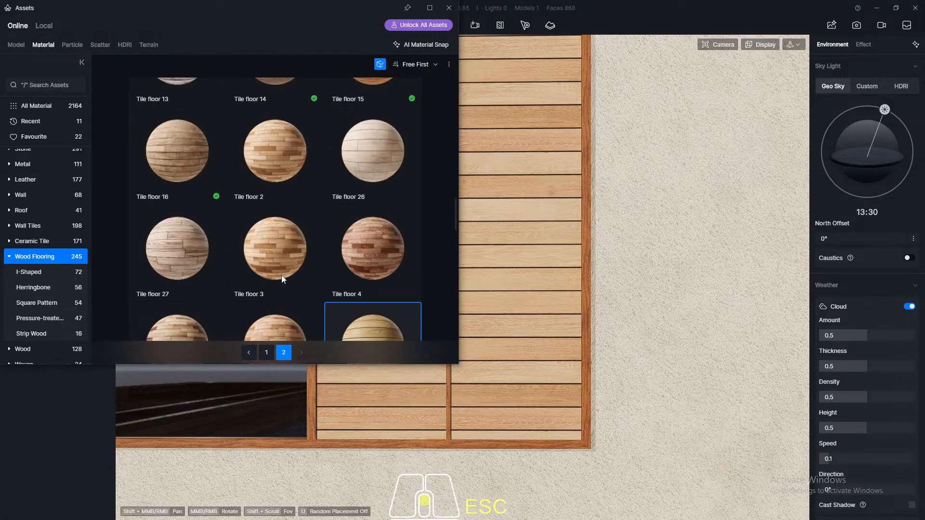
{"action": "scroll", "coordinate": [282, 276], "scroll_direction": "up", "scroll_amount": 10}
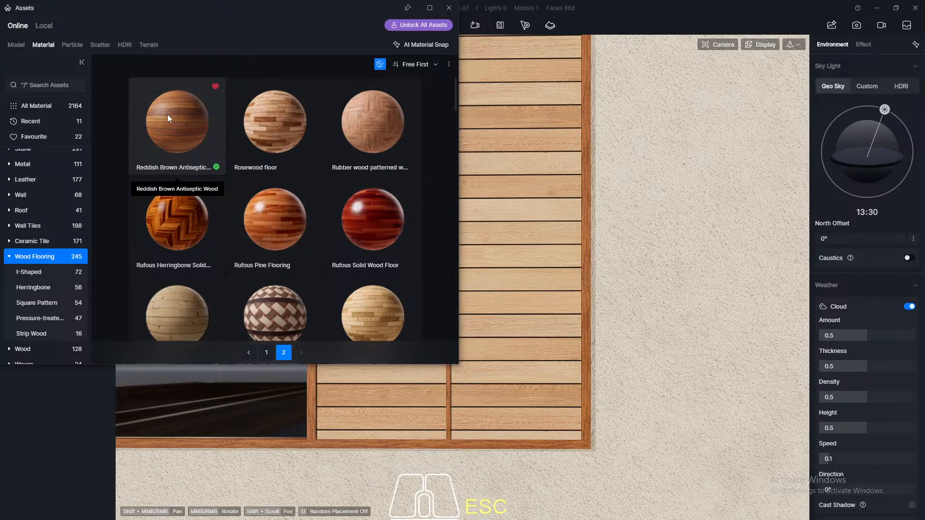
{"action": "scroll", "coordinate": [191, 153], "scroll_direction": "down", "scroll_amount": 5}
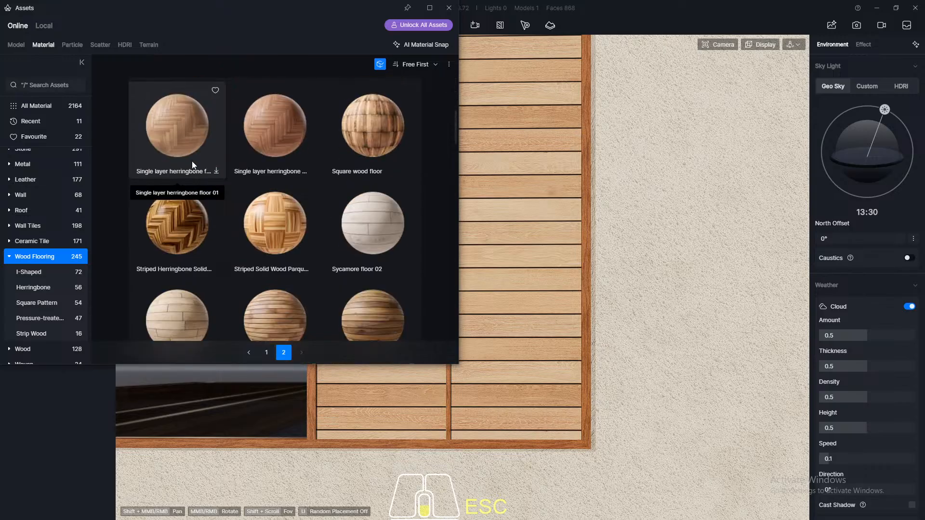
{"action": "scroll", "coordinate": [192, 161], "scroll_direction": "down", "scroll_amount": 2}
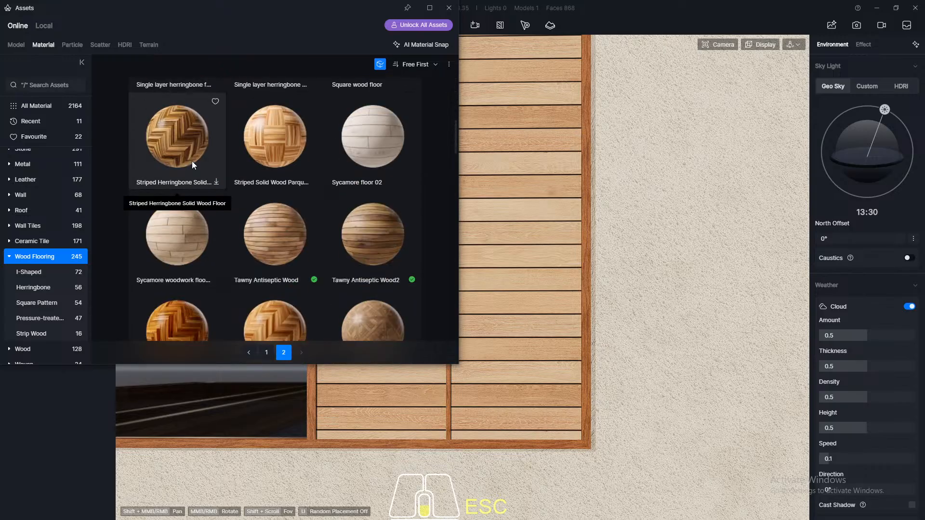
{"action": "scroll", "coordinate": [222, 194], "scroll_direction": "up", "scroll_amount": 5}
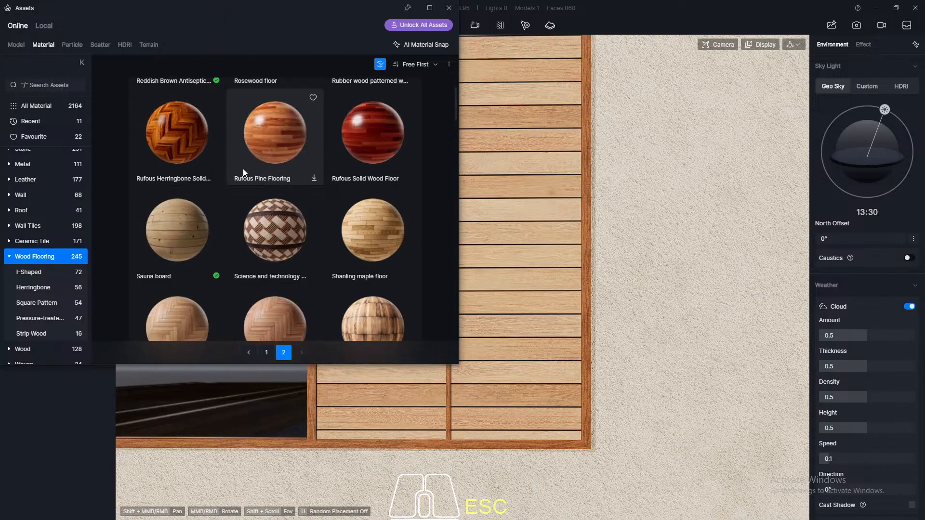
{"action": "scroll", "coordinate": [243, 171], "scroll_direction": "down", "scroll_amount": 5}
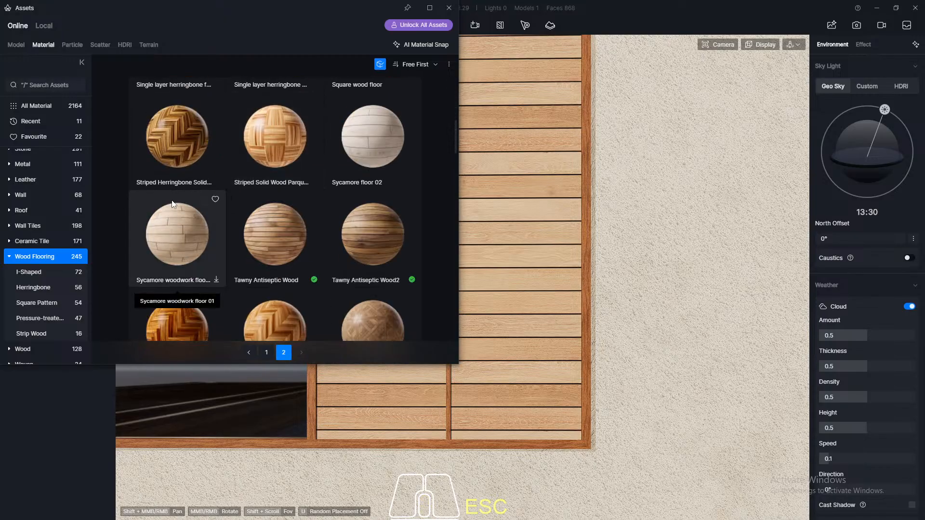
{"action": "scroll", "coordinate": [172, 203], "scroll_direction": "down", "scroll_amount": 1}
{"action": "left_click", "coordinate": [291, 211]}
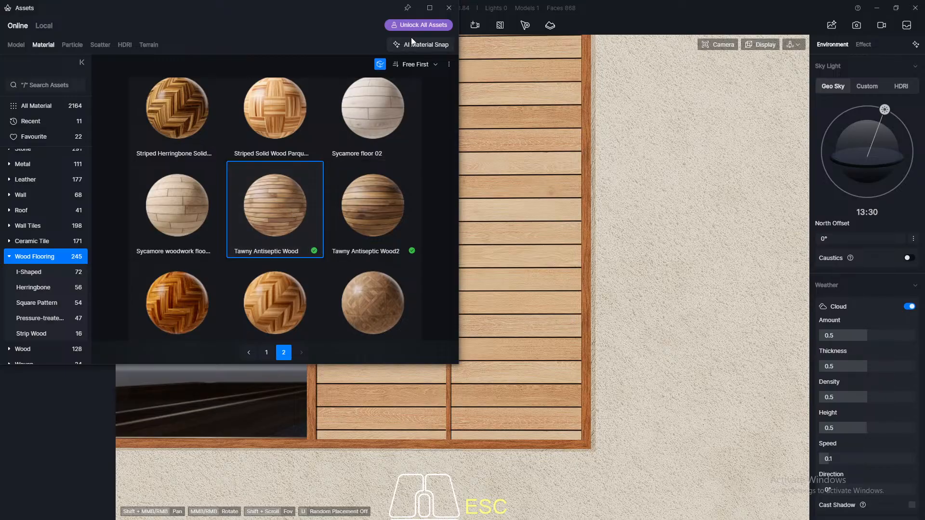
{"action": "left_click", "coordinate": [448, 8]}
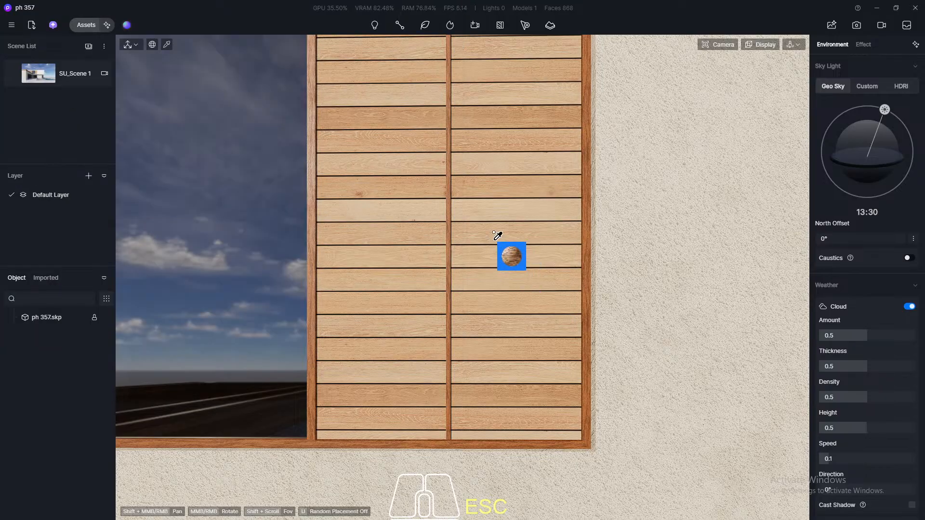
{"action": "scroll", "coordinate": [552, 345], "scroll_direction": "down", "scroll_amount": 6}
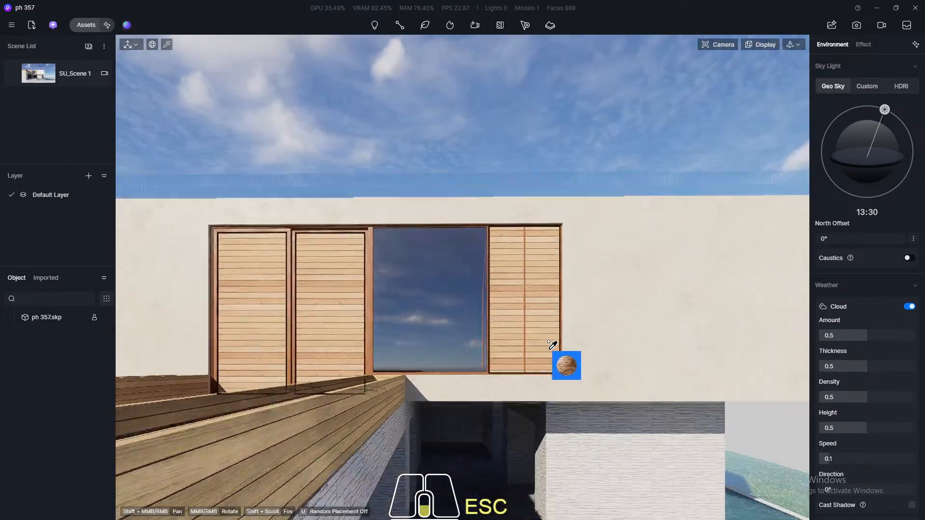
{"action": "scroll", "coordinate": [554, 346], "scroll_direction": "up", "scroll_amount": 8}
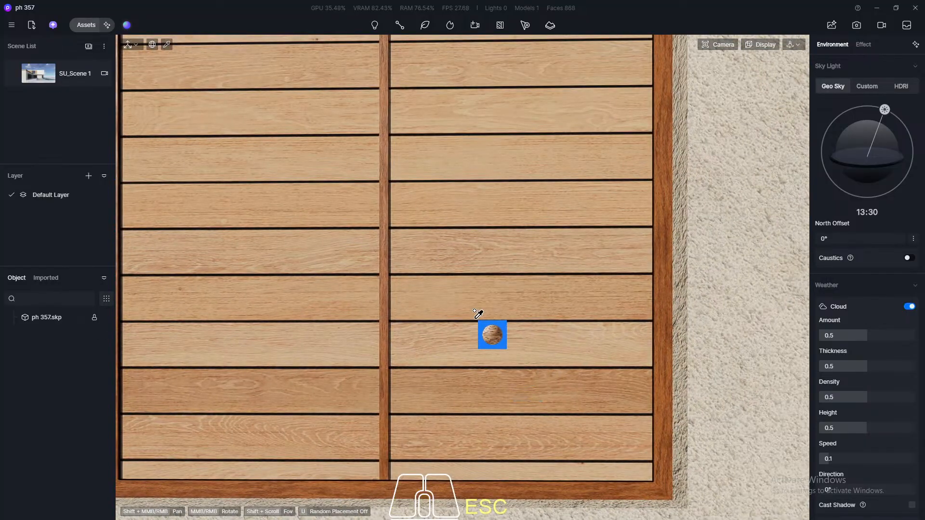
{"action": "left_click", "coordinate": [477, 314]}
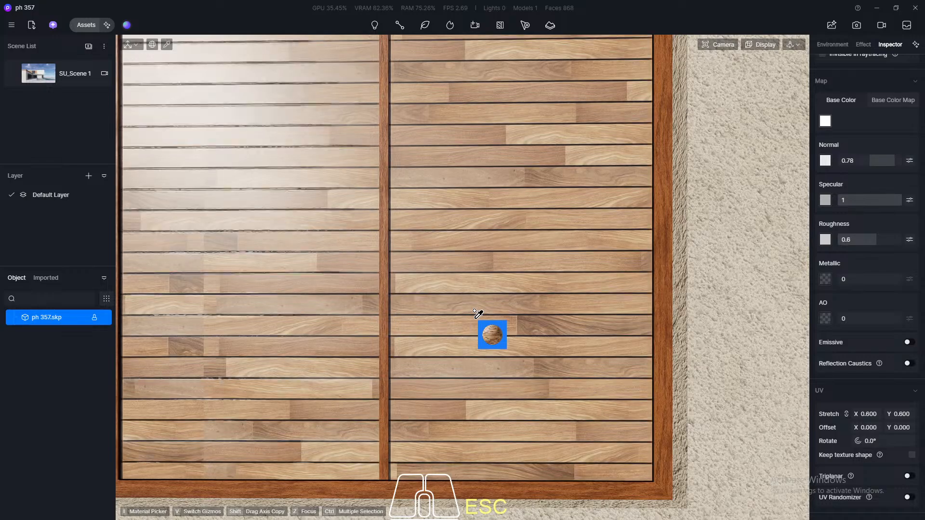
Set the UV stretch of the upper-floor panels' Tawny Antiseptic Wood to 0.3 in X and Y
{"action": "scroll", "coordinate": [448, 380], "scroll_direction": "down", "scroll_amount": 5}
{"action": "scroll", "coordinate": [440, 383], "scroll_direction": "down", "scroll_amount": 3}
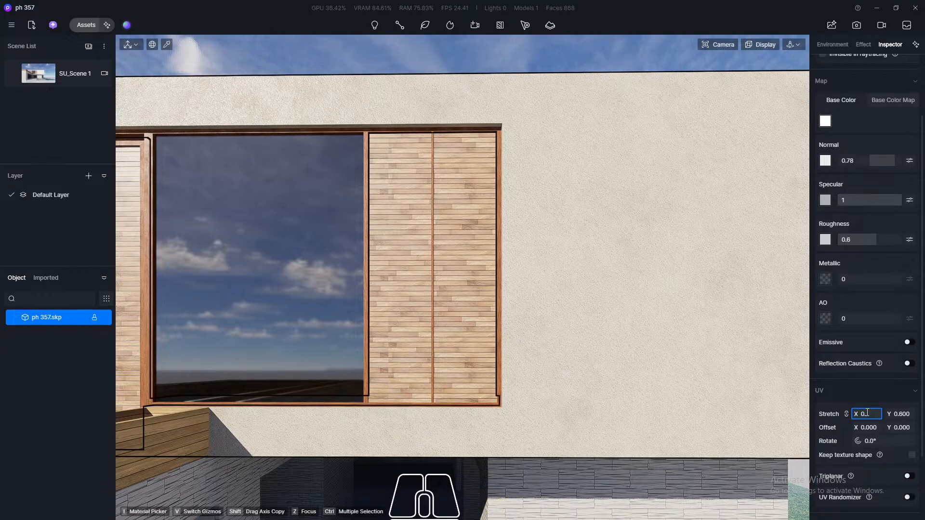
{"action": "key", "text": "Return"}
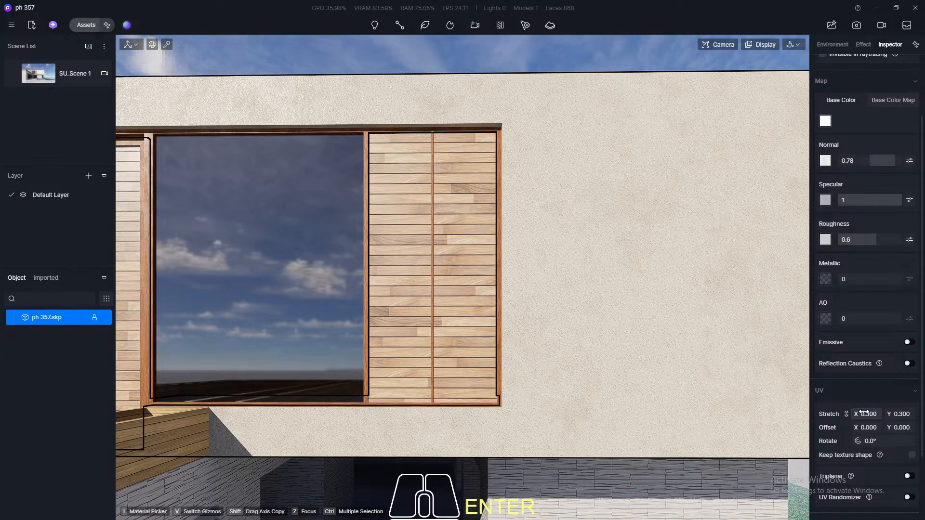
Undo the Tawny Antiseptic Wood applied to the slatted panels beside the upper-floor window
{"action": "scroll", "coordinate": [392, 268], "scroll_direction": "down", "scroll_amount": 5}
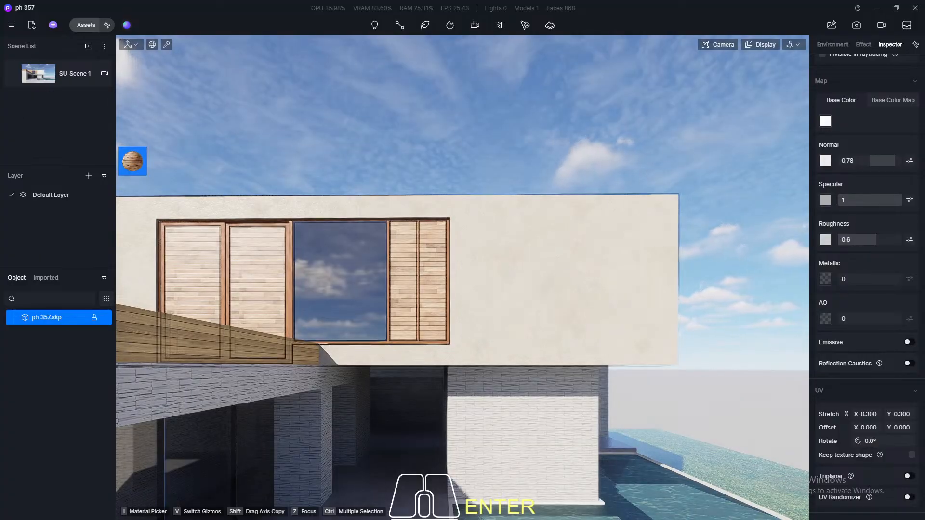
{"action": "left_click", "coordinate": [72, 74]}
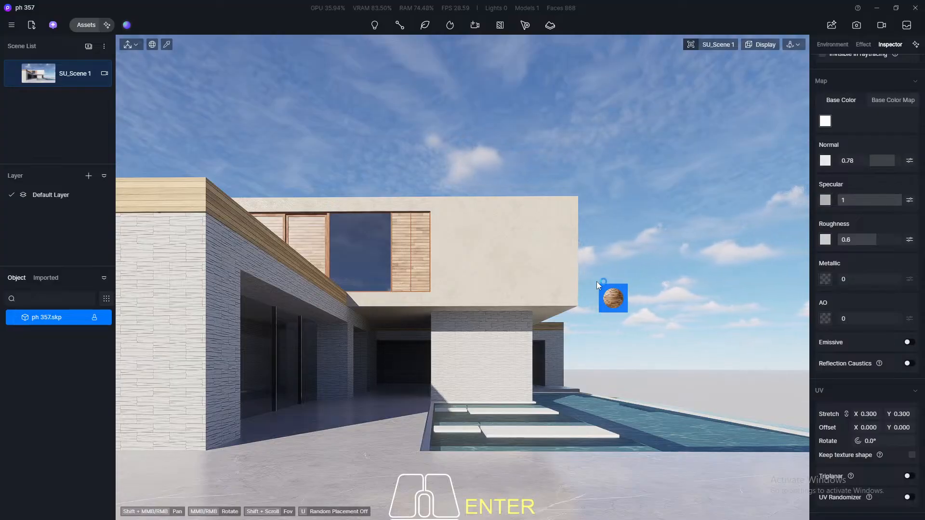
{"action": "key", "text": "Escape"}
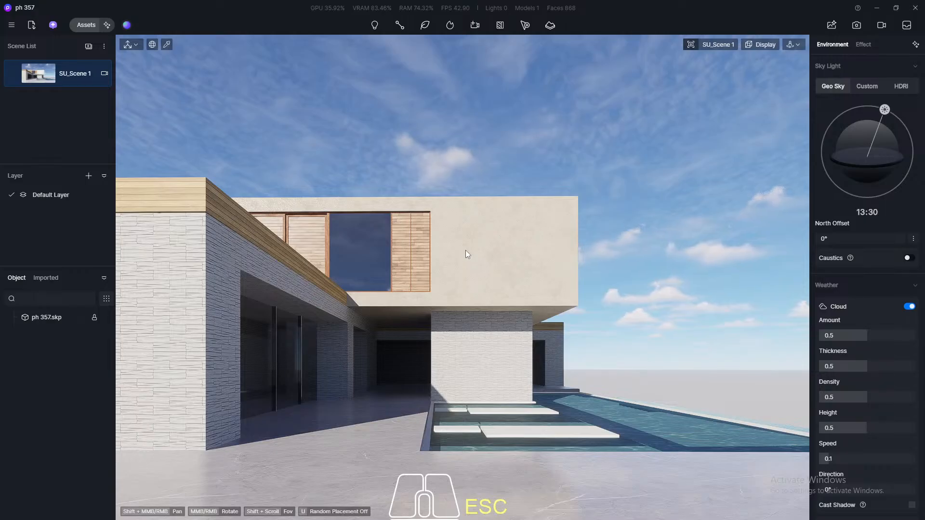
{"action": "key", "text": "ctrl+z"}
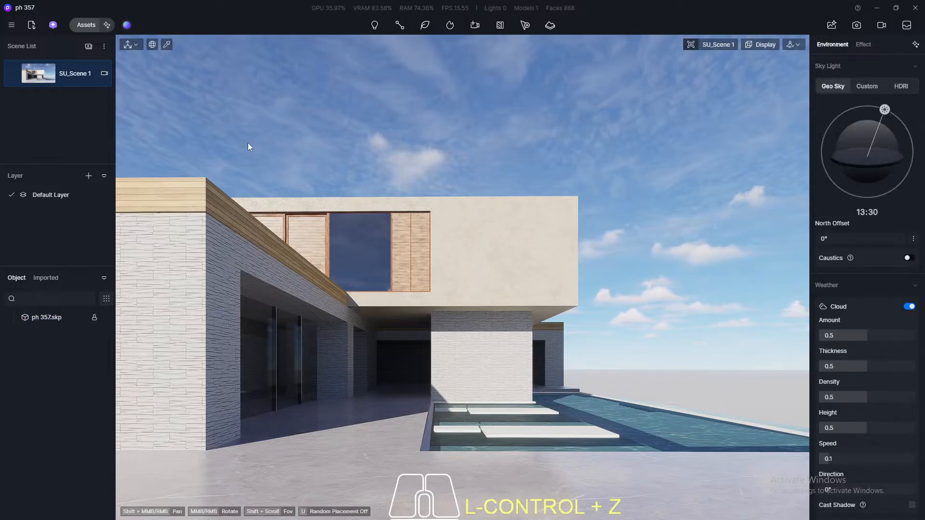
{"action": "key", "text": "Escape"}
Examine the material settings of the upper-floor slatted panels and the window's wood frame, and return to the SU_Scene 1 view
{"action": "scroll", "coordinate": [410, 254], "scroll_direction": "up", "scroll_amount": 3}
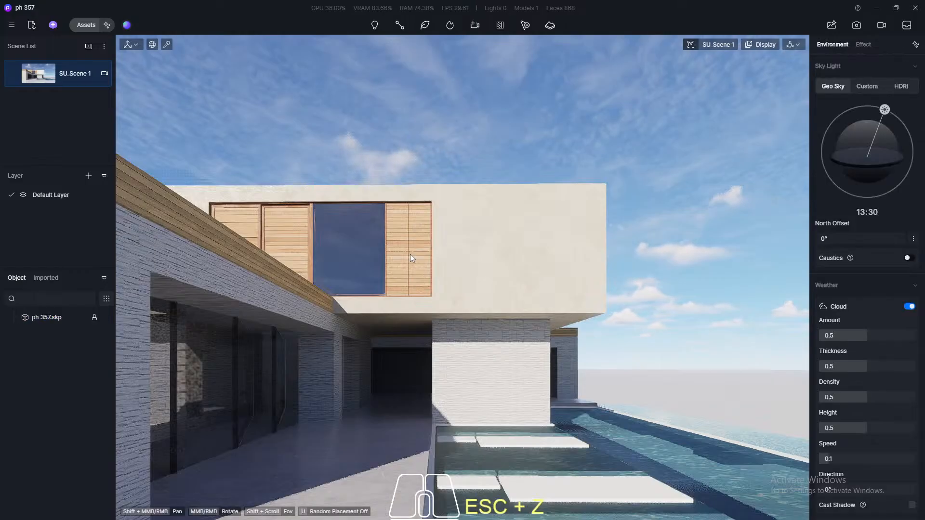
{"action": "scroll", "coordinate": [409, 253], "scroll_direction": "up", "scroll_amount": 5}
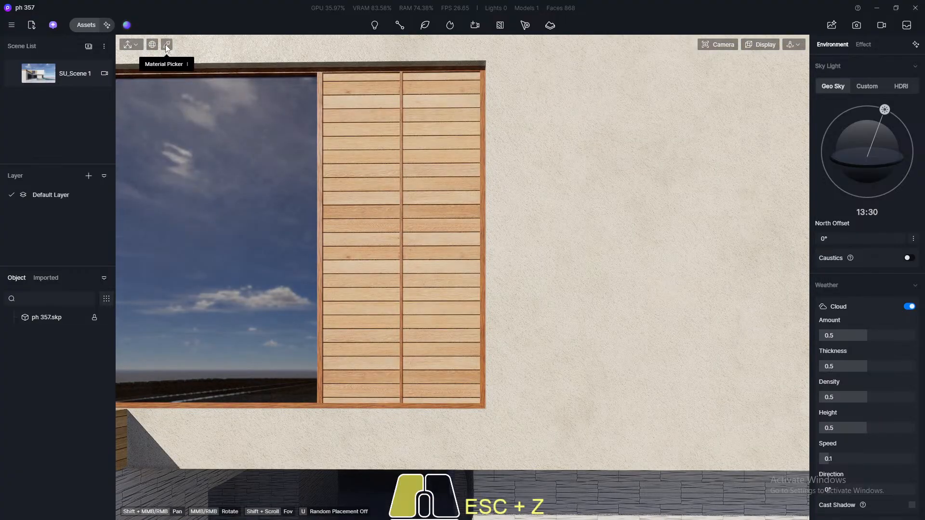
{"action": "left_click", "coordinate": [357, 175]}
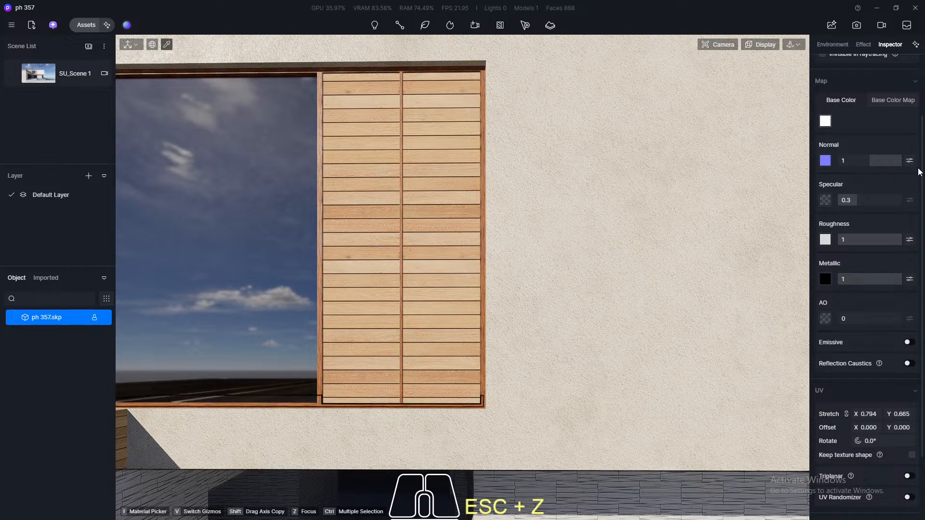
{"action": "scroll", "coordinate": [923, 175], "scroll_direction": "down", "scroll_amount": 2}
{"action": "scroll", "coordinate": [923, 174], "scroll_direction": "up", "scroll_amount": 4}
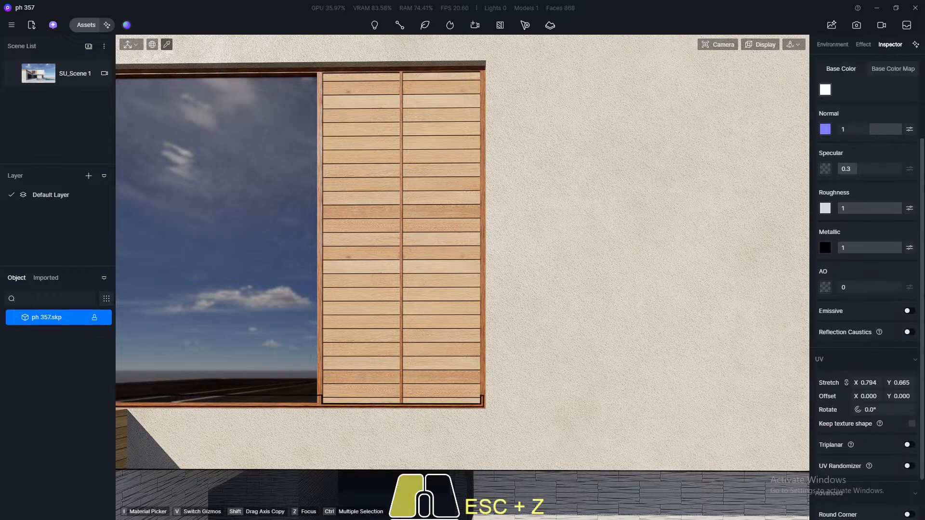
{"action": "left_click_drag", "start_coordinate": [922, 175], "coordinate": [922, 170]}
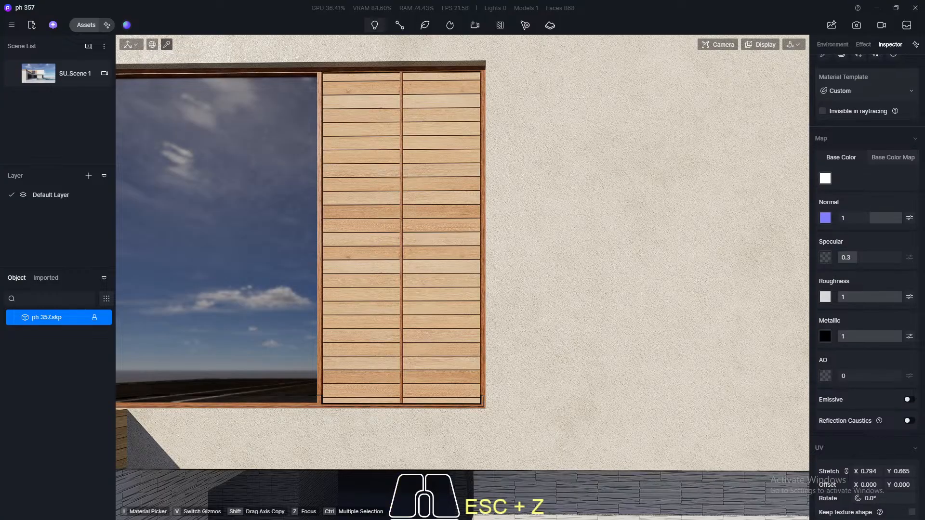
{"action": "scroll", "coordinate": [462, 101], "scroll_direction": "up", "scroll_amount": 5}
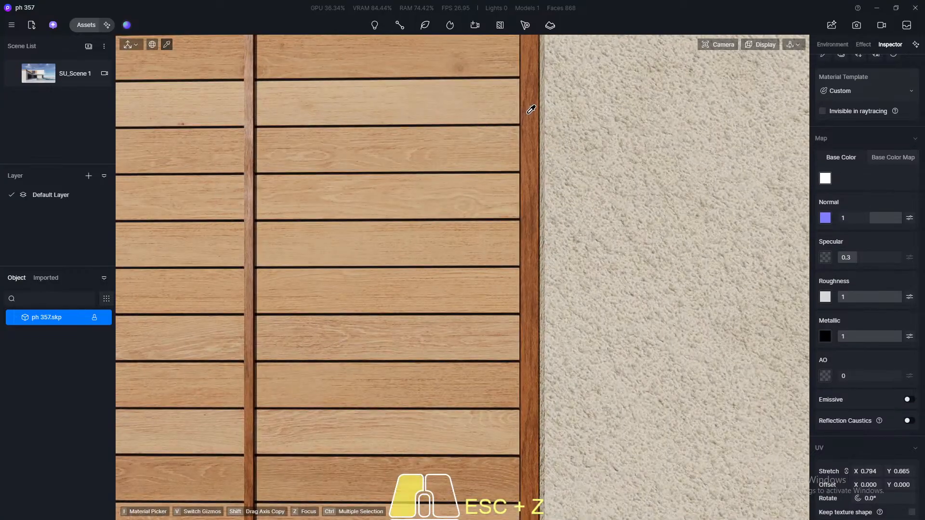
{"action": "left_click", "coordinate": [532, 110]}
{"action": "scroll", "coordinate": [532, 163], "scroll_direction": "down", "scroll_amount": 10}
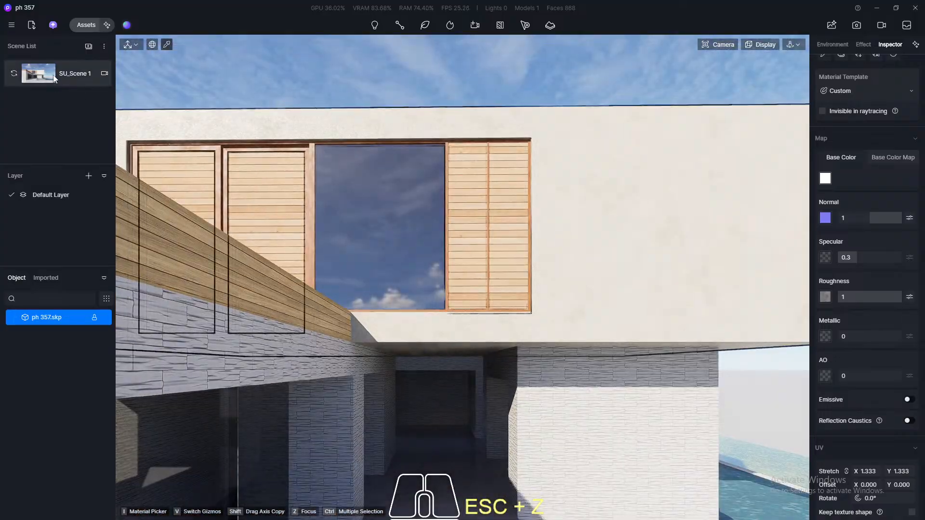
{"action": "left_click", "coordinate": [33, 71]}
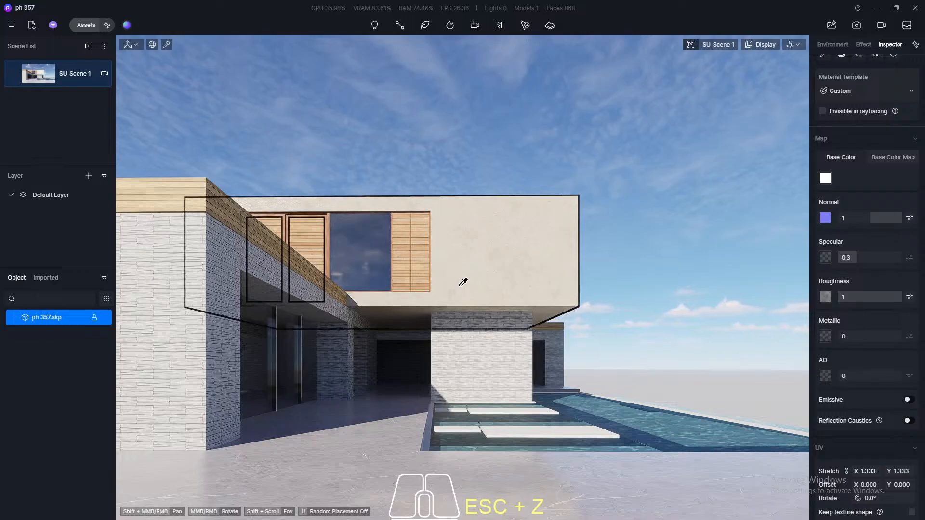
{"action": "key", "text": "Escape"}
Find Outdoor lounger 01 among the Outdoor Furniture models in the asset library and load it for placement
{"action": "left_click", "coordinate": [81, 25]}
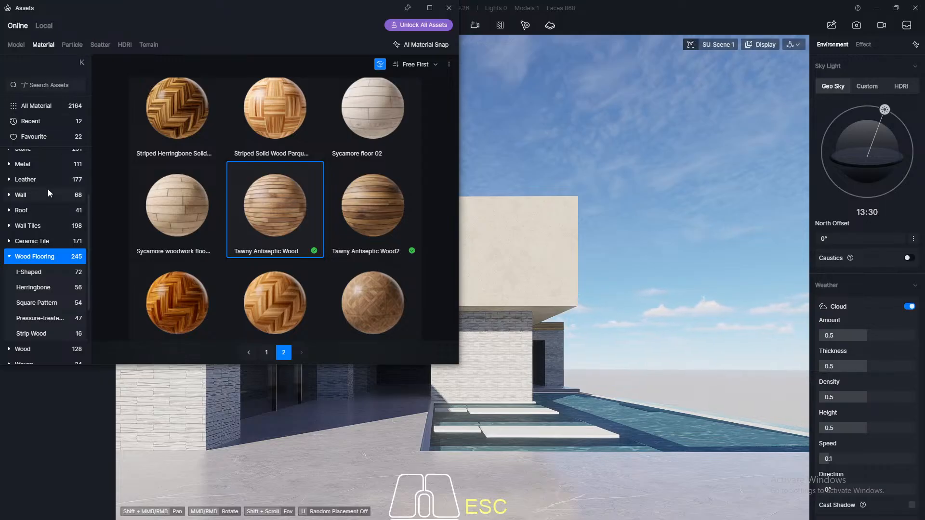
{"action": "scroll", "coordinate": [48, 189], "scroll_direction": "down", "scroll_amount": 2}
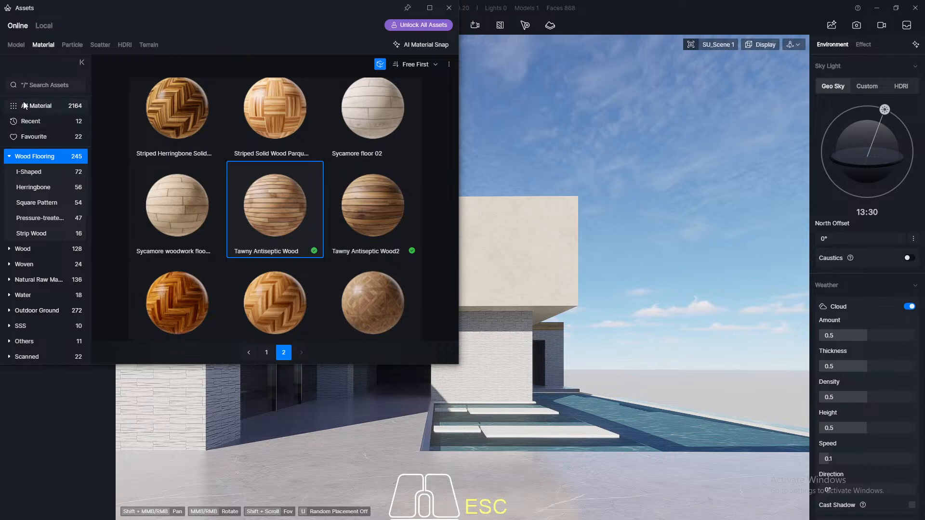
{"action": "left_click", "coordinate": [15, 45]}
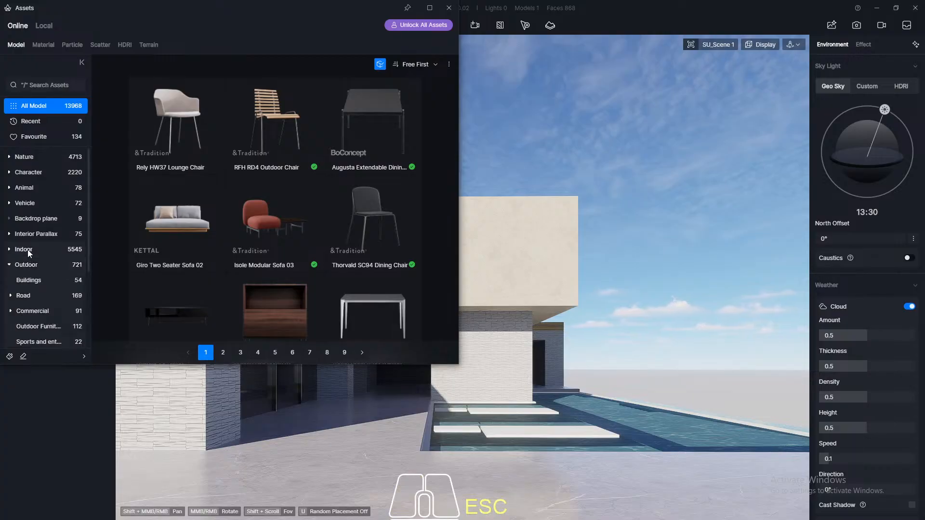
{"action": "left_click", "coordinate": [28, 266]}
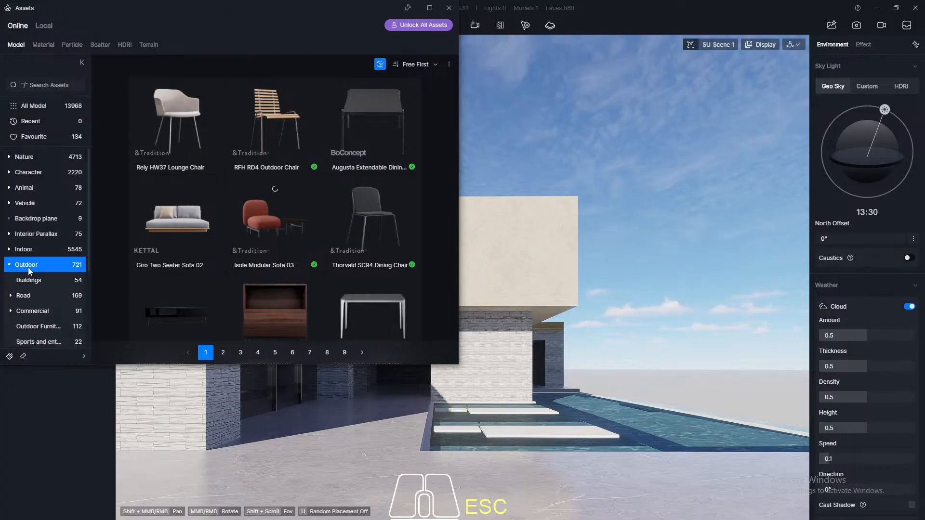
{"action": "left_click", "coordinate": [39, 326]}
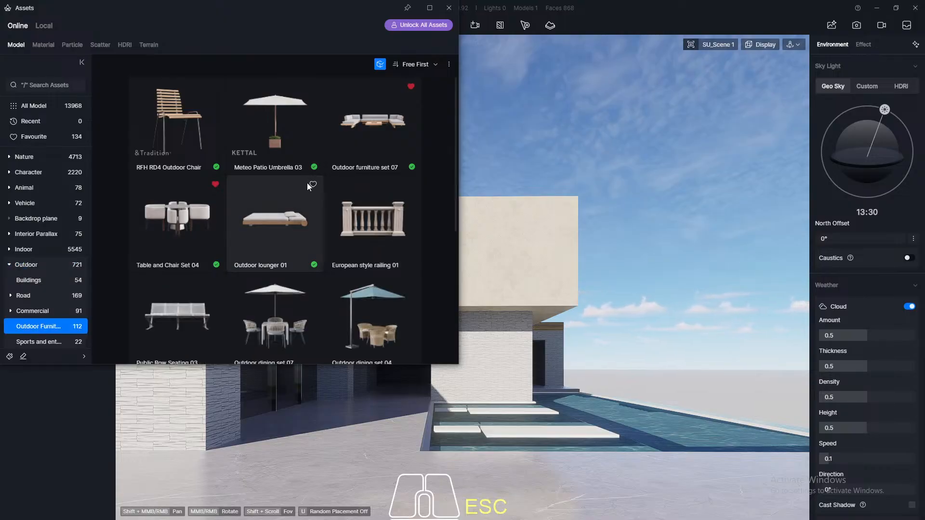
{"action": "scroll", "coordinate": [308, 184], "scroll_direction": "down", "scroll_amount": 5}
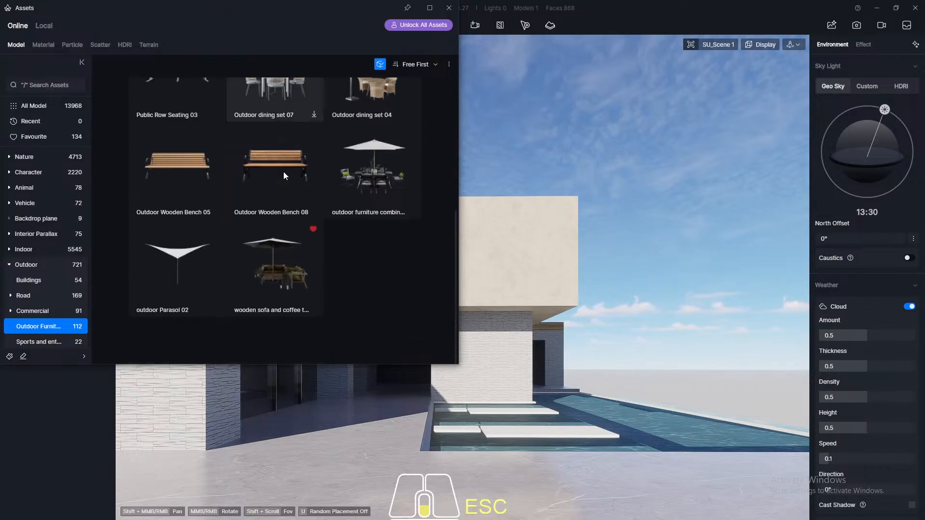
{"action": "scroll", "coordinate": [284, 172], "scroll_direction": "up", "scroll_amount": 4}
{"action": "scroll", "coordinate": [283, 172], "scroll_direction": "up", "scroll_amount": 1}
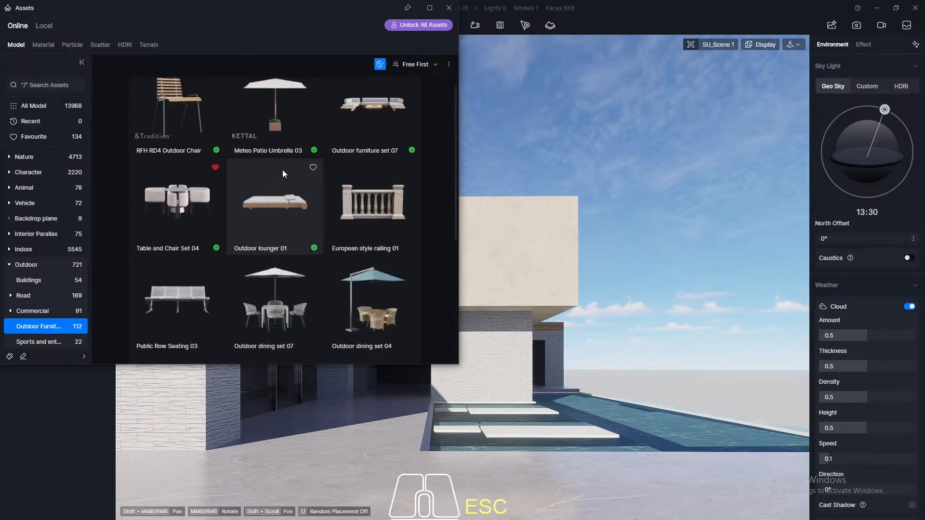
{"action": "left_click", "coordinate": [283, 212]}
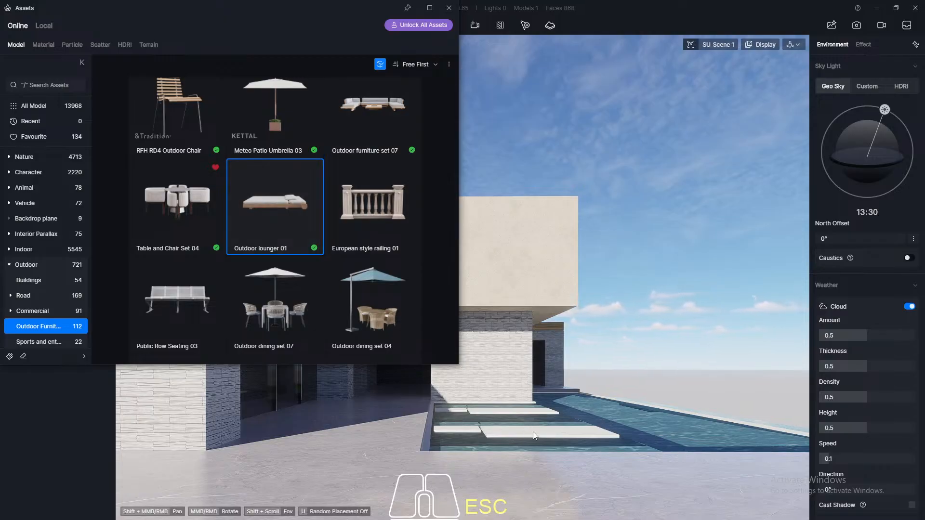
{"action": "left_click", "coordinate": [269, 198]}
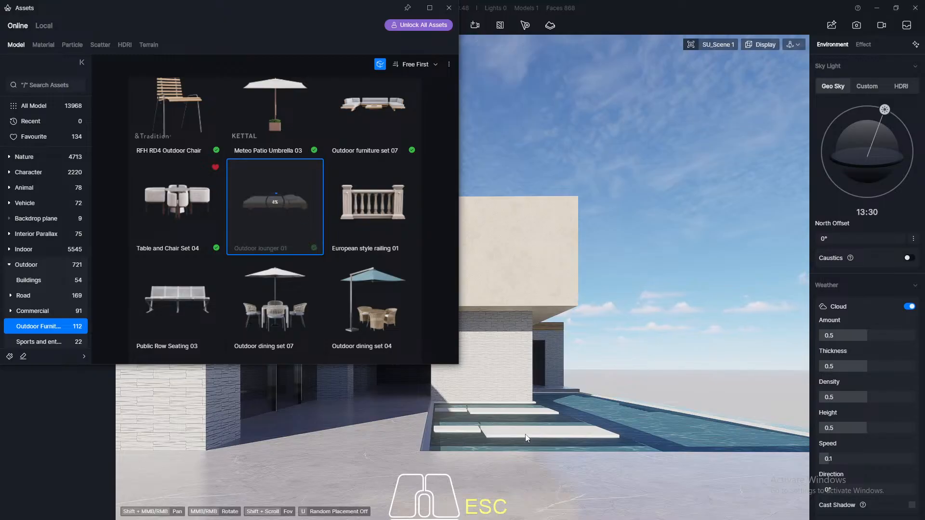
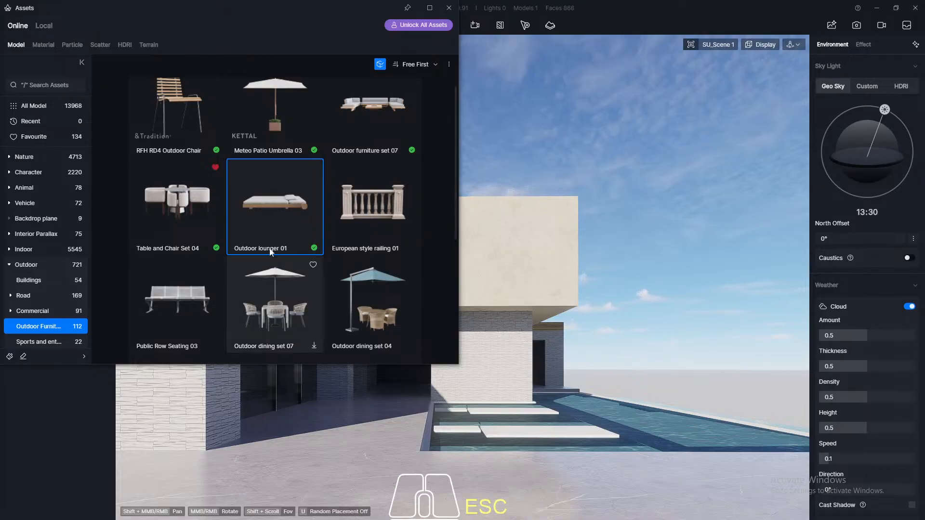
{"action": "left_click", "coordinate": [261, 209]}
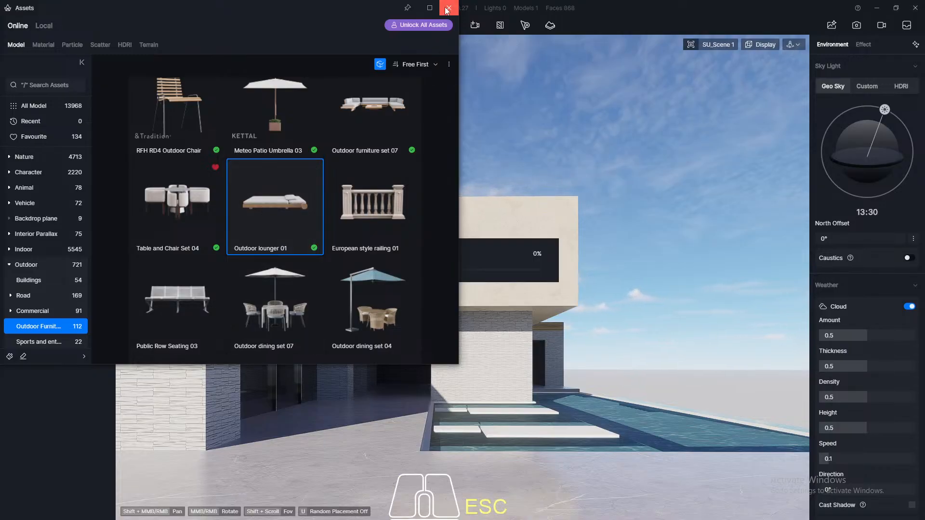
Place the lounger at the nearer white slab in the pool and rotate it to 270° about Z
{"action": "left_click", "coordinate": [447, 8]}
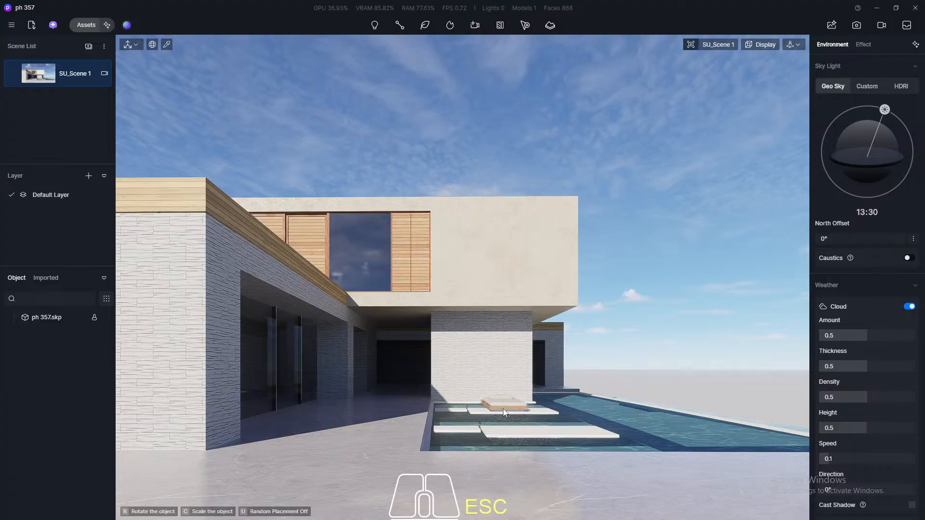
{"action": "scroll", "coordinate": [523, 426], "scroll_direction": "up", "scroll_amount": 2}
{"action": "scroll", "coordinate": [522, 423], "scroll_direction": "up", "scroll_amount": 1}
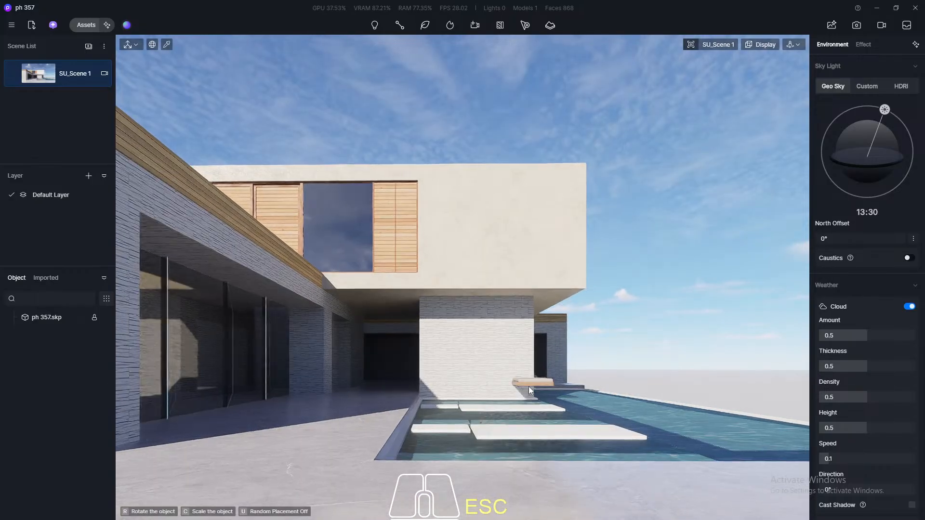
{"action": "left_click", "coordinate": [512, 434]}
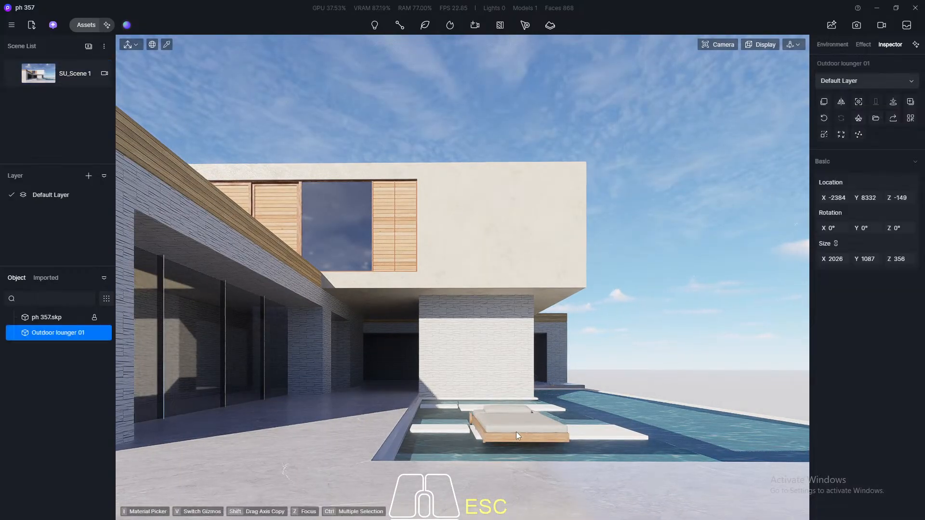
{"action": "left_click", "coordinate": [492, 441]}
{"action": "left_click_drag", "start_coordinate": [492, 441], "coordinate": [540, 439]}
Exit two-point perspective and move the lounger fully onto the nearer pool slab, at X -1958 and Y 8962
{"action": "scroll", "coordinate": [555, 369], "scroll_direction": "up", "scroll_amount": 2}
{"action": "middle_click_drag", "start_coordinate": [555, 370], "coordinate": [543, 363]}
{"action": "scroll", "coordinate": [585, 270], "scroll_direction": "down", "scroll_amount": 3}
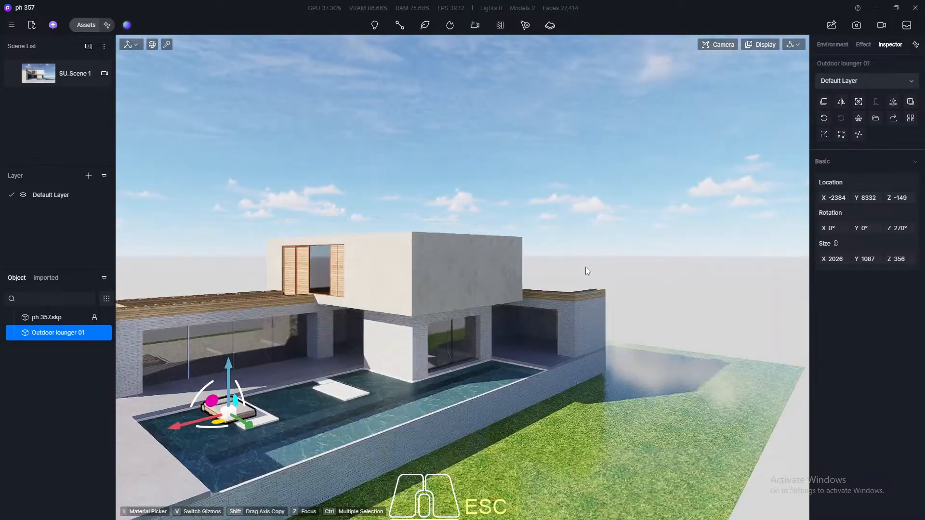
{"action": "scroll", "coordinate": [230, 350], "scroll_direction": "up", "scroll_amount": 5}
{"action": "middle_click_drag", "start_coordinate": [232, 345], "coordinate": [313, 270], "text": "shift"}
{"action": "key", "text": "F8"}
{"action": "scroll", "coordinate": [313, 270], "scroll_direction": "up", "scroll_amount": 8}
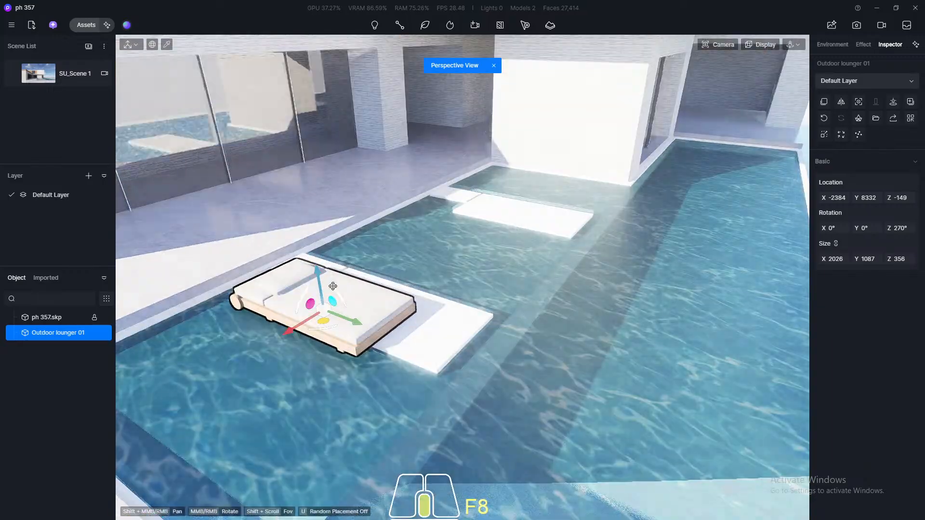
{"action": "scroll", "coordinate": [333, 286], "scroll_direction": "up", "scroll_amount": 6}
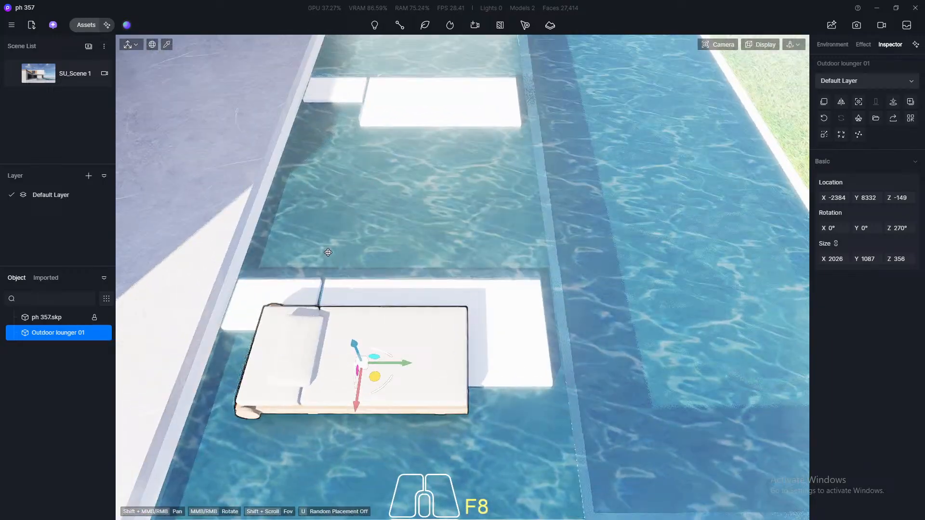
{"action": "middle_click_drag", "start_coordinate": [328, 252], "coordinate": [334, 264]}
{"action": "left_click_drag", "start_coordinate": [365, 410], "coordinate": [373, 361]}
{"action": "left_click_drag", "start_coordinate": [407, 323], "coordinate": [470, 328]}
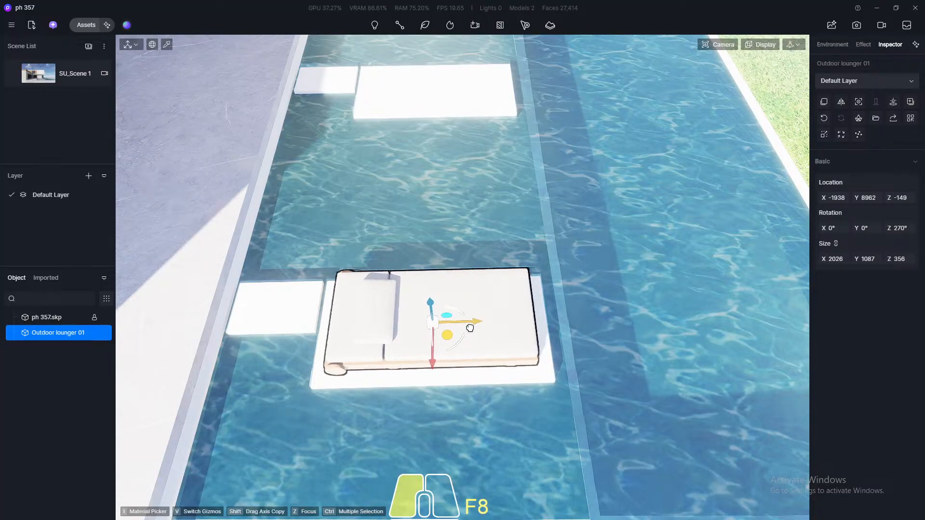
{"action": "left_click_drag", "start_coordinate": [430, 366], "coordinate": [429, 367]}
{"action": "scroll", "coordinate": [325, 386], "scroll_direction": "up", "scroll_amount": 12}
{"action": "scroll", "coordinate": [387, 308], "scroll_direction": "down", "scroll_amount": 10}
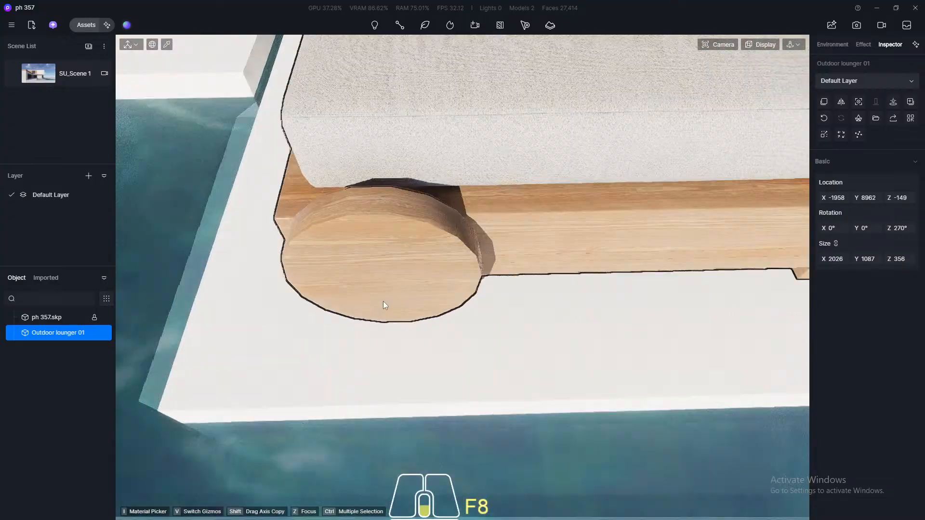
{"action": "scroll", "coordinate": [396, 297], "scroll_direction": "down", "scroll_amount": 8}
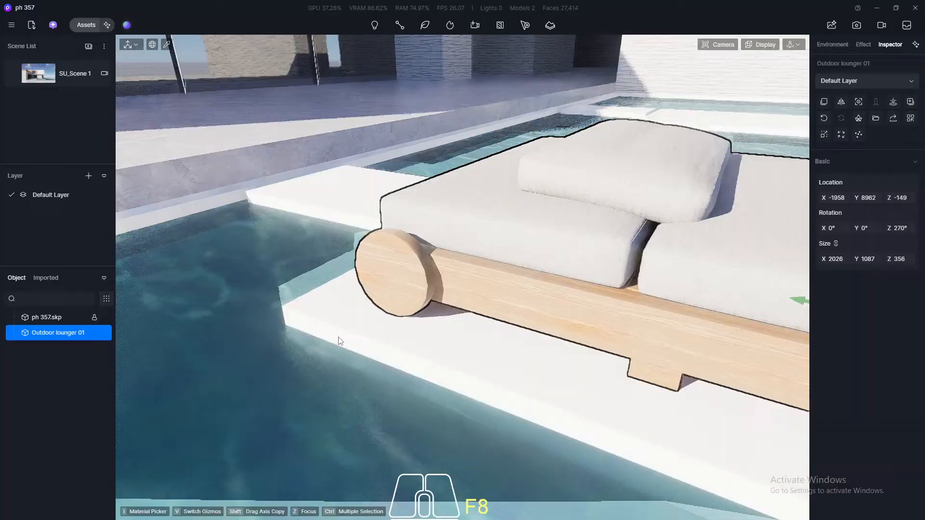
{"action": "scroll", "coordinate": [339, 341], "scroll_direction": "down", "scroll_amount": 12}
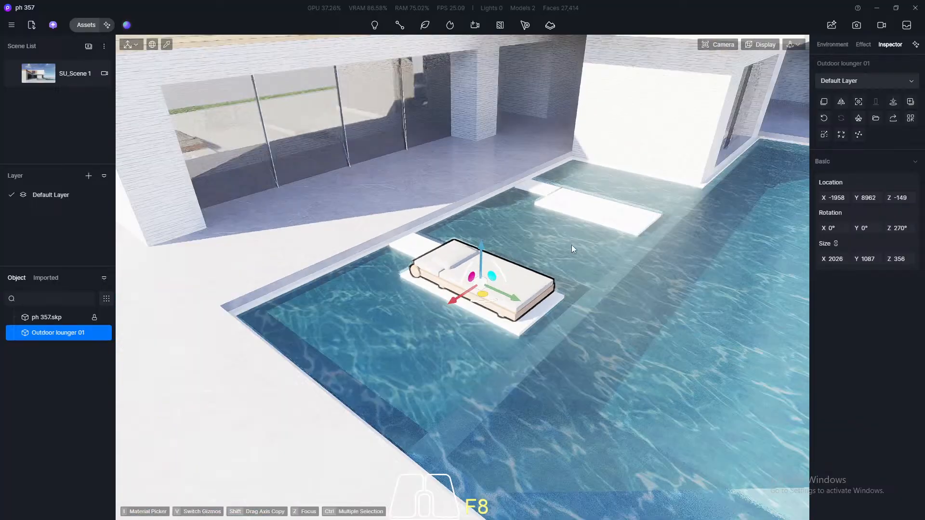
Copy the lounger along the X axis onto the farther pool slab, at X 2012, and return to the SU_Scene 1 view
{"action": "right_click_drag", "start_coordinate": [571, 244], "coordinate": [549, 238]}
{"action": "left_click_drag", "start_coordinate": [418, 273], "coordinate": [611, 222], "text": "shift"}
{"action": "left_click", "coordinate": [49, 65]}
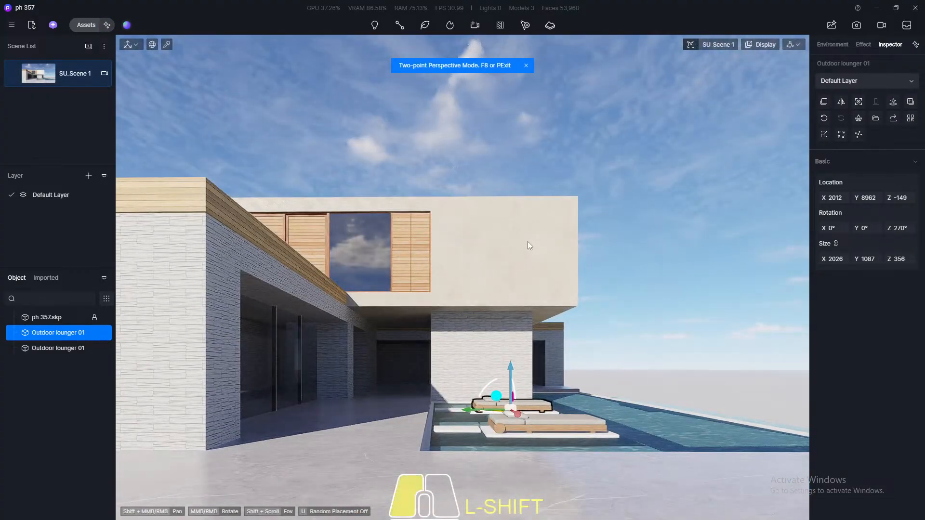
{"action": "left_click", "coordinate": [527, 241]}
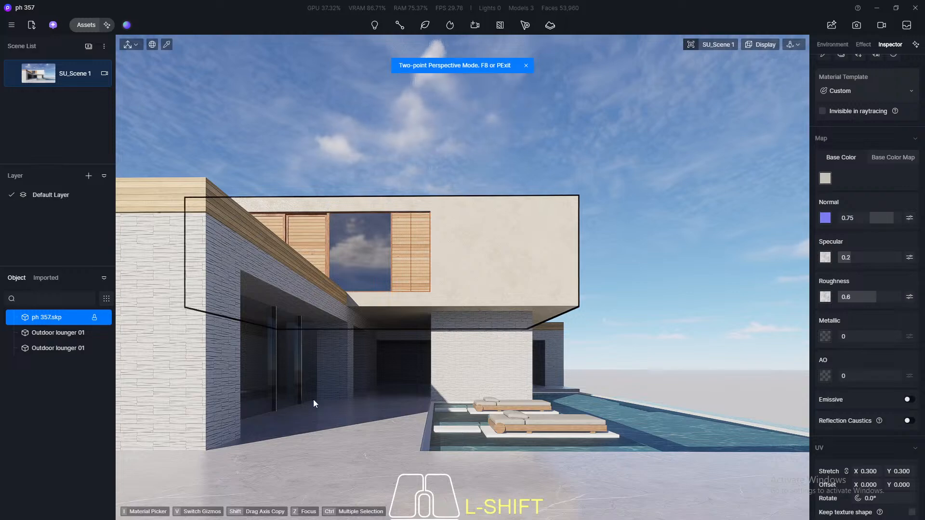
Open the asset library and display the Furniture models of the Indoor category
{"action": "left_click", "coordinate": [83, 25]}
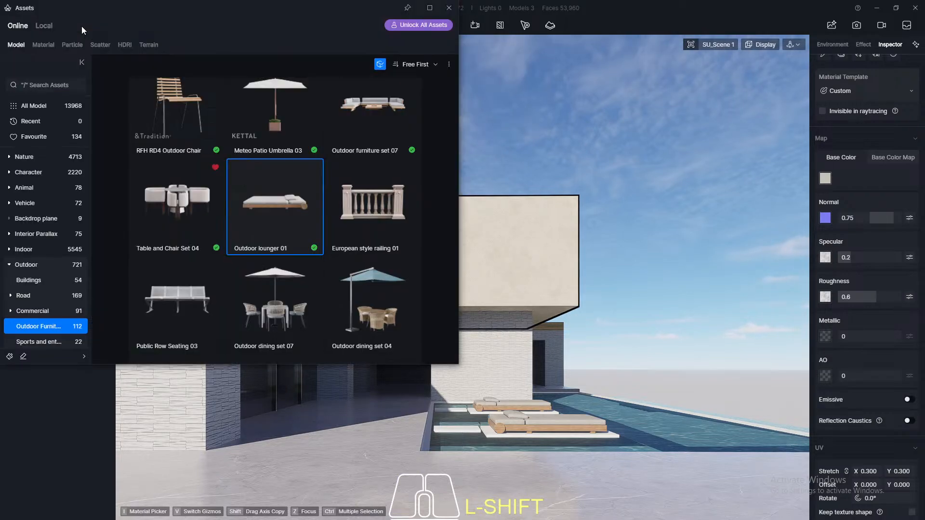
{"action": "scroll", "coordinate": [266, 231], "scroll_direction": "down", "scroll_amount": 3}
{"action": "scroll", "coordinate": [266, 231], "scroll_direction": "down", "scroll_amount": 3}
{"action": "scroll", "coordinate": [268, 228], "scroll_direction": "up", "scroll_amount": 5}
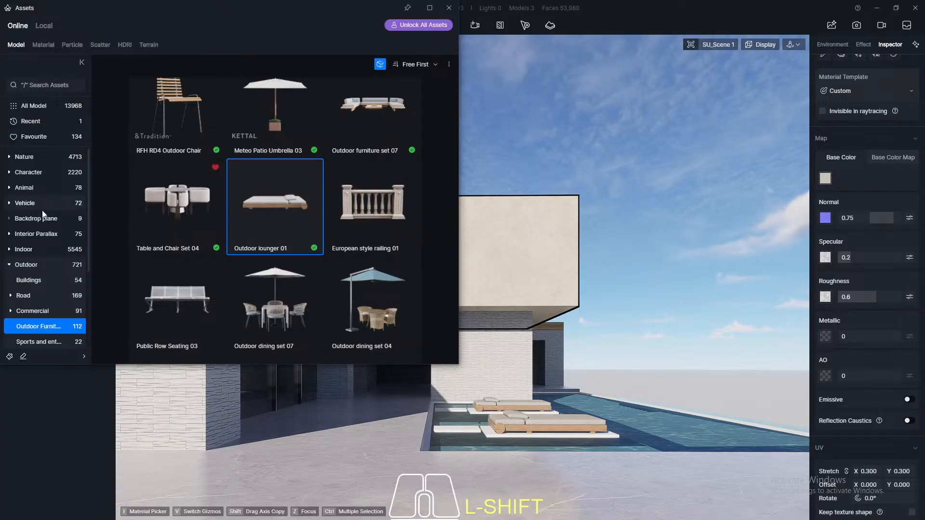
{"action": "left_click", "coordinate": [9, 266]}
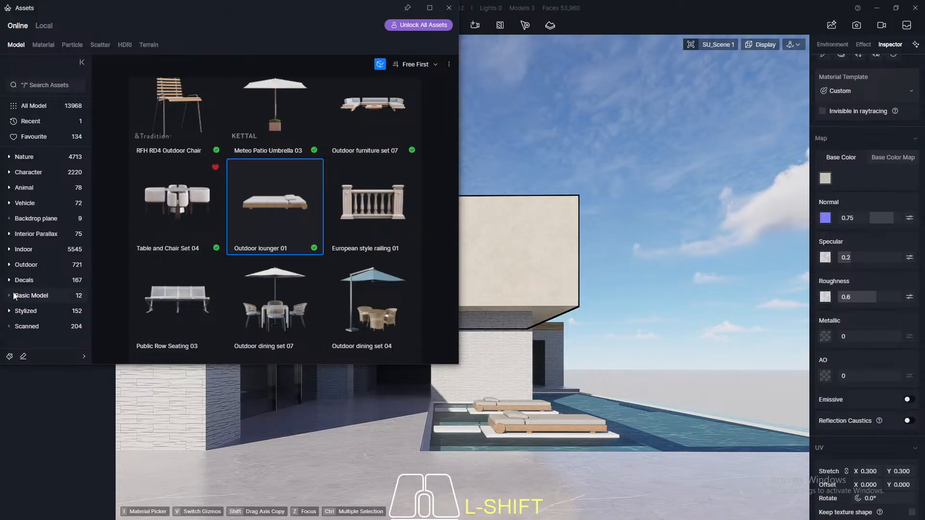
{"action": "left_click", "coordinate": [26, 250]}
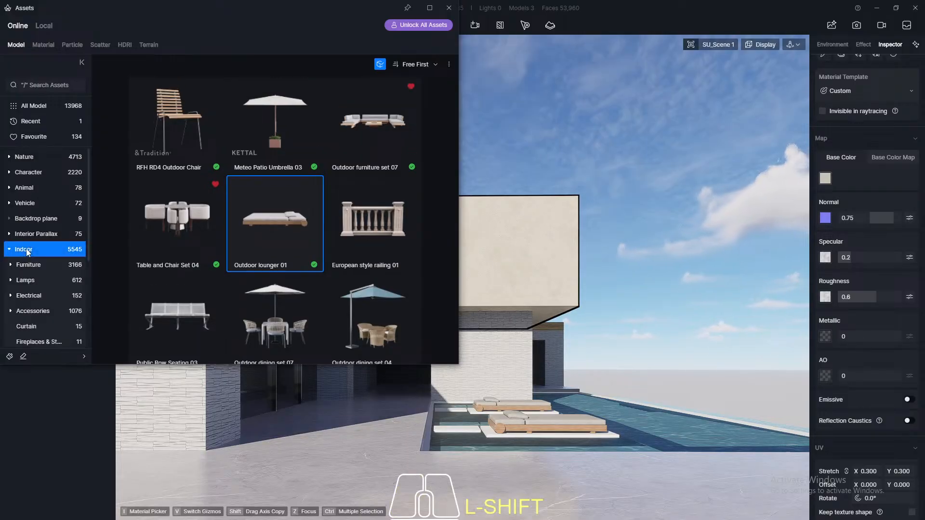
{"action": "left_click", "coordinate": [25, 265]}
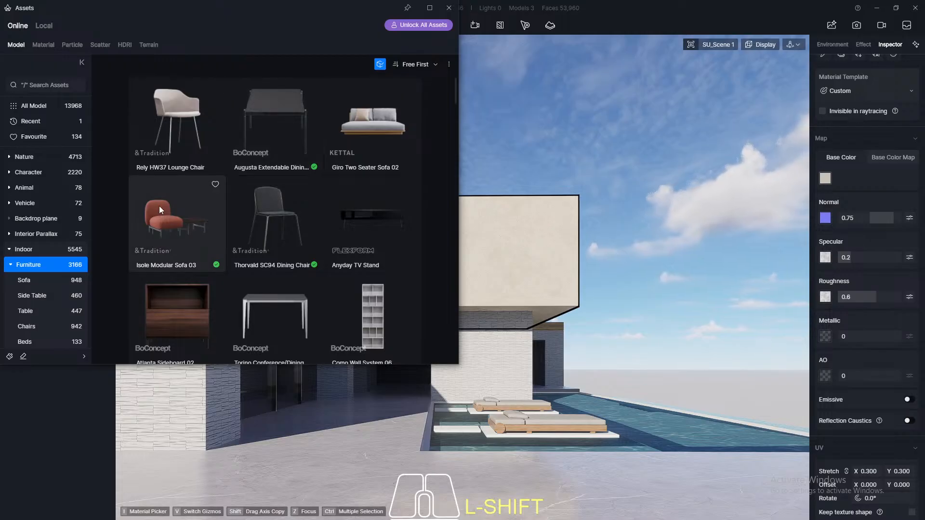
Browse the Indoor Furniture models for chairs and sofas that suit the pool terrace
{"action": "scroll", "coordinate": [191, 207], "scroll_direction": "down", "scroll_amount": 4}
{"action": "scroll", "coordinate": [207, 210], "scroll_direction": "down", "scroll_amount": 15}
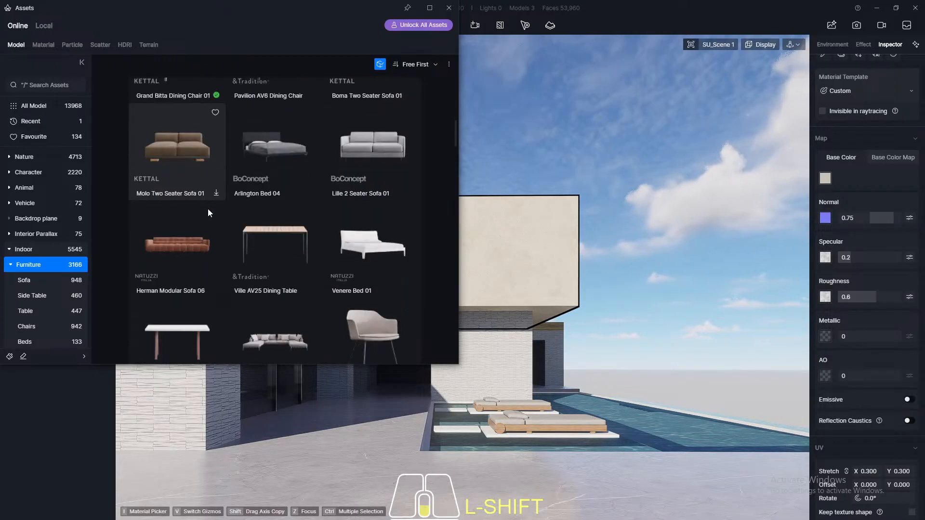
{"action": "scroll", "coordinate": [207, 209], "scroll_direction": "down", "scroll_amount": 6}
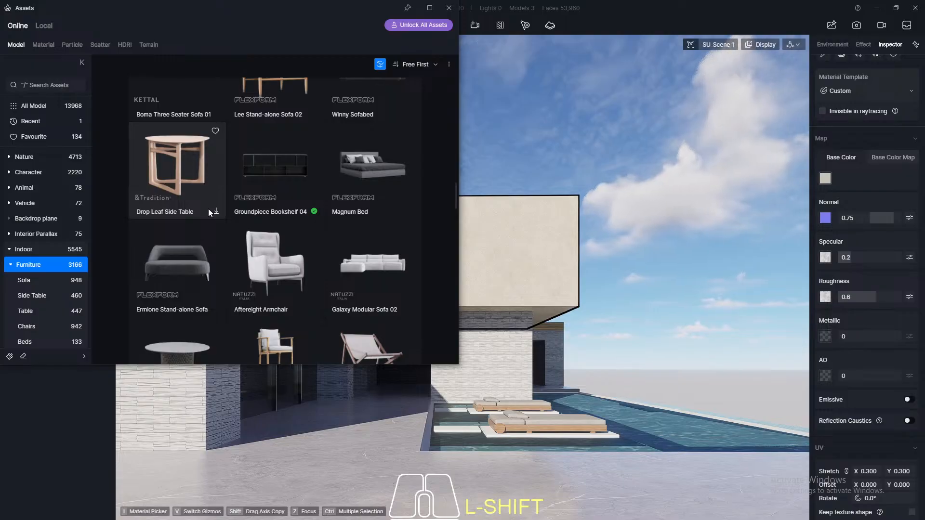
{"action": "scroll", "coordinate": [208, 209], "scroll_direction": "down", "scroll_amount": 2}
{"action": "scroll", "coordinate": [209, 209], "scroll_direction": "down", "scroll_amount": 2}
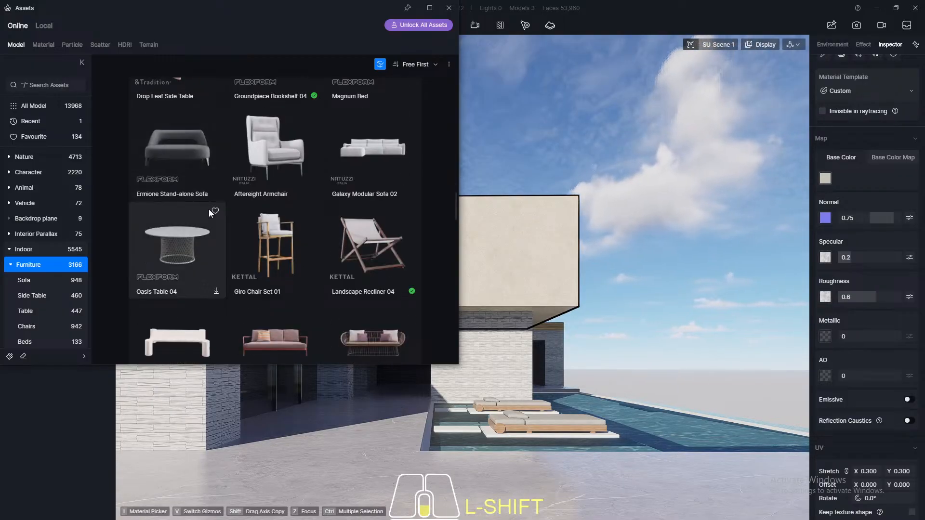
{"action": "scroll", "coordinate": [209, 213], "scroll_direction": "down", "scroll_amount": 4}
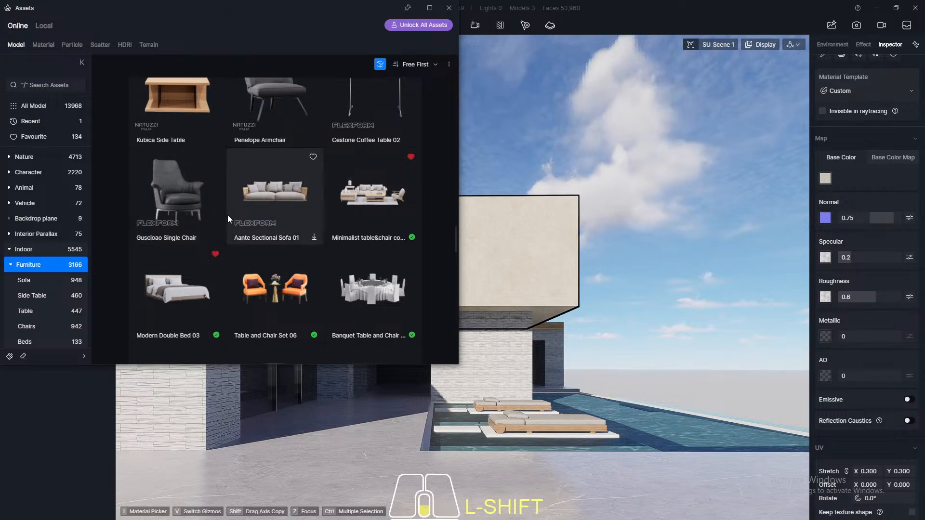
{"action": "scroll", "coordinate": [233, 218], "scroll_direction": "down", "scroll_amount": 10}
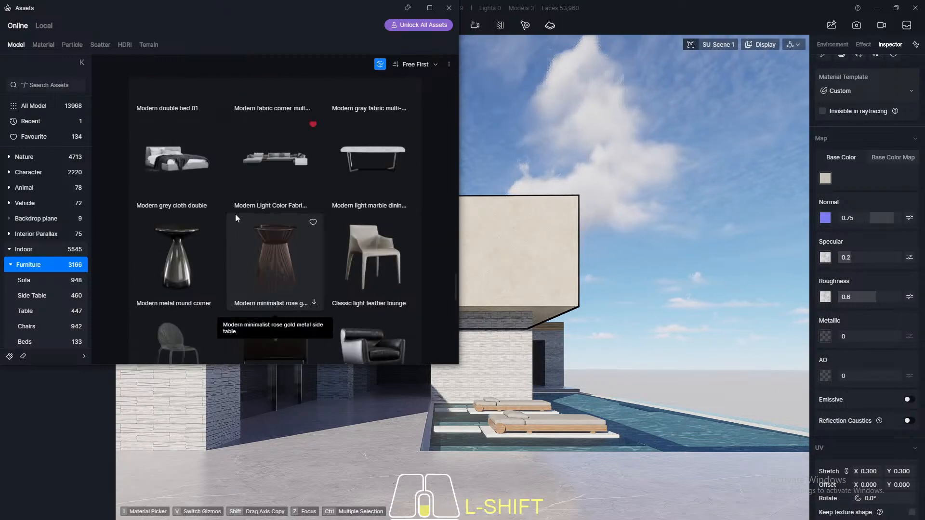
{"action": "scroll", "coordinate": [202, 168], "scroll_direction": "up", "scroll_amount": 2}
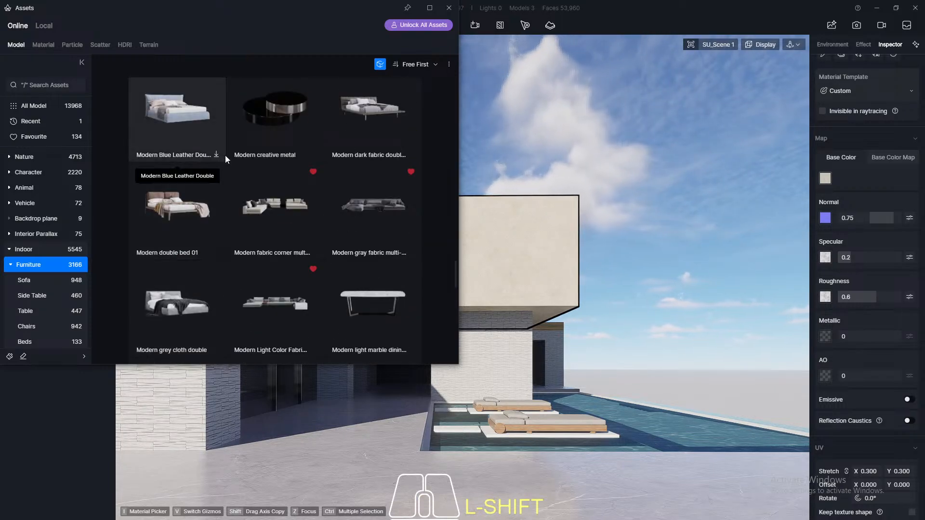
{"action": "scroll", "coordinate": [379, 198], "scroll_direction": "down", "scroll_amount": 15}
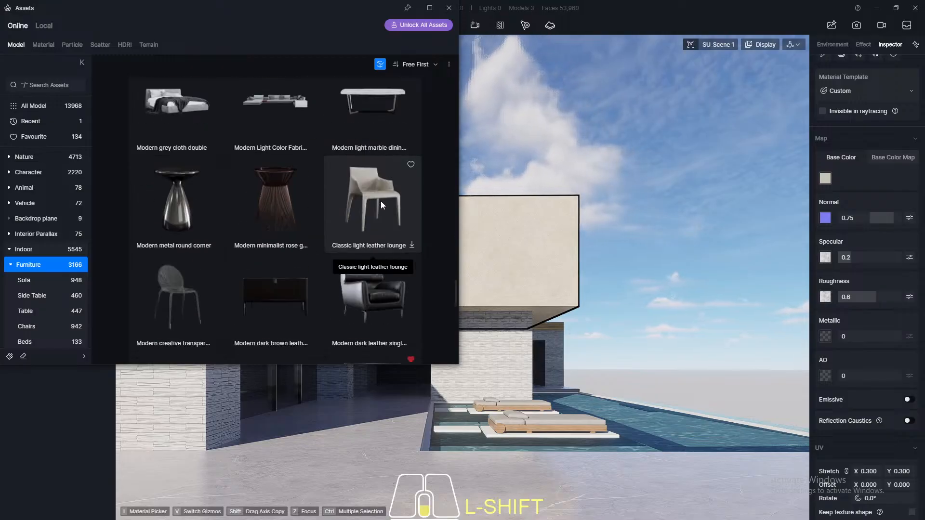
{"action": "scroll", "coordinate": [377, 200], "scroll_direction": "down", "scroll_amount": 8}
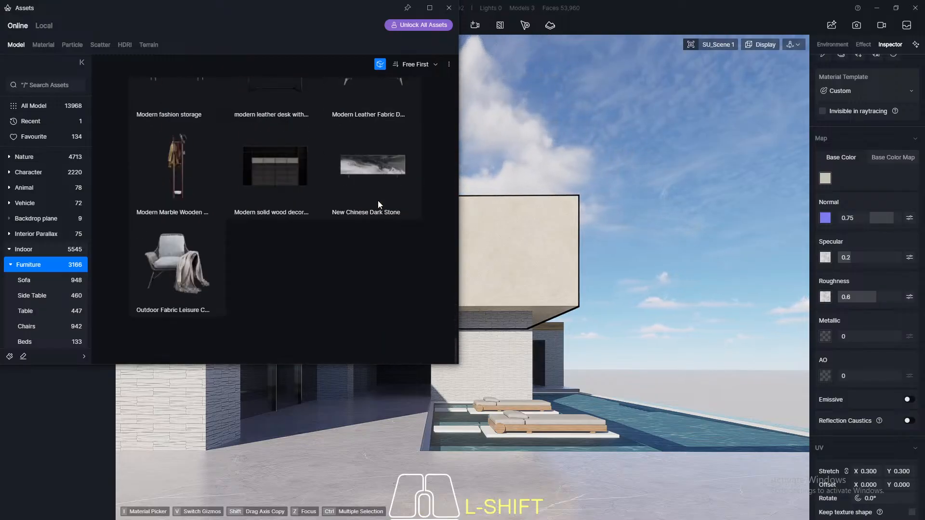
{"action": "scroll", "coordinate": [376, 206], "scroll_direction": "up", "scroll_amount": 15}
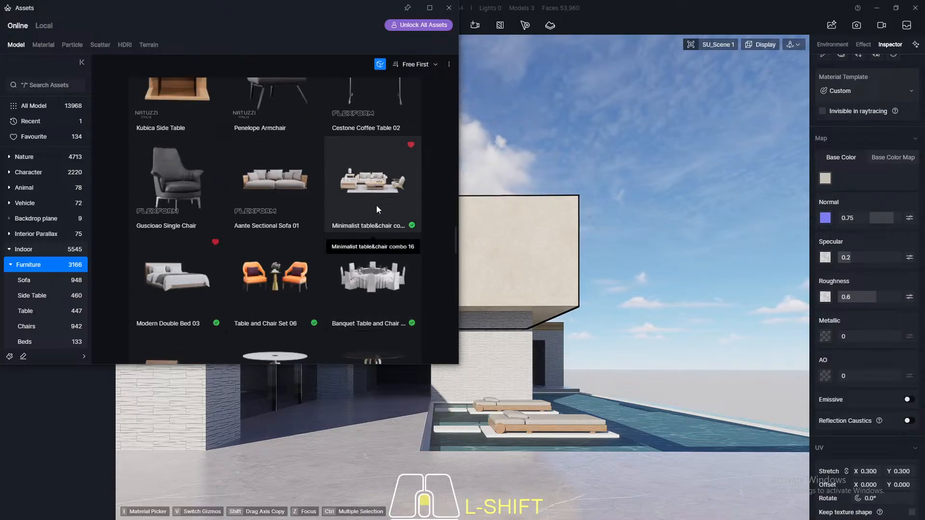
{"action": "scroll", "coordinate": [378, 208], "scroll_direction": "up", "scroll_amount": 10}
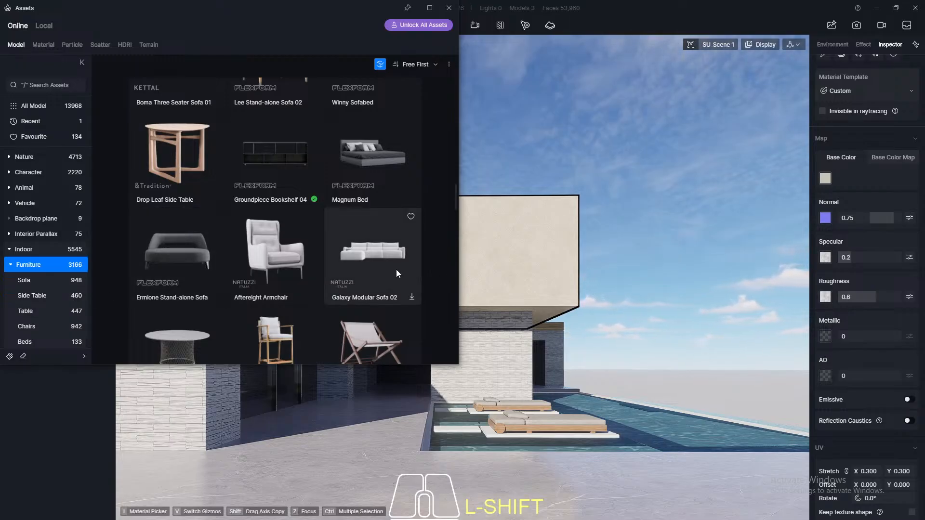
{"action": "mouse_move", "coordinate": [408, 304]}
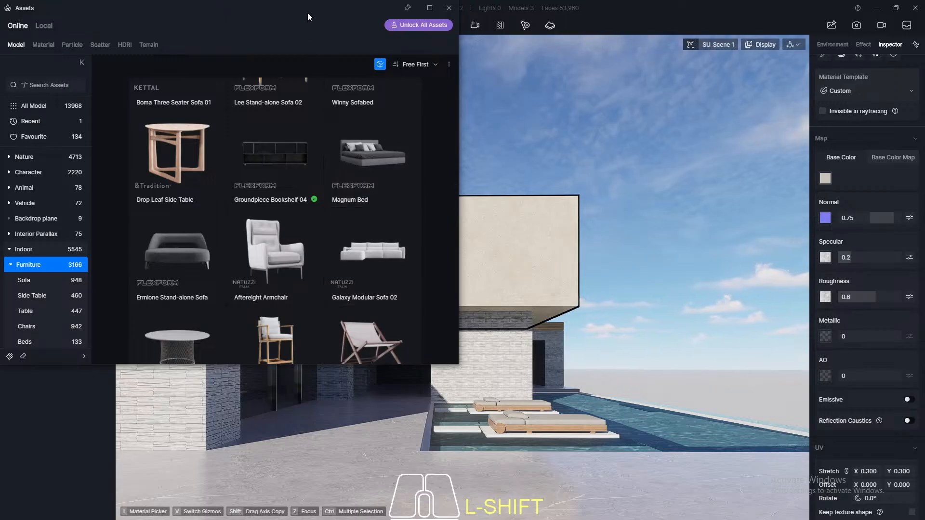
{"action": "scroll", "coordinate": [284, 282], "scroll_direction": "down", "scroll_amount": 5}
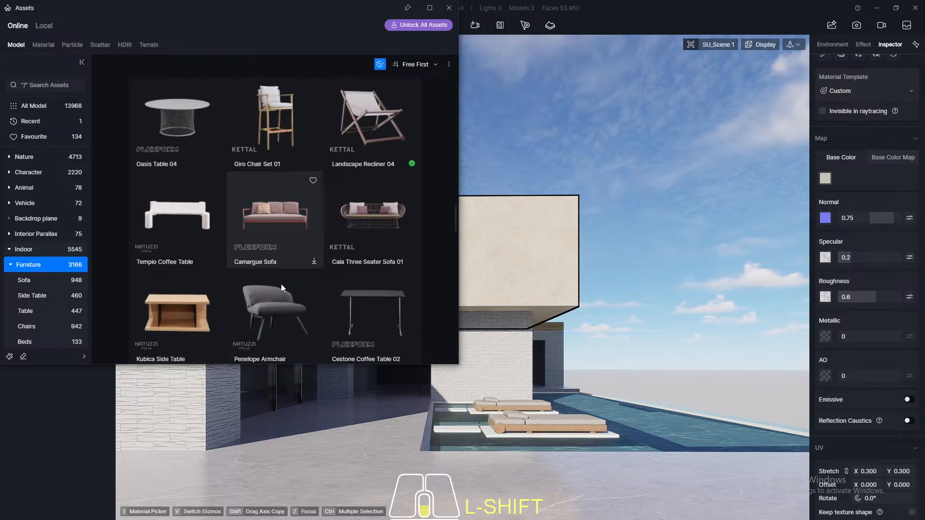
{"action": "scroll", "coordinate": [283, 278], "scroll_direction": "up", "scroll_amount": 10}
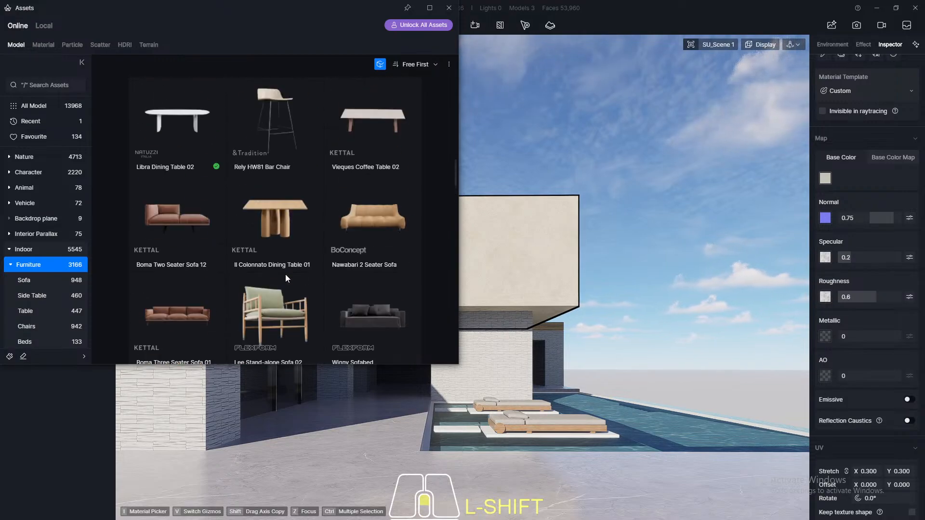
{"action": "scroll", "coordinate": [285, 273], "scroll_direction": "up", "scroll_amount": 7}
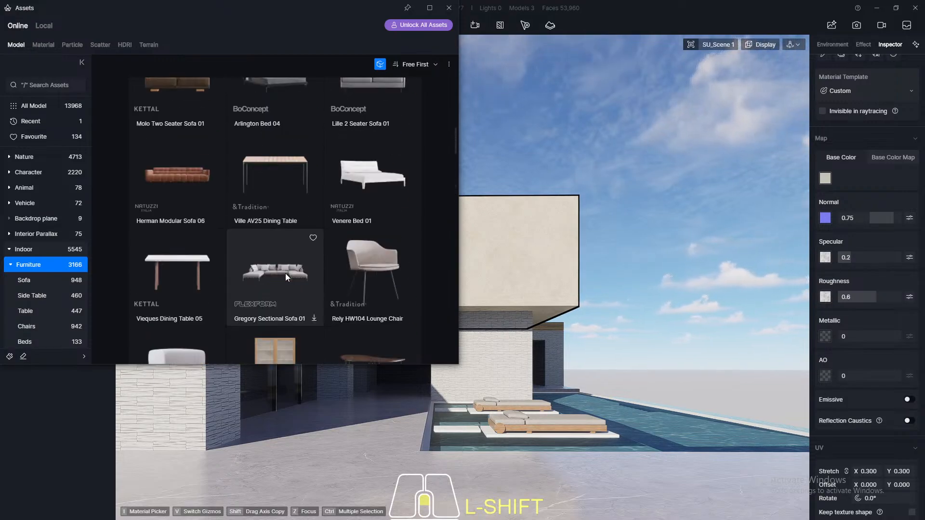
{"action": "scroll", "coordinate": [289, 241], "scroll_direction": "up", "scroll_amount": 3}
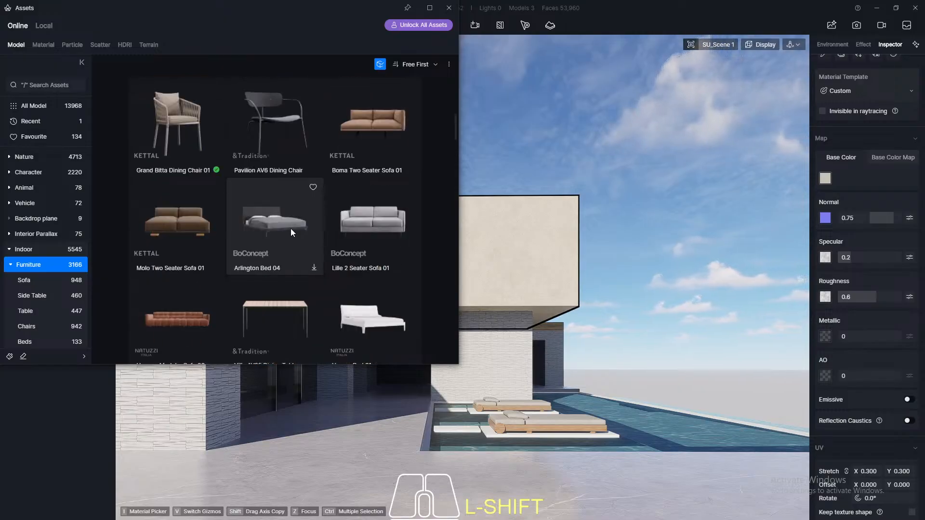
{"action": "scroll", "coordinate": [338, 267], "scroll_direction": "up", "scroll_amount": 8}
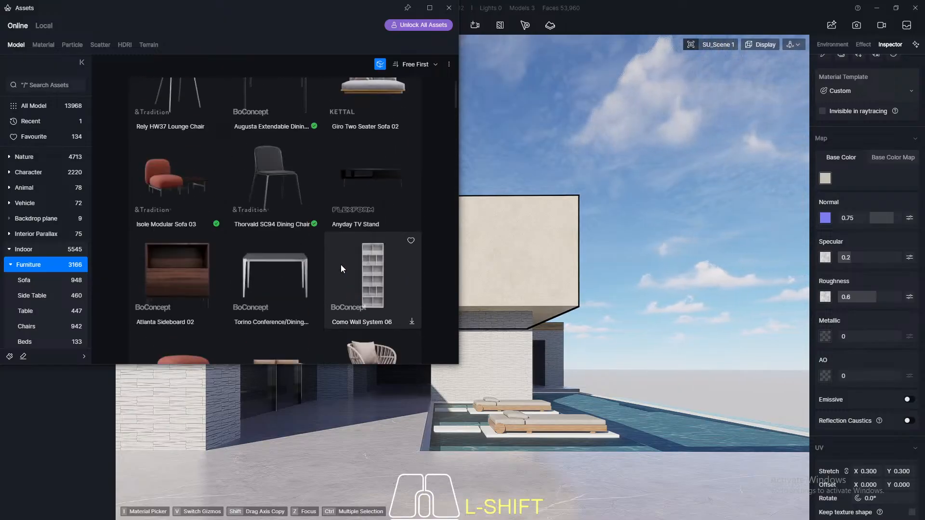
{"action": "scroll", "coordinate": [270, 265], "scroll_direction": "down", "scroll_amount": 3}
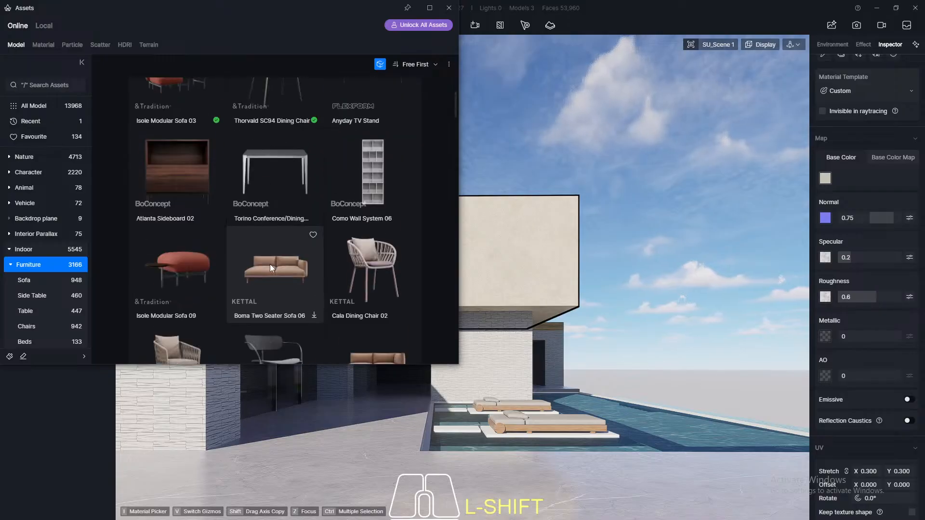
{"action": "scroll", "coordinate": [272, 265], "scroll_direction": "down", "scroll_amount": 10}
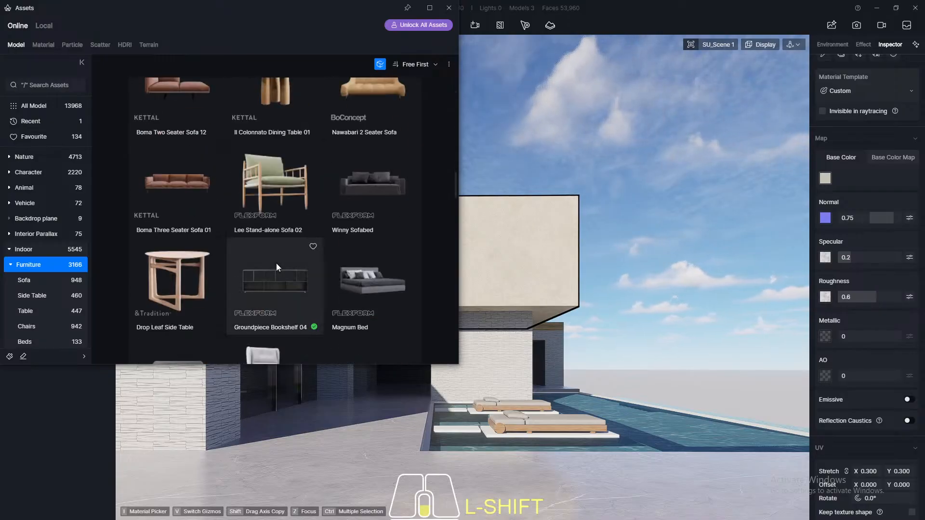
{"action": "scroll", "coordinate": [276, 263], "scroll_direction": "down", "scroll_amount": 5}
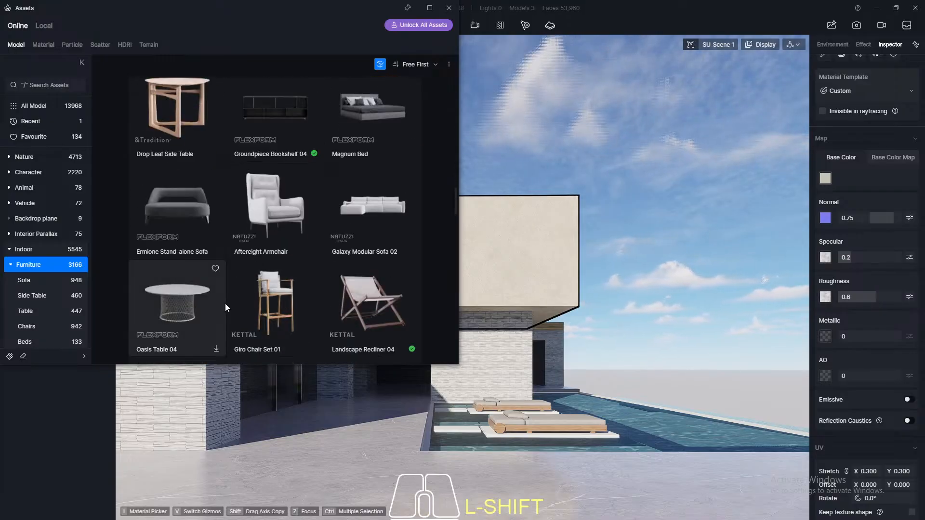
{"action": "scroll", "coordinate": [361, 274], "scroll_direction": "down", "scroll_amount": 3}
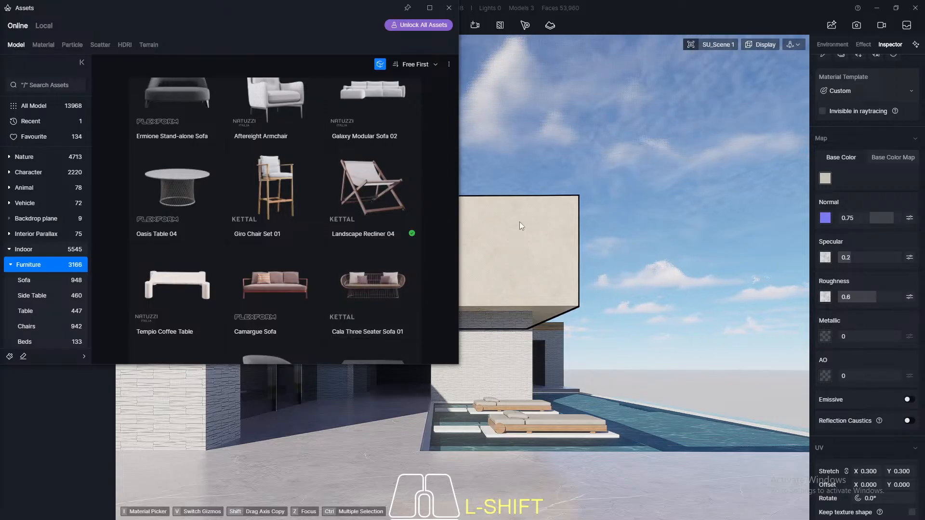
Download Cala Three Seater Sofa 01 and load Landscape Recliner 04 for placement
{"action": "scroll", "coordinate": [386, 272], "scroll_direction": "down", "scroll_amount": 2}
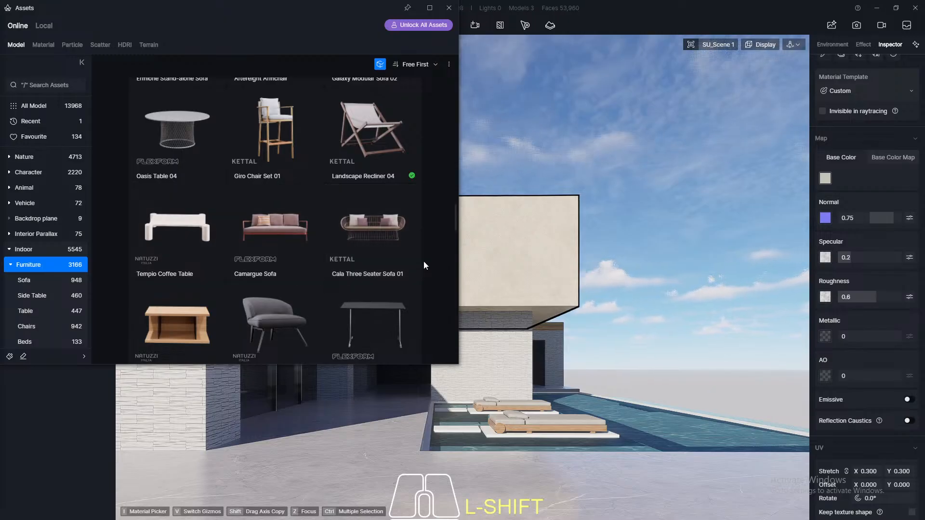
{"action": "left_click", "coordinate": [411, 273]}
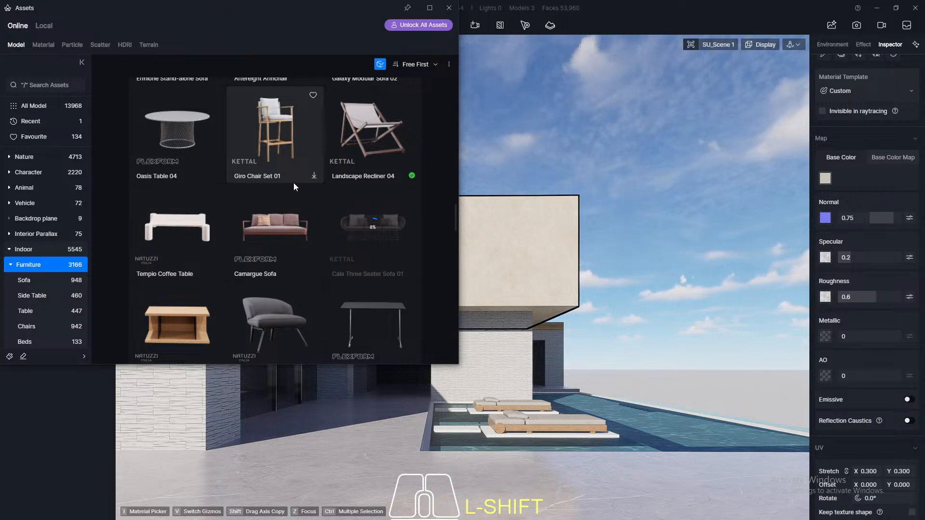
{"action": "left_click", "coordinate": [374, 137]}
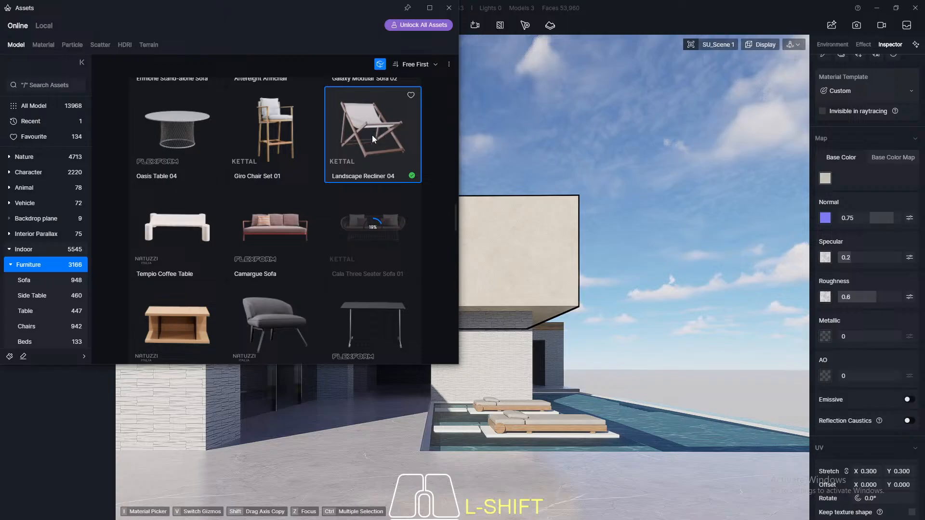
Place Landscape Recliner 04 on the terrace floor beside the far end of the pool
{"action": "left_click", "coordinate": [450, 8]}
{"action": "scroll", "coordinate": [557, 349], "scroll_direction": "up", "scroll_amount": 3}
{"action": "scroll", "coordinate": [565, 398], "scroll_direction": "up", "scroll_amount": 10}
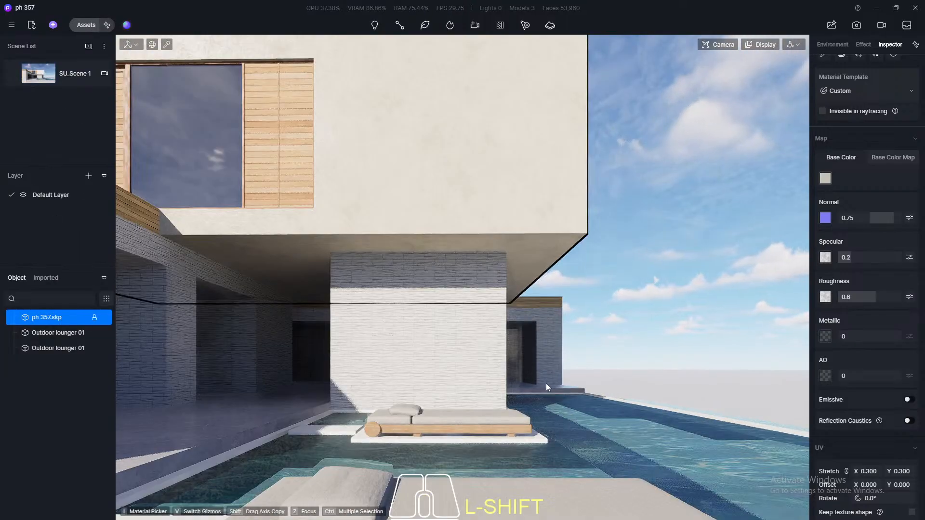
{"action": "scroll", "coordinate": [479, 398], "scroll_direction": "down", "scroll_amount": 5}
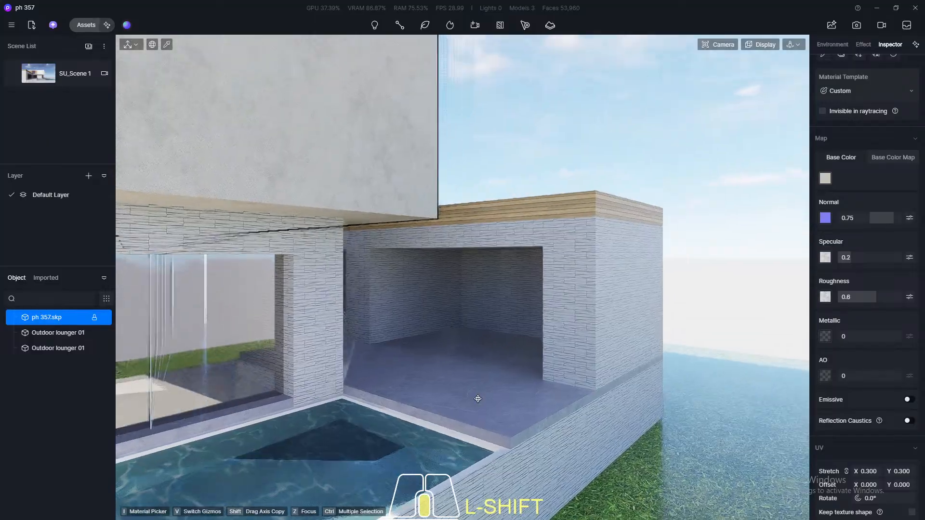
{"action": "left_click", "coordinate": [80, 25]}
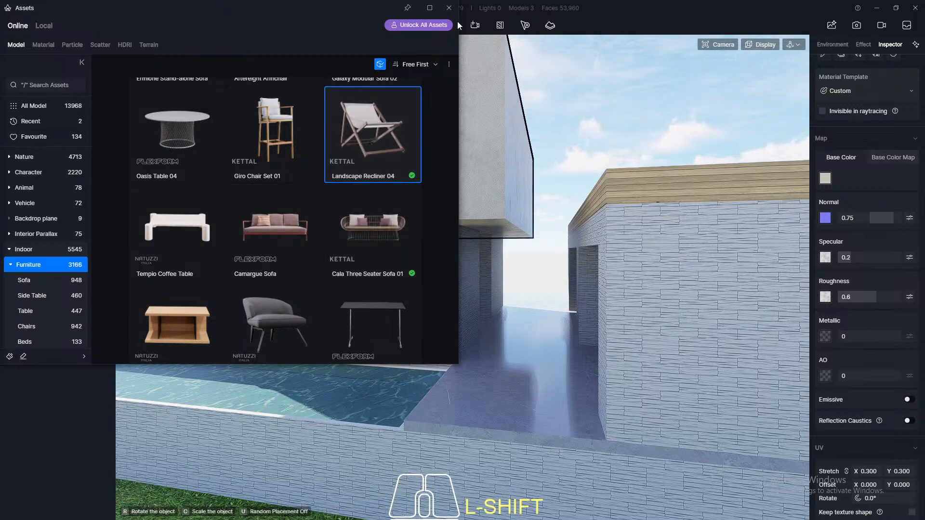
{"action": "left_click", "coordinate": [448, 8]}
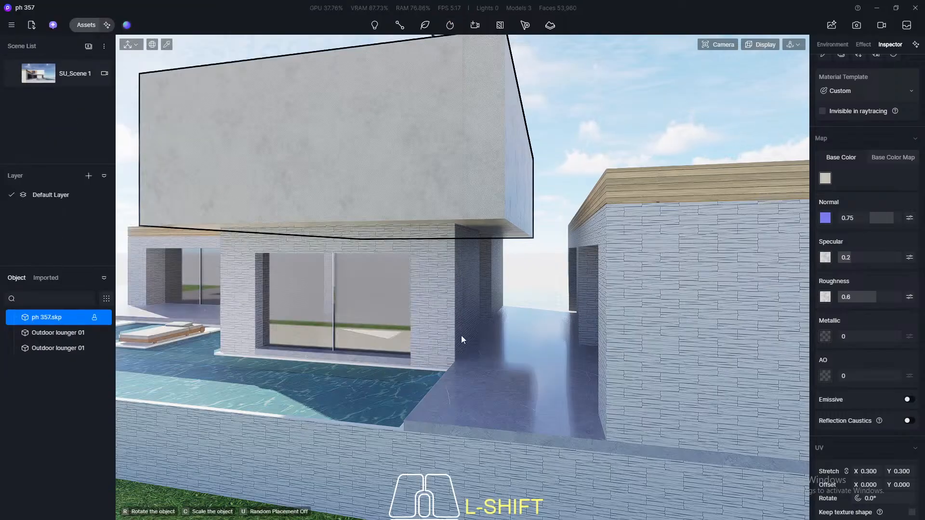
{"action": "left_click", "coordinate": [478, 403]}
Adjust the recliner near the terrace's pool edge to X 11902 and Y 12723, turned 21° about Z
{"action": "middle_click_drag", "start_coordinate": [277, 381], "coordinate": [450, 335], "text": "shift"}
{"action": "left_click_drag", "start_coordinate": [455, 333], "coordinate": [372, 313]}
{"action": "middle_click_drag", "start_coordinate": [361, 310], "coordinate": [414, 298], "text": "shift"}
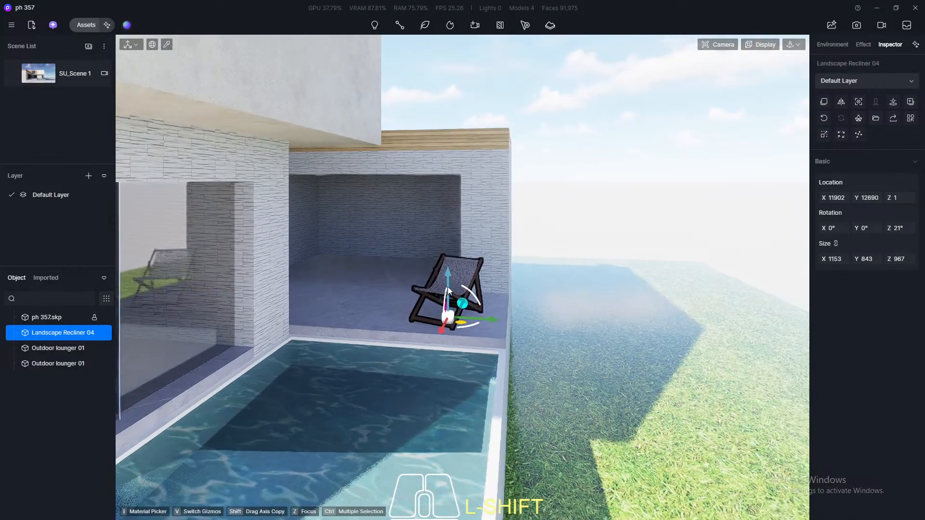
{"action": "left_click_drag", "start_coordinate": [479, 319], "coordinate": [480, 319]}
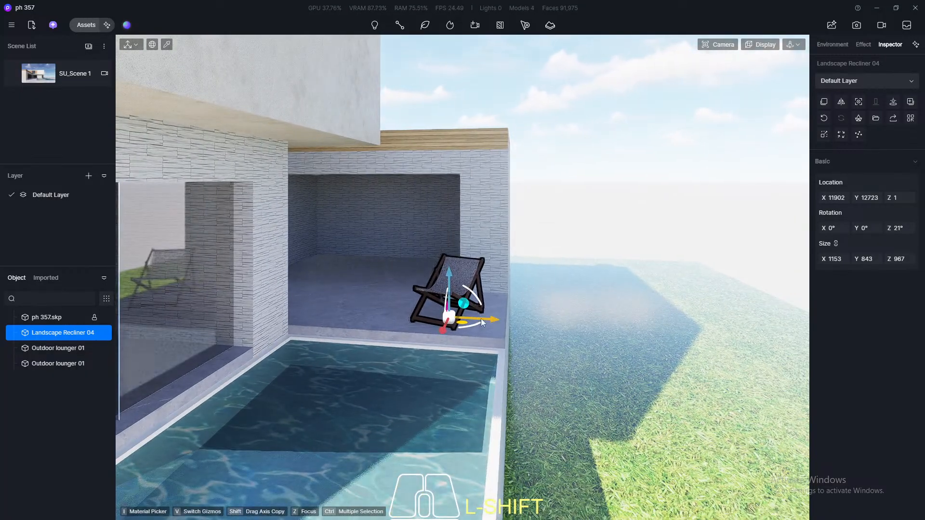
Download Drop Leaf Side Table from the Furniture models and place it on the terrace floor beside the recliner
{"action": "left_click", "coordinate": [82, 25]}
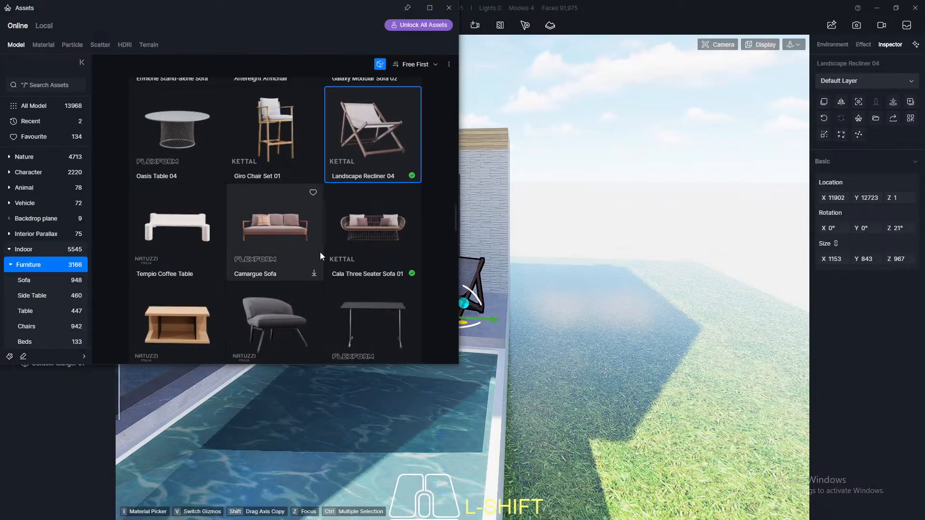
{"action": "scroll", "coordinate": [265, 245], "scroll_direction": "up", "scroll_amount": 10}
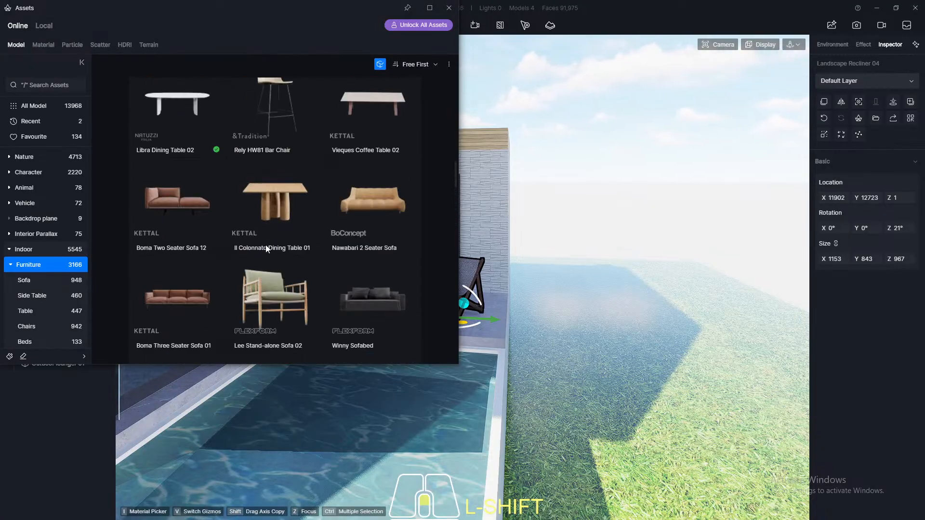
{"action": "scroll", "coordinate": [266, 248], "scroll_direction": "down", "scroll_amount": 3}
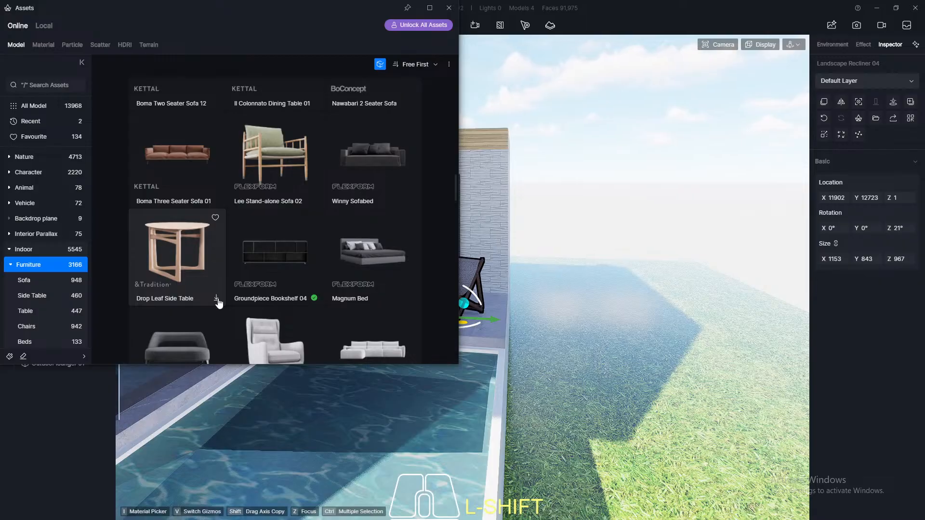
{"action": "left_click", "coordinate": [216, 299]}
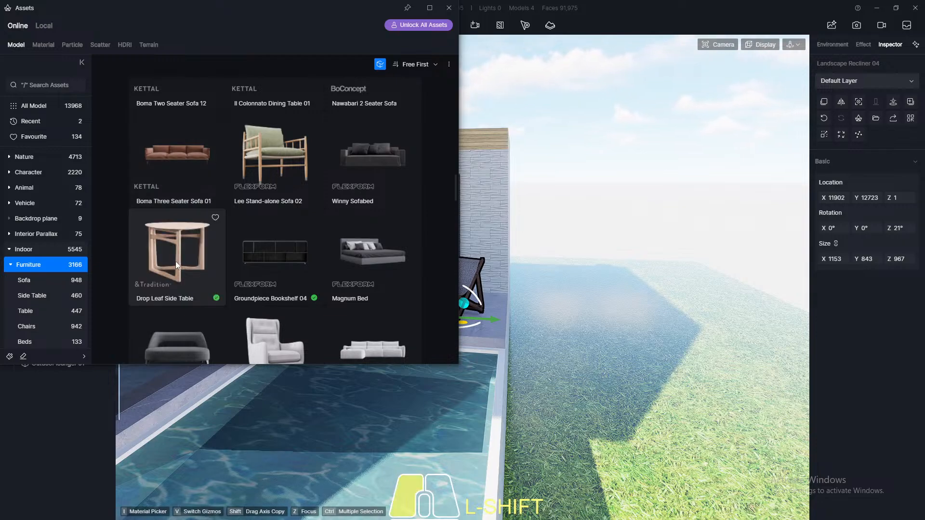
{"action": "left_click", "coordinate": [175, 261]}
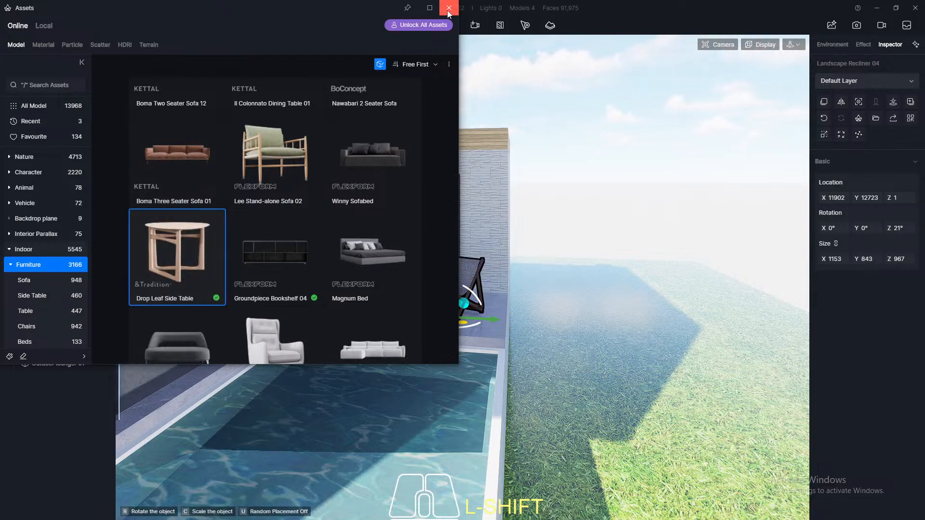
{"action": "left_click", "coordinate": [448, 9]}
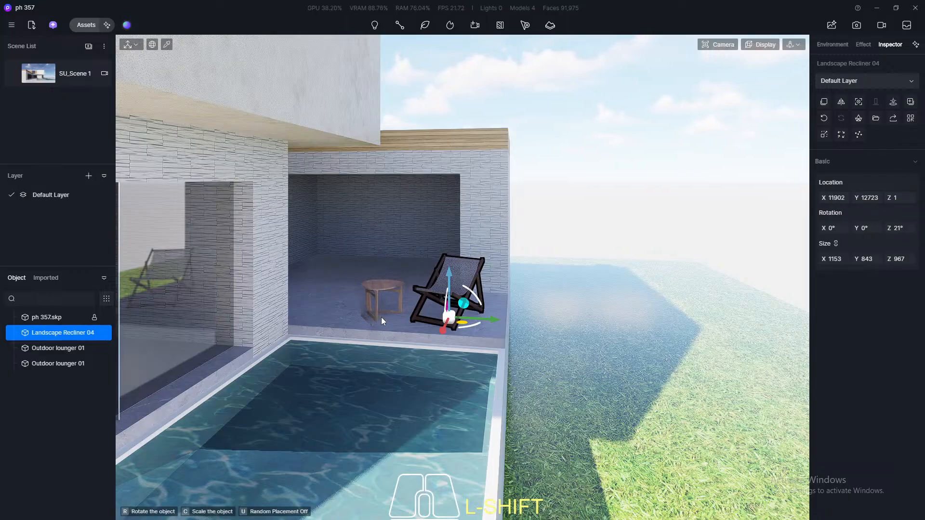
{"action": "left_click", "coordinate": [381, 318]}
Return to the SU_Scene 1 view and place Cala Three Seater Sofa 01 on the covered terrace at X -1728, Y 4752
{"action": "left_click", "coordinate": [42, 81]}
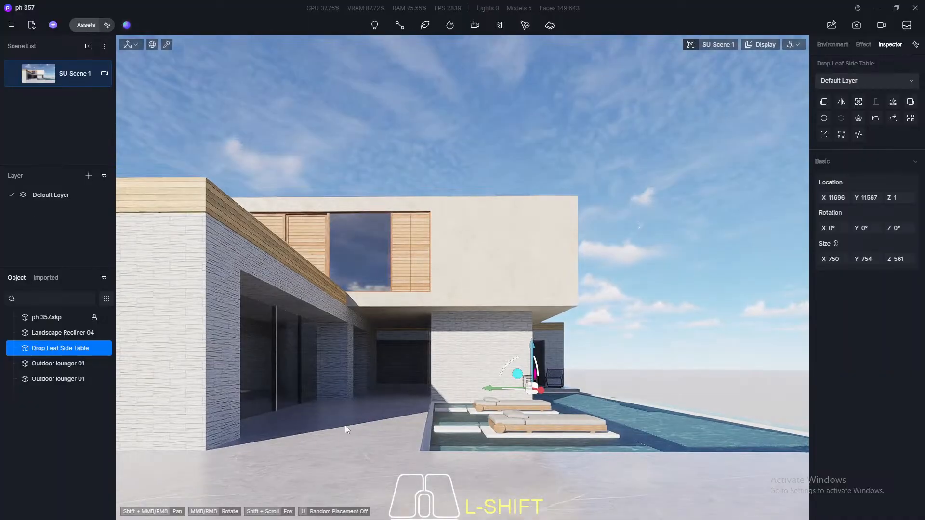
{"action": "left_click", "coordinate": [351, 450]}
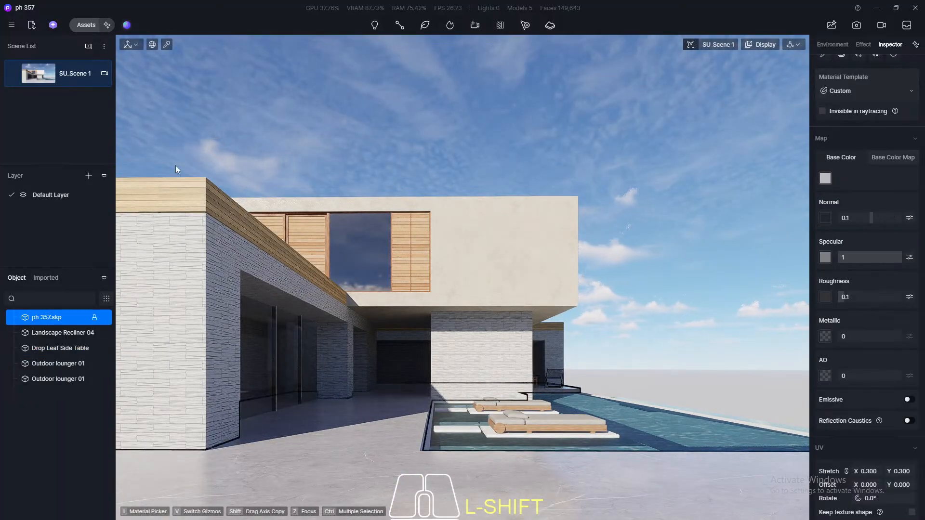
{"action": "left_click", "coordinate": [86, 25]}
{"action": "scroll", "coordinate": [315, 271], "scroll_direction": "down", "scroll_amount": 5}
{"action": "scroll", "coordinate": [316, 271], "scroll_direction": "up", "scroll_amount": 2}
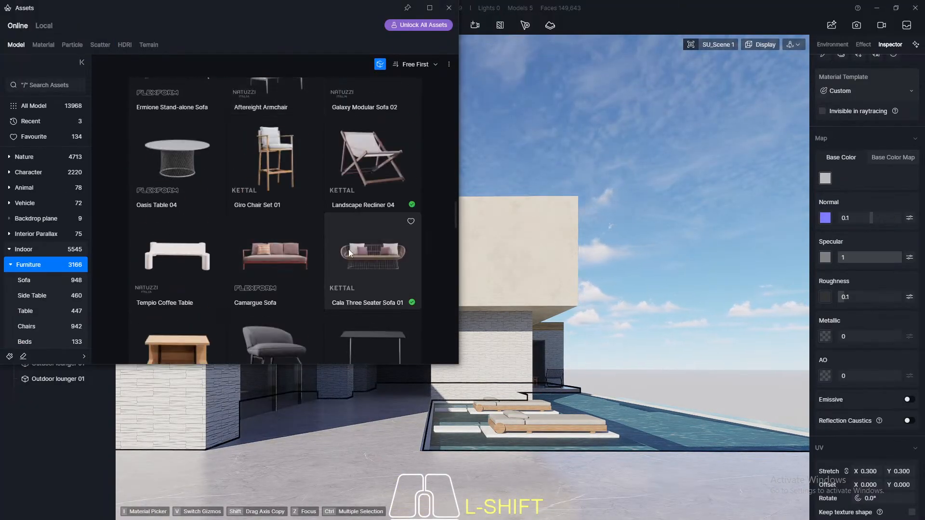
{"action": "left_click", "coordinate": [375, 262]}
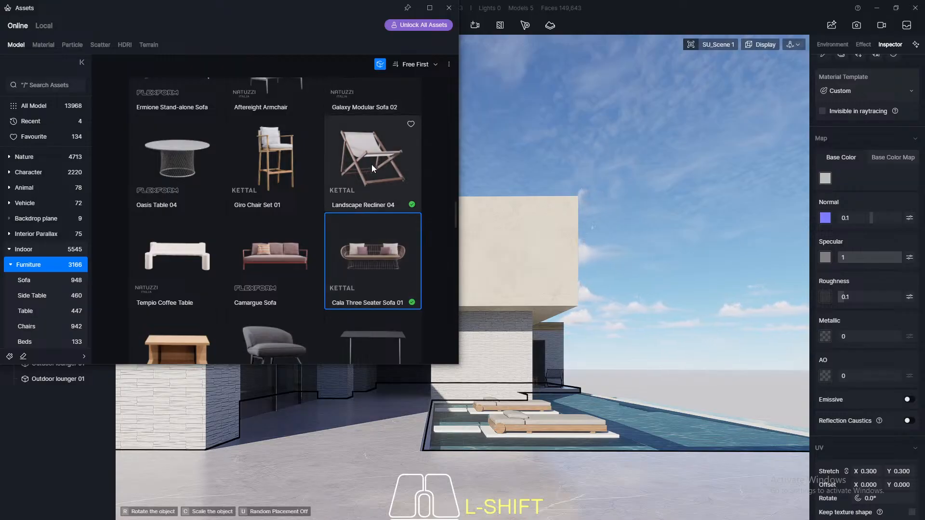
{"action": "scroll", "coordinate": [362, 187], "scroll_direction": "down", "scroll_amount": 4}
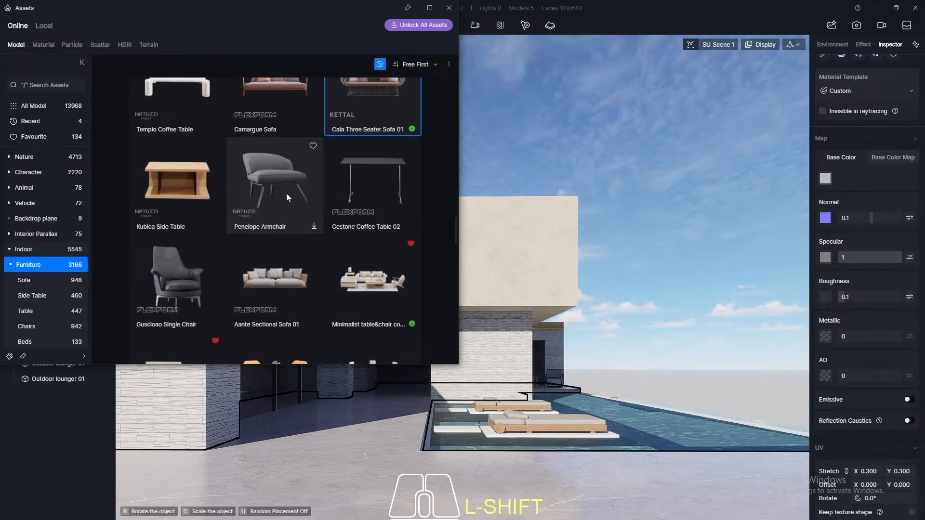
{"action": "left_click", "coordinate": [449, 7]}
{"action": "left_click", "coordinate": [326, 421]}
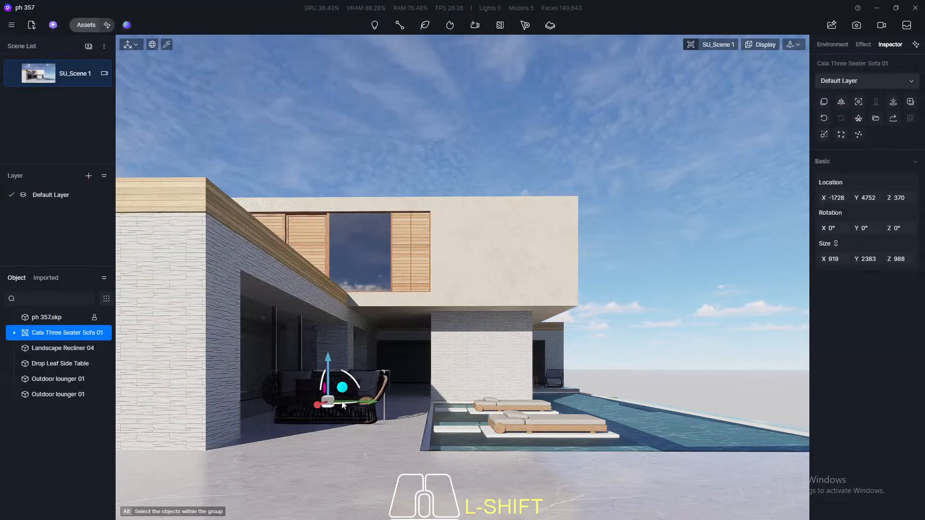
Turn the three-seater sofa towards the pool, setting its Z rotation to 275°
{"action": "left_click_drag", "start_coordinate": [342, 405], "coordinate": [370, 400]}
{"action": "middle_click_drag", "start_coordinate": [372, 386], "coordinate": [405, 267]}
{"action": "scroll", "coordinate": [406, 268], "scroll_direction": "down", "scroll_amount": 2}
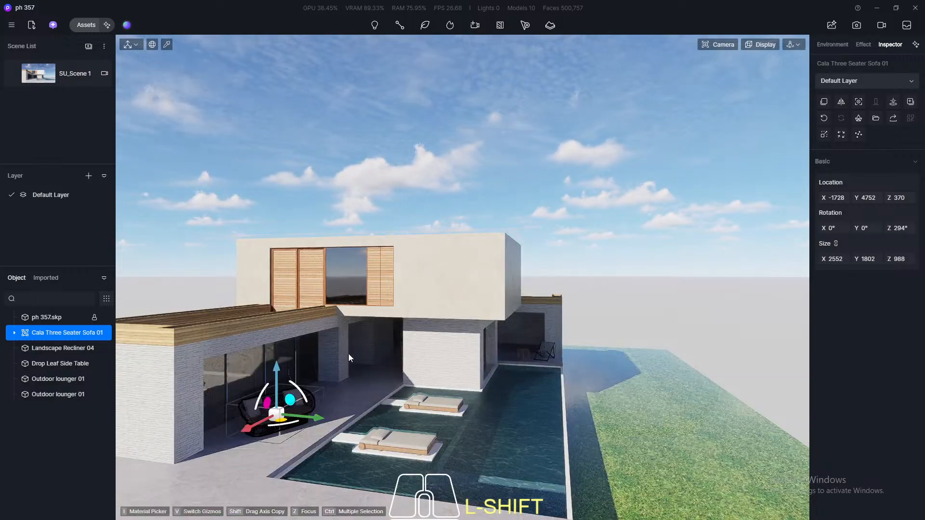
{"action": "scroll", "coordinate": [279, 427], "scroll_direction": "up", "scroll_amount": 1}
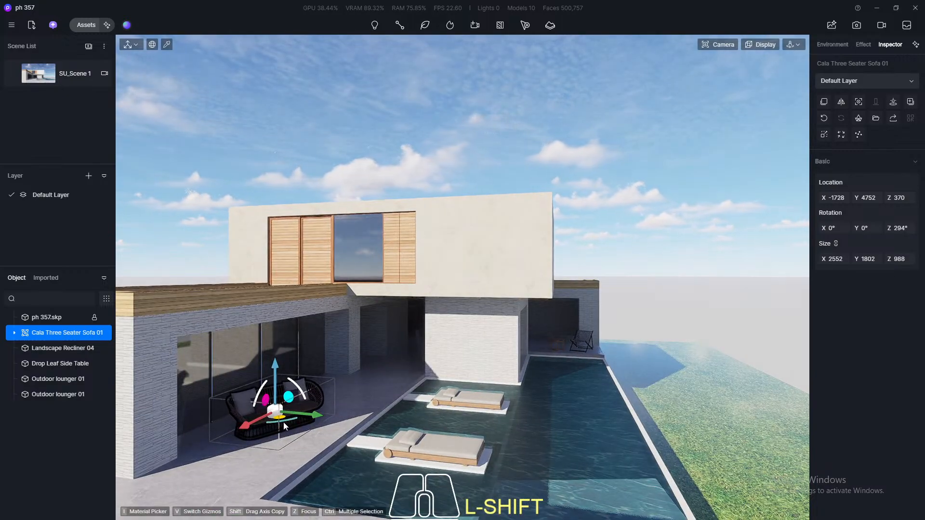
{"action": "left_click_drag", "start_coordinate": [283, 422], "coordinate": [301, 422], "text": "shift"}
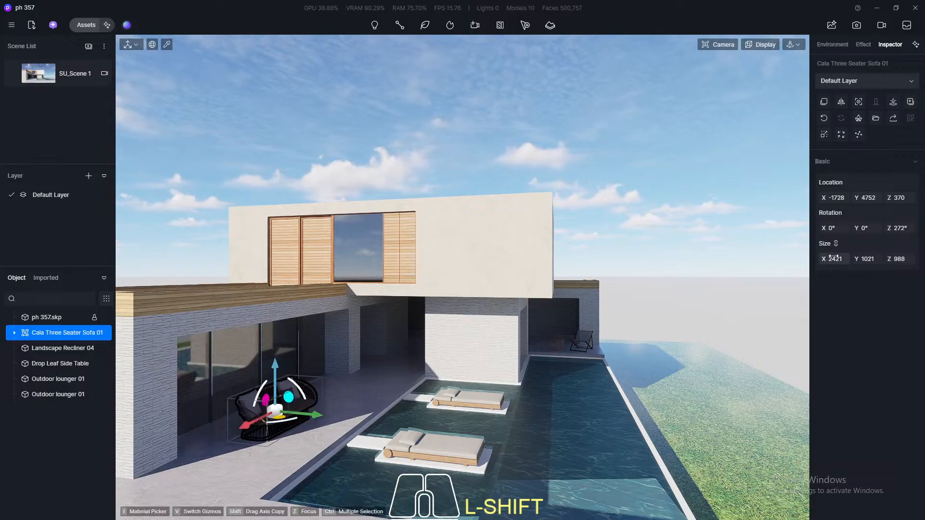
{"action": "left_click", "coordinate": [908, 227]}
{"action": "type", "text": "275"}
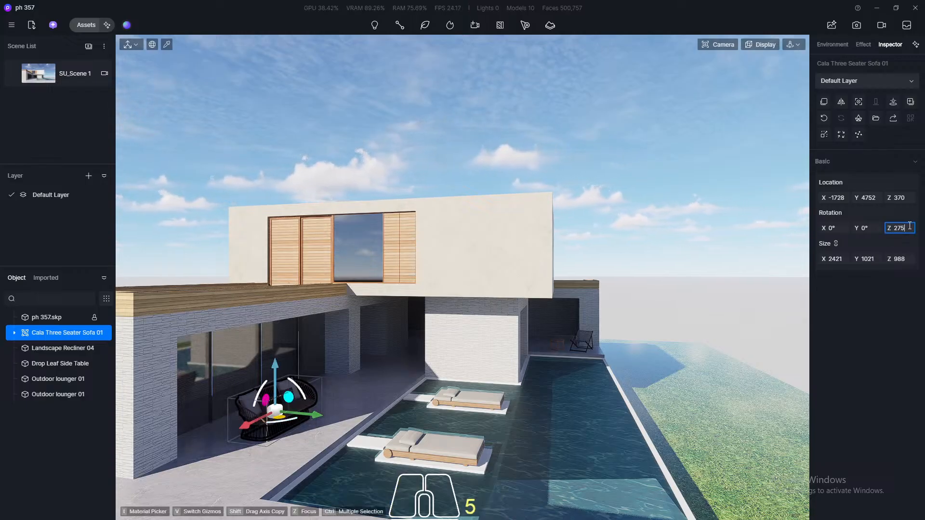
{"action": "key", "text": "Return"}
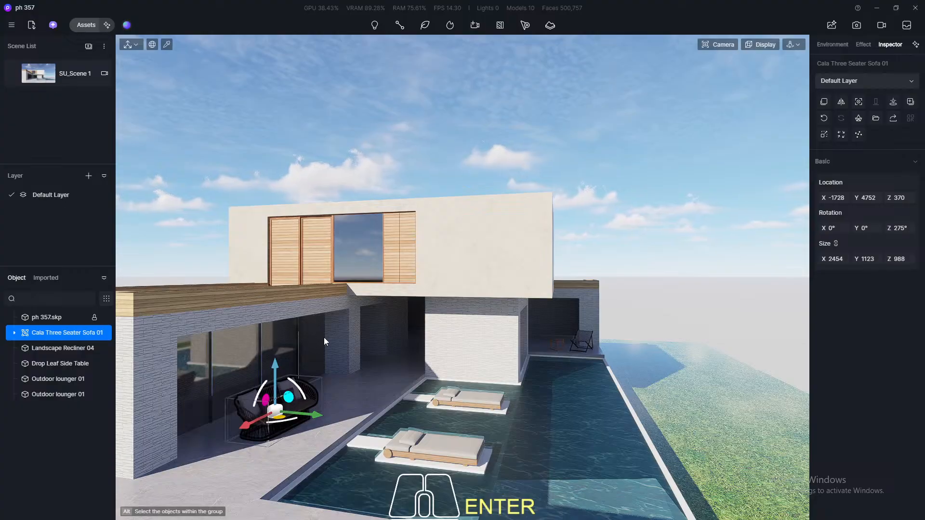
Exit two-point perspective, view the sofa from above, and try Z rotations of 0° and 90°
{"action": "scroll", "coordinate": [324, 339], "scroll_direction": "up", "scroll_amount": 2}
{"action": "middle_click_drag", "start_coordinate": [354, 309], "coordinate": [312, 297]}
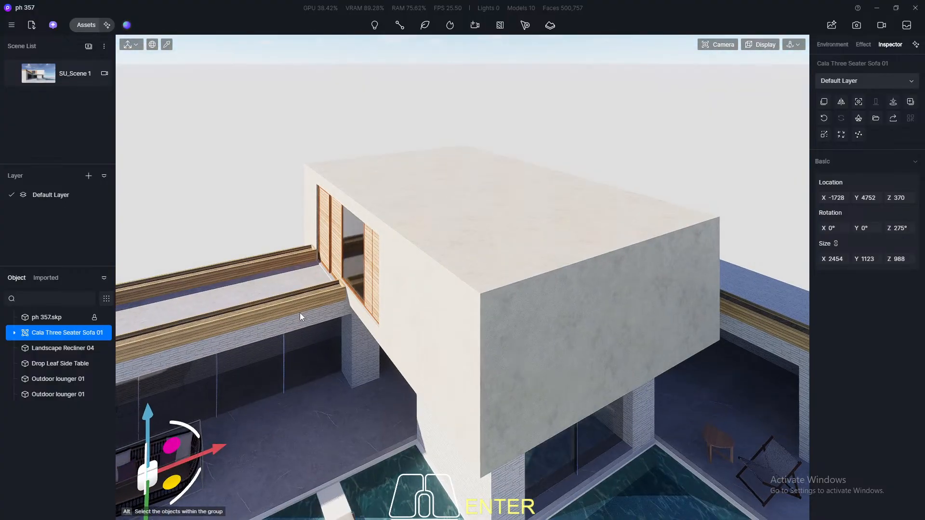
{"action": "key", "text": "F8"}
{"action": "scroll", "coordinate": [299, 410], "scroll_direction": "up", "scroll_amount": 3}
{"action": "scroll", "coordinate": [300, 409], "scroll_direction": "up", "scroll_amount": 3}
{"action": "middle_click_drag", "start_coordinate": [299, 409], "coordinate": [330, 287]}
{"action": "middle_click_drag", "start_coordinate": [333, 345], "coordinate": [420, 333], "text": "shift"}
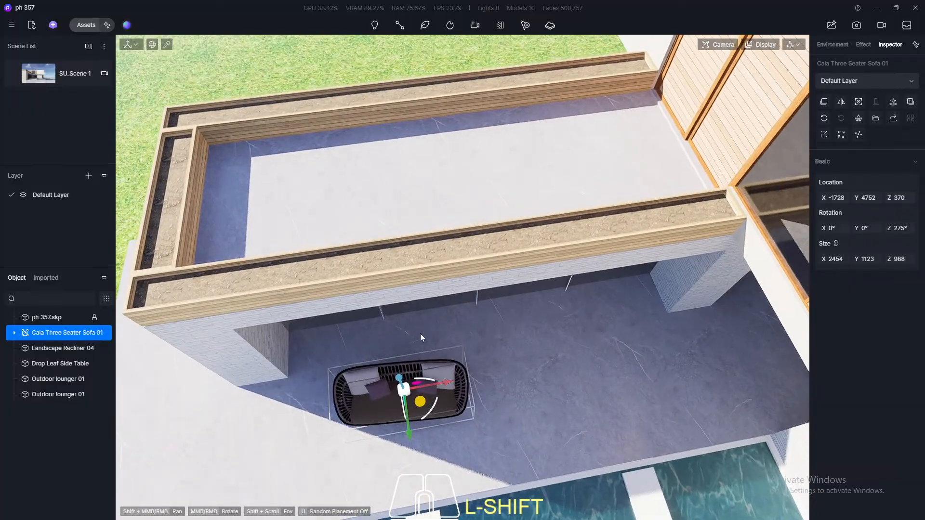
{"action": "left_click", "coordinate": [910, 228]}
{"action": "type", "text": "0"}
{"action": "key", "text": "Return"}
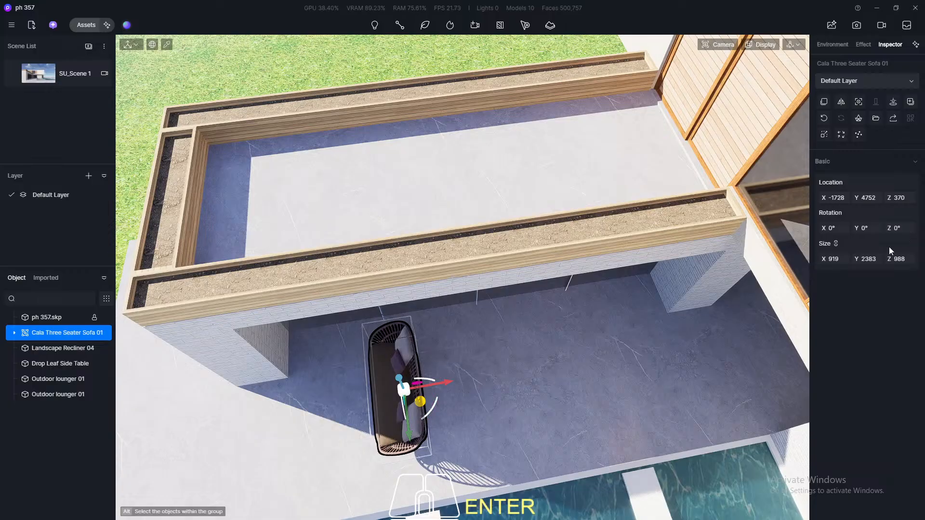
{"action": "left_click", "coordinate": [907, 229]}
{"action": "type", "text": "90"}
{"action": "key", "text": "Return"}
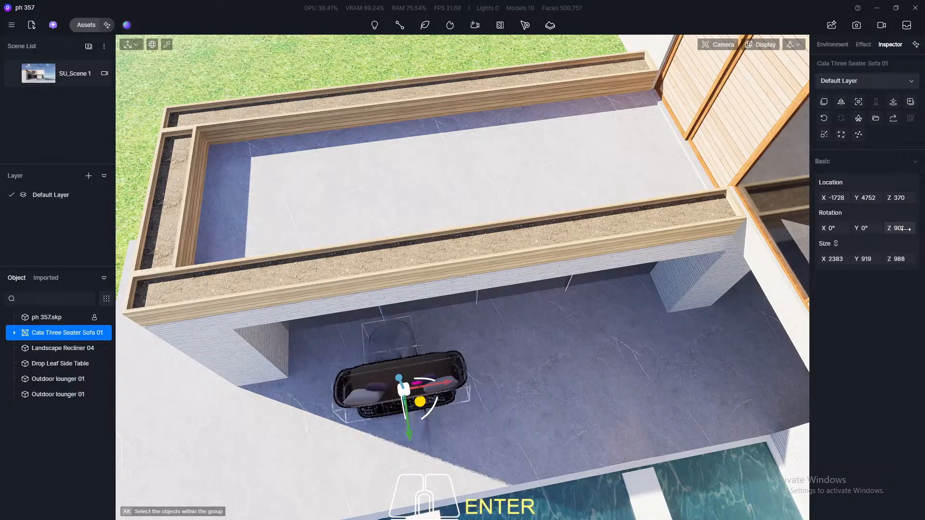
Try Z rotations of 180° and 285° on the sofa, then set it back to 180°
{"action": "left_click", "coordinate": [907, 229]}
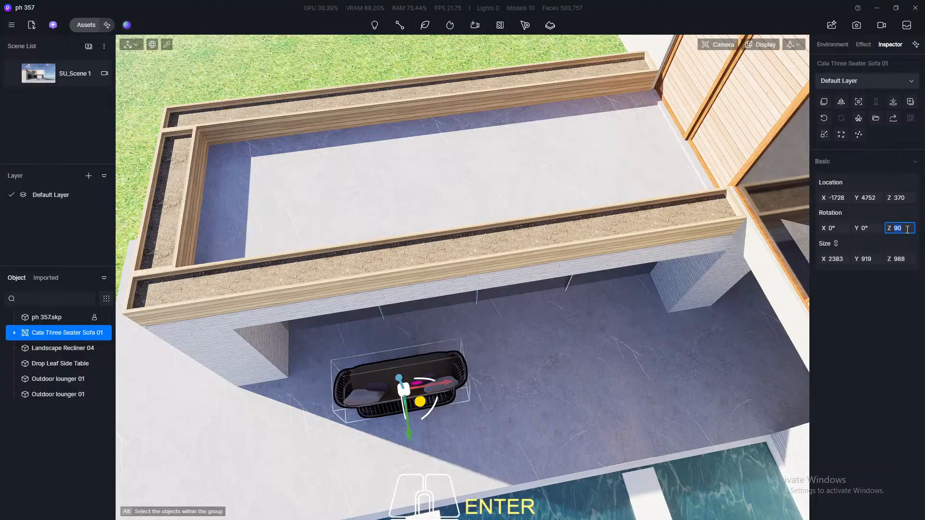
{"action": "type", "text": "180"}
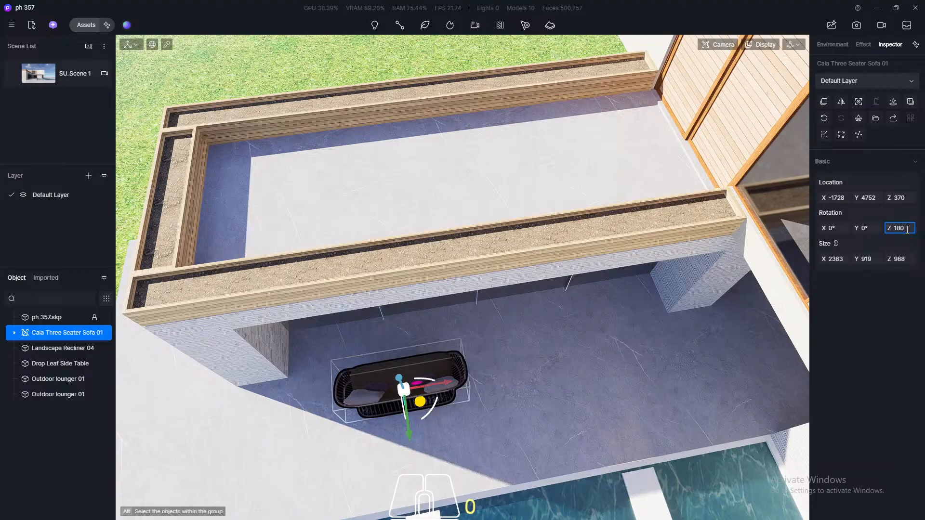
{"action": "key", "text": "Return"}
{"action": "left_click", "coordinate": [906, 229]}
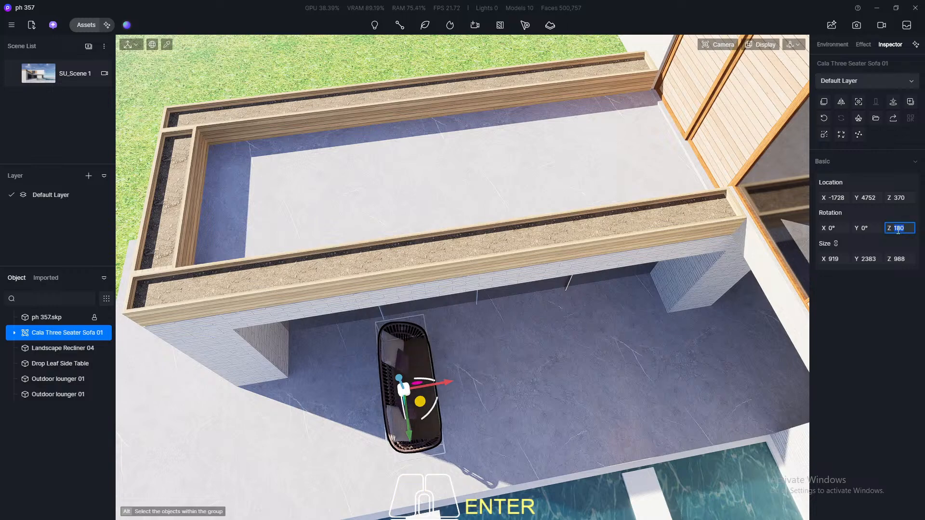
{"action": "type", "text": "285"}
{"action": "key", "text": "Return"}
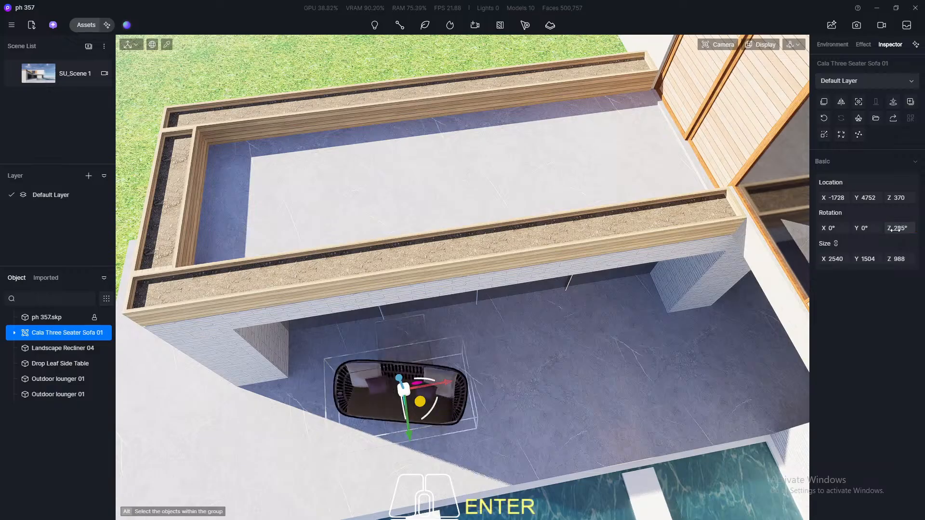
{"action": "left_click", "coordinate": [902, 229]}
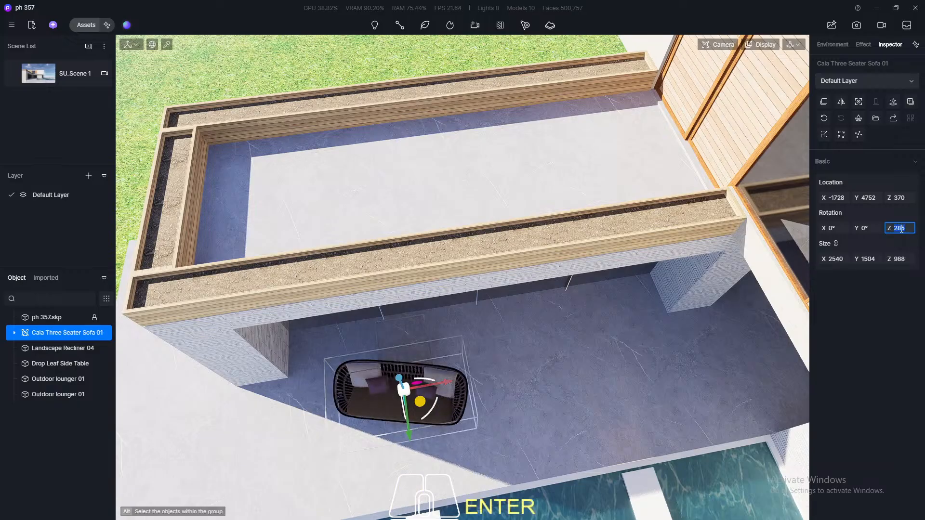
{"action": "type", "text": "1"}
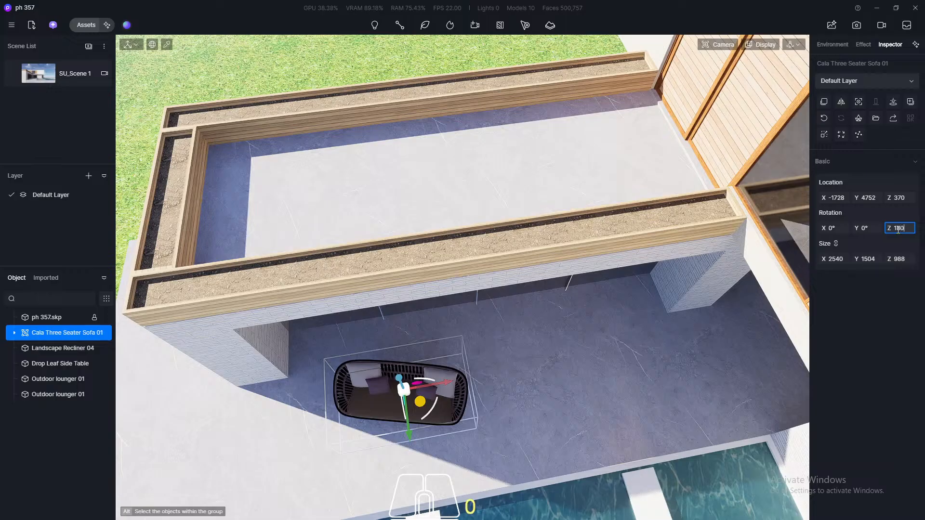
{"action": "type", "text": "80"}
{"action": "key", "text": "Return"}
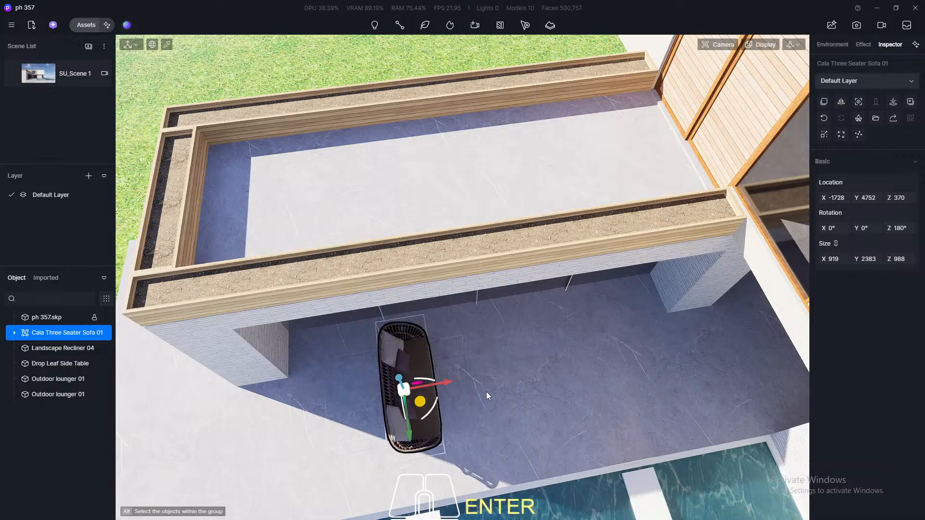
Rotate the sofa to 270° about Z and move it back towards the glass wall at Y 3611
{"action": "left_click_drag", "start_coordinate": [435, 410], "coordinate": [378, 425]}
{"action": "middle_click_drag", "start_coordinate": [547, 357], "coordinate": [503, 377]}
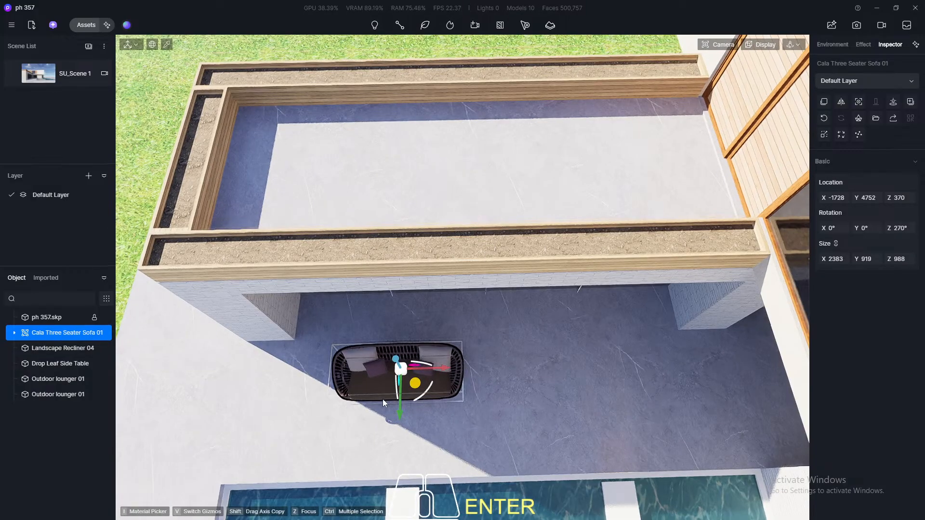
{"action": "left_click_drag", "start_coordinate": [399, 413], "coordinate": [405, 355]}
Copy the sofa along the glass wall to X 1922 and check both sofas from the SU_Scene 1 view
{"action": "middle_click_drag", "start_coordinate": [395, 403], "coordinate": [400, 400]}
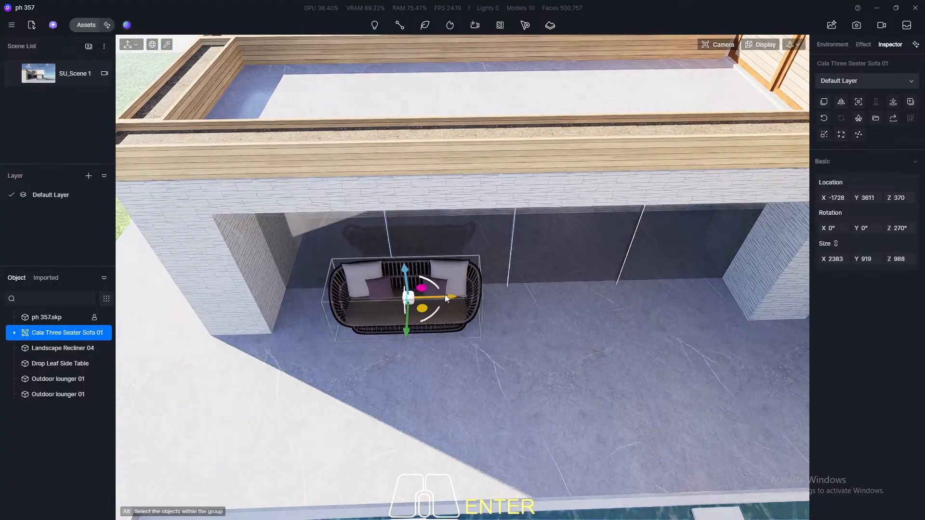
{"action": "left_click_drag", "start_coordinate": [445, 296], "coordinate": [665, 302]}
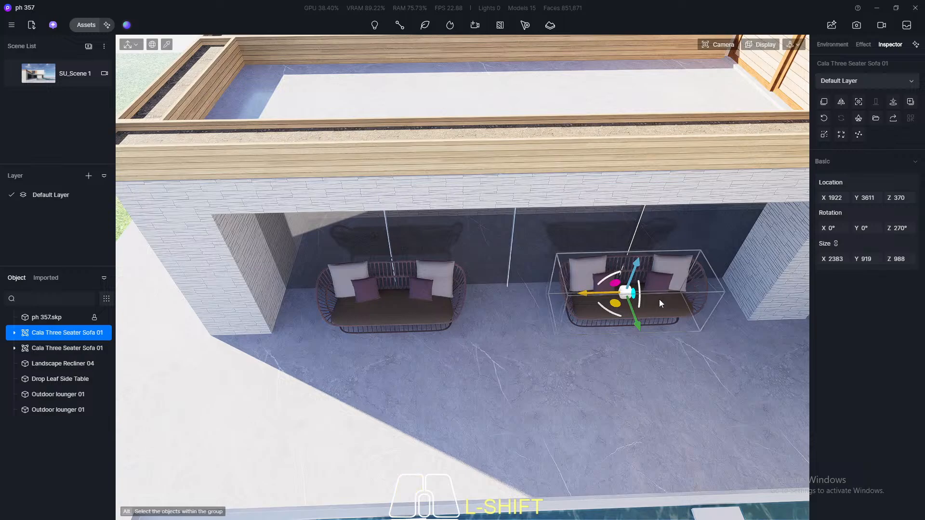
{"action": "left_click", "coordinate": [74, 73]}
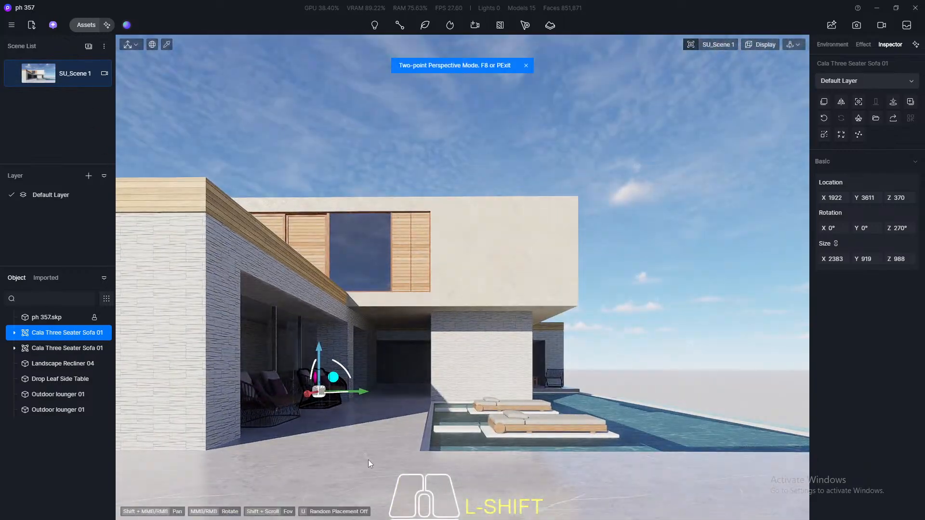
{"action": "left_click", "coordinate": [367, 459]}
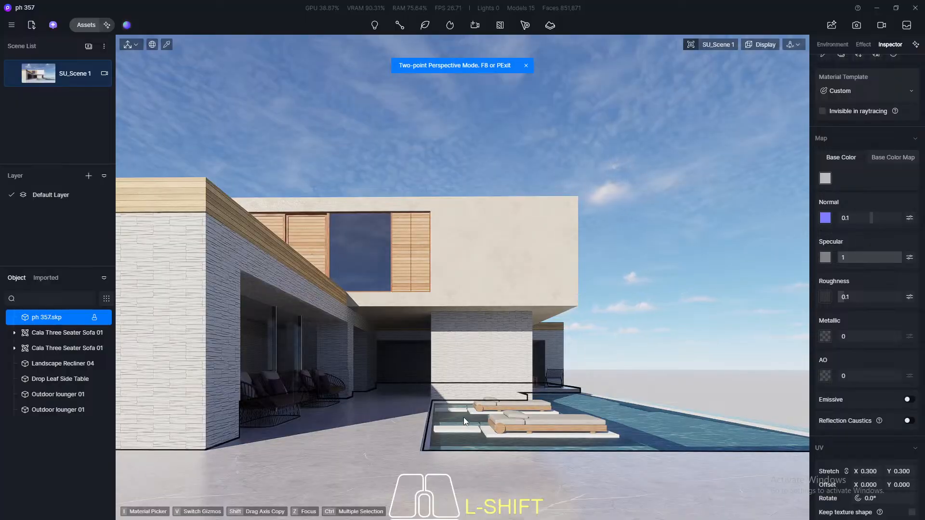
Exit two-point perspective, view the terrace from above, and move the sofa nearer the house's inner corner along the glass wall to X 1837
{"action": "middle_click_drag", "start_coordinate": [393, 322], "coordinate": [375, 312], "text": "shift"}
{"action": "middle_click_drag", "start_coordinate": [237, 375], "coordinate": [234, 374], "text": "shift"}
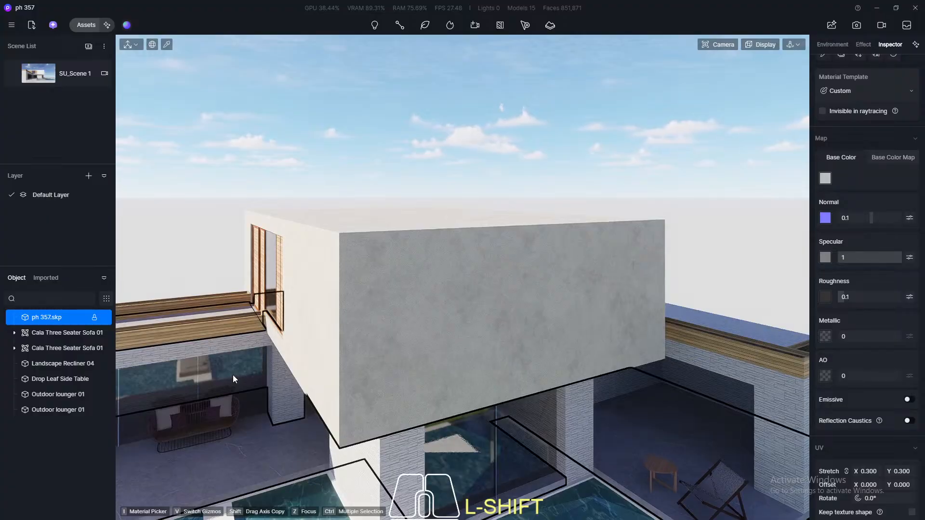
{"action": "key", "text": "F8"}
{"action": "middle_click_drag", "start_coordinate": [516, 336], "coordinate": [275, 381]}
{"action": "left_click", "coordinate": [336, 377]}
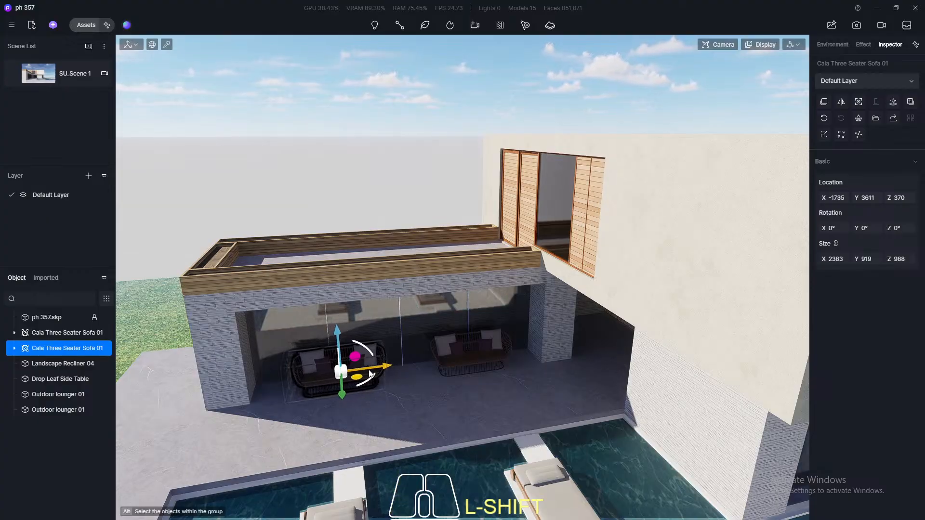
{"action": "left_click", "coordinate": [475, 351]}
{"action": "left_click_drag", "start_coordinate": [435, 361], "coordinate": [432, 362]}
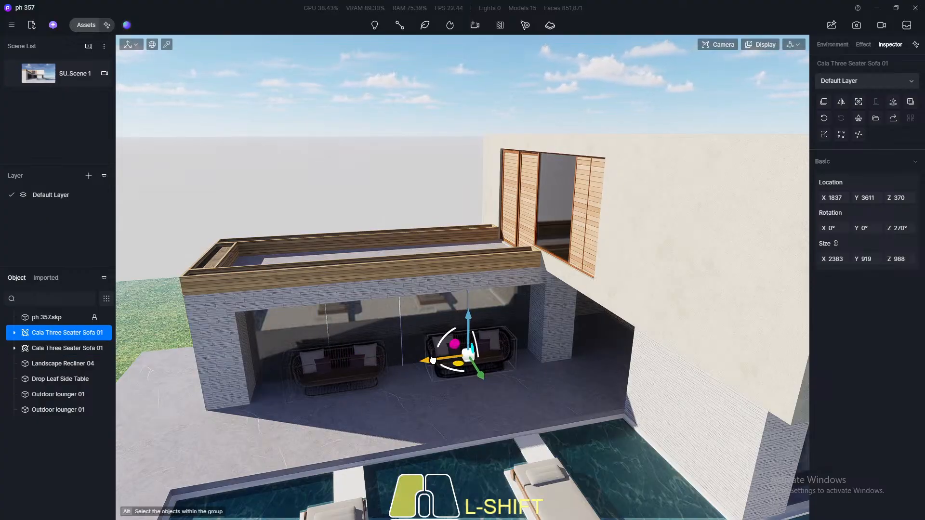
Browse the indoor Accessories models in the asset library and pick Potted plants 66
{"action": "left_click", "coordinate": [81, 25]}
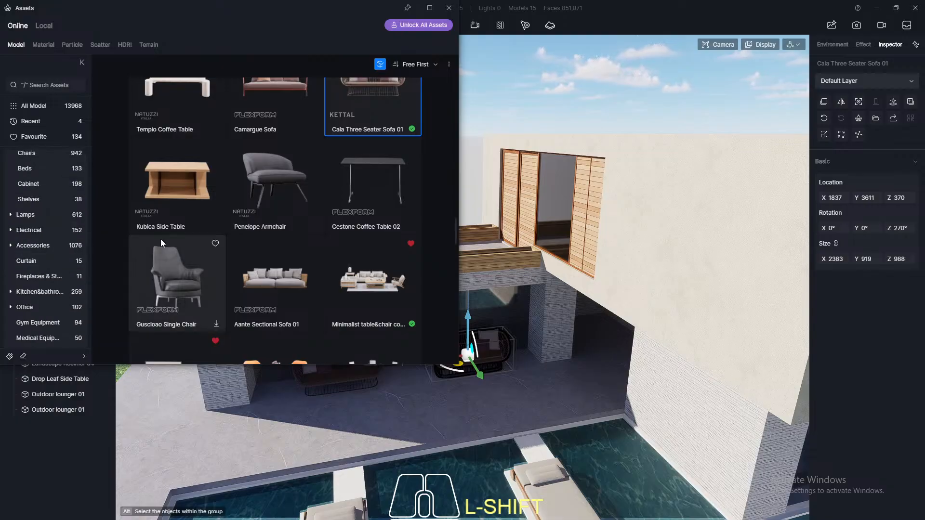
{"action": "scroll", "coordinate": [236, 229], "scroll_direction": "down", "scroll_amount": 10}
{"action": "scroll", "coordinate": [53, 254], "scroll_direction": "down", "scroll_amount": 1}
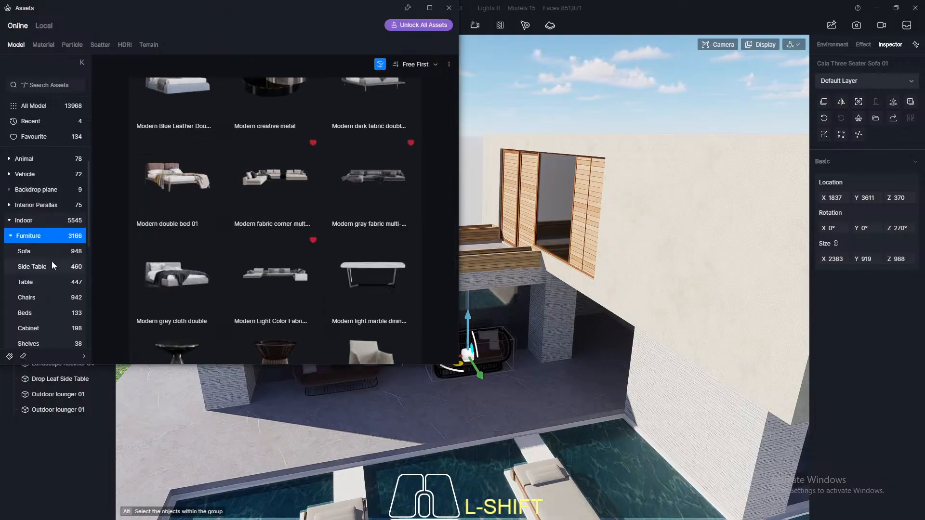
{"action": "scroll", "coordinate": [51, 261], "scroll_direction": "down", "scroll_amount": 3}
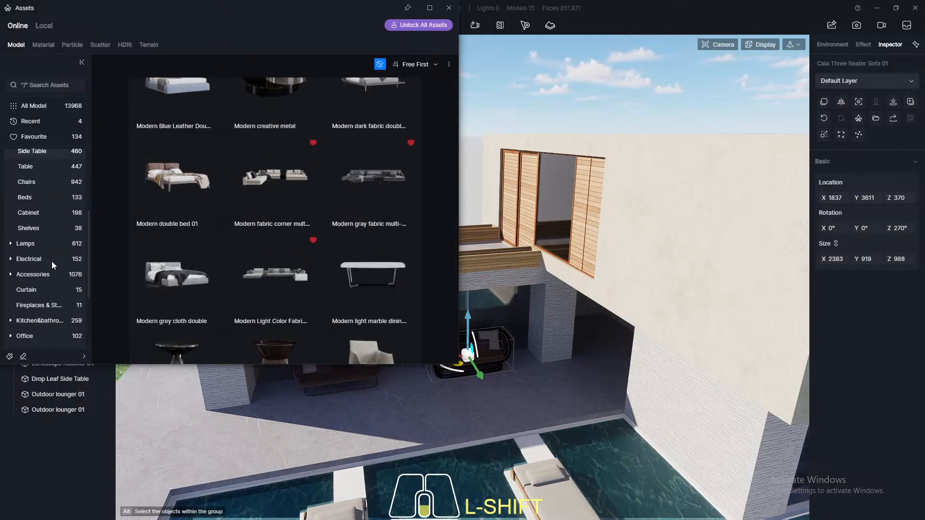
{"action": "left_click", "coordinate": [42, 275]}
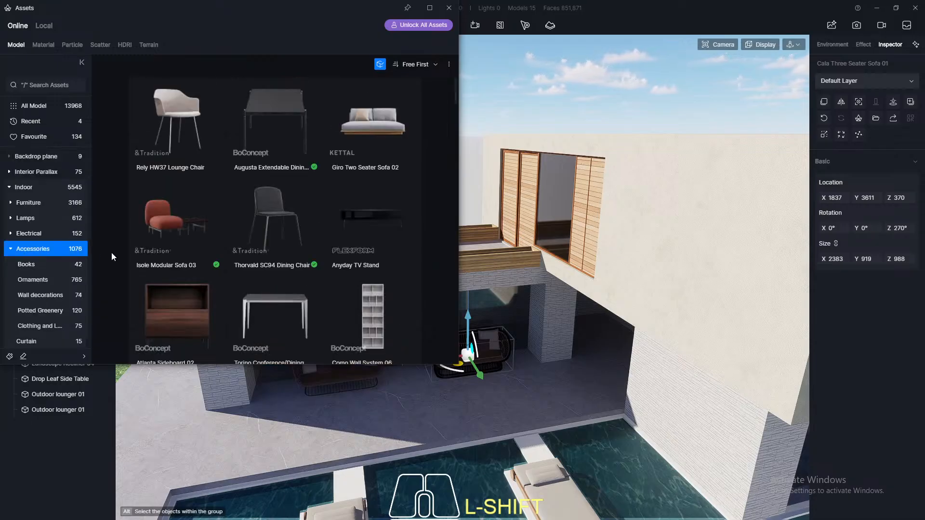
{"action": "scroll", "coordinate": [227, 208], "scroll_direction": "down", "scroll_amount": 2}
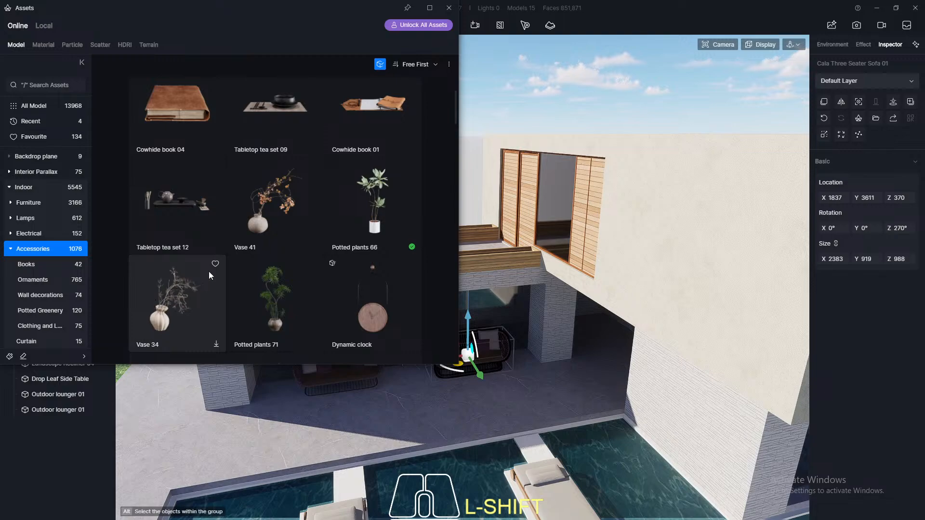
{"action": "left_click", "coordinate": [372, 223]}
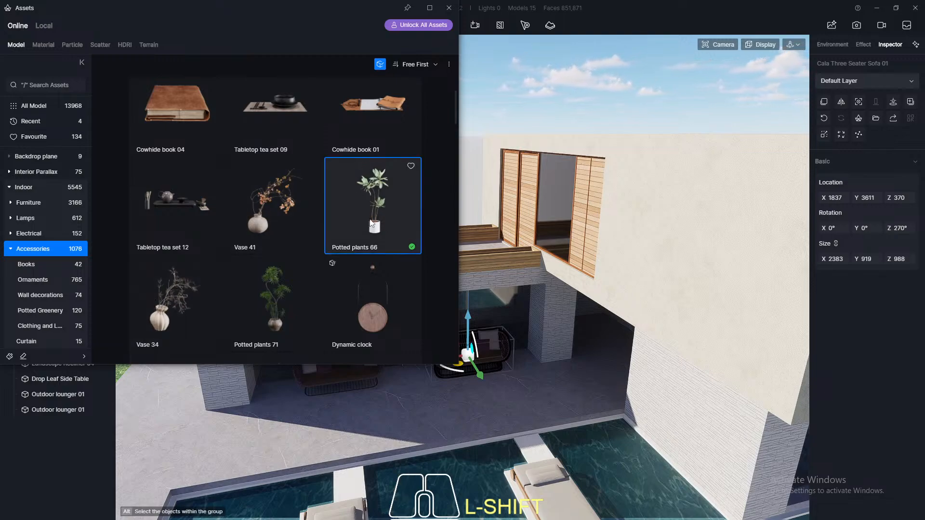
{"action": "left_click", "coordinate": [372, 223]}
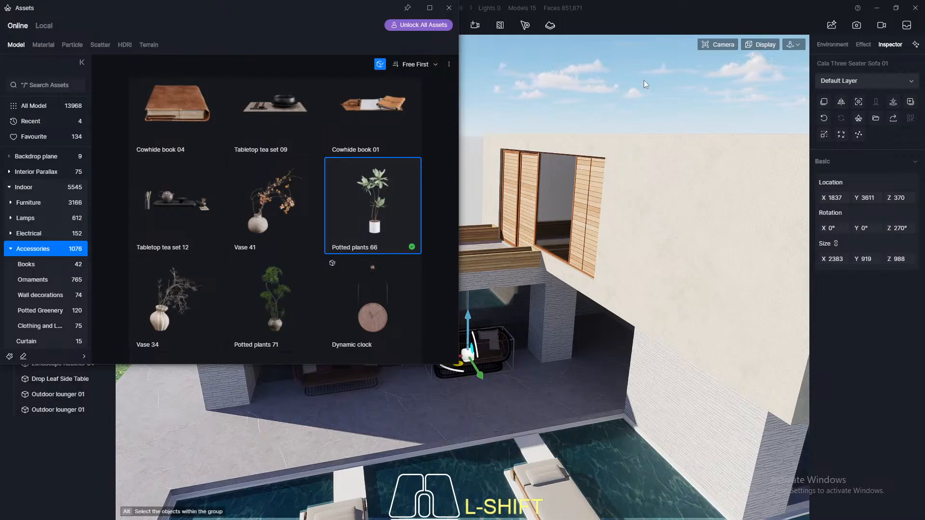
Download the Potted plants 71 model and place it on the terrace floor between the two sofas
{"action": "scroll", "coordinate": [266, 302], "scroll_direction": "down", "scroll_amount": 1}
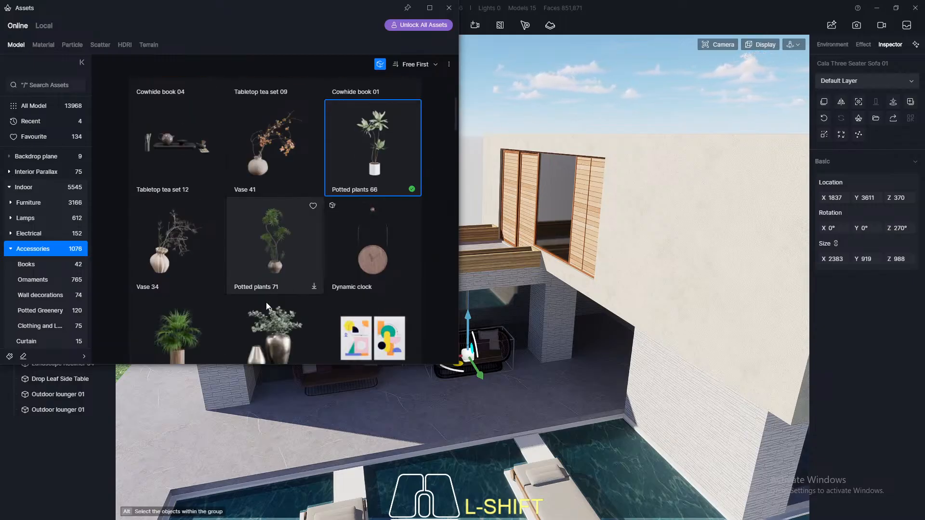
{"action": "left_click", "coordinate": [297, 238]}
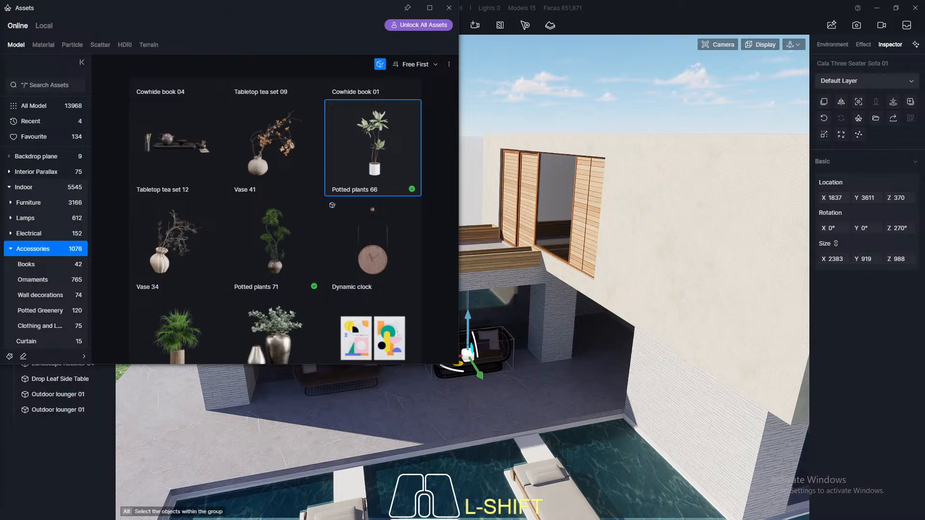
{"action": "left_click", "coordinate": [259, 258]}
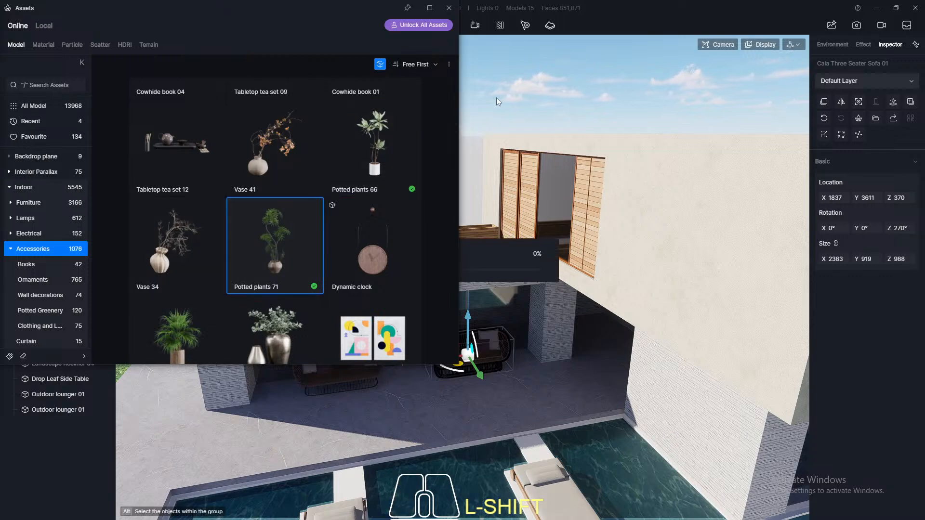
{"action": "left_click", "coordinate": [449, 8]}
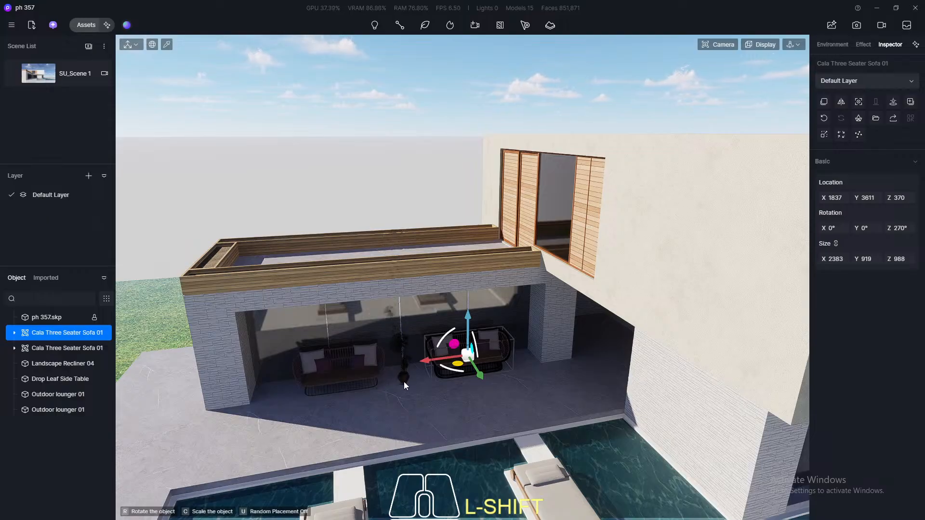
{"action": "left_click", "coordinate": [404, 382]}
Shift the potted plant between the sofas along the glass wall to X -53
{"action": "scroll", "coordinate": [407, 375], "scroll_direction": "up", "scroll_amount": 10}
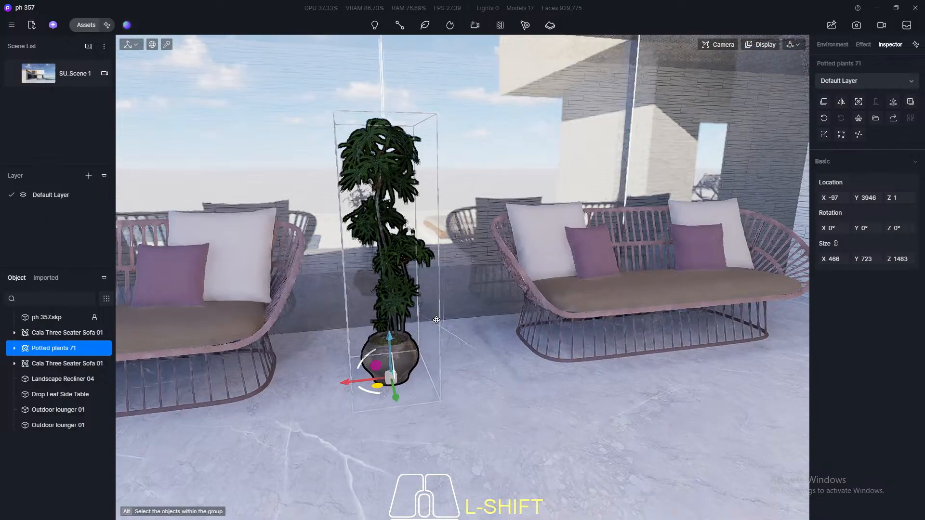
{"action": "middle_click_drag", "start_coordinate": [436, 320], "coordinate": [434, 307]}
{"action": "left_click_drag", "start_coordinate": [348, 364], "coordinate": [355, 364]}
Try a copy of the potted plant at X -3400 beside the terrace's end pillar, and delete that copy
{"action": "scroll", "coordinate": [651, 308], "scroll_direction": "down", "scroll_amount": 8}
{"action": "middle_click_drag", "start_coordinate": [652, 308], "coordinate": [587, 313]}
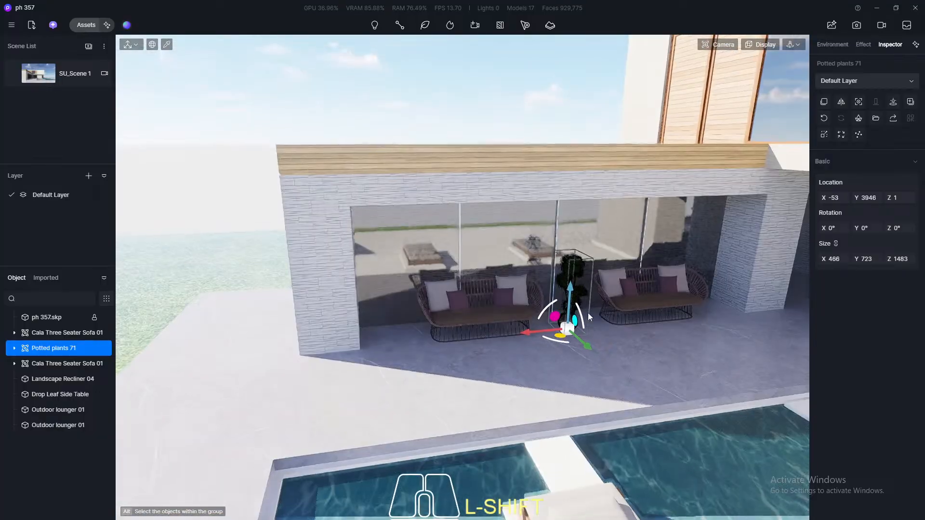
{"action": "left_click_drag", "start_coordinate": [538, 332], "coordinate": [364, 374], "text": "shift"}
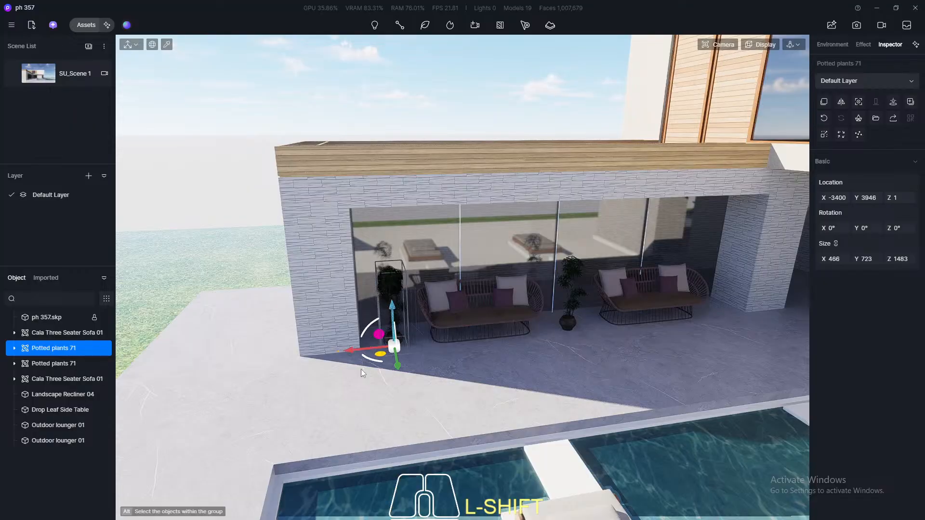
{"action": "key", "text": "Delete"}
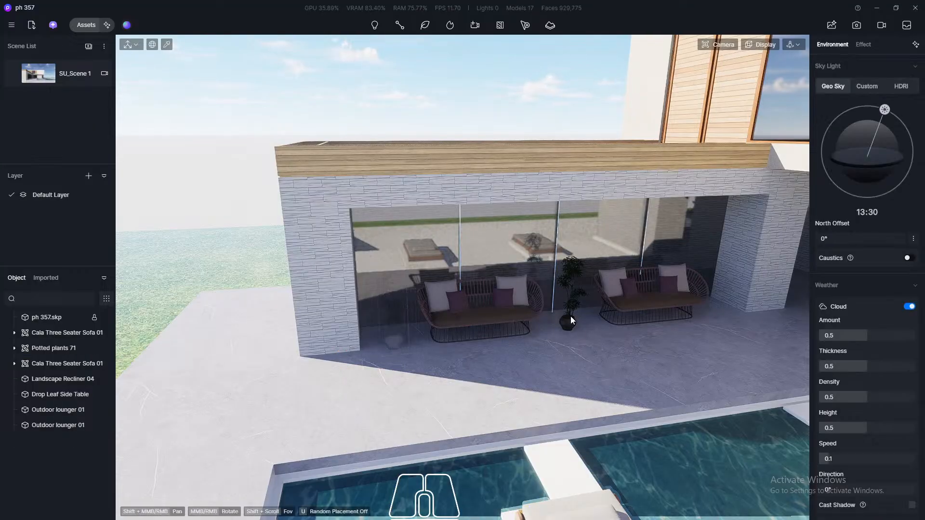
Scale the potted plant between the sofas to about 679 × 1053 × 2162 and place a copy beside the outer sofa at about X -3392
{"action": "left_click", "coordinate": [572, 325]}
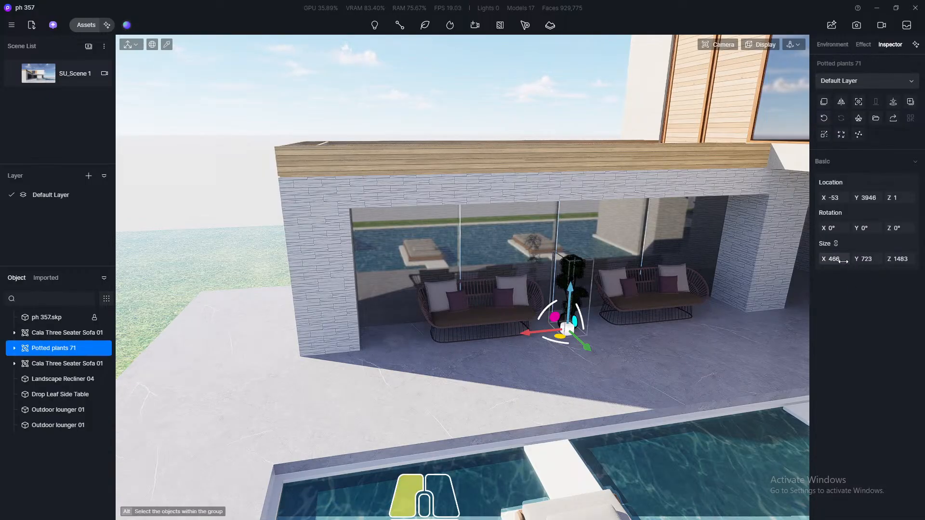
{"action": "left_click_drag", "start_coordinate": [833, 259], "coordinate": [862, 259]}
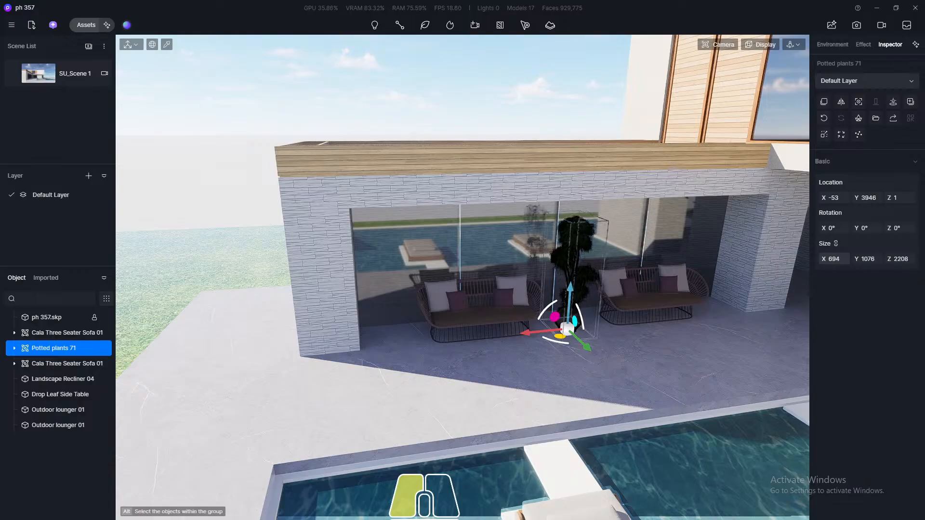
{"action": "middle_click_drag", "start_coordinate": [561, 365], "coordinate": [537, 364]}
{"action": "left_click_drag", "start_coordinate": [547, 336], "coordinate": [376, 348], "text": "shift"}
{"action": "scroll", "coordinate": [213, 301], "scroll_direction": "down", "scroll_amount": 3, "text": "shift"}
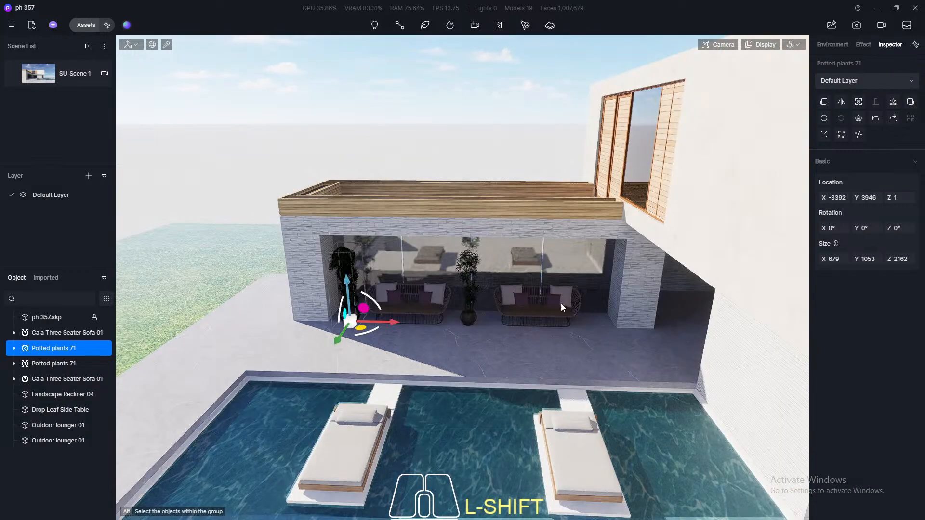
Copy the middle potted plant along the X axis to about X 3437 beside the inner sofa, and switch the camera to perspective view
{"action": "left_click", "coordinate": [468, 317], "text": "shift"}
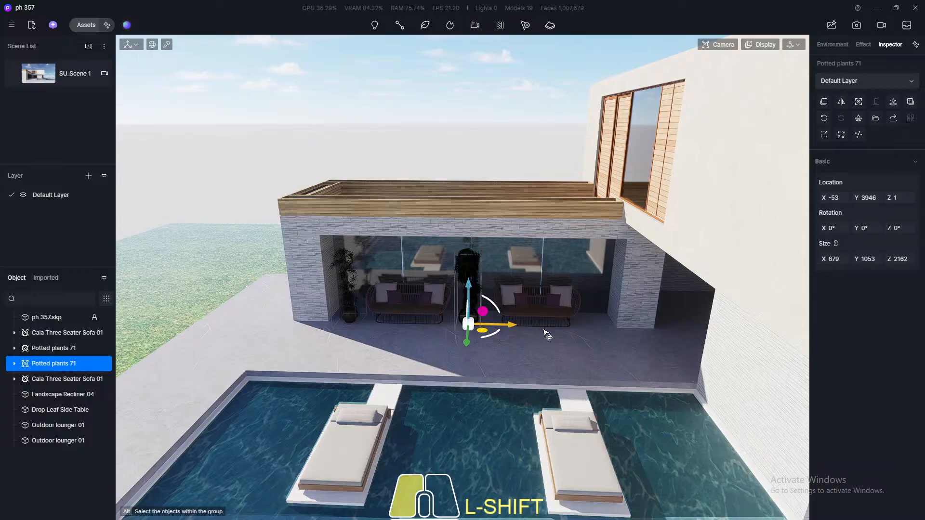
{"action": "left_click_drag", "start_coordinate": [544, 330], "coordinate": [621, 347], "text": "shift"}
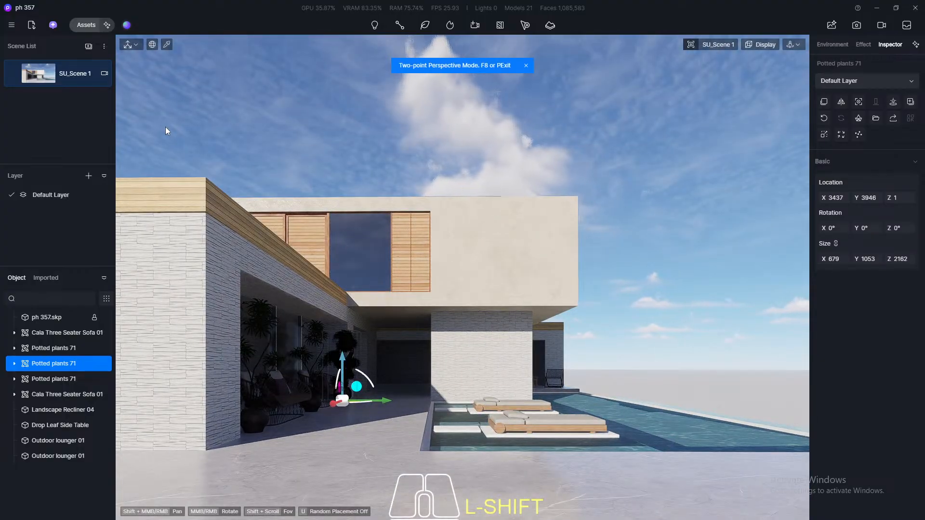
{"action": "left_click", "coordinate": [415, 446]}
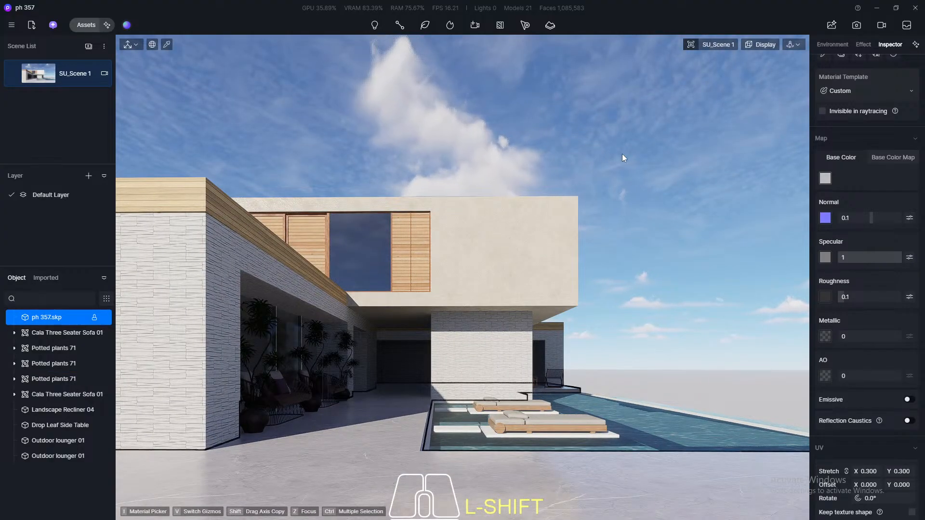
{"action": "middle_click_drag", "start_coordinate": [400, 358], "coordinate": [385, 356]}
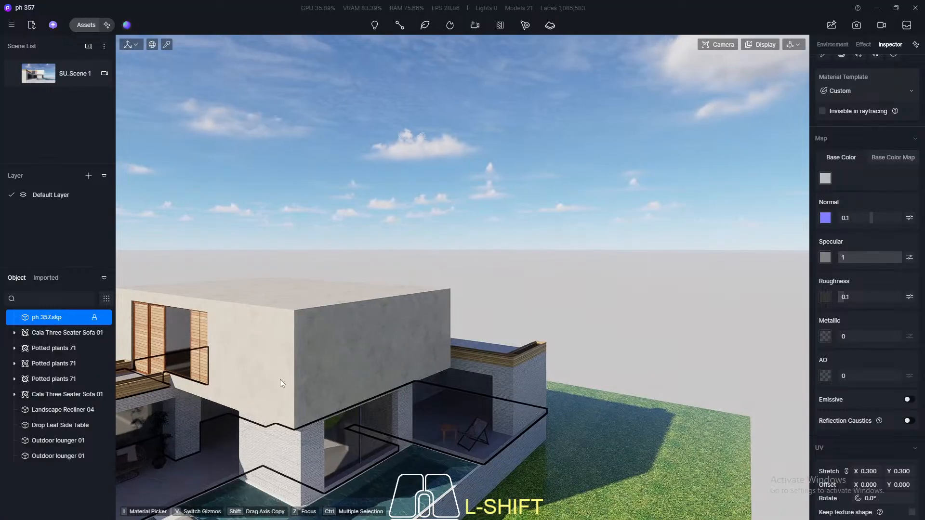
{"action": "key", "text": "F8"}
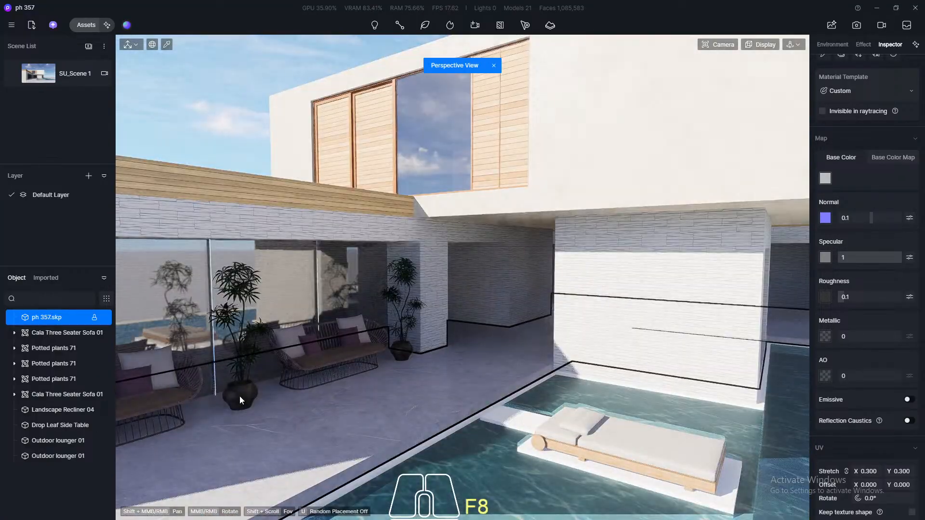
{"action": "left_click", "coordinate": [239, 396]}
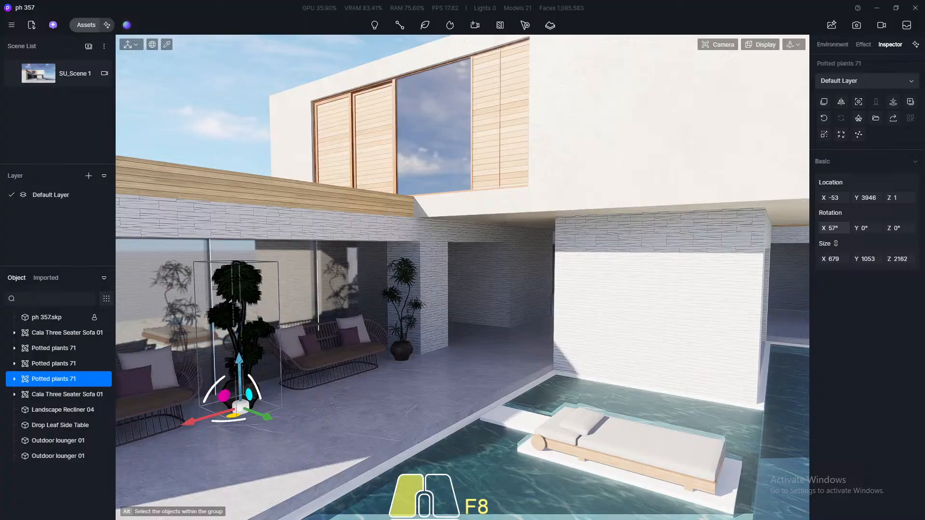
{"action": "key", "text": "ctrl+z"}
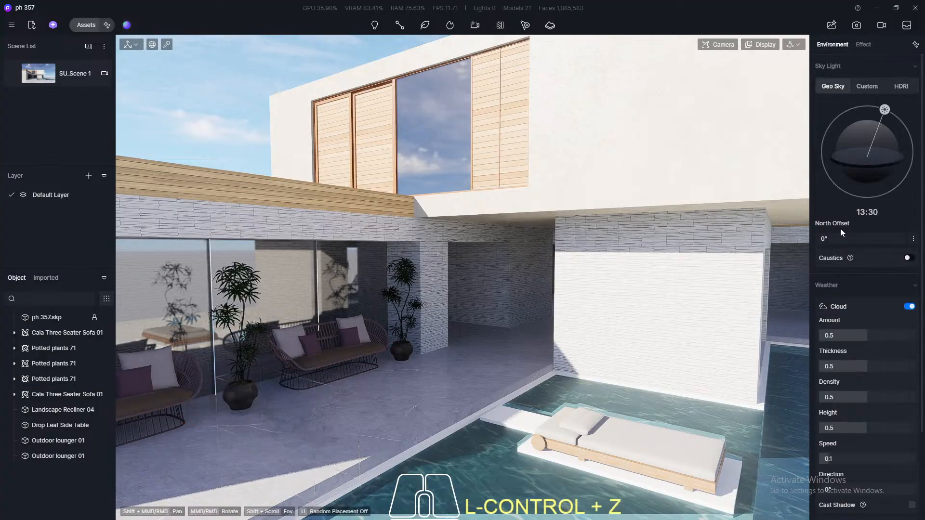
{"action": "key", "text": "ctrl+z"}
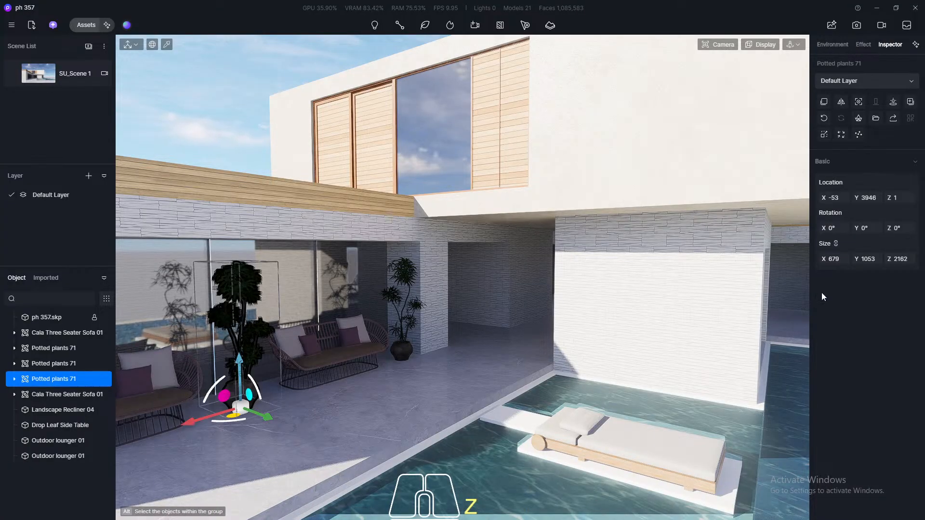
{"action": "left_click_drag", "start_coordinate": [871, 227], "coordinate": [872, 226]}
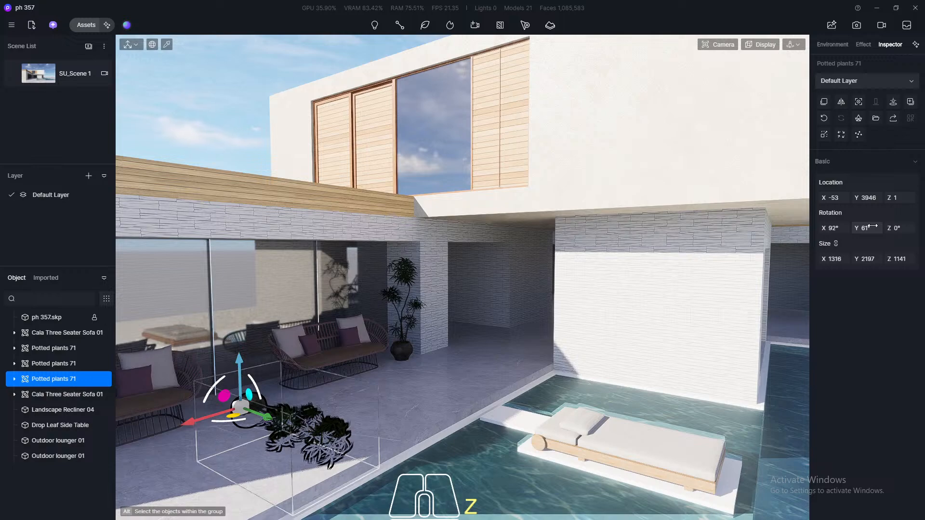
{"action": "key", "text": "ctrl+z"}
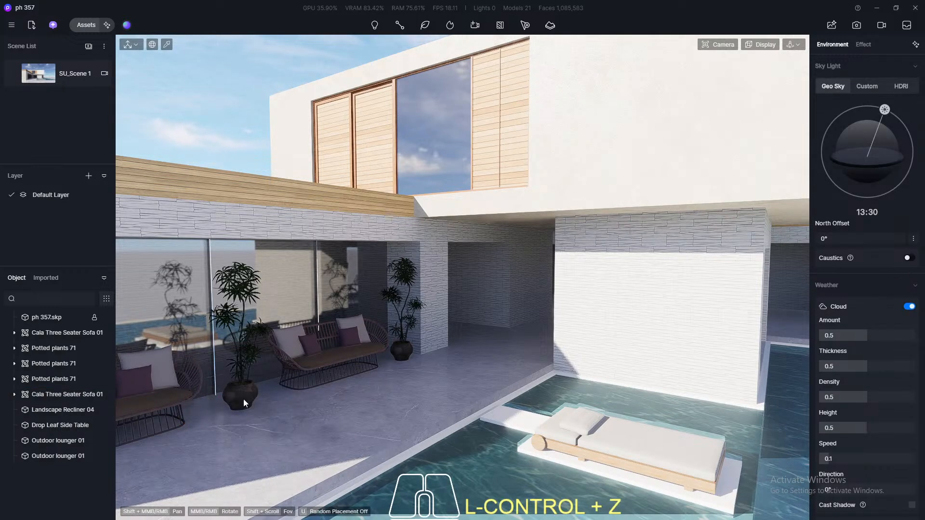
{"action": "key", "text": "ctrl+z"}
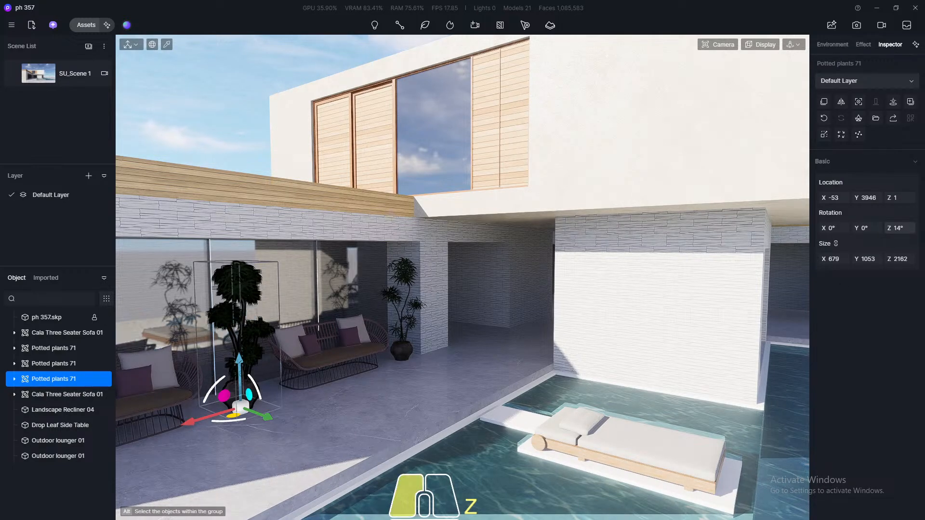
{"action": "key", "text": "ctrl+z"}
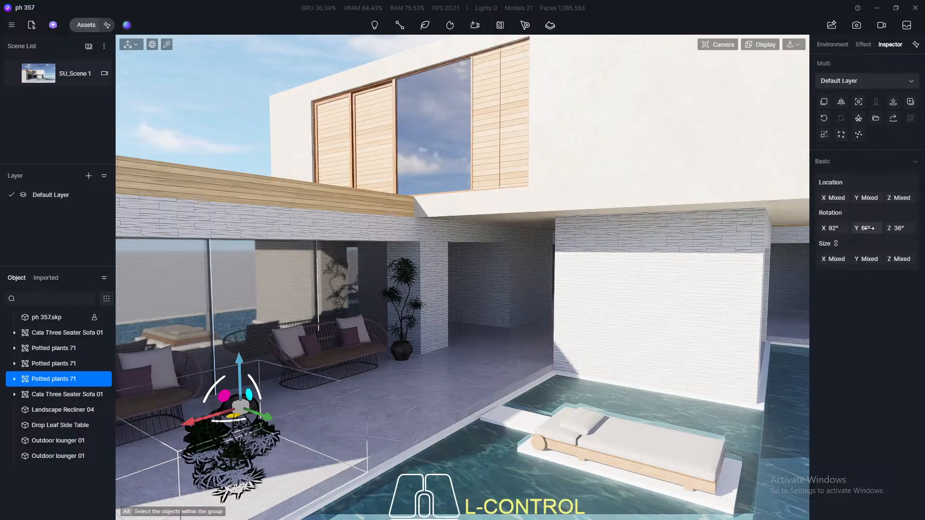
{"action": "key", "text": "ctrl+z"}
{"action": "key", "text": "ctrl+z"}
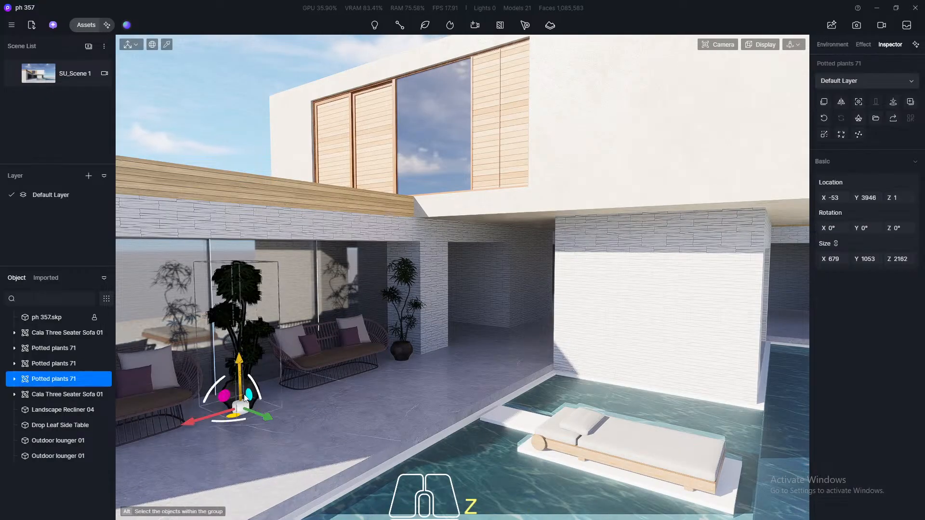
{"action": "mouse_move", "coordinate": [230, 420]}
{"action": "left_mouse_down"}
{"action": "mouse_move", "coordinate": [245, 417]}
{"action": "mouse_move", "coordinate": [228, 421]}
{"action": "left_mouse_up"}
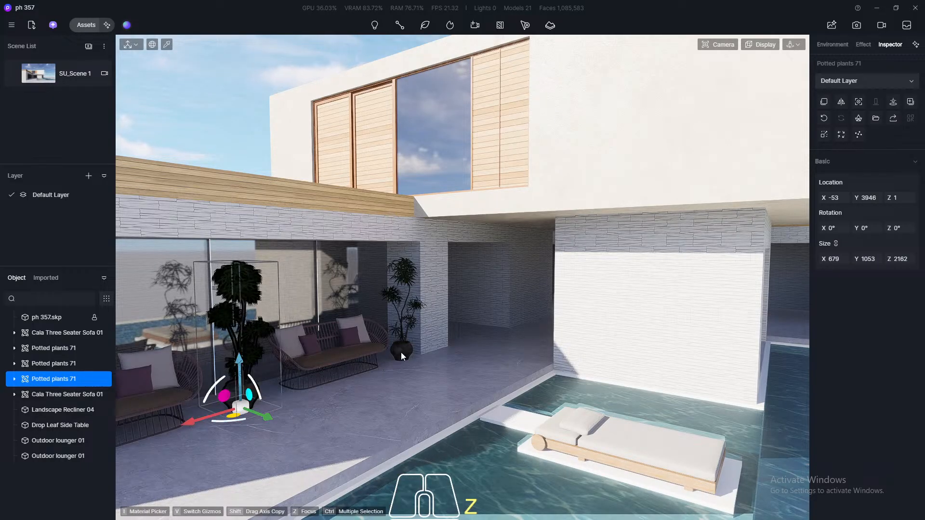
Rotate the potted plant beside the inner sofa to about 78° around Z and return to the SU_Scene 1 view
{"action": "left_click", "coordinate": [400, 352]}
{"action": "left_click_drag", "start_coordinate": [399, 369], "coordinate": [336, 364]}
{"action": "scroll", "coordinate": [499, 319], "scroll_direction": "down", "scroll_amount": 5}
{"action": "left_click", "coordinate": [46, 80]}
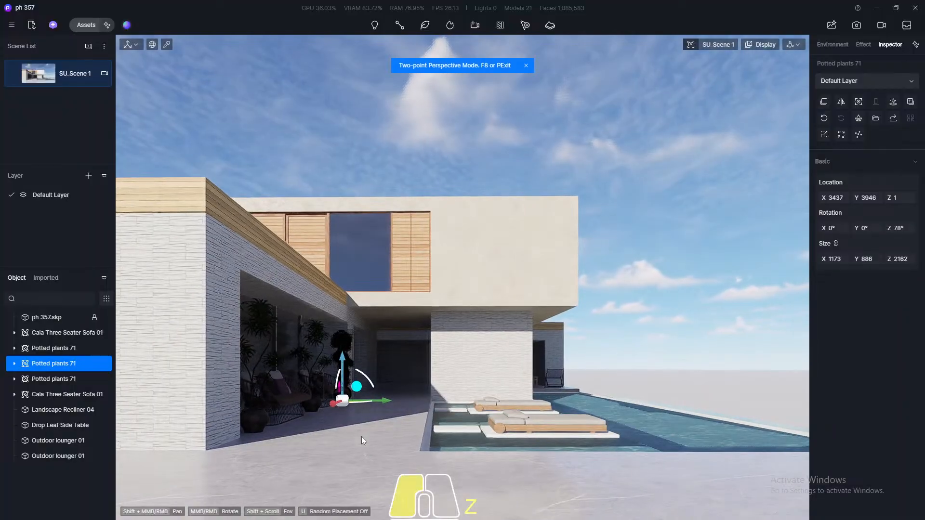
{"action": "left_click", "coordinate": [361, 436]}
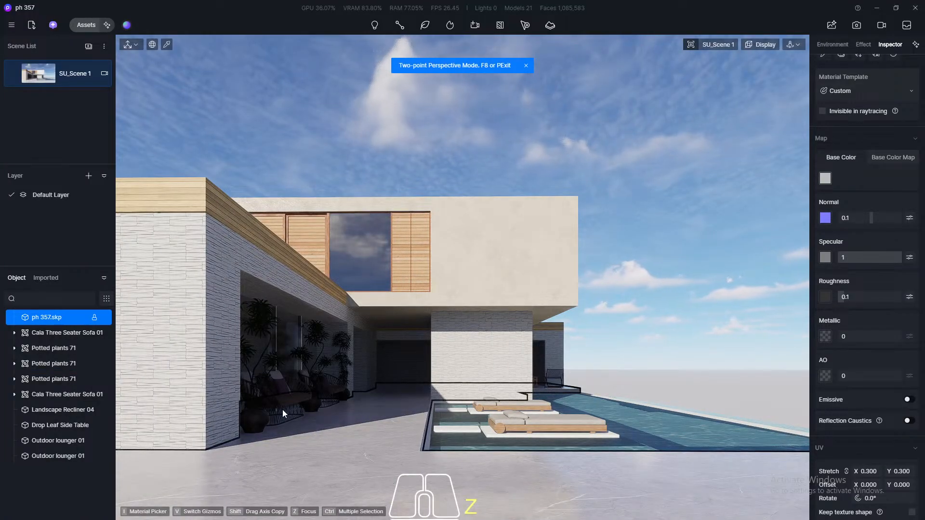
Rotate the potted plant nearest the camera to about 69° around Z and clear its selection
{"action": "left_click", "coordinate": [256, 418]}
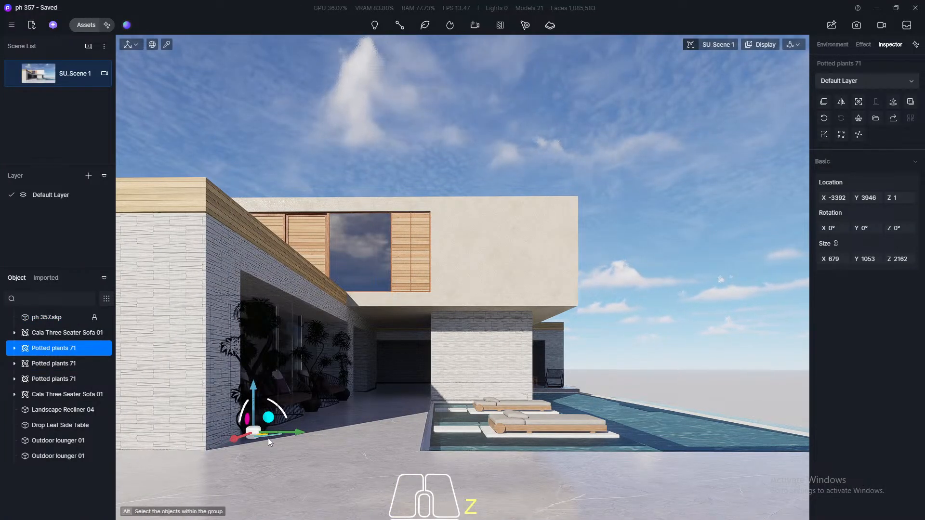
{"action": "left_click_drag", "start_coordinate": [268, 437], "coordinate": [193, 441]}
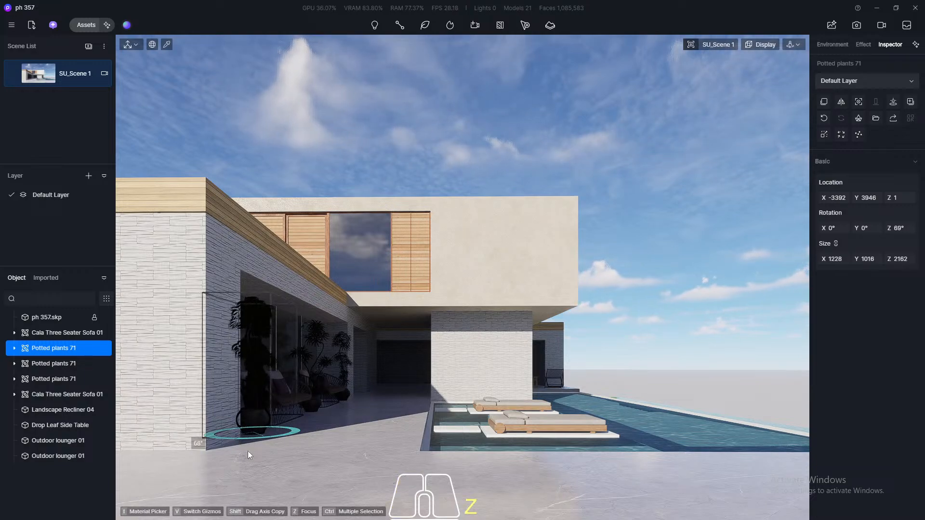
{"action": "left_click", "coordinate": [360, 467]}
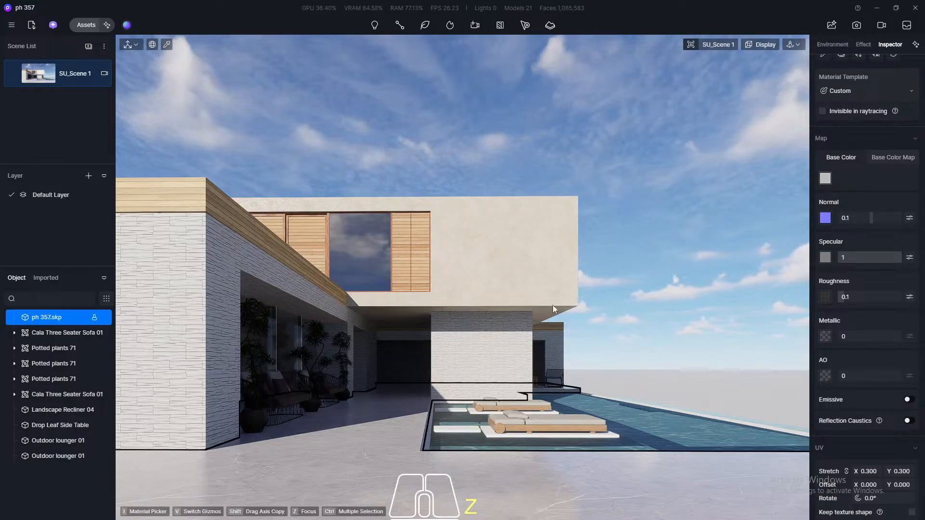
In perspective view, select all three potted plants and move them together along Y toward the glass wall, to about Y 3532
{"action": "middle_click_drag", "start_coordinate": [356, 316], "coordinate": [370, 321]}
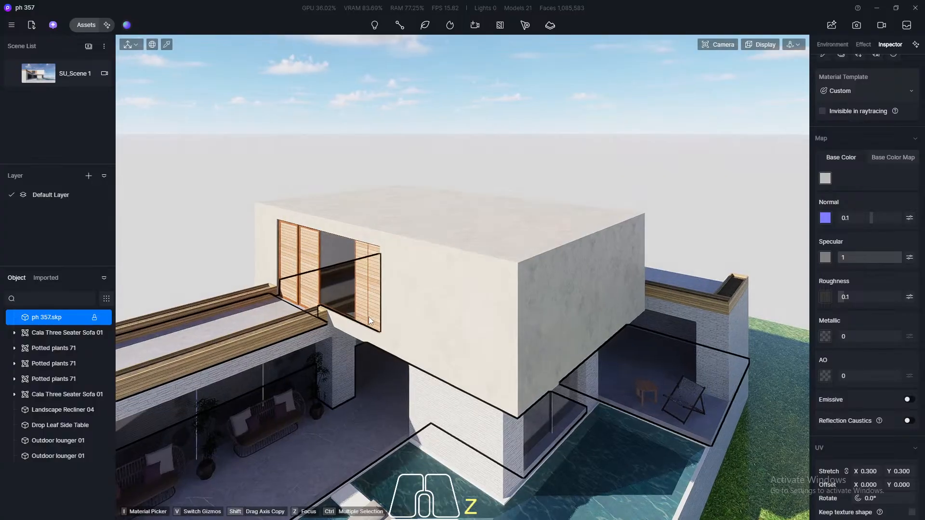
{"action": "key", "text": "F8"}
{"action": "scroll", "coordinate": [429, 251], "scroll_direction": "down", "scroll_amount": 4}
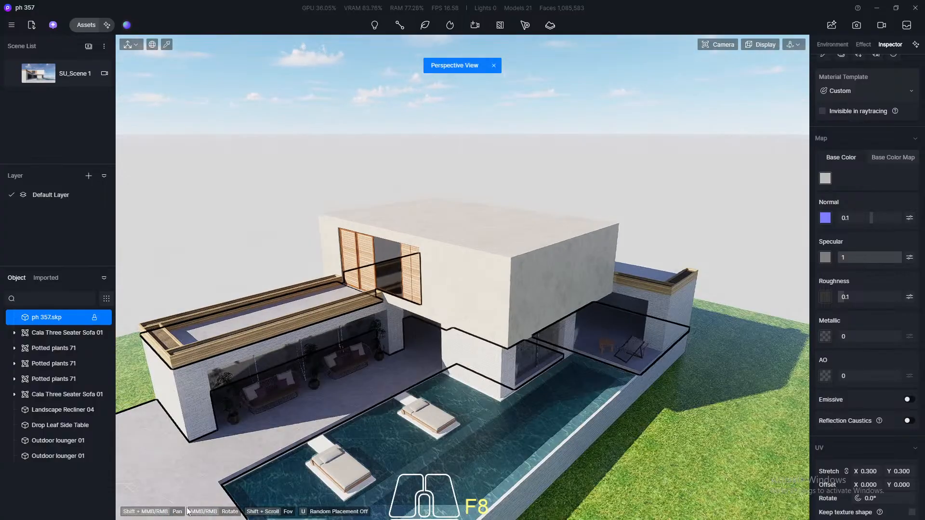
{"action": "scroll", "coordinate": [242, 380], "scroll_direction": "up", "scroll_amount": 6}
{"action": "scroll", "coordinate": [246, 382], "scroll_direction": "up", "scroll_amount": 5}
{"action": "left_click", "coordinate": [308, 436]}
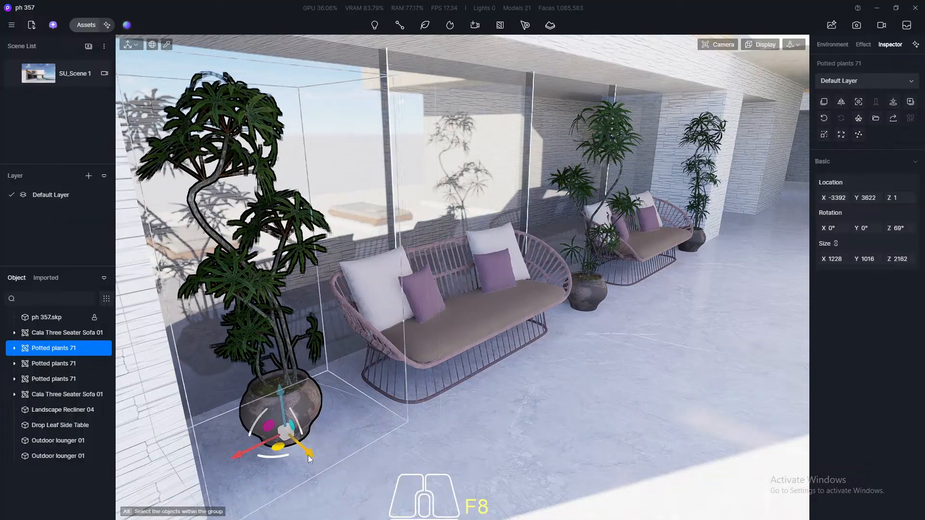
{"action": "key", "text": "ctrl+z"}
{"action": "left_click", "coordinate": [316, 430], "text": "ctrl"}
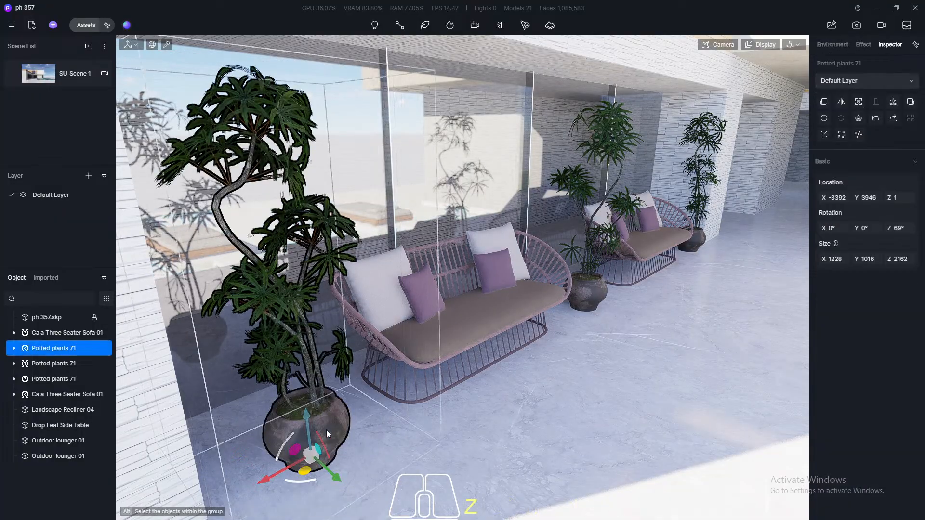
{"action": "left_click", "coordinate": [601, 293], "text": "ctrl"}
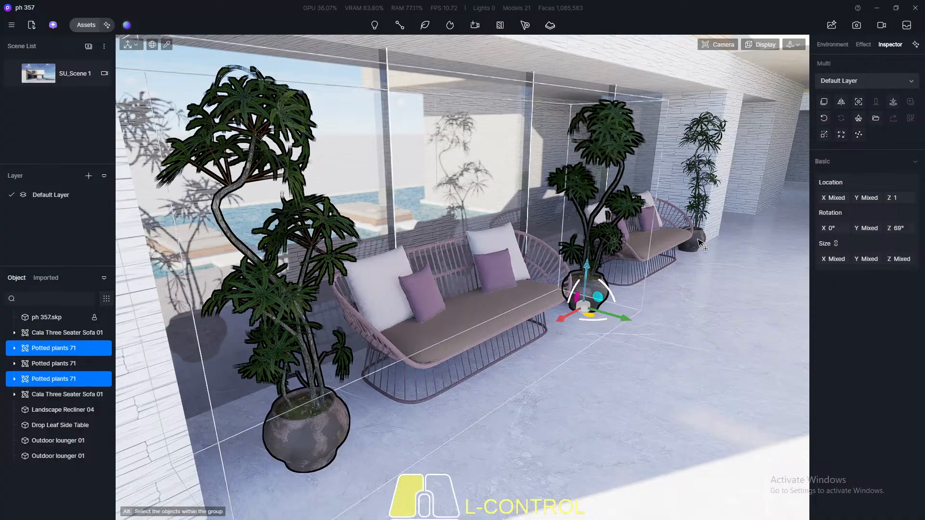
{"action": "left_click", "coordinate": [692, 240], "text": "ctrl"}
{"action": "left_click_drag", "start_coordinate": [736, 258], "coordinate": [704, 273]}
{"action": "left_click", "coordinate": [625, 388]}
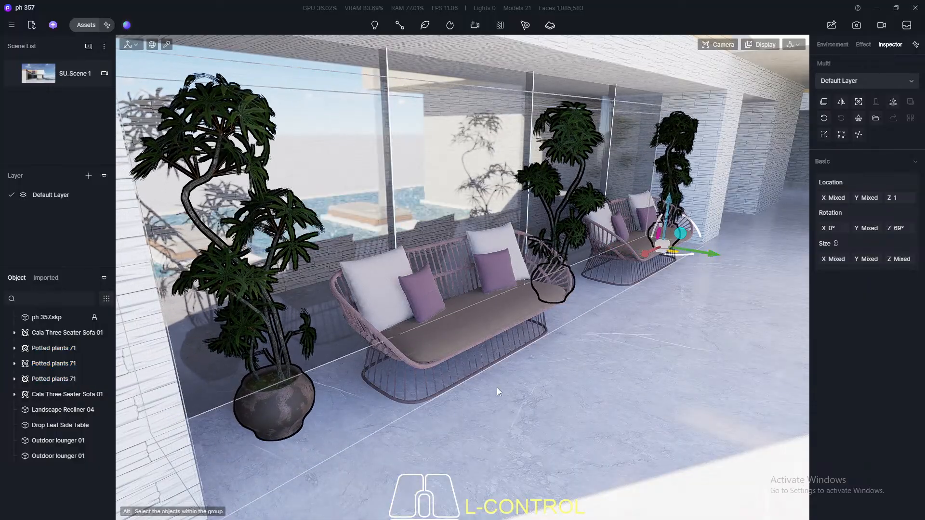
Select both Cala Three Seater Sofa 01 models and shift them together slightly toward the glass wall
{"action": "scroll", "coordinate": [390, 309], "scroll_direction": "up", "scroll_amount": 5}
{"action": "middle_click_drag", "start_coordinate": [355, 311], "coordinate": [207, 271]}
{"action": "scroll", "coordinate": [351, 247], "scroll_direction": "down", "scroll_amount": 5}
{"action": "left_click", "coordinate": [392, 234]}
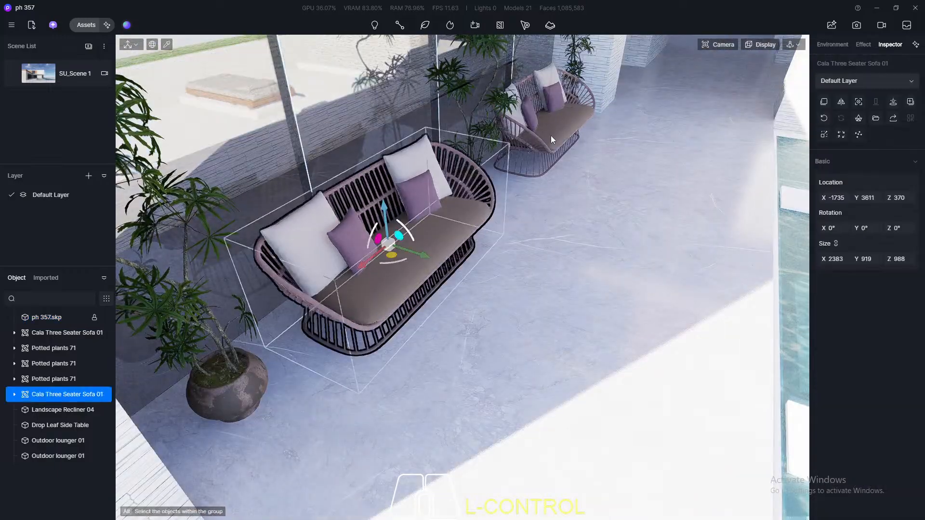
{"action": "left_click", "coordinate": [510, 167], "text": "shift"}
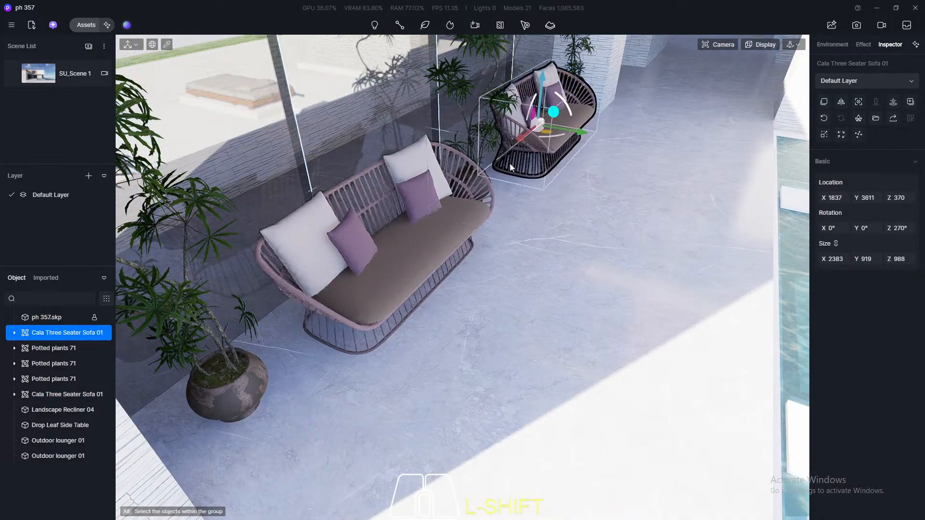
{"action": "left_click", "coordinate": [396, 244], "text": "ctrl"}
{"action": "mouse_move", "coordinate": [414, 254]}
{"action": "left_mouse_down"}
{"action": "mouse_move", "coordinate": [391, 252]}
{"action": "mouse_move", "coordinate": [419, 259]}
{"action": "left_mouse_up"}
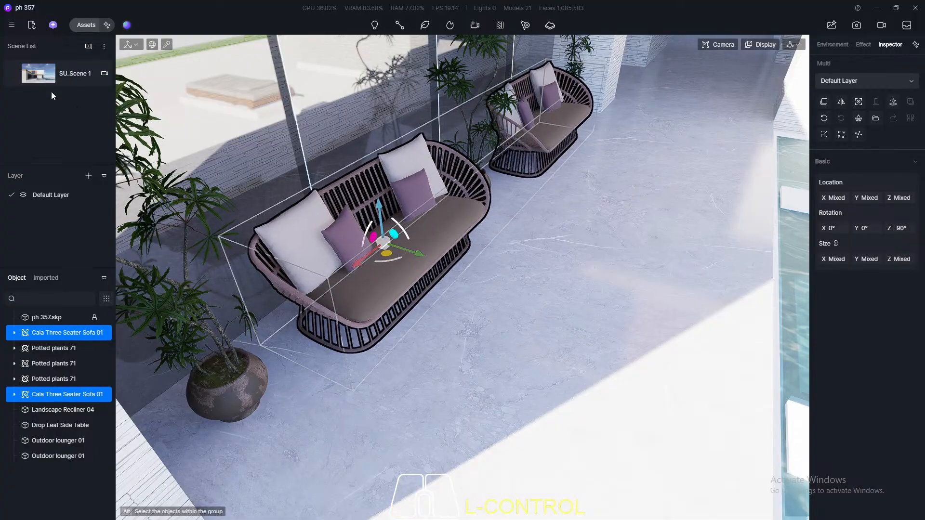
Return to the SU_Scene 1 view and delete the middle potted plant between the two sofas
{"action": "left_click", "coordinate": [48, 77]}
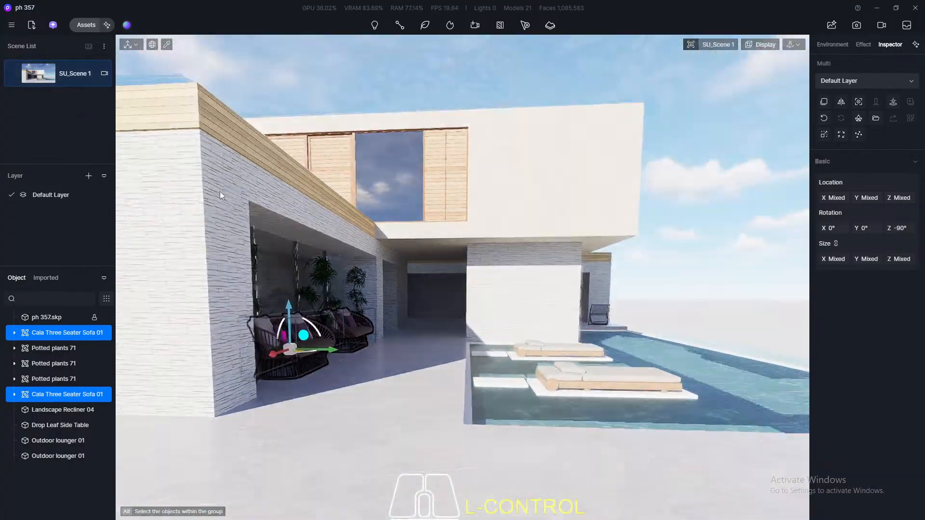
{"action": "left_click", "coordinate": [364, 437]}
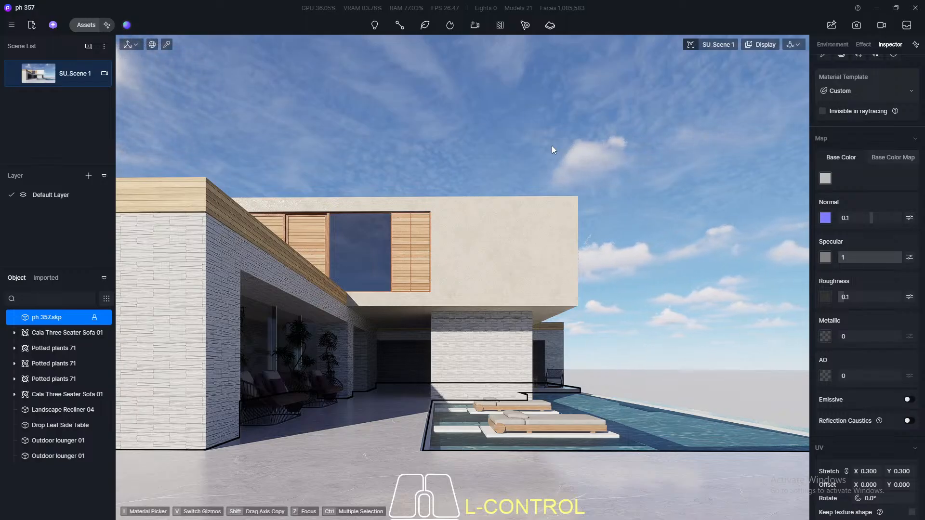
{"action": "left_click", "coordinate": [302, 334]}
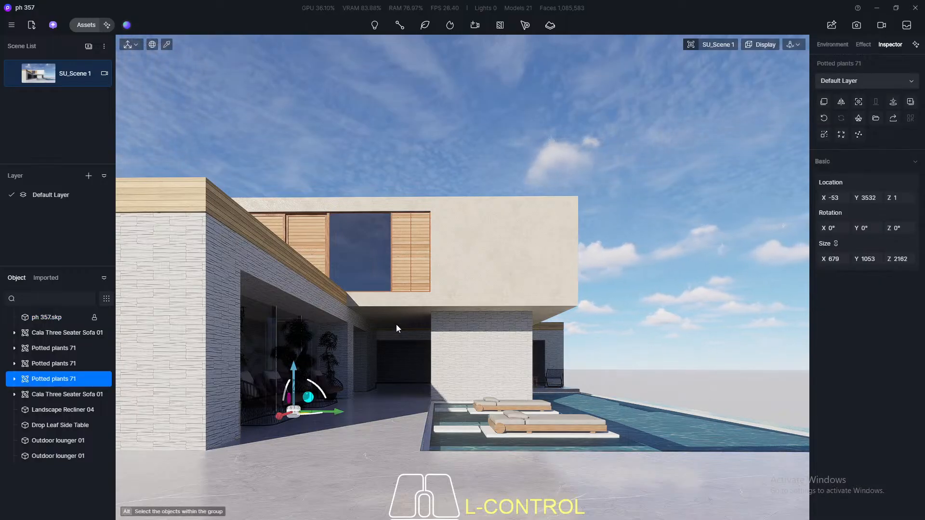
{"action": "key", "text": "Delete"}
{"action": "scroll", "coordinate": [342, 357], "scroll_direction": "up", "scroll_amount": 5}
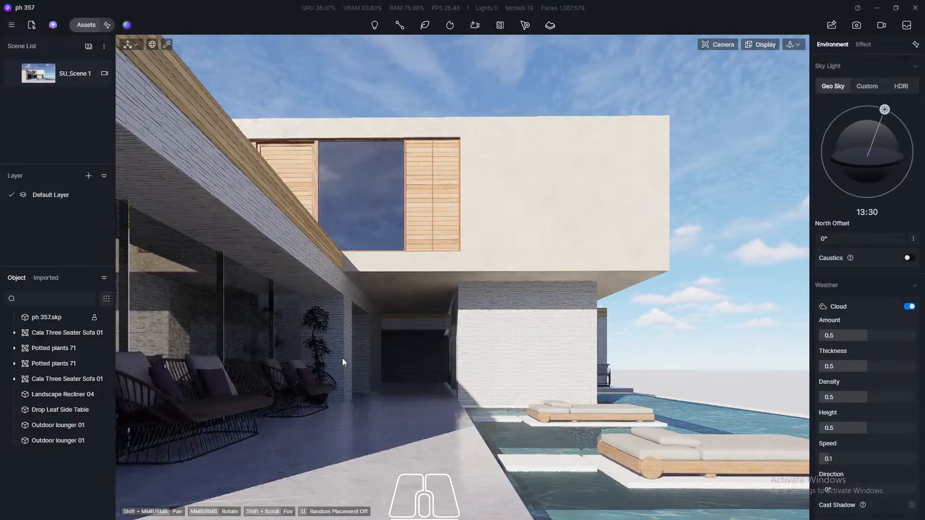
Switch to perspective view facing the sofas and show the Indoor Furniture models in the asset library
{"action": "middle_click_drag", "start_coordinate": [342, 357], "coordinate": [500, 318]}
{"action": "scroll", "coordinate": [307, 344], "scroll_direction": "down", "scroll_amount": 4}
{"action": "scroll", "coordinate": [311, 371], "scroll_direction": "up", "scroll_amount": 6}
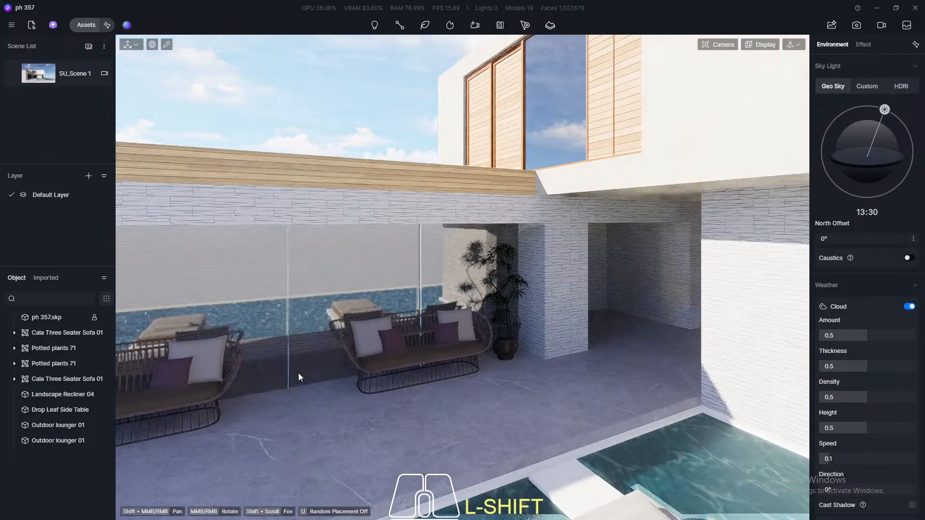
{"action": "key", "text": "F8"}
{"action": "middle_click_drag", "start_coordinate": [296, 372], "coordinate": [233, 377]}
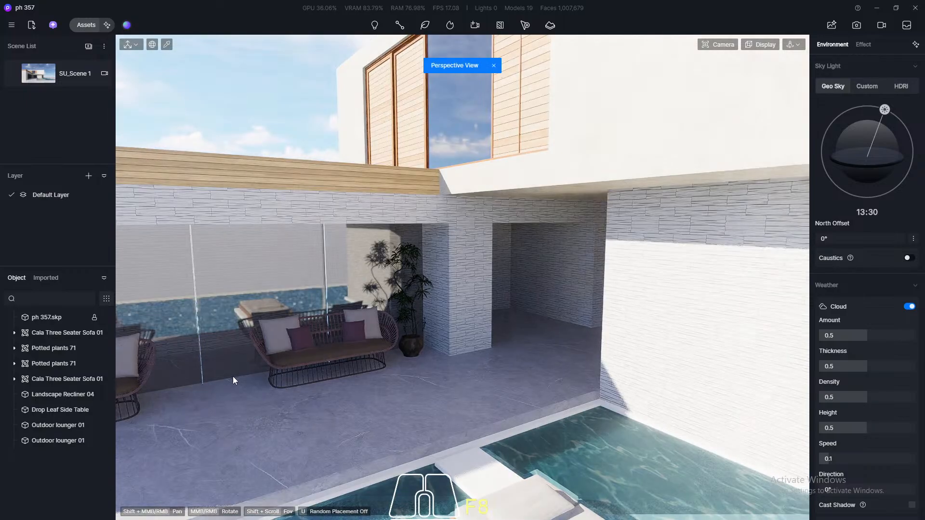
{"action": "scroll", "coordinate": [189, 209], "scroll_direction": "down", "scroll_amount": 5}
{"action": "left_click", "coordinate": [87, 24]}
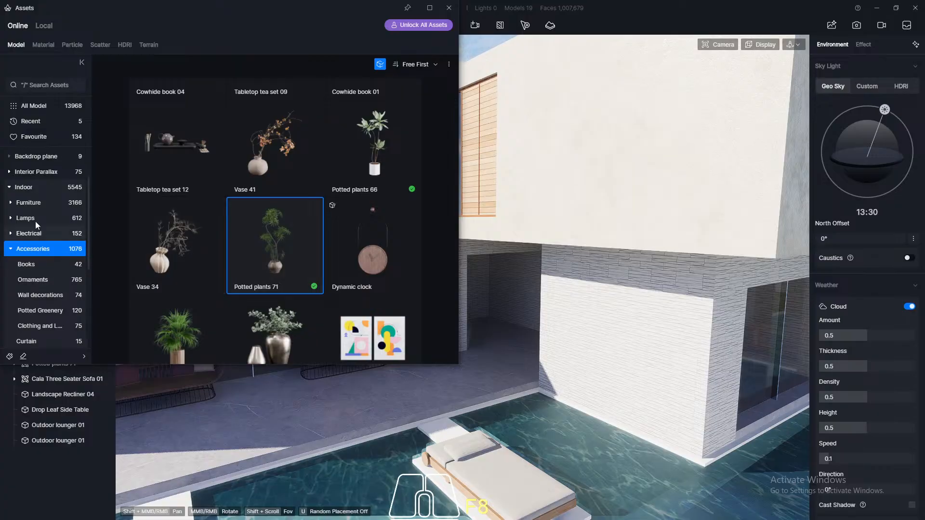
{"action": "left_click", "coordinate": [33, 201]}
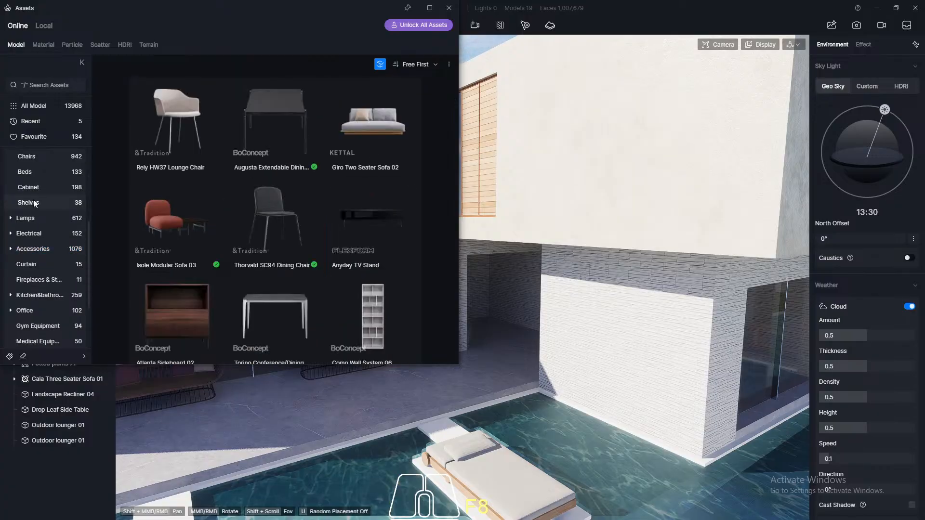
Find the Il Colonnato Dining Table 01 among the furniture models and download it
{"action": "scroll", "coordinate": [246, 193], "scroll_direction": "down", "scroll_amount": 4}
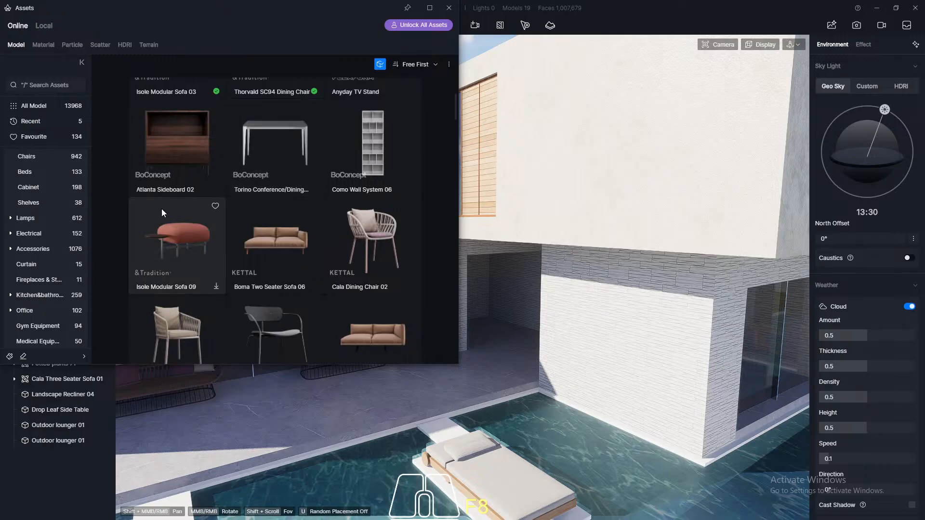
{"action": "scroll", "coordinate": [166, 241], "scroll_direction": "down", "scroll_amount": 10}
{"action": "scroll", "coordinate": [166, 242], "scroll_direction": "down", "scroll_amount": 2}
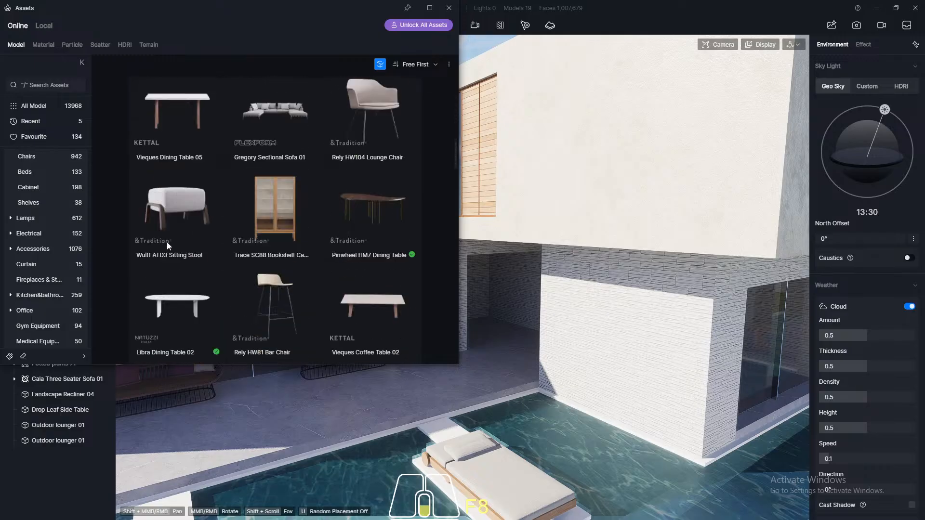
{"action": "scroll", "coordinate": [167, 242], "scroll_direction": "down", "scroll_amount": 4}
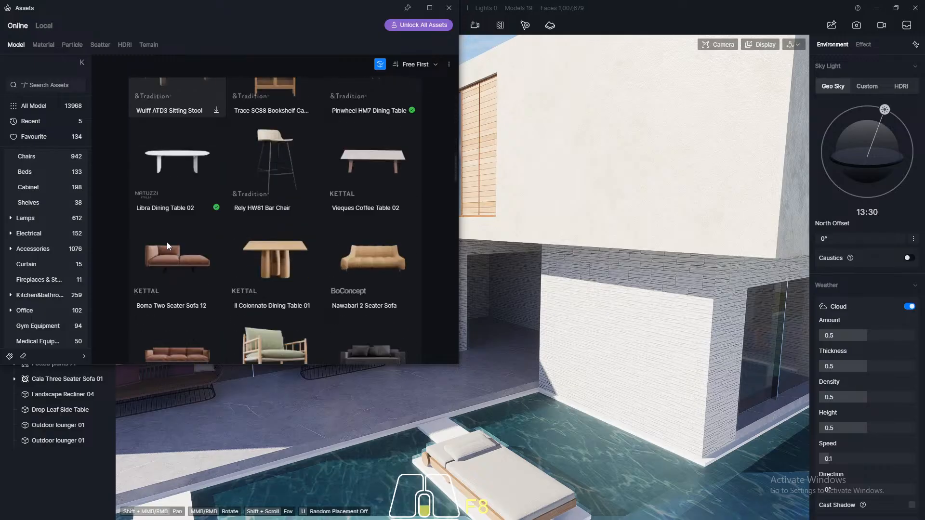
{"action": "scroll", "coordinate": [264, 208], "scroll_direction": "down", "scroll_amount": 6}
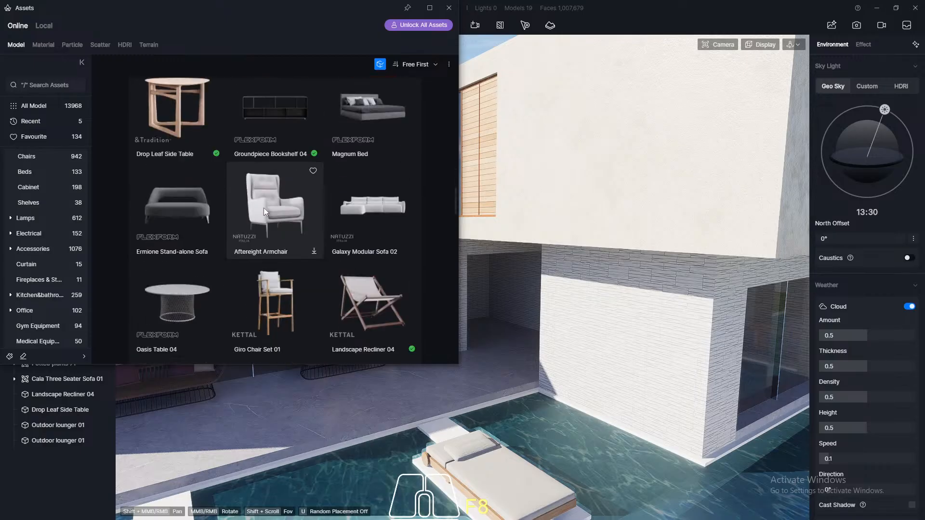
{"action": "scroll", "coordinate": [263, 207], "scroll_direction": "up", "scroll_amount": 6}
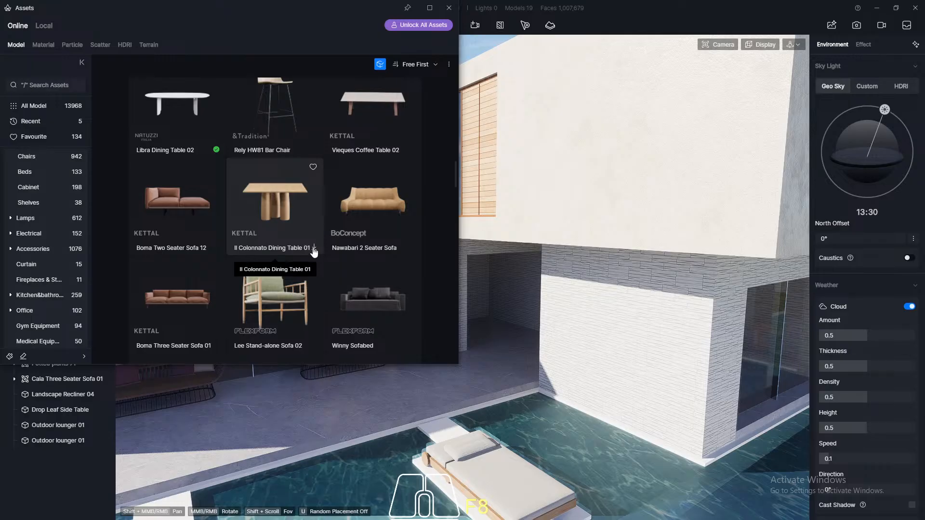
{"action": "left_click", "coordinate": [314, 248]}
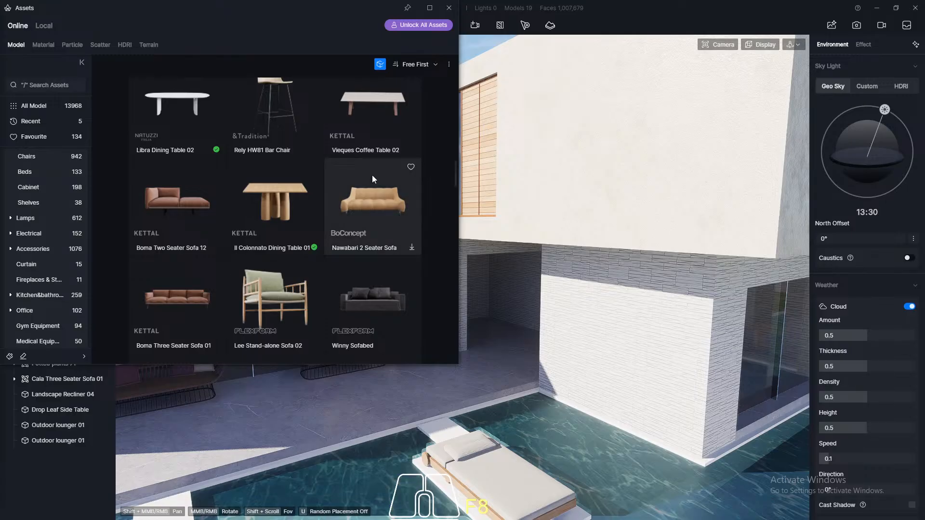
Place the Il Colonnato Dining Table 01 on the terrace floor in front of the two sofas, at about X 61, Y 4117
{"action": "left_click", "coordinate": [282, 204]}
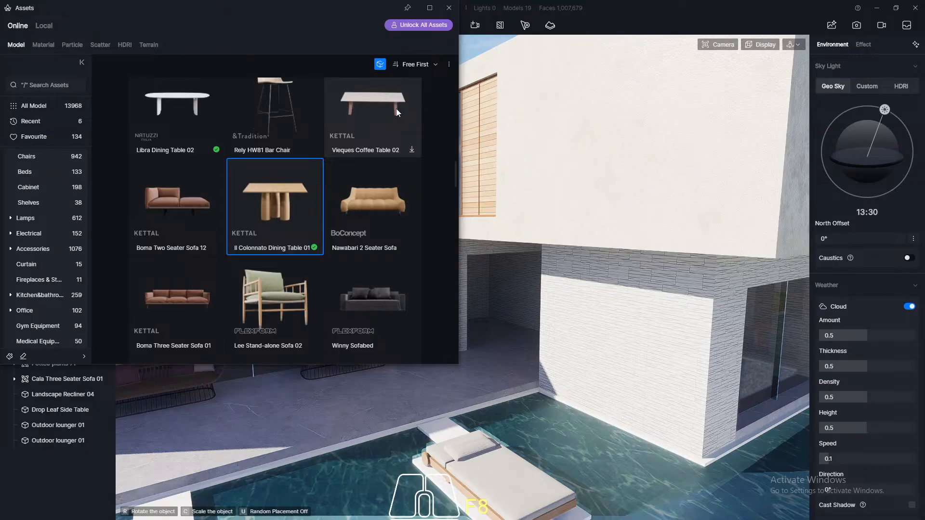
{"action": "left_click", "coordinate": [449, 7]}
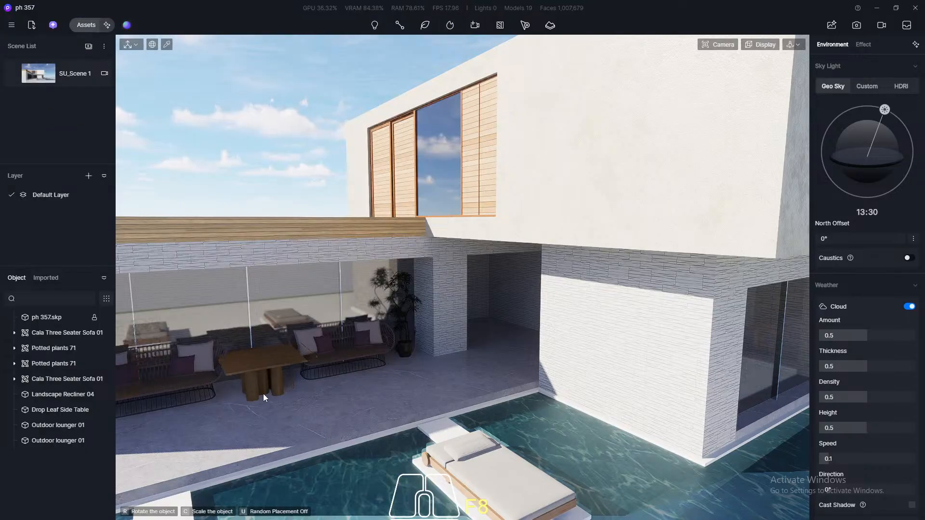
{"action": "left_click", "coordinate": [266, 392]}
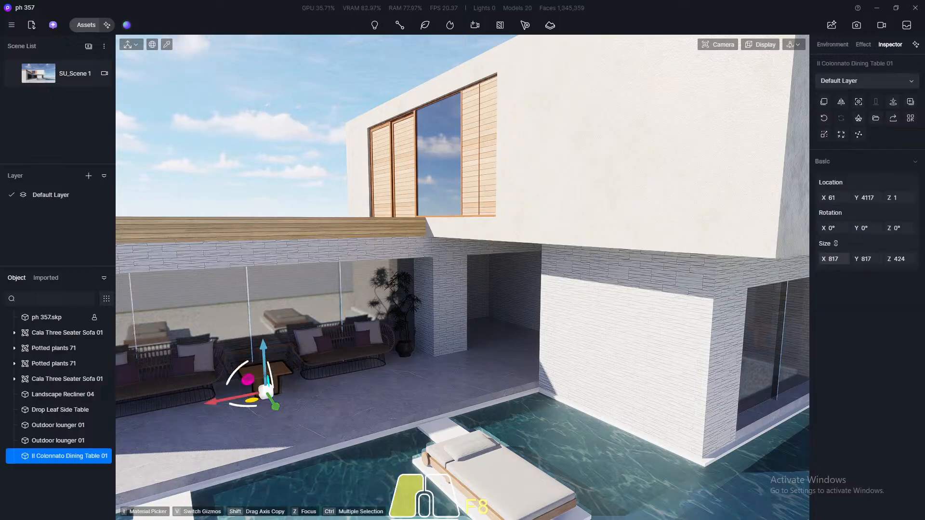
Move the dining table between the two sofas to about X 15, Y 3831, then return to the SU_Scene 1 view and deselect it
{"action": "scroll", "coordinate": [413, 343], "scroll_direction": "down", "scroll_amount": 10}
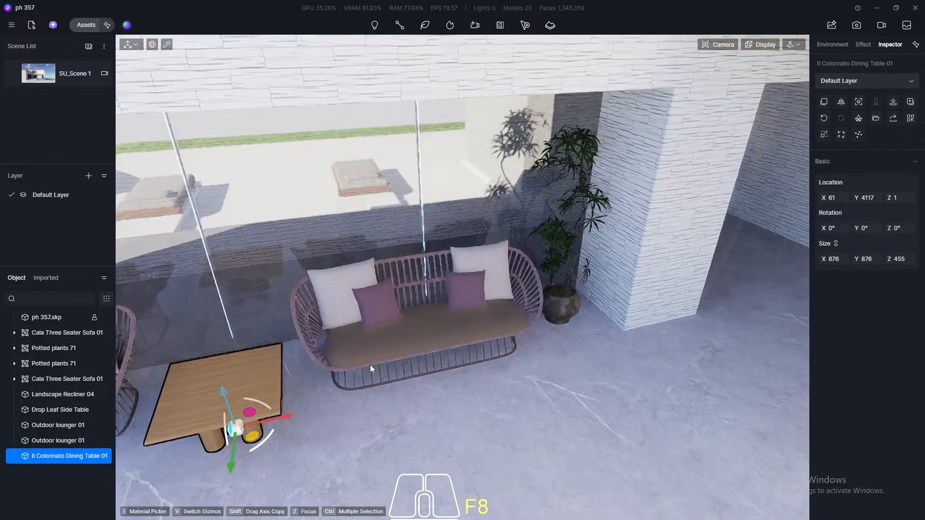
{"action": "middle_click_drag", "start_coordinate": [370, 366], "coordinate": [491, 342], "text": "shift"}
{"action": "left_click_drag", "start_coordinate": [377, 435], "coordinate": [374, 406], "text": "shift"}
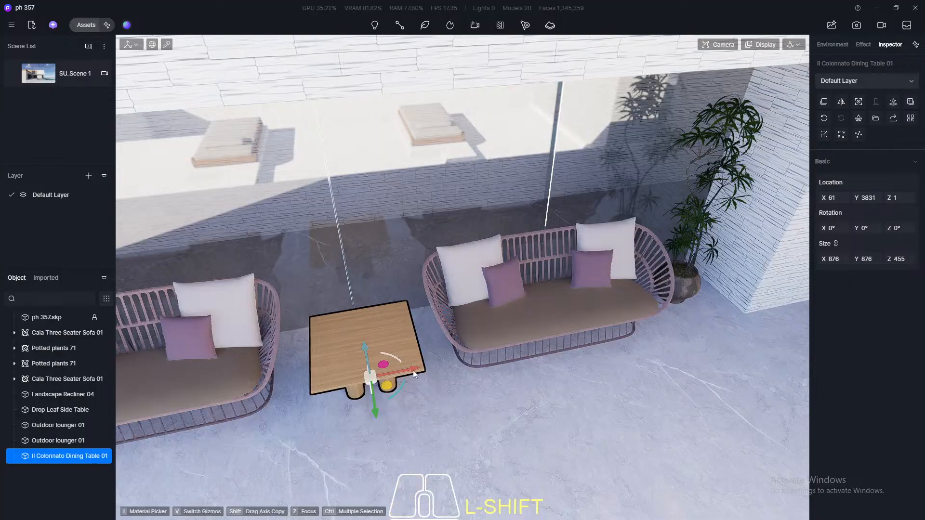
{"action": "left_click_drag", "start_coordinate": [414, 368], "coordinate": [409, 369], "text": "shift"}
{"action": "left_click", "coordinate": [75, 73]}
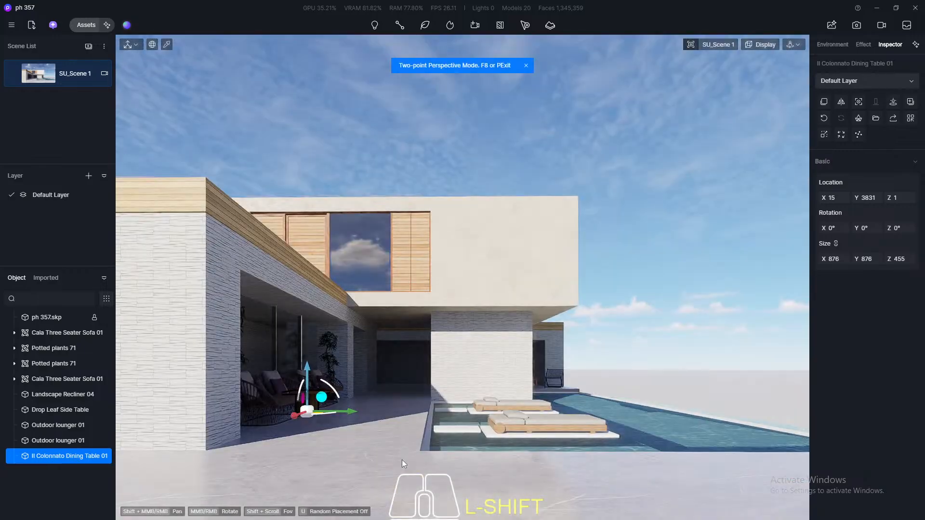
{"action": "left_click", "coordinate": [401, 459]}
{"action": "scroll", "coordinate": [280, 368], "scroll_direction": "up", "scroll_amount": 5}
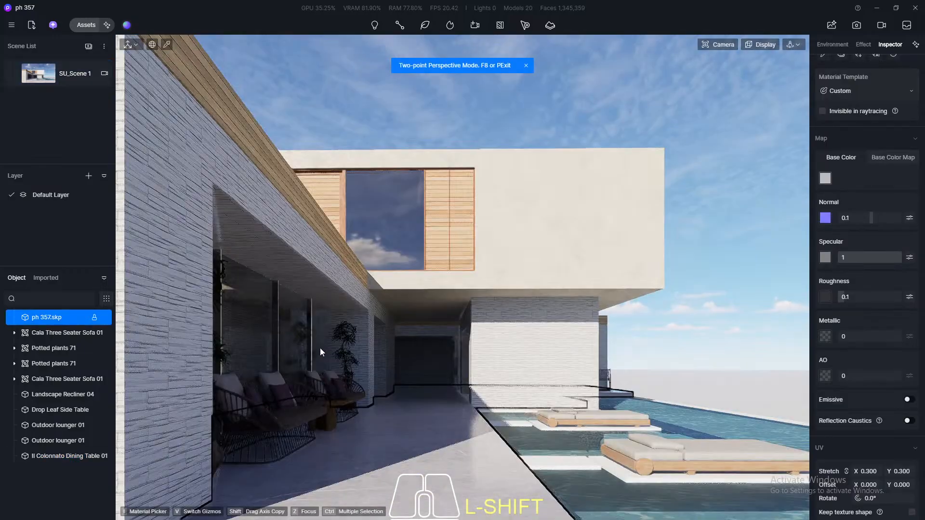
In perspective view, select the dining table and move it along Y toward the glass wall, to about Y 3635
{"action": "middle_click_drag", "start_coordinate": [319, 348], "coordinate": [273, 431]}
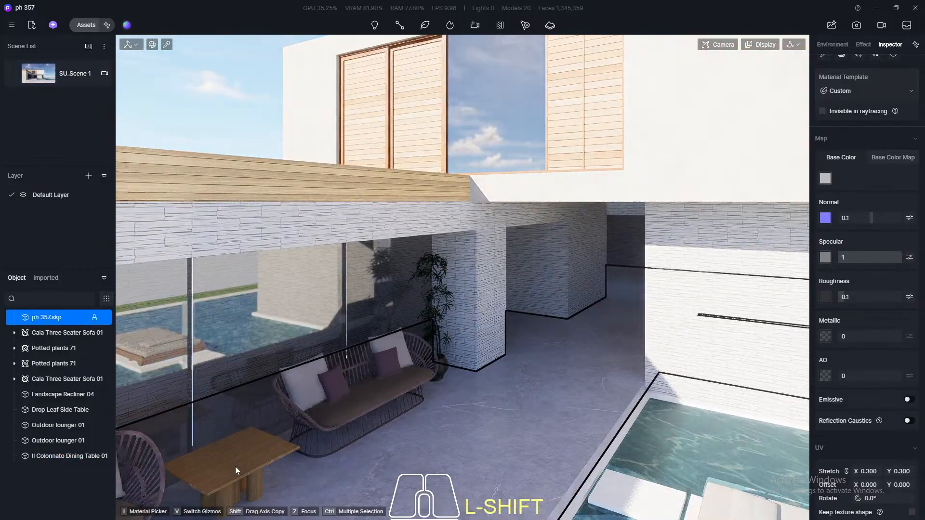
{"action": "key", "text": "shift+F8"}
{"action": "scroll", "coordinate": [361, 376], "scroll_direction": "down", "scroll_amount": 5}
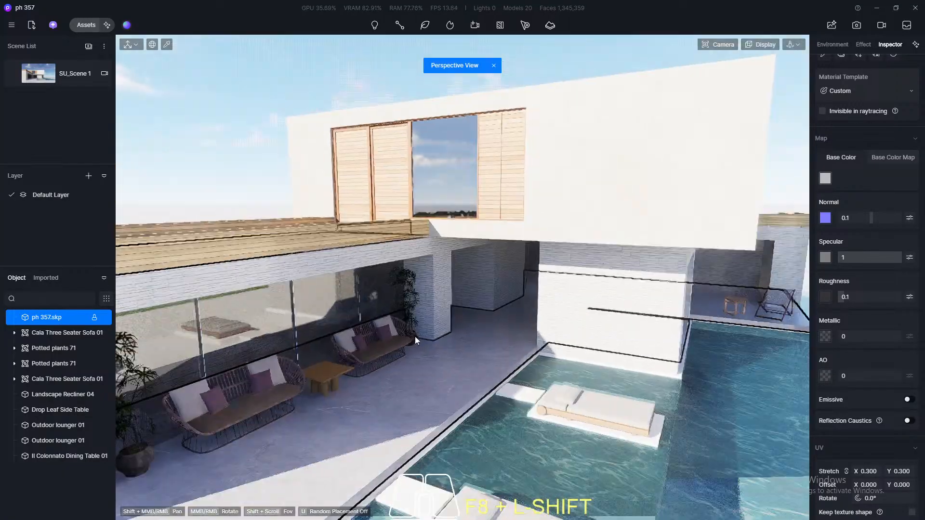
{"action": "scroll", "coordinate": [282, 368], "scroll_direction": "up", "scroll_amount": 6}
{"action": "scroll", "coordinate": [383, 331], "scroll_direction": "up", "scroll_amount": 3}
{"action": "scroll", "coordinate": [376, 323], "scroll_direction": "up", "scroll_amount": 2}
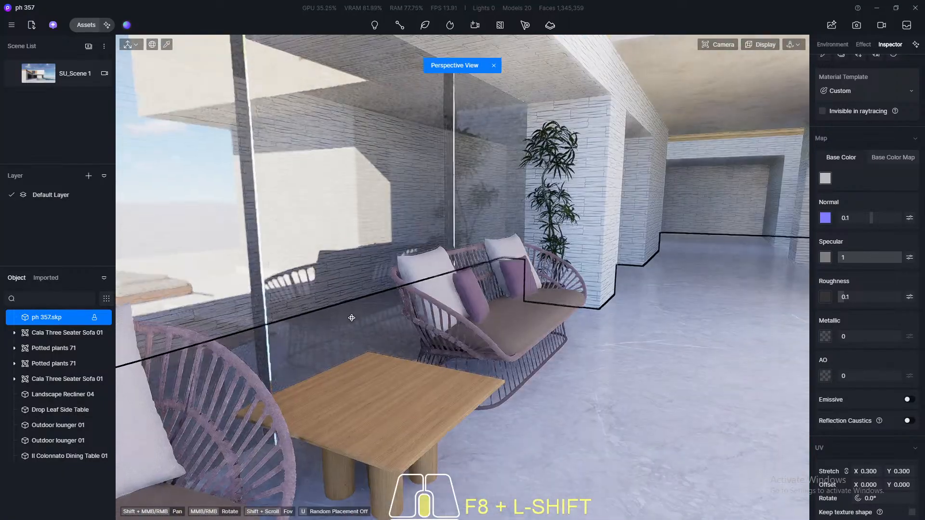
{"action": "middle_click_drag", "start_coordinate": [350, 308], "coordinate": [430, 323]}
{"action": "left_click", "coordinate": [479, 383]}
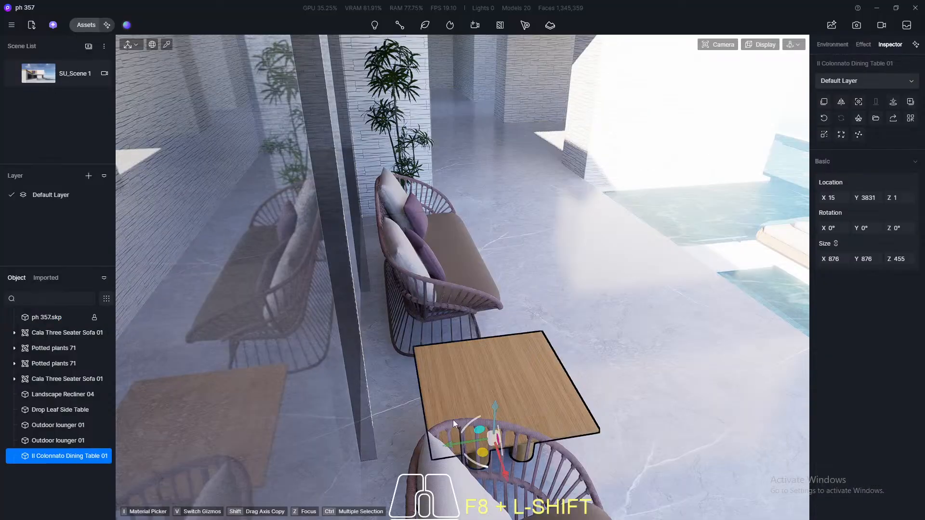
{"action": "left_click_drag", "start_coordinate": [446, 444], "coordinate": [413, 455]}
Check the dining table in the SU_Scene 1 view, then examine the empty covered areas at the far end of the house
{"action": "left_click", "coordinate": [42, 79]}
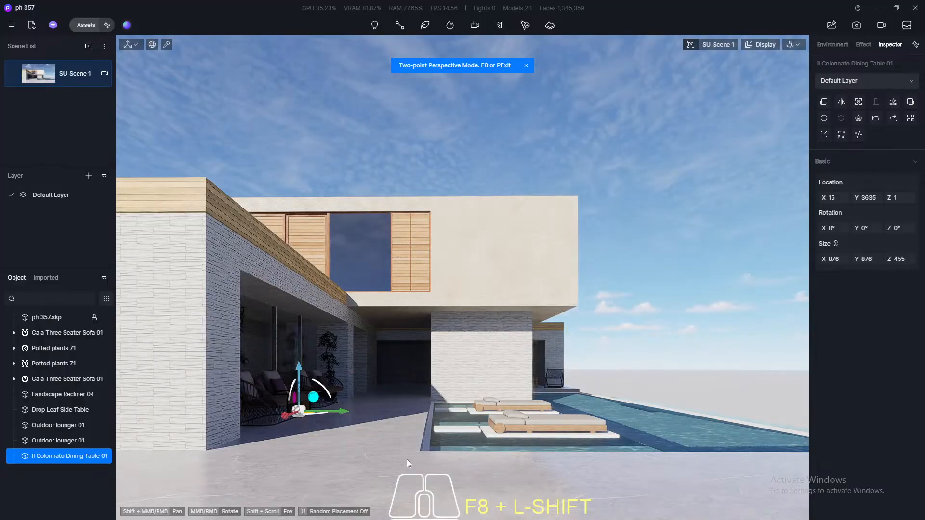
{"action": "left_click", "coordinate": [407, 459]}
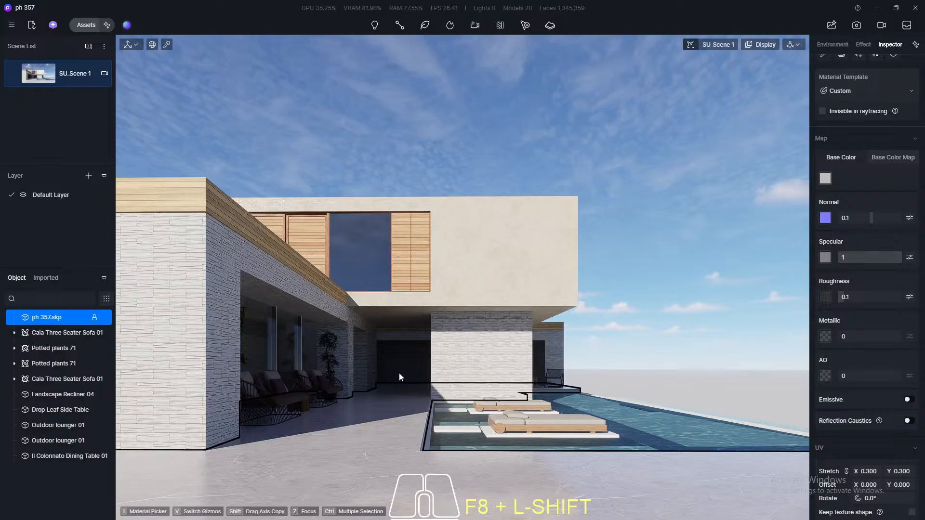
{"action": "scroll", "coordinate": [398, 373], "scroll_direction": "up", "scroll_amount": 2}
{"action": "scroll", "coordinate": [400, 375], "scroll_direction": "up", "scroll_amount": 8}
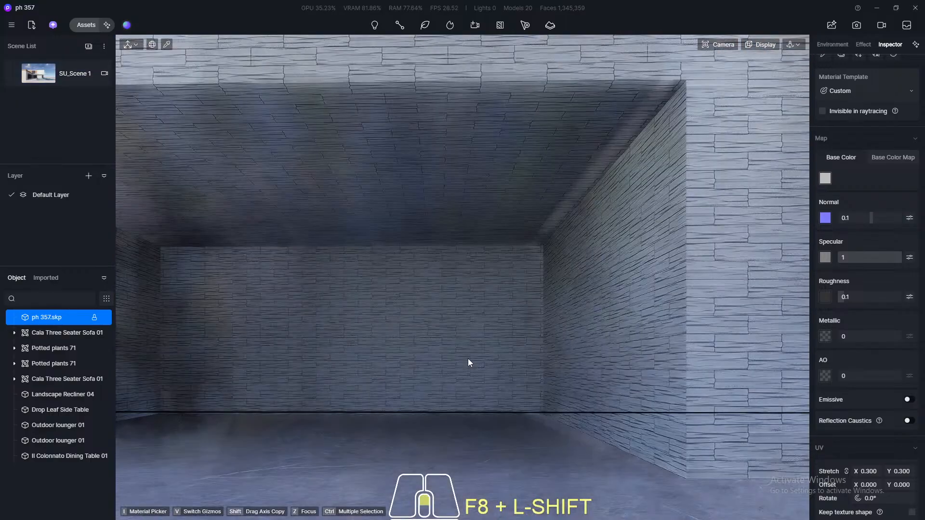
{"action": "scroll", "coordinate": [376, 351], "scroll_direction": "down", "scroll_amount": 8}
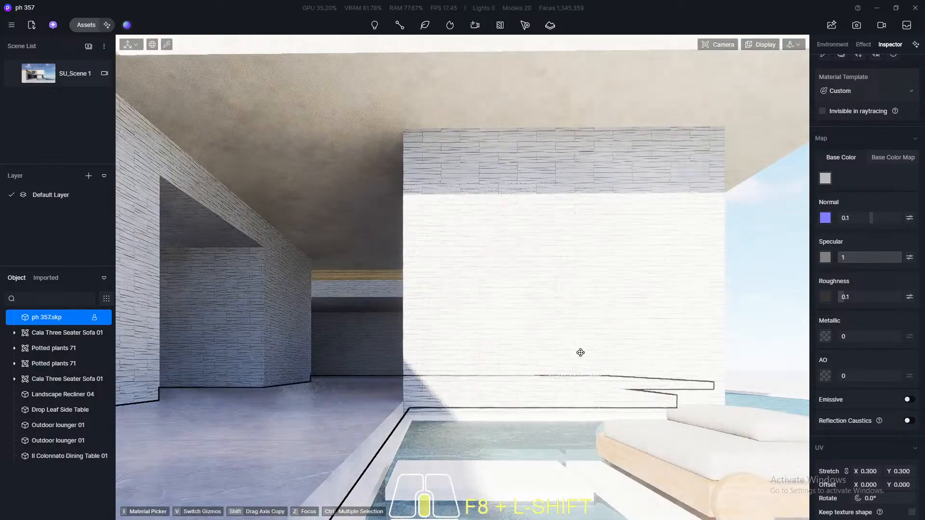
{"action": "scroll", "coordinate": [321, 316], "scroll_direction": "down", "scroll_amount": 6}
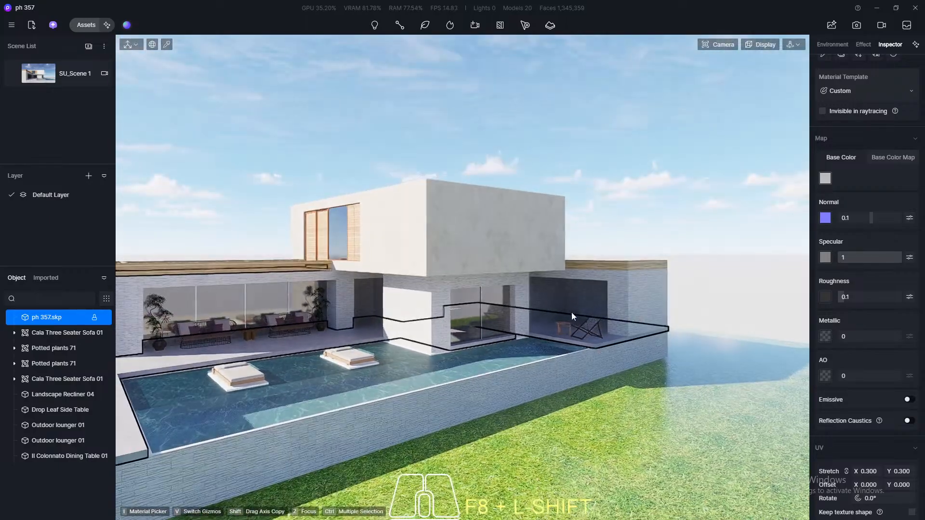
{"action": "scroll", "coordinate": [558, 313], "scroll_direction": "up", "scroll_amount": 8}
{"action": "scroll", "coordinate": [544, 316], "scroll_direction": "up", "scroll_amount": 4}
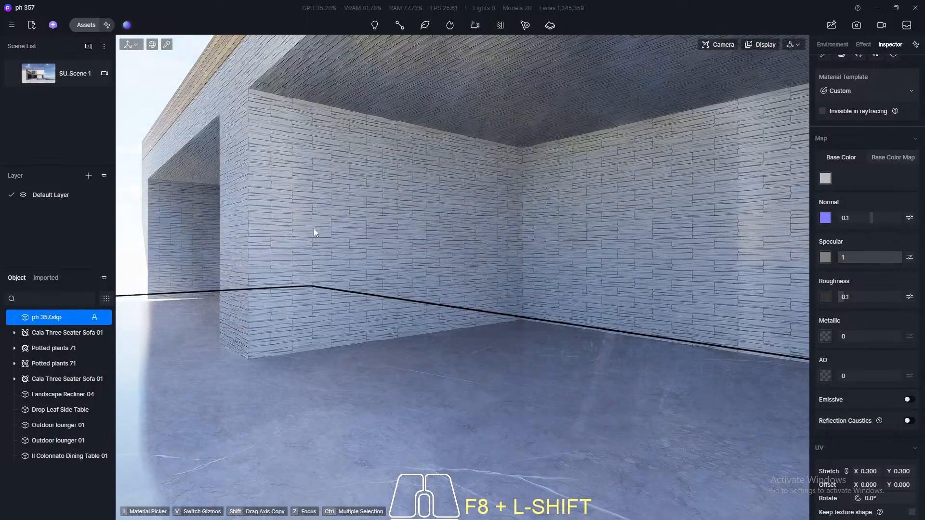
Browse the online Furniture models for a seating set to furnish the empty covered area
{"action": "left_click", "coordinate": [84, 25]}
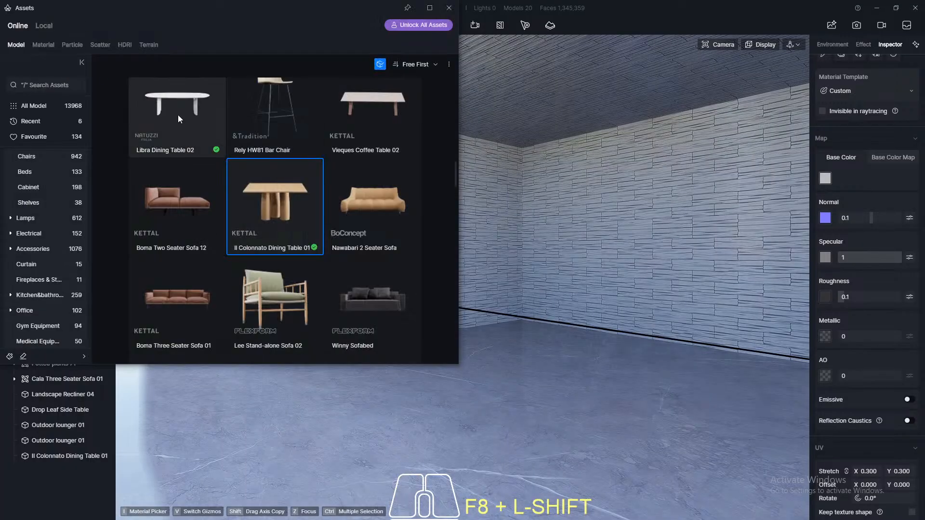
{"action": "scroll", "coordinate": [247, 219], "scroll_direction": "up", "scroll_amount": 5}
{"action": "scroll", "coordinate": [248, 219], "scroll_direction": "up", "scroll_amount": 3}
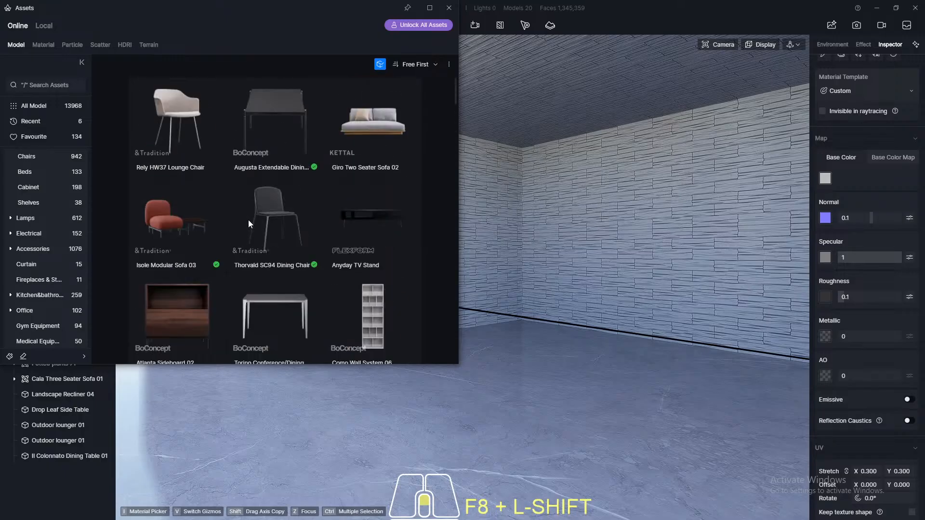
{"action": "scroll", "coordinate": [248, 220], "scroll_direction": "down", "scroll_amount": 10}
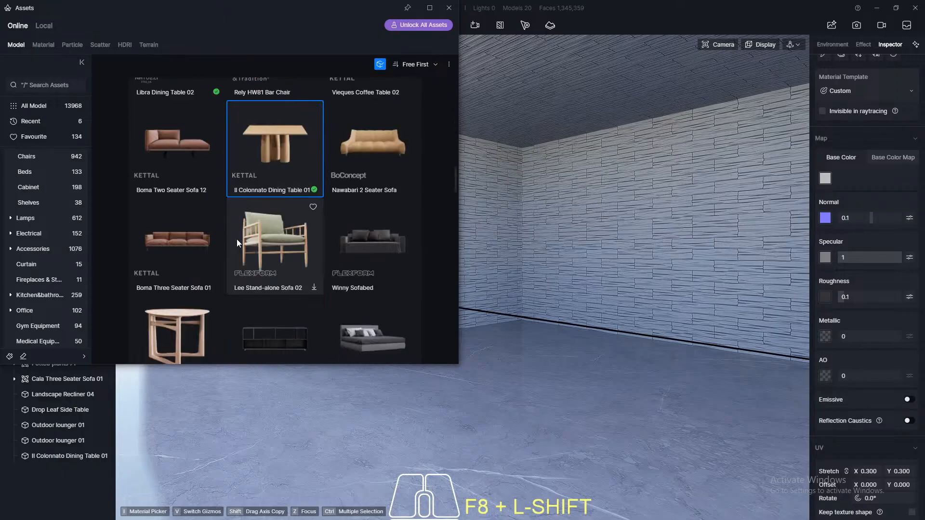
{"action": "scroll", "coordinate": [233, 236], "scroll_direction": "down", "scroll_amount": 7}
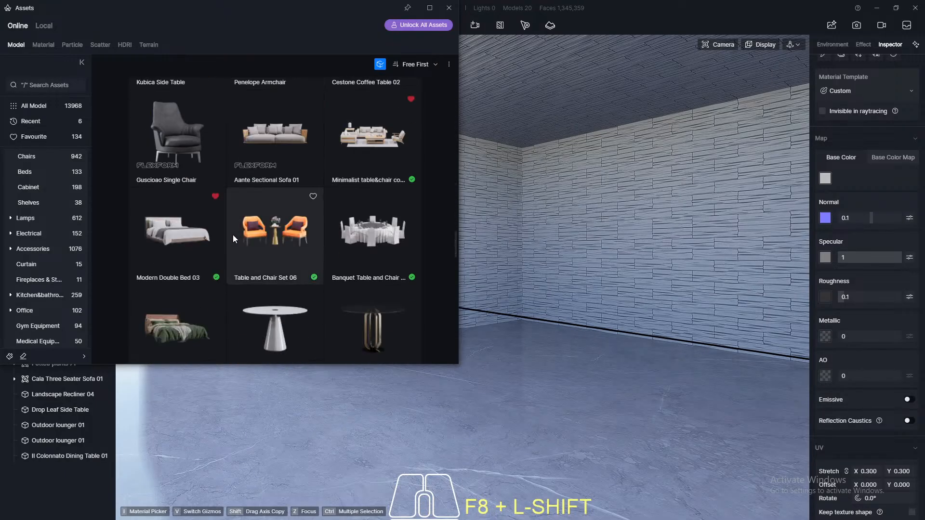
{"action": "scroll", "coordinate": [232, 233], "scroll_direction": "down", "scroll_amount": 4}
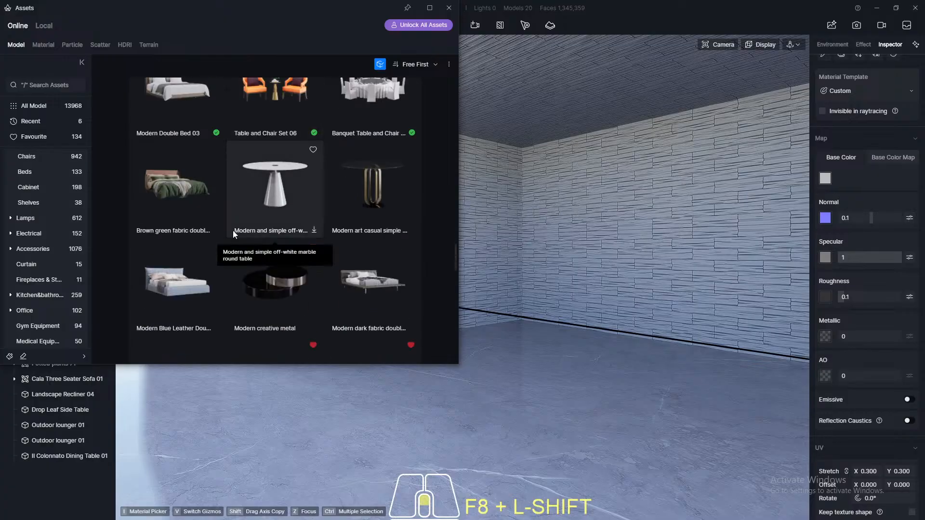
{"action": "scroll", "coordinate": [232, 231], "scroll_direction": "up", "scroll_amount": 7}
{"action": "scroll", "coordinate": [233, 230], "scroll_direction": "up", "scroll_amount": 10}
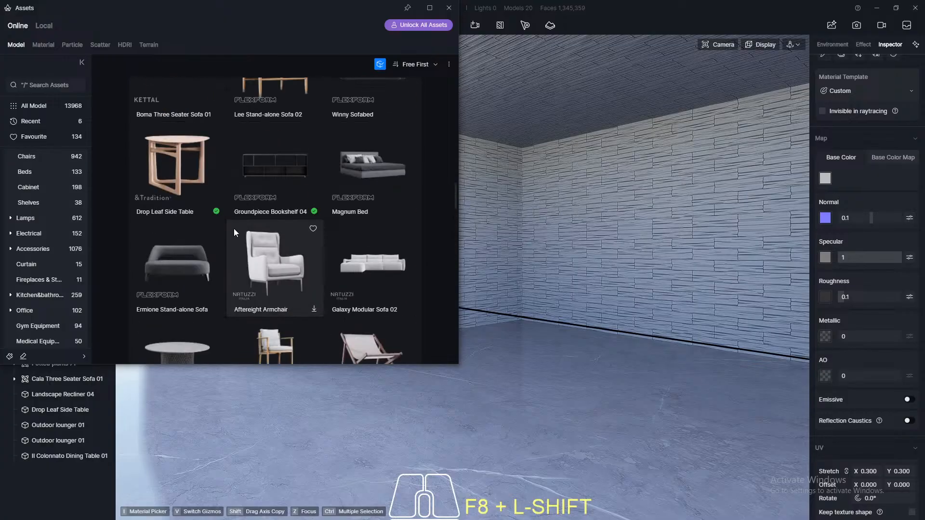
{"action": "scroll", "coordinate": [233, 229], "scroll_direction": "up", "scroll_amount": 10}
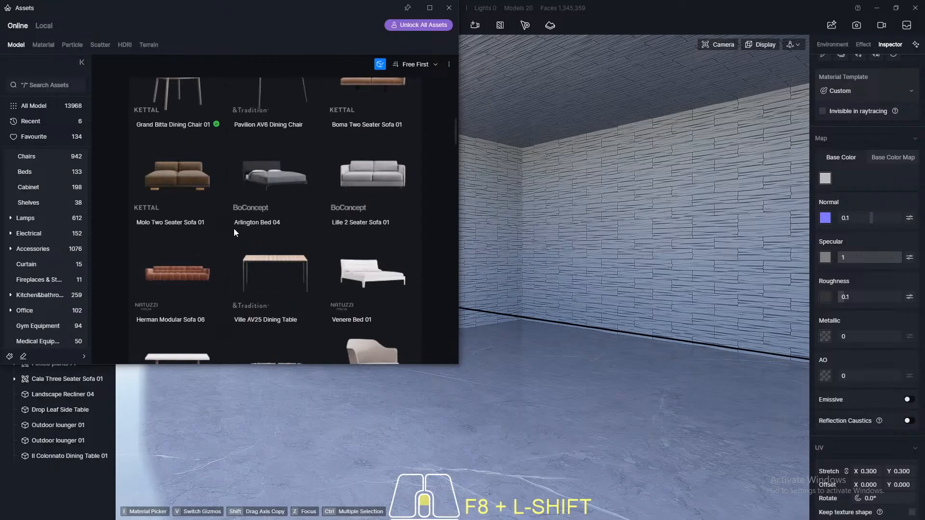
{"action": "scroll", "coordinate": [233, 228], "scroll_direction": "up", "scroll_amount": 5}
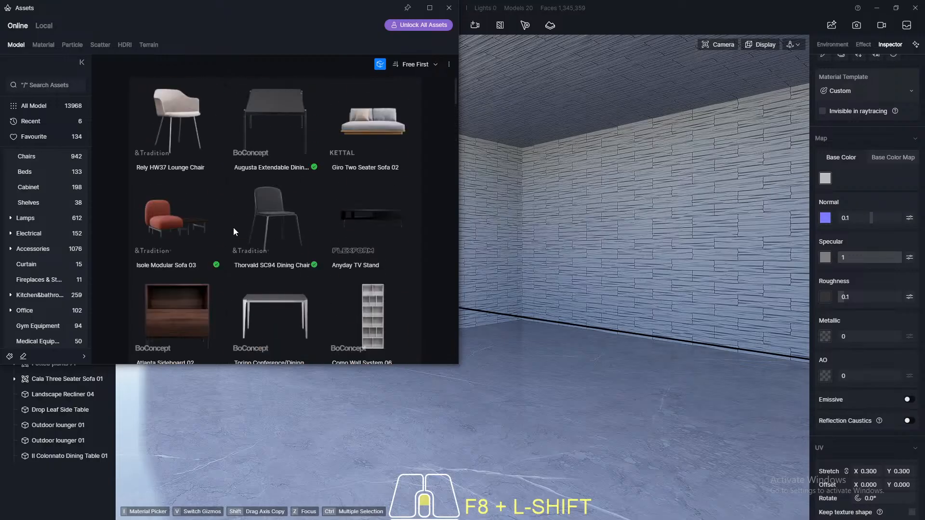
{"action": "scroll", "coordinate": [233, 227], "scroll_direction": "down", "scroll_amount": 5}
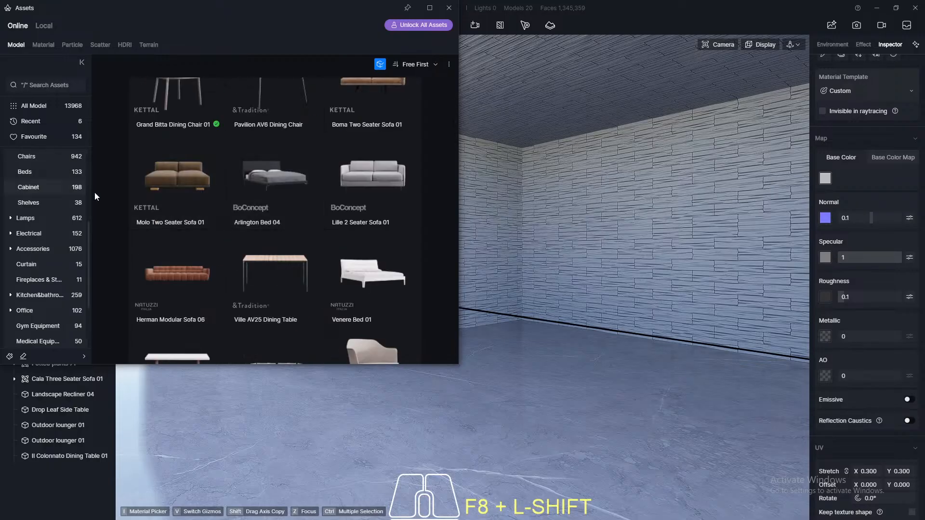
{"action": "scroll", "coordinate": [277, 227], "scroll_direction": "down", "scroll_amount": 1}
{"action": "scroll", "coordinate": [277, 227], "scroll_direction": "down", "scroll_amount": 10}
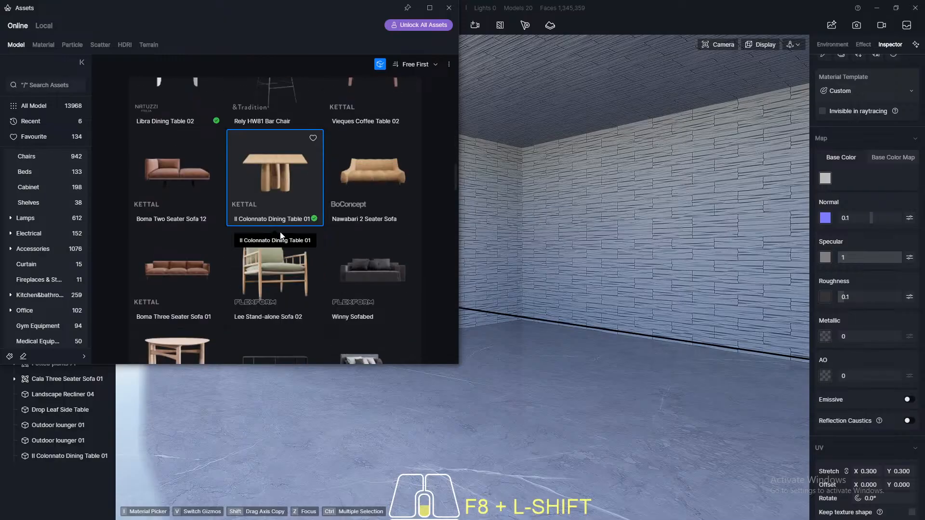
{"action": "scroll", "coordinate": [280, 232], "scroll_direction": "down", "scroll_amount": 15}
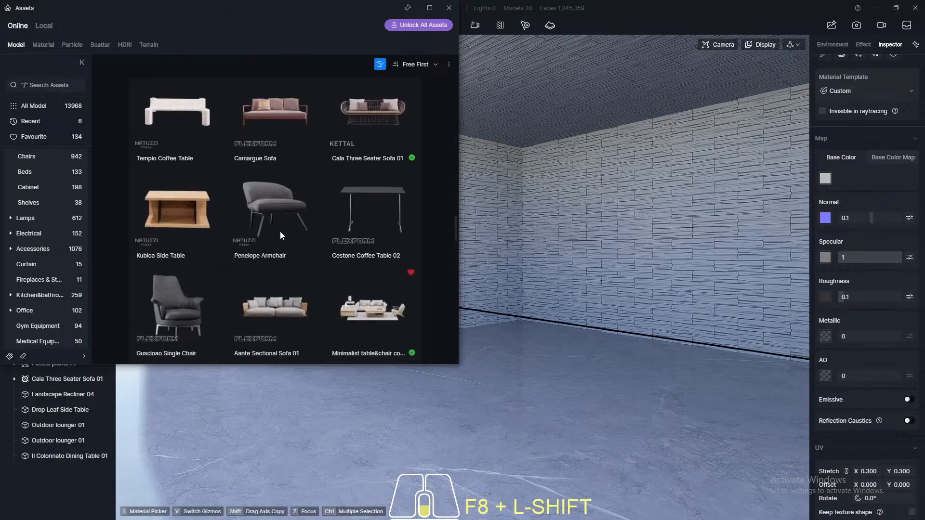
{"action": "scroll", "coordinate": [280, 236], "scroll_direction": "down", "scroll_amount": 13}
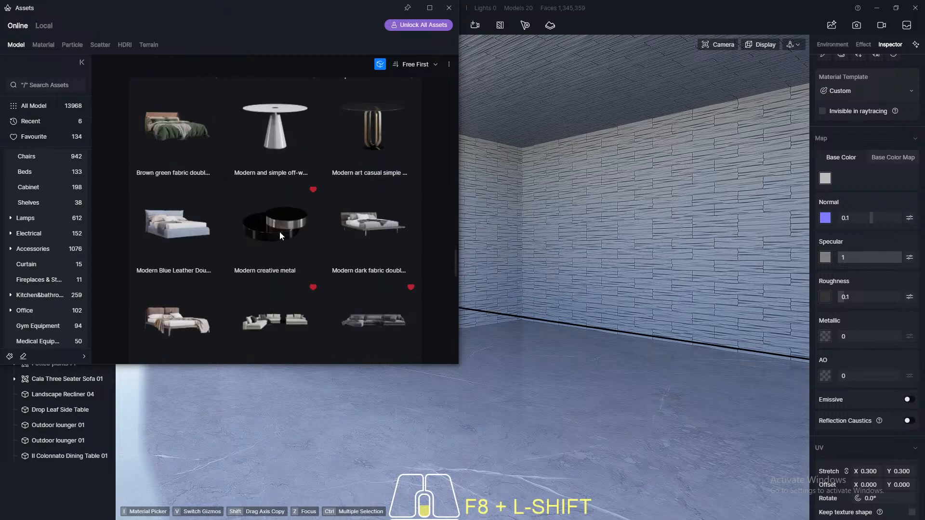
{"action": "scroll", "coordinate": [280, 235], "scroll_direction": "down", "scroll_amount": 15}
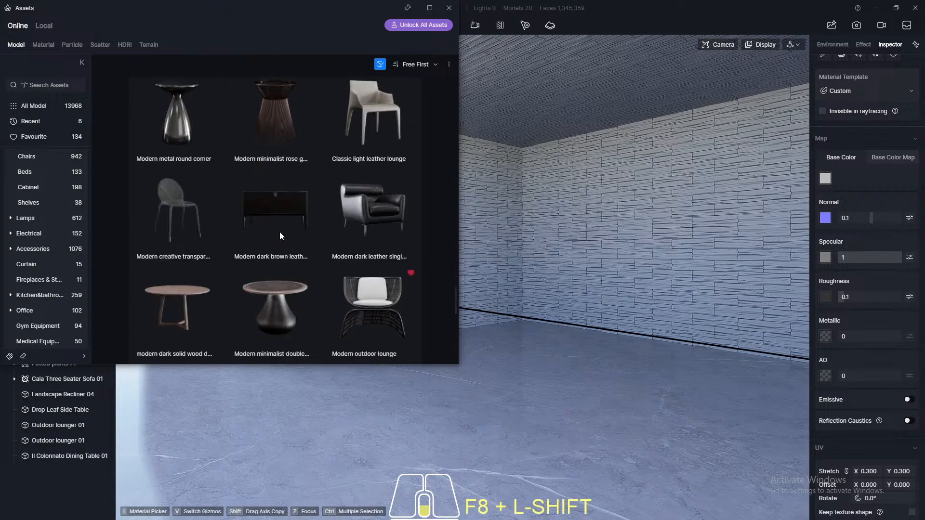
{"action": "scroll", "coordinate": [280, 232], "scroll_direction": "down", "scroll_amount": 14}
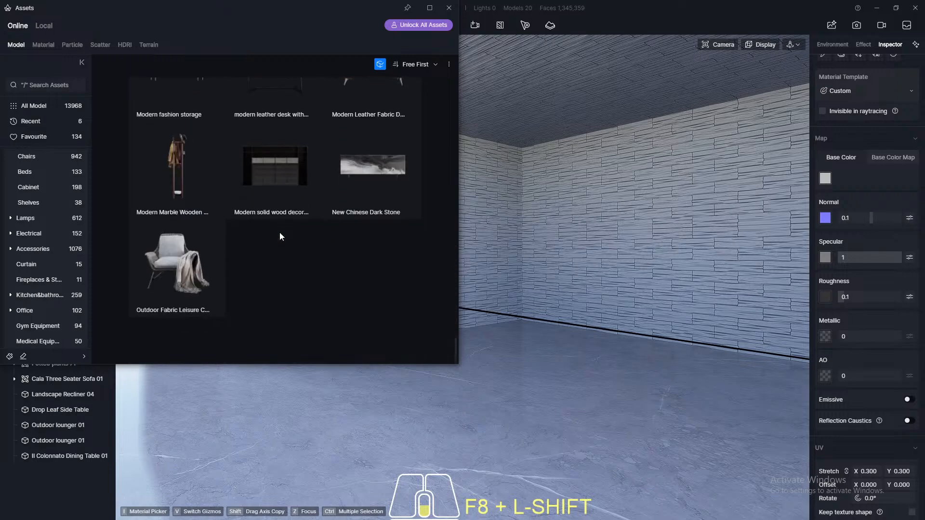
{"action": "scroll", "coordinate": [35, 242], "scroll_direction": "up", "scroll_amount": 4}
Look through the first page of Indoor models and open the second page
{"action": "left_click", "coordinate": [28, 251]}
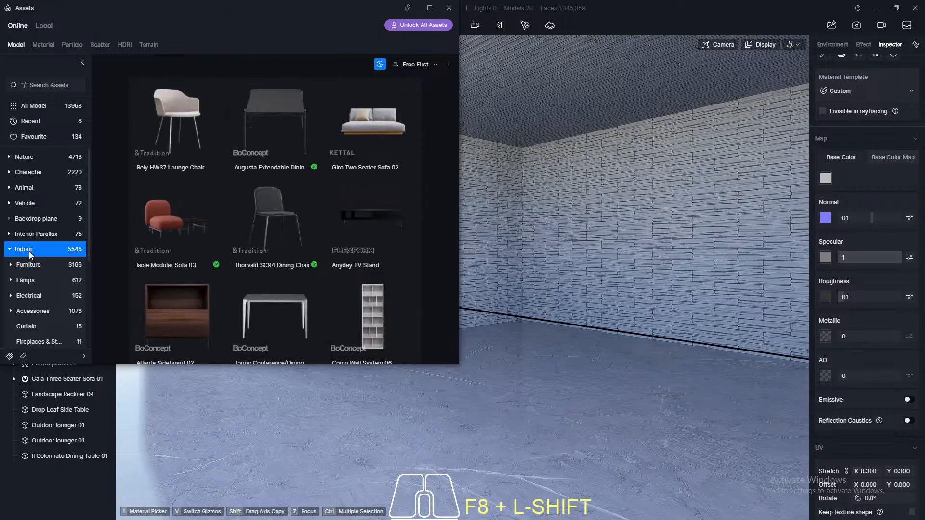
{"action": "scroll", "coordinate": [320, 176], "scroll_direction": "down", "scroll_amount": 8}
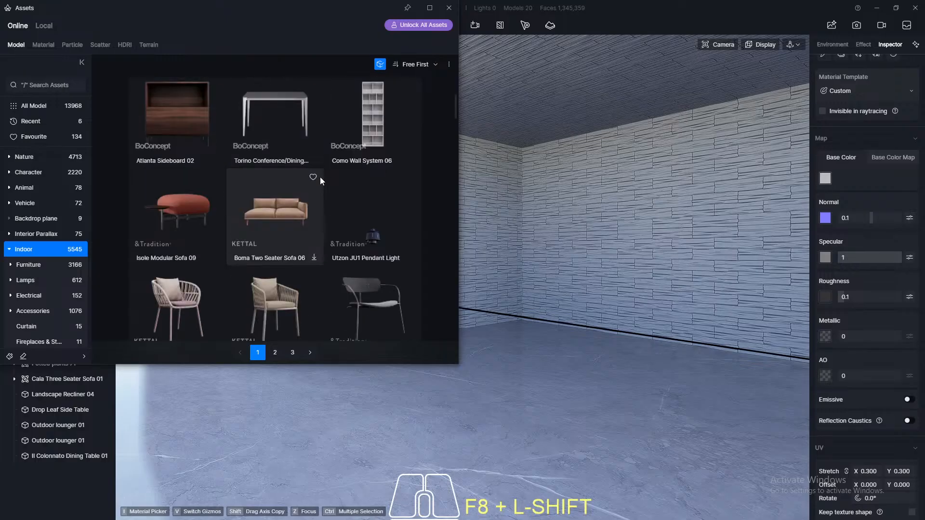
{"action": "scroll", "coordinate": [322, 179], "scroll_direction": "down", "scroll_amount": 10}
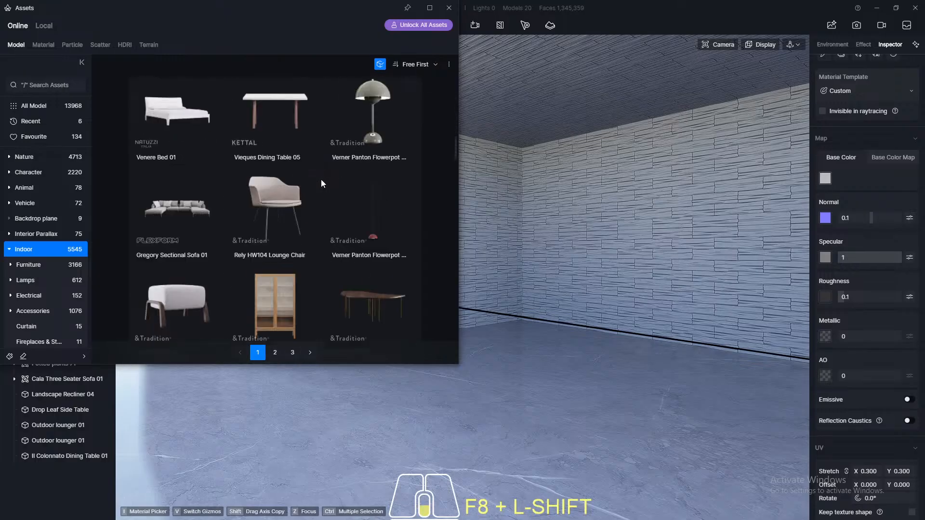
{"action": "scroll", "coordinate": [321, 188], "scroll_direction": "down", "scroll_amount": 10}
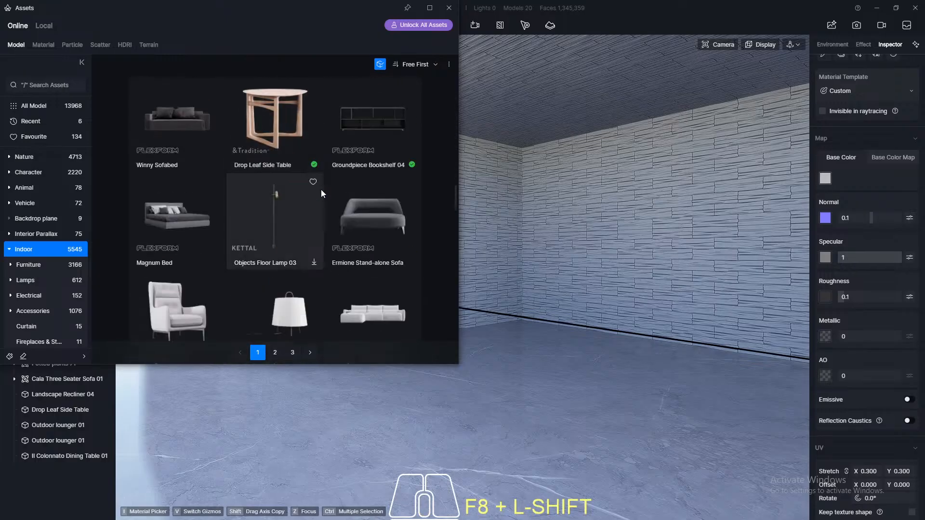
{"action": "scroll", "coordinate": [321, 190], "scroll_direction": "down", "scroll_amount": 10}
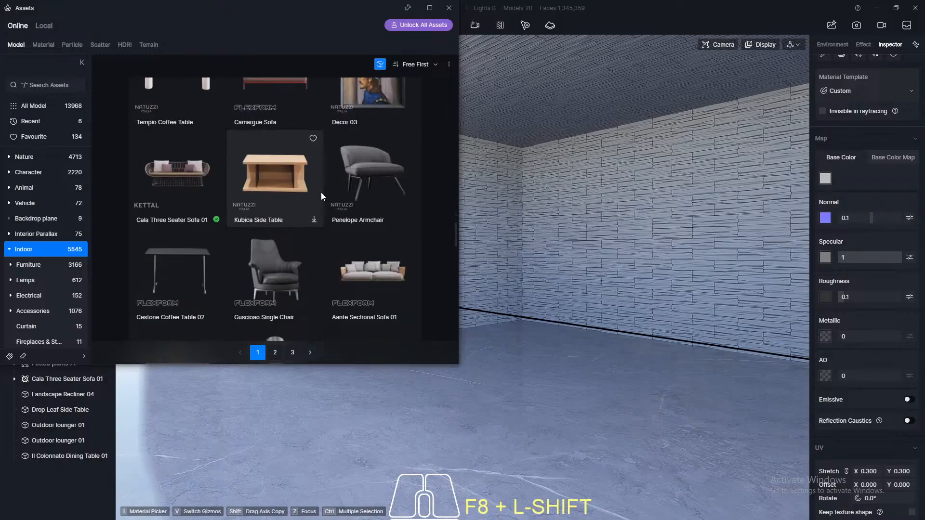
{"action": "scroll", "coordinate": [293, 311], "scroll_direction": "down", "scroll_amount": 8}
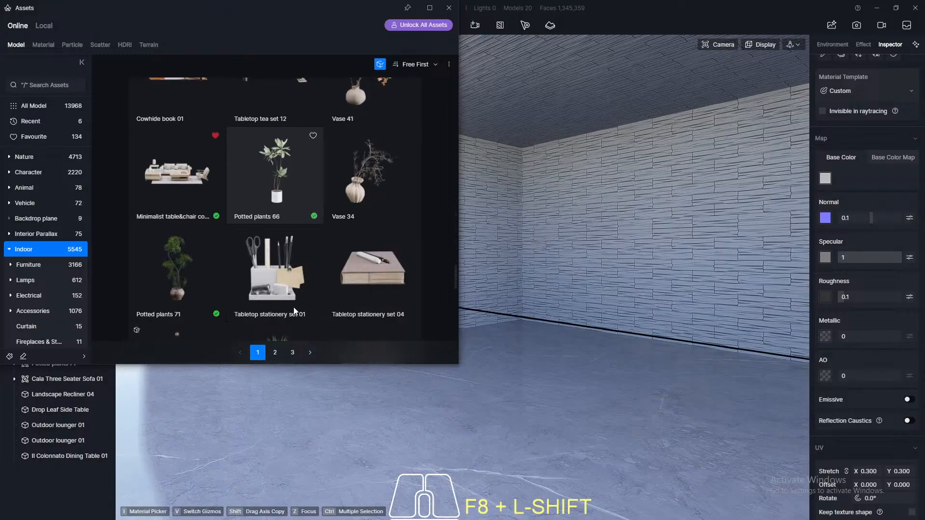
{"action": "left_click", "coordinate": [274, 352]}
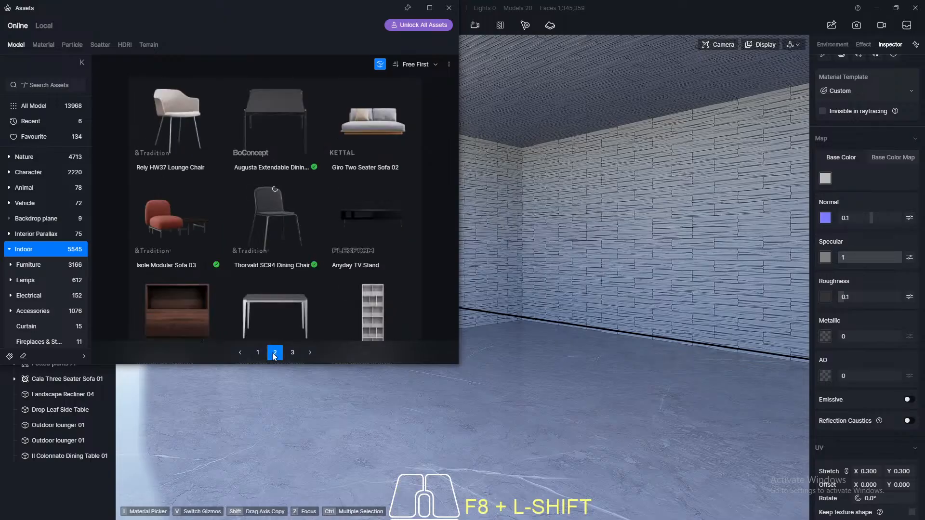
Return to the Furniture models and pick the Minimalist table&chair combo with its sofas, coffee table and armchair
{"action": "left_click", "coordinate": [39, 264]}
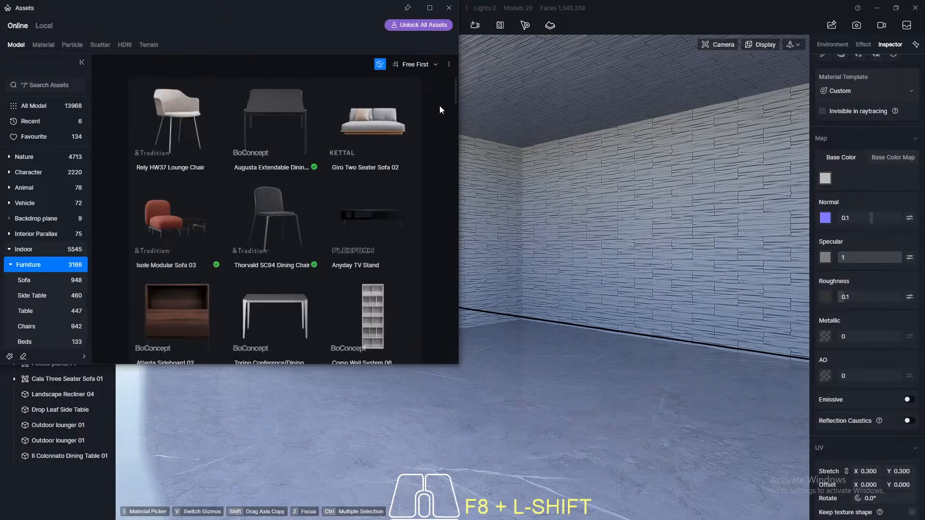
{"action": "left_click_drag", "start_coordinate": [454, 93], "coordinate": [456, 235]}
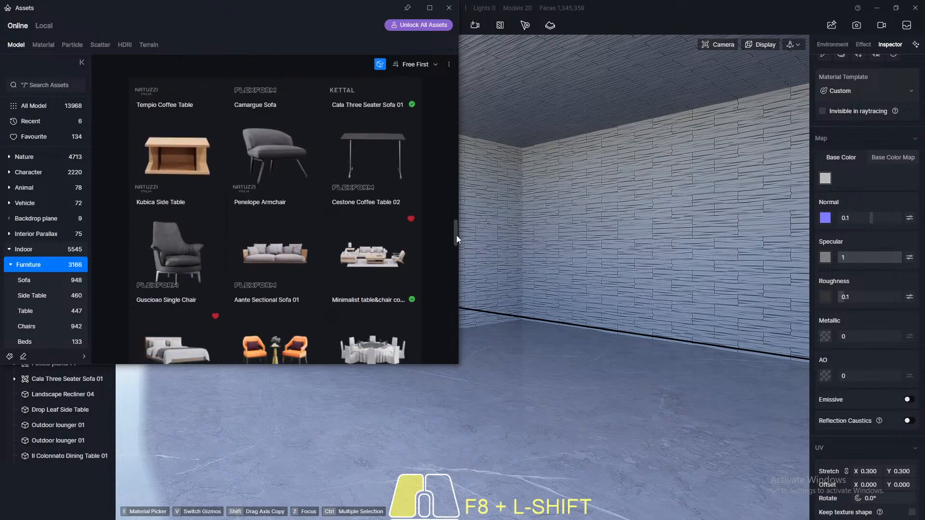
{"action": "left_click", "coordinate": [357, 271]}
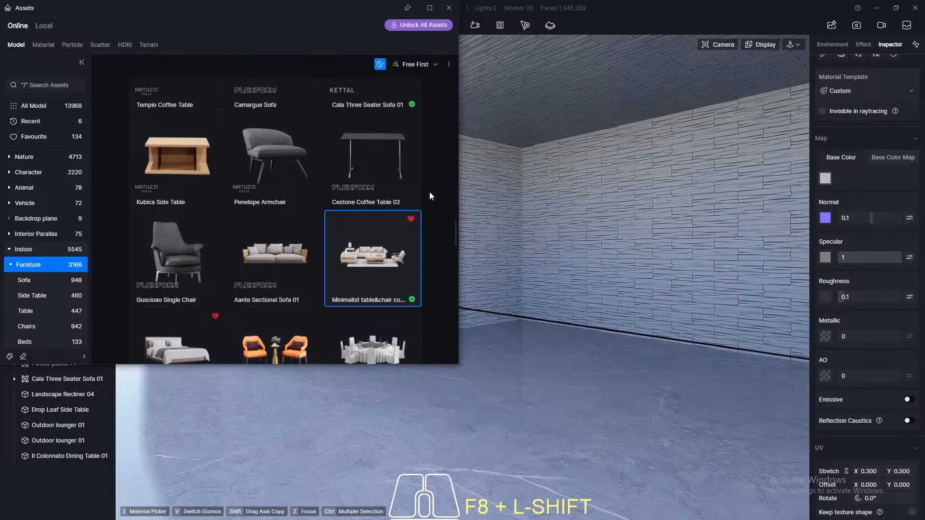
{"action": "left_click", "coordinate": [449, 7]}
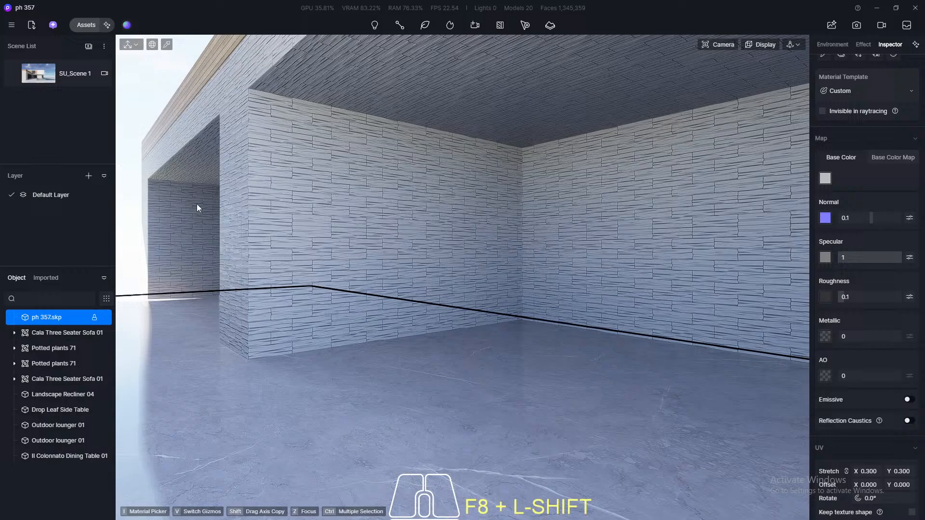
Place the Minimalist table&chair combo in the covered area behind the deck chair and side table, at about X 15484, Y 10199
{"action": "left_click", "coordinate": [87, 25]}
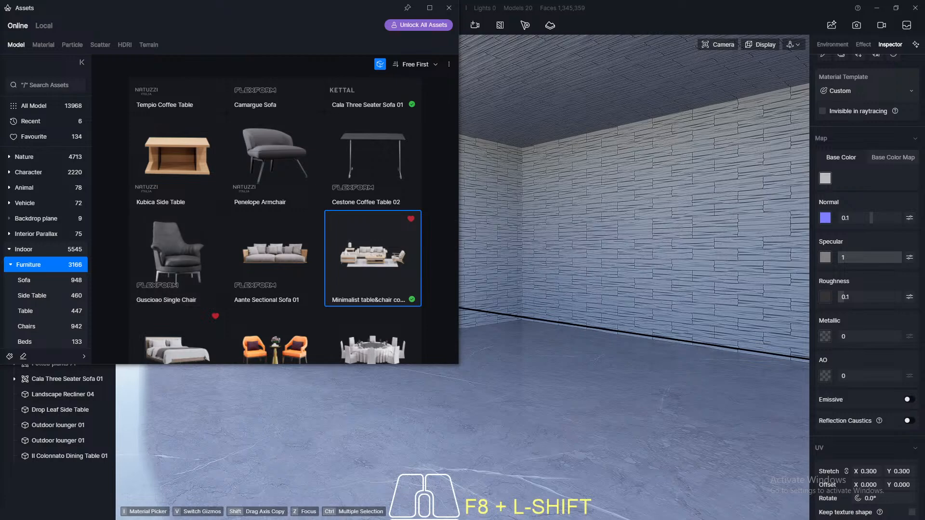
{"action": "left_click", "coordinate": [382, 255]}
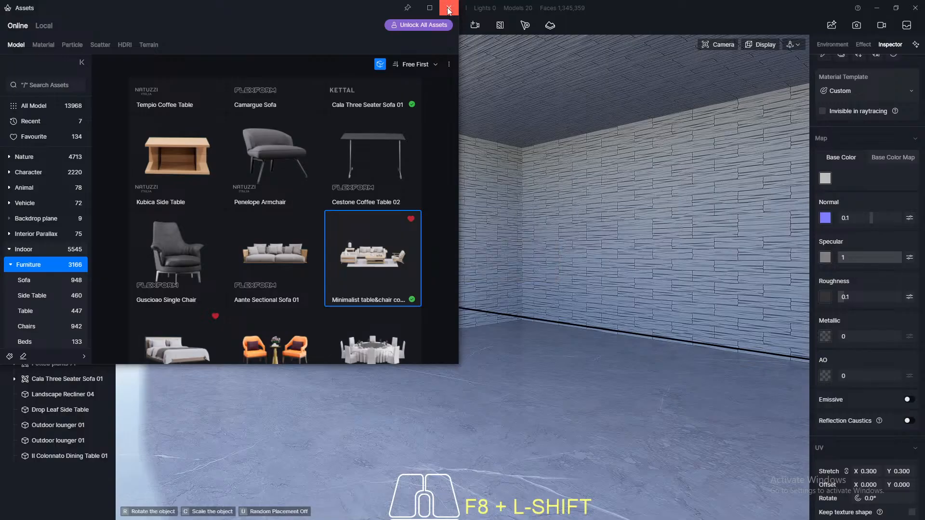
{"action": "left_click", "coordinate": [449, 8]}
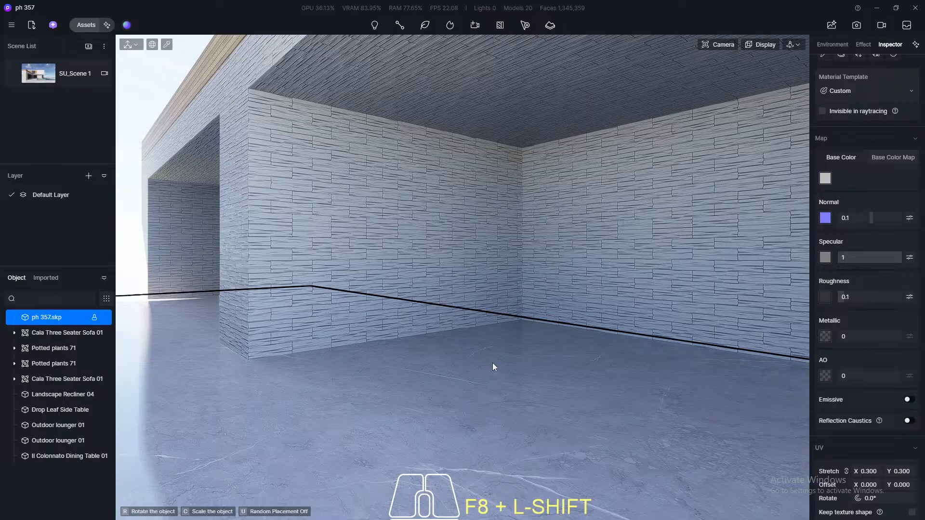
{"action": "scroll", "coordinate": [460, 341], "scroll_direction": "down", "scroll_amount": 5}
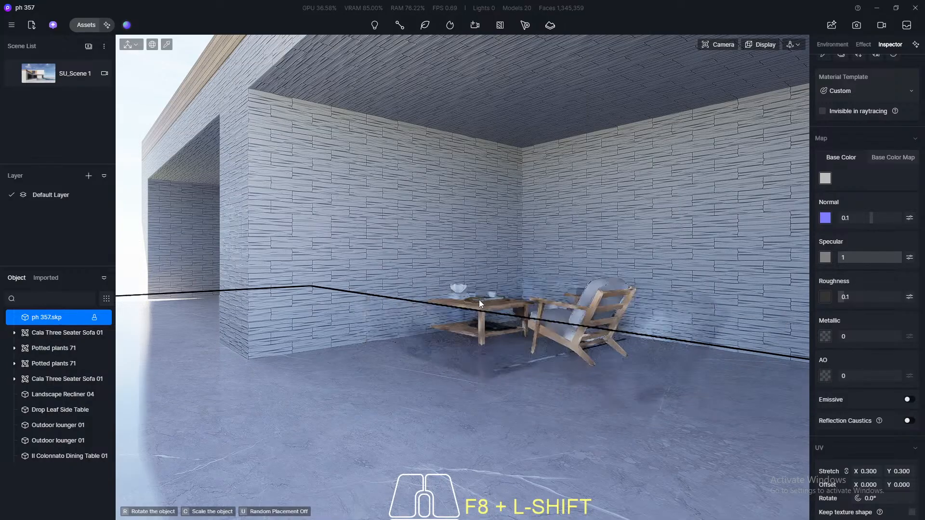
{"action": "scroll", "coordinate": [420, 300], "scroll_direction": "up", "scroll_amount": 5}
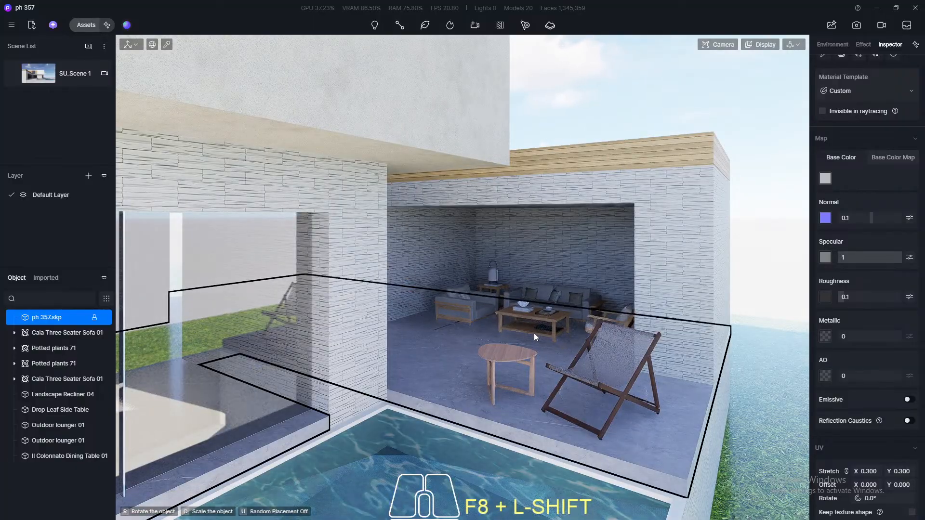
{"action": "left_click", "coordinate": [534, 333]}
Raise the placed furniture set along Z to about 283 so its rug clears the floor, and inspect the rug's edge up close
{"action": "scroll", "coordinate": [474, 298], "scroll_direction": "up", "scroll_amount": 3}
{"action": "scroll", "coordinate": [474, 286], "scroll_direction": "up", "scroll_amount": 6}
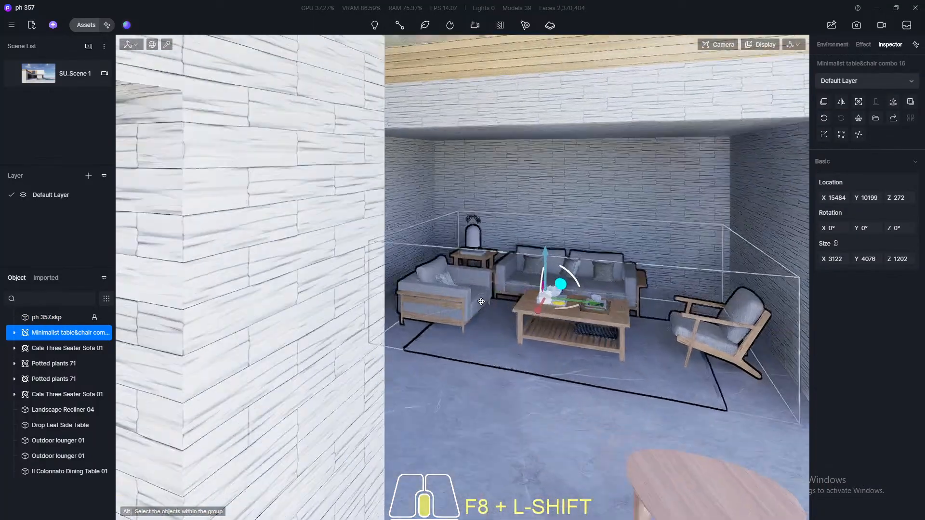
{"action": "scroll", "coordinate": [461, 302], "scroll_direction": "up", "scroll_amount": 6}
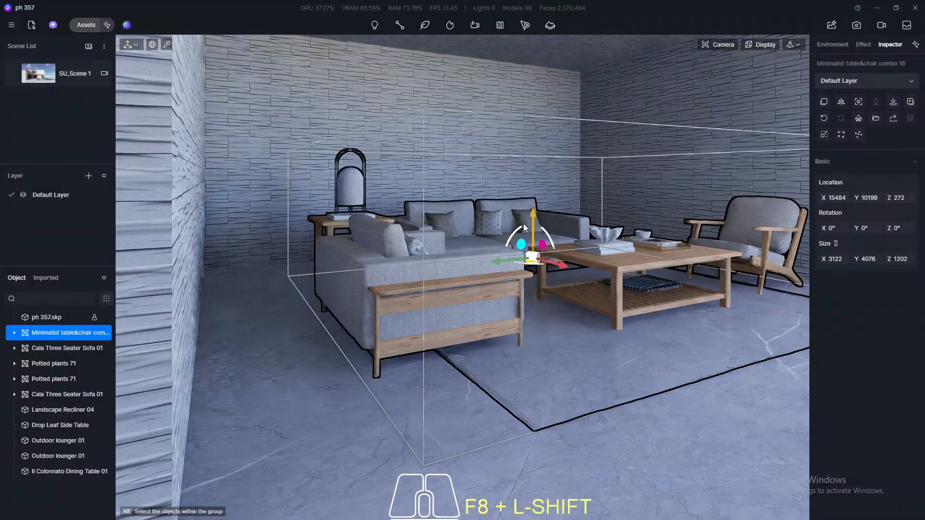
{"action": "left_click", "coordinate": [532, 213]}
{"action": "left_click_drag", "start_coordinate": [532, 208], "coordinate": [552, 391]}
{"action": "scroll", "coordinate": [553, 391], "scroll_direction": "up", "scroll_amount": 10}
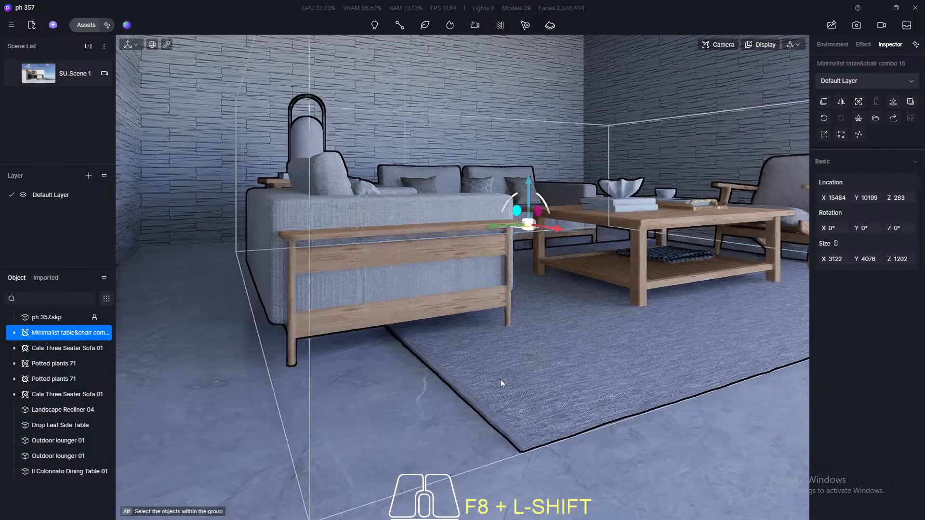
{"action": "scroll", "coordinate": [483, 347], "scroll_direction": "up", "scroll_amount": 10}
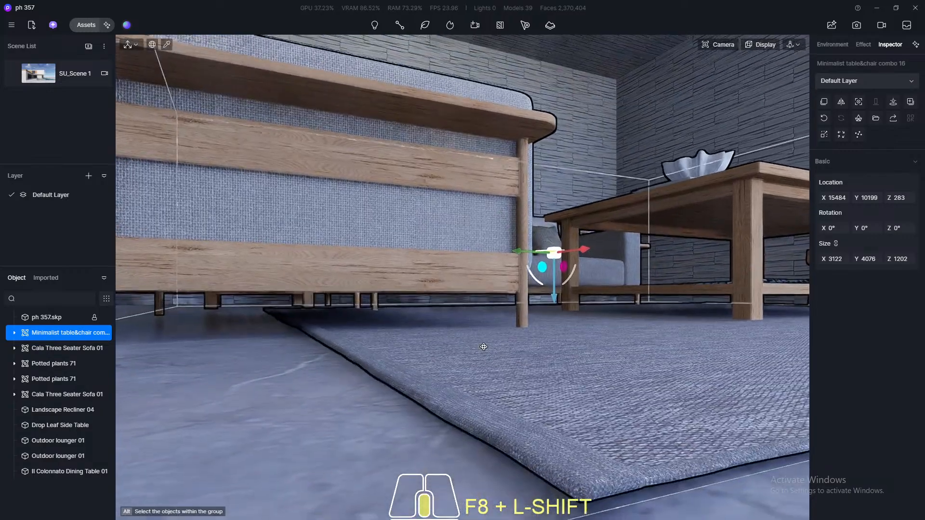
{"action": "scroll", "coordinate": [484, 347], "scroll_direction": "up", "scroll_amount": 4}
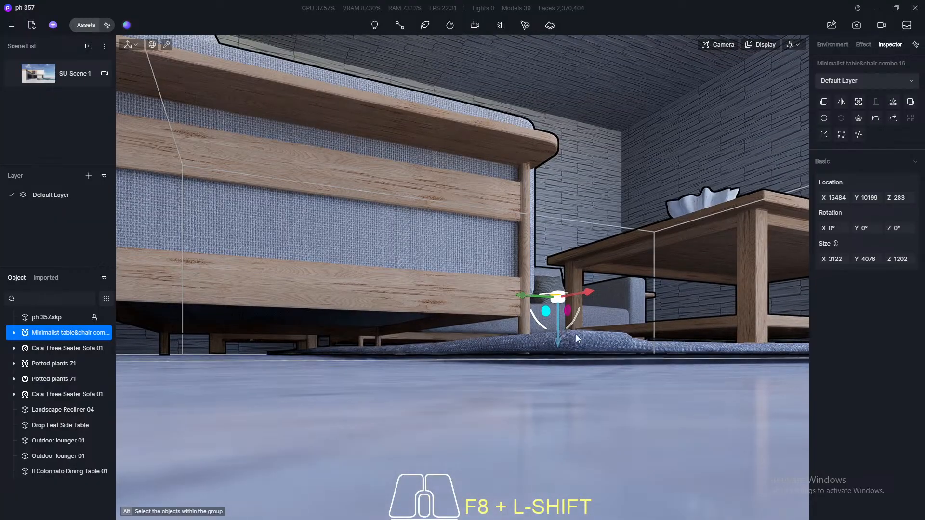
Fine-tune the height of the Minimalist table&chair combo to Z 285 and return to the SU_Scene 1 view
{"action": "left_click_drag", "start_coordinate": [559, 340], "coordinate": [559, 341]}
{"action": "middle_click_drag", "start_coordinate": [558, 341], "coordinate": [479, 331]}
{"action": "scroll", "coordinate": [479, 326], "scroll_direction": "down", "scroll_amount": 5}
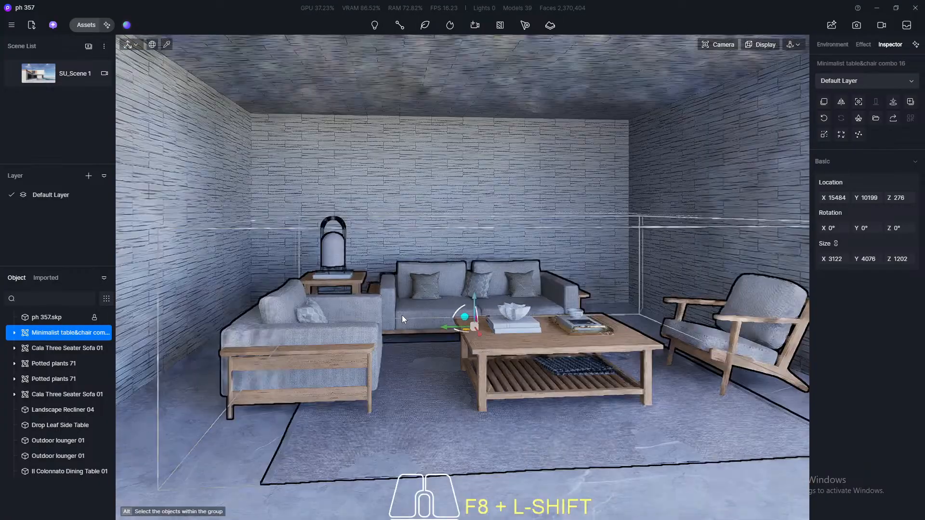
{"action": "left_click_drag", "start_coordinate": [473, 287], "coordinate": [473, 280]}
{"action": "scroll", "coordinate": [362, 387], "scroll_direction": "down", "scroll_amount": 1}
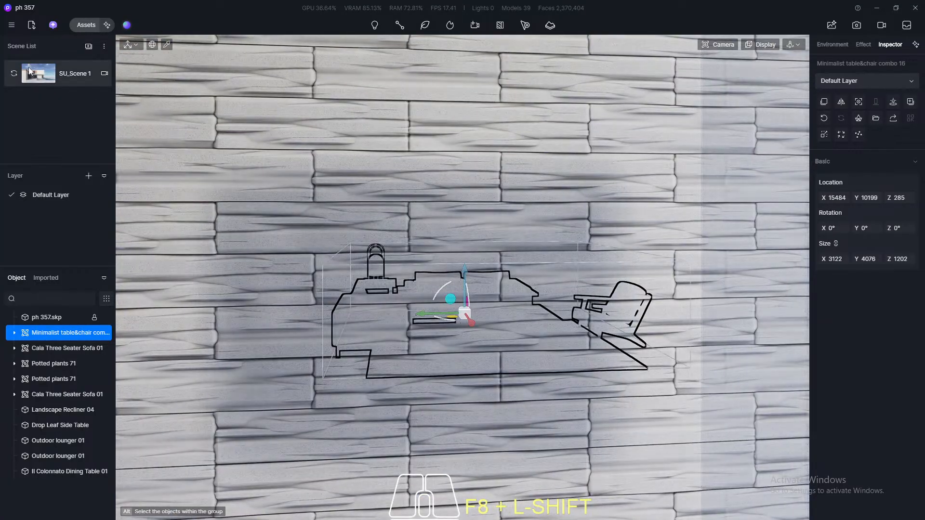
{"action": "left_click", "coordinate": [35, 72]}
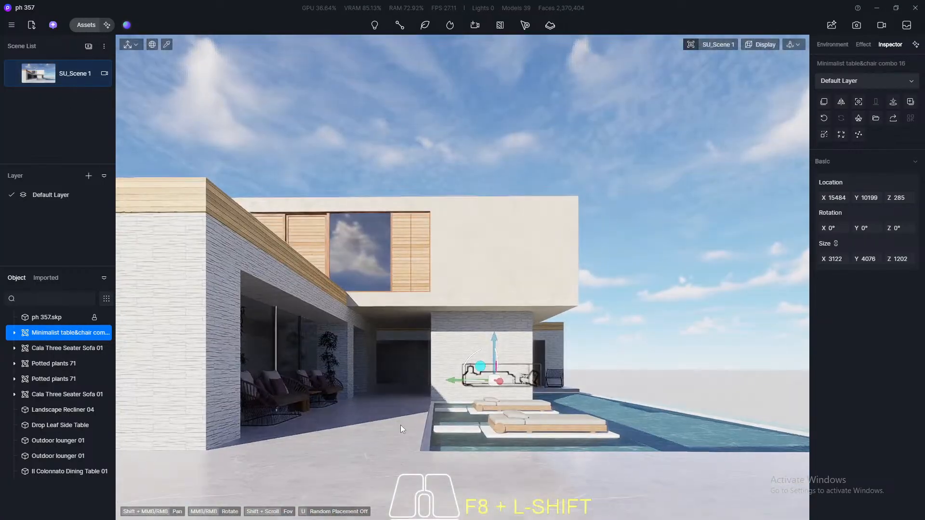
Examine the placed seating set in its covered area from the pool side, then restore the SU_Scene 1 view
{"action": "left_click", "coordinate": [400, 425]}
{"action": "scroll", "coordinate": [559, 365], "scroll_direction": "up", "scroll_amount": 3}
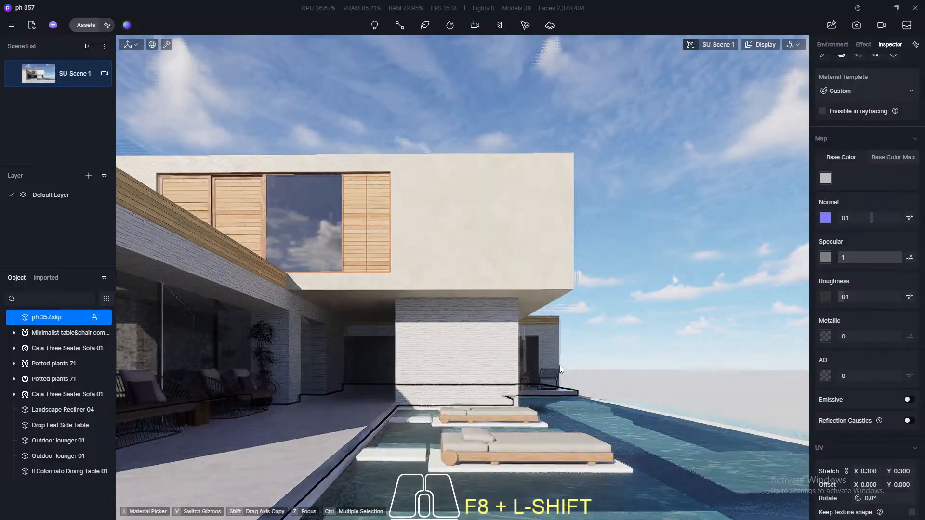
{"action": "scroll", "coordinate": [537, 364], "scroll_direction": "up", "scroll_amount": 5}
{"action": "middle_click_drag", "start_coordinate": [315, 379], "coordinate": [250, 381]}
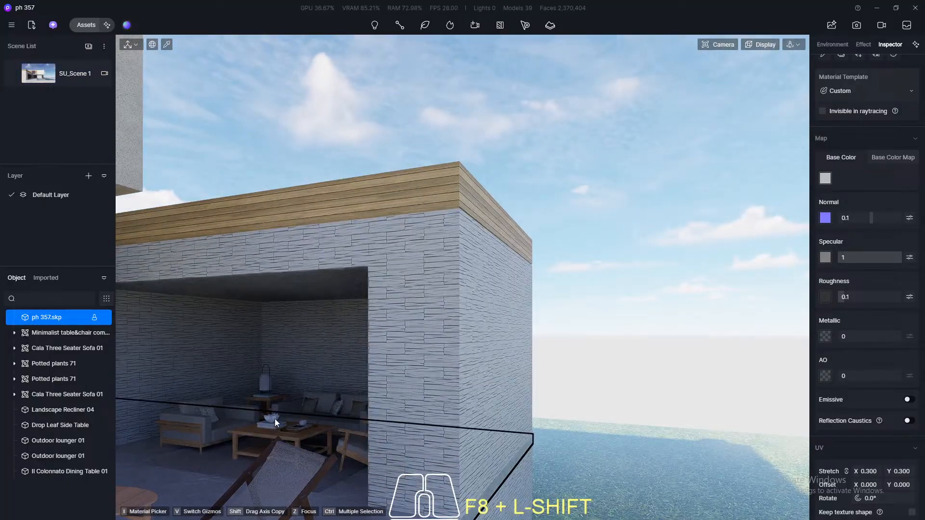
{"action": "left_click", "coordinate": [273, 421]}
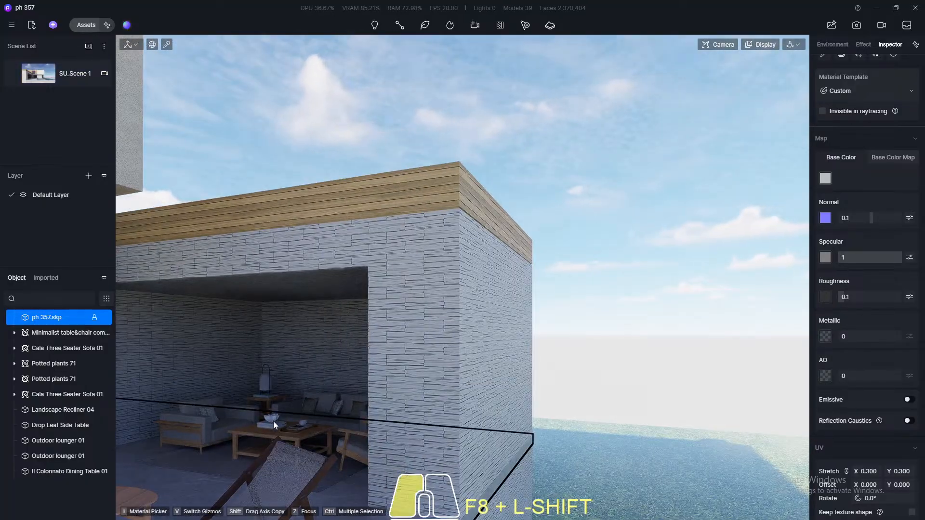
{"action": "middle_click_drag", "start_coordinate": [223, 412], "coordinate": [296, 432]}
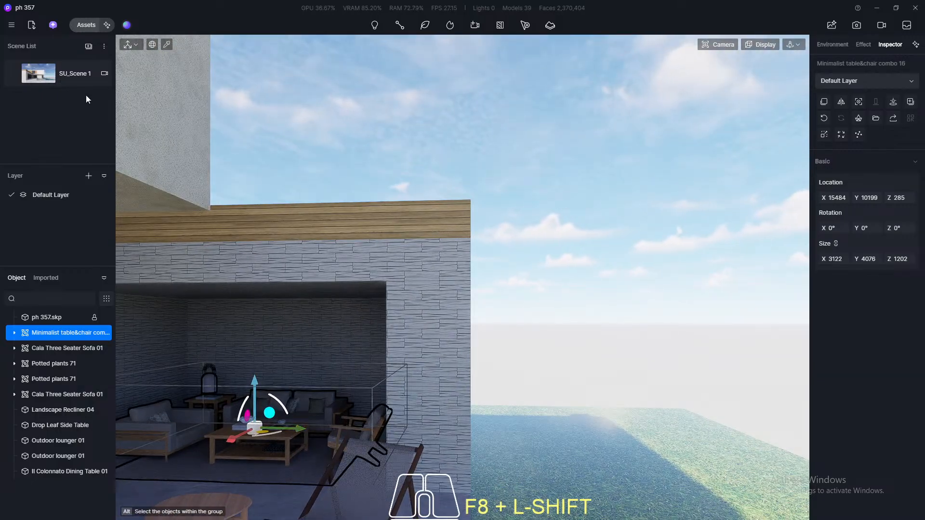
{"action": "left_click", "coordinate": [44, 73]}
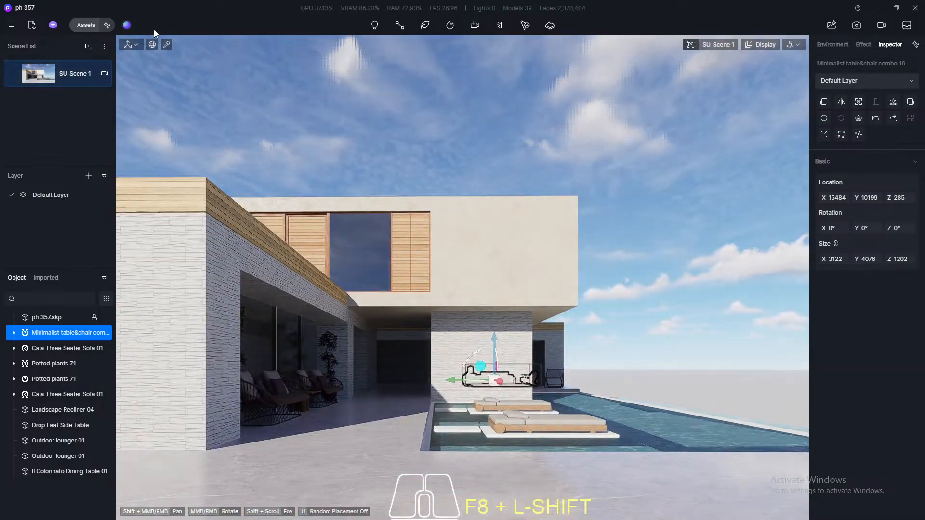
Look through the rest of the Indoor Furniture models for another furniture set
{"action": "left_click", "coordinate": [76, 26]}
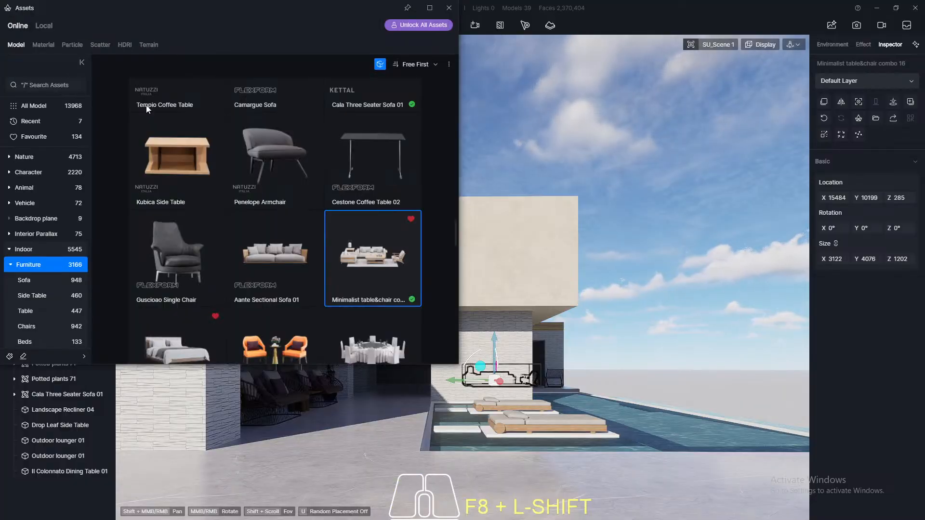
{"action": "scroll", "coordinate": [319, 252], "scroll_direction": "down", "scroll_amount": 3}
{"action": "scroll", "coordinate": [324, 252], "scroll_direction": "down", "scroll_amount": 3}
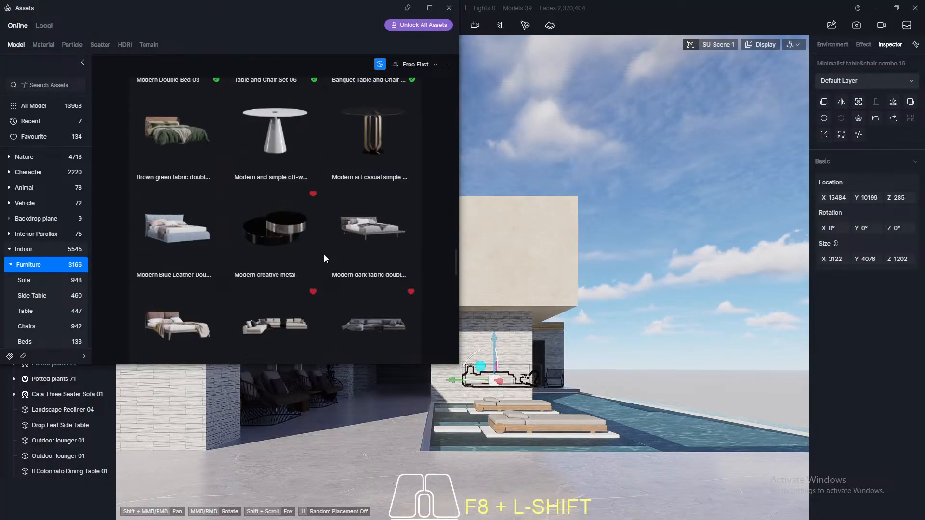
{"action": "scroll", "coordinate": [324, 254], "scroll_direction": "down", "scroll_amount": 3}
{"action": "scroll", "coordinate": [324, 260], "scroll_direction": "down", "scroll_amount": 10}
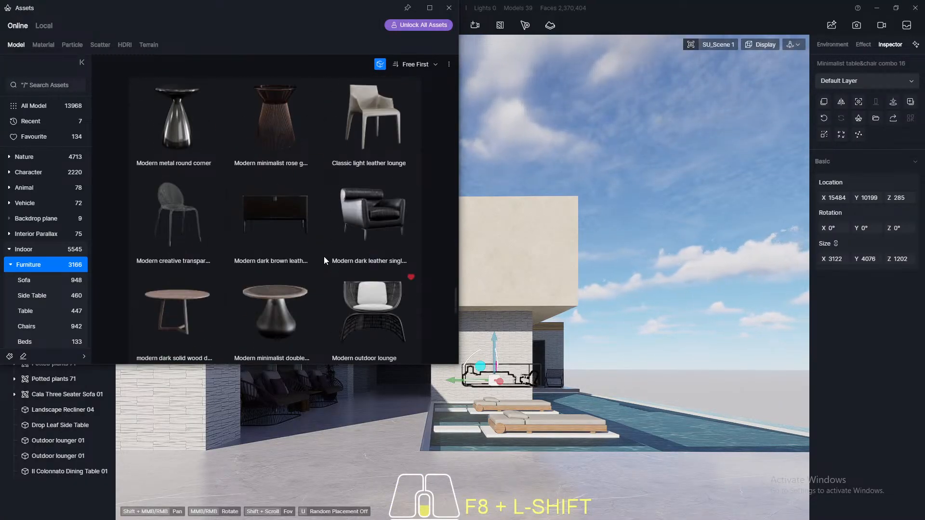
{"action": "scroll", "coordinate": [324, 259], "scroll_direction": "down", "scroll_amount": 4}
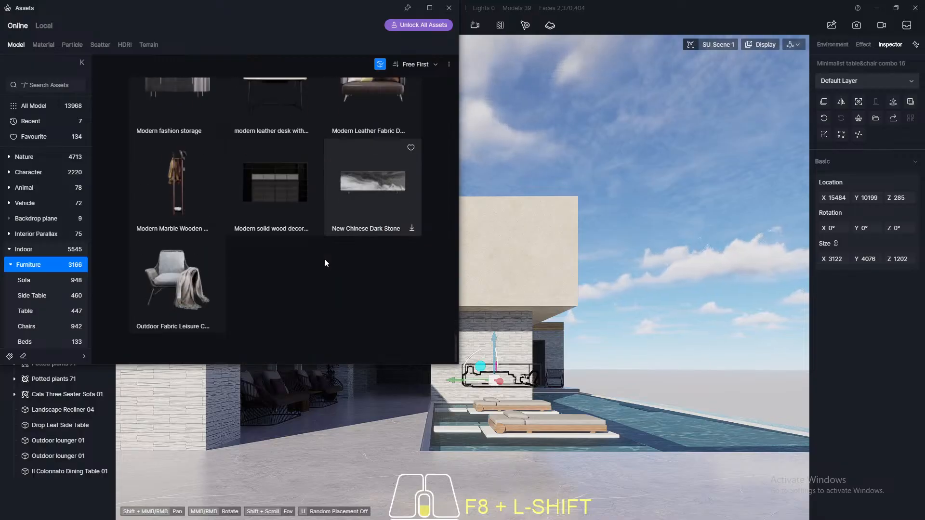
{"action": "scroll", "coordinate": [324, 261], "scroll_direction": "up", "scroll_amount": 3}
{"action": "scroll", "coordinate": [324, 261], "scroll_direction": "up", "scroll_amount": 5}
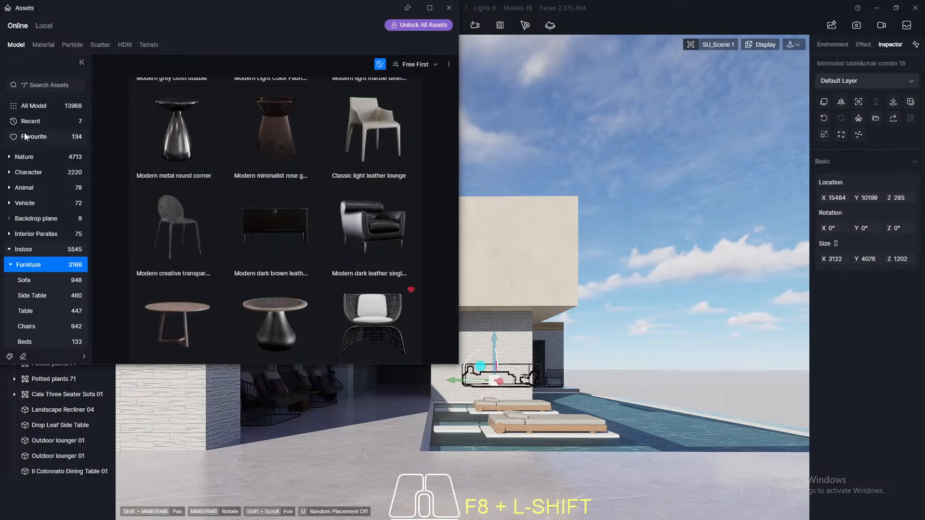
Pick Table and Chair Set 04 from the Favourite models for the empty recess at the end of the passage
{"action": "left_click", "coordinate": [42, 138]}
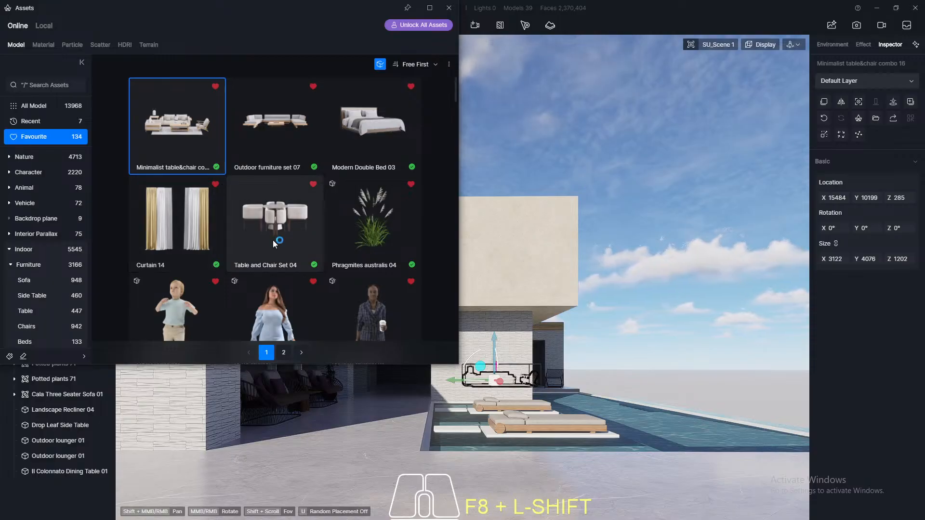
{"action": "left_click", "coordinate": [273, 226]}
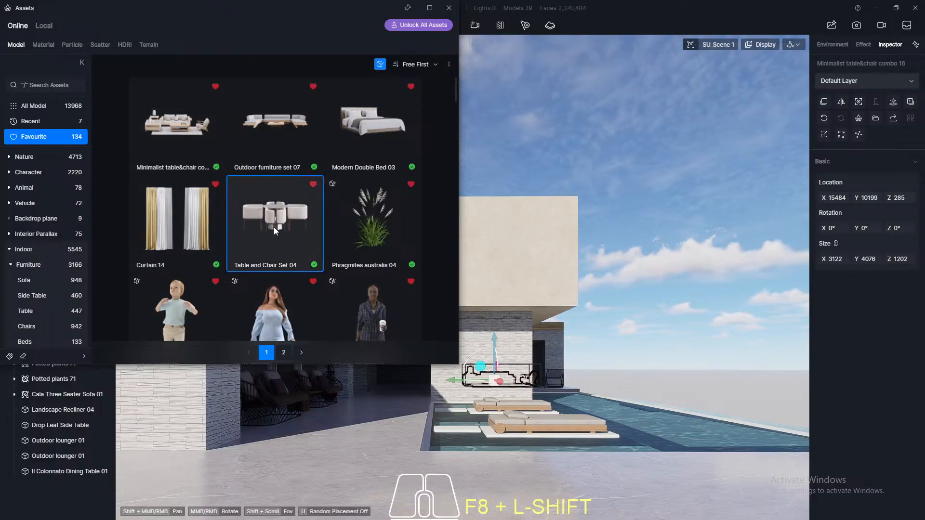
{"action": "left_click", "coordinate": [448, 9]}
{"action": "scroll", "coordinate": [391, 377], "scroll_direction": "up", "scroll_amount": 5}
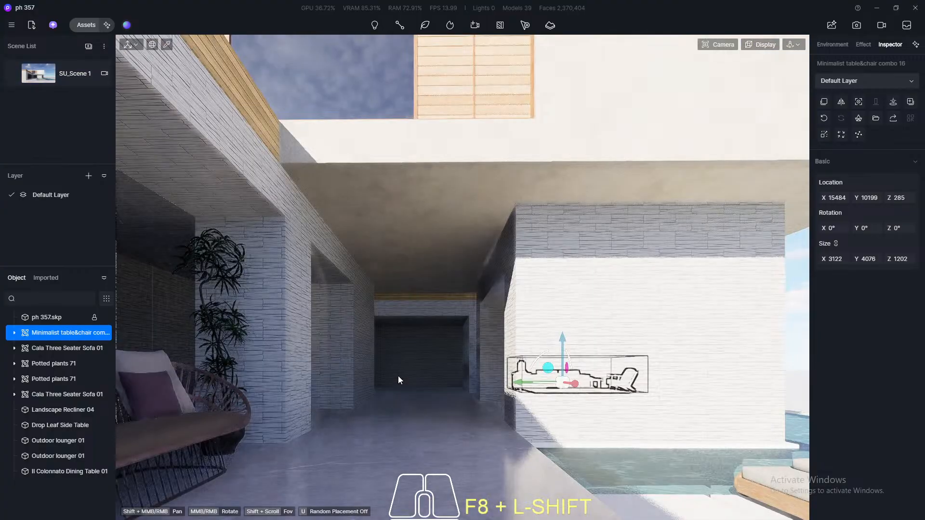
{"action": "scroll", "coordinate": [399, 380], "scroll_direction": "up", "scroll_amount": 6}
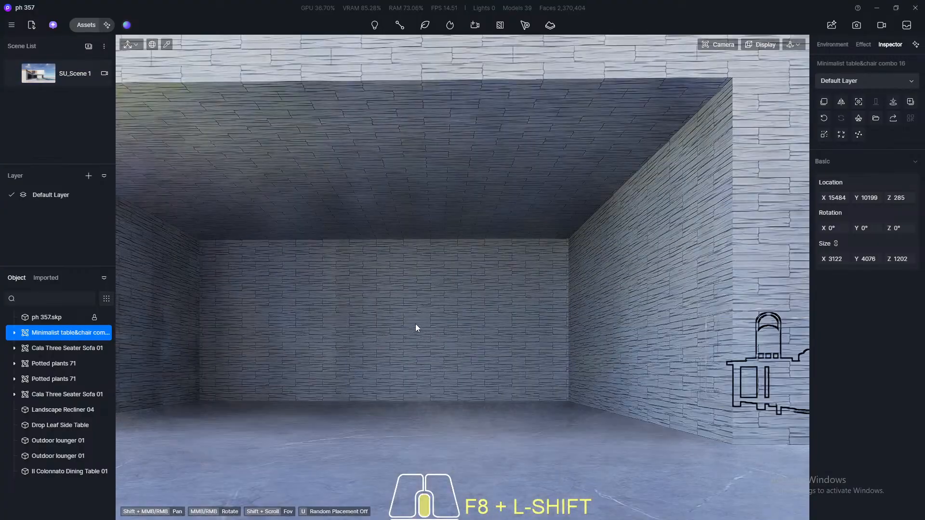
{"action": "scroll", "coordinate": [415, 323], "scroll_direction": "down", "scroll_amount": 6}
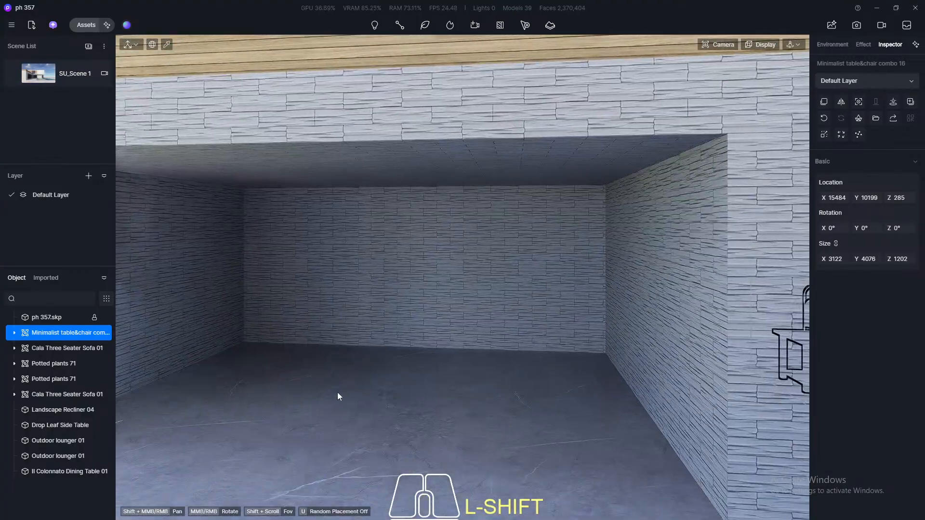
{"action": "key", "text": "shift+F8"}
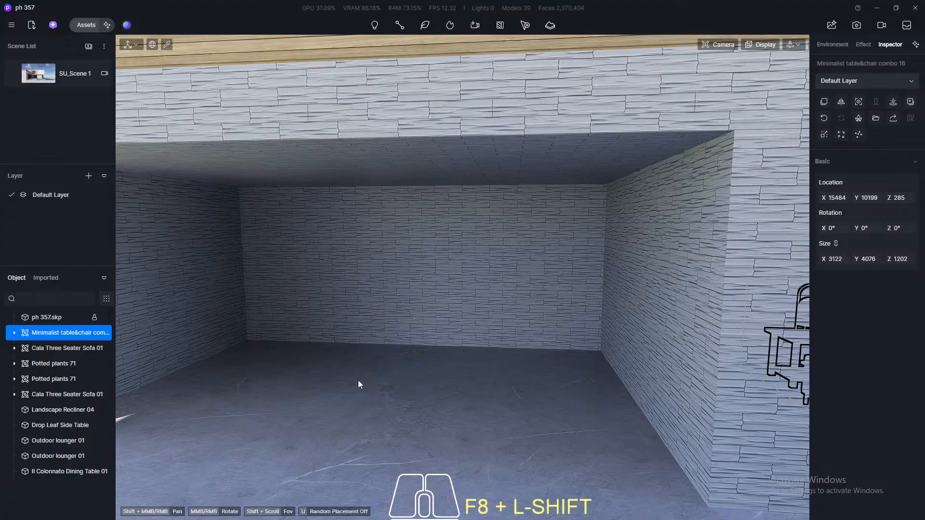
{"action": "left_click", "coordinate": [87, 25]}
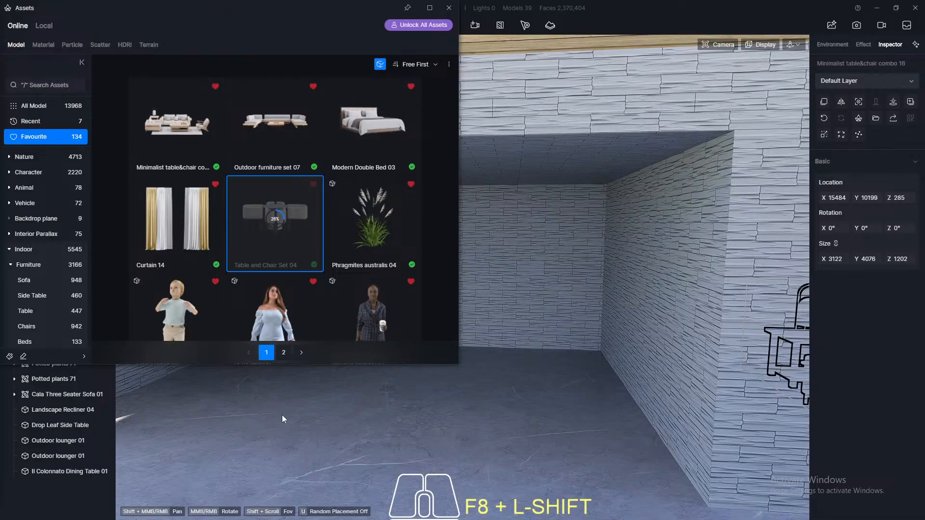
Switch to SketchUp with the ph 357 model and dismiss the Extension Errors dialog
{"action": "key", "text": "super"}
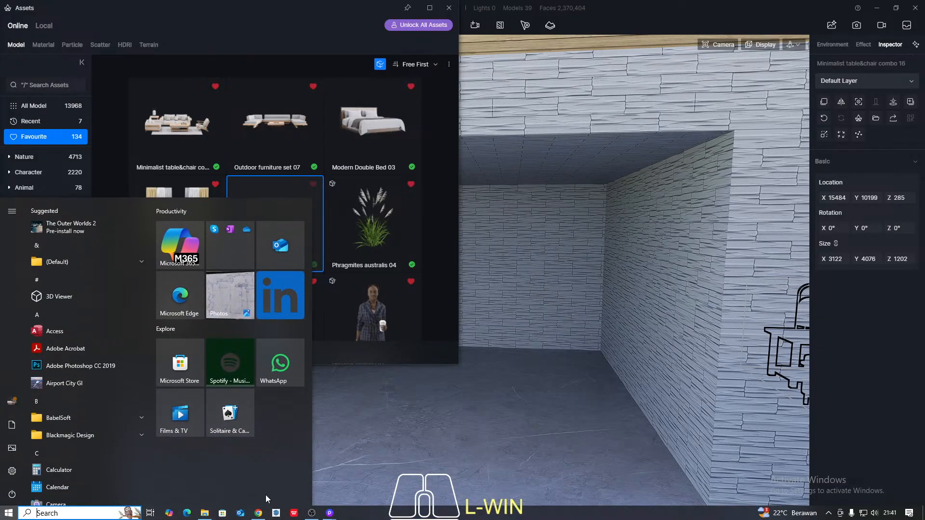
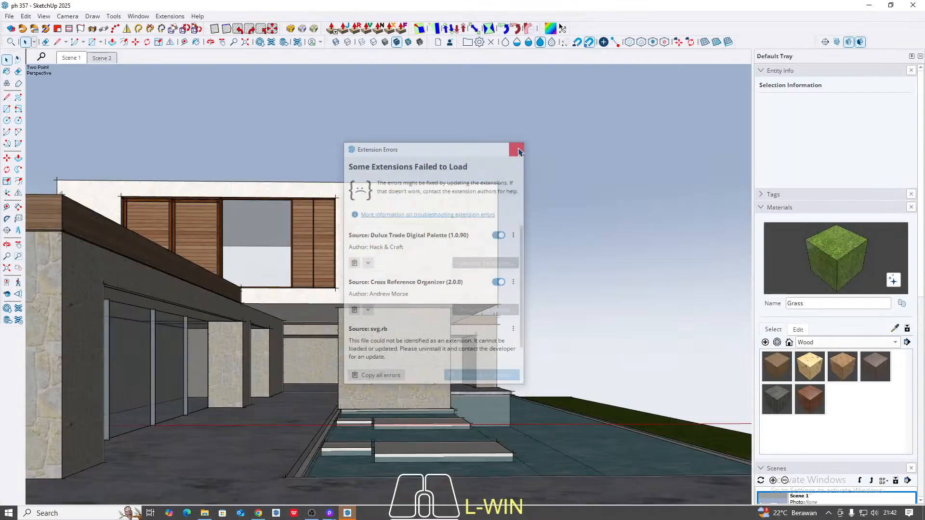
{"action": "left_click", "coordinate": [518, 148]}
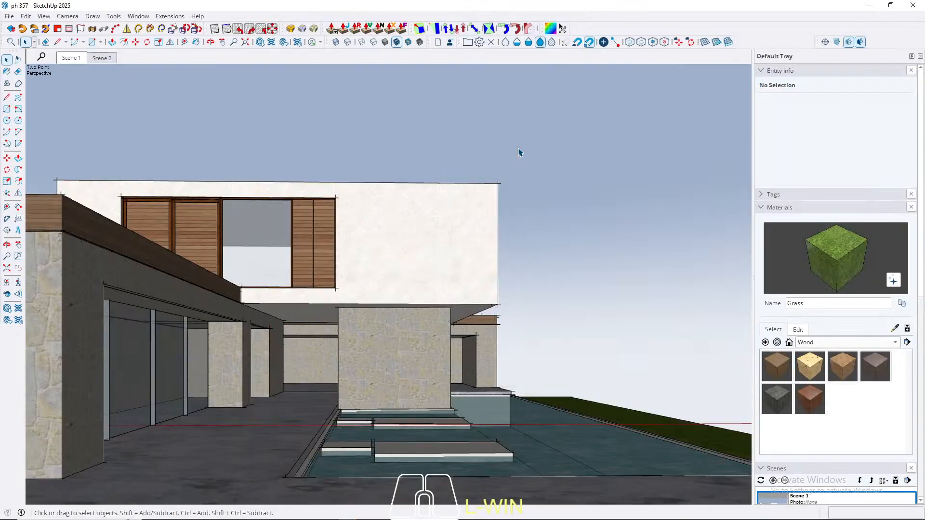
Examine the ceilings of the glazed terrace and the passage from below, then restore the Scene 1 view
{"action": "scroll", "coordinate": [185, 329], "scroll_direction": "up", "scroll_amount": 3}
{"action": "scroll", "coordinate": [185, 329], "scroll_direction": "up", "scroll_amount": 5}
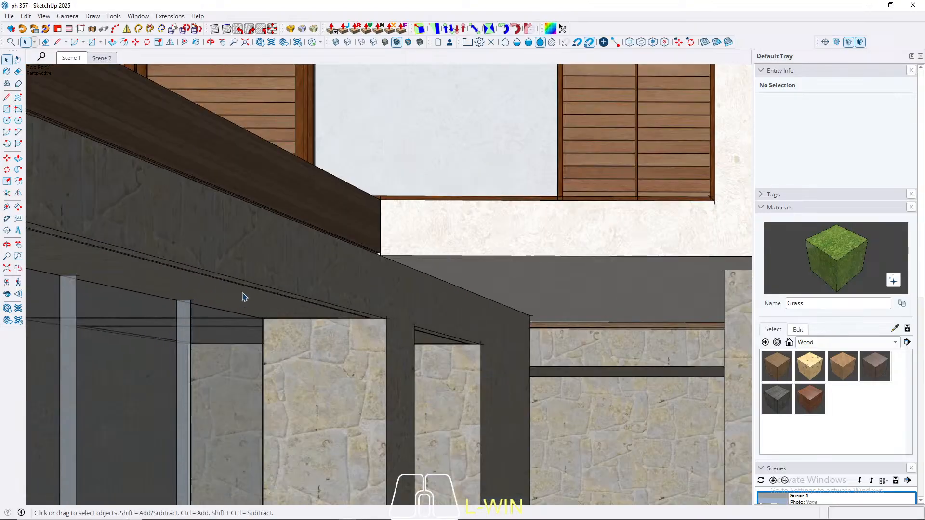
{"action": "middle_click_drag", "start_coordinate": [253, 262], "coordinate": [244, 172]}
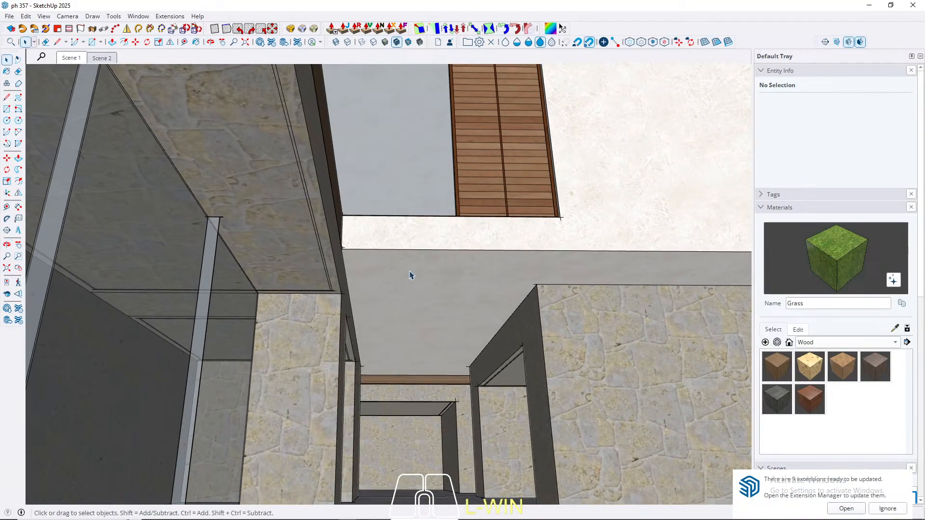
{"action": "scroll", "coordinate": [479, 395], "scroll_direction": "up", "scroll_amount": 5}
{"action": "scroll", "coordinate": [419, 378], "scroll_direction": "down", "scroll_amount": 7}
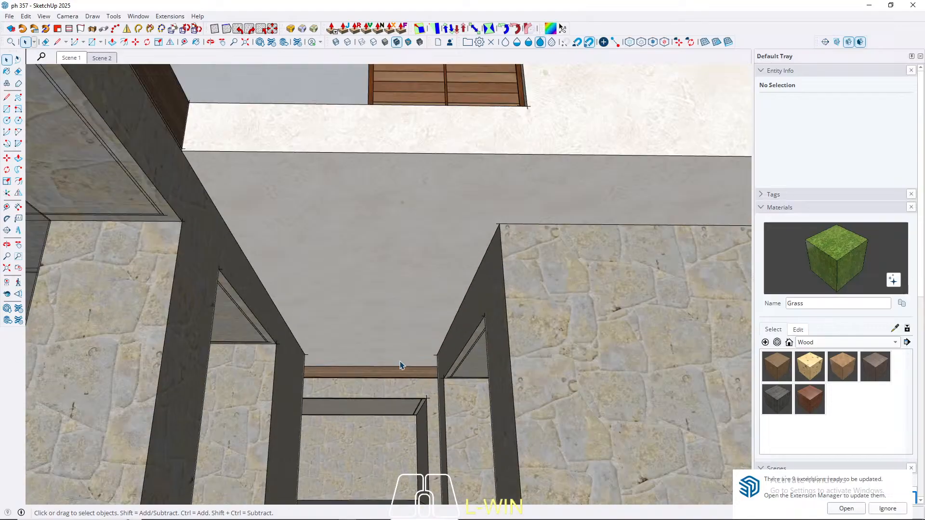
{"action": "left_click", "coordinate": [68, 58]}
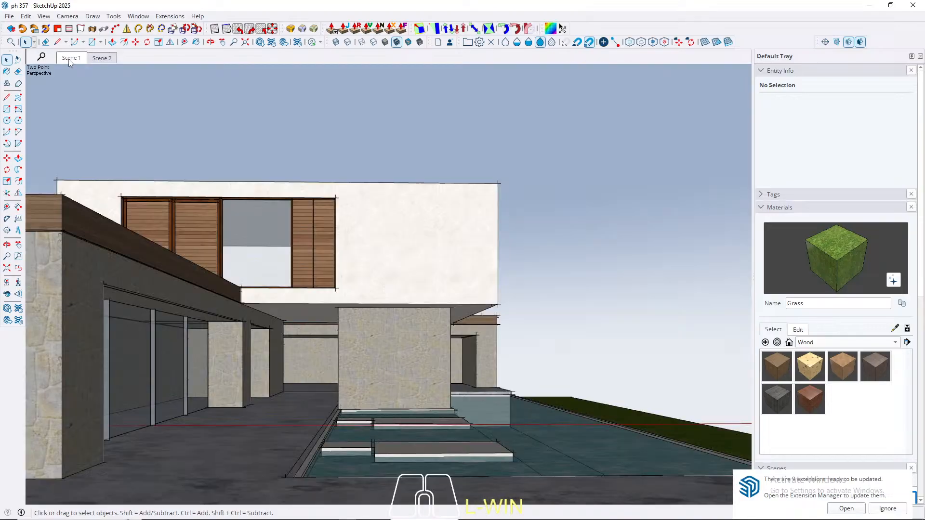
Choose the Plaster_06_1K material from the Plaster collection for painting
{"action": "left_click", "coordinate": [827, 342]}
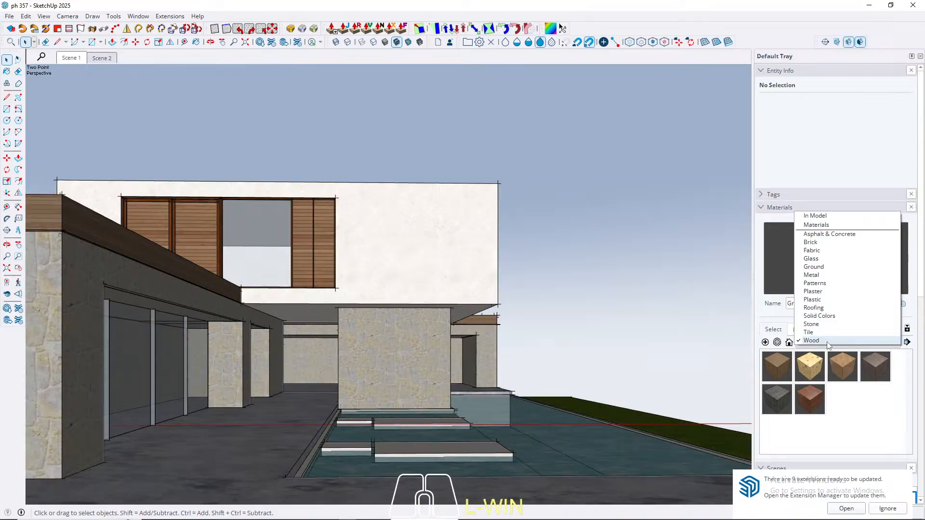
{"action": "left_click", "coordinate": [825, 295]}
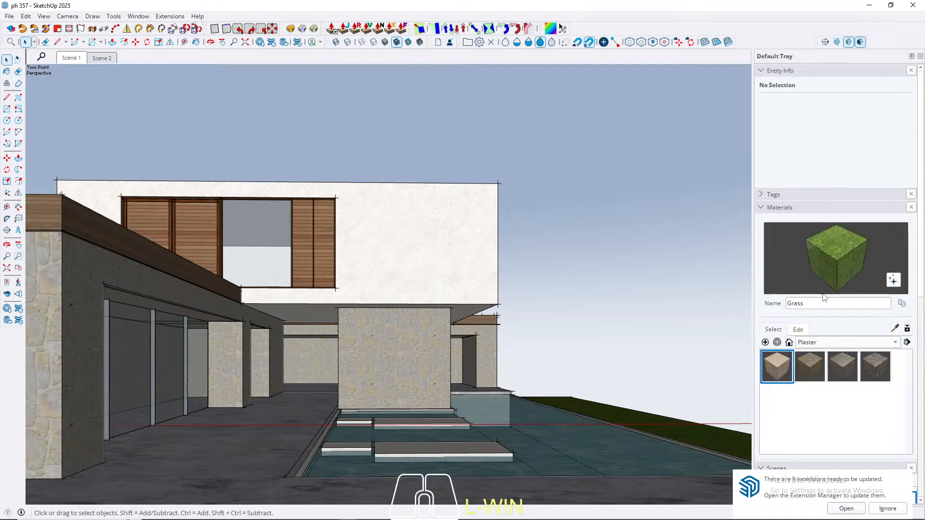
{"action": "left_click", "coordinate": [840, 366]}
{"action": "left_click", "coordinate": [879, 370]}
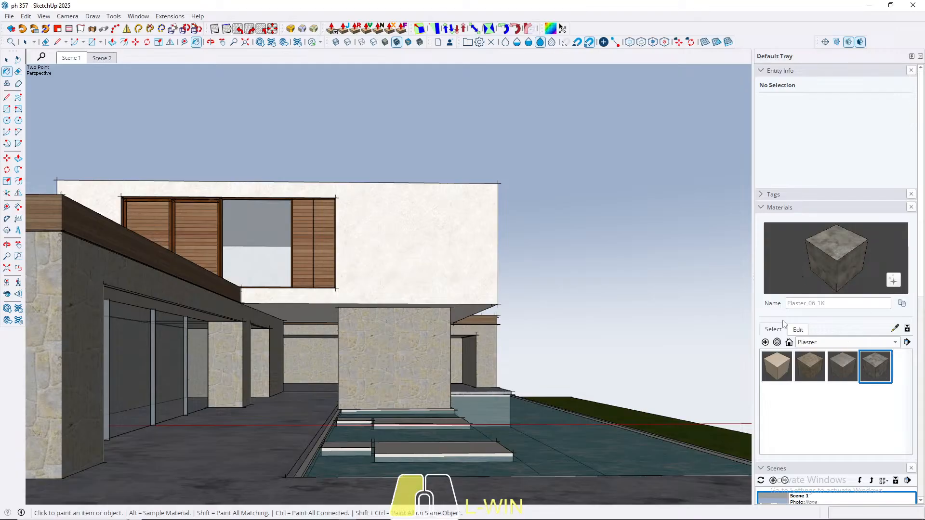
Paint the glazed terrace's ceiling panel and the narrow strip around it with Plaster_06_1K
{"action": "scroll", "coordinate": [190, 326], "scroll_direction": "up", "scroll_amount": 6}
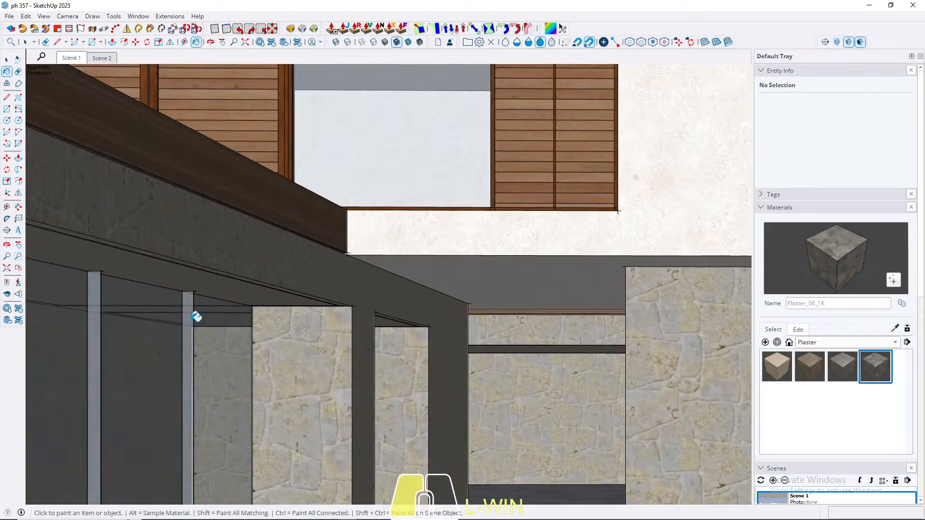
{"action": "key", "text": "space"}
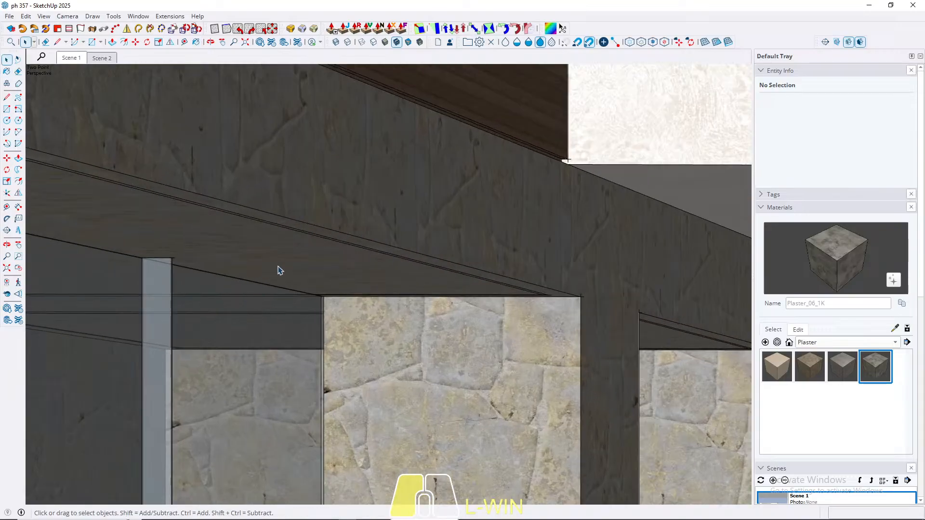
{"action": "triple_click", "coordinate": [284, 260]}
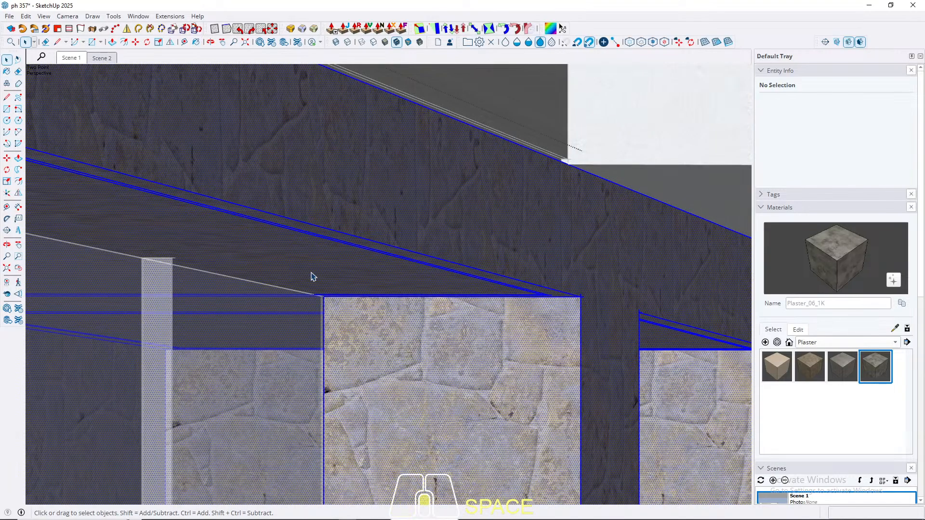
{"action": "left_click", "coordinate": [311, 276]}
{"action": "middle_click_drag", "start_coordinate": [320, 268], "coordinate": [403, 148]}
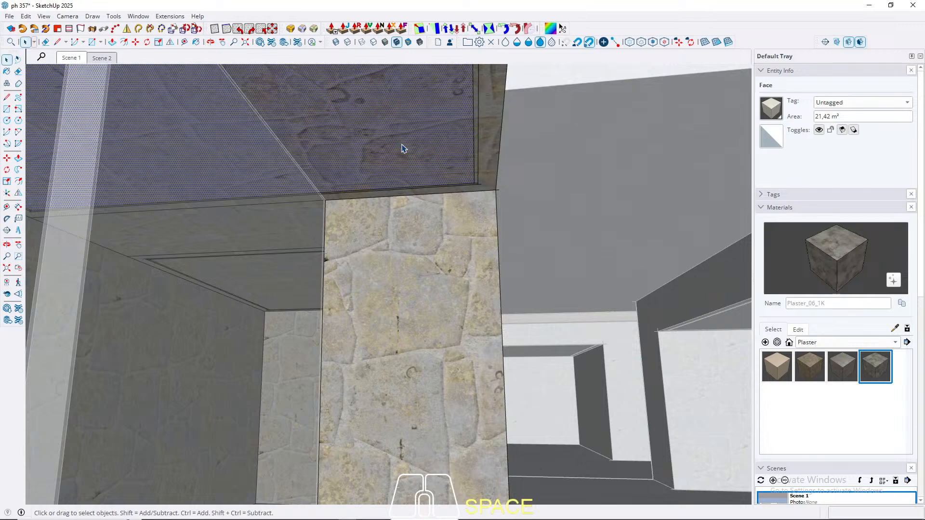
{"action": "key", "text": "b"}
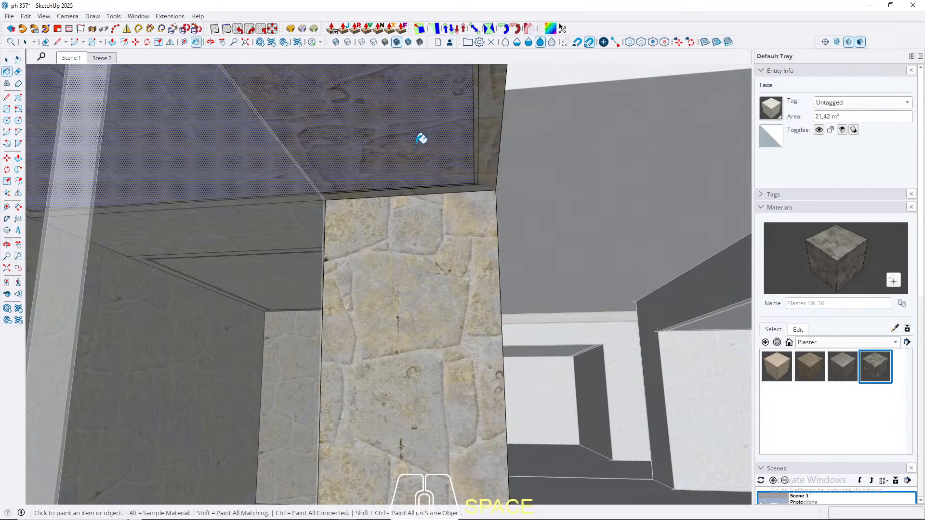
{"action": "left_click", "coordinate": [422, 138]}
{"action": "scroll", "coordinate": [481, 121], "scroll_direction": "up", "scroll_amount": 4}
{"action": "left_click", "coordinate": [481, 120]}
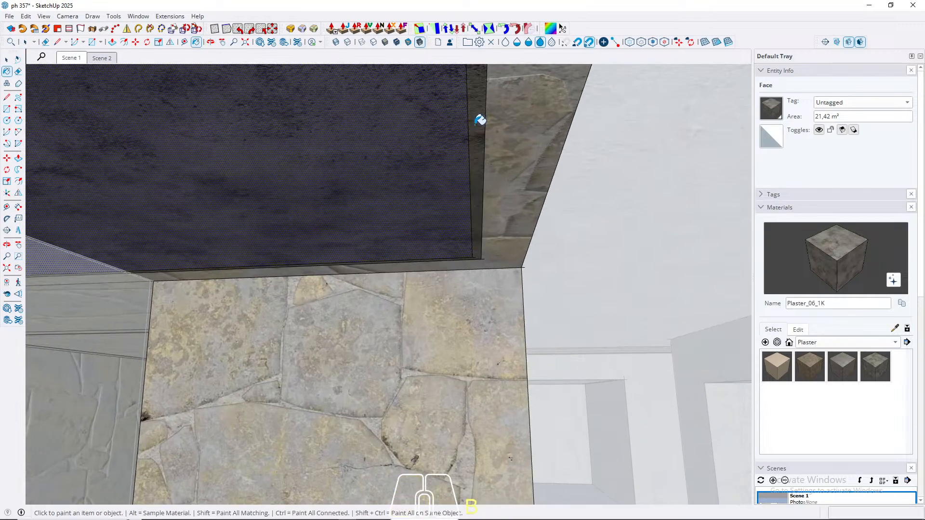
{"action": "key", "text": "space"}
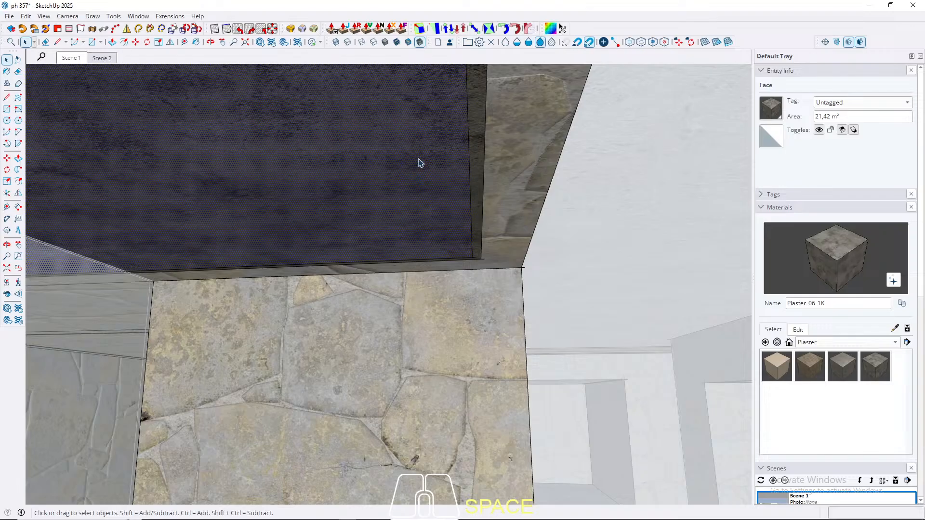
Lighten and desaturate the Plaster_06_1K material by setting lightness to 100, saturation to 0 and hue to 0
{"action": "left_click", "coordinate": [798, 330]}
{"action": "left_click_drag", "start_coordinate": [813, 407], "coordinate": [853, 407]}
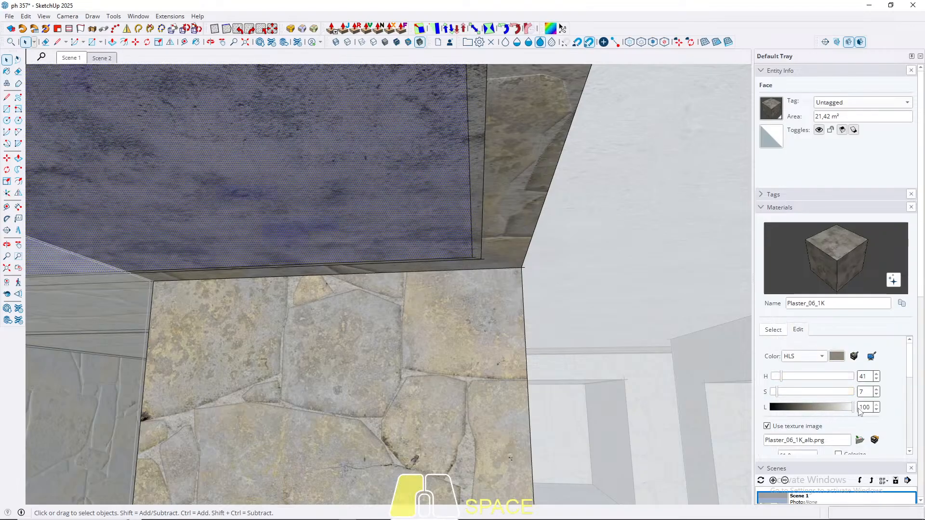
{"action": "mouse_move", "coordinate": [777, 391]}
{"action": "left_mouse_down"}
{"action": "mouse_move", "coordinate": [771, 376]}
{"action": "mouse_move", "coordinate": [764, 393]}
{"action": "left_mouse_up"}
{"action": "left_click_drag", "start_coordinate": [855, 410], "coordinate": [854, 408]}
{"action": "scroll", "coordinate": [46, 324], "scroll_direction": "down", "scroll_amount": 6}
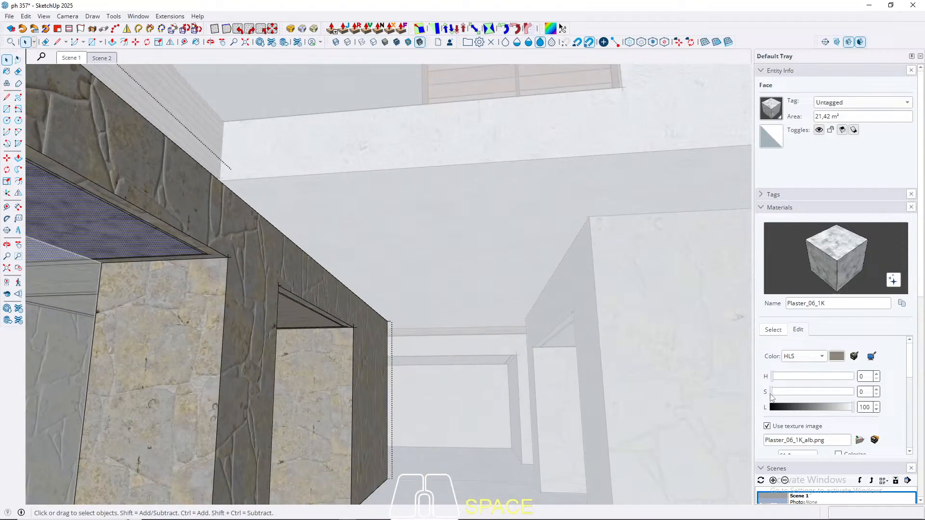
{"action": "left_click", "coordinate": [771, 376]}
Set the Plaster_06_1K texture size to 200 cm by 200 cm
{"action": "left_click_drag", "start_coordinate": [910, 354], "coordinate": [910, 375]}
{"action": "left_click_drag", "start_coordinate": [919, 284], "coordinate": [920, 304]}
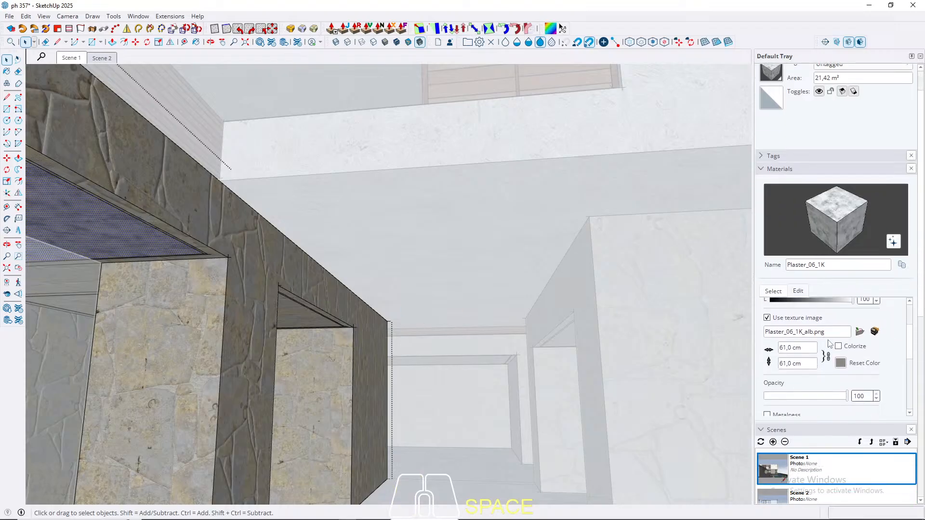
{"action": "left_click", "coordinate": [807, 347]}
{"action": "left_click_drag", "start_coordinate": [804, 348], "coordinate": [771, 350]}
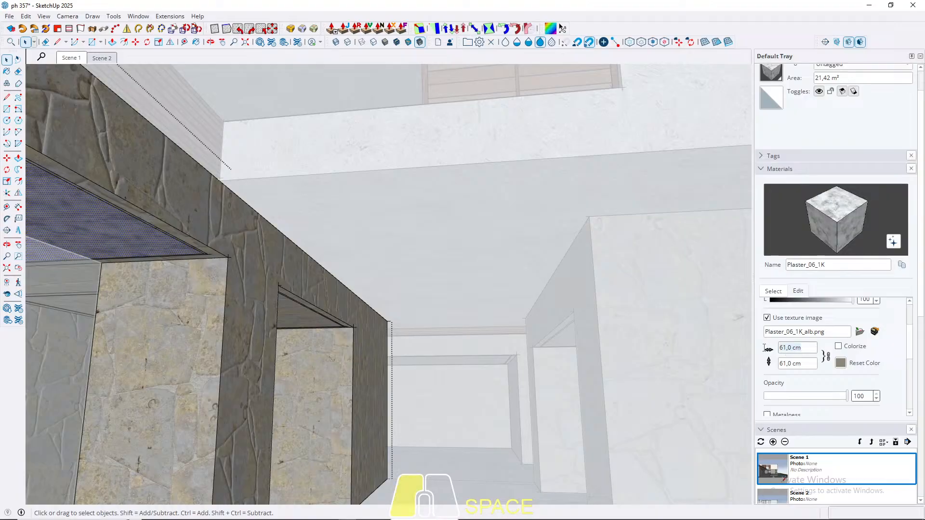
{"action": "type", "text": "200"}
{"action": "key", "text": "Return"}
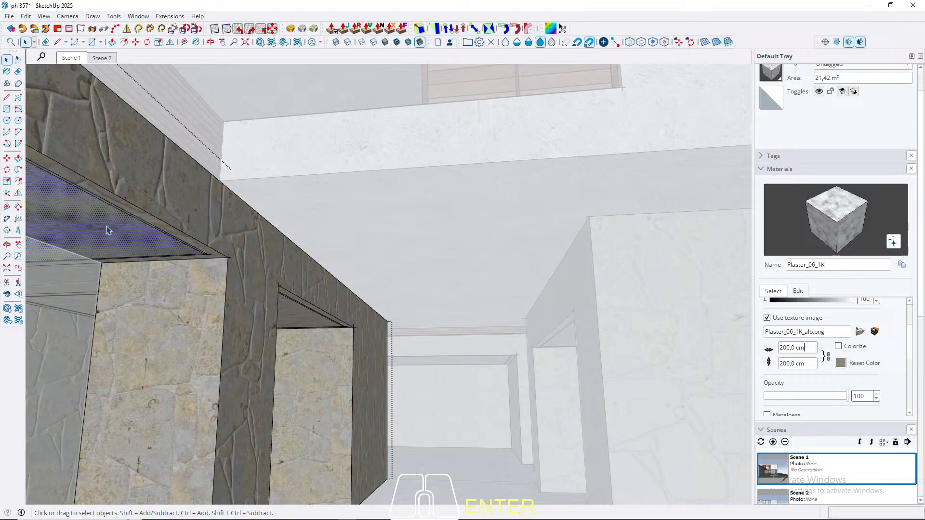
Push the narrow strip around the glazed terrace's ceiling panel 2 cm into the ceiling and leave the object
{"action": "scroll", "coordinate": [107, 230], "scroll_direction": "up", "scroll_amount": 5}
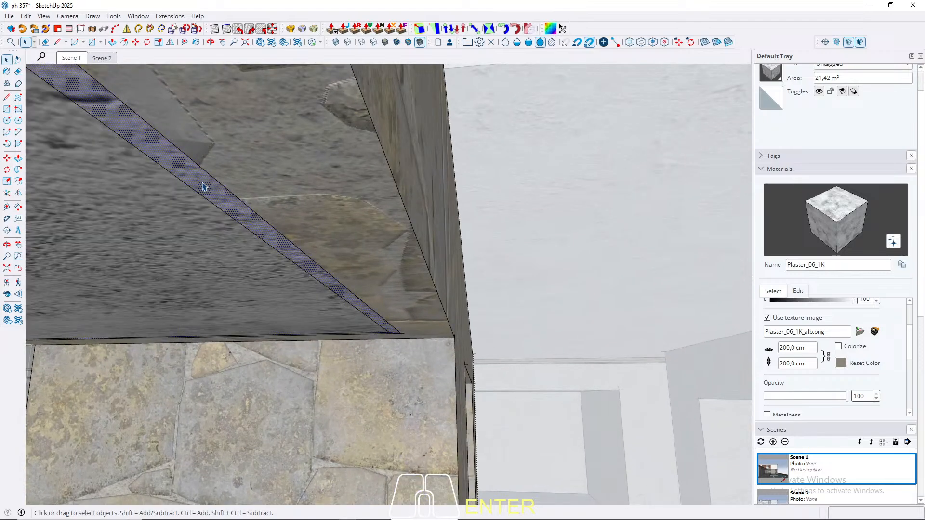
{"action": "key", "text": "p"}
{"action": "left_click", "coordinate": [203, 186]}
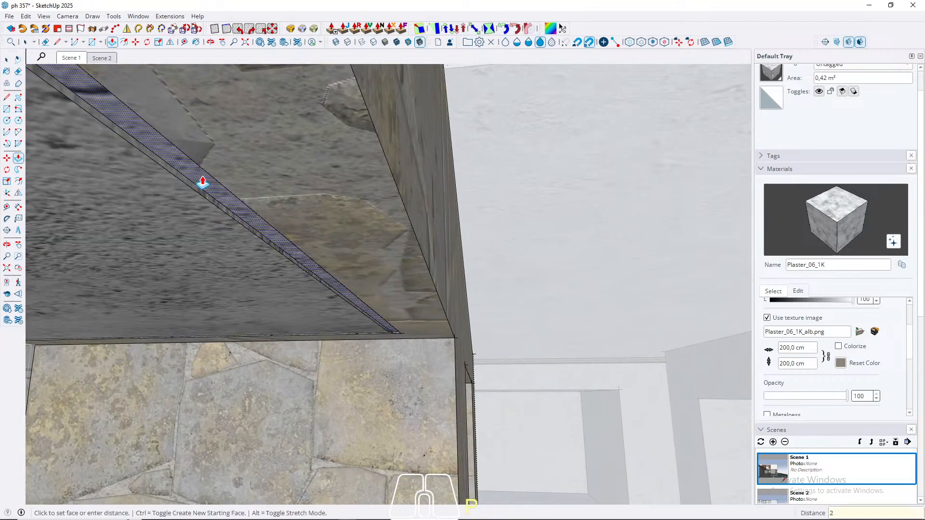
{"action": "key", "text": "Return"}
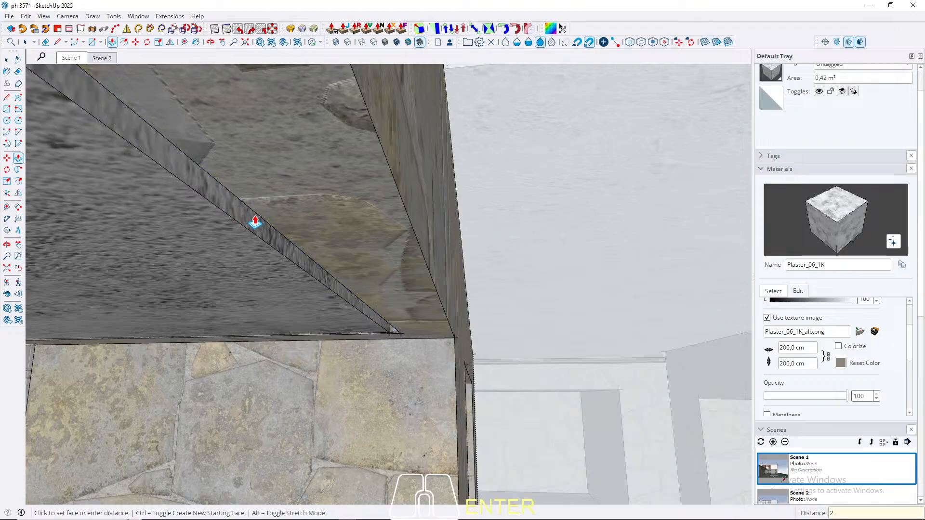
{"action": "key", "text": "space"}
{"action": "scroll", "coordinate": [289, 175], "scroll_direction": "down", "scroll_amount": 3}
{"action": "key", "text": "Escape"}
{"action": "scroll", "coordinate": [193, 188], "scroll_direction": "down", "scroll_amount": 5}
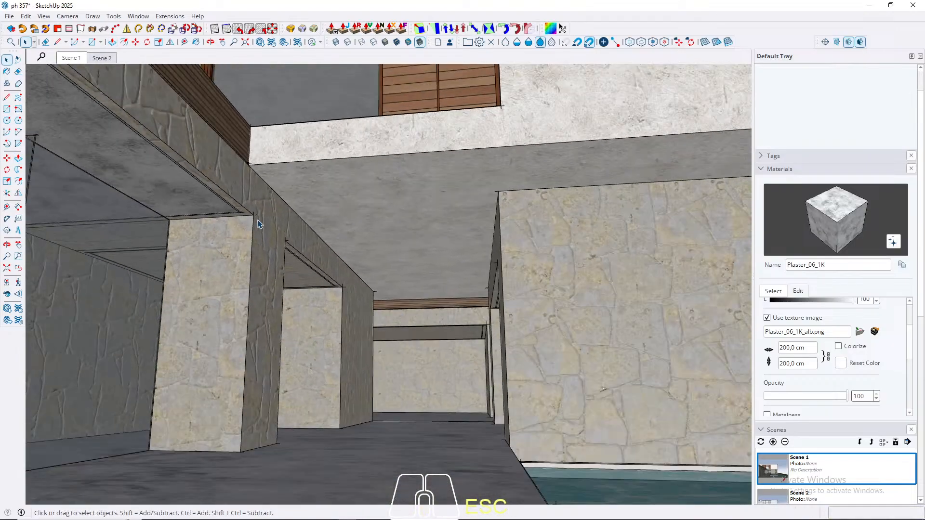
Paint the ceiling panel of the small covered opening beside the glazed terrace with Plaster_06_1K
{"action": "middle_click_drag", "start_coordinate": [259, 221], "coordinate": [366, 270]}
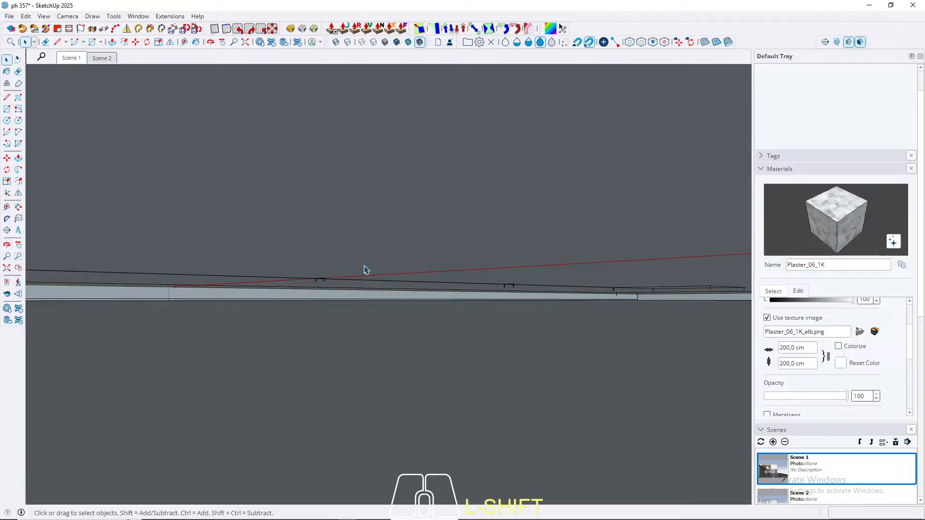
{"action": "scroll", "coordinate": [168, 456], "scroll_direction": "down", "scroll_amount": 3}
{"action": "middle_click_drag", "start_coordinate": [323, 299], "coordinate": [99, 456], "text": "shift"}
{"action": "scroll", "coordinate": [603, 242], "scroll_direction": "up", "scroll_amount": 7}
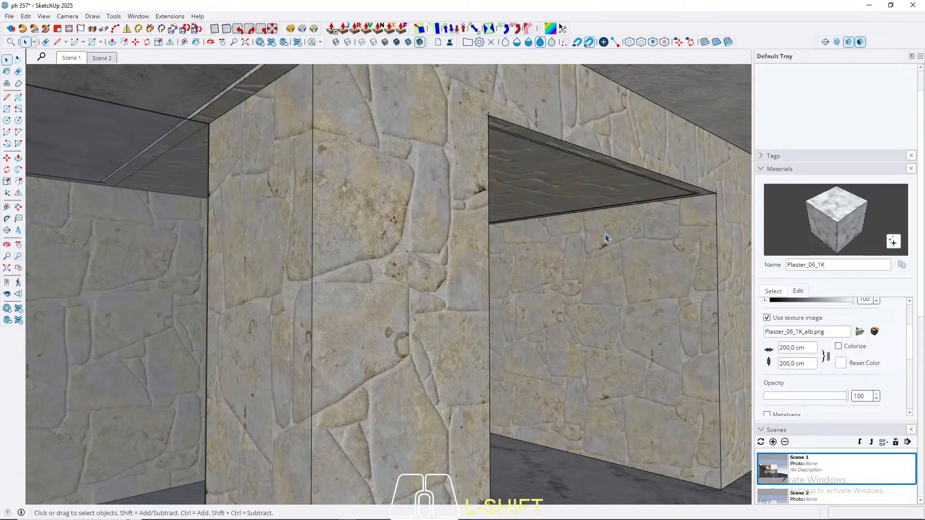
{"action": "triple_click", "coordinate": [495, 156]}
{"action": "left_click", "coordinate": [480, 155]}
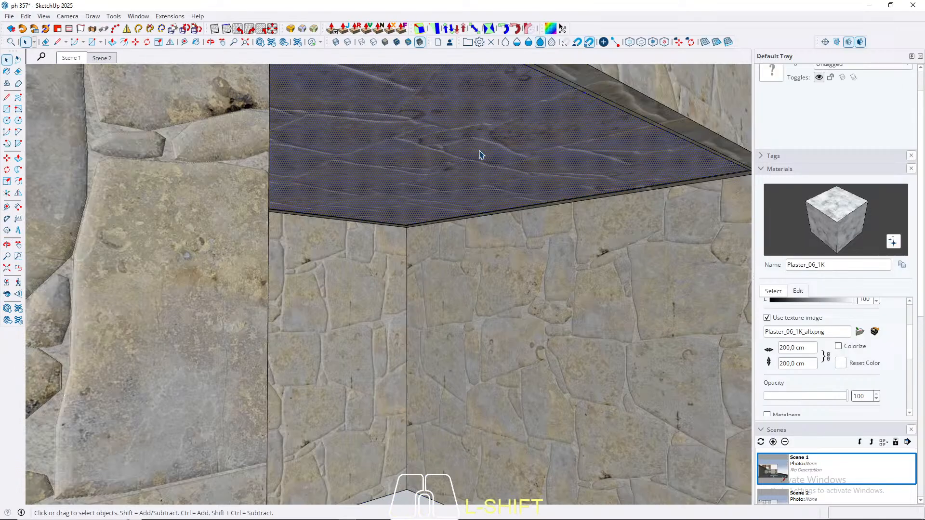
{"action": "key", "text": "b"}
{"action": "left_click", "coordinate": [478, 139]}
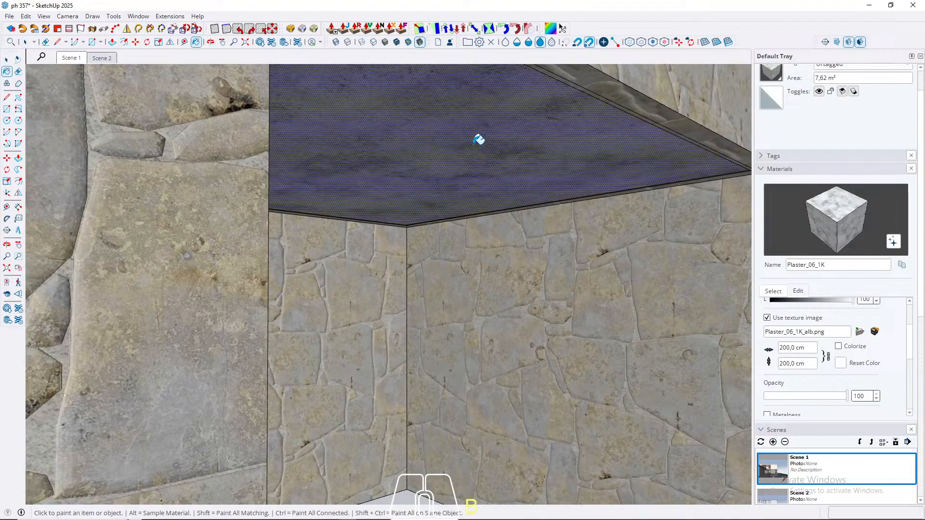
Push the narrow strip around the small opening's ceiling panel 2 cm into the ceiling and leave the object
{"action": "scroll", "coordinate": [605, 91], "scroll_direction": "up", "scroll_amount": 5}
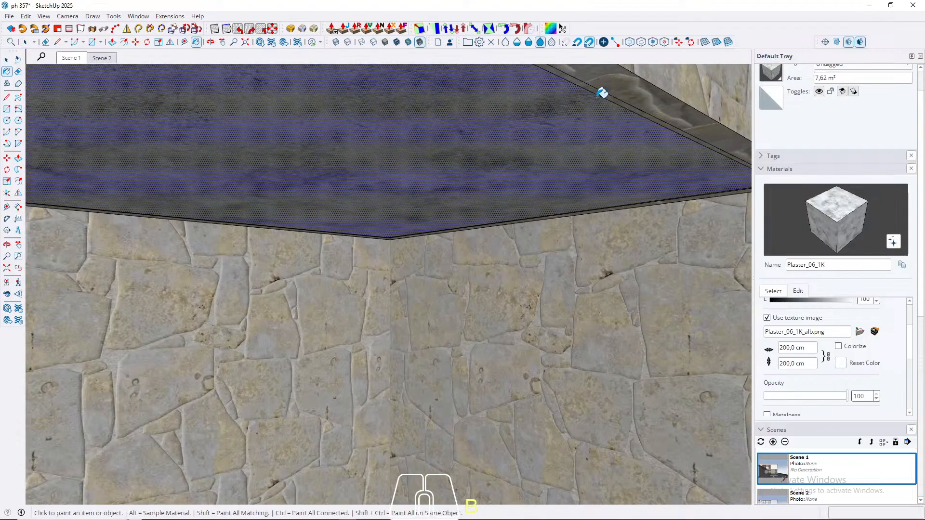
{"action": "key", "text": "space"}
{"action": "left_click", "coordinate": [611, 102]}
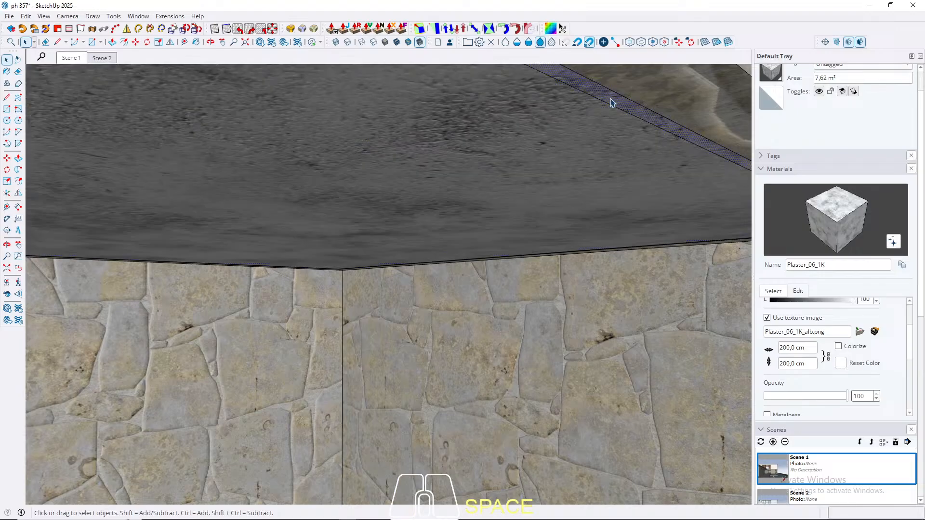
{"action": "key", "text": "p"}
{"action": "left_click", "coordinate": [610, 100]}
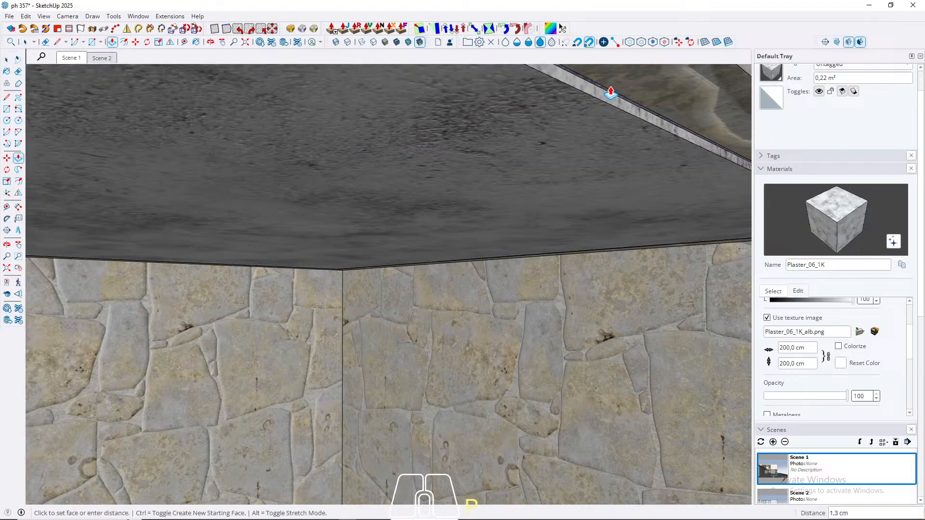
{"action": "key", "text": "space"}
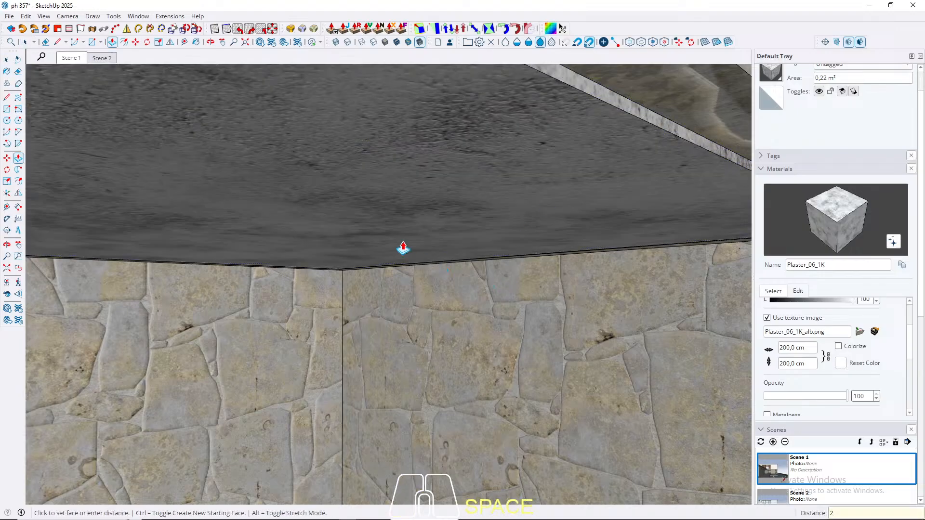
{"action": "scroll", "coordinate": [351, 206], "scroll_direction": "down", "scroll_amount": 8}
{"action": "key", "text": "Escape"}
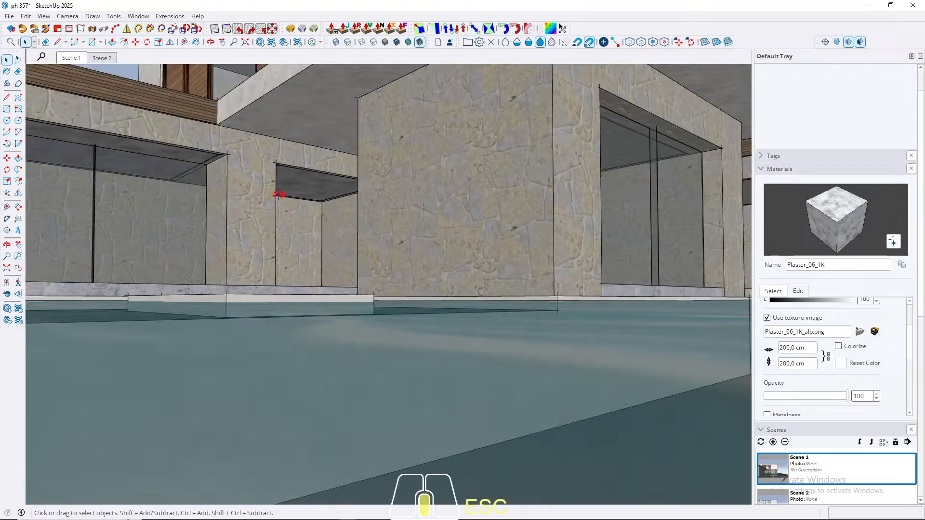
Paint the ceiling panel and narrow border strip inside the stone volume across the passage with Plaster_06_1K
{"action": "middle_click_drag", "start_coordinate": [279, 194], "coordinate": [577, 212]}
{"action": "middle_click_drag", "start_coordinate": [232, 260], "coordinate": [238, 365]}
{"action": "scroll", "coordinate": [241, 359], "scroll_direction": "up", "scroll_amount": 5}
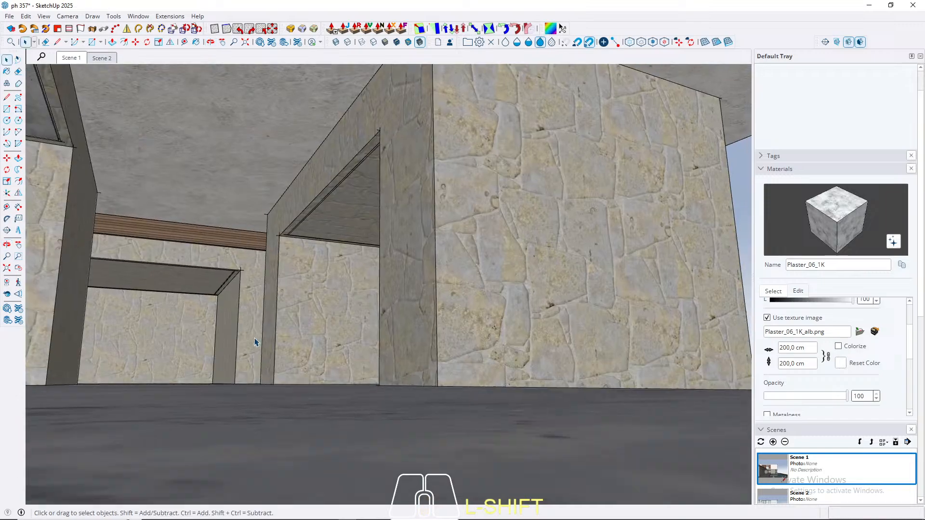
{"action": "scroll", "coordinate": [330, 204], "scroll_direction": "up", "scroll_amount": 5}
{"action": "double_click", "coordinate": [340, 225]}
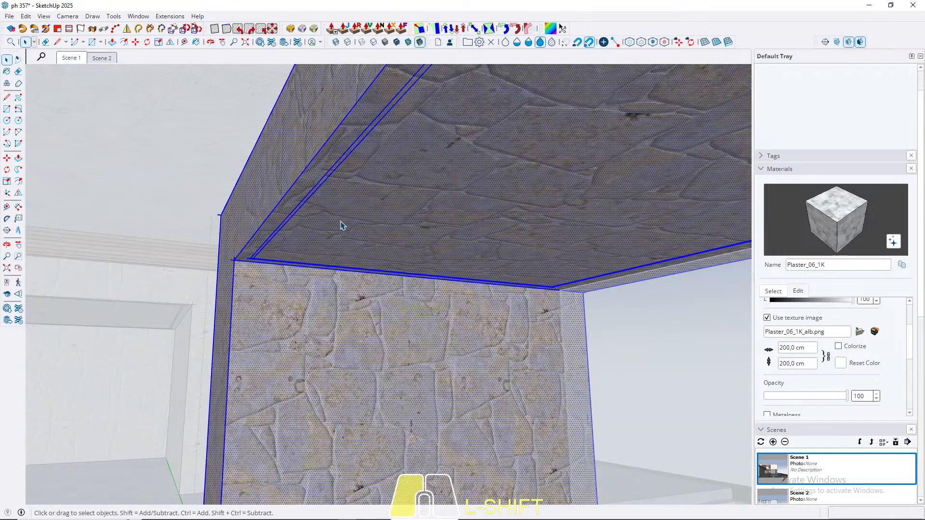
{"action": "left_click", "coordinate": [369, 220]}
{"action": "key", "text": "b"}
{"action": "left_click", "coordinate": [370, 217]}
{"action": "scroll", "coordinate": [338, 150], "scroll_direction": "up", "scroll_amount": 2}
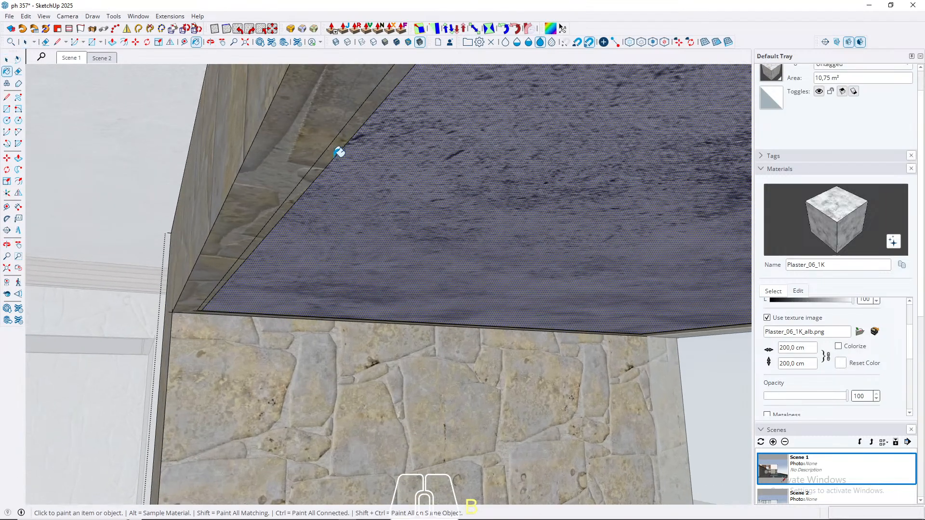
{"action": "left_click", "coordinate": [336, 150]}
Push the border strip of the ceiling across the passage 2 cm into the ceiling
{"action": "key", "text": "space"}
{"action": "left_click", "coordinate": [337, 150]}
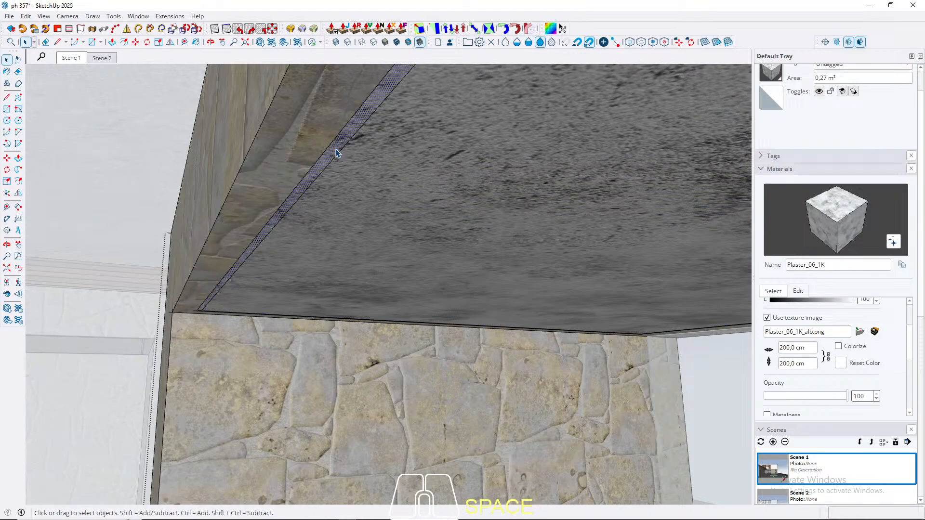
{"action": "key", "text": "p"}
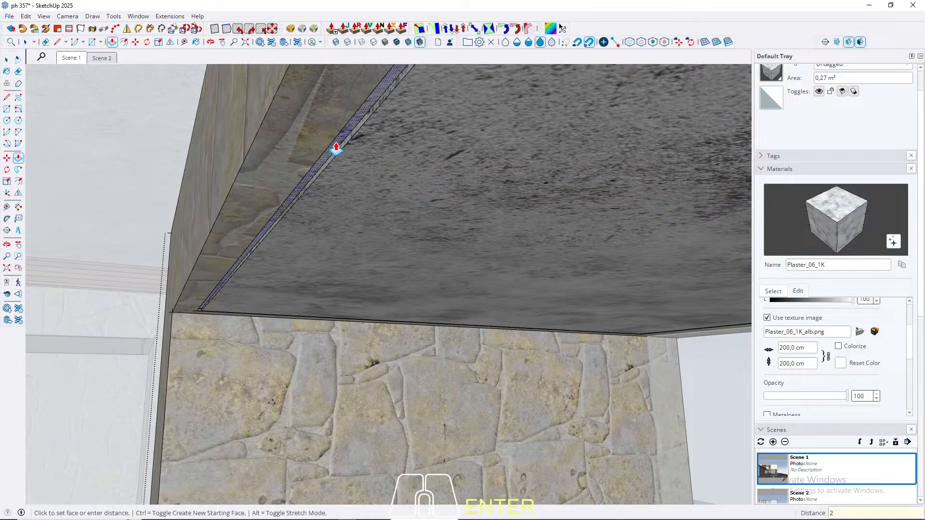
{"action": "key", "text": "space"}
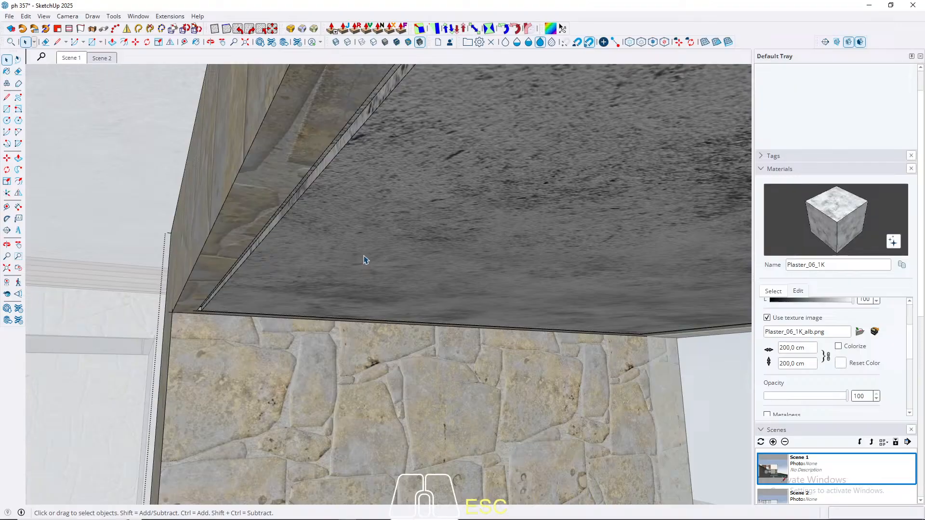
Paint the ceiling panel of the wide opening at the end of the passage with Plaster_06_1K
{"action": "scroll", "coordinate": [363, 260], "scroll_direction": "down", "scroll_amount": 3}
{"action": "scroll", "coordinate": [239, 275], "scroll_direction": "down", "scroll_amount": 5}
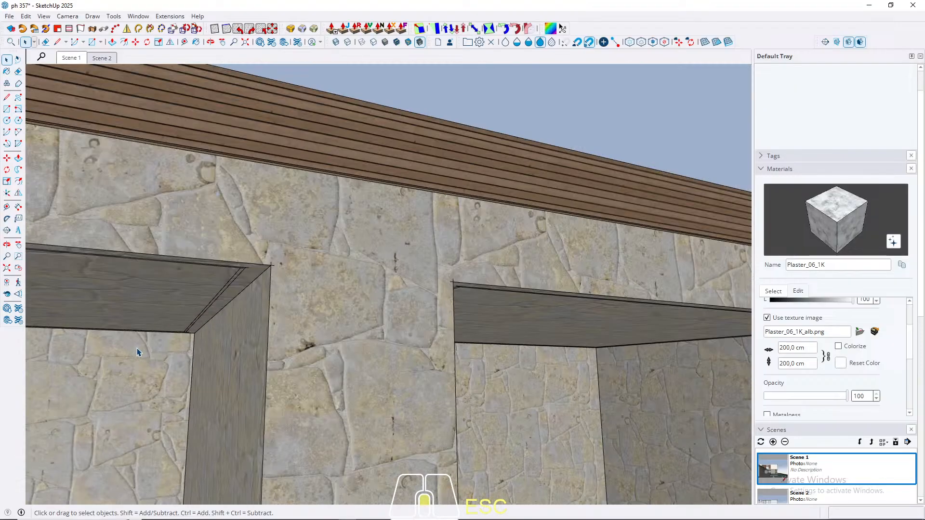
{"action": "scroll", "coordinate": [141, 351], "scroll_direction": "up", "scroll_amount": 4}
{"action": "mouse_move", "coordinate": [179, 286]}
{"action": "middle_mouse_down"}
{"action": "mouse_move", "coordinate": [186, 270]}
{"action": "mouse_move", "coordinate": [191, 290]}
{"action": "middle_mouse_up"}
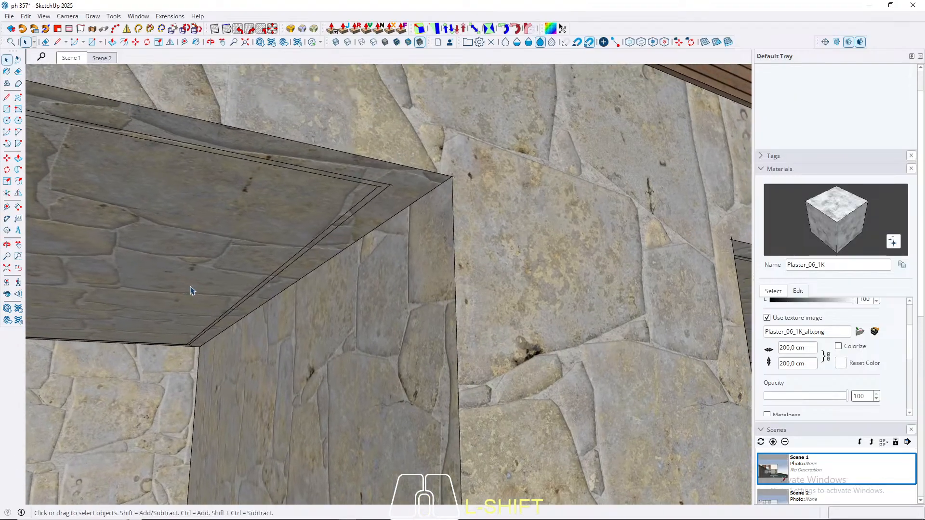
{"action": "triple_click", "coordinate": [280, 229]}
{"action": "left_click", "coordinate": [280, 217]}
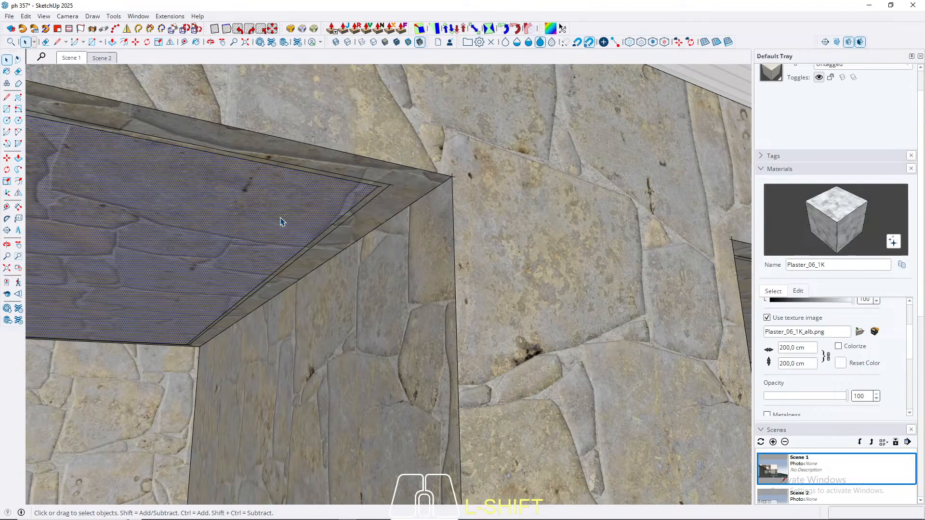
{"action": "key", "text": "b"}
{"action": "left_click", "coordinate": [282, 216]}
{"action": "key", "text": "space"}
{"action": "scroll", "coordinate": [383, 185], "scroll_direction": "up", "scroll_amount": 4}
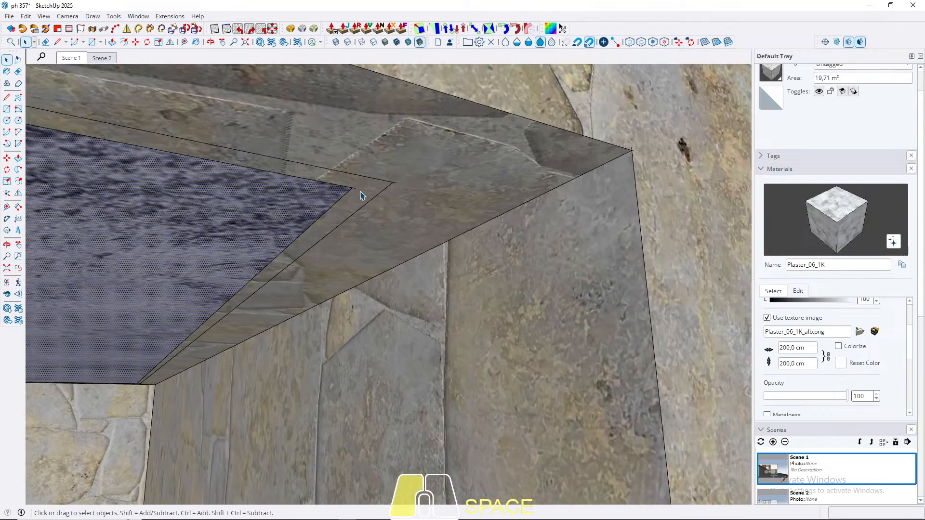
{"action": "key", "text": "p"}
{"action": "left_click", "coordinate": [360, 197]}
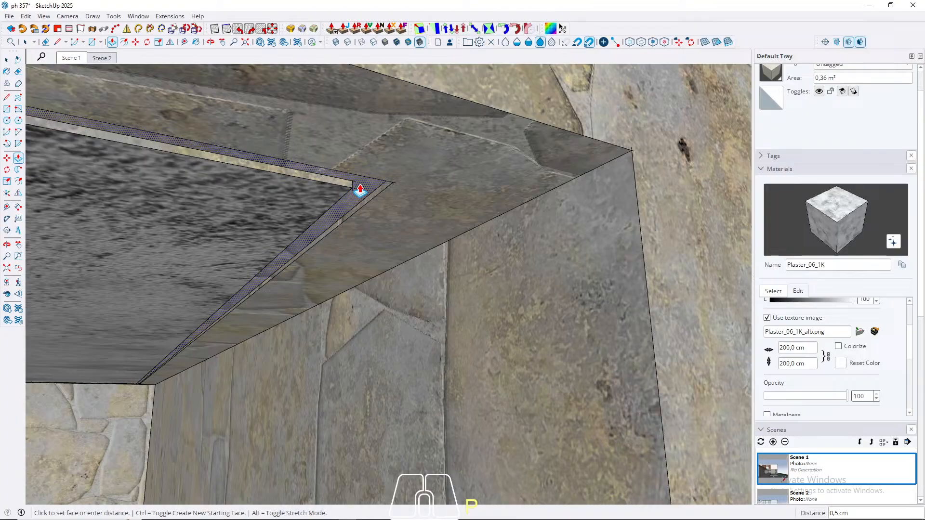
{"action": "key", "text": "space"}
{"action": "key", "text": "space"}
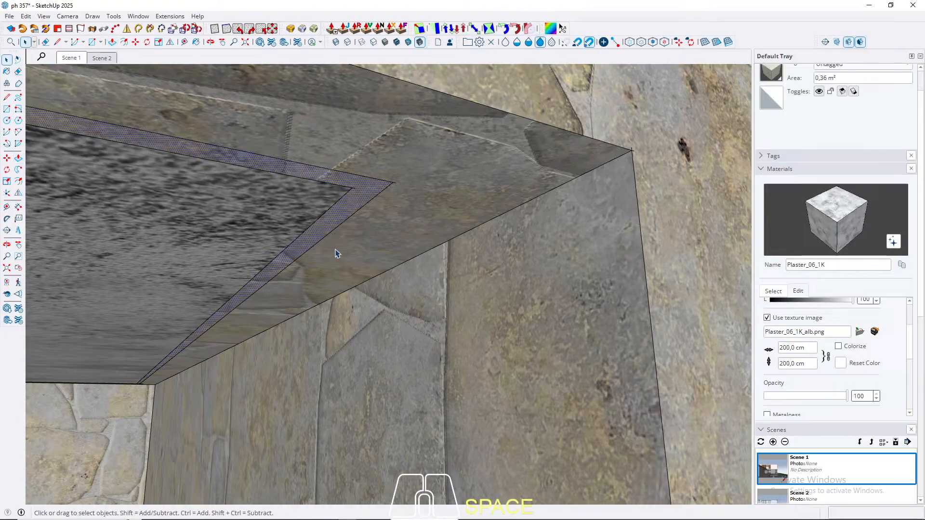
Paint the border strip of the wide opening's ceiling with Plaster_06_1K and push it 2 cm into the ceiling
{"action": "key", "text": "b"}
{"action": "key", "text": "space"}
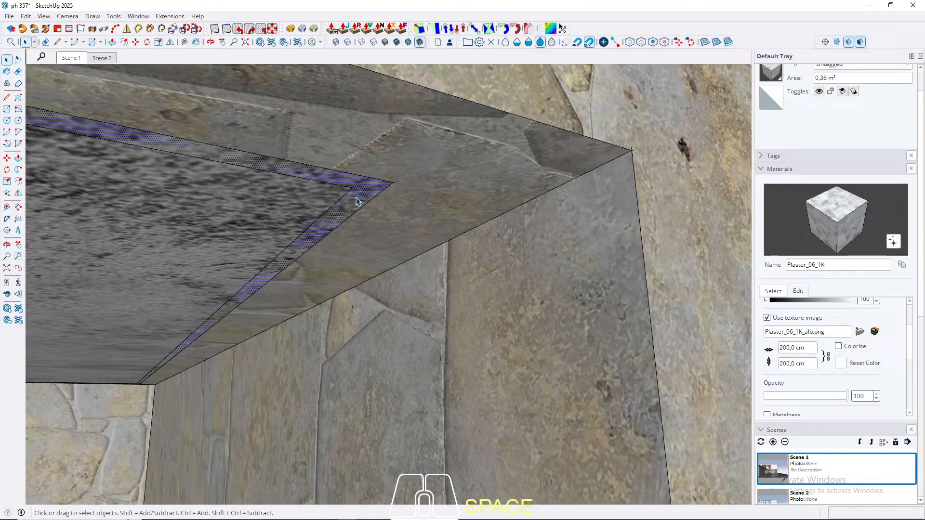
{"action": "key", "text": "p"}
{"action": "left_click", "coordinate": [356, 194]}
{"action": "key", "text": "Return"}
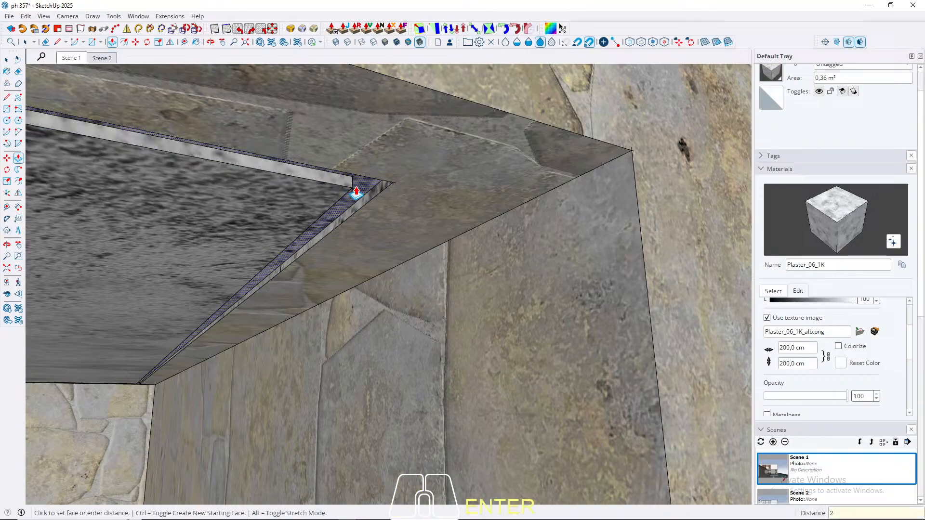
{"action": "key", "text": "space"}
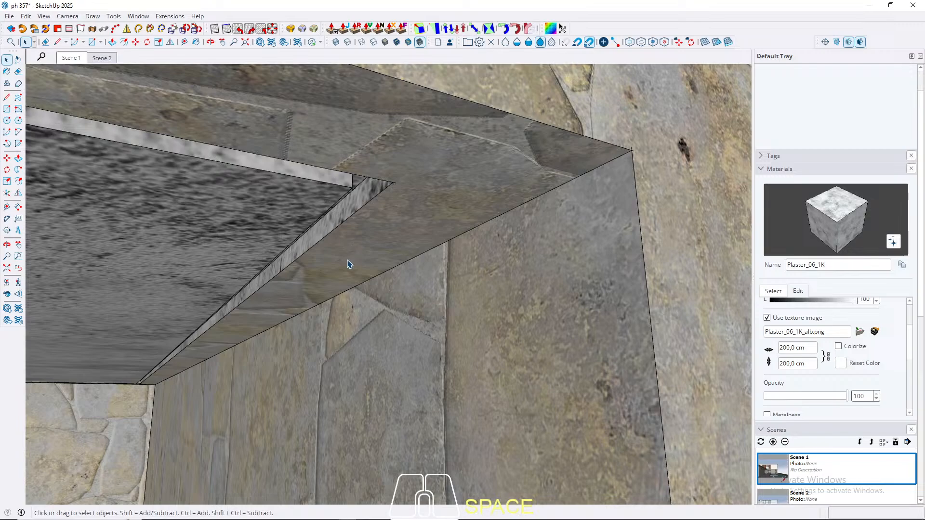
{"action": "key", "text": "Escape"}
Paint the ceiling panel and narrow border strip of the neighbouring opening with Plaster_06_1K
{"action": "scroll", "coordinate": [257, 282], "scroll_direction": "down", "scroll_amount": 5}
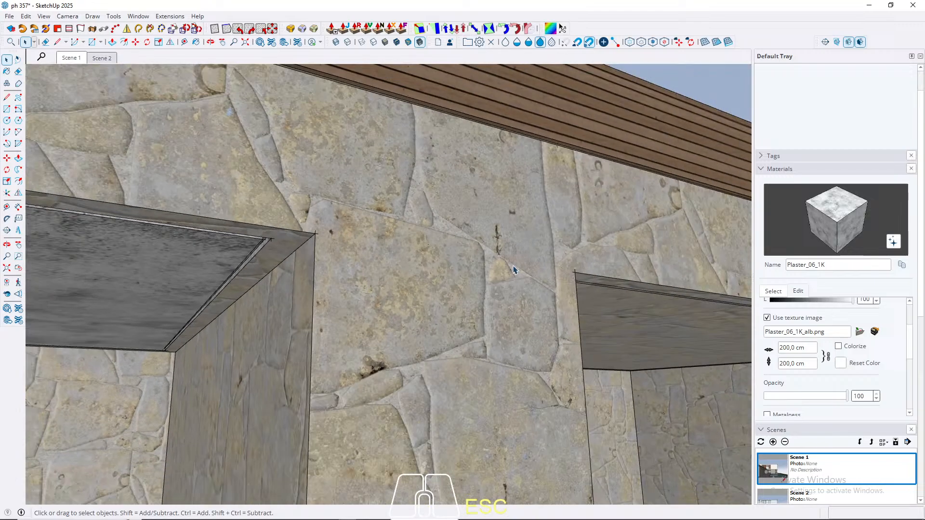
{"action": "middle_click_drag", "start_coordinate": [515, 270], "coordinate": [226, 215]}
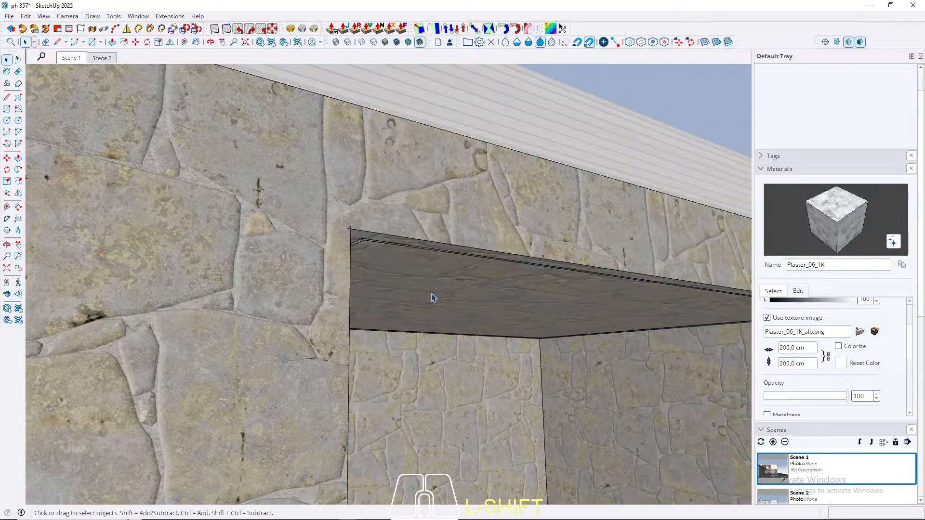
{"action": "left_click", "coordinate": [432, 297]}
{"action": "scroll", "coordinate": [407, 269], "scroll_direction": "up", "scroll_amount": 5}
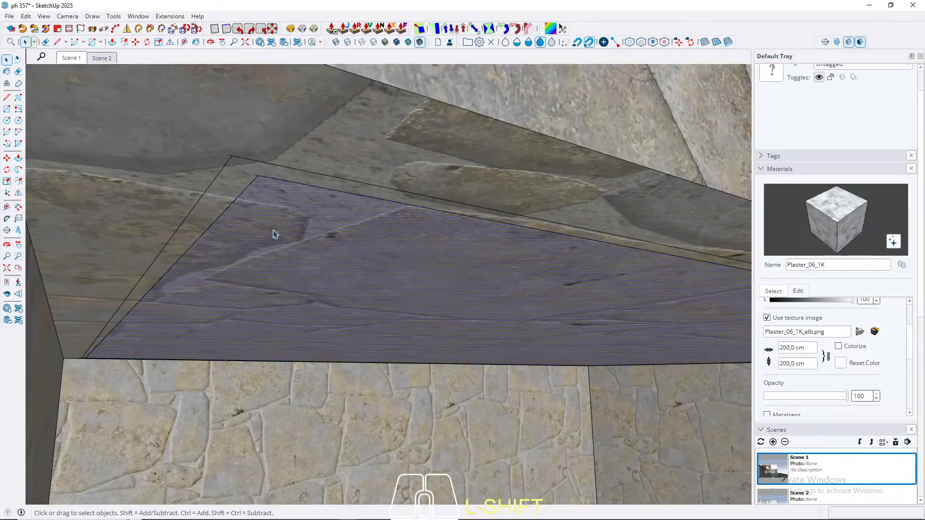
{"action": "key", "text": "b"}
{"action": "left_click", "coordinate": [256, 196]}
{"action": "key", "text": "space"}
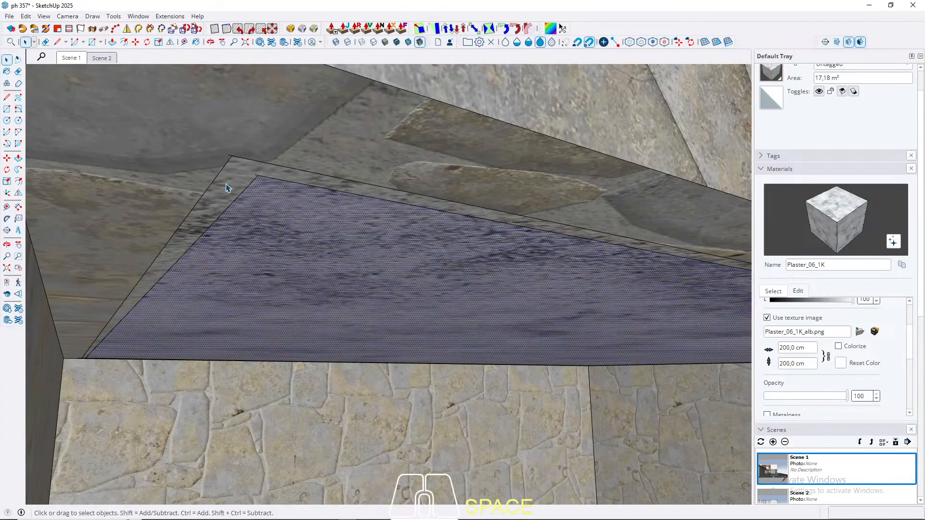
Push the border strip of the neighbouring opening's ceiling 2 cm into the ceiling
{"action": "left_click", "coordinate": [228, 188]}
{"action": "key", "text": "p"}
{"action": "left_click", "coordinate": [227, 186]}
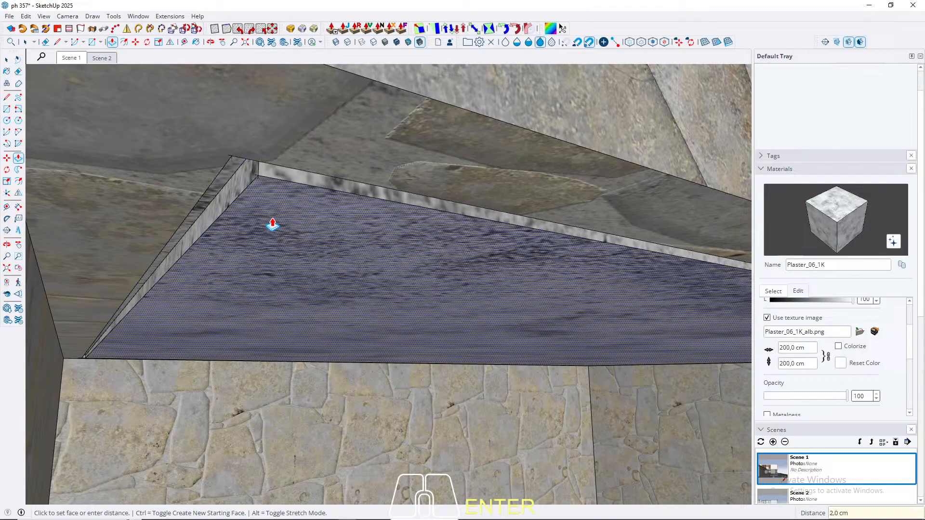
{"action": "key", "text": "space"}
Return to the Scene 1 view and save the model
{"action": "left_click", "coordinate": [70, 59]}
{"action": "key", "text": "Escape"}
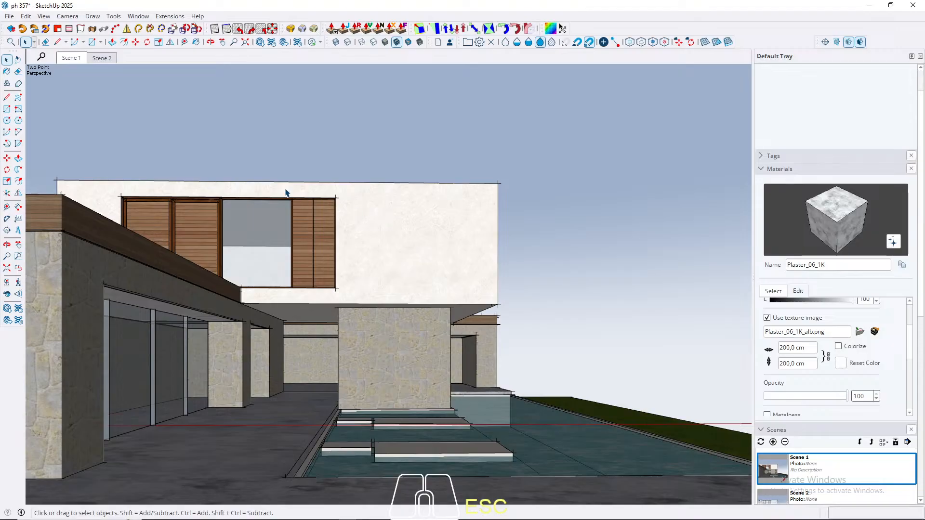
{"action": "scroll", "coordinate": [227, 340], "scroll_direction": "up", "scroll_amount": 4}
{"action": "middle_click_drag", "start_coordinate": [227, 340], "coordinate": [231, 306]}
{"action": "left_click", "coordinate": [72, 58]}
{"action": "left_click", "coordinate": [9, 16]}
{"action": "left_click", "coordinate": [30, 80]}
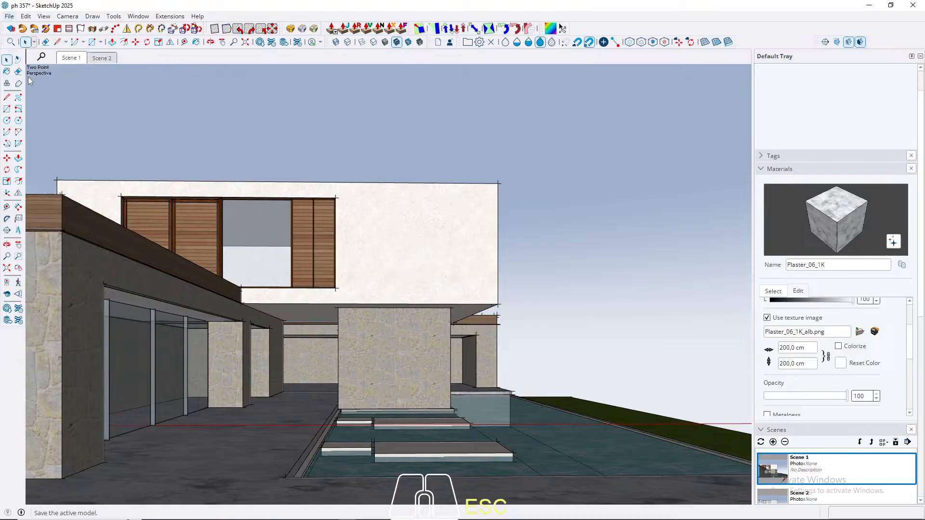
Switch to D5 Render and place the Table and Chair Set 04 asset on the floor of the stone-walled covered area
{"action": "left_click", "coordinate": [501, 338]}
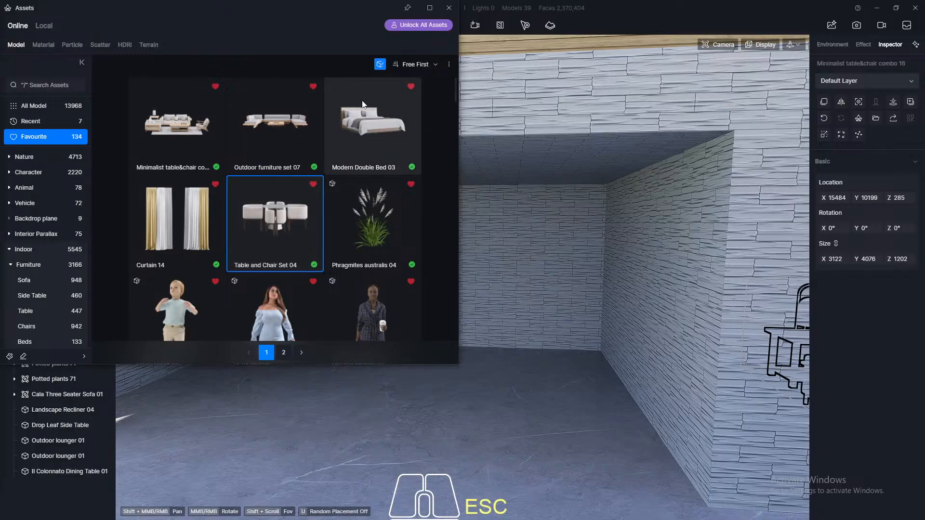
{"action": "left_click", "coordinate": [448, 8]}
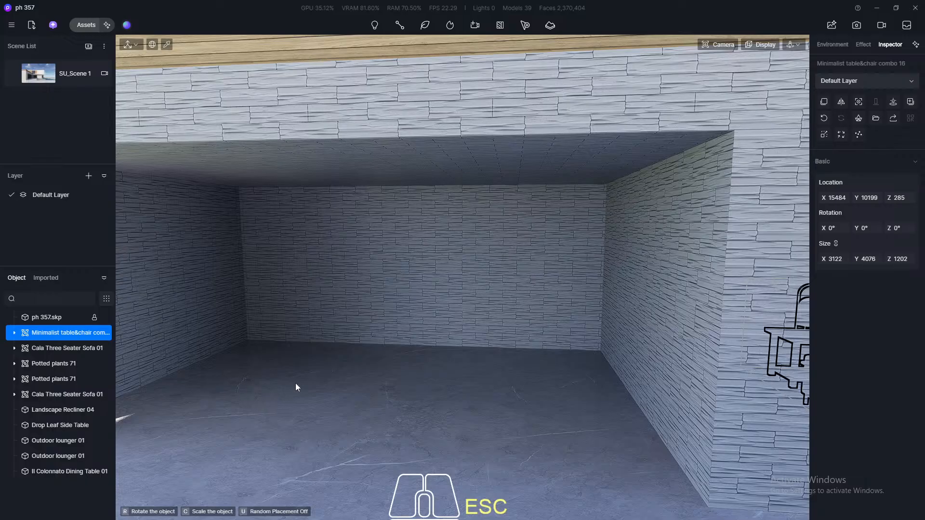
{"action": "scroll", "coordinate": [484, 318], "scroll_direction": "down", "scroll_amount": 3}
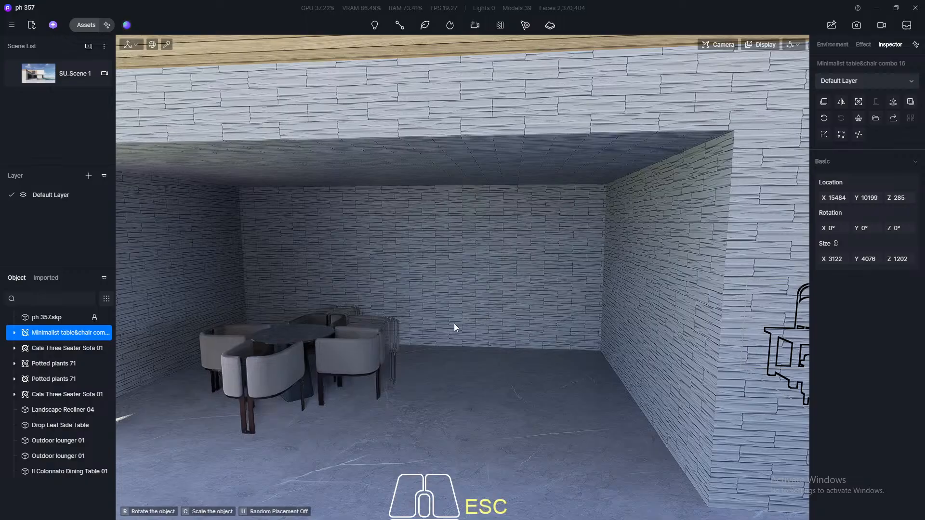
{"action": "left_click", "coordinate": [344, 392]}
{"action": "scroll", "coordinate": [304, 339], "scroll_direction": "up", "scroll_amount": 4}
{"action": "scroll", "coordinate": [306, 347], "scroll_direction": "down", "scroll_amount": 10}
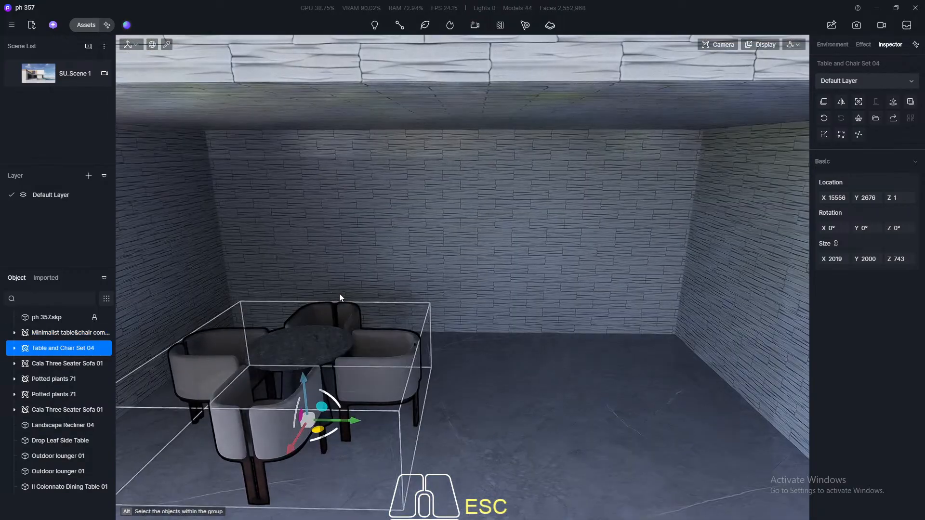
Copy the table and chair set about 2.45 m along the Y axis, beside the original in the covered area
{"action": "scroll", "coordinate": [373, 346], "scroll_direction": "up", "scroll_amount": 5}
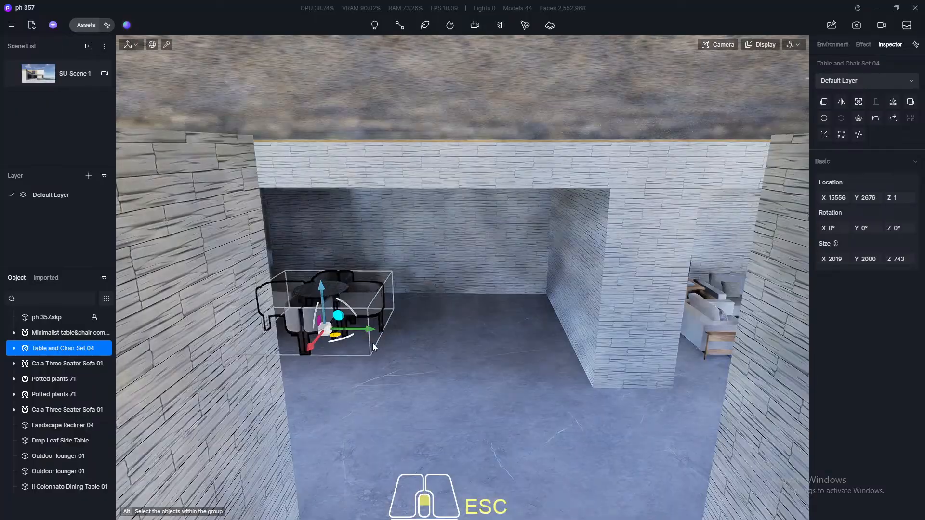
{"action": "left_click_drag", "start_coordinate": [355, 328], "coordinate": [557, 342], "text": "shift"}
{"action": "scroll", "coordinate": [366, 217], "scroll_direction": "down", "scroll_amount": 5}
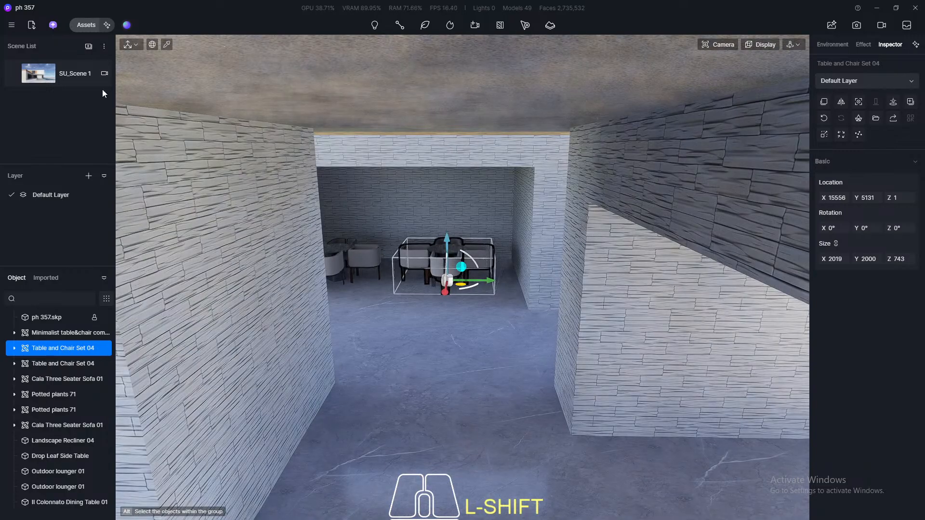
Return to the SU_Scene 1 view and reload the ph 357.skp model to bring in the updated SketchUp ceilings
{"action": "left_click", "coordinate": [32, 73]}
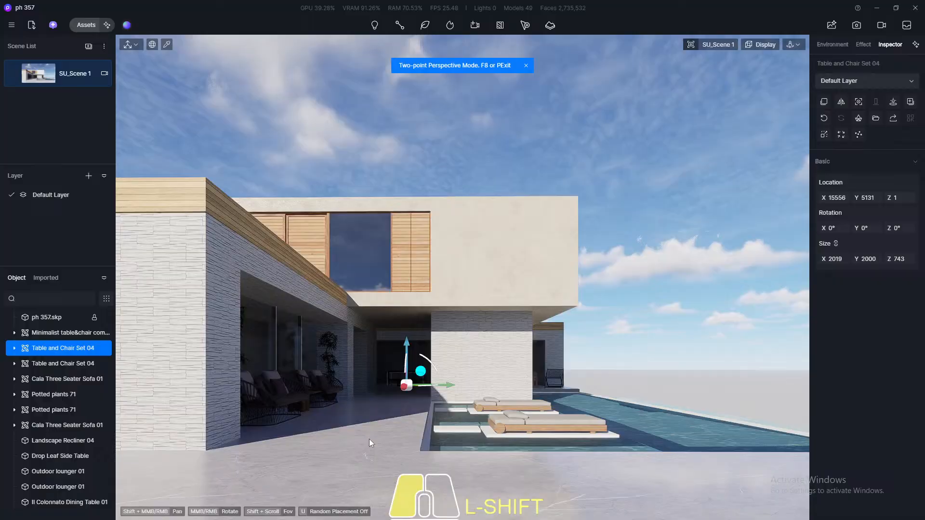
{"action": "left_click", "coordinate": [369, 438]}
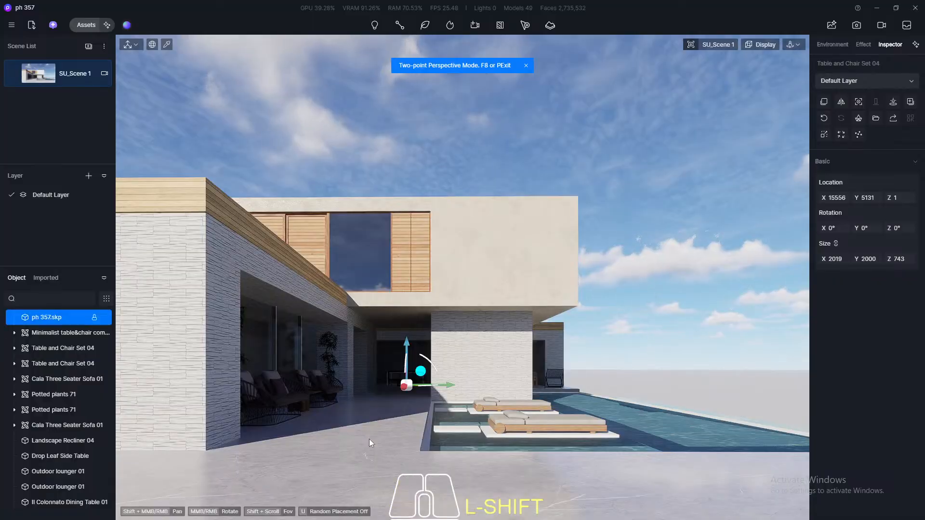
{"action": "scroll", "coordinate": [261, 294], "scroll_direction": "up", "scroll_amount": 2}
{"action": "scroll", "coordinate": [260, 285], "scroll_direction": "up", "scroll_amount": 2}
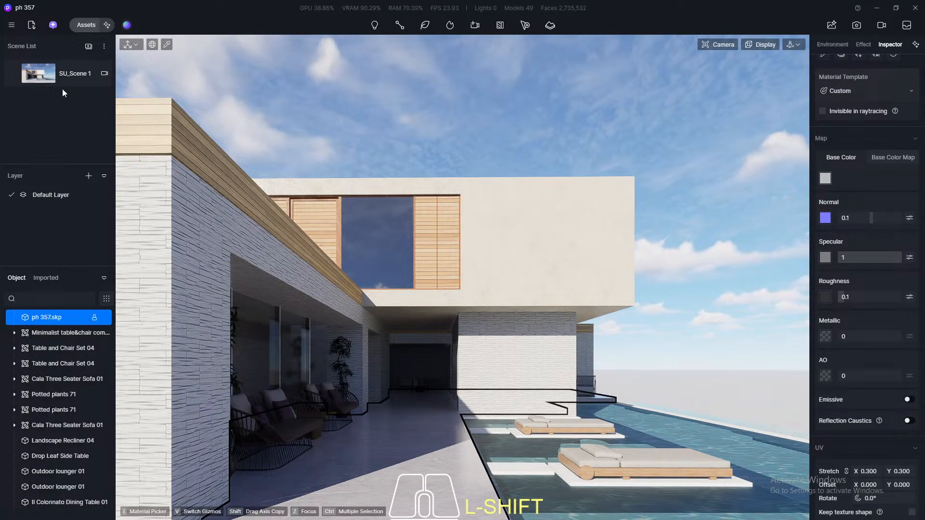
{"action": "left_click", "coordinate": [38, 72]}
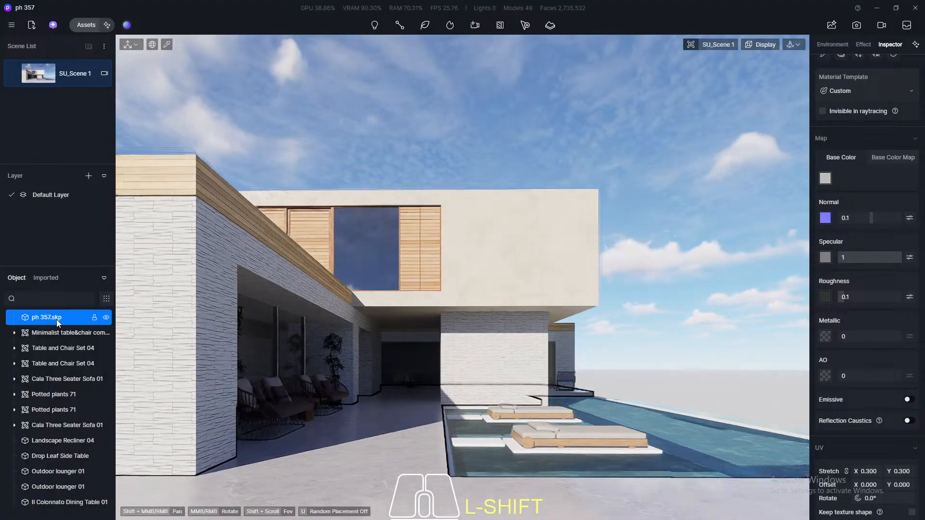
{"action": "left_click", "coordinate": [41, 318]}
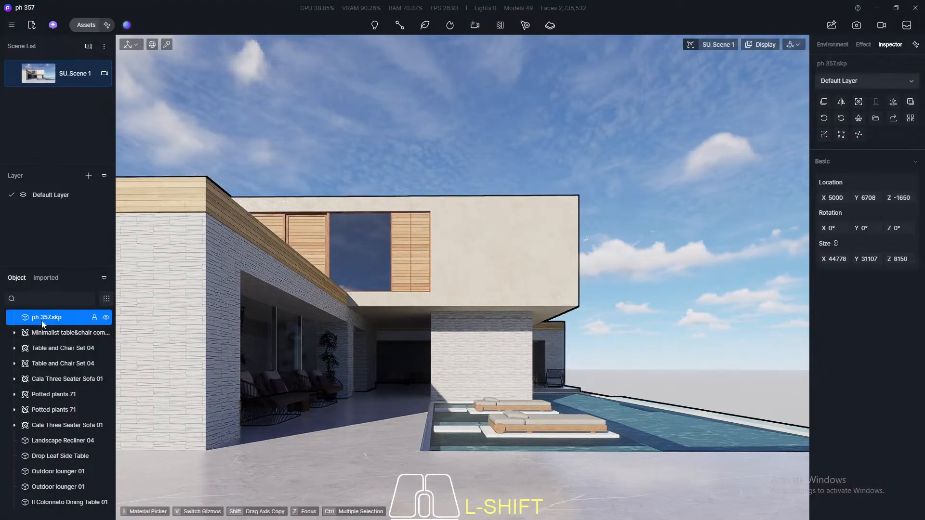
{"action": "left_click", "coordinate": [841, 119]}
{"action": "left_click", "coordinate": [865, 142]}
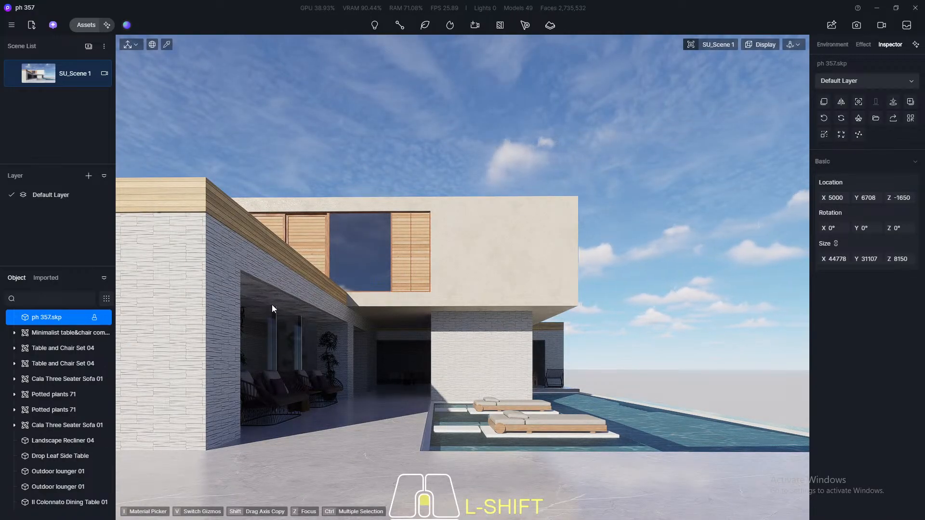
Apply the White Rough Wall material from the Wall Paint category to the plaster ceiling above the covered terrace
{"action": "left_click", "coordinate": [272, 303]}
{"action": "scroll", "coordinate": [272, 302], "scroll_direction": "up", "scroll_amount": 5}
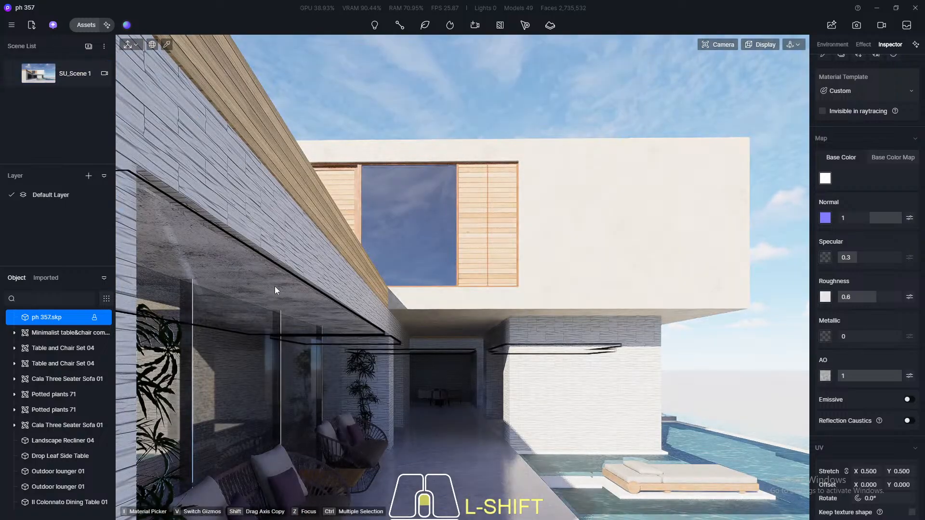
{"action": "scroll", "coordinate": [275, 290], "scroll_direction": "up", "scroll_amount": 5}
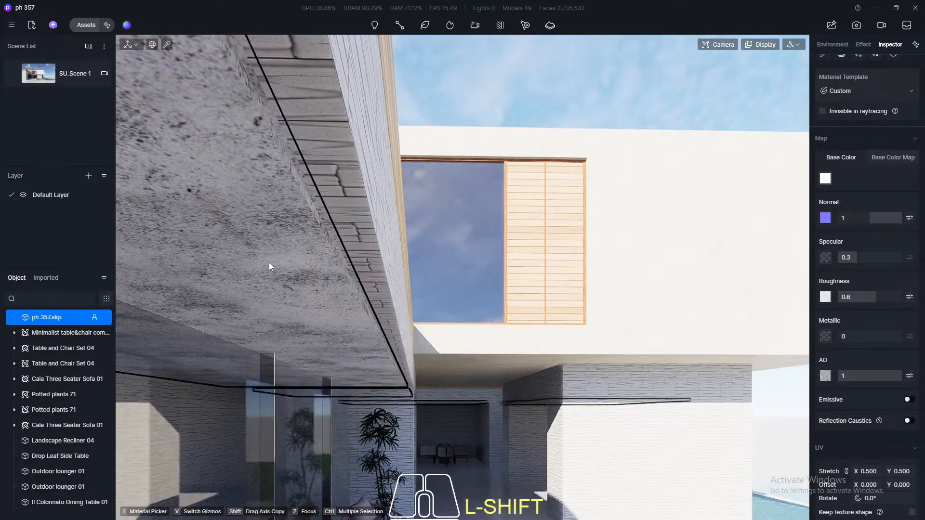
{"action": "left_click", "coordinate": [87, 25]}
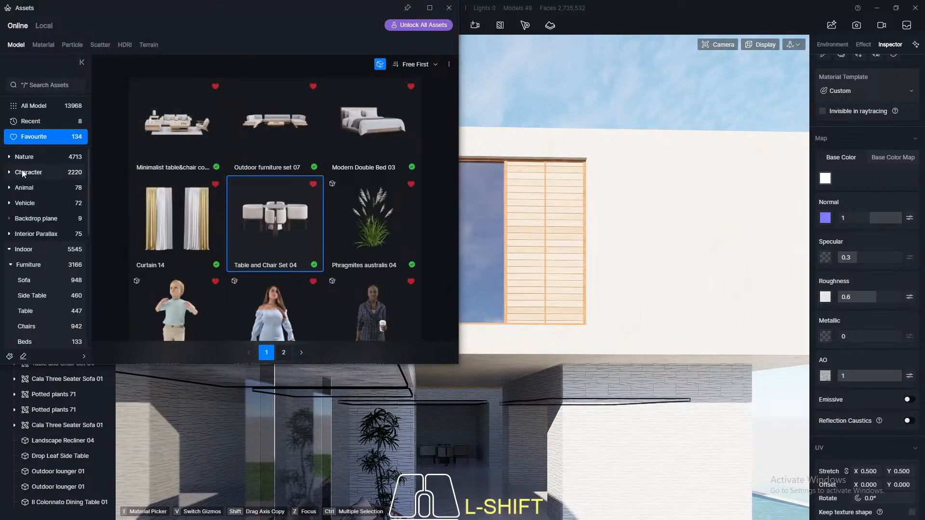
{"action": "left_click", "coordinate": [44, 46]}
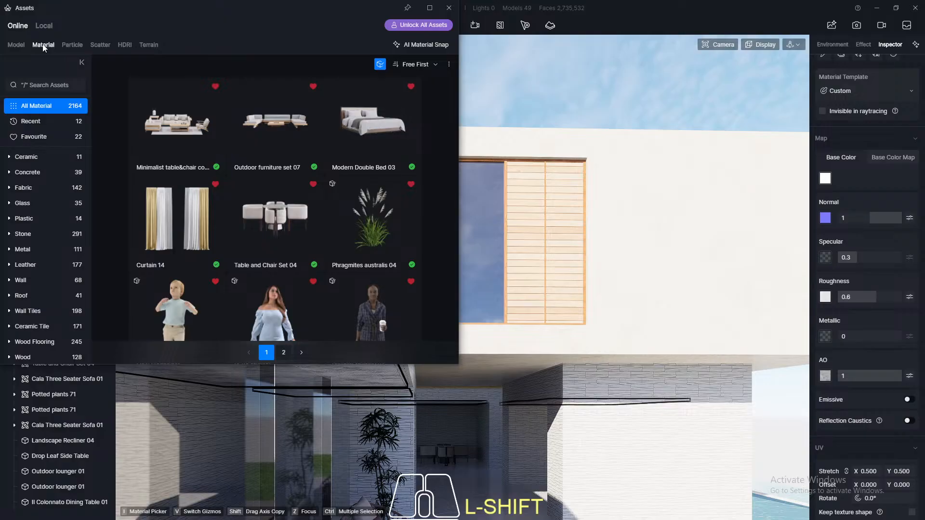
{"action": "left_click", "coordinate": [29, 280]}
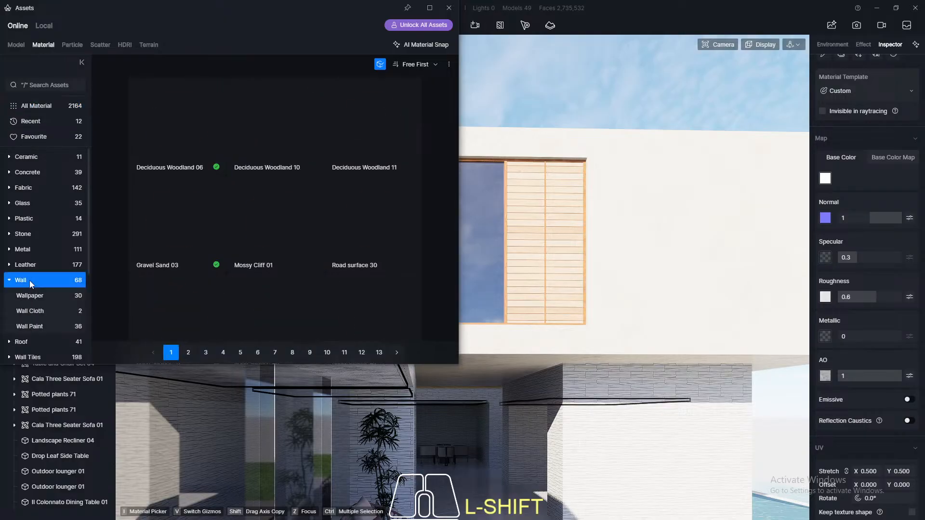
{"action": "left_click", "coordinate": [42, 326]}
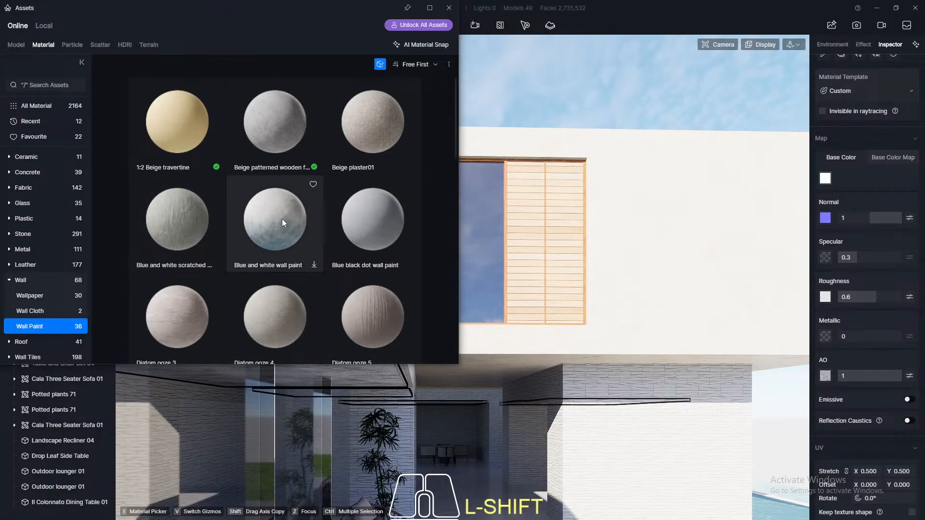
{"action": "scroll", "coordinate": [284, 215], "scroll_direction": "down", "scroll_amount": 5}
{"action": "scroll", "coordinate": [175, 186], "scroll_direction": "down", "scroll_amount": 7}
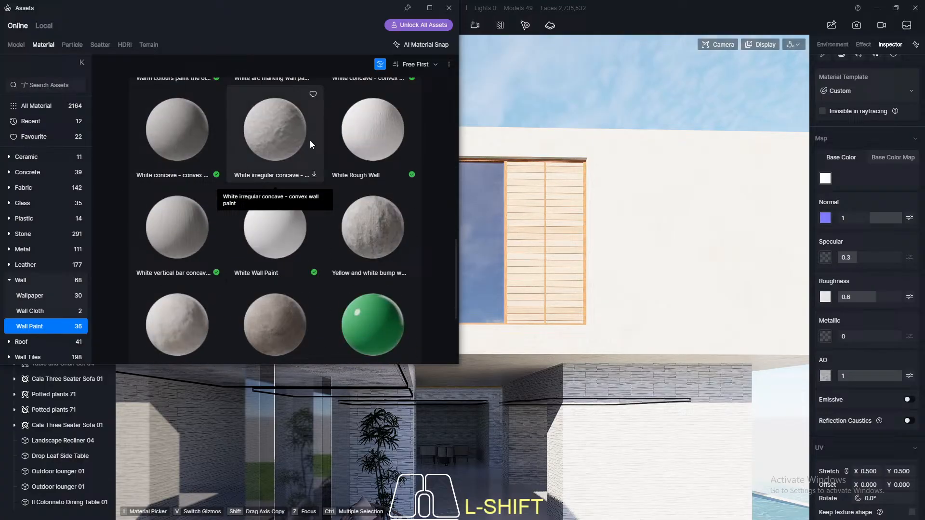
{"action": "left_click", "coordinate": [378, 127]}
{"action": "left_click", "coordinate": [444, 8]}
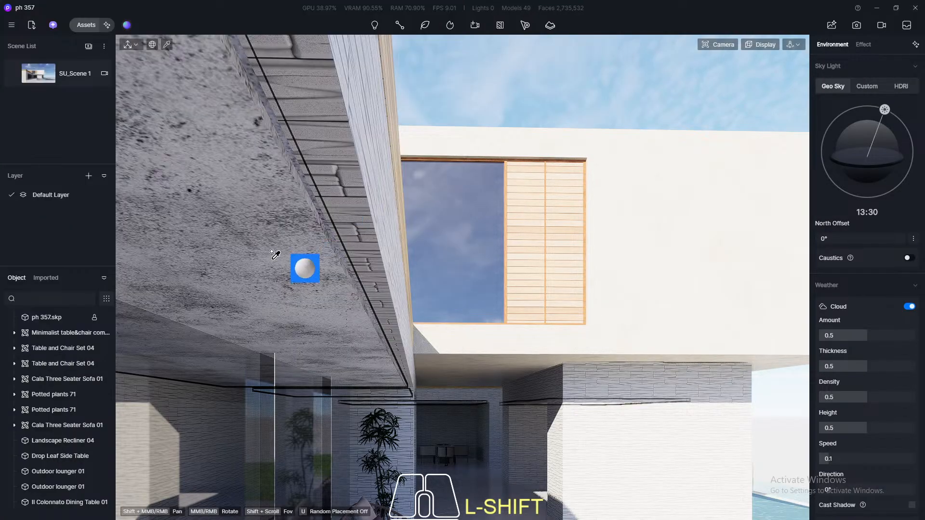
{"action": "left_click", "coordinate": [256, 259]}
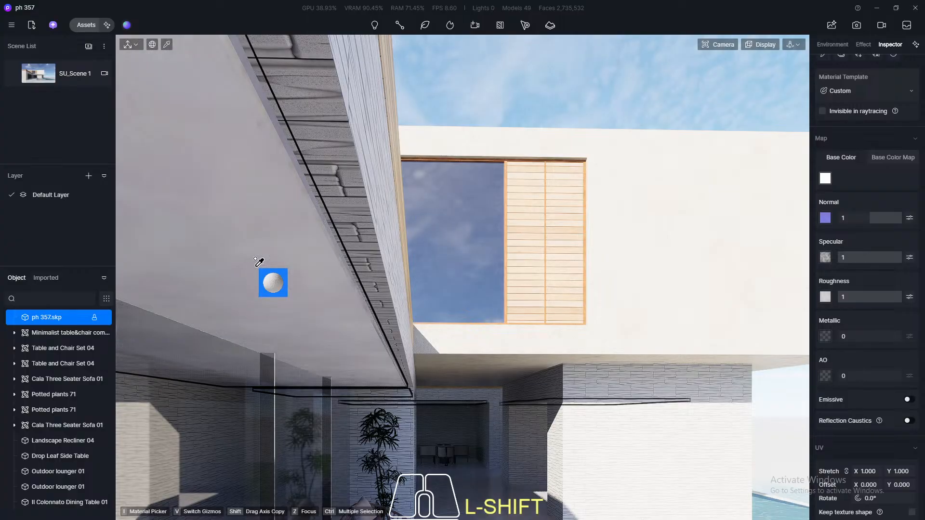
Set the normal strength of the terrace ceiling's material to 0.1
{"action": "scroll", "coordinate": [228, 158], "scroll_direction": "down", "scroll_amount": 4}
{"action": "scroll", "coordinate": [305, 333], "scroll_direction": "up", "scroll_amount": 8}
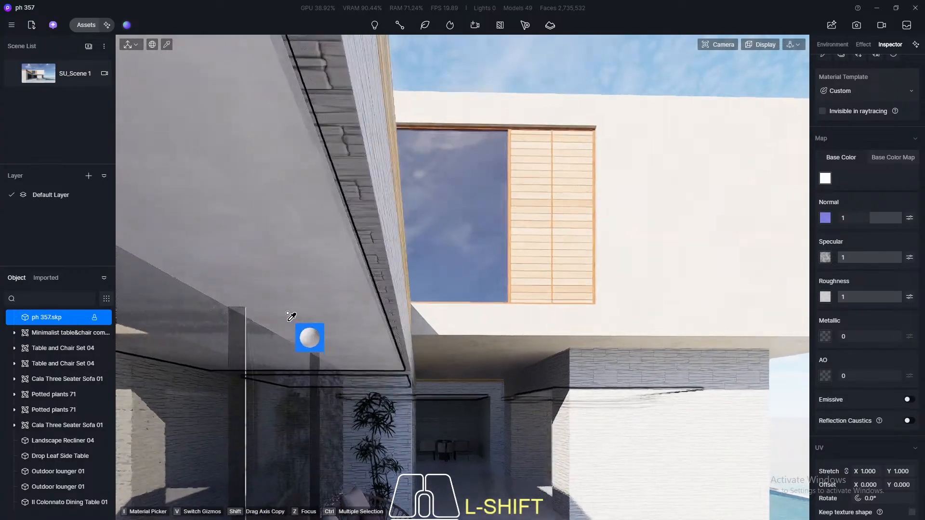
{"action": "scroll", "coordinate": [287, 313], "scroll_direction": "up", "scroll_amount": 3}
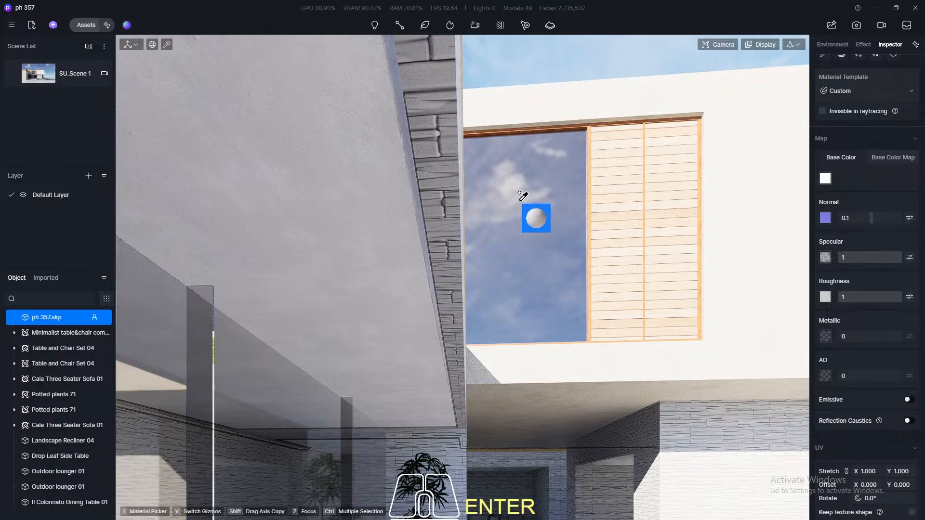
Inspect the house exterior from the SU_Scene 1 view and from above, ending near the roof planters in normal perspective view
{"action": "key", "text": "Escape"}
{"action": "left_click", "coordinate": [30, 74]}
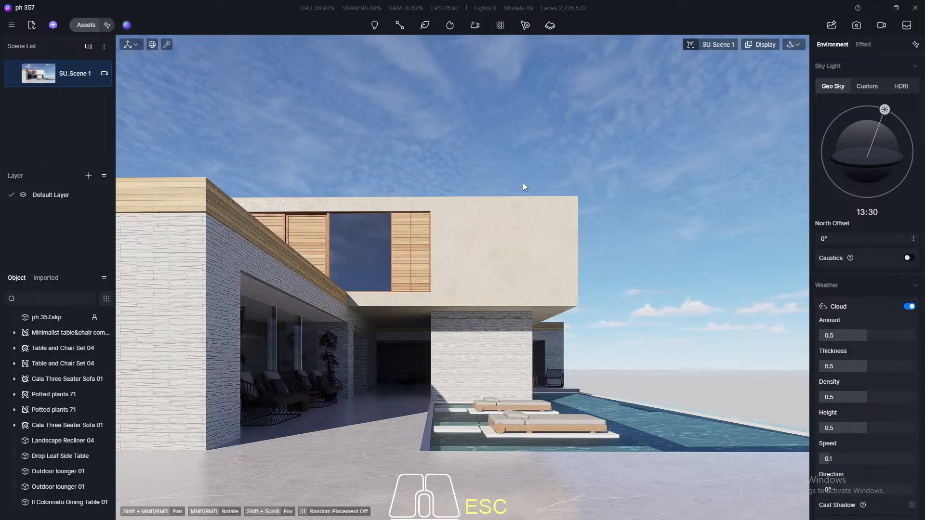
{"action": "middle_click_drag", "start_coordinate": [617, 202], "coordinate": [480, 275]}
{"action": "scroll", "coordinate": [478, 273], "scroll_direction": "down", "scroll_amount": 5}
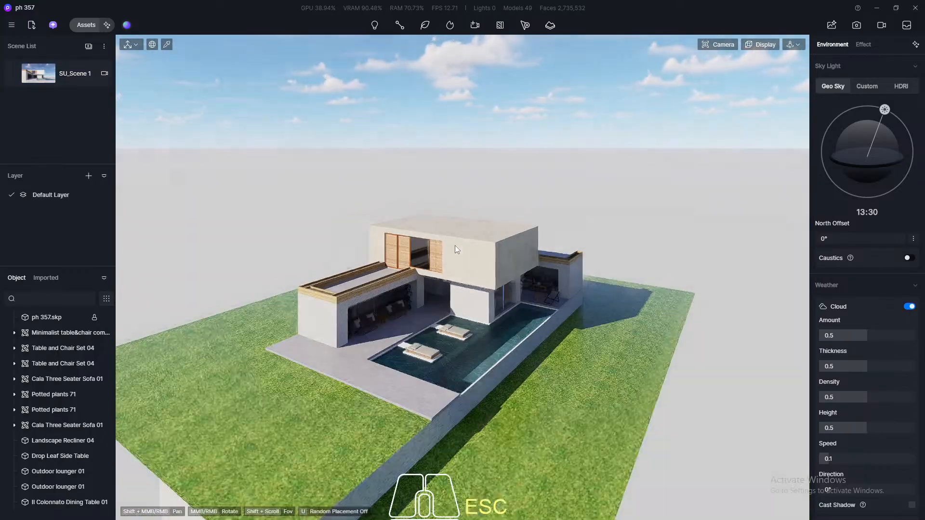
{"action": "middle_click_drag", "start_coordinate": [454, 210], "coordinate": [445, 207]}
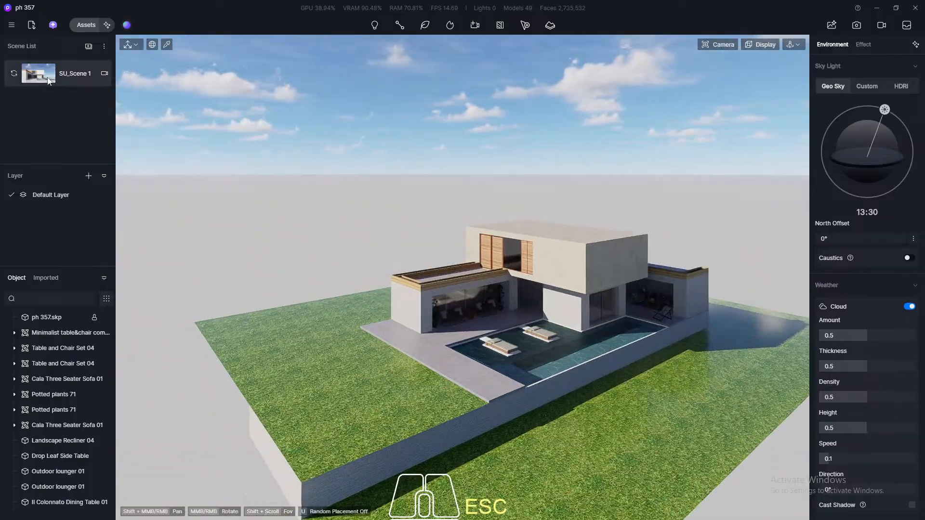
{"action": "left_click", "coordinate": [38, 76]}
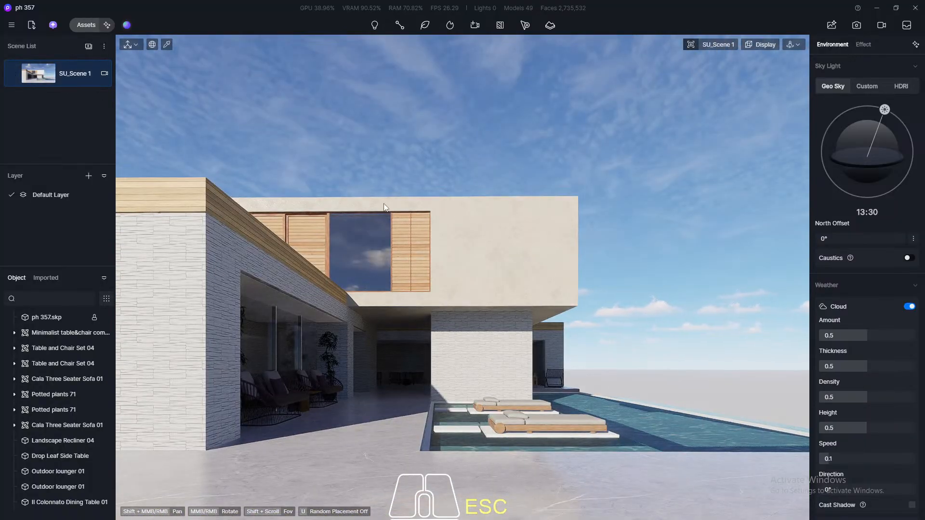
{"action": "middle_click_drag", "start_coordinate": [384, 207], "coordinate": [347, 242]}
{"action": "scroll", "coordinate": [317, 332], "scroll_direction": "up", "scroll_amount": 5}
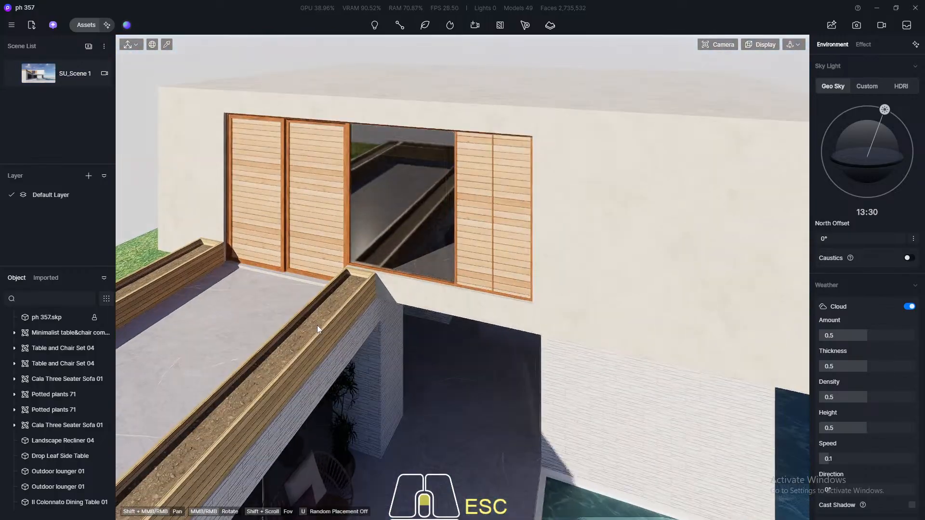
{"action": "key", "text": "F8"}
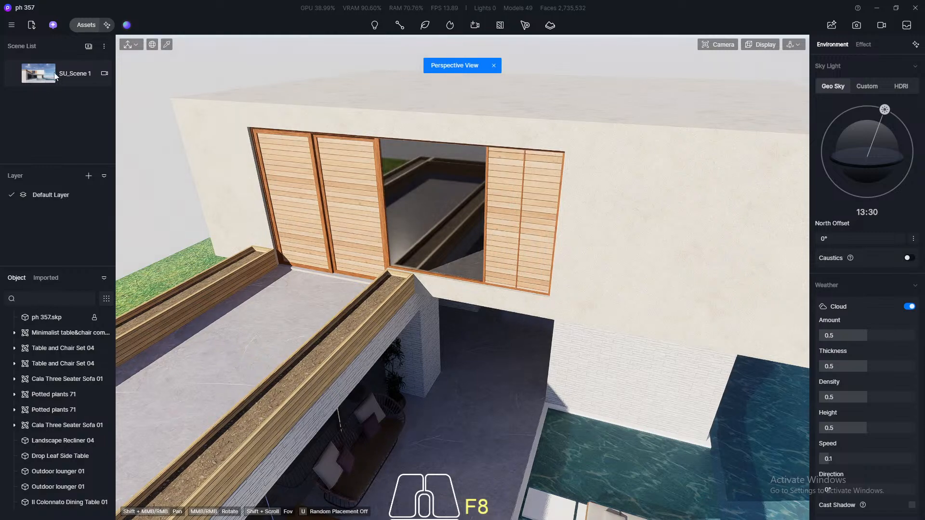
Browse the Nature plant models from Flowering Tree to Ornamental Grasses for a roof planter grass such as Miscanthus sinensis
{"action": "left_click", "coordinate": [83, 26]}
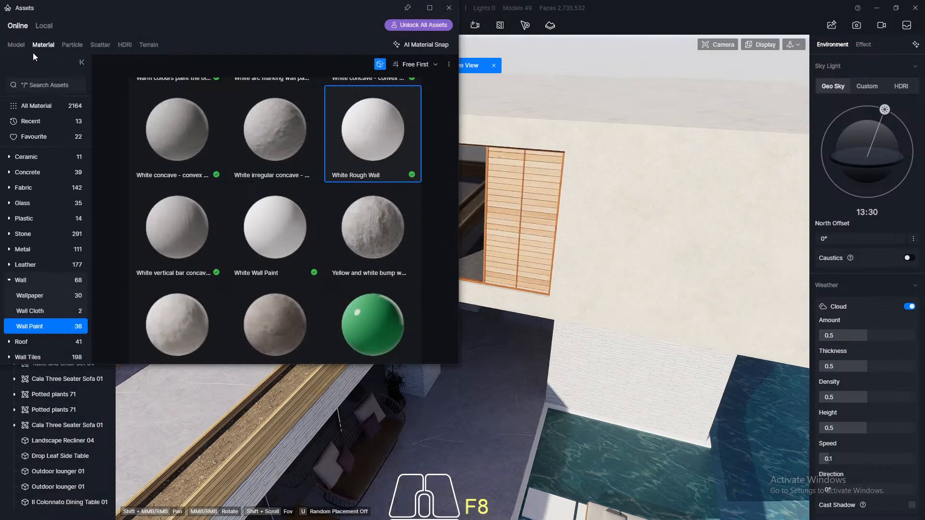
{"action": "left_click", "coordinate": [15, 45]}
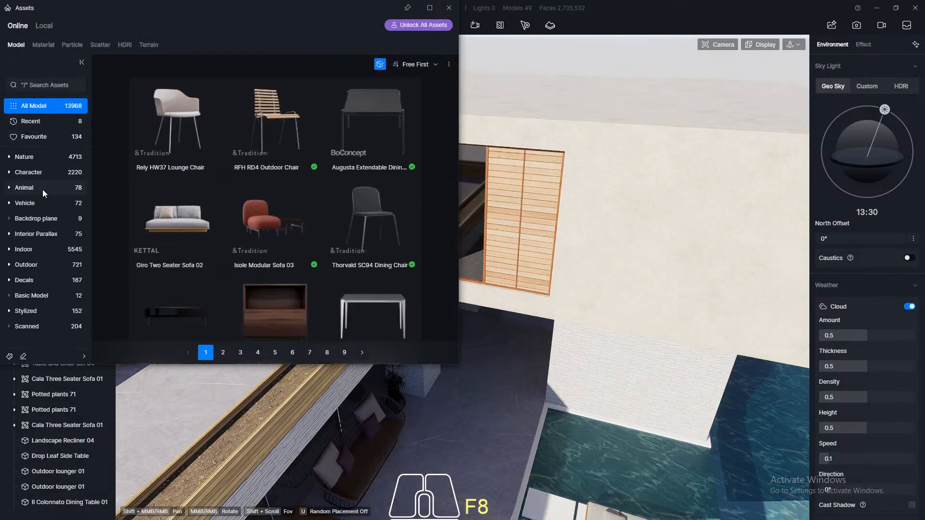
{"action": "left_click", "coordinate": [34, 157]}
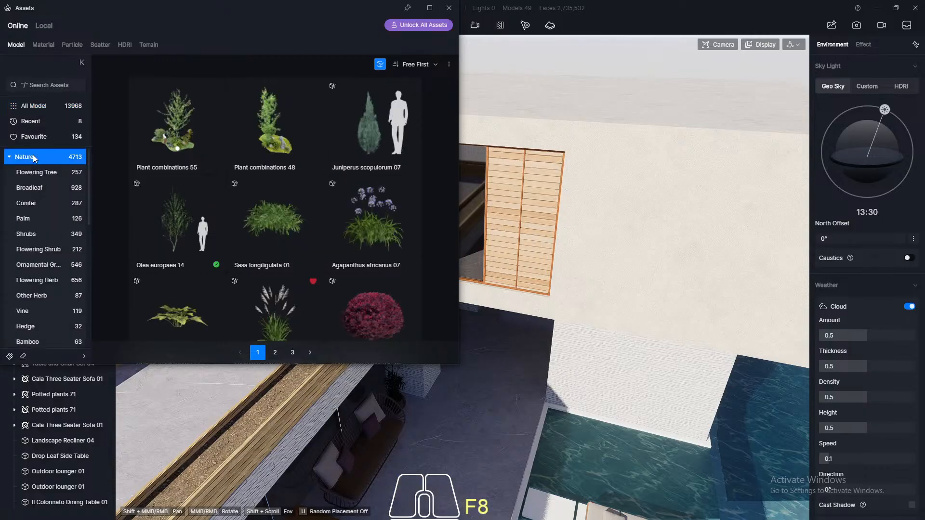
{"action": "left_click", "coordinate": [33, 172]}
{"action": "left_click", "coordinate": [33, 188]}
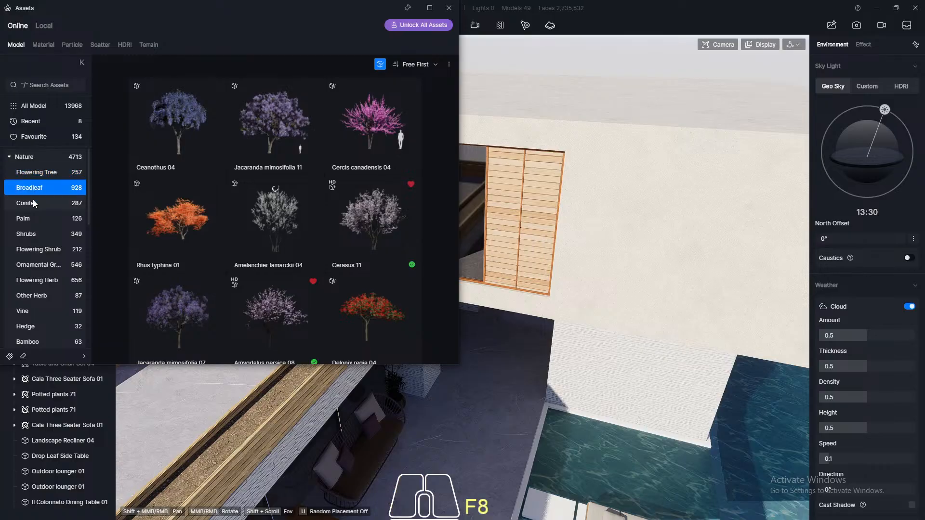
{"action": "left_click", "coordinate": [33, 203]}
{"action": "scroll", "coordinate": [284, 203], "scroll_direction": "down", "scroll_amount": 2}
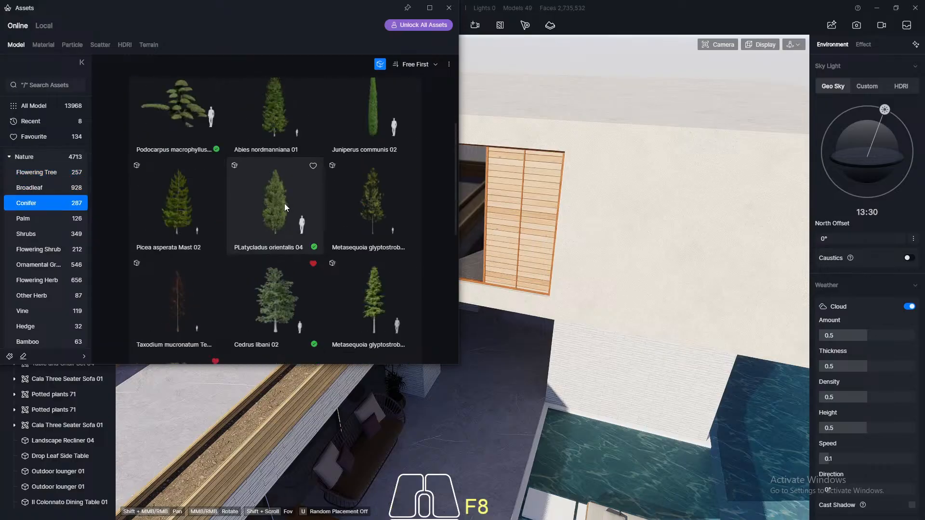
{"action": "left_click", "coordinate": [34, 217]}
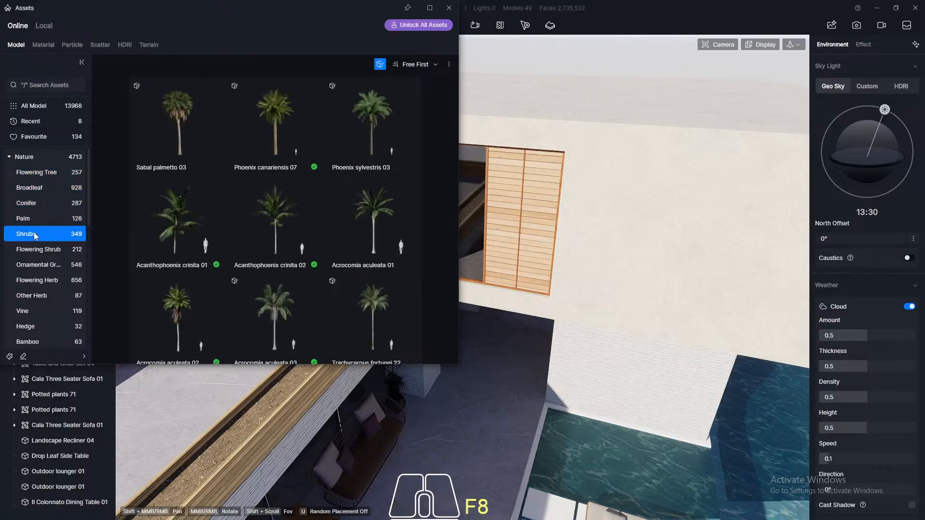
{"action": "left_click", "coordinate": [37, 251]}
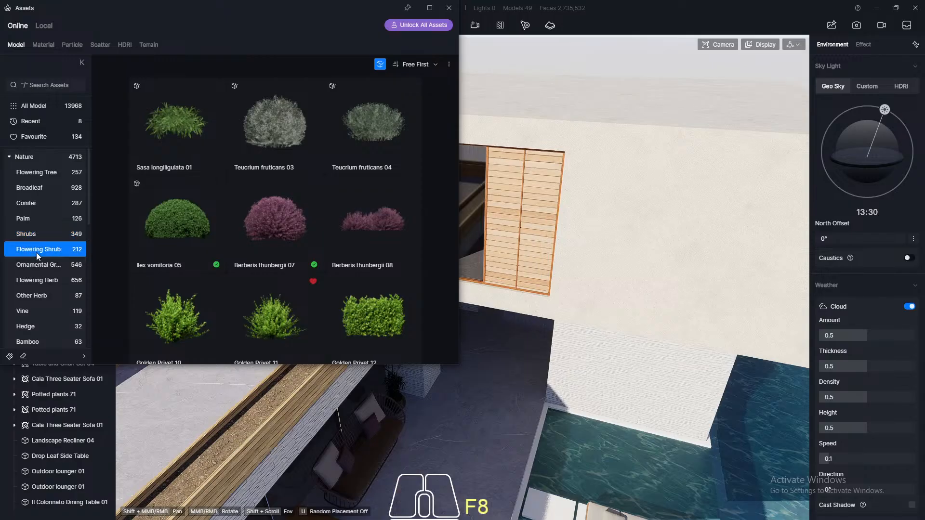
{"action": "left_click", "coordinate": [48, 266]}
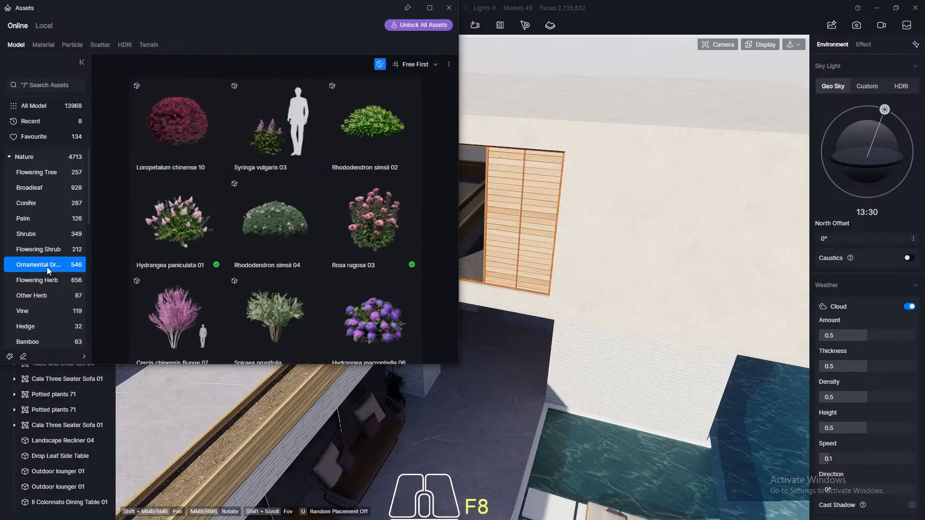
{"action": "scroll", "coordinate": [192, 267], "scroll_direction": "down", "scroll_amount": 1}
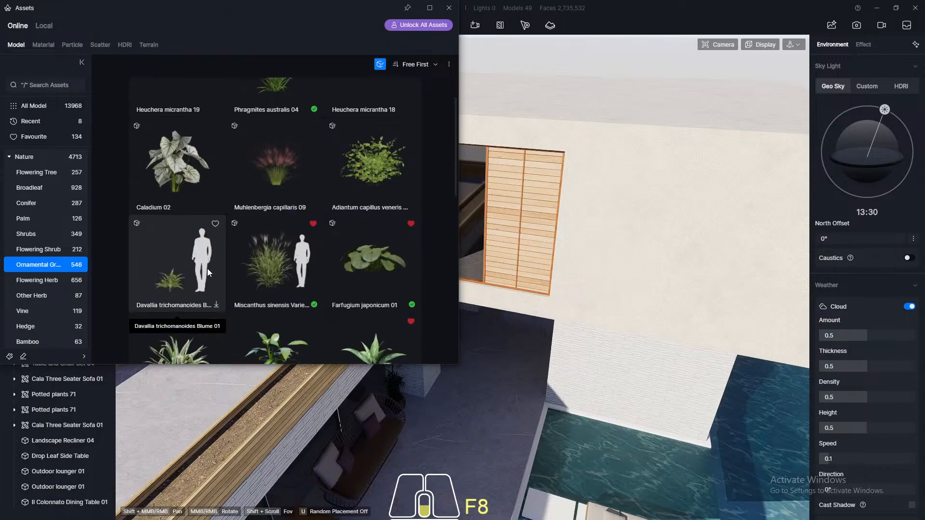
{"action": "left_click", "coordinate": [270, 265]}
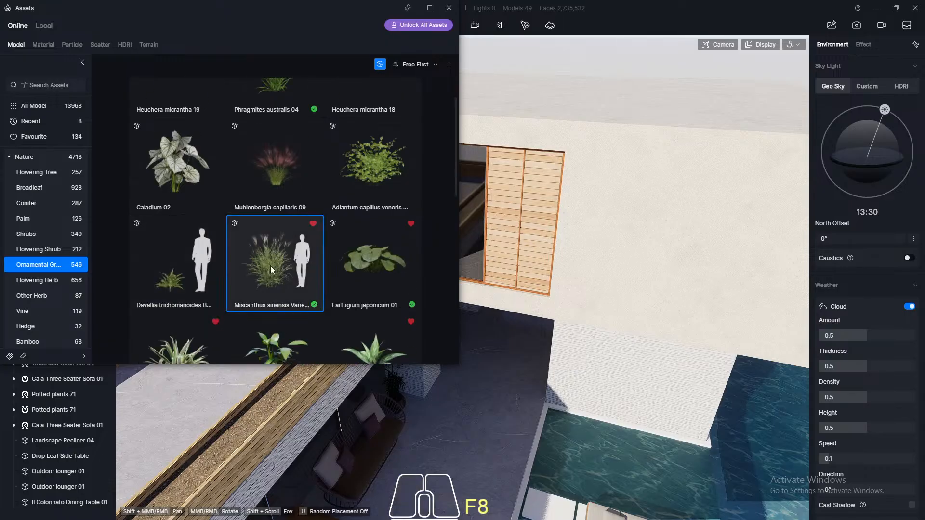
{"action": "left_click", "coordinate": [448, 8]}
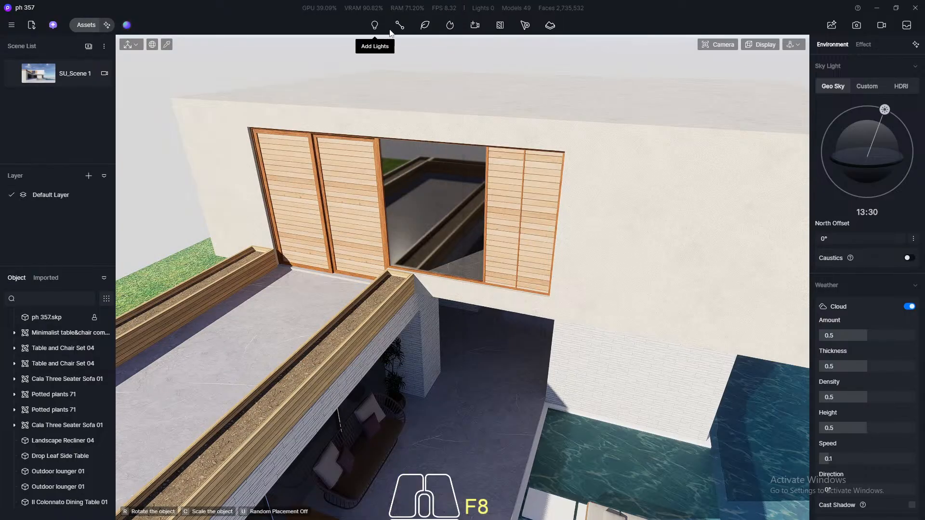
Start a vegetation path and assign the Miscanthus sinensis ornamental grass as its content
{"action": "left_click", "coordinate": [423, 27]}
{"action": "left_click", "coordinate": [413, 90]}
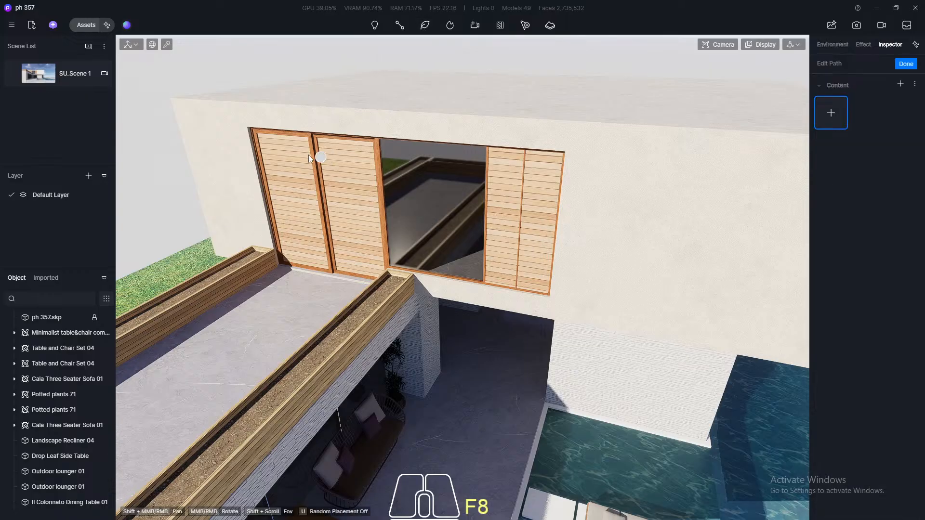
{"action": "left_click", "coordinate": [832, 121]}
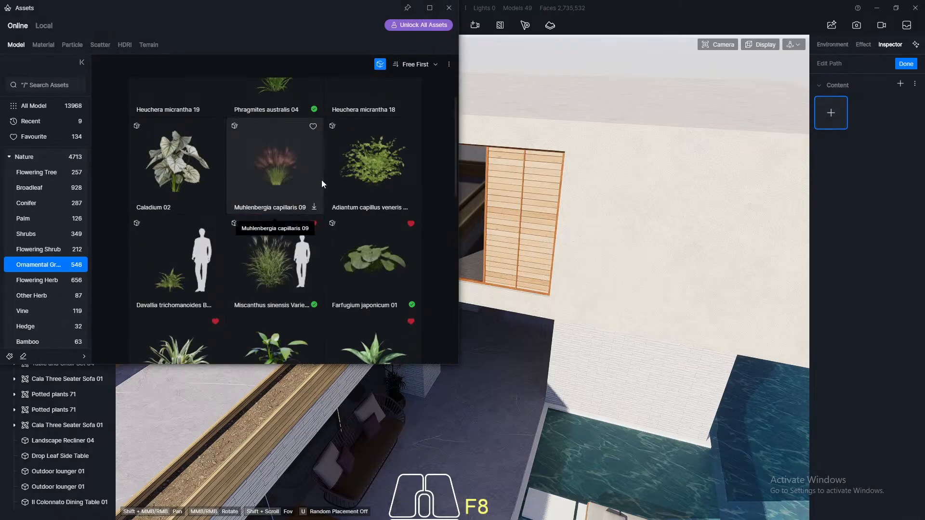
{"action": "left_click", "coordinate": [264, 268]}
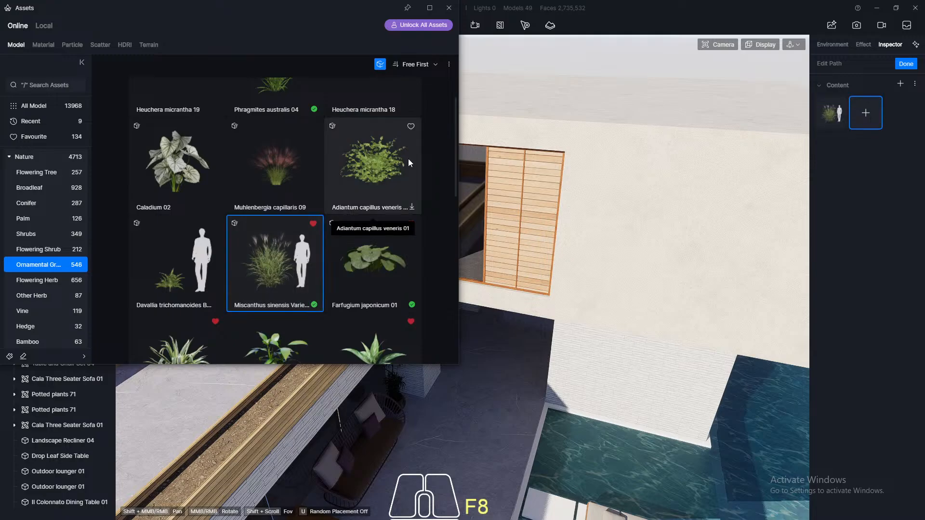
{"action": "left_click", "coordinate": [450, 8]}
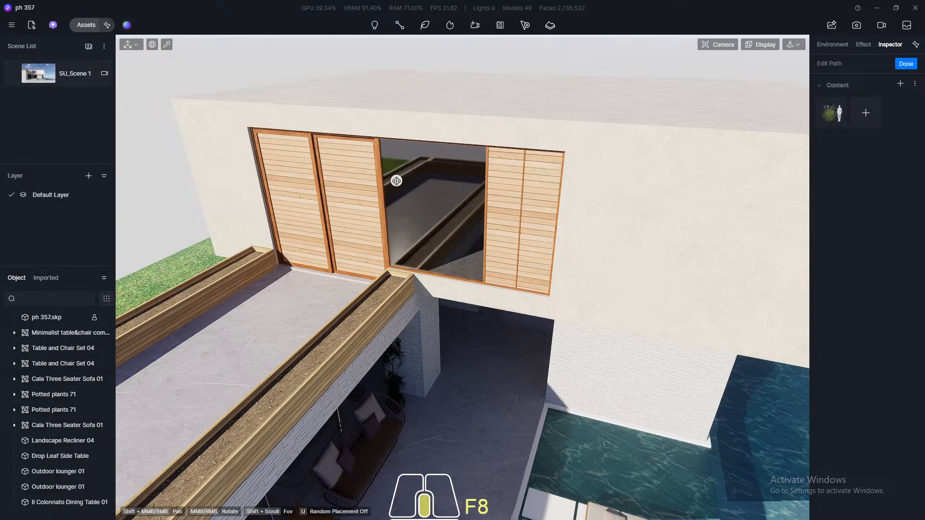
Draw a linear vegetation path about 8 m long through the pool-side roof planter, from the upper-floor facade to the planter's far end
{"action": "middle_click_drag", "start_coordinate": [397, 180], "coordinate": [427, 161]}
{"action": "scroll", "coordinate": [531, 172], "scroll_direction": "down", "scroll_amount": 3}
{"action": "scroll", "coordinate": [439, 226], "scroll_direction": "up", "scroll_amount": 2}
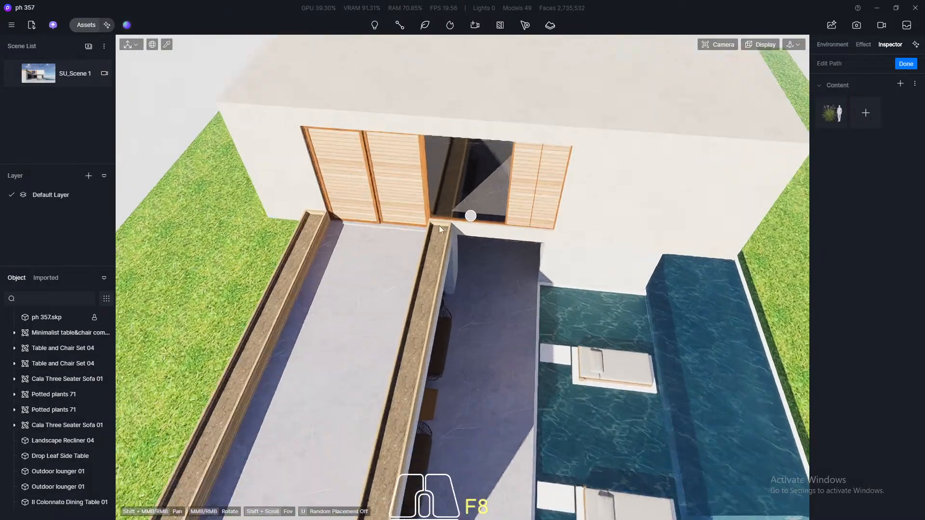
{"action": "scroll", "coordinate": [438, 225], "scroll_direction": "up", "scroll_amount": 5}
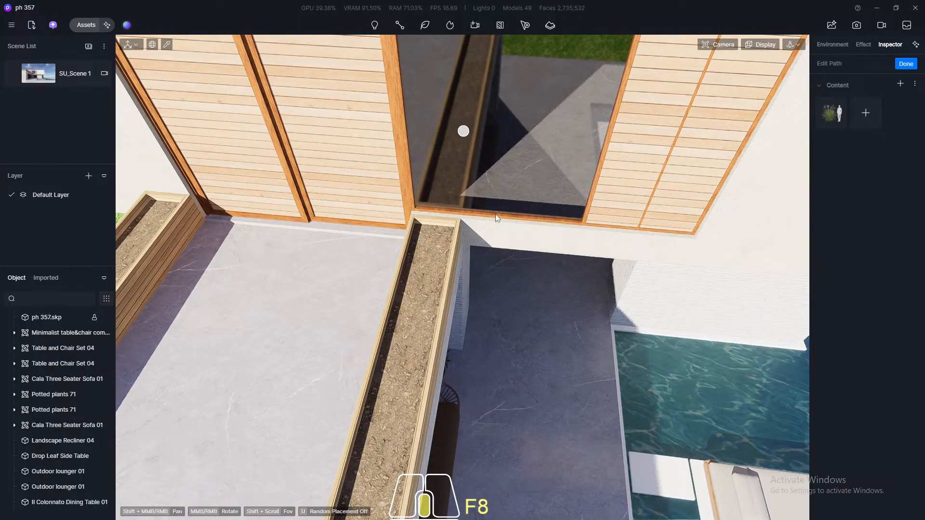
{"action": "middle_click_drag", "start_coordinate": [496, 217], "coordinate": [473, 251]}
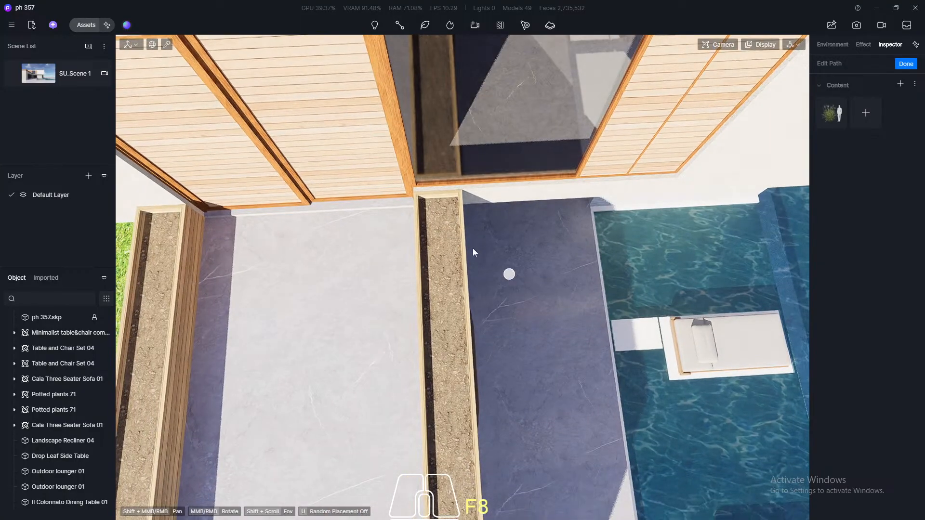
{"action": "left_click", "coordinate": [442, 229]}
{"action": "scroll", "coordinate": [461, 137], "scroll_direction": "down", "scroll_amount": 6}
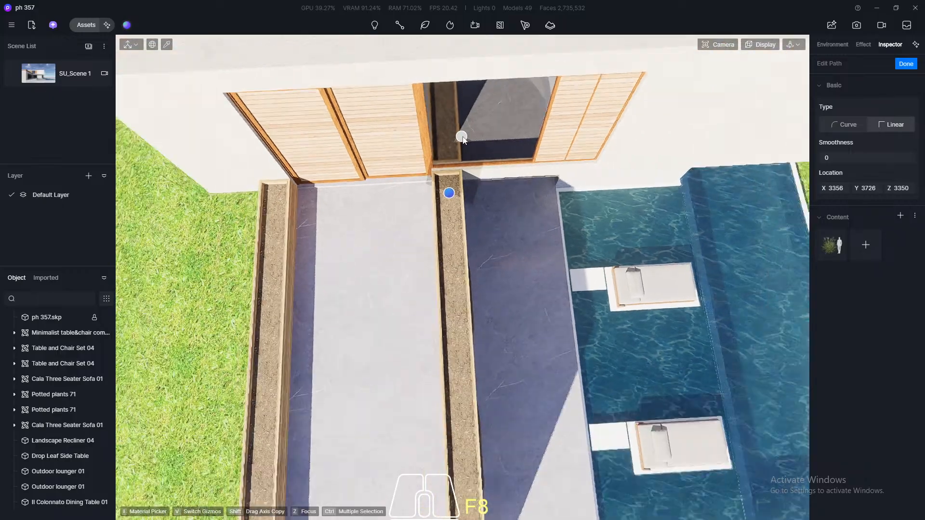
{"action": "scroll", "coordinate": [467, 344], "scroll_direction": "up", "scroll_amount": 6}
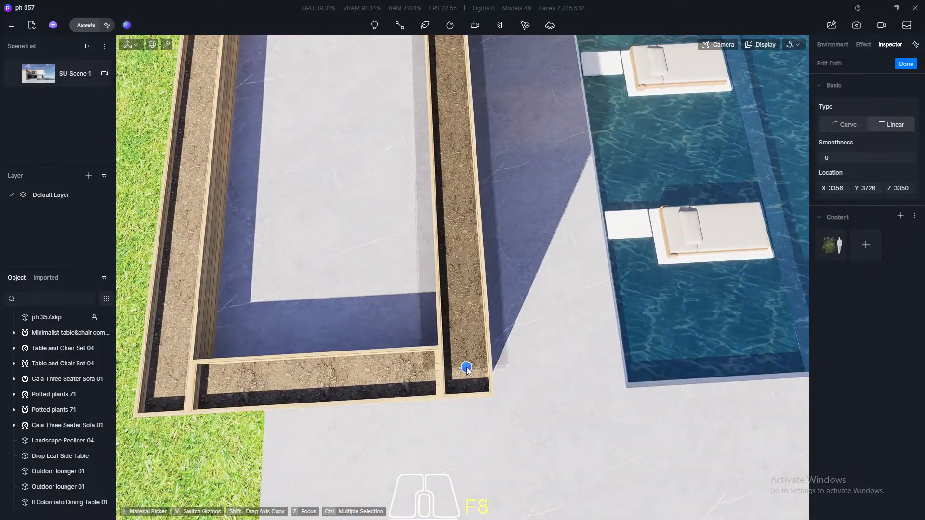
{"action": "left_click", "coordinate": [467, 369]}
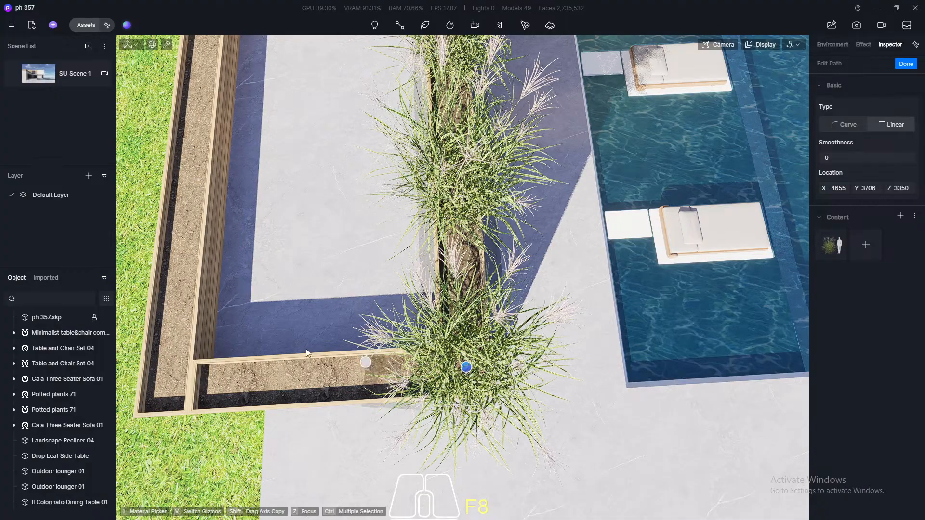
{"action": "scroll", "coordinate": [301, 332], "scroll_direction": "down", "scroll_amount": 5}
{"action": "key", "text": "Escape"}
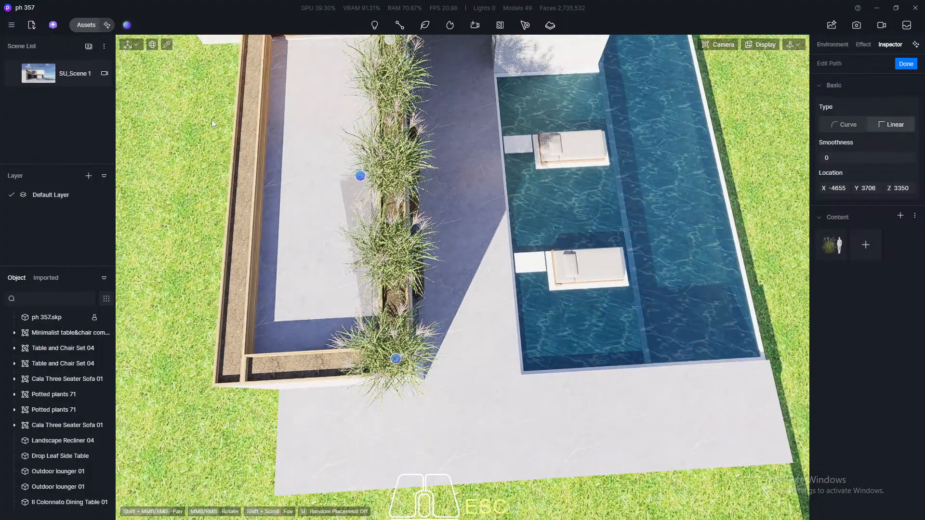
Return to the SU_Scene 1 view and set the random scaling of the roof planter's grass path to 1
{"action": "left_click", "coordinate": [45, 79]}
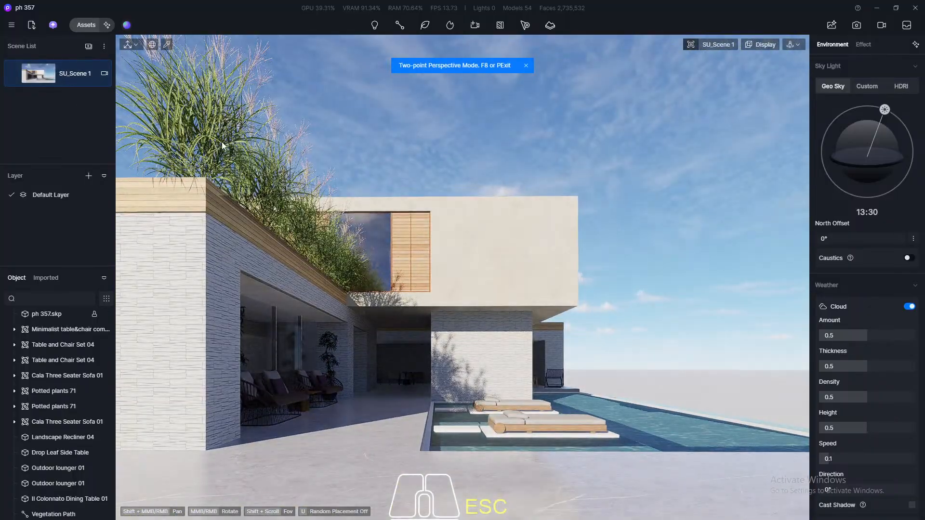
{"action": "left_click", "coordinate": [222, 146]}
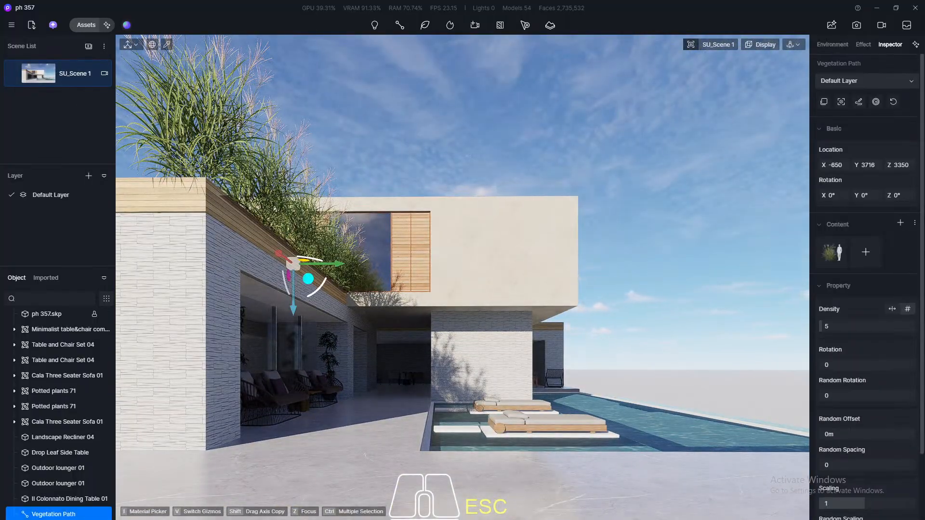
{"action": "scroll", "coordinate": [864, 289], "scroll_direction": "down", "scroll_amount": 3}
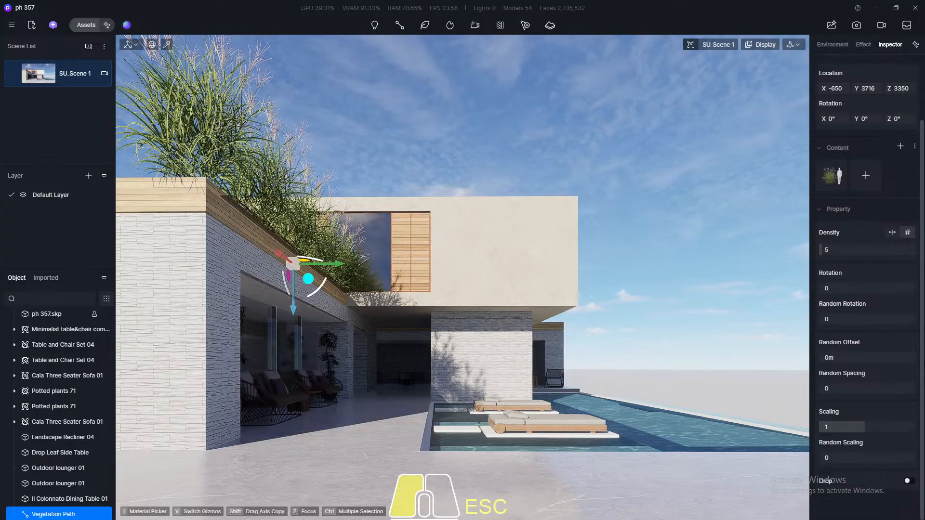
{"action": "left_click", "coordinate": [846, 456]}
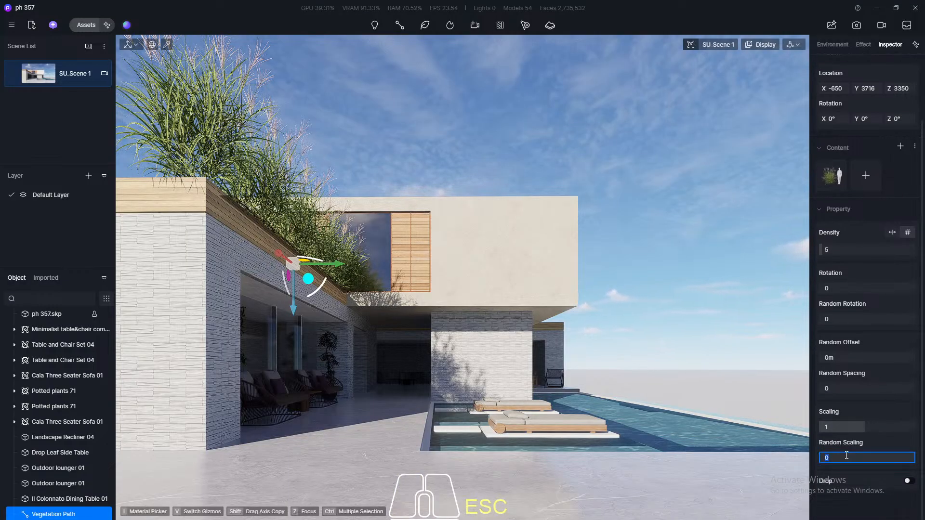
{"action": "key", "text": "Return"}
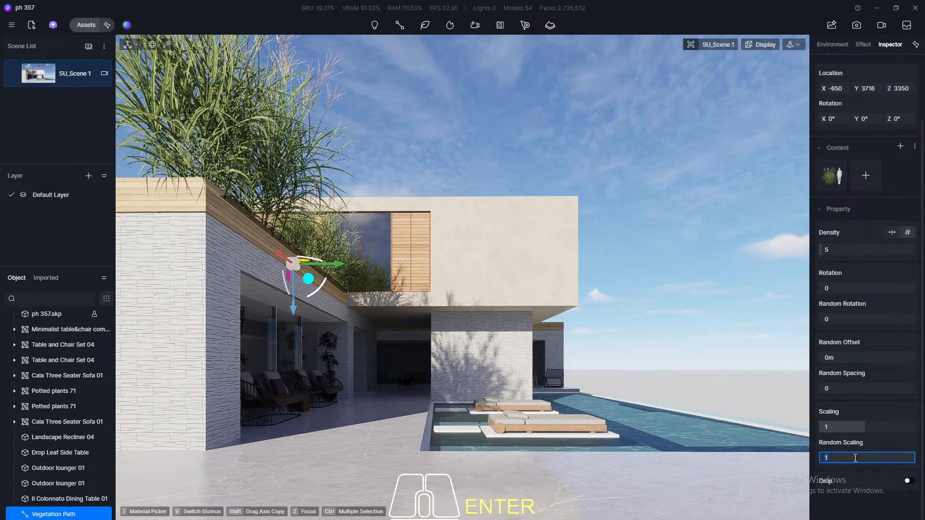
Set the roof planter grass path's scaling to 0.5, random scaling to 0.2 and random rotation to 1
{"action": "left_click", "coordinate": [854, 428]}
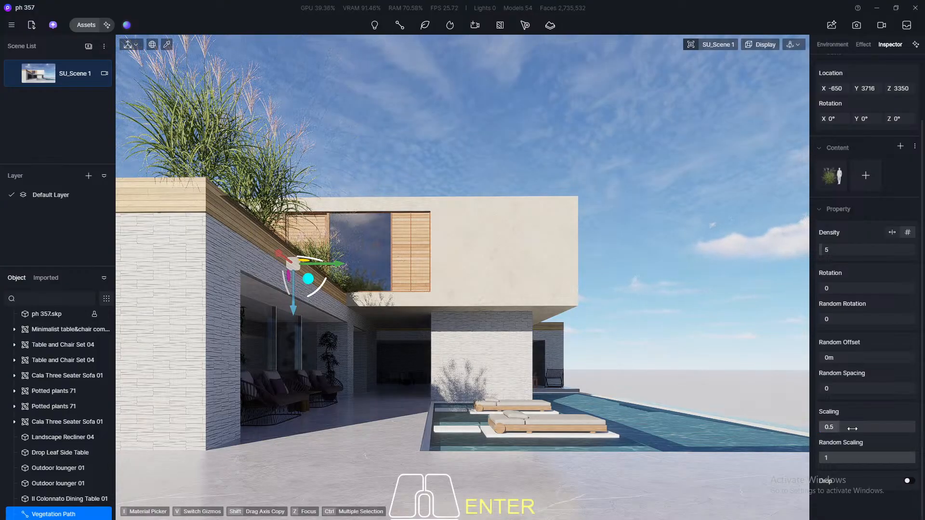
{"action": "left_click", "coordinate": [851, 458]}
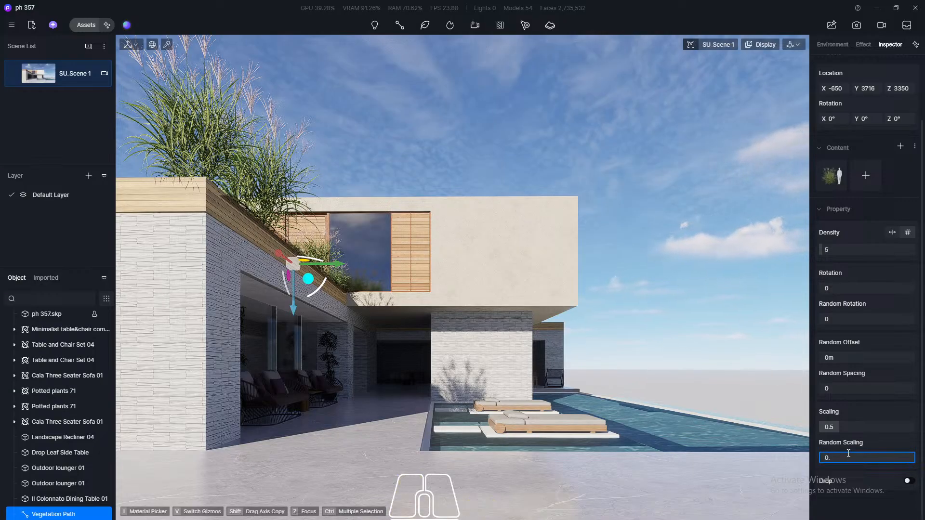
{"action": "key", "text": "Return"}
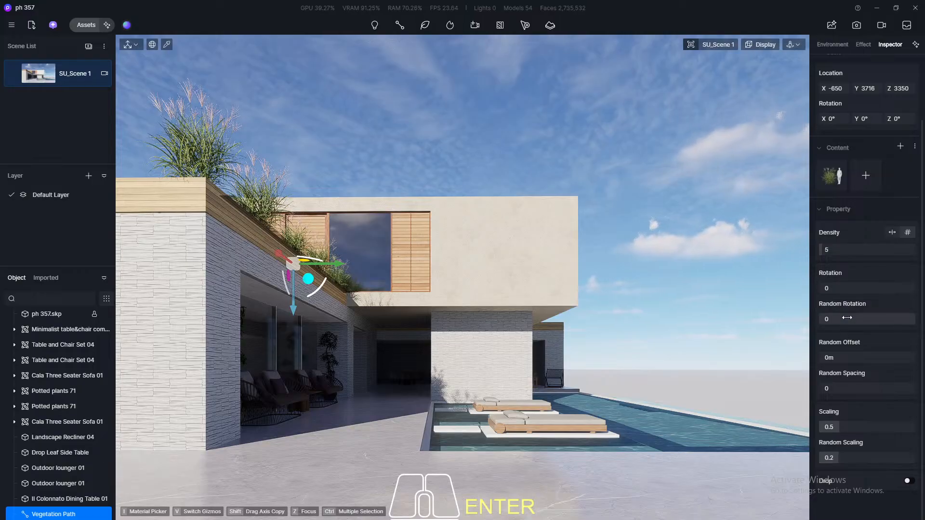
{"action": "type", "text": "1"}
{"action": "key", "text": "Return"}
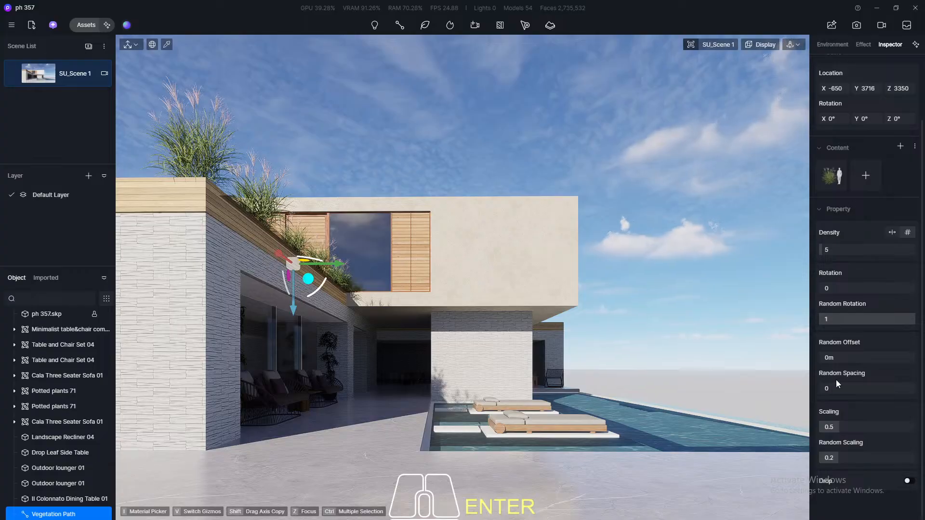
Set the grass path's density to 10, then try a random scaling of 0.5 and settle on 0.3
{"action": "left_click", "coordinate": [844, 426]}
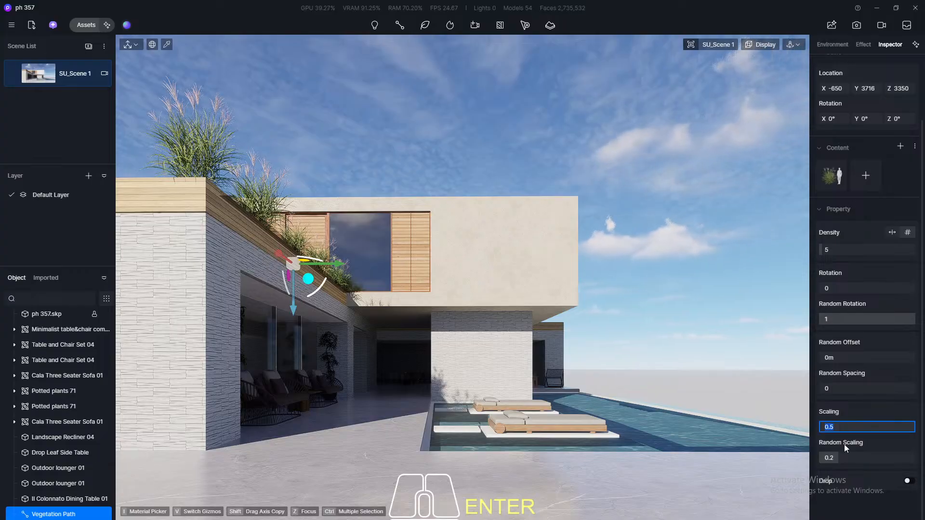
{"action": "left_click", "coordinate": [849, 250]}
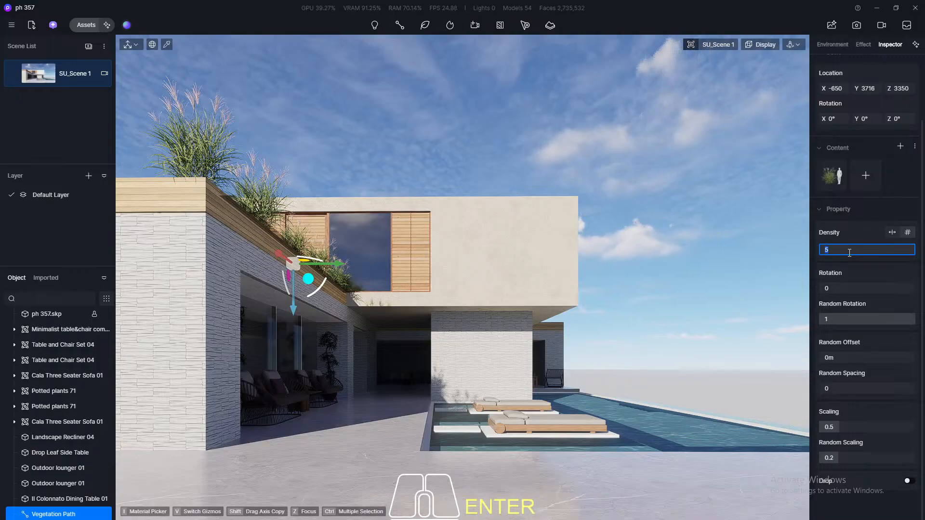
{"action": "type", "text": "10"}
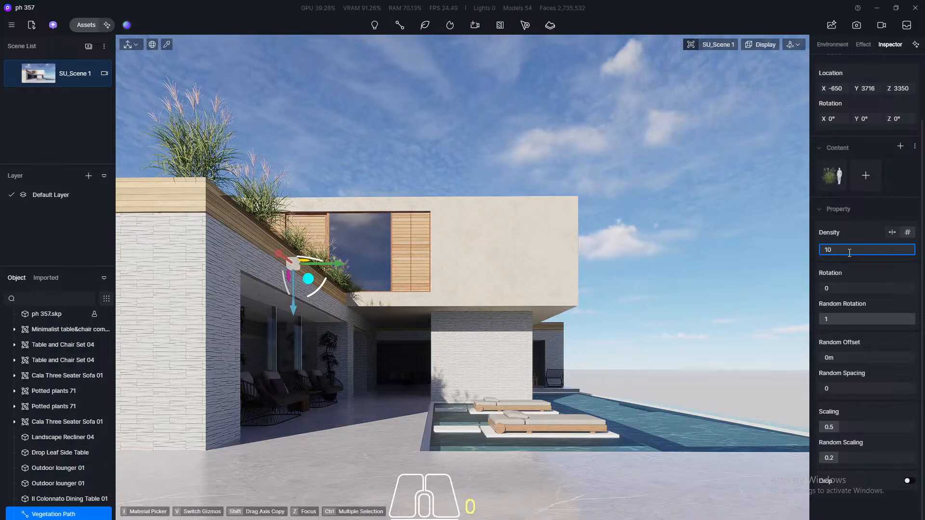
{"action": "key", "text": "Return"}
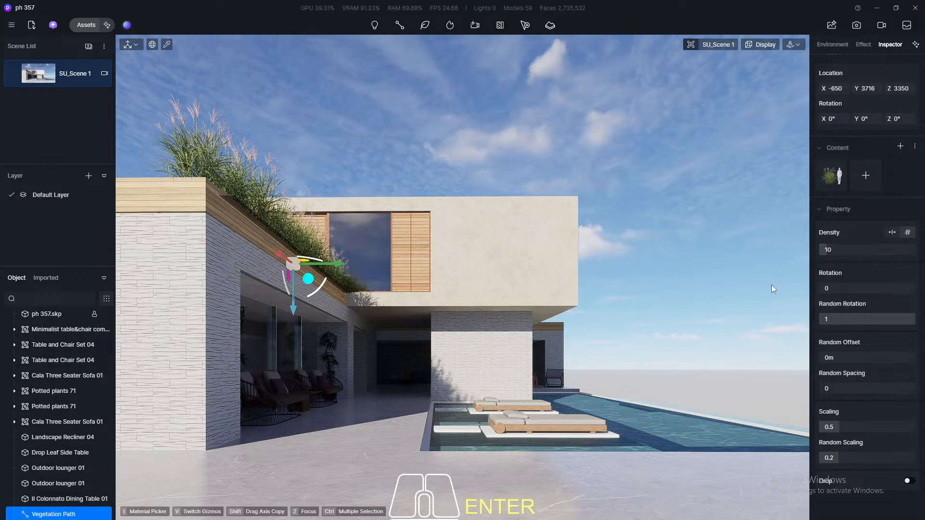
{"action": "left_click", "coordinate": [844, 459]}
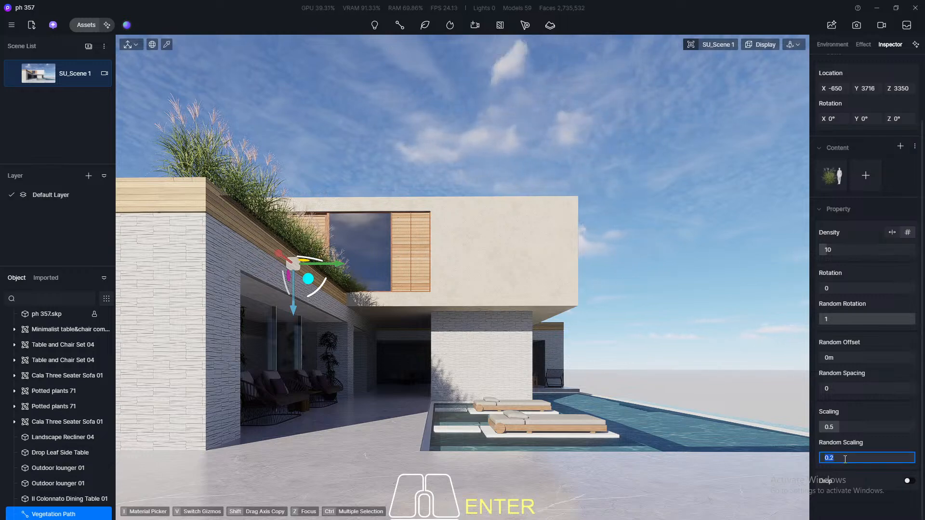
{"action": "type", "text": "0.5"}
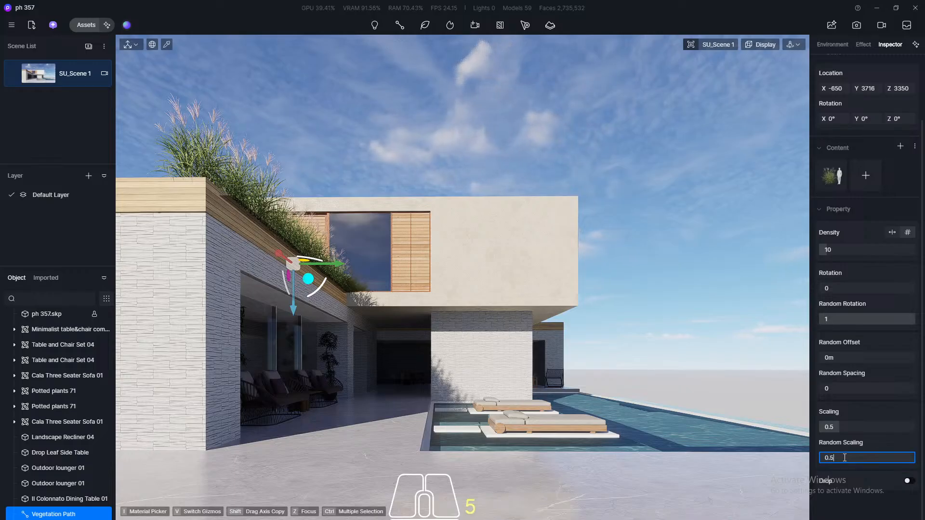
{"action": "key", "text": "Return"}
{"action": "left_click", "coordinate": [841, 454]}
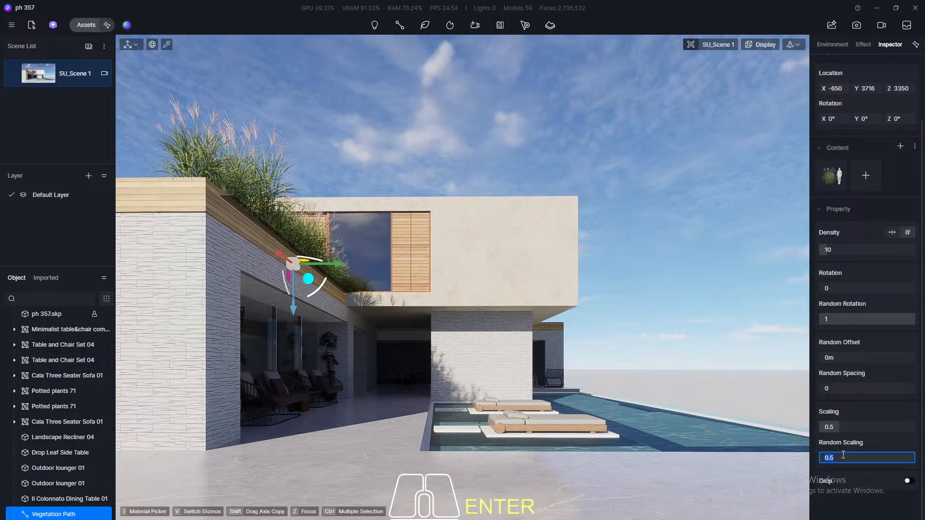
{"action": "type", "text": "0.3"}
{"action": "key", "text": "Return"}
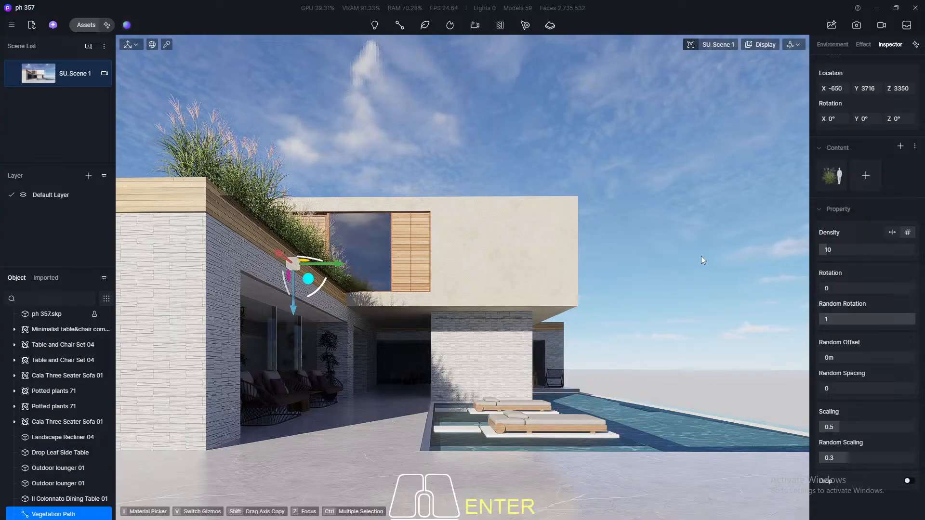
Compare scaling values of 0.3 and 0.4 for the planter grass and settle on 0.3
{"action": "left_click", "coordinate": [840, 427]}
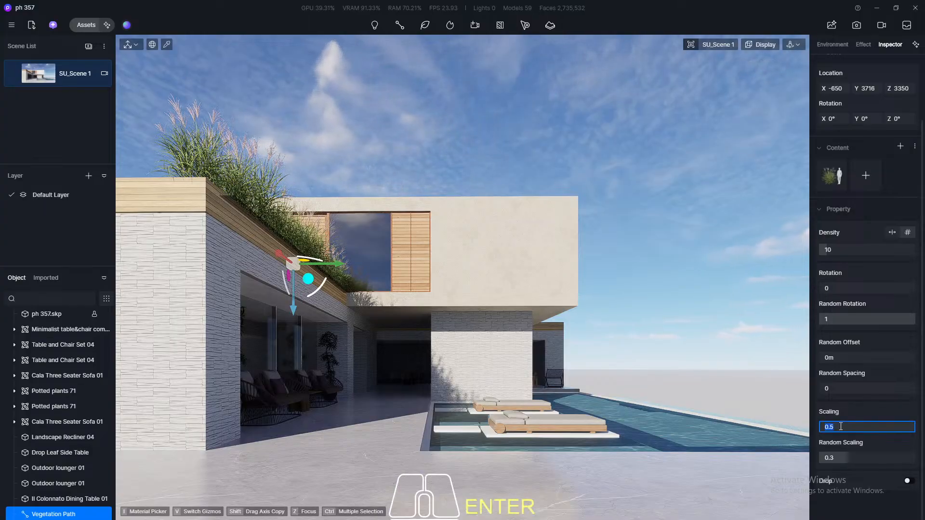
{"action": "type", "text": "0.3"}
{"action": "key", "text": "Return"}
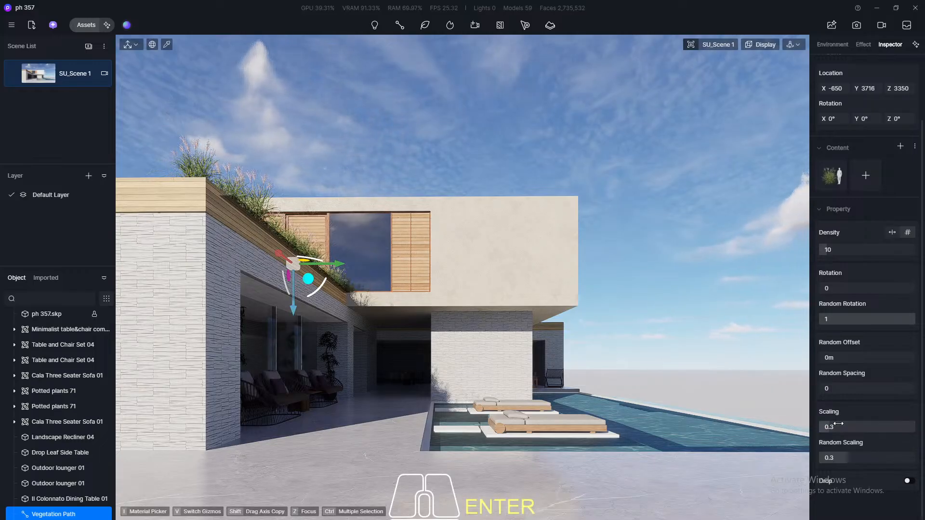
{"action": "left_click", "coordinate": [838, 426]}
{"action": "type", "text": "0.4"}
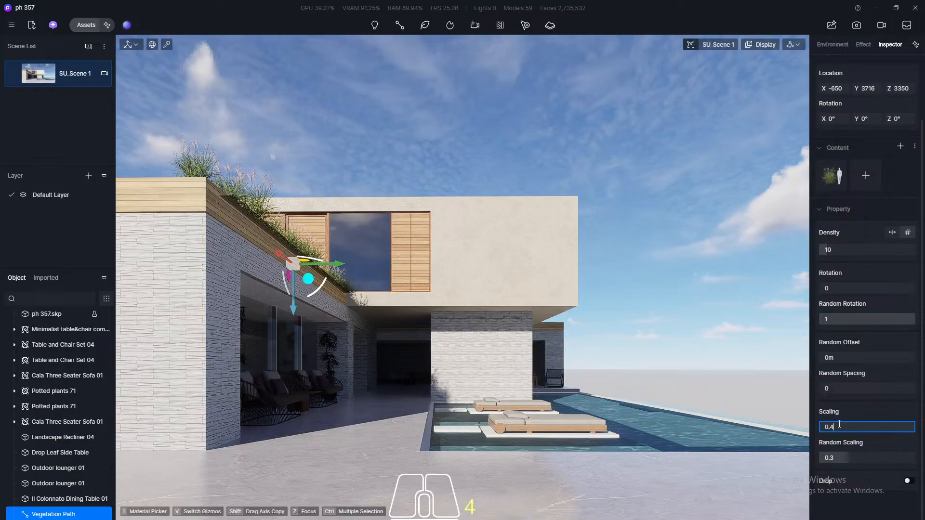
{"action": "key", "text": "Return"}
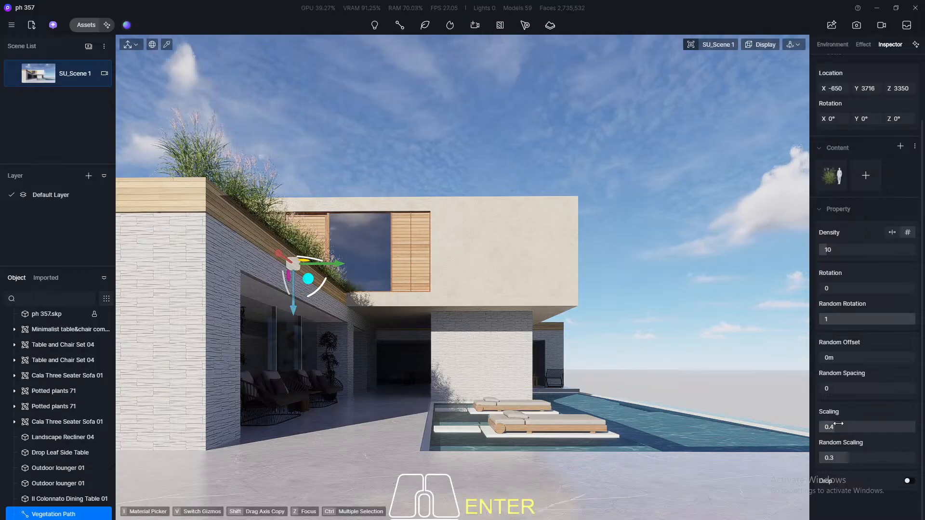
{"action": "left_click", "coordinate": [838, 426]}
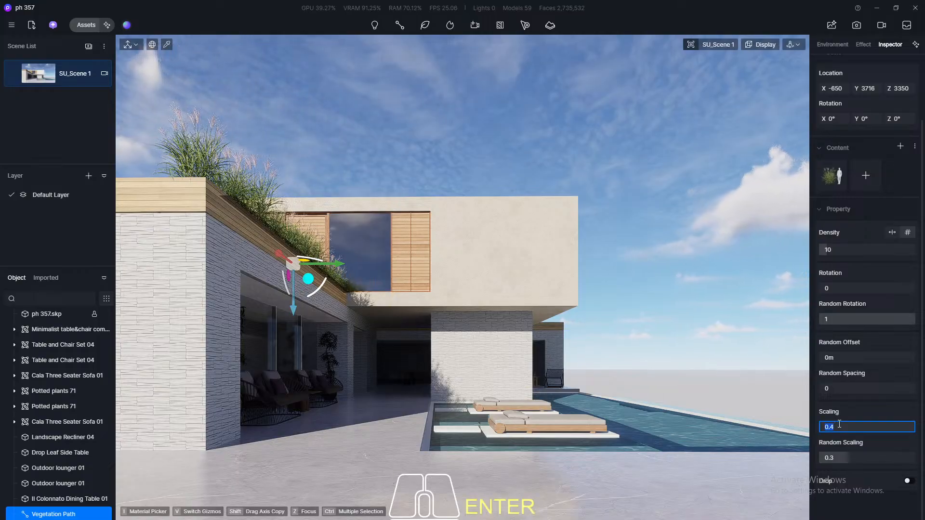
{"action": "type", "text": "0.3"}
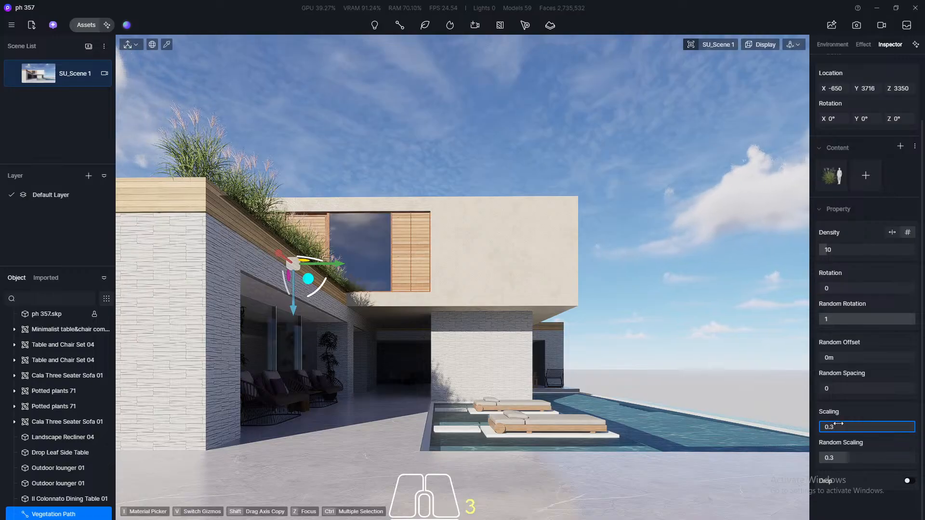
{"action": "key", "text": "Return"}
Try densities of 15 and 25 for the grass path while viewing the roof planter from above
{"action": "middle_click_drag", "start_coordinate": [320, 211], "coordinate": [307, 209]}
{"action": "scroll", "coordinate": [449, 271], "scroll_direction": "down", "scroll_amount": 1}
{"action": "middle_click_drag", "start_coordinate": [310, 325], "coordinate": [293, 330]}
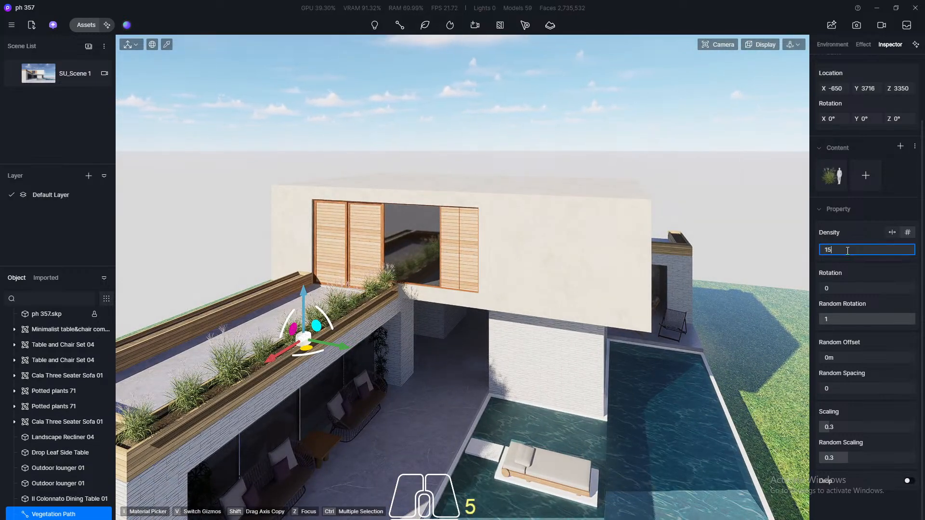
{"action": "key", "text": "Return"}
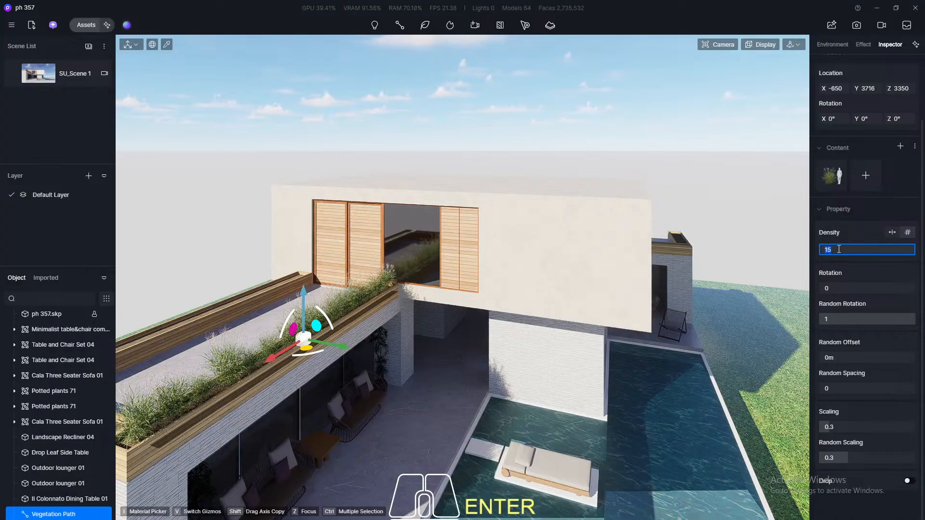
{"action": "key", "text": "Return"}
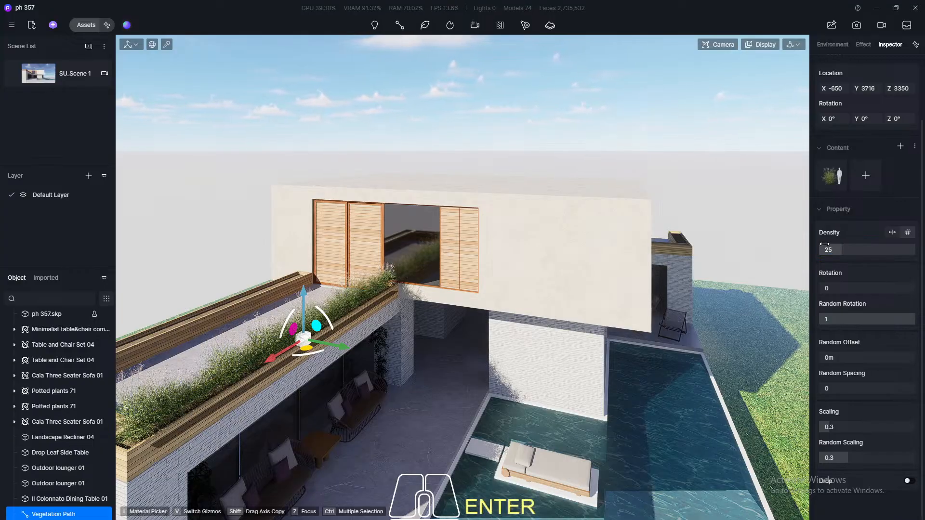
Return to the SU_Scene 1 view, try a grass path density of 20 and settle on 15
{"action": "middle_click_drag", "start_coordinate": [360, 71], "coordinate": [443, 259]}
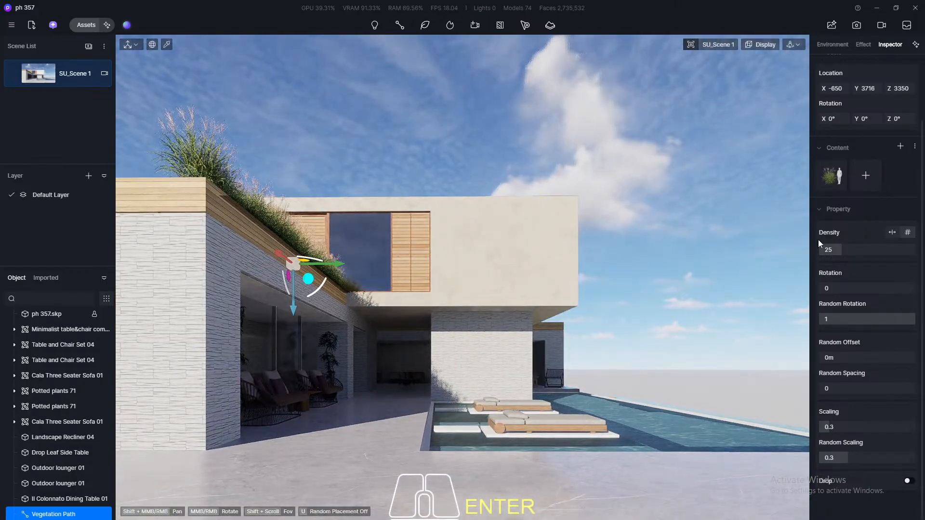
{"action": "left_click", "coordinate": [828, 248]}
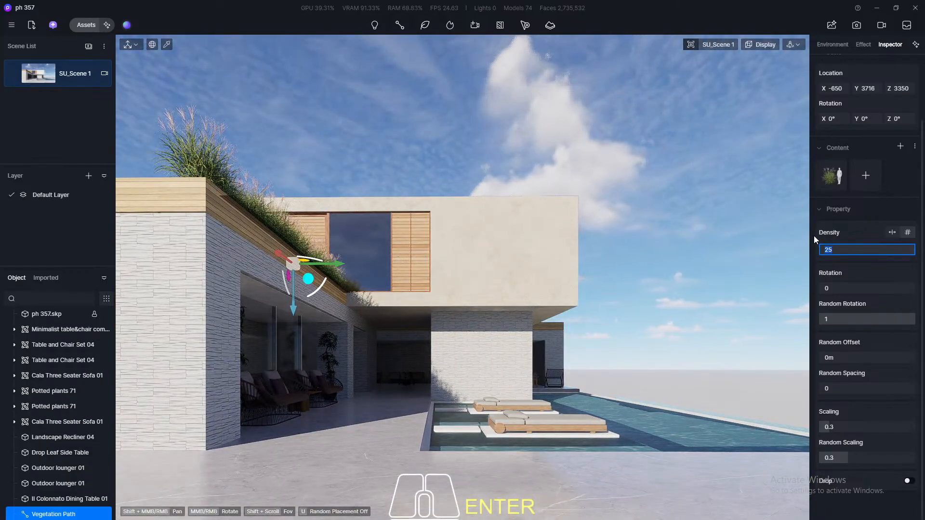
{"action": "type", "text": "20"}
{"action": "key", "text": "Return"}
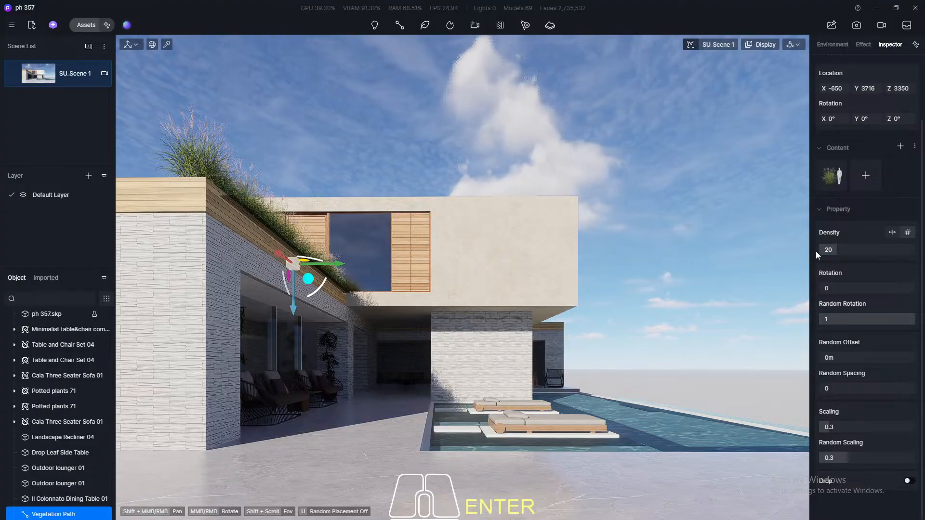
{"action": "left_click", "coordinate": [829, 250]}
{"action": "type", "text": "15"}
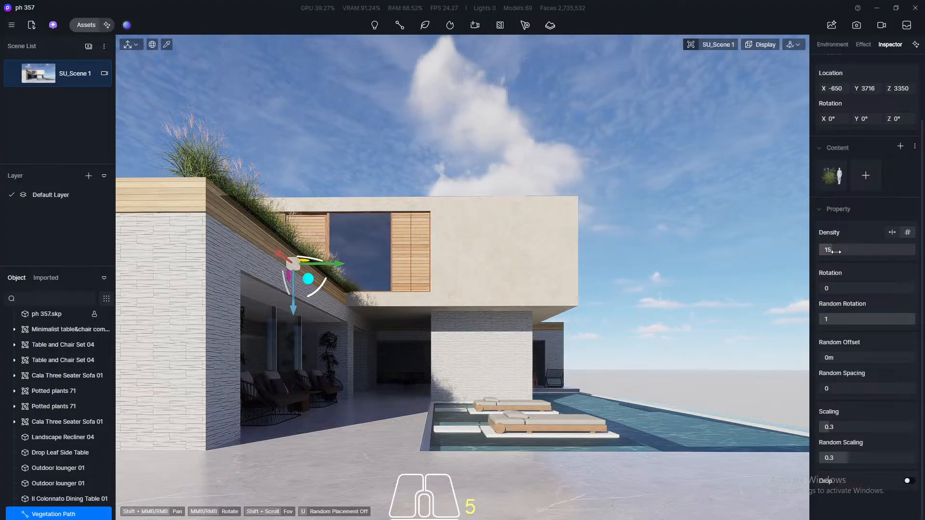
{"action": "key", "text": "Return"}
{"action": "left_click", "coordinate": [405, 379]}
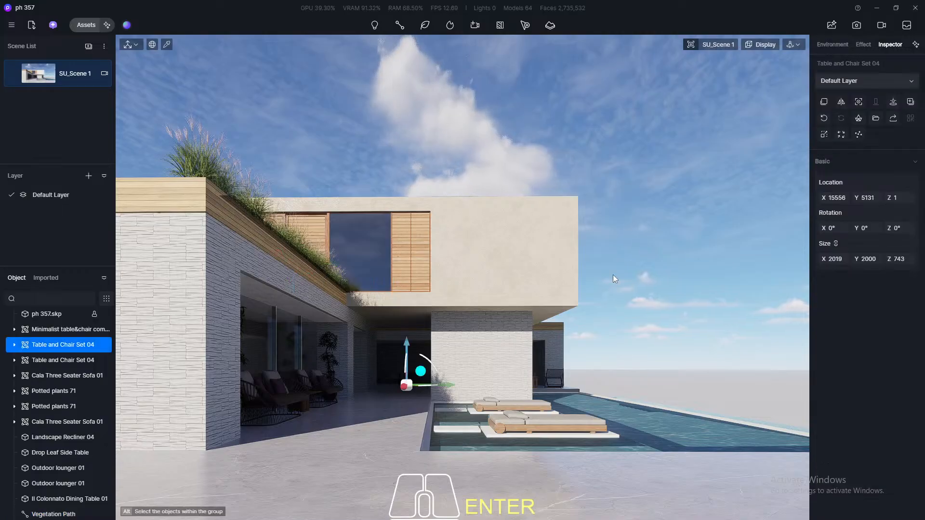
Copy the grass vegetation path about 3.4 m across the roof terrace into the opposite long planter
{"action": "middle_click_drag", "start_coordinate": [279, 184], "coordinate": [430, 323]}
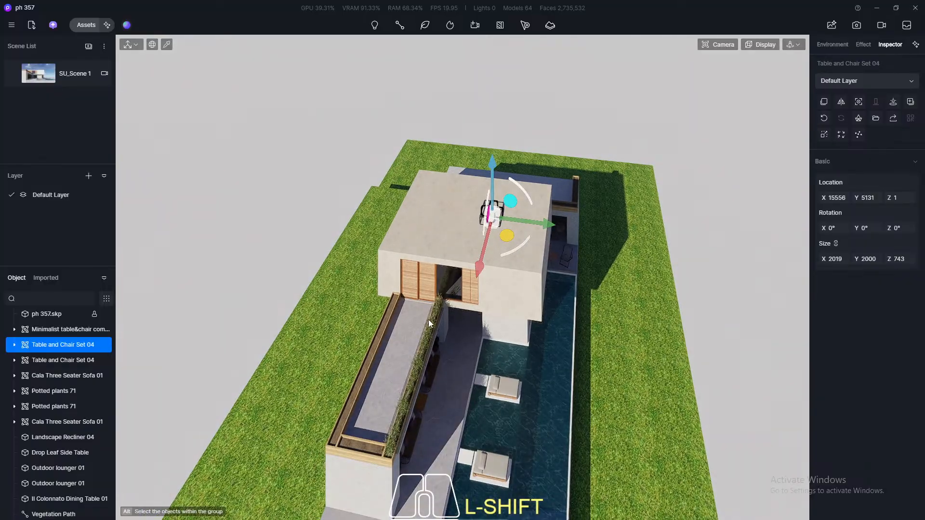
{"action": "key", "text": "F8"}
{"action": "scroll", "coordinate": [399, 312], "scroll_direction": "up", "scroll_amount": 5}
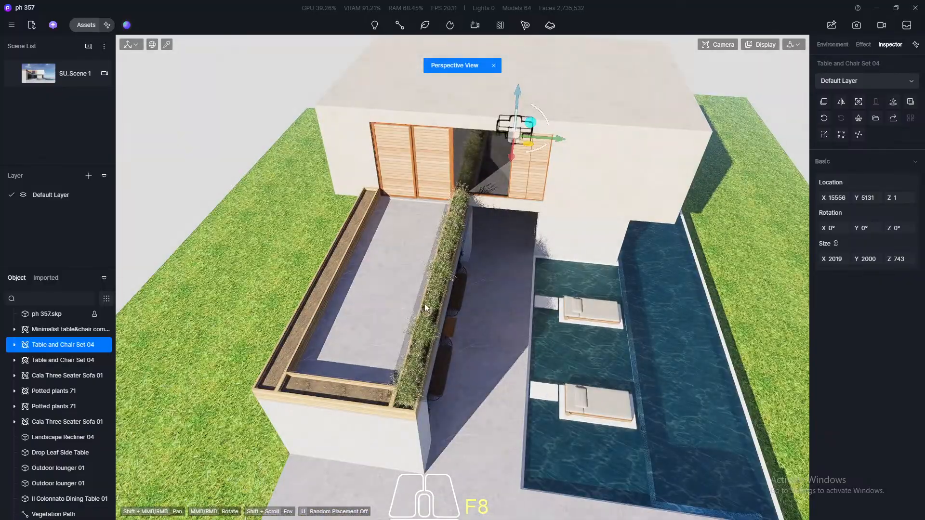
{"action": "left_click", "coordinate": [430, 305]}
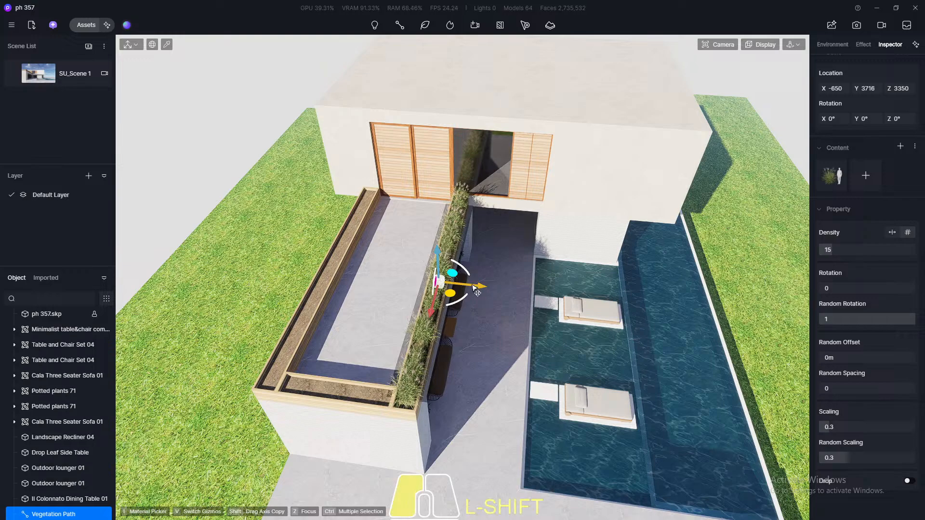
{"action": "left_click_drag", "start_coordinate": [474, 288], "coordinate": [371, 295], "text": "shift"}
{"action": "scroll", "coordinate": [455, 314], "scroll_direction": "down", "scroll_amount": 5}
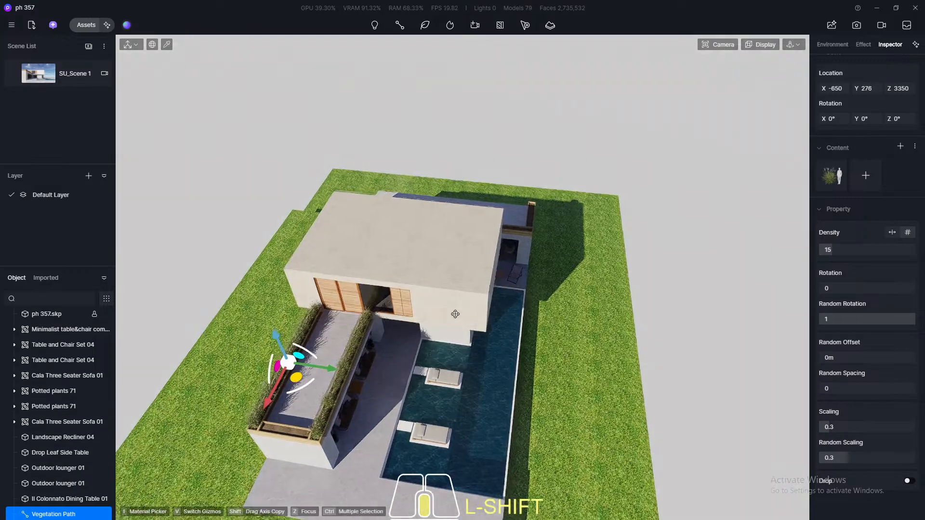
Draw a linear vegetation path about 2.1 m long through the soil of the short end planter on the roof terrace
{"action": "middle_click_drag", "start_coordinate": [455, 314], "coordinate": [455, 303]}
{"action": "scroll", "coordinate": [239, 362], "scroll_direction": "up", "scroll_amount": 3}
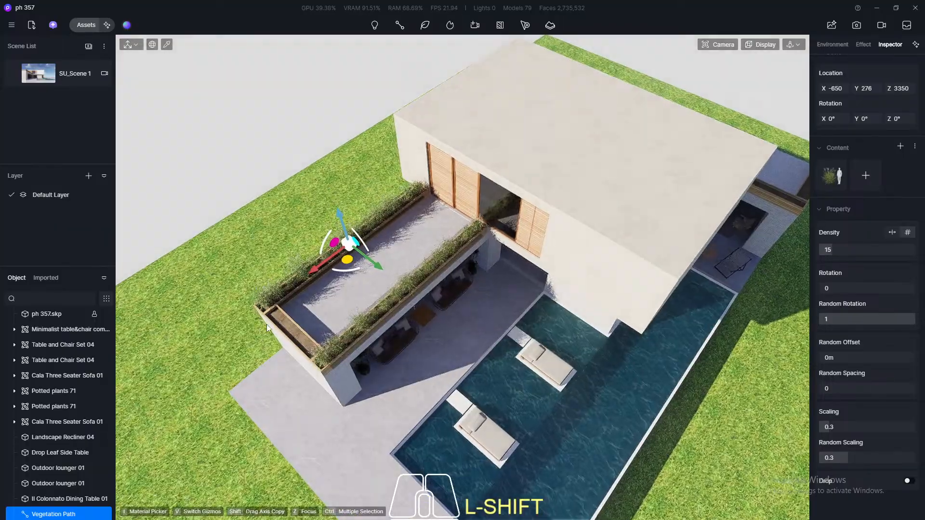
{"action": "scroll", "coordinate": [267, 324], "scroll_direction": "up", "scroll_amount": 3}
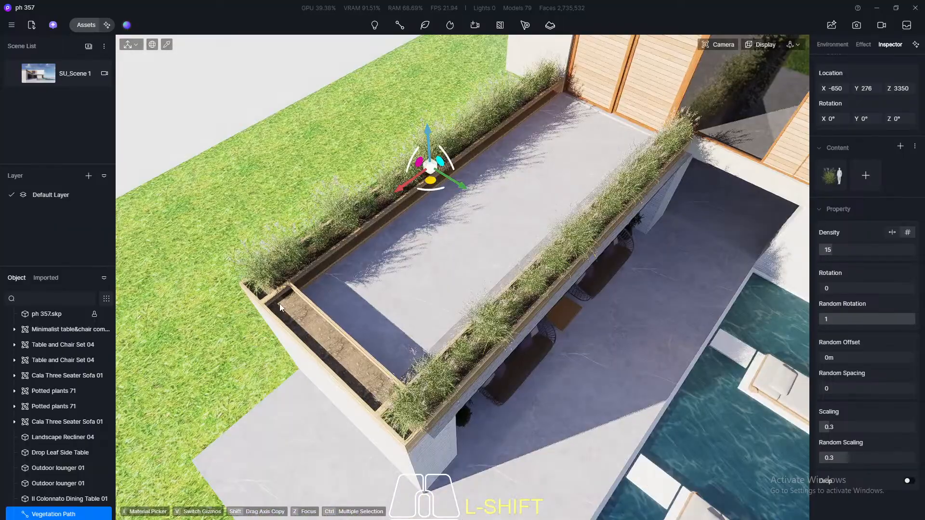
{"action": "left_click", "coordinate": [412, 27]}
{"action": "left_click", "coordinate": [420, 88]}
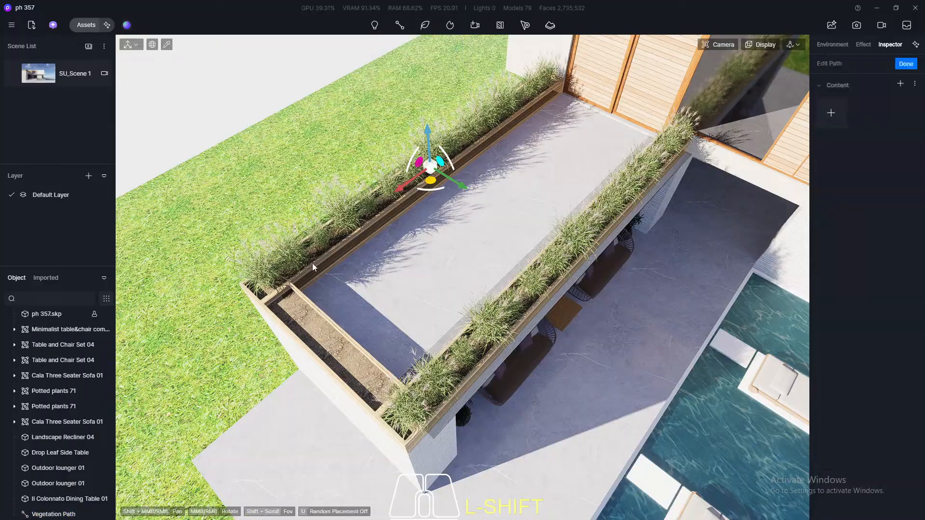
{"action": "scroll", "coordinate": [270, 284], "scroll_direction": "up", "scroll_amount": 3}
{"action": "middle_click_drag", "start_coordinate": [221, 303], "coordinate": [267, 256]}
{"action": "scroll", "coordinate": [418, 132], "scroll_direction": "up", "scroll_amount": 4}
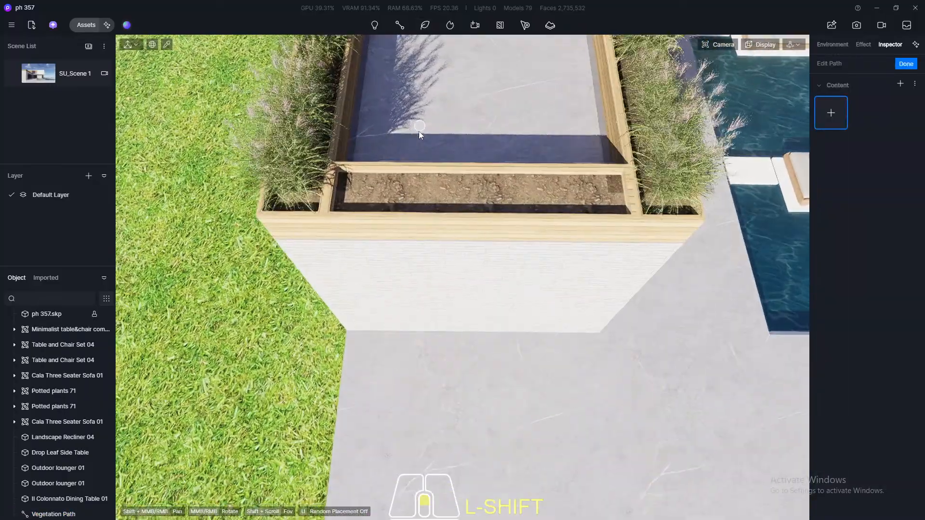
{"action": "left_click", "coordinate": [357, 210]}
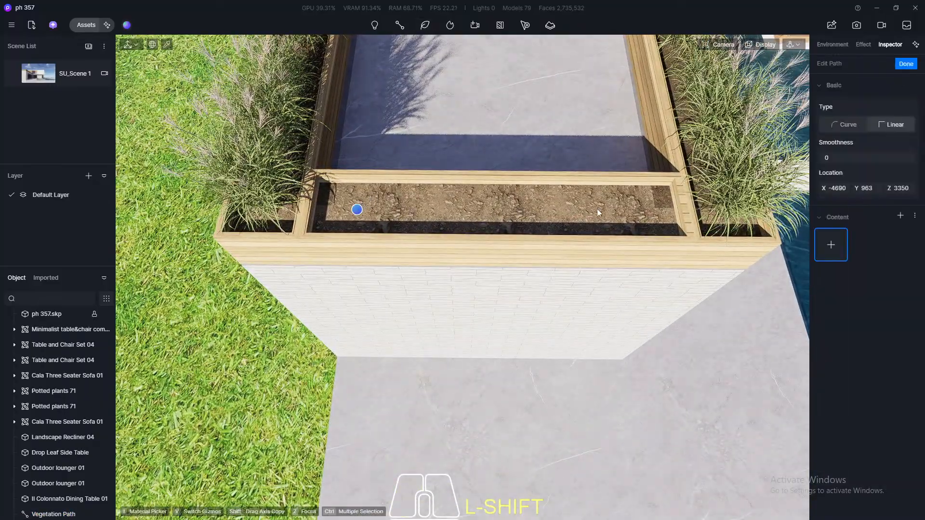
{"action": "left_click", "coordinate": [640, 210]}
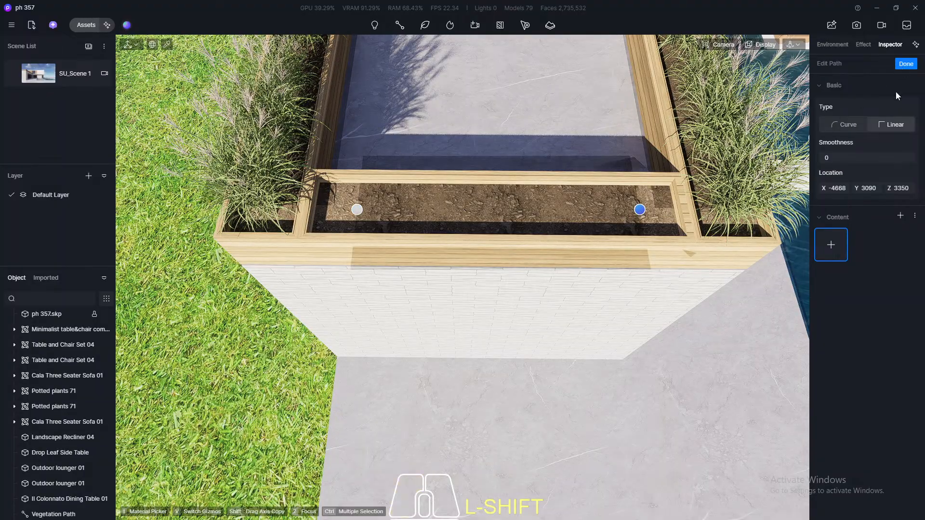
{"action": "left_click", "coordinate": [905, 64]}
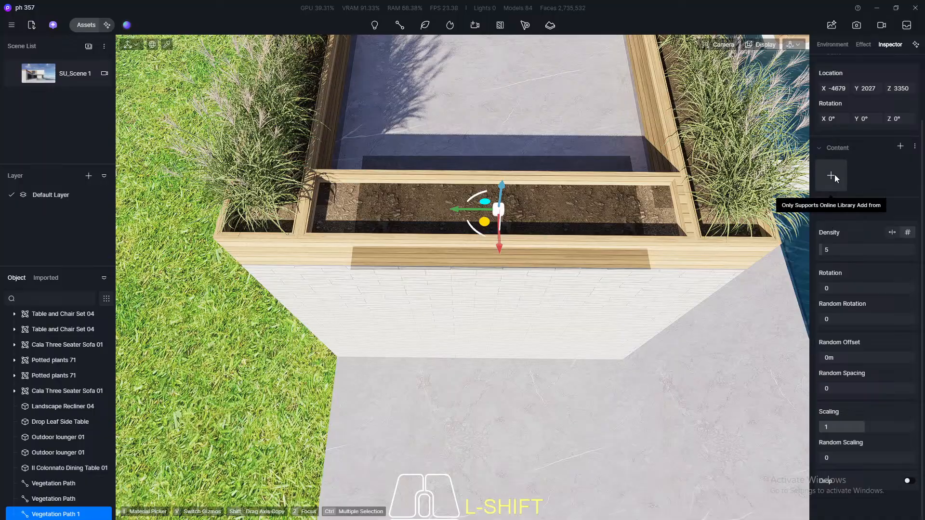
Fill the short planter's path with the variegated Miscanthus sinensis grass and set its scaling to 0.3
{"action": "left_click", "coordinate": [835, 176]}
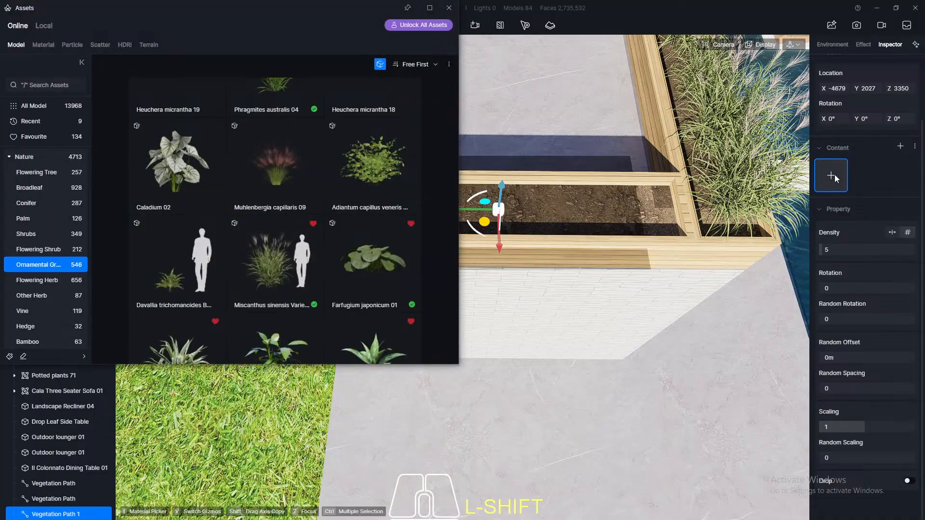
{"action": "left_click", "coordinate": [266, 260]}
{"action": "left_click", "coordinate": [449, 8]}
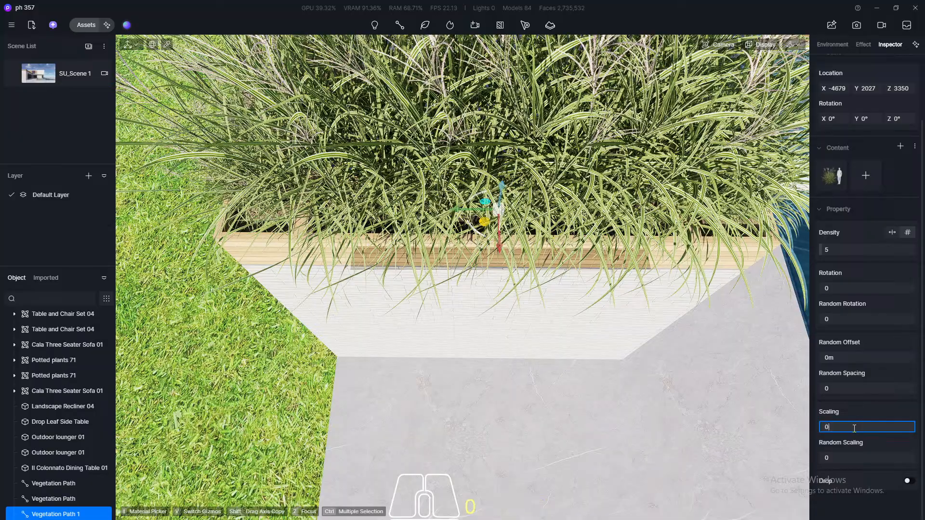
{"action": "left_click", "coordinate": [853, 427]}
{"action": "type", "text": "0.3"}
{"action": "key", "text": "Return"}
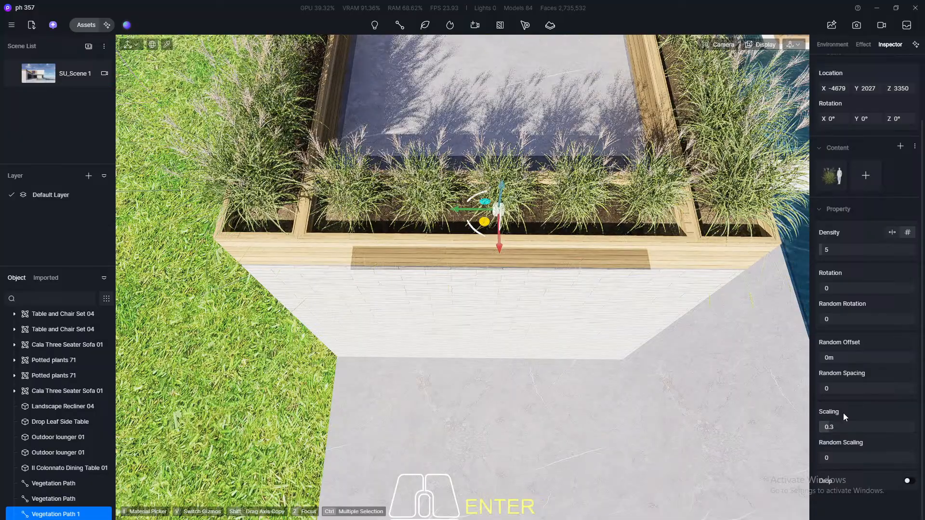
Check the long planter path's settings and give the short planter's path random scaling 0.3 and random rotation 1
{"action": "scroll", "coordinate": [332, 376], "scroll_direction": "down", "scroll_amount": 5}
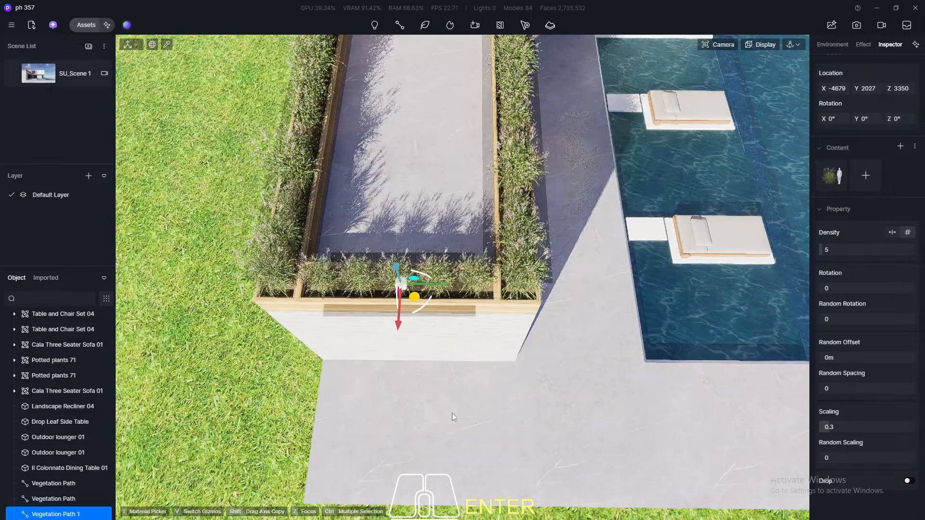
{"action": "middle_click_drag", "start_coordinate": [582, 418], "coordinate": [579, 411]}
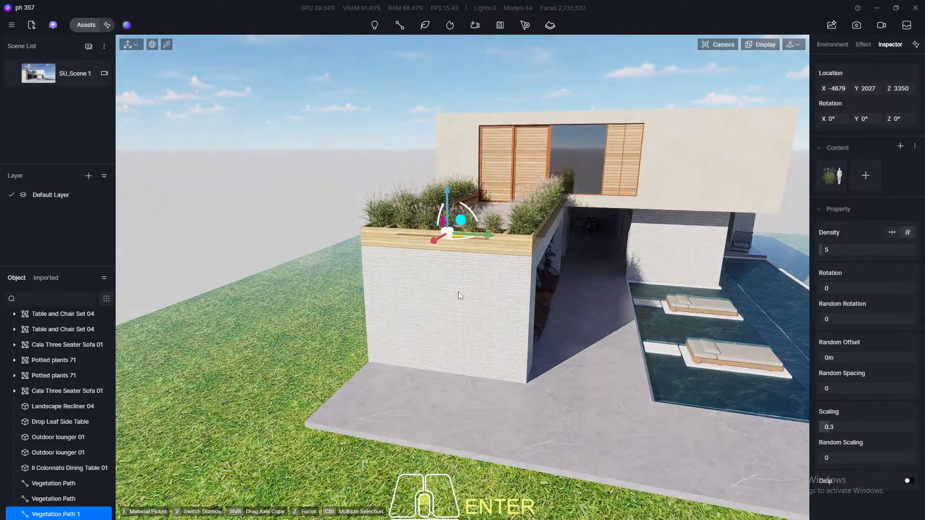
{"action": "left_click", "coordinate": [62, 501]}
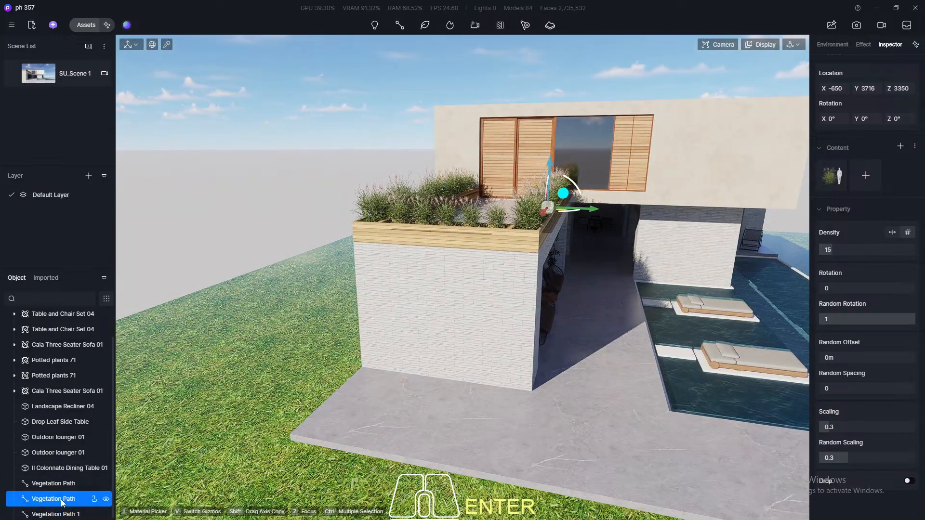
{"action": "left_click", "coordinate": [57, 514]}
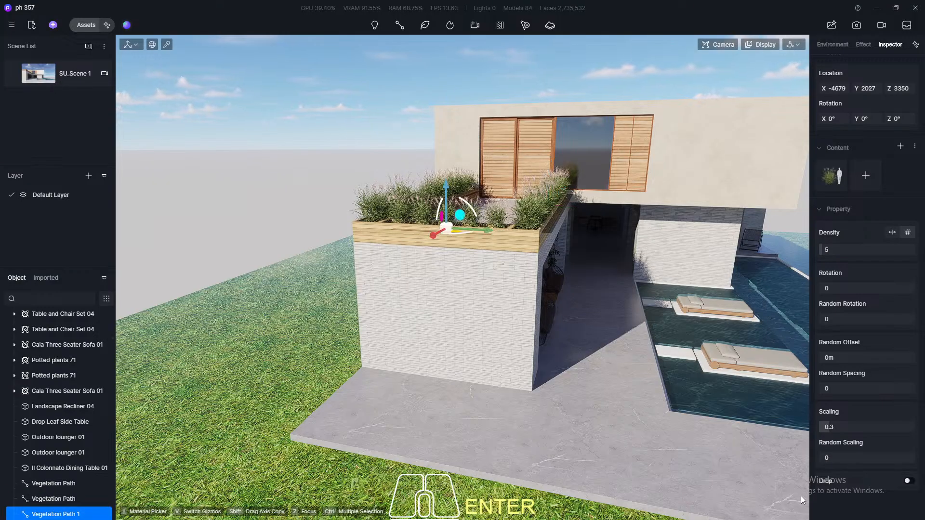
{"action": "left_click", "coordinate": [846, 456]}
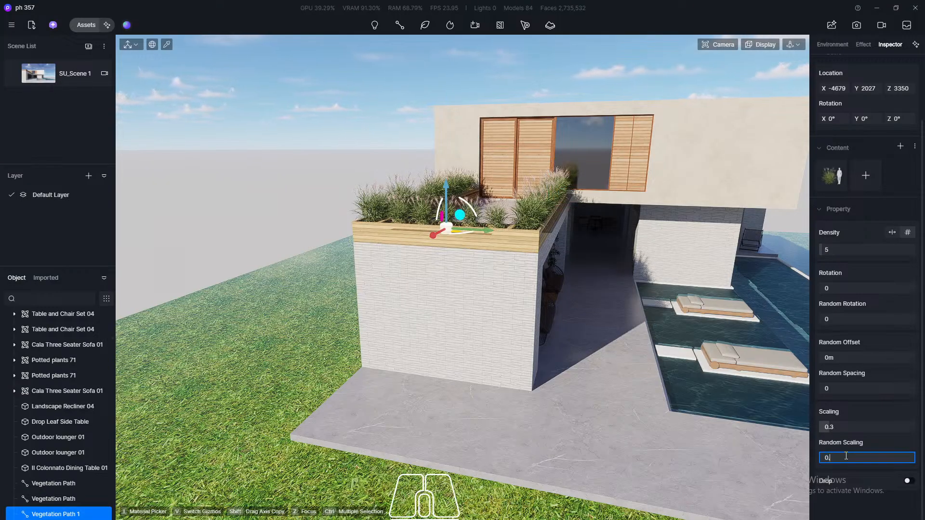
{"action": "key", "text": "Return"}
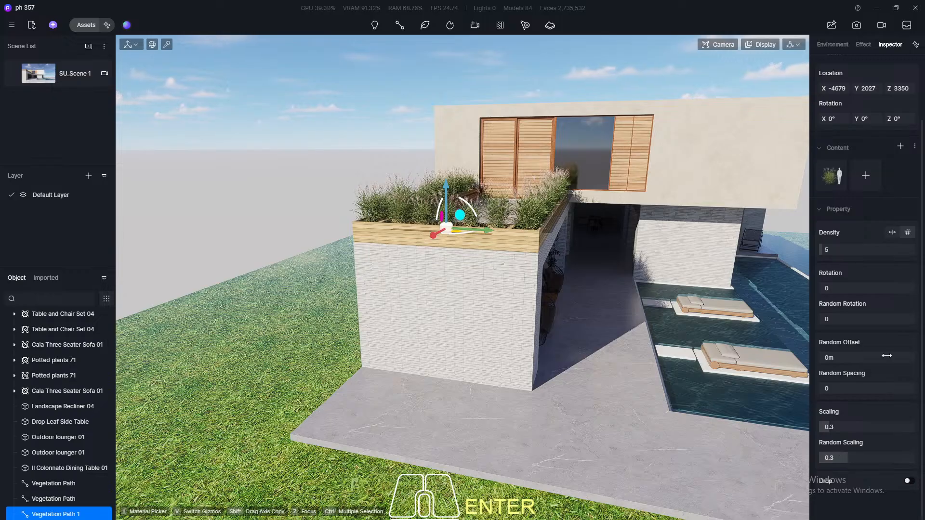
{"action": "left_click", "coordinate": [840, 317]}
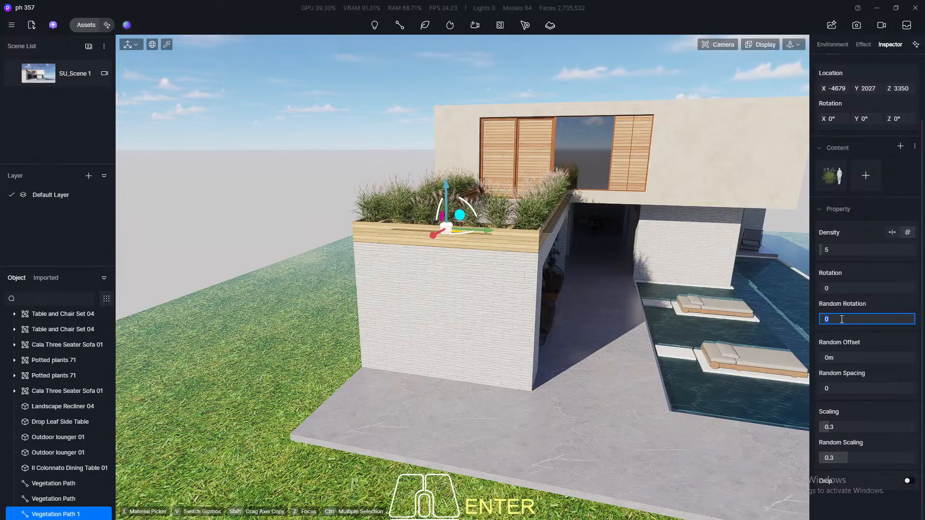
{"action": "key", "text": "Return"}
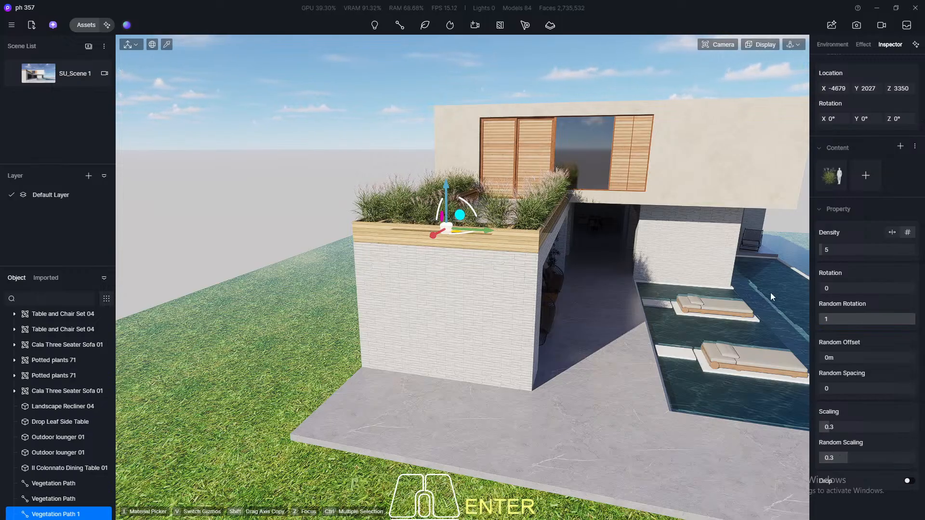
Set the short planter path's density to 8 and return to the SU_Scene 1 view
{"action": "scroll", "coordinate": [578, 242], "scroll_direction": "up", "scroll_amount": 4}
{"action": "scroll", "coordinate": [496, 243], "scroll_direction": "down", "scroll_amount": 3}
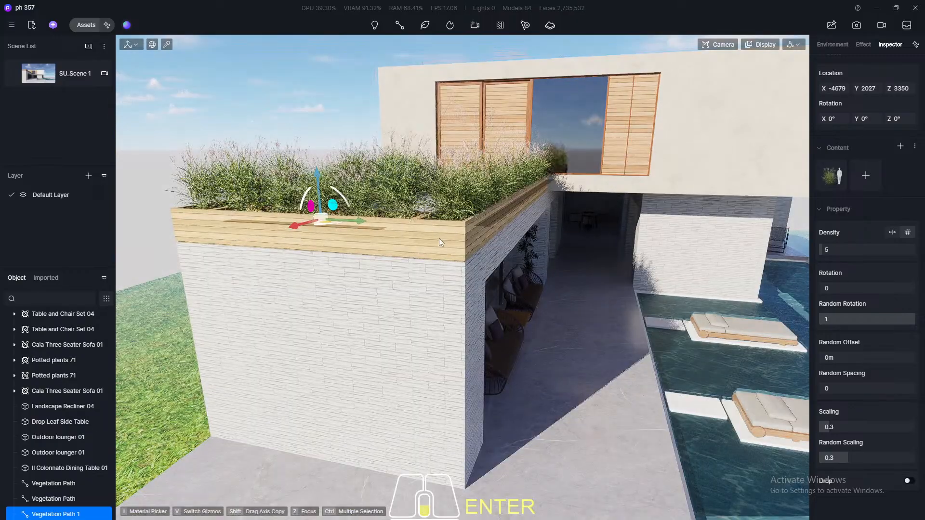
{"action": "left_click", "coordinate": [841, 250]}
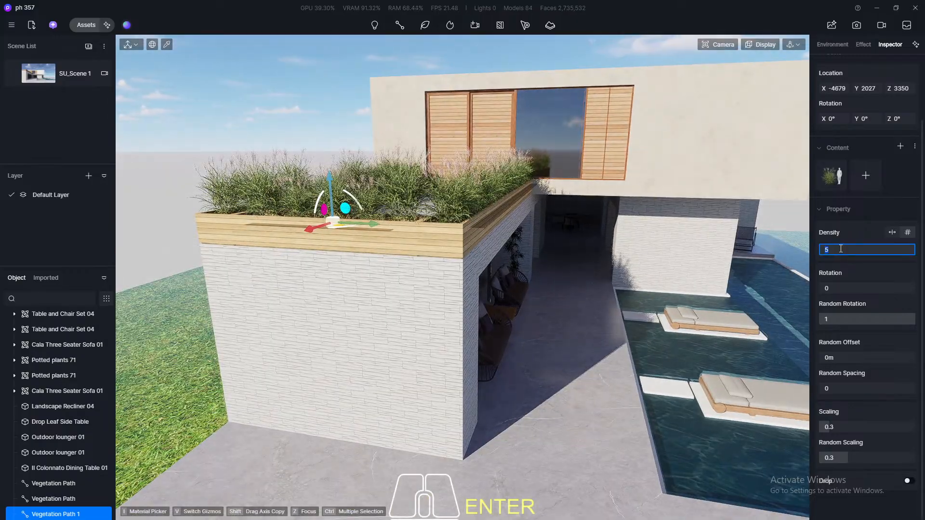
{"action": "key", "text": "Return"}
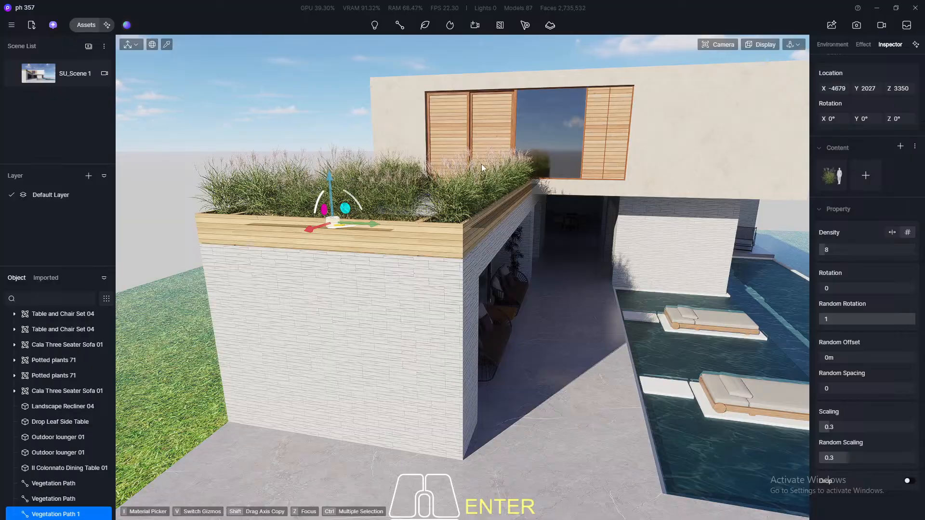
{"action": "key", "text": "Escape"}
{"action": "left_click", "coordinate": [40, 72]}
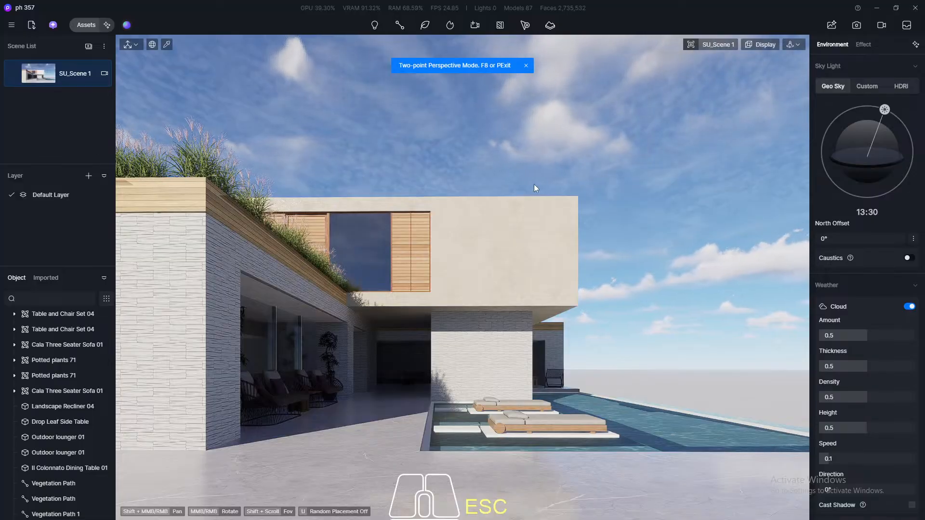
Switch to perspective view and draw an L-shaped linear vegetation path, legs about 3.3 m and 12.9 m, through the rear roof's planter
{"action": "mouse_move", "coordinate": [533, 185]}
{"action": "middle_mouse_down"}
{"action": "mouse_move", "coordinate": [527, 192]}
{"action": "mouse_move", "coordinate": [524, 182]}
{"action": "middle_mouse_up"}
{"action": "scroll", "coordinate": [370, 355], "scroll_direction": "down", "scroll_amount": 5}
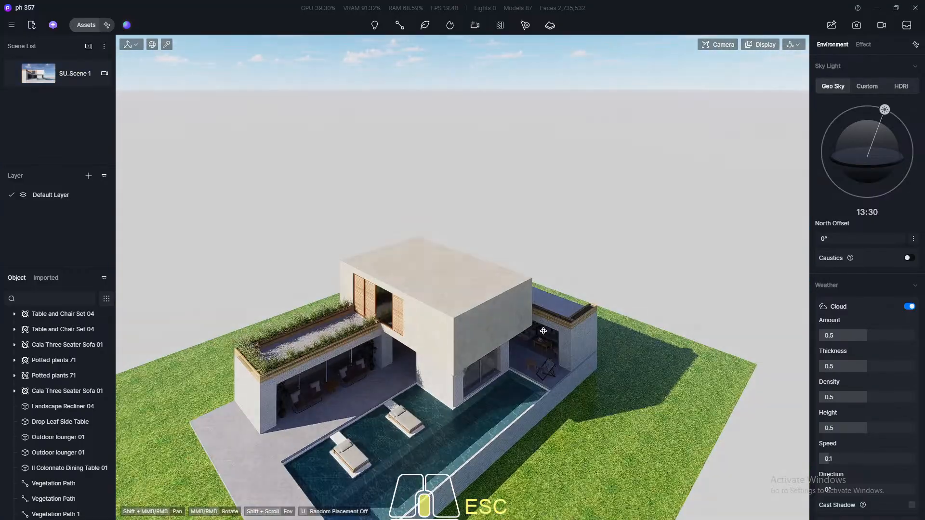
{"action": "middle_click_drag", "start_coordinate": [542, 326], "coordinate": [548, 309]}
{"action": "key", "text": "F8"}
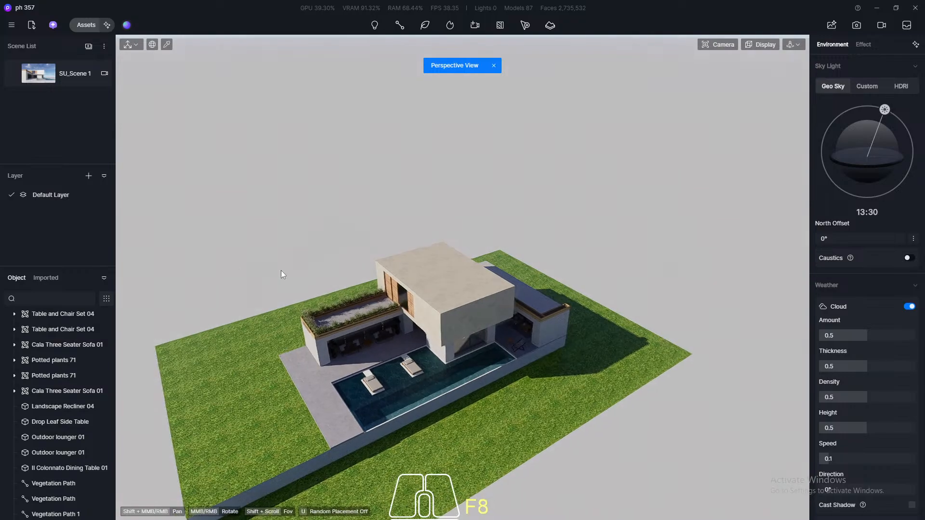
{"action": "scroll", "coordinate": [578, 327], "scroll_direction": "up", "scroll_amount": 3}
{"action": "scroll", "coordinate": [578, 324], "scroll_direction": "up", "scroll_amount": 10}
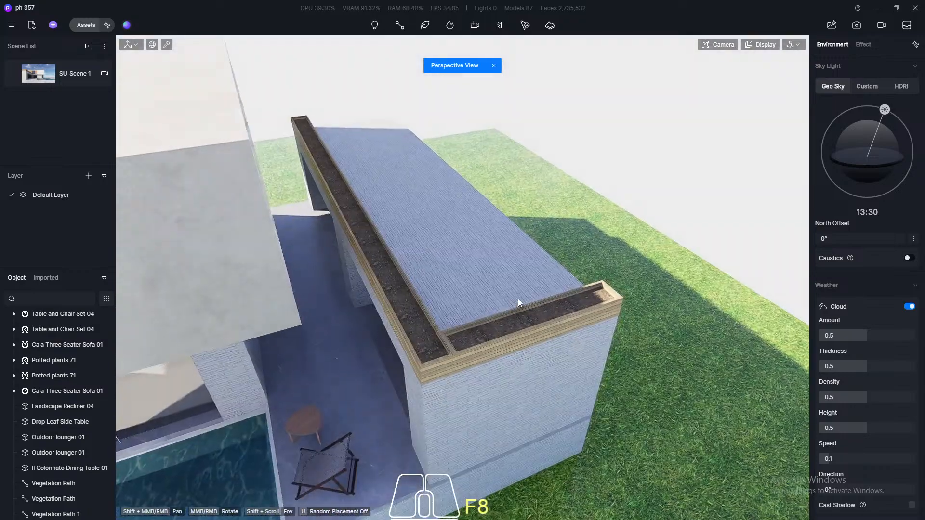
{"action": "left_click", "coordinate": [425, 25]}
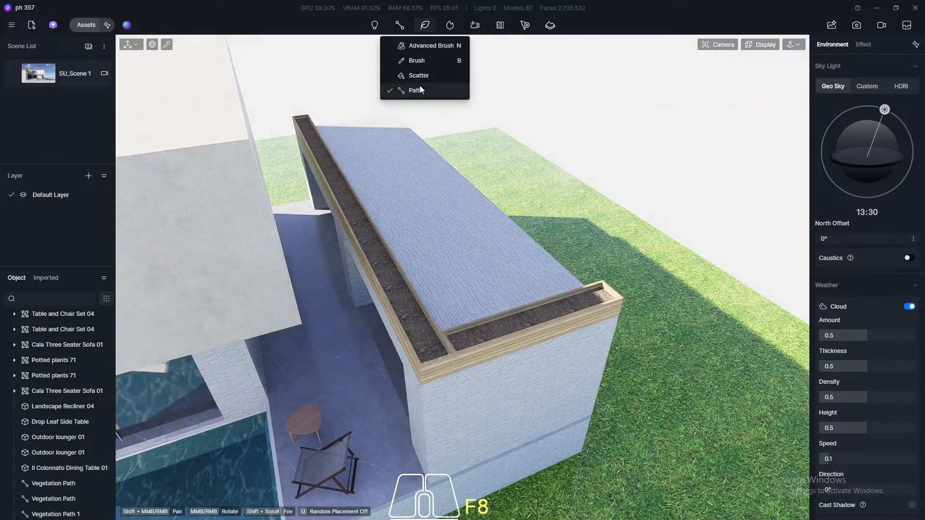
{"action": "left_click", "coordinate": [422, 89]}
{"action": "left_click", "coordinate": [596, 297]}
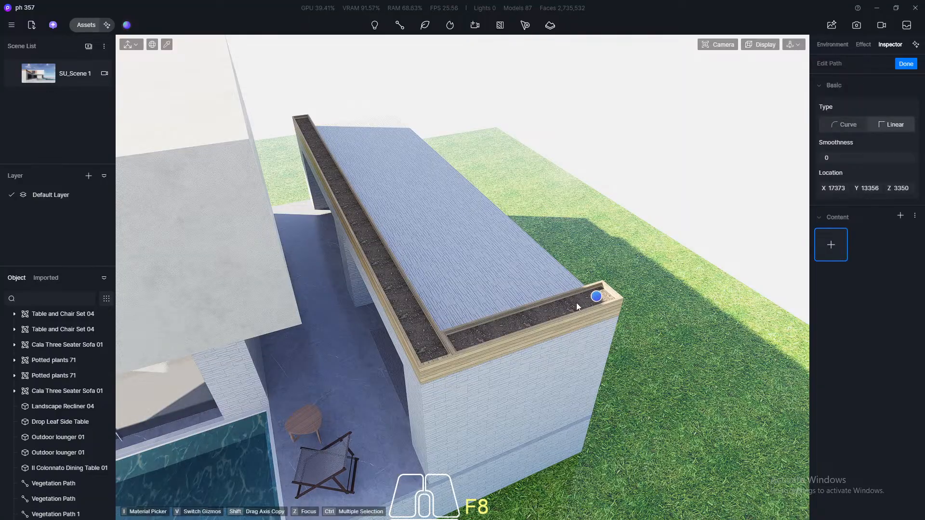
{"action": "left_click", "coordinate": [432, 351]}
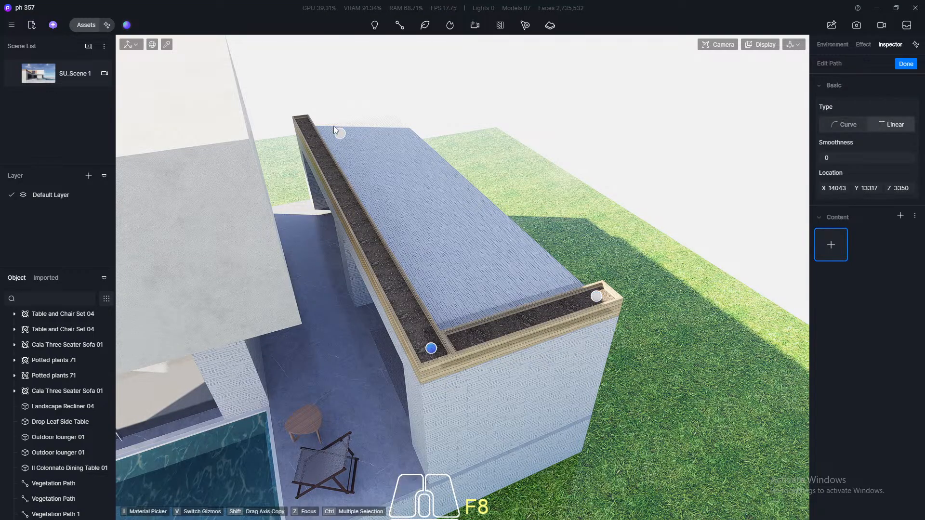
{"action": "scroll", "coordinate": [296, 102], "scroll_direction": "up", "scroll_amount": 10}
{"action": "left_click", "coordinate": [300, 156]}
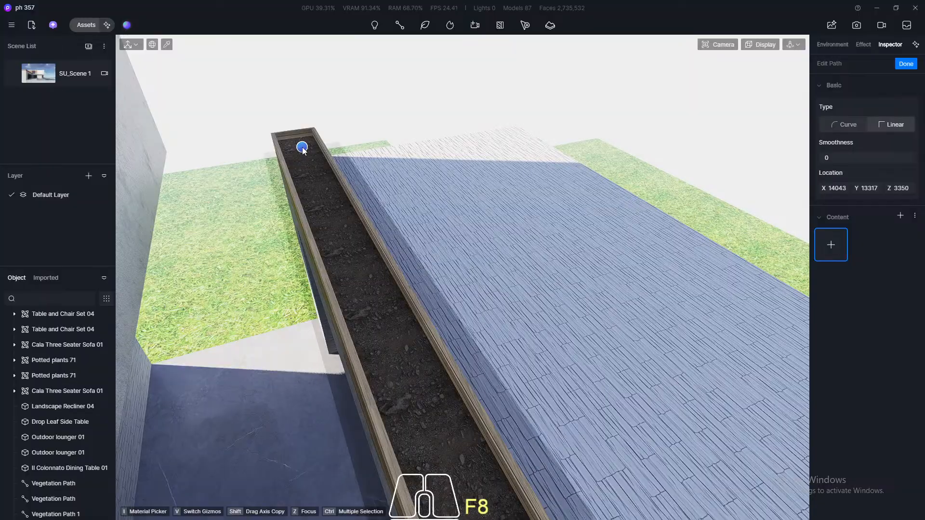
Add the variegated Miscanthus sinensis grass to the L-shaped path and finish editing the path
{"action": "left_click", "coordinate": [829, 244]}
{"action": "left_click", "coordinate": [273, 259]}
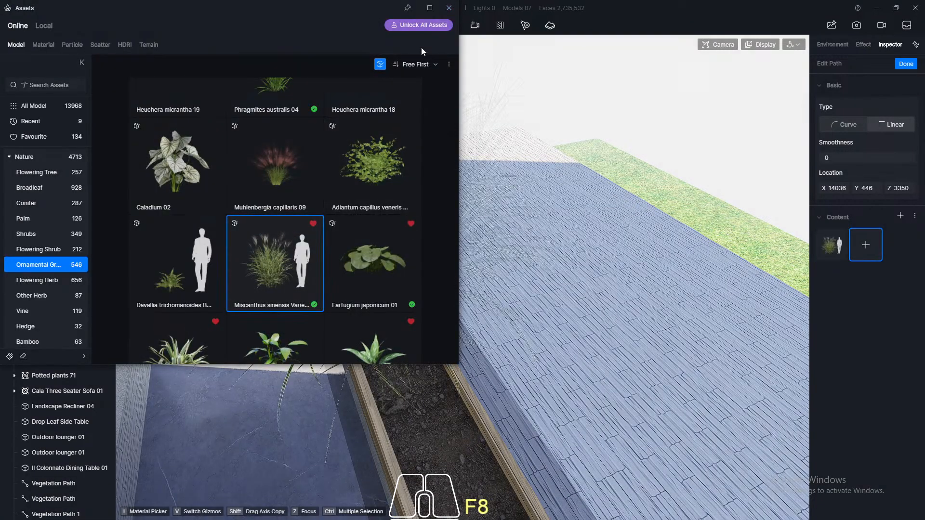
{"action": "left_click", "coordinate": [449, 7]}
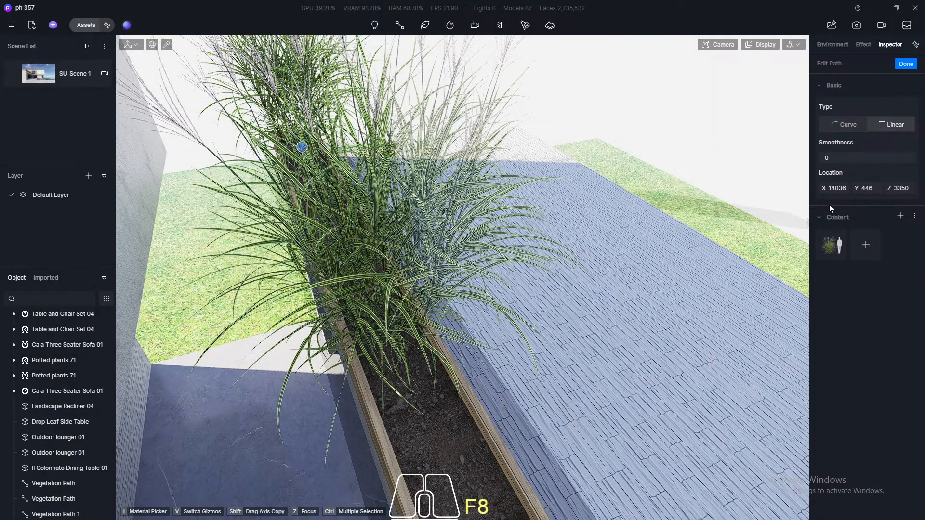
{"action": "scroll", "coordinate": [505, 211], "scroll_direction": "down", "scroll_amount": 6}
{"action": "key", "text": "Escape"}
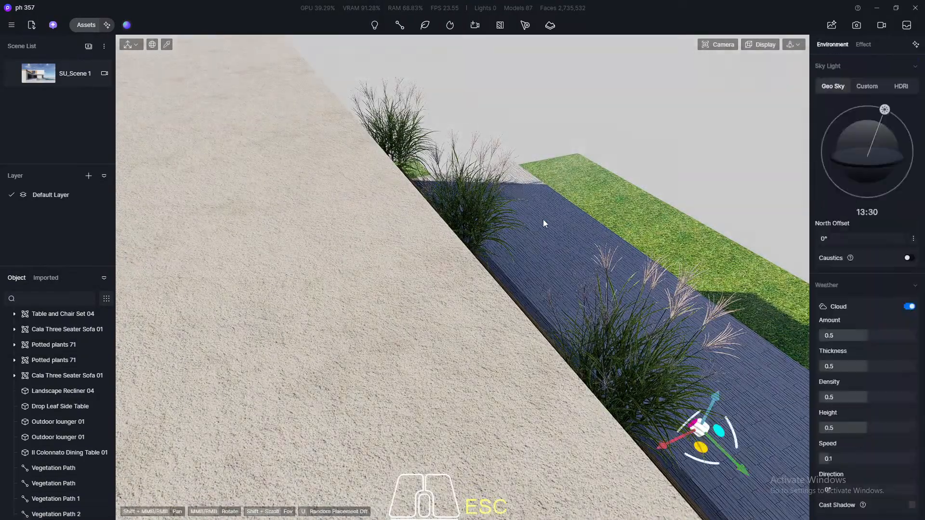
Set the L-shaped planter path's random scaling to 0.3, scaling to 0.3 and random rotation to 1
{"action": "left_click", "coordinate": [643, 384]}
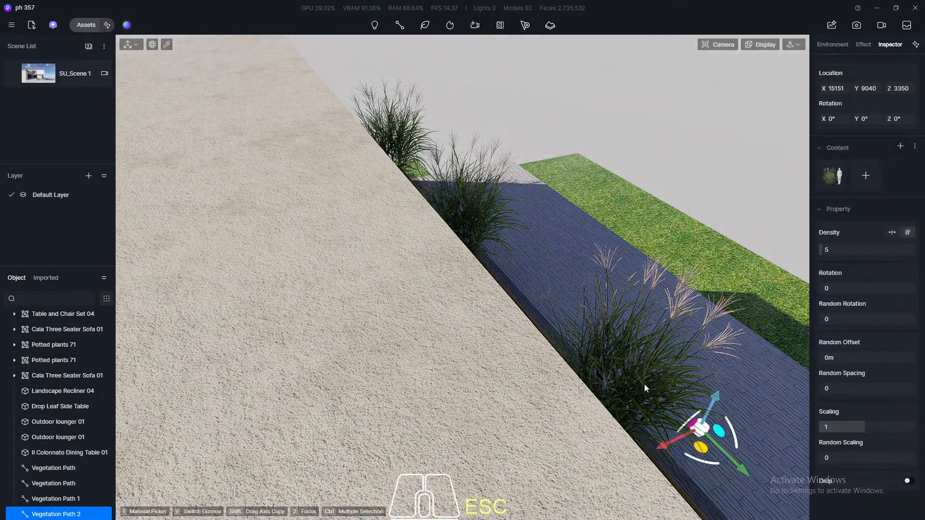
{"action": "left_click", "coordinate": [841, 458]}
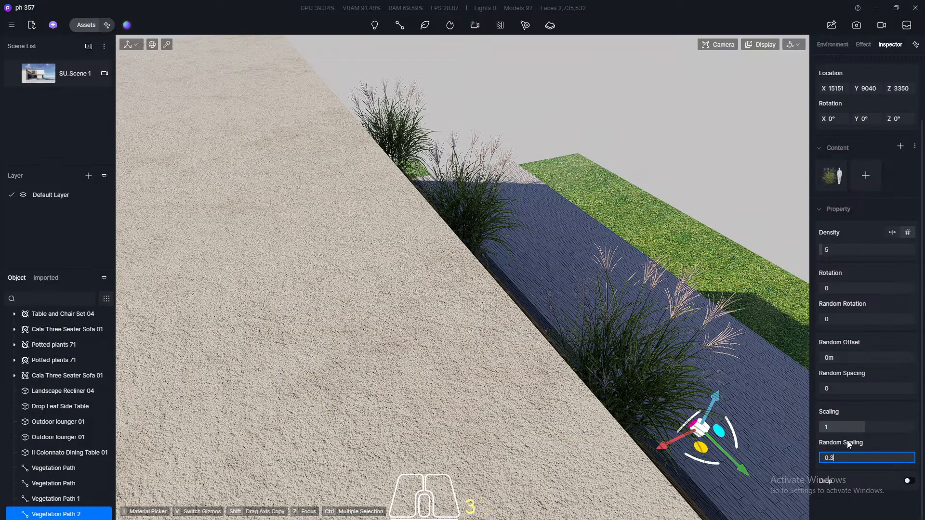
{"action": "left_click", "coordinate": [847, 426]}
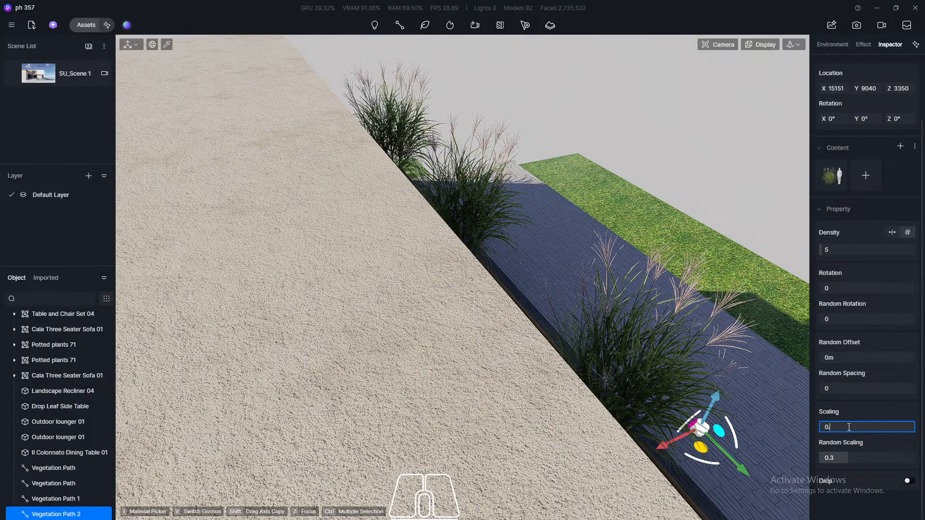
{"action": "key", "text": "Return"}
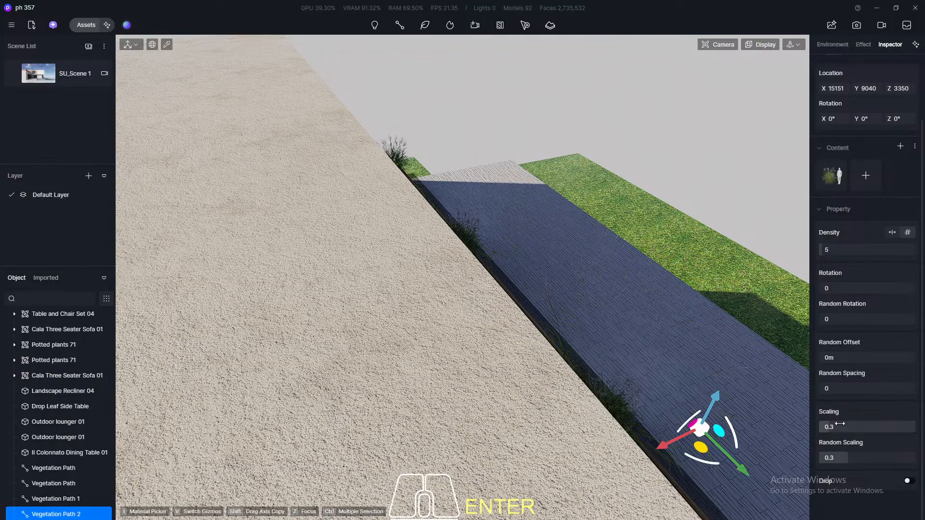
{"action": "left_click", "coordinate": [850, 320]}
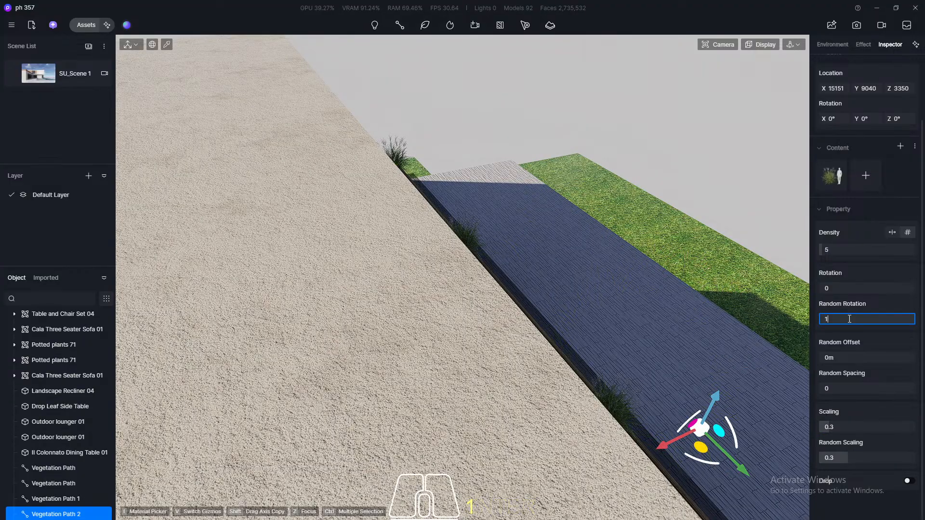
Try planting densities of 40 and 30 on the L-shaped path and inspect the planter from several angles
{"action": "left_click", "coordinate": [841, 288]}
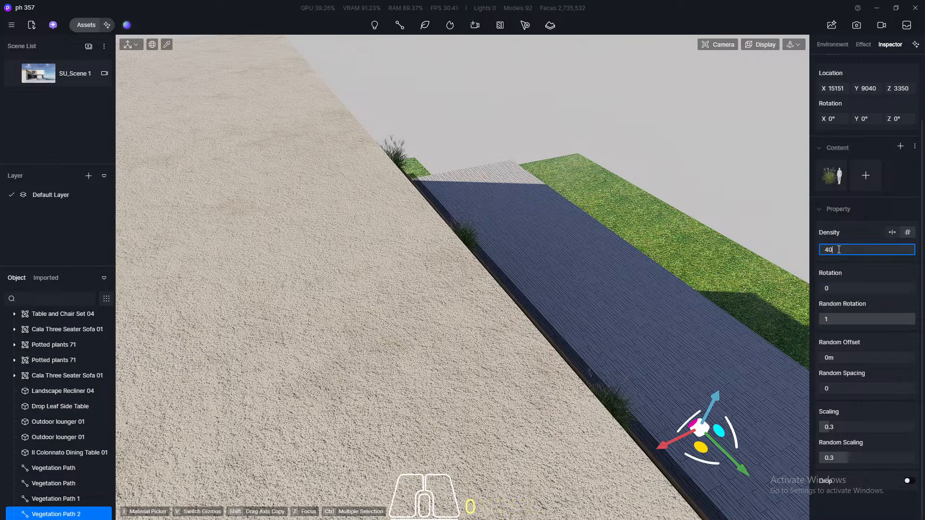
{"action": "key", "text": "Return"}
{"action": "scroll", "coordinate": [136, 234], "scroll_direction": "down", "scroll_amount": 5}
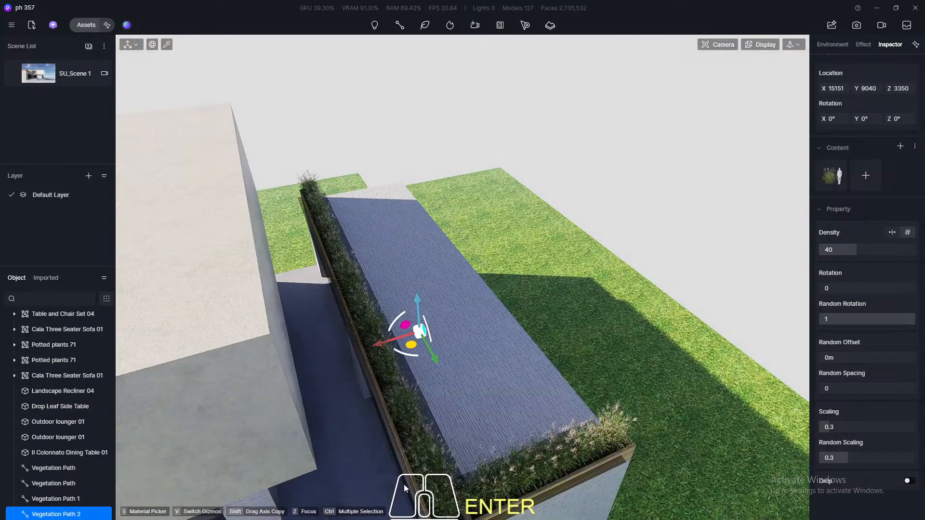
{"action": "scroll", "coordinate": [404, 487], "scroll_direction": "up", "scroll_amount": 3}
{"action": "middle_click_drag", "start_coordinate": [404, 488], "coordinate": [410, 397]}
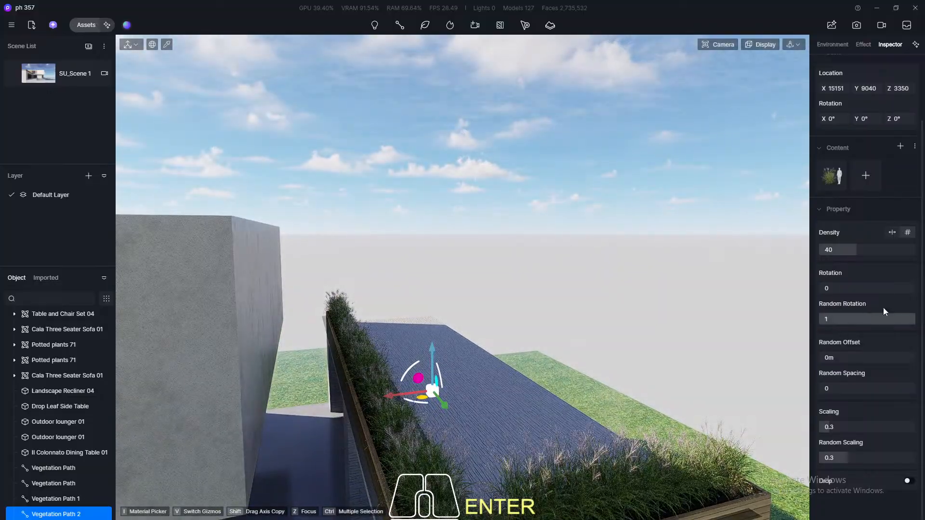
{"action": "left_click", "coordinate": [854, 253]}
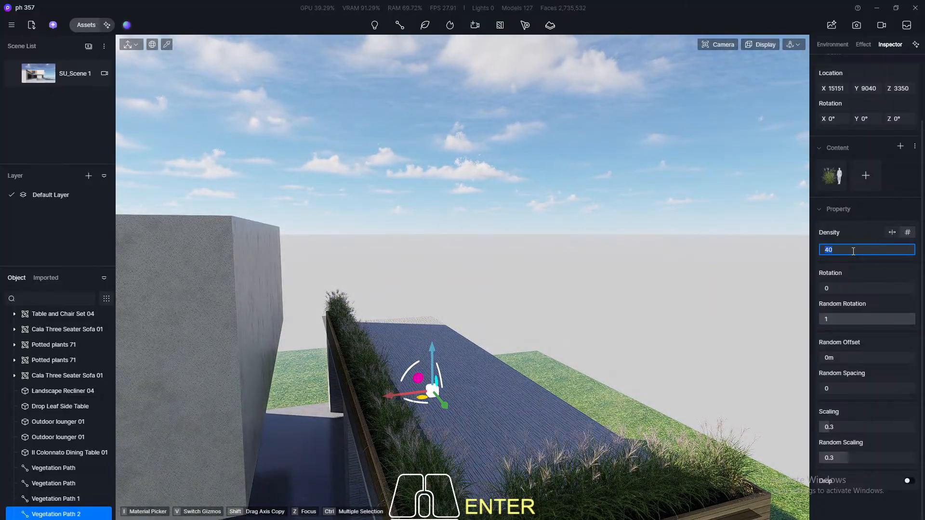
{"action": "type", "text": "30"}
{"action": "key", "text": "Return"}
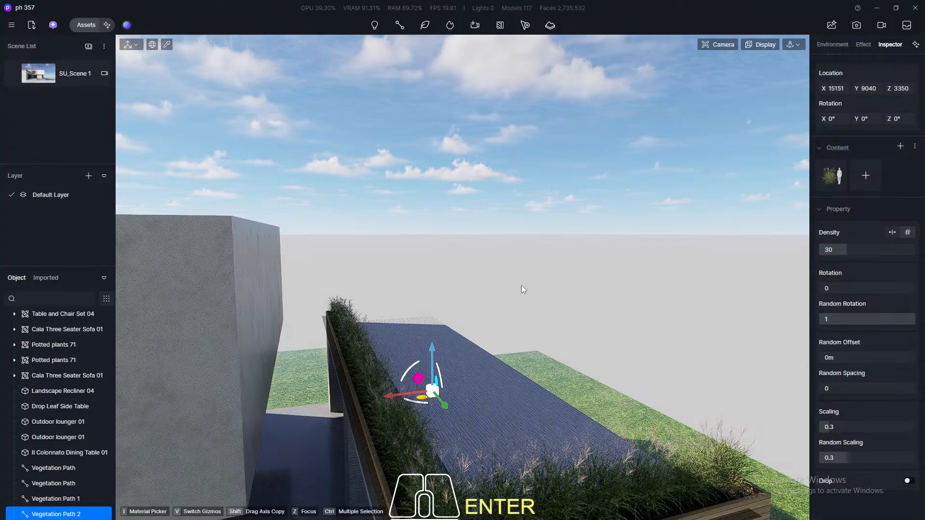
{"action": "scroll", "coordinate": [490, 270], "scroll_direction": "down", "scroll_amount": 3}
{"action": "middle_click_drag", "start_coordinate": [502, 352], "coordinate": [510, 351]}
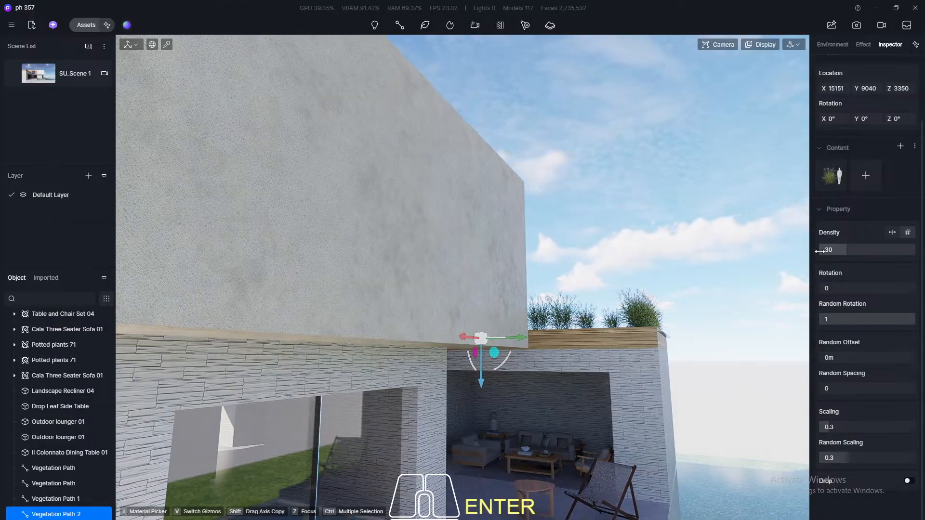
Raise the L-shaped path's density through 35 and 45 to 60 and return to the SU_Scene 1 view
{"action": "key", "text": "Return"}
{"action": "left_click", "coordinate": [867, 250]}
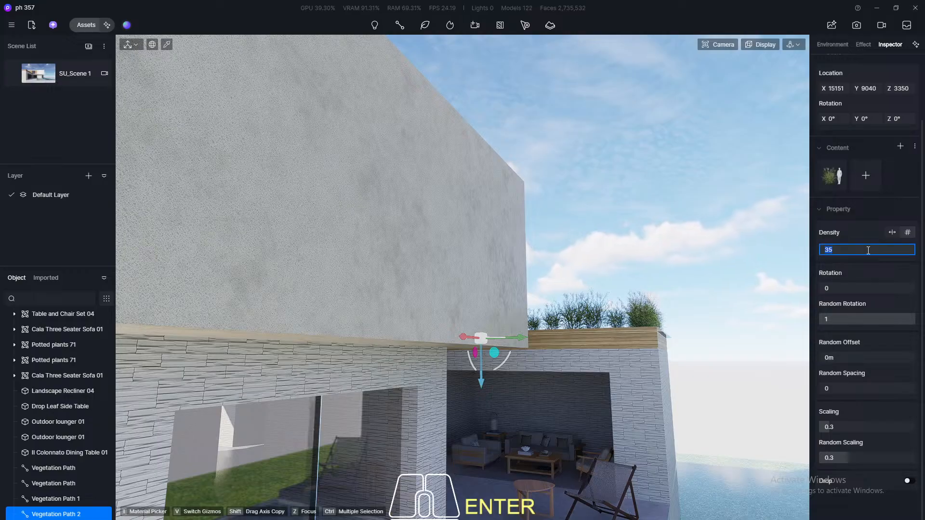
{"action": "key", "text": "Return"}
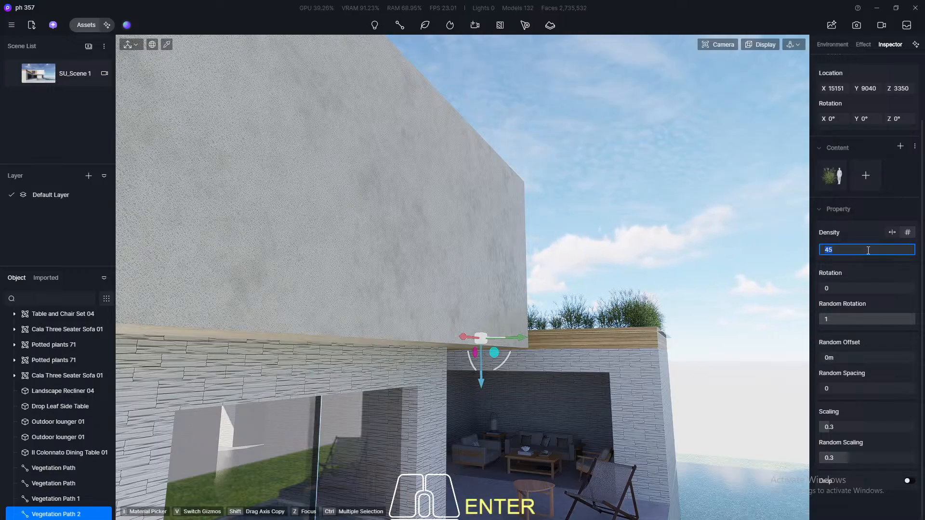
{"action": "type", "text": "60"}
{"action": "key", "text": "Return"}
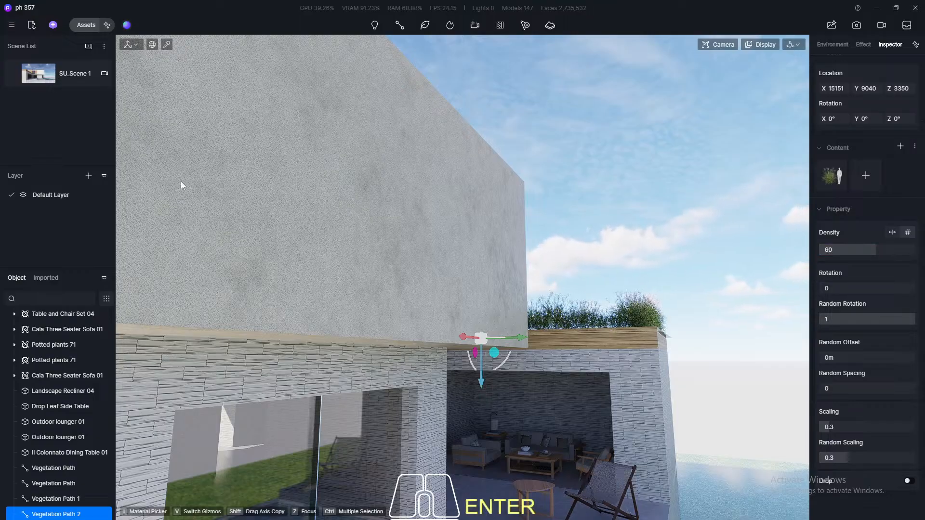
{"action": "left_click", "coordinate": [41, 78]}
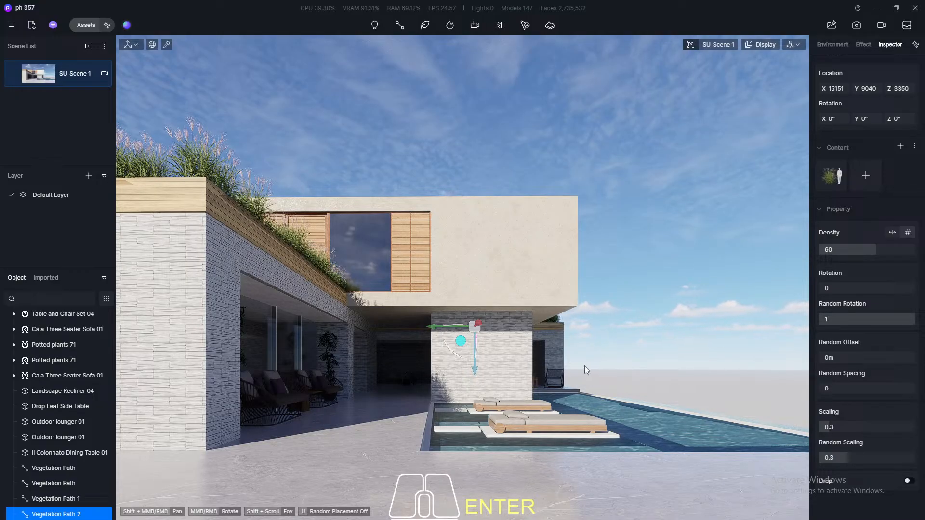
Switch to perspective view with the whole house and lawn visible from above
{"action": "middle_click_drag", "start_coordinate": [571, 367], "coordinate": [597, 223]}
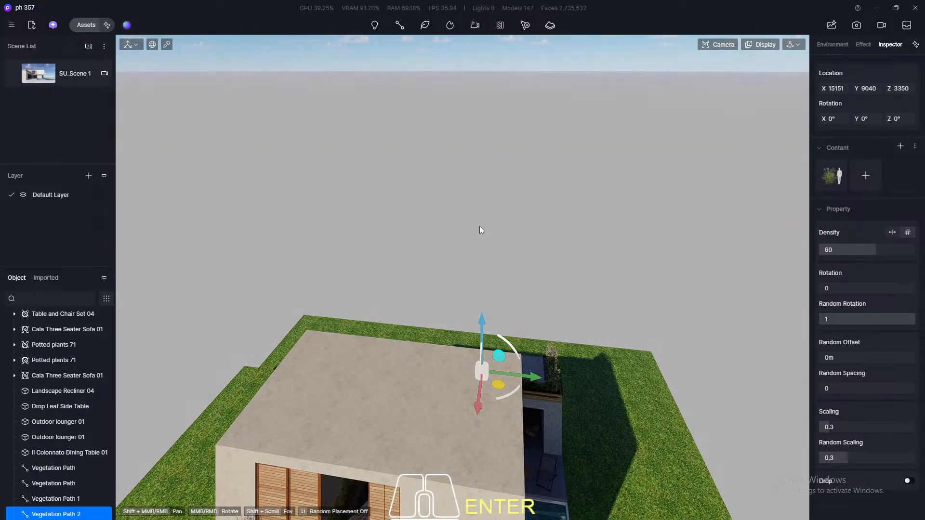
{"action": "scroll", "coordinate": [414, 213], "scroll_direction": "down", "scroll_amount": 10}
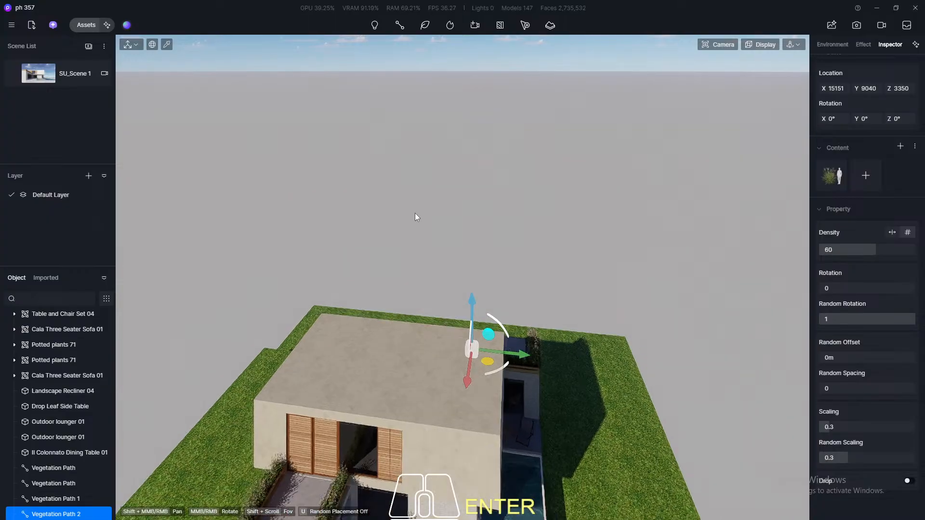
{"action": "middle_click_drag", "start_coordinate": [392, 264], "coordinate": [327, 229]}
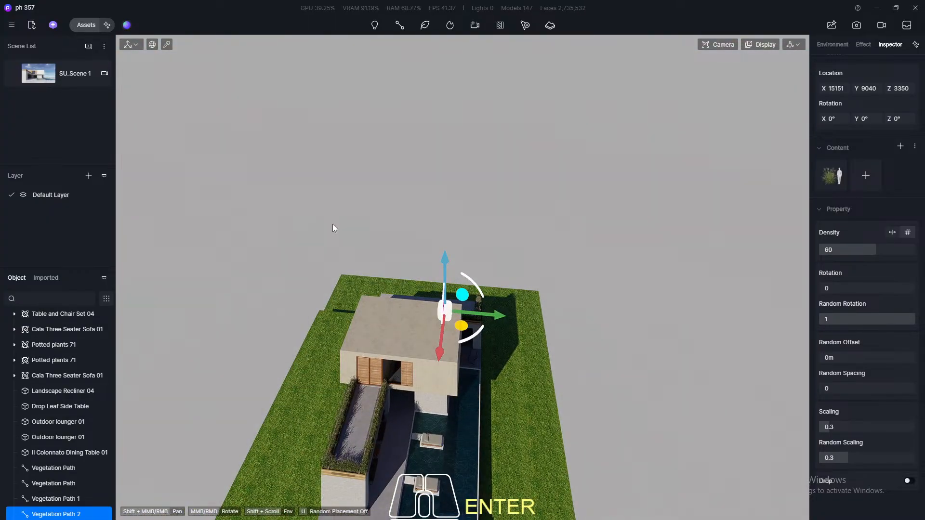
{"action": "key", "text": "F8"}
{"action": "scroll", "coordinate": [311, 201], "scroll_direction": "down", "scroll_amount": 2}
{"action": "middle_click_drag", "start_coordinate": [311, 201], "coordinate": [355, 132]}
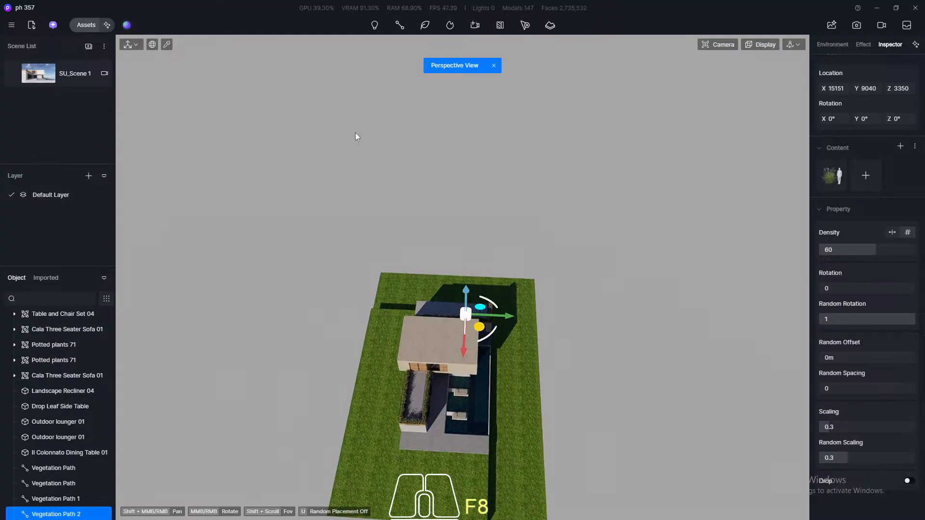
{"action": "left_click", "coordinate": [82, 25]}
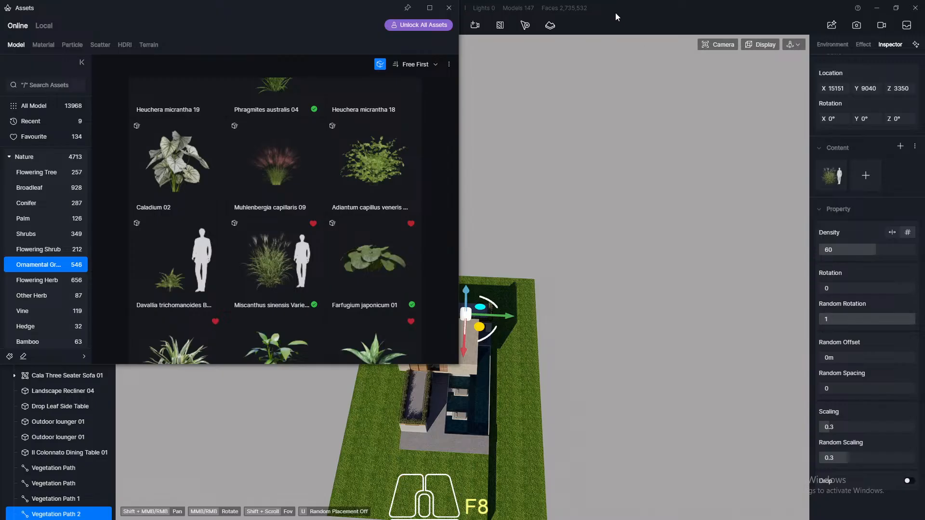
{"action": "left_click", "coordinate": [448, 8]}
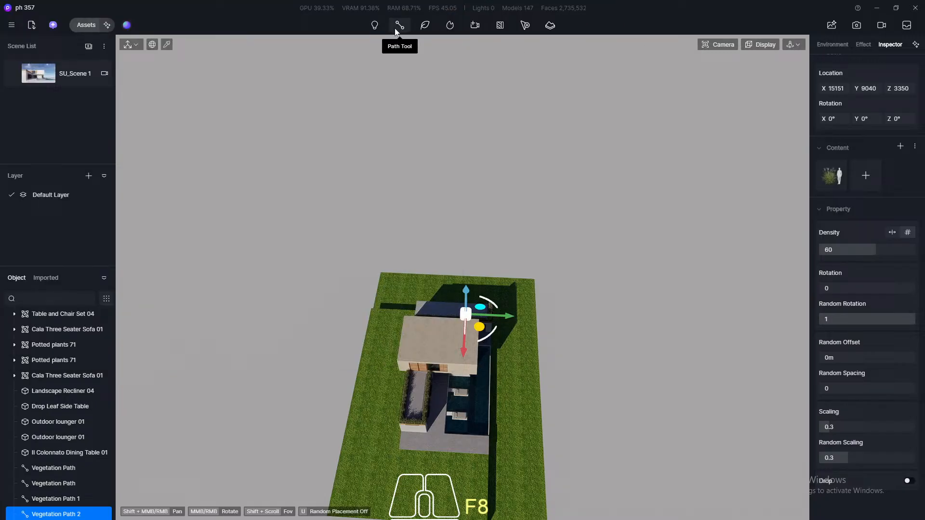
Start a new linear vegetation path at the lawn's pool-side rear corner and place points along the rear edge
{"action": "left_click", "coordinate": [425, 25]}
{"action": "left_click", "coordinate": [423, 86]}
{"action": "scroll", "coordinate": [555, 182], "scroll_direction": "down", "scroll_amount": 5}
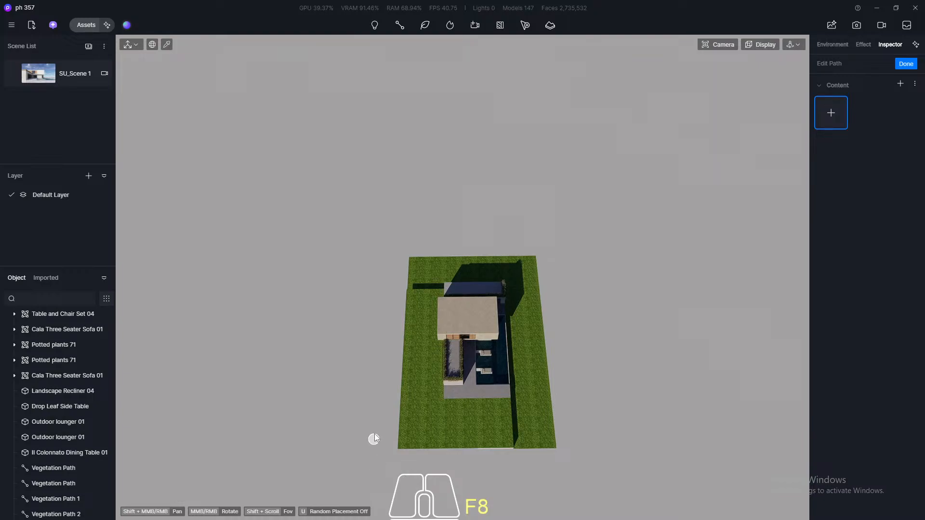
{"action": "scroll", "coordinate": [403, 435], "scroll_direction": "up", "scroll_amount": 3}
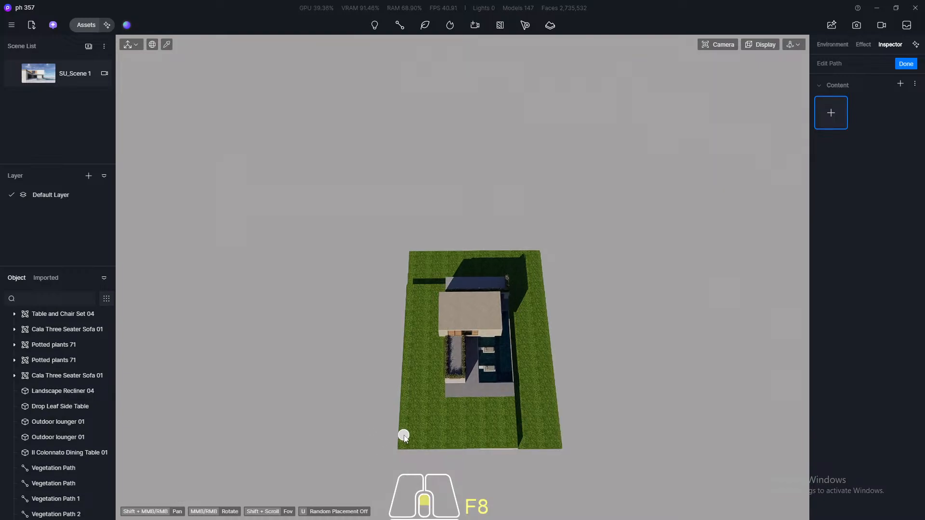
{"action": "middle_click_drag", "start_coordinate": [434, 186], "coordinate": [394, 283]}
{"action": "scroll", "coordinate": [513, 352], "scroll_direction": "up", "scroll_amount": 5}
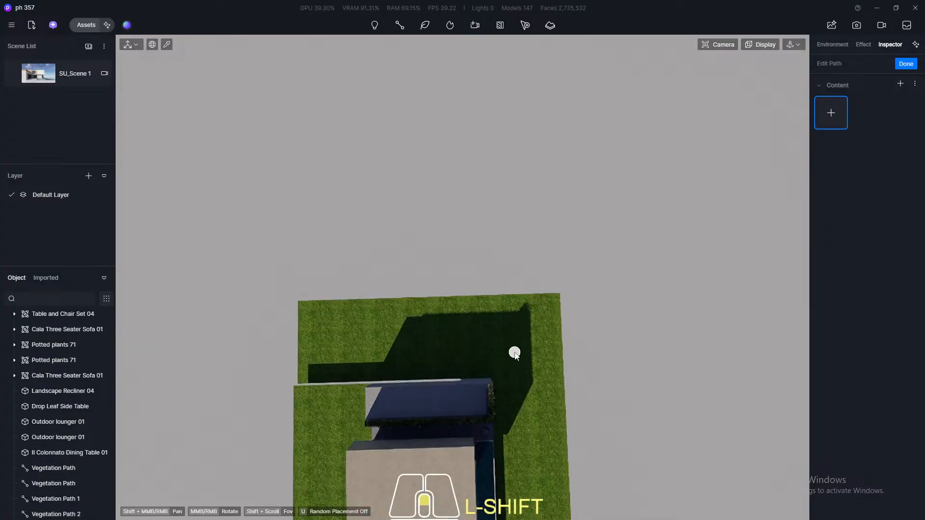
{"action": "middle_click_drag", "start_coordinate": [514, 352], "coordinate": [623, 284]}
{"action": "scroll", "coordinate": [622, 284], "scroll_direction": "down", "scroll_amount": 2}
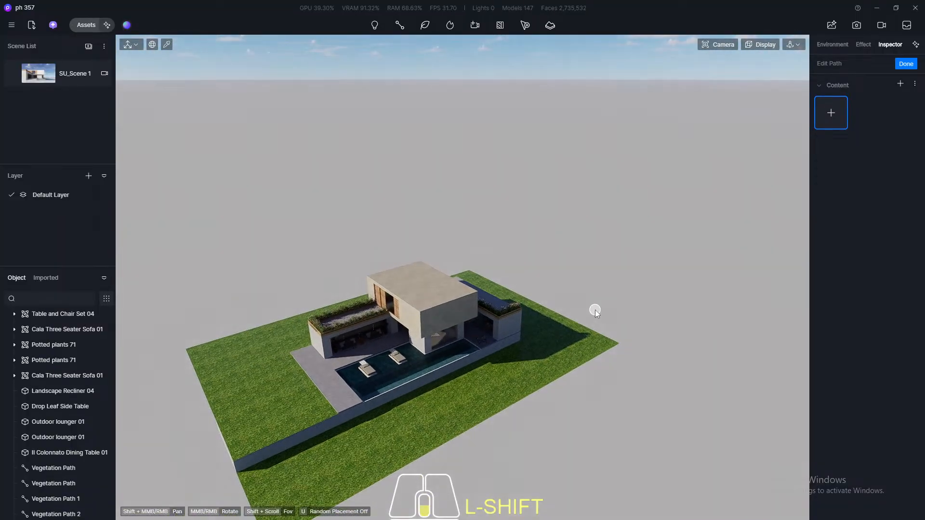
{"action": "middle_click_drag", "start_coordinate": [445, 433], "coordinate": [568, 396]}
{"action": "left_click", "coordinate": [618, 342]}
{"action": "scroll", "coordinate": [563, 341], "scroll_direction": "up", "scroll_amount": 2}
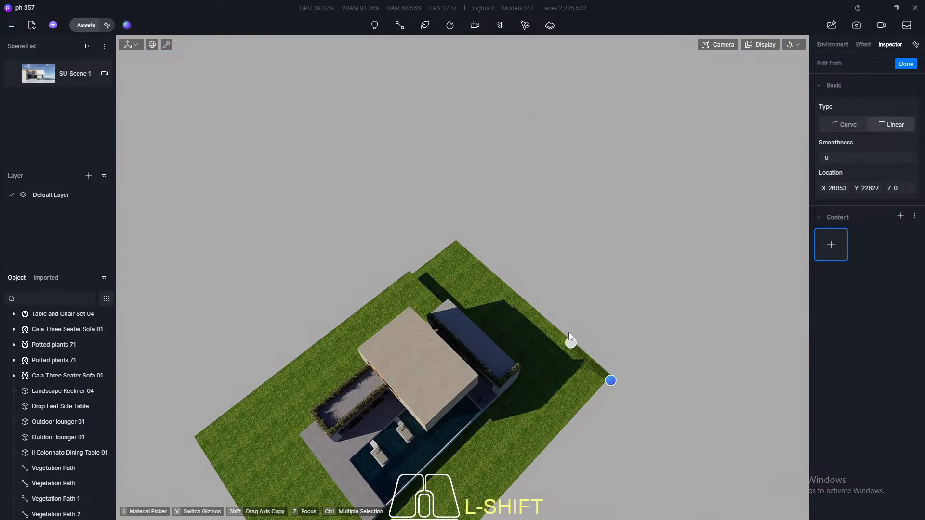
{"action": "left_click", "coordinate": [558, 338]}
{"action": "left_click", "coordinate": [516, 282]}
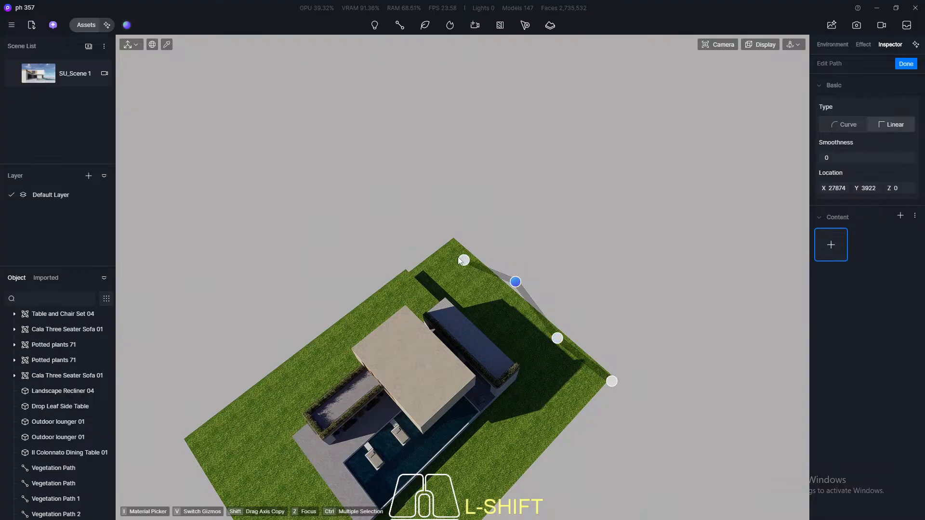
Continue the vegetation path along the lawn's long side opposite the pool and around its front corner
{"action": "left_click", "coordinate": [402, 279]}
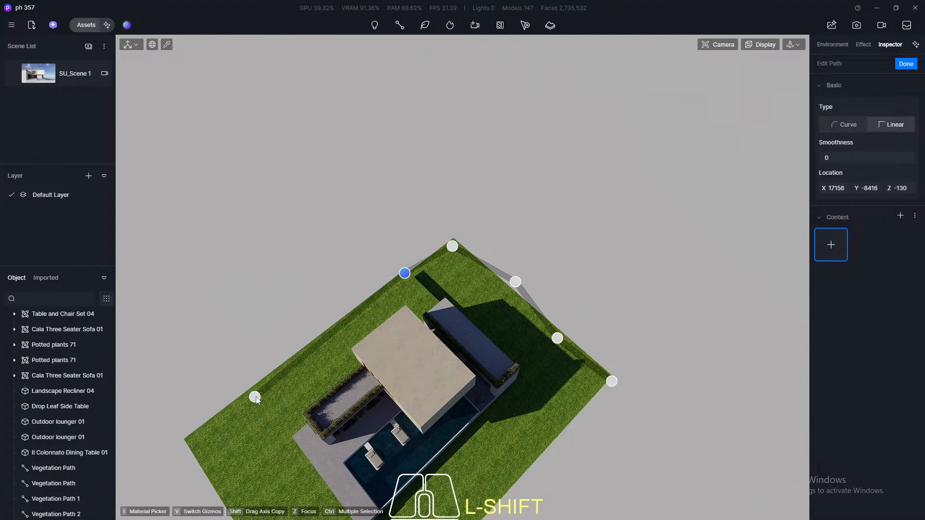
{"action": "left_click", "coordinate": [304, 366]}
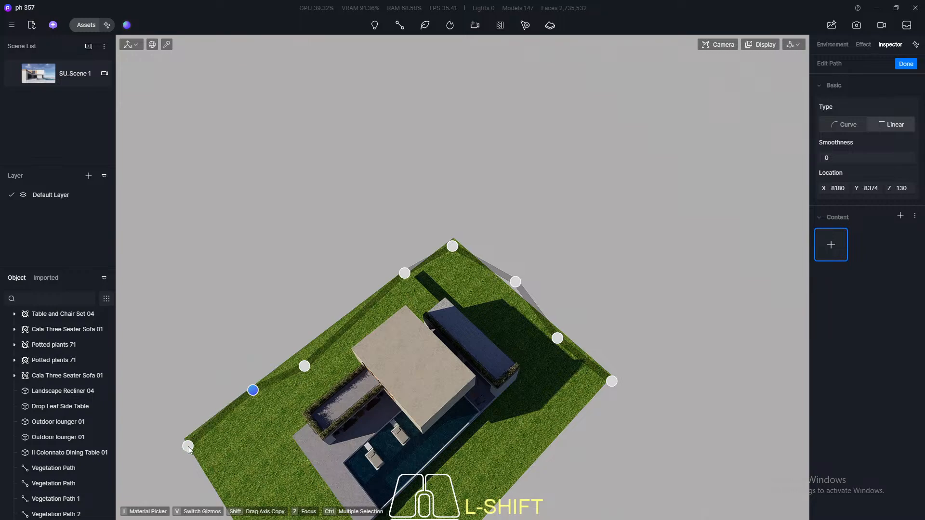
{"action": "left_click", "coordinate": [188, 446], "text": "shift"}
{"action": "scroll", "coordinate": [318, 193], "scroll_direction": "down", "scroll_amount": 1, "text": "shift"}
{"action": "left_click", "coordinate": [237, 465], "text": "shift"}
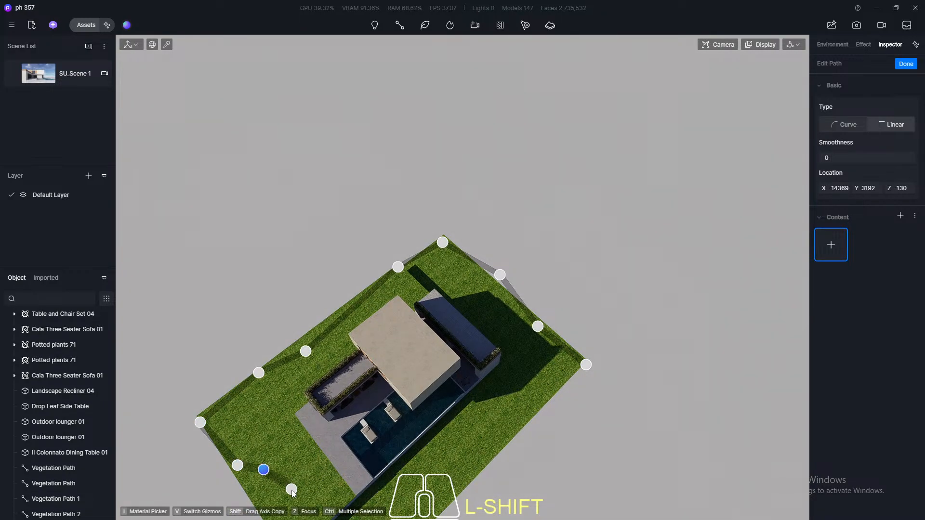
Extend the vegetation path across the front lawn, down past the retaining wall and onto the ground outside the plot
{"action": "middle_click_drag", "start_coordinate": [299, 465], "coordinate": [304, 312], "text": "shift"}
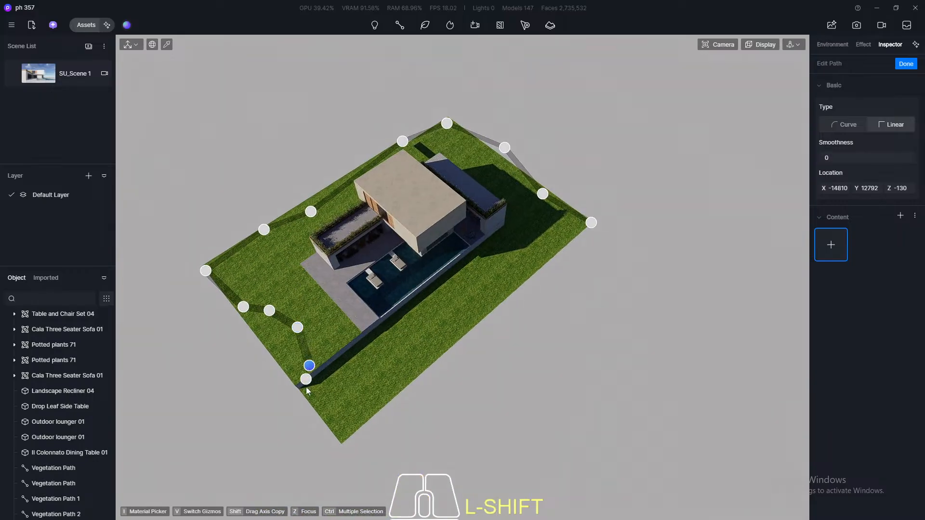
{"action": "middle_click_drag", "start_coordinate": [309, 397], "coordinate": [311, 426], "text": "shift"}
{"action": "left_click", "coordinate": [313, 422], "text": "shift"}
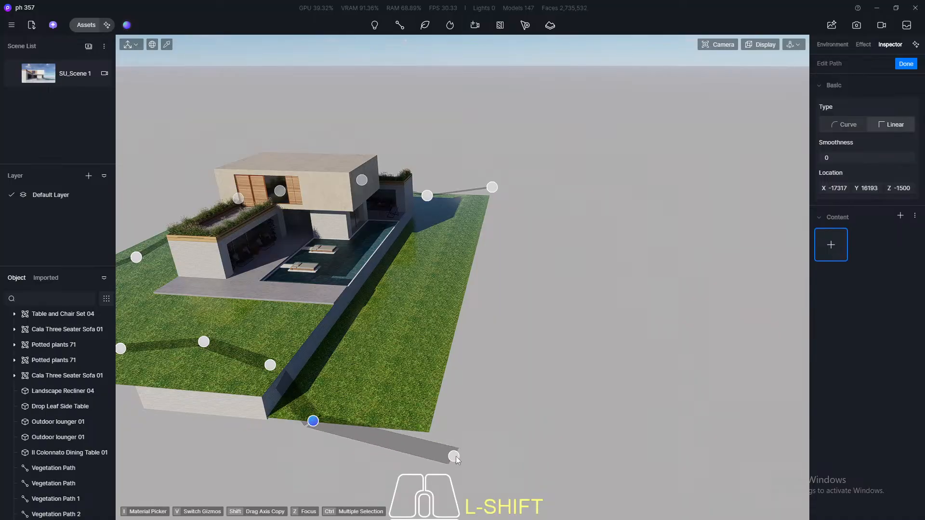
{"action": "left_click", "coordinate": [481, 466], "text": "shift"}
{"action": "middle_click_drag", "start_coordinate": [481, 466], "coordinate": [533, 469], "text": "shift"}
{"action": "left_click", "coordinate": [540, 477], "text": "shift"}
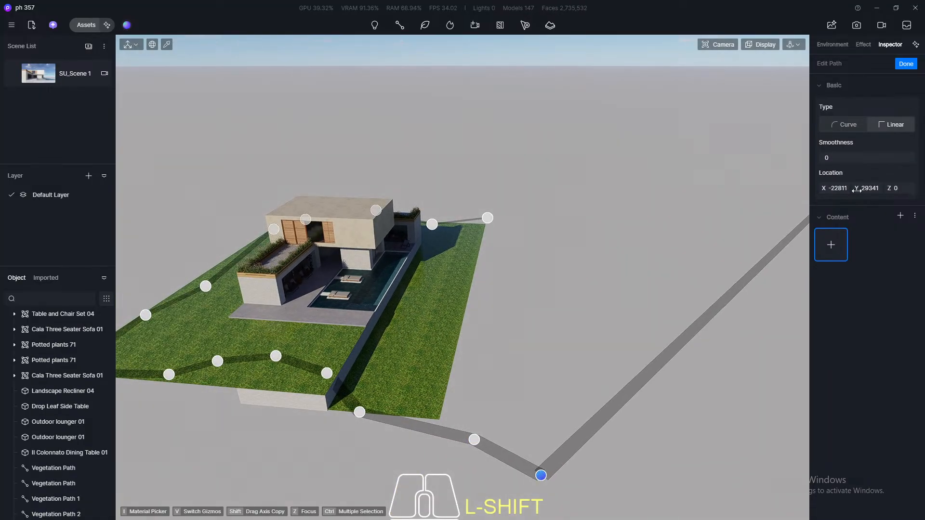
Open the model library for the path's content and filter the favourites to high-definition models, without the Dynamic Only filter
{"action": "left_click", "coordinate": [831, 245]}
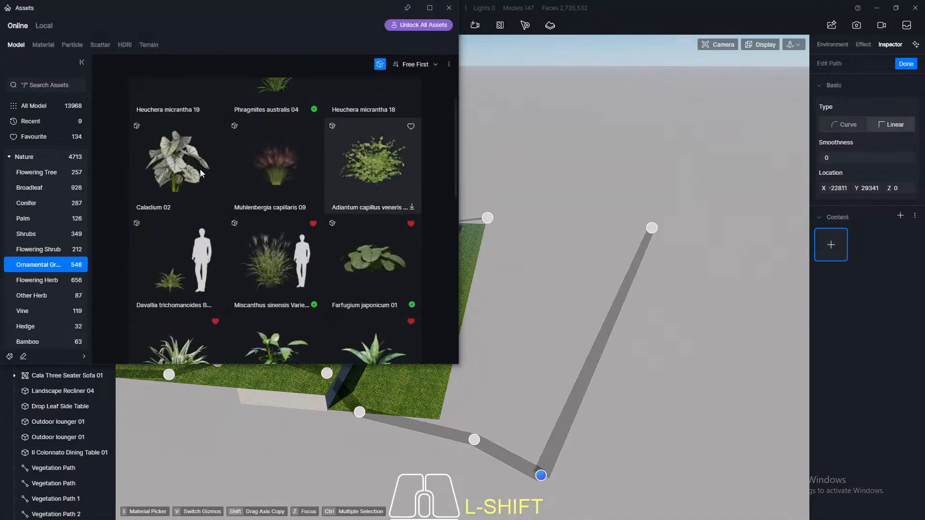
{"action": "left_click", "coordinate": [42, 137]}
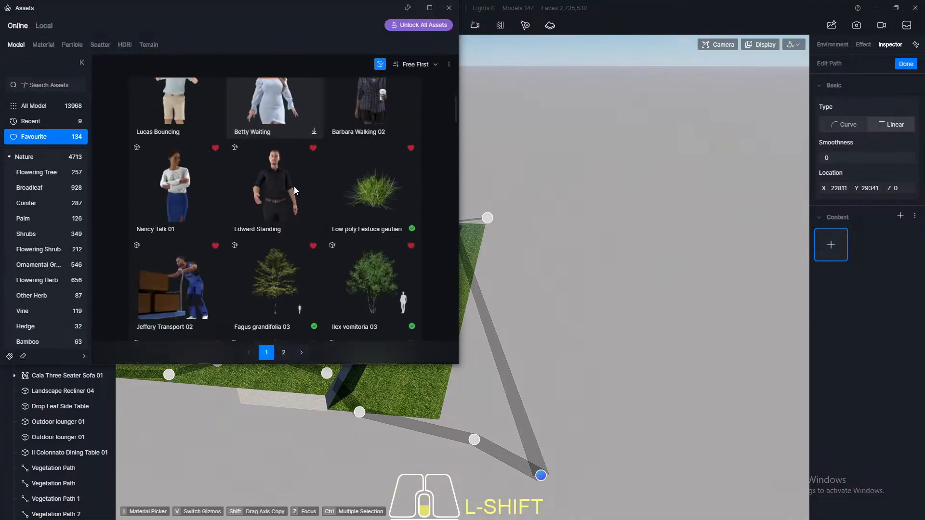
{"action": "scroll", "coordinate": [294, 186], "scroll_direction": "down", "scroll_amount": 4}
{"action": "scroll", "coordinate": [294, 191], "scroll_direction": "down", "scroll_amount": 5}
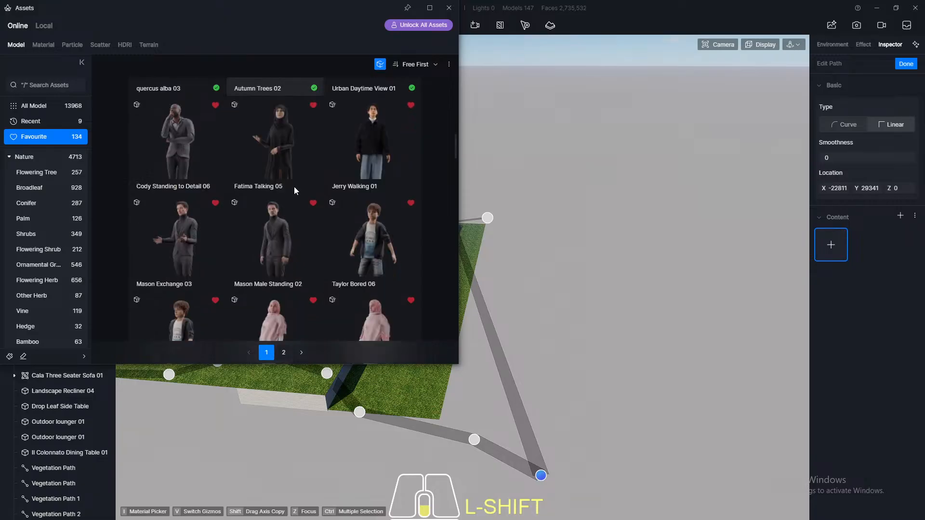
{"action": "left_click", "coordinate": [380, 64]}
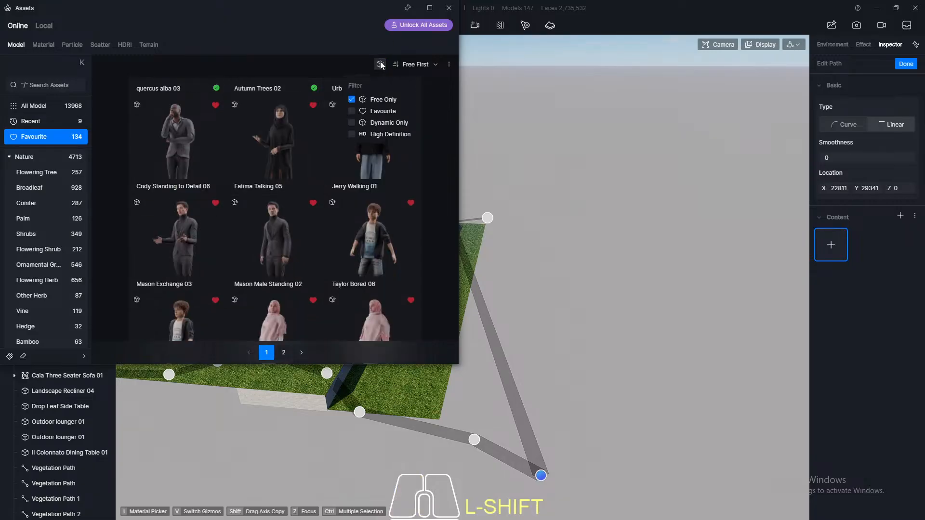
{"action": "left_click", "coordinate": [351, 122]}
{"action": "left_click", "coordinate": [362, 126]}
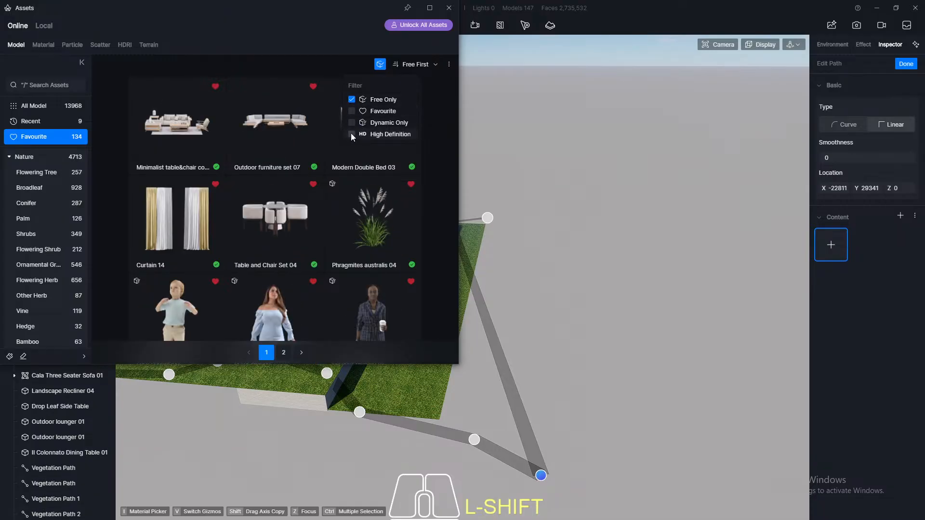
{"action": "scroll", "coordinate": [249, 221], "scroll_direction": "down", "scroll_amount": 1}
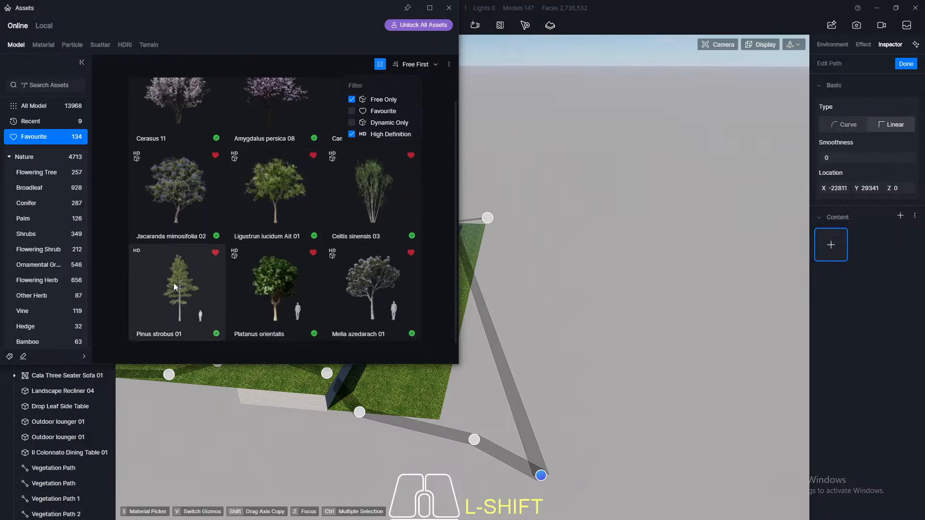
Assign the Pinus strobus 01 tree to the vegetation path and finish editing the path
{"action": "left_click", "coordinate": [173, 282]}
{"action": "left_click", "coordinate": [449, 8]}
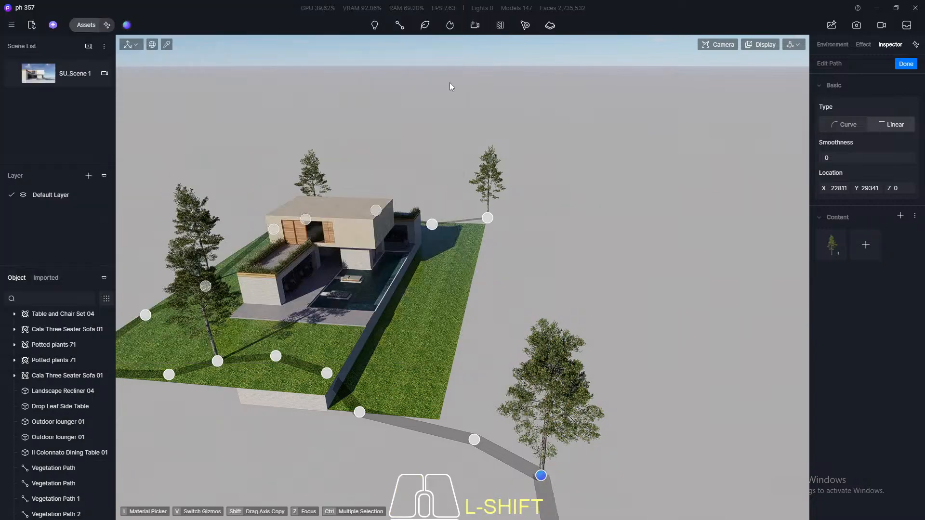
{"action": "left_click", "coordinate": [906, 64]}
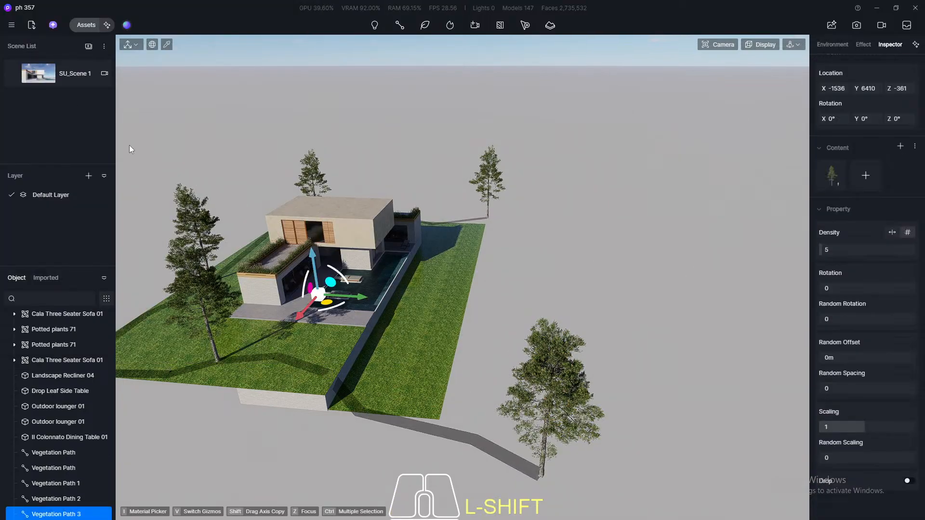
Check the pine trees' placement around the house from the SU_Scene 1 view and from above the site
{"action": "left_click", "coordinate": [60, 81]}
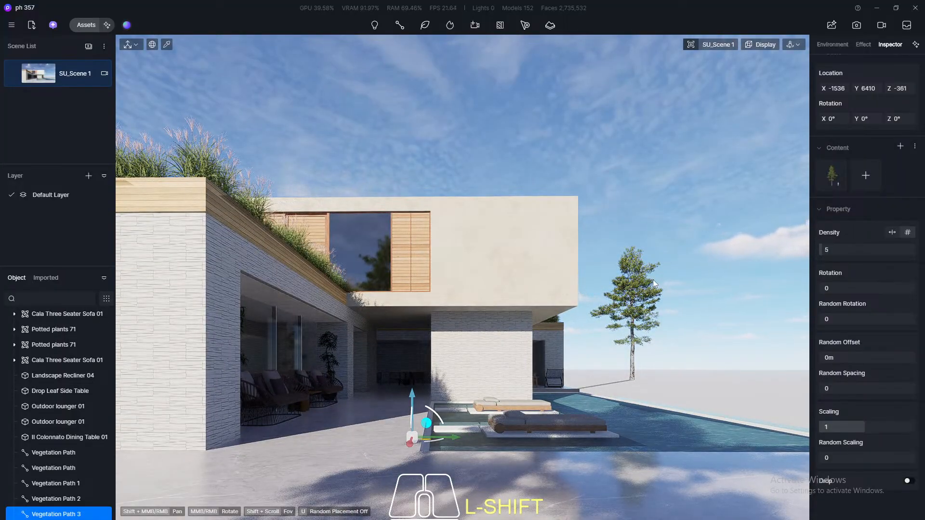
{"action": "middle_click_drag", "start_coordinate": [626, 334], "coordinate": [569, 313], "text": "shift"}
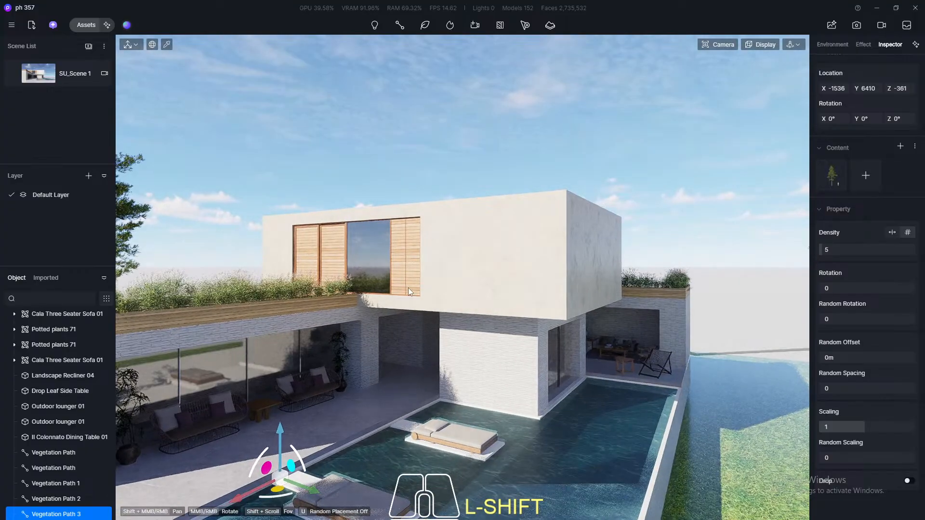
{"action": "scroll", "coordinate": [656, 263], "scroll_direction": "down", "scroll_amount": 6}
{"action": "middle_click_drag", "start_coordinate": [659, 263], "coordinate": [591, 332]}
{"action": "scroll", "coordinate": [554, 337], "scroll_direction": "down", "scroll_amount": 6}
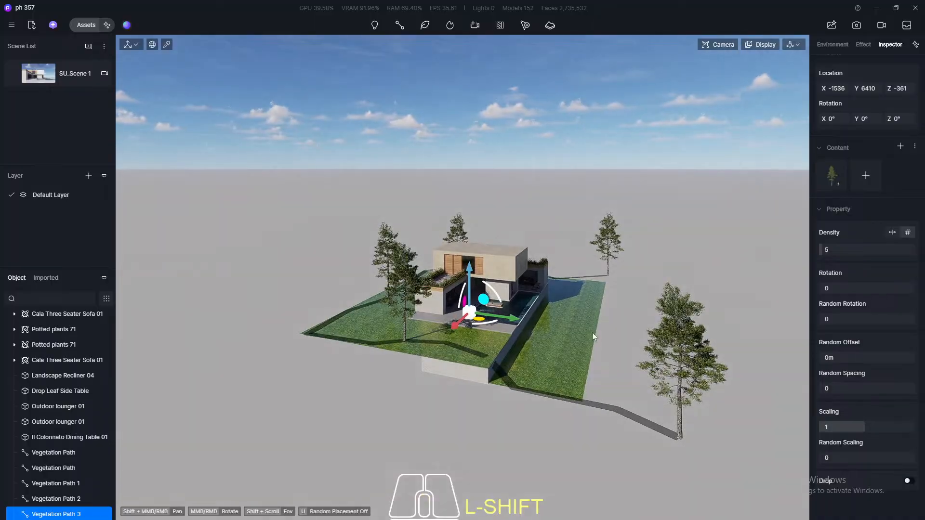
{"action": "left_click", "coordinate": [662, 434]}
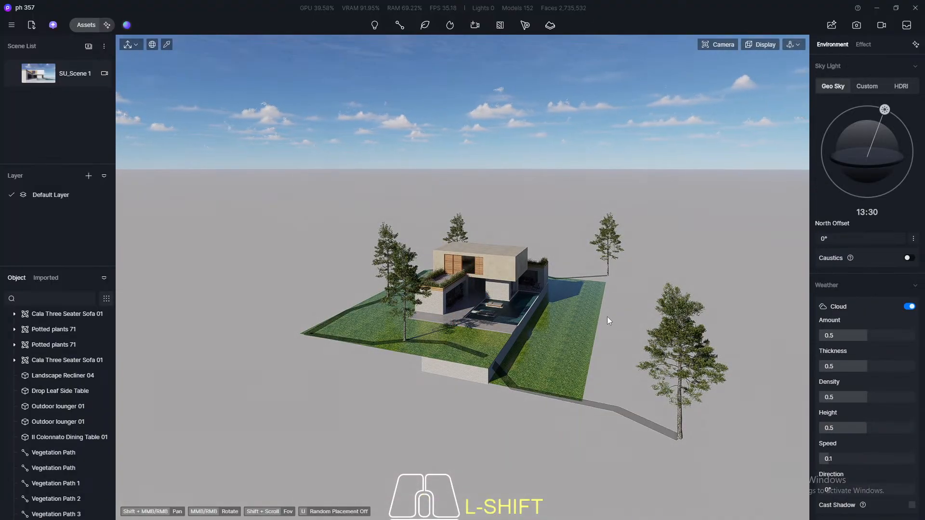
{"action": "middle_click_drag", "start_coordinate": [607, 316], "coordinate": [588, 296]}
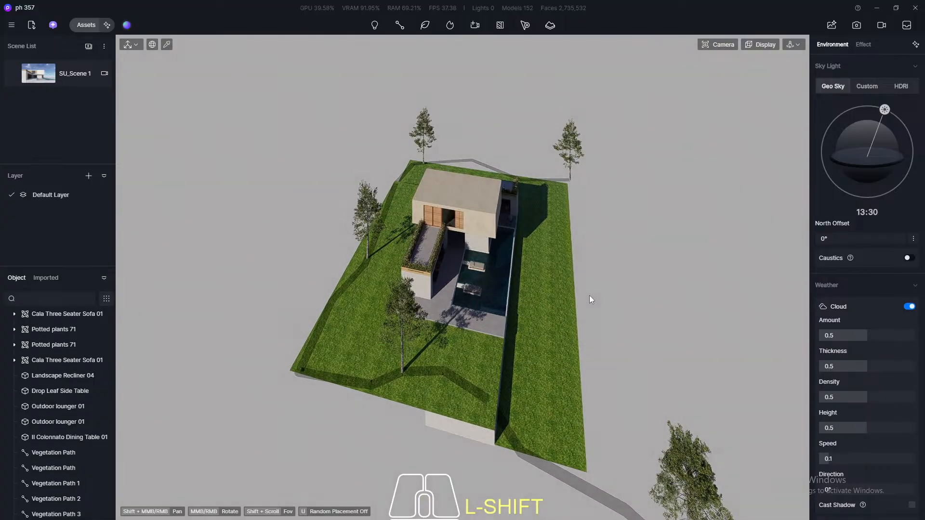
{"action": "scroll", "coordinate": [322, 307], "scroll_direction": "down", "scroll_amount": 2}
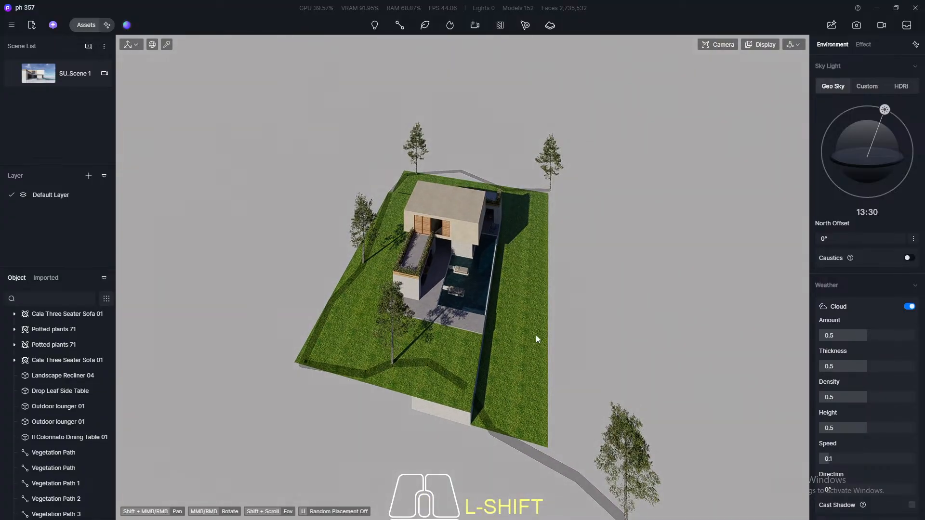
{"action": "middle_click_drag", "start_coordinate": [536, 336], "coordinate": [548, 341]}
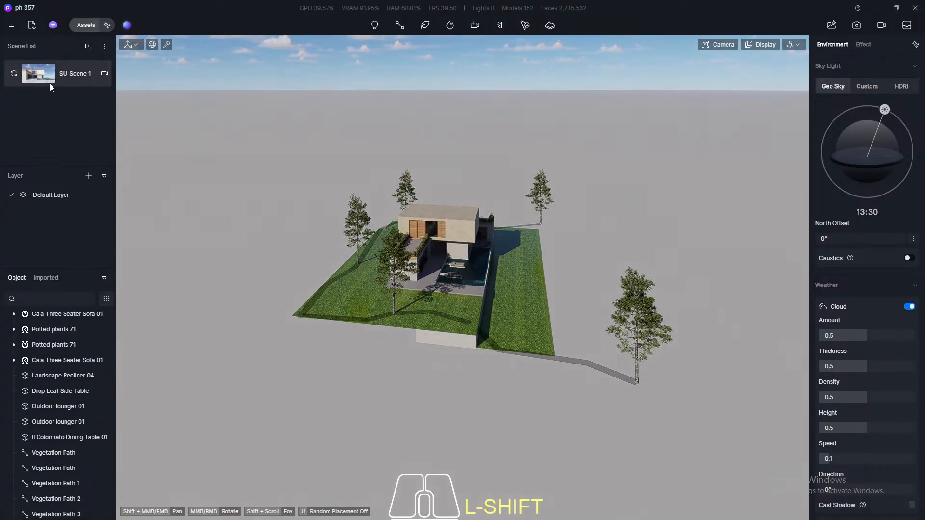
{"action": "left_click", "coordinate": [45, 72]}
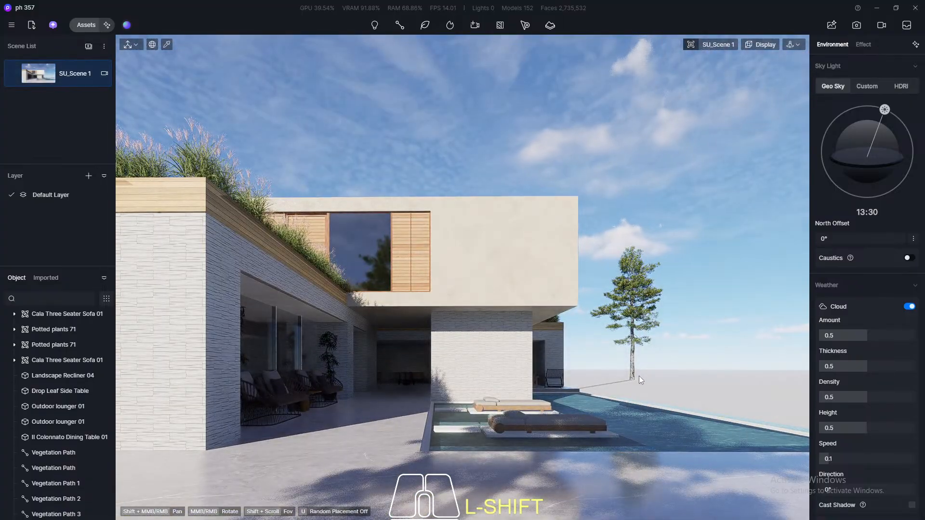
{"action": "middle_click_drag", "start_coordinate": [639, 190], "coordinate": [519, 192], "text": "shift"}
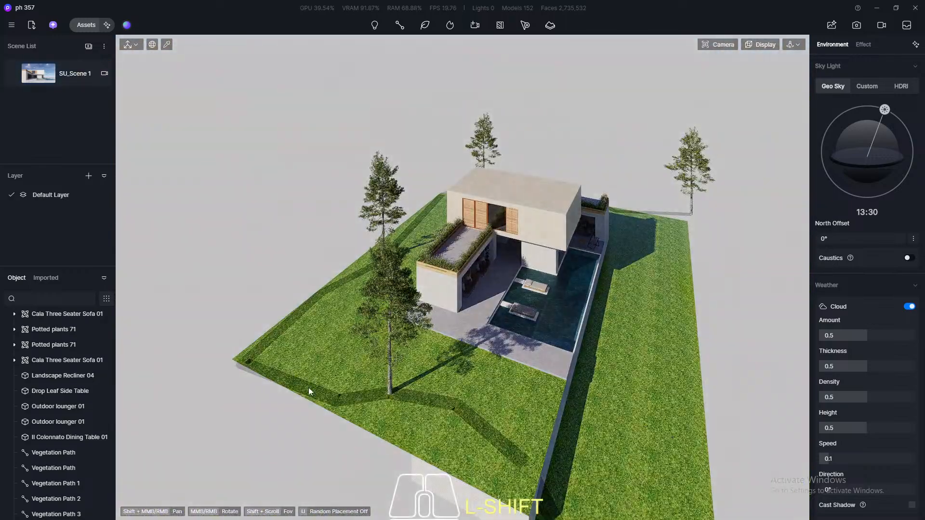
Reopen the pine path for editing and shift its end point at the lawn's pool-side rear corner slightly
{"action": "left_click", "coordinate": [370, 397]}
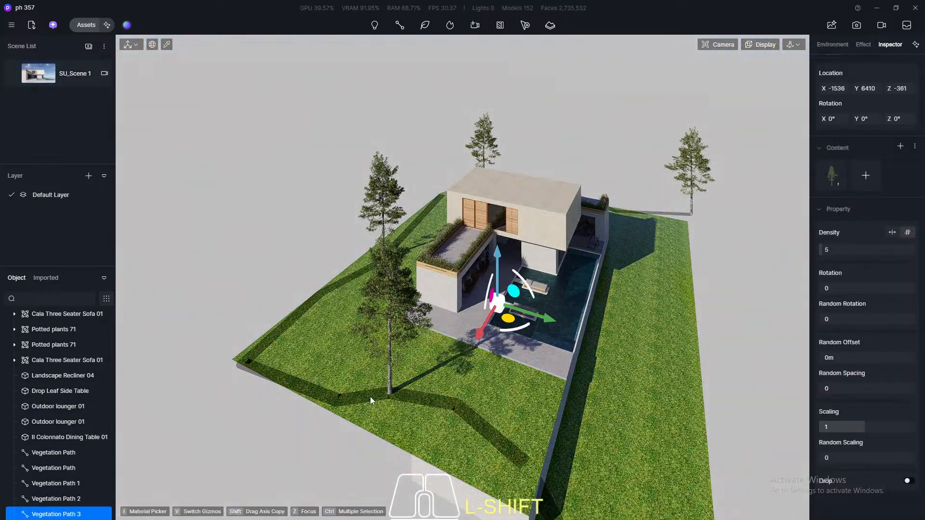
{"action": "key", "text": "F8"}
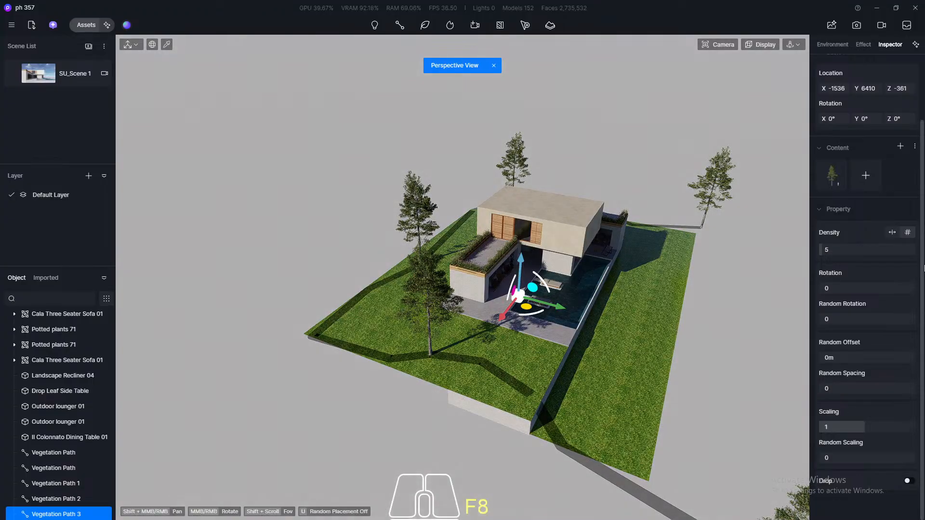
{"action": "left_click_drag", "start_coordinate": [924, 268], "coordinate": [924, 202]}
{"action": "left_click", "coordinate": [858, 101]}
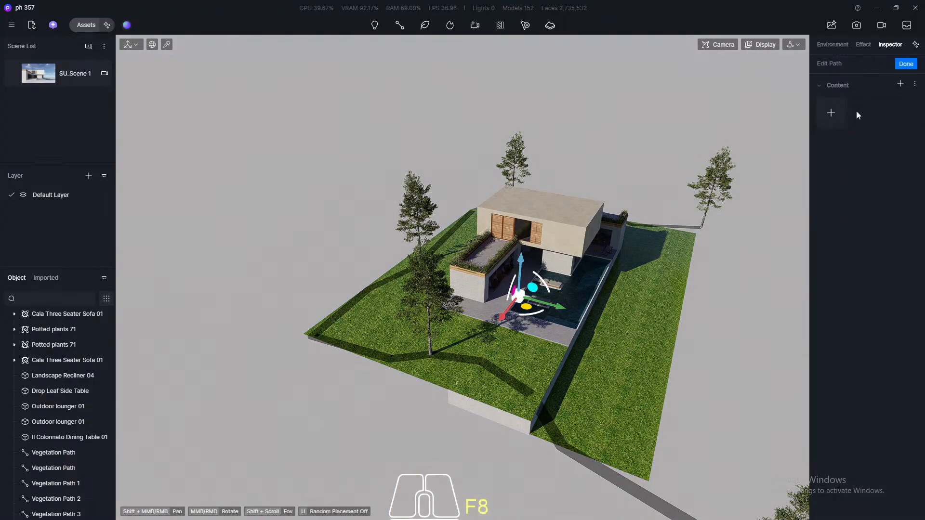
{"action": "left_click_drag", "start_coordinate": [670, 235], "coordinate": [670, 247]}
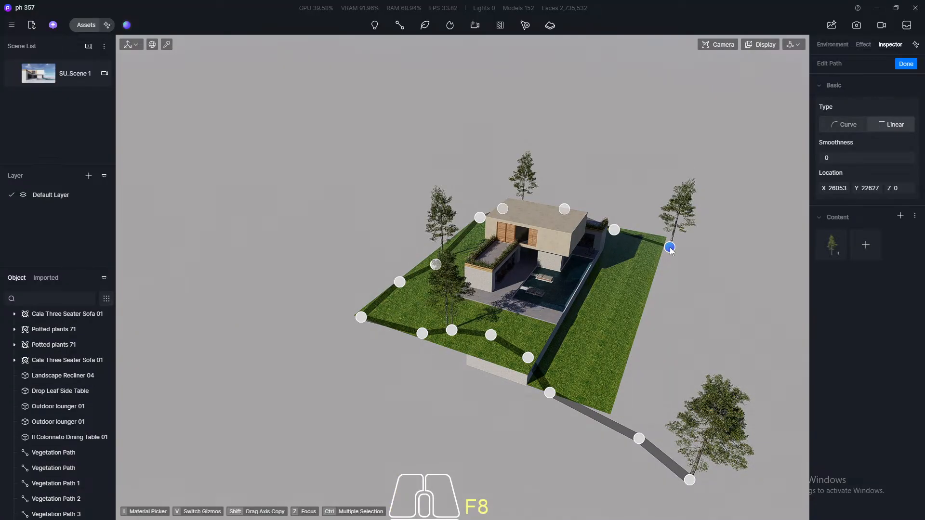
{"action": "right_click", "coordinate": [670, 247]}
{"action": "left_click", "coordinate": [668, 242]}
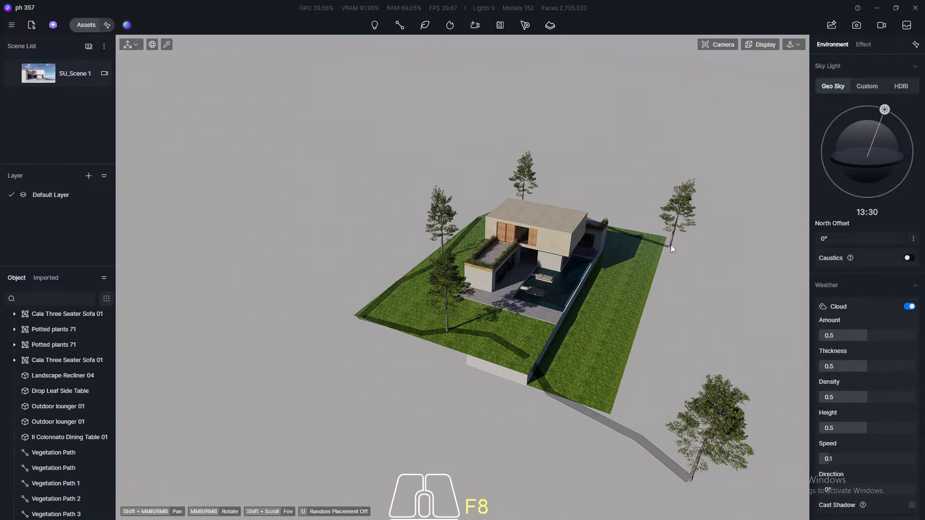
Examine the pine at the lawn's pool-side rear corner up close
{"action": "left_click", "coordinate": [671, 245]}
{"action": "middle_click_drag", "start_coordinate": [670, 245], "coordinate": [681, 237]}
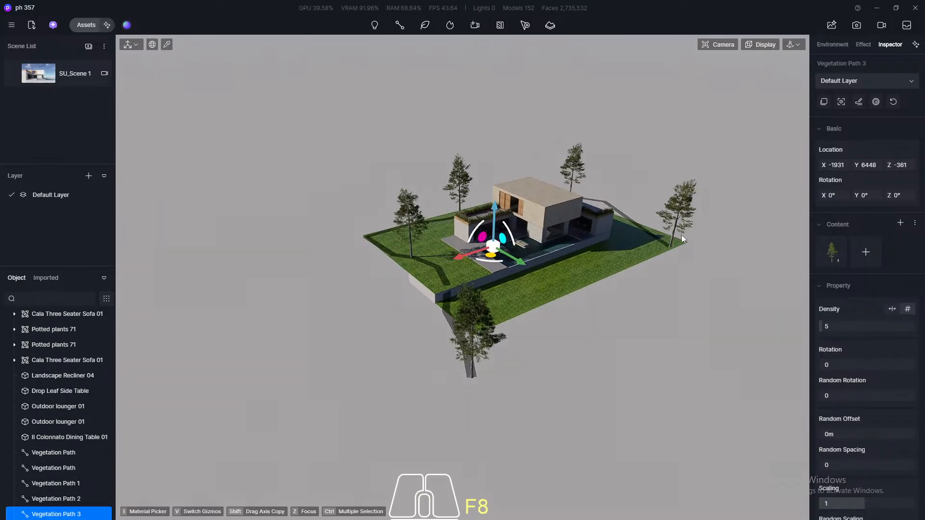
{"action": "scroll", "coordinate": [680, 225], "scroll_direction": "up", "scroll_amount": 8}
{"action": "middle_click_drag", "start_coordinate": [649, 305], "coordinate": [639, 278]}
{"action": "left_click", "coordinate": [635, 264]}
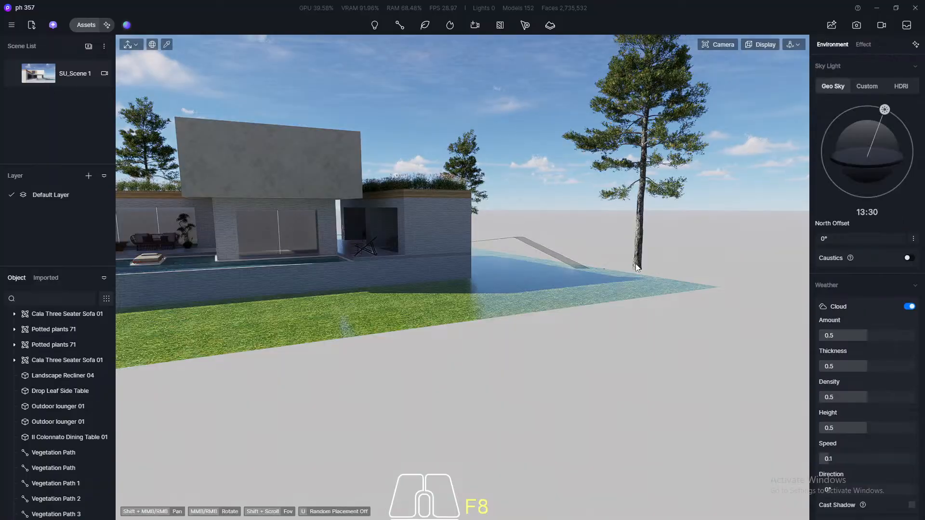
{"action": "left_click", "coordinate": [637, 265]}
Delete the pine vegetation path, Vegetation Path 3, from the scene
{"action": "middle_click_drag", "start_coordinate": [583, 229], "coordinate": [663, 231]}
{"action": "scroll", "coordinate": [653, 229], "scroll_direction": "down", "scroll_amount": 6}
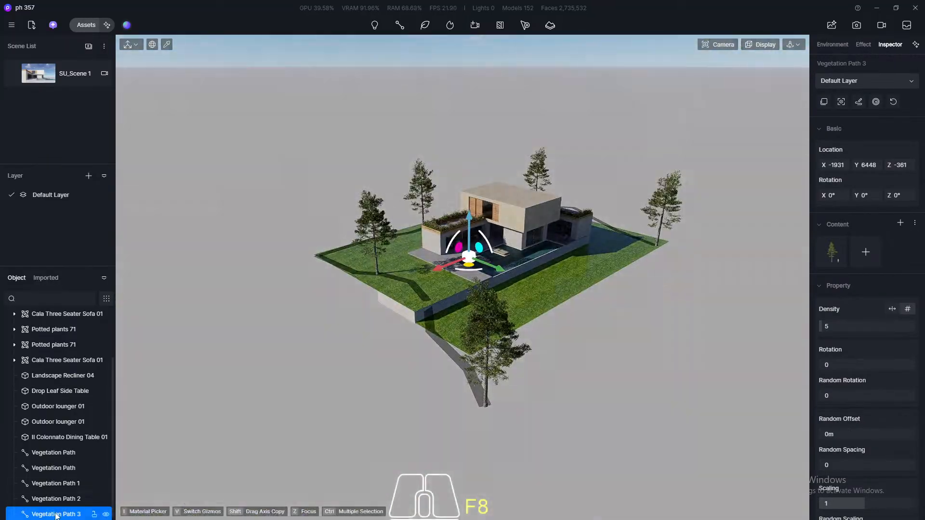
{"action": "left_click", "coordinate": [55, 515]}
{"action": "key", "text": "Delete"}
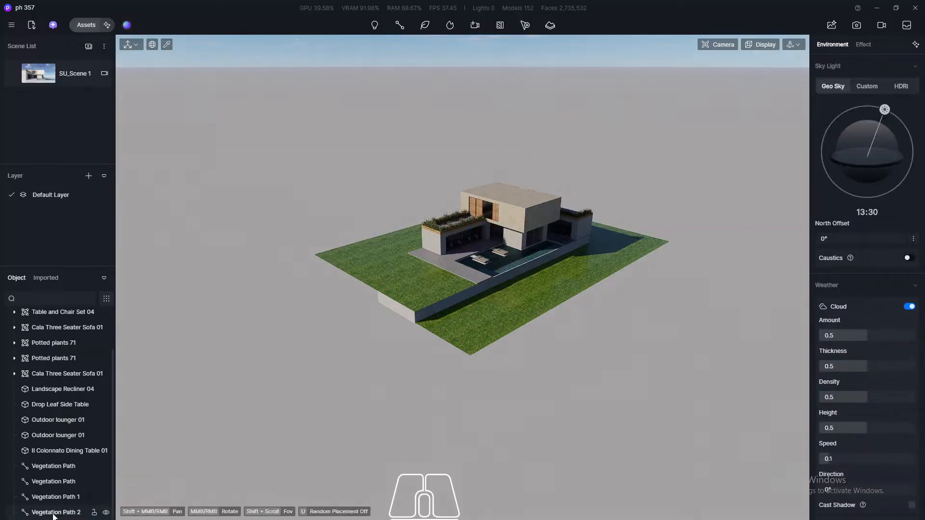
Start a new linear vegetation path and place points along the lawn's long side opposite the pool, seen from above
{"action": "middle_click_drag", "start_coordinate": [407, 238], "coordinate": [435, 269]}
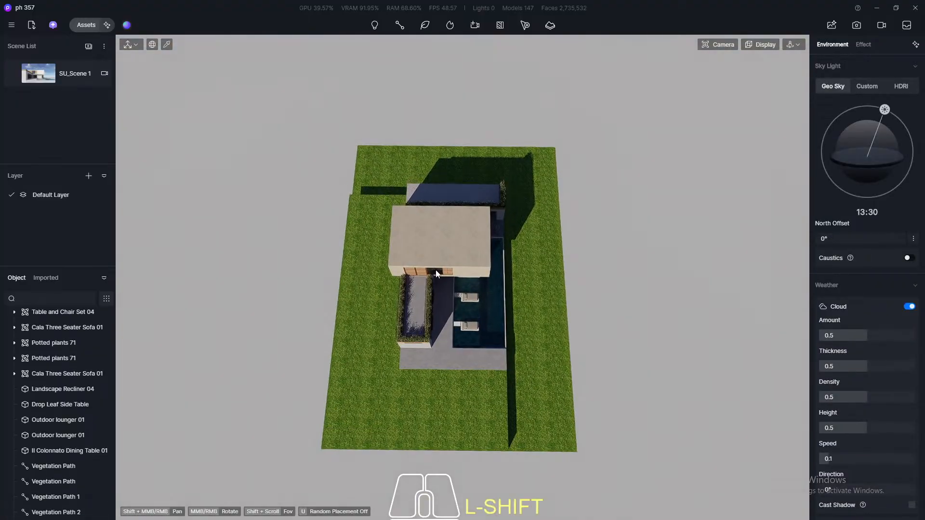
{"action": "left_click", "coordinate": [425, 26]}
{"action": "left_click", "coordinate": [430, 91]}
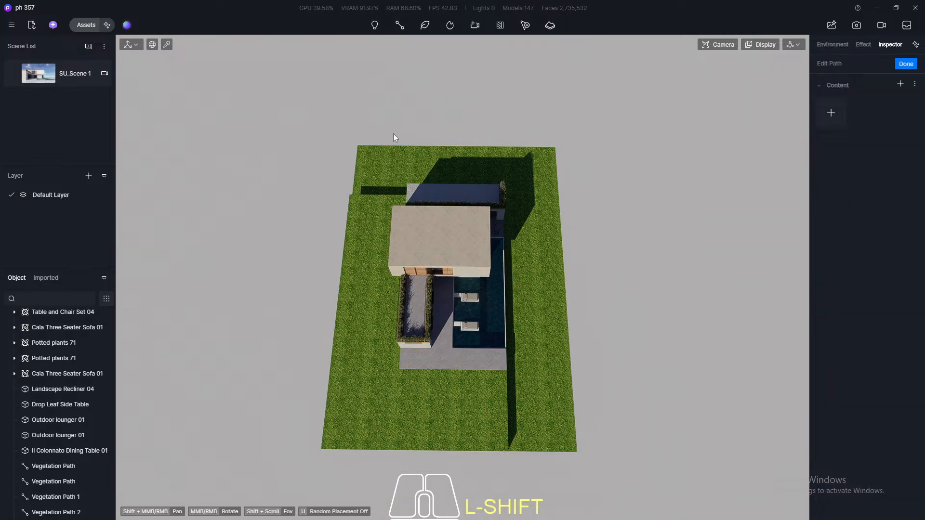
{"action": "middle_click_drag", "start_coordinate": [347, 208], "coordinate": [324, 193]}
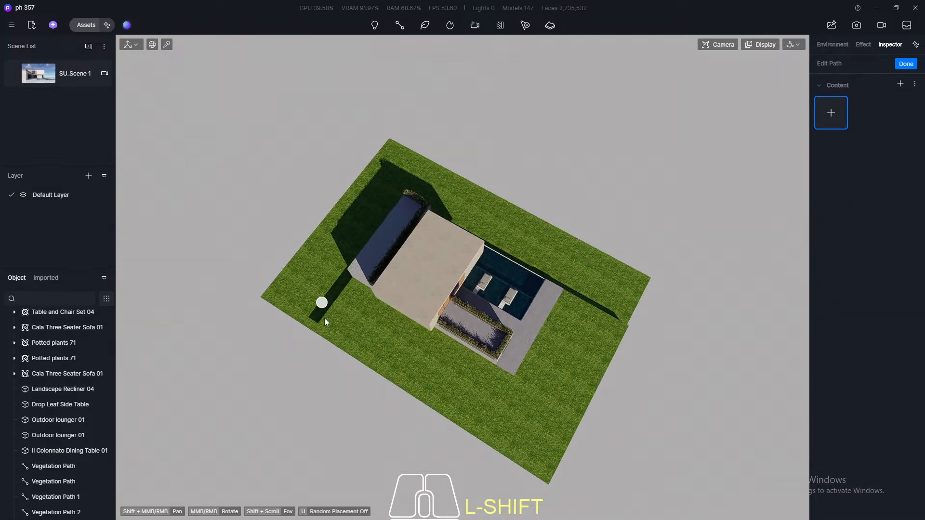
{"action": "left_click", "coordinate": [325, 331]}
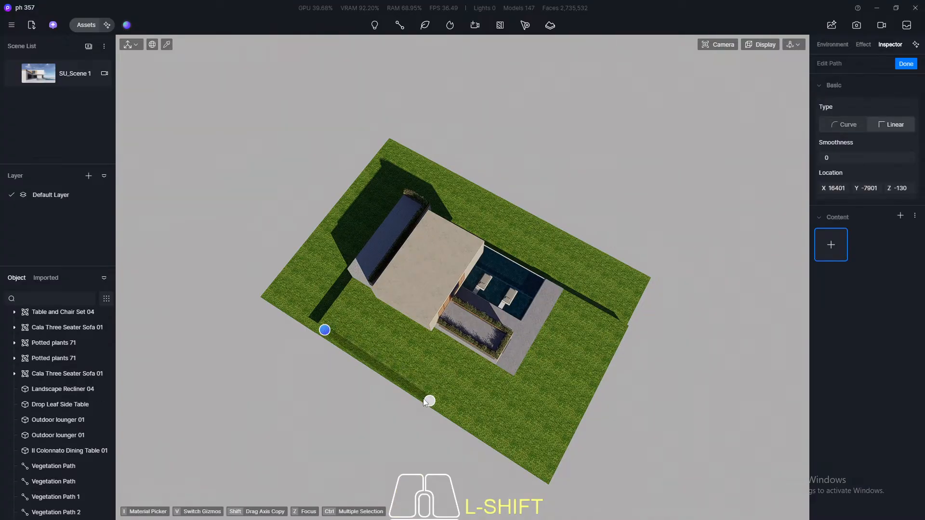
{"action": "left_click", "coordinate": [401, 381]}
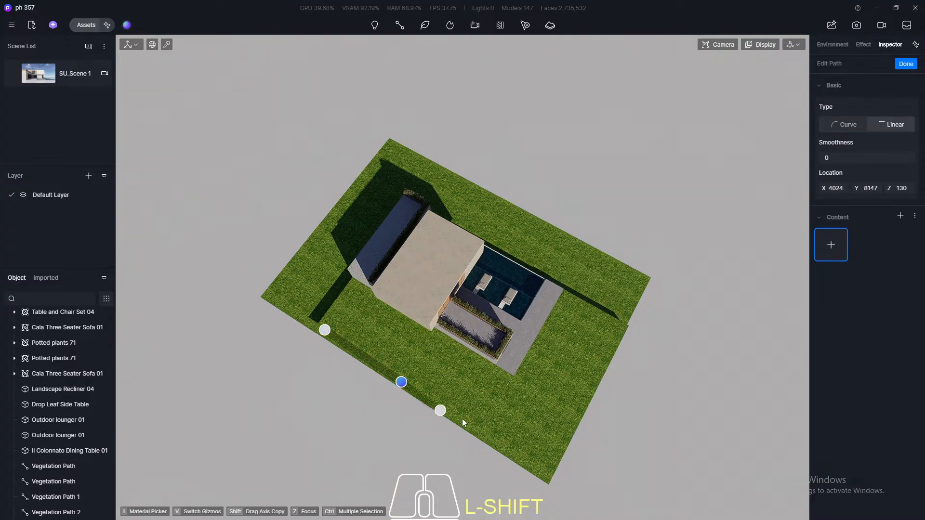
{"action": "left_click", "coordinate": [483, 431]}
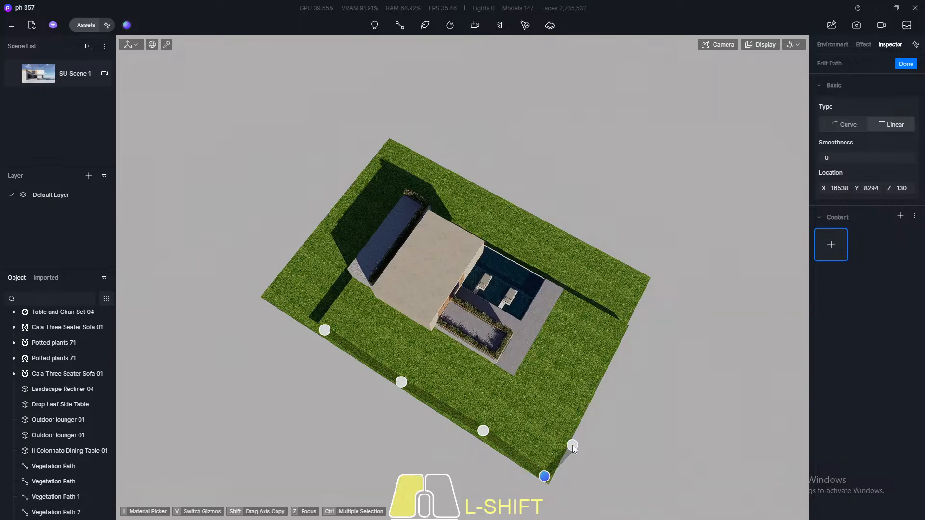
Continue the path around the front corner, across the front lawn to the retaining wall, and finish it
{"action": "left_click", "coordinate": [573, 445]}
{"action": "left_click", "coordinate": [572, 375]}
{"action": "left_click", "coordinate": [605, 360]}
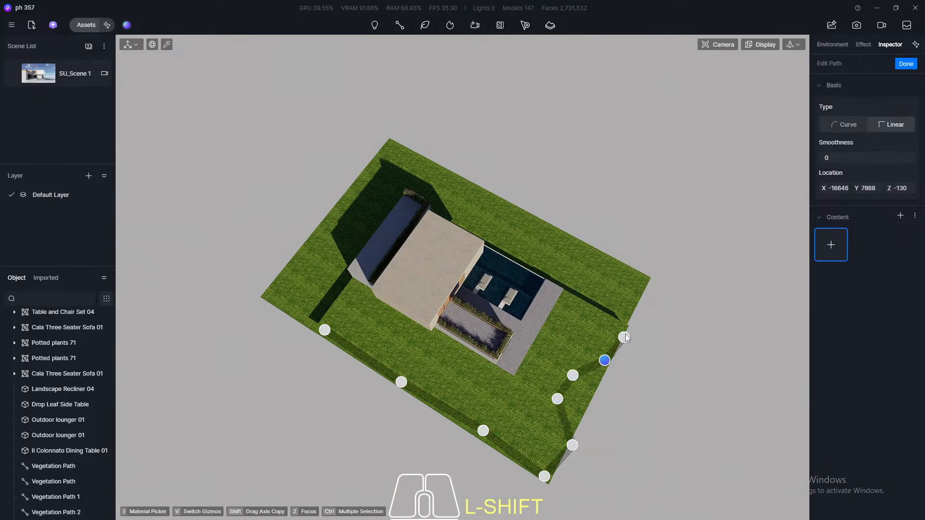
{"action": "left_click", "coordinate": [625, 327]}
{"action": "left_click", "coordinate": [905, 63]}
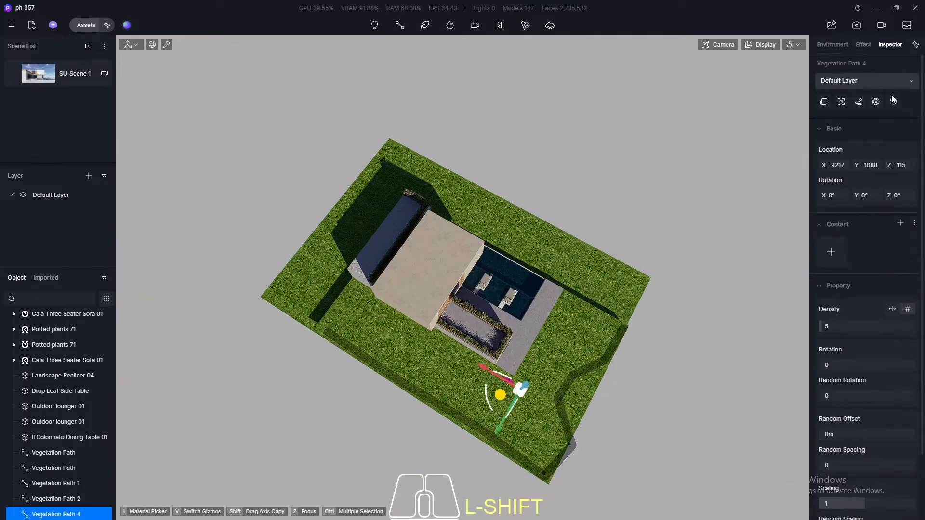
Fill Vegetation Path 4 with the Pinus strobus 01 tree and view the result from SU_Scene 1
{"action": "left_click", "coordinate": [830, 252]}
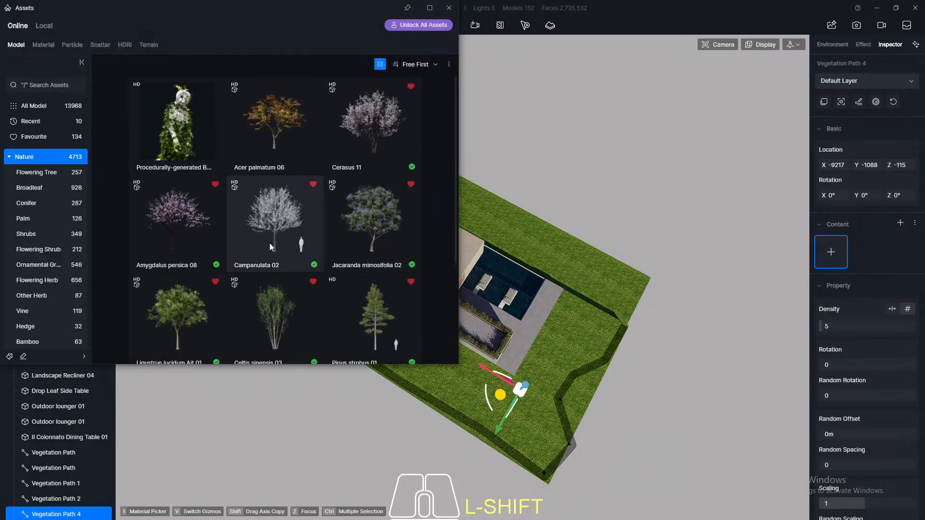
{"action": "left_click", "coordinate": [379, 247]}
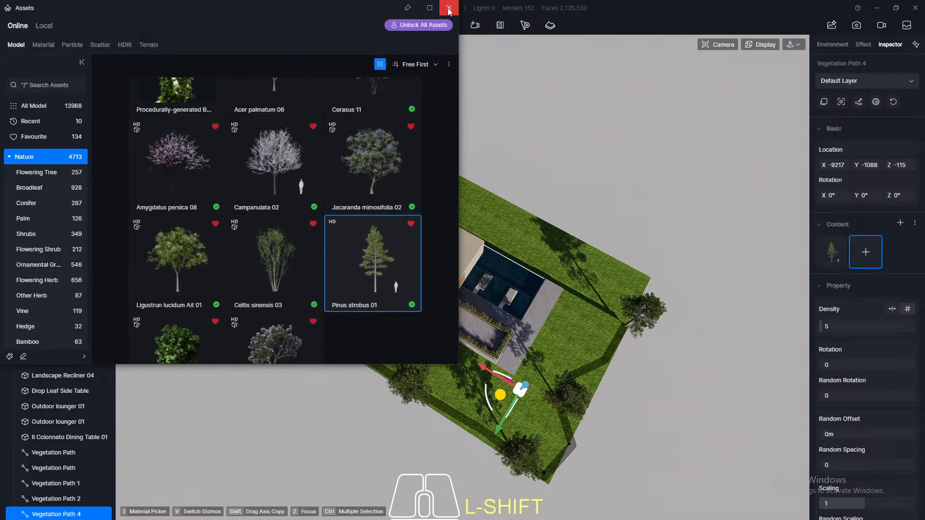
{"action": "left_click", "coordinate": [449, 9]}
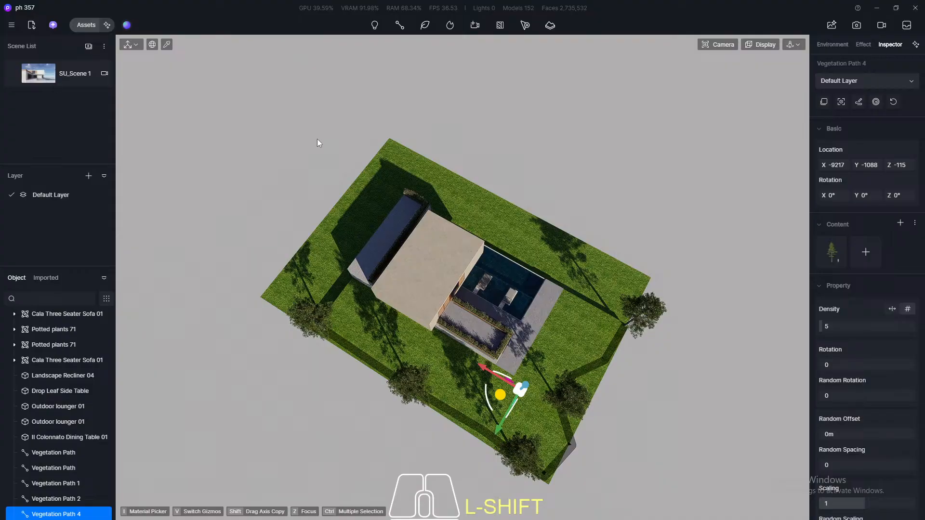
{"action": "left_click", "coordinate": [38, 73]}
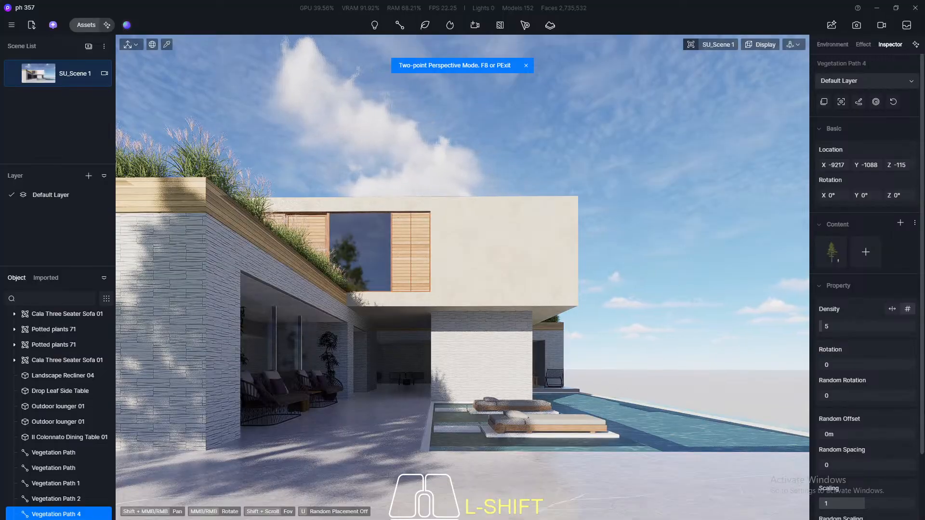
Set the pine path's random scaling to 0.7 and its random rotation to 1
{"action": "left_click_drag", "start_coordinate": [921, 365], "coordinate": [922, 433]}
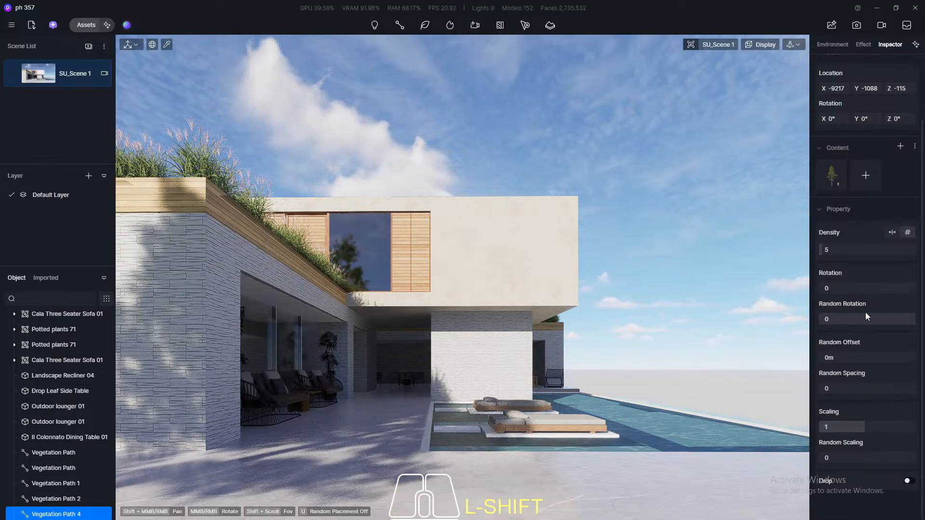
{"action": "left_click", "coordinate": [845, 251]}
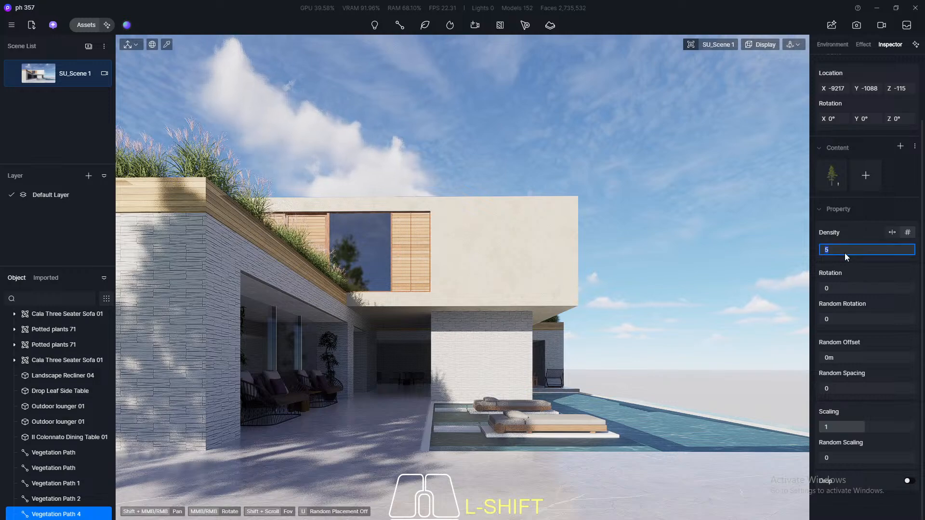
{"action": "left_click", "coordinate": [850, 455]}
{"action": "type", "text": "0.7"}
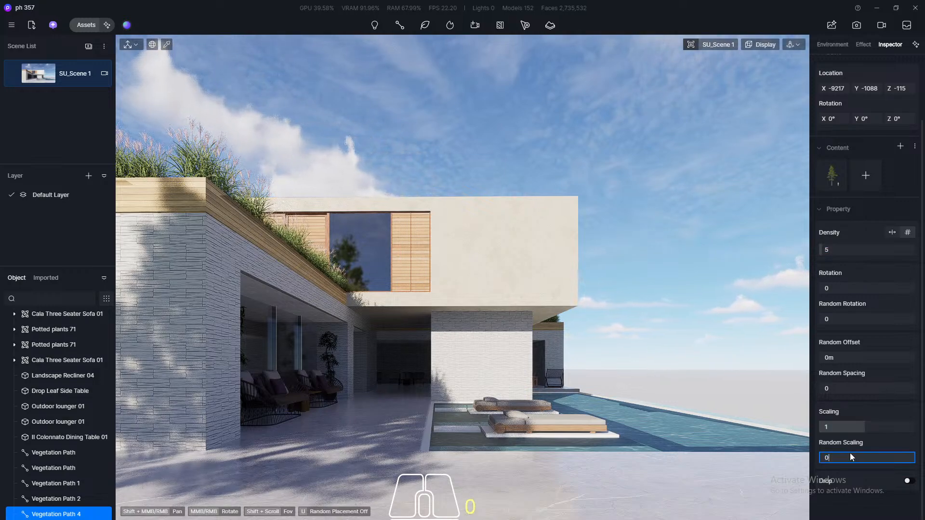
{"action": "key", "text": "Return"}
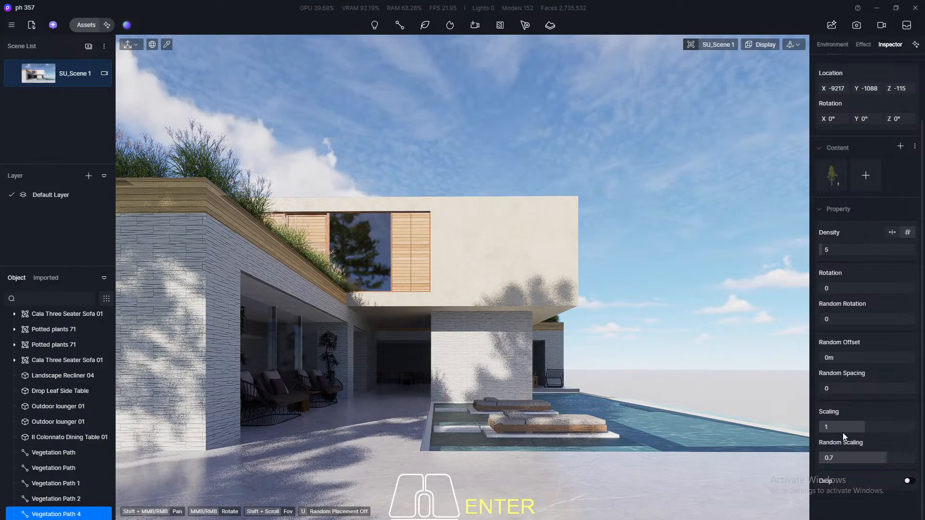
{"action": "left_click", "coordinate": [845, 320]}
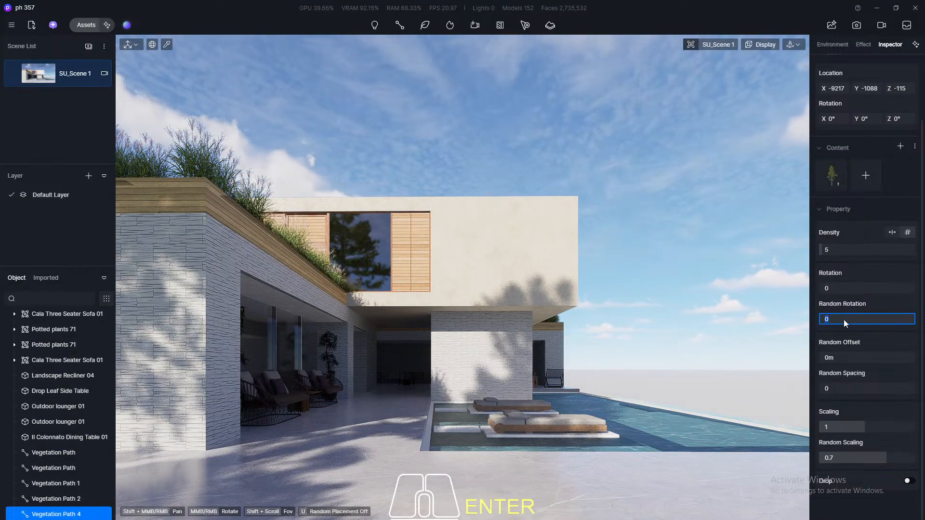
{"action": "type", "text": "1"}
{"action": "key", "text": "Return"}
Try a density of 35 for the pine path and inspect the tree row from around the house
{"action": "left_click", "coordinate": [836, 250]}
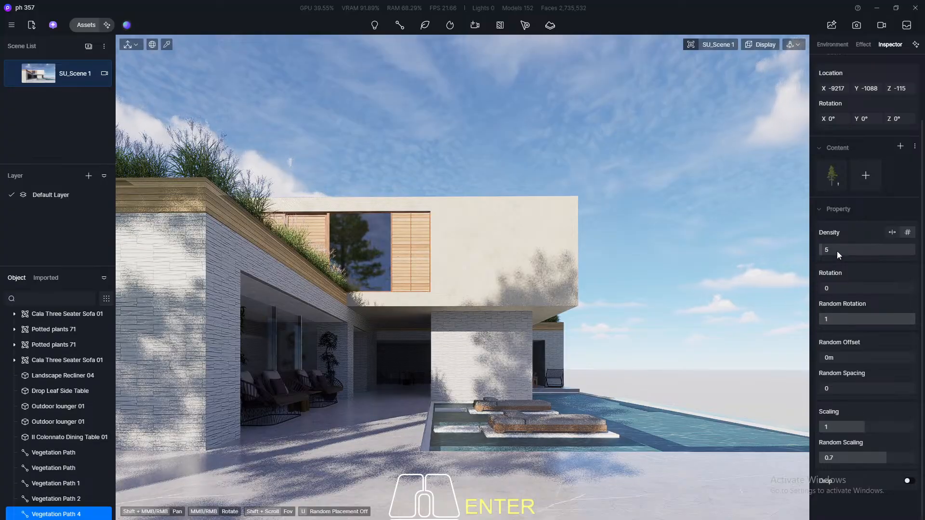
{"action": "type", "text": "35"}
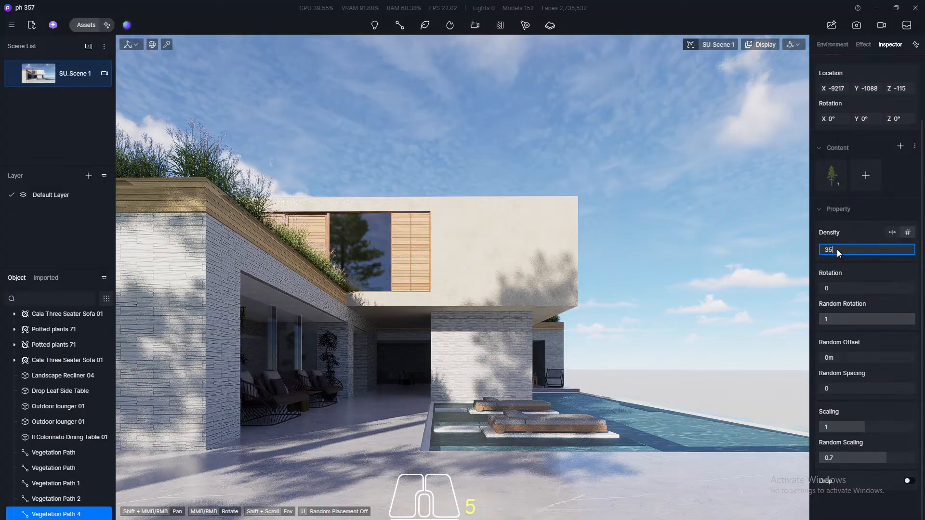
{"action": "key", "text": "Return"}
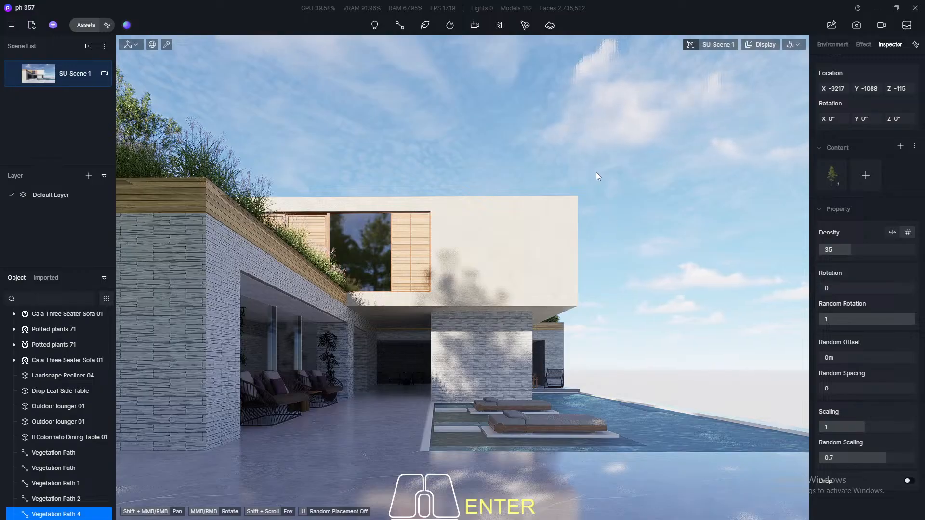
{"action": "middle_click_drag", "start_coordinate": [595, 170], "coordinate": [553, 232]}
{"action": "scroll", "coordinate": [561, 202], "scroll_direction": "down", "scroll_amount": 8}
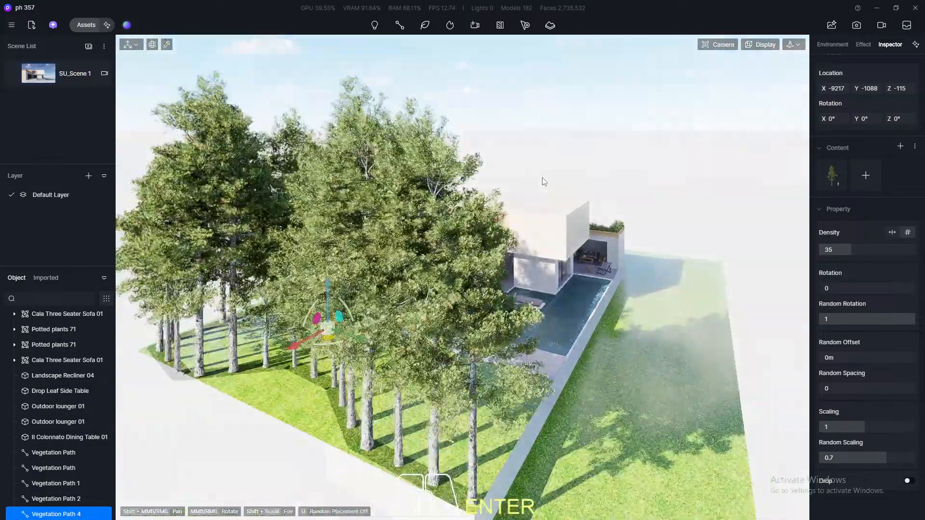
{"action": "mouse_move", "coordinate": [532, 182]}
{"action": "middle_mouse_down"}
{"action": "mouse_move", "coordinate": [141, 214]}
{"action": "mouse_move", "coordinate": [166, 207]}
{"action": "middle_mouse_up"}
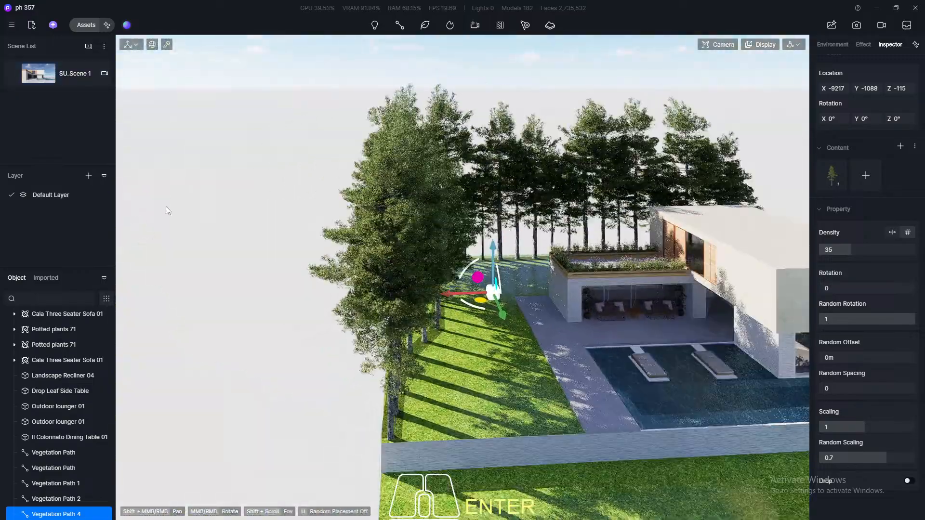
{"action": "mouse_move", "coordinate": [578, 236]}
{"action": "middle_mouse_down"}
{"action": "mouse_move", "coordinate": [476, 233]}
{"action": "mouse_move", "coordinate": [552, 225]}
{"action": "middle_mouse_up"}
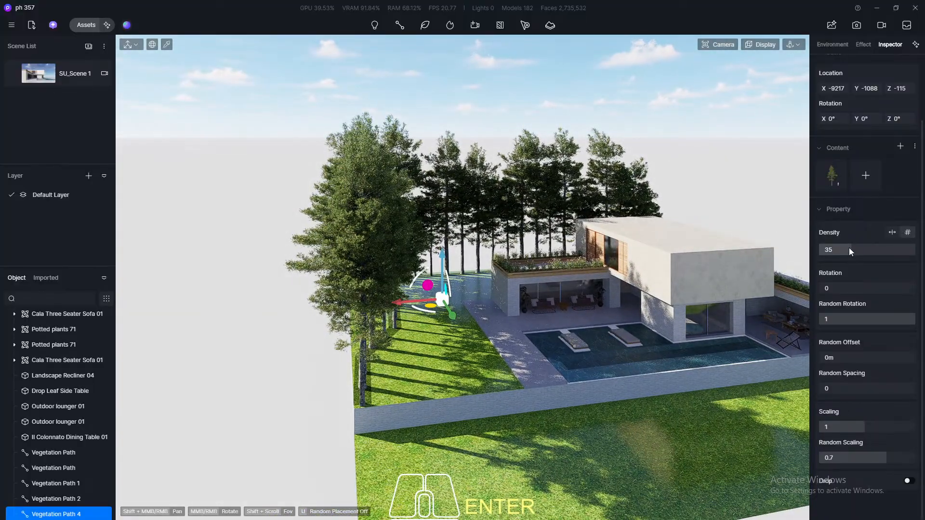
Set the pine path's density to 20 and its random offset to about 6.02 m
{"action": "left_click", "coordinate": [848, 247]}
{"action": "type", "text": "2"}
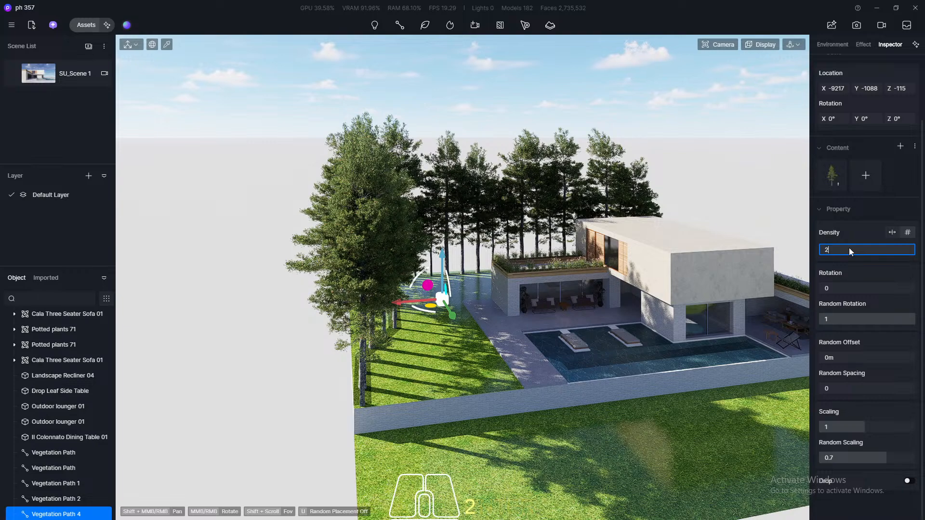
{"action": "type", "text": "0"}
{"action": "key", "text": "Return"}
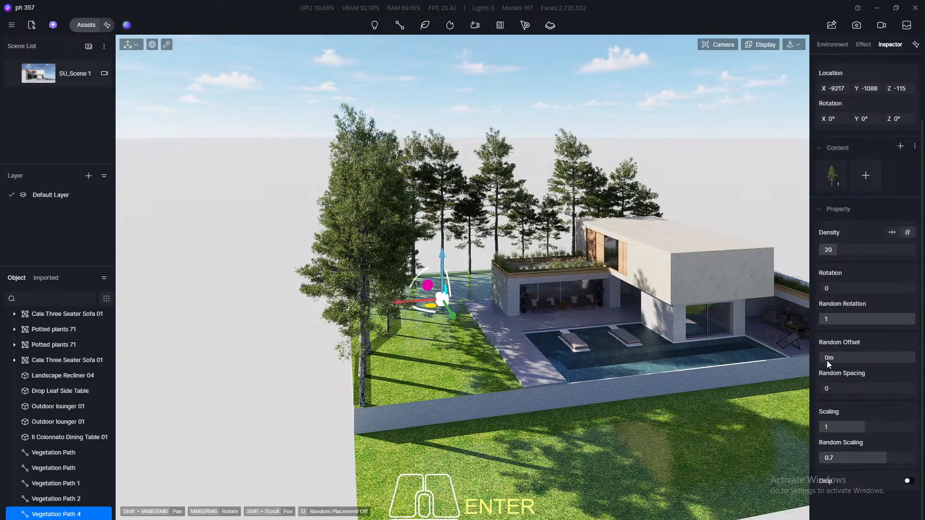
{"action": "mouse_move", "coordinate": [826, 360]}
{"action": "left_mouse_down"}
{"action": "mouse_move", "coordinate": [843, 360]}
{"action": "mouse_move", "coordinate": [835, 360]}
{"action": "left_mouse_up"}
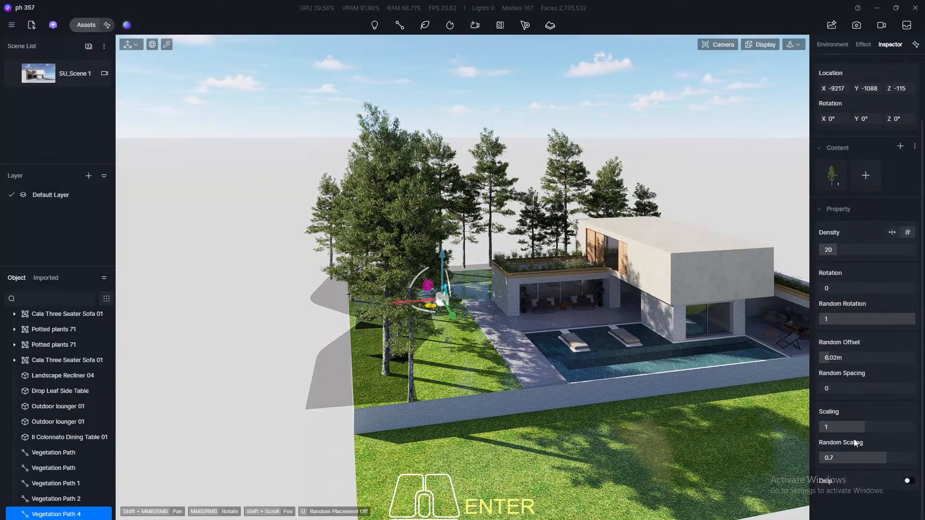
Set the pine path's scaling to 0.7 and check the trees from the saved scene view and from above
{"action": "left_click", "coordinate": [848, 427]}
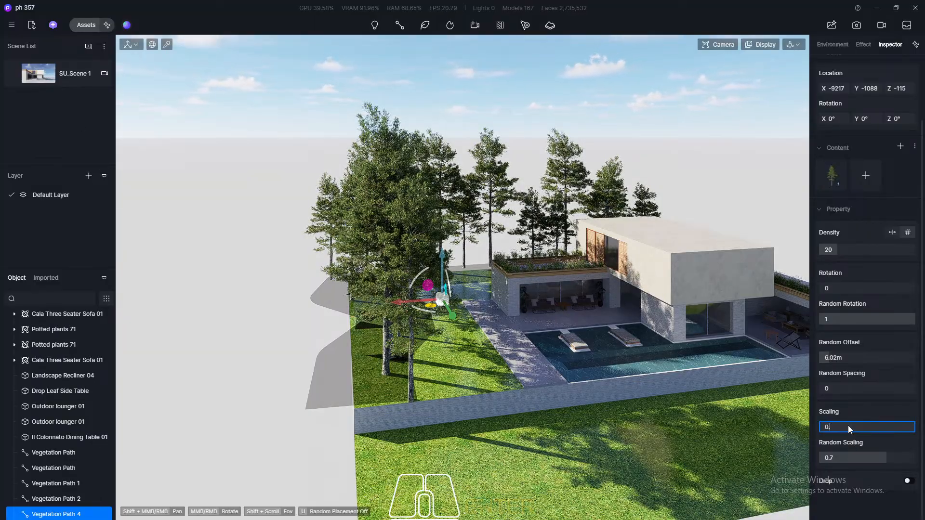
{"action": "key", "text": "Return"}
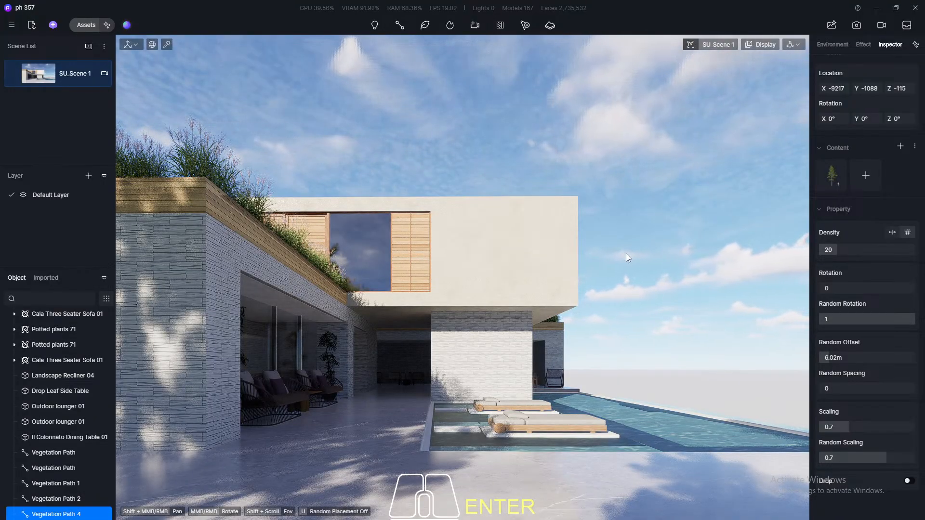
{"action": "middle_click_drag", "start_coordinate": [625, 253], "coordinate": [396, 365]}
{"action": "scroll", "coordinate": [472, 277], "scroll_direction": "down", "scroll_amount": 10}
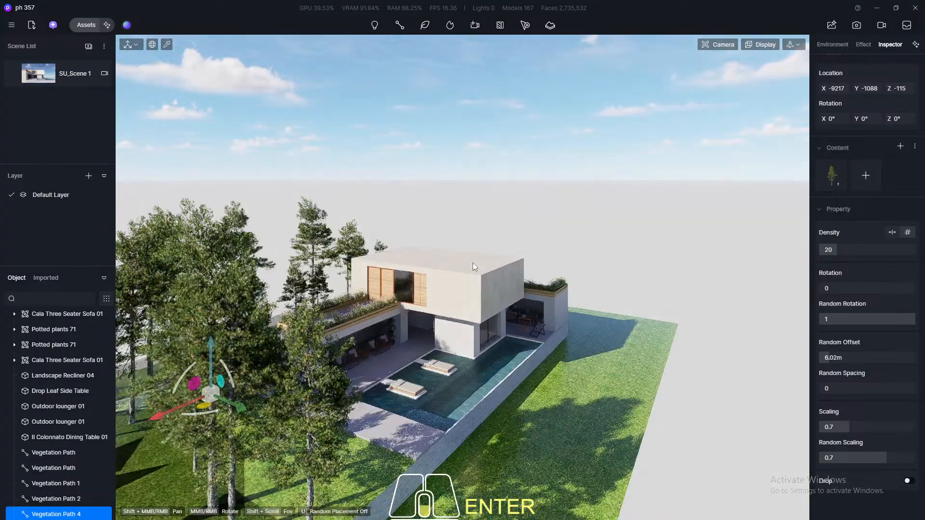
{"action": "mouse_move", "coordinate": [472, 262]}
{"action": "middle_mouse_down"}
{"action": "mouse_move", "coordinate": [563, 230]}
{"action": "mouse_move", "coordinate": [456, 219]}
{"action": "middle_mouse_up"}
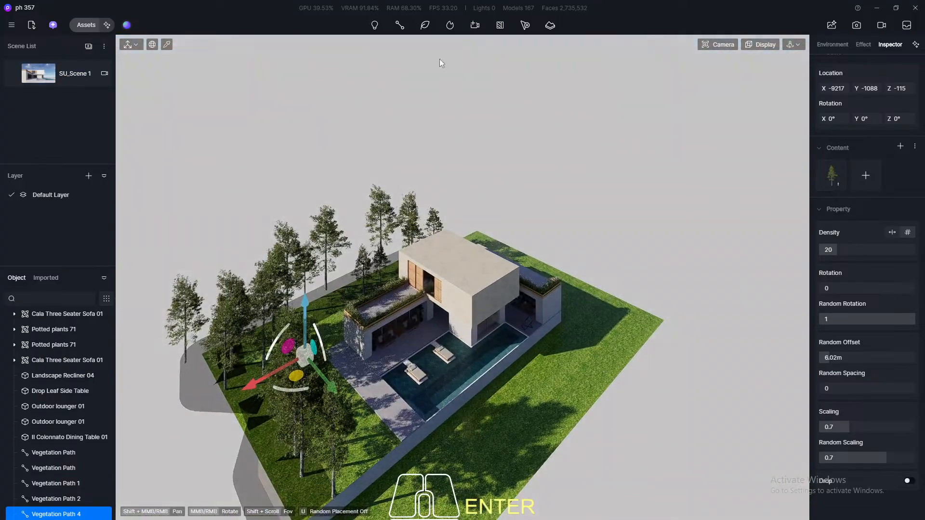
Start a new linear vegetation path and place points along the lower lawn's outer edge on the pool side, up to the rear corner
{"action": "left_click", "coordinate": [425, 25]}
{"action": "left_click", "coordinate": [425, 90]}
{"action": "scroll", "coordinate": [469, 145], "scroll_direction": "down", "scroll_amount": 5}
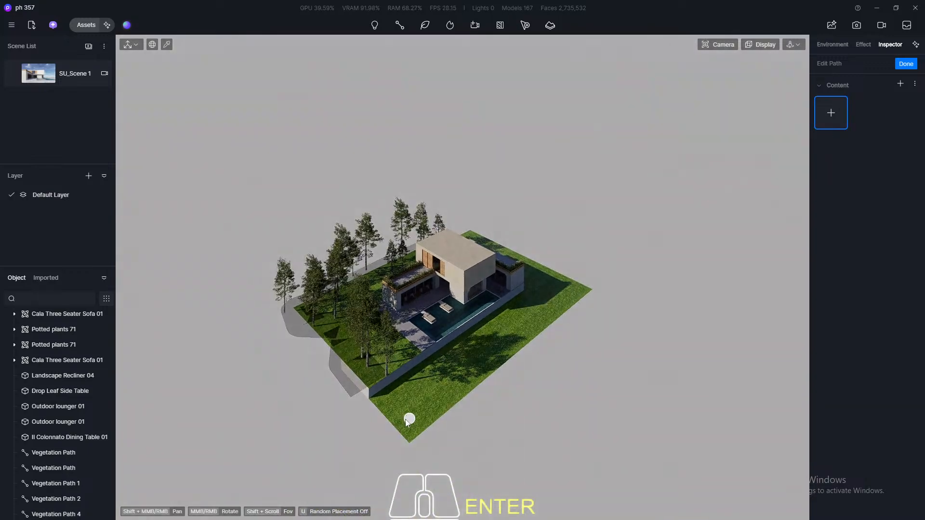
{"action": "left_click", "coordinate": [402, 422]}
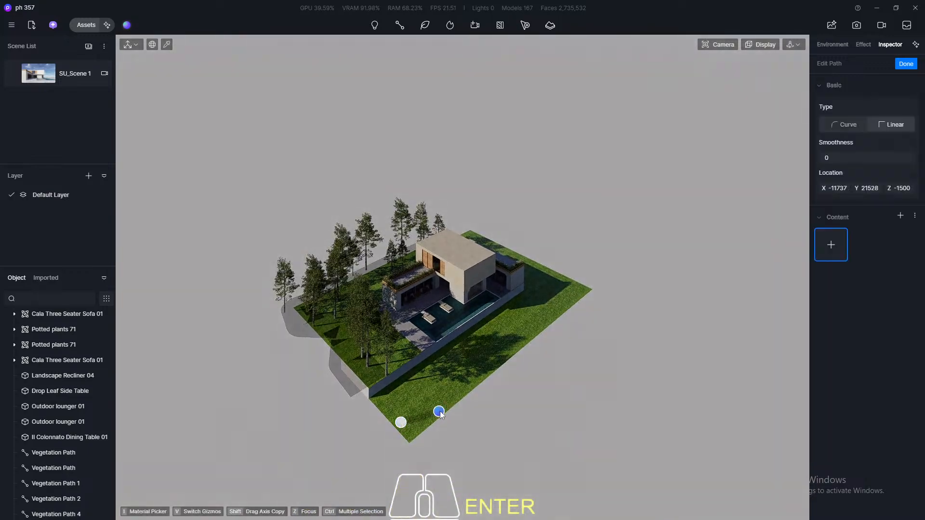
{"action": "left_click", "coordinate": [480, 381]}
{"action": "left_click", "coordinate": [484, 359]}
{"action": "left_click", "coordinate": [506, 354]}
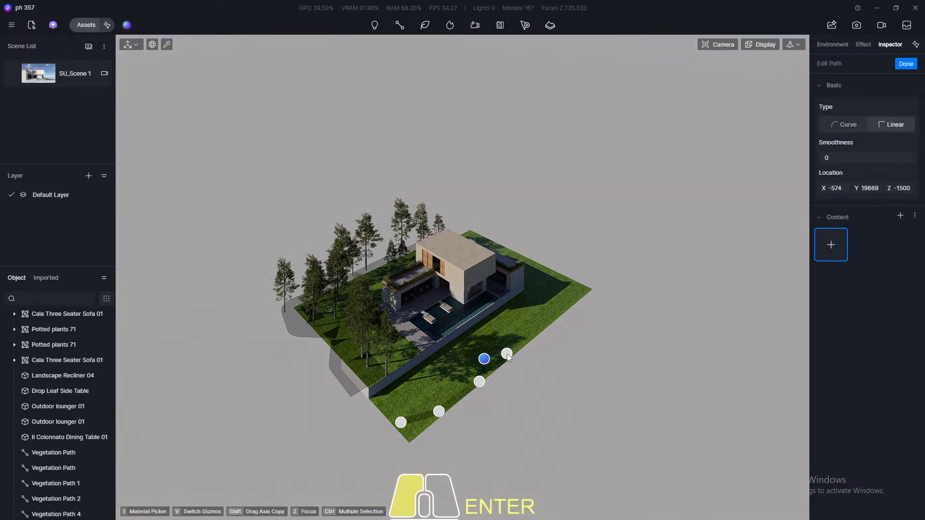
{"action": "left_click", "coordinate": [551, 316]}
{"action": "left_click", "coordinate": [583, 294]}
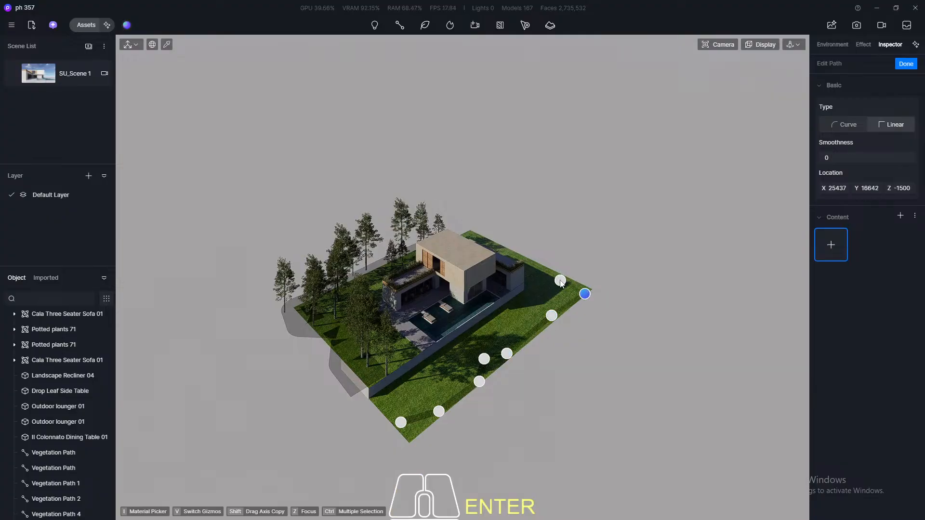
Continue the path around the rear corner along the rear lawn's outer edge and finish it
{"action": "right_click_drag", "start_coordinate": [561, 284], "coordinate": [626, 317]}
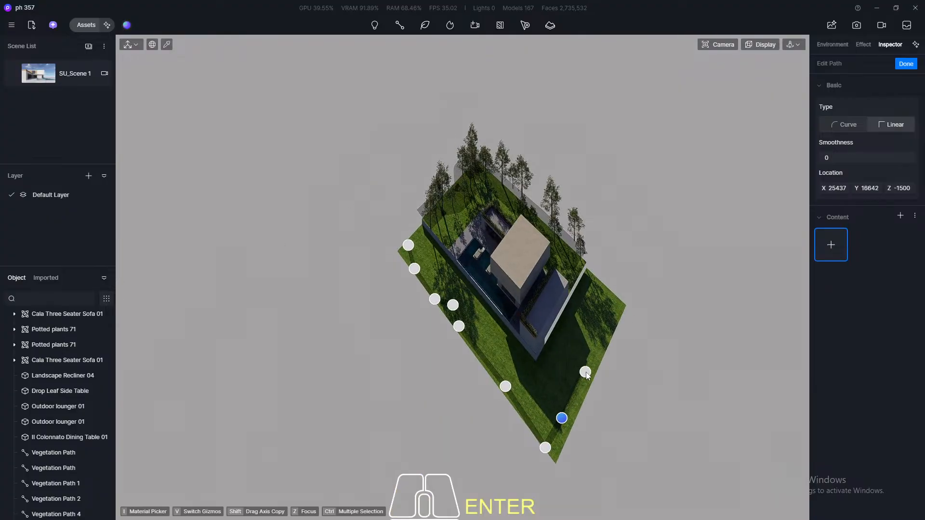
{"action": "left_click", "coordinate": [613, 318]}
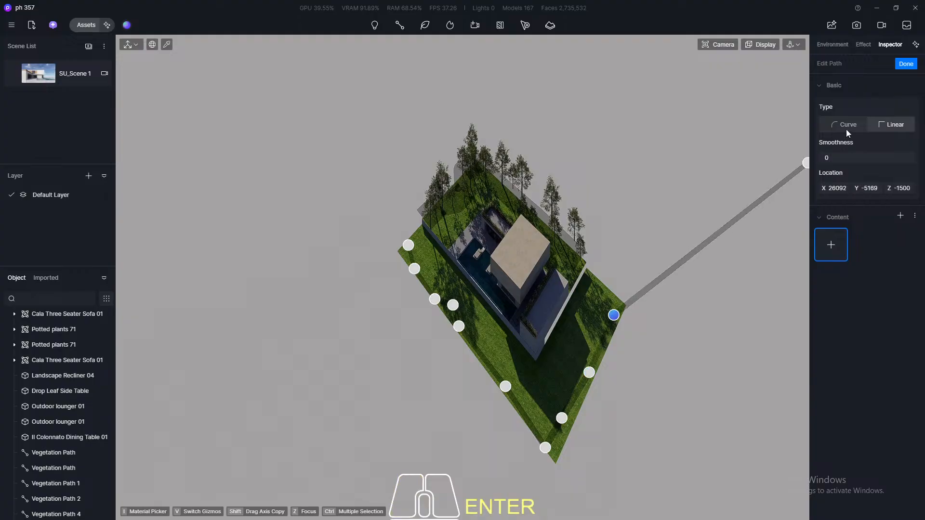
{"action": "left_click", "coordinate": [906, 64]}
Switch to perspective view and fill Vegetation Path 5 with the Pinus strobus 01 tree
{"action": "key", "text": "F8"}
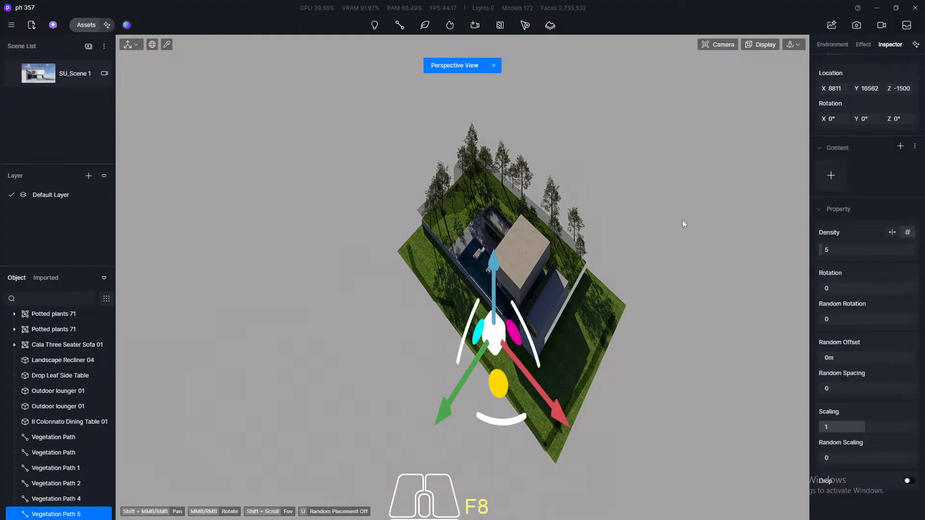
{"action": "scroll", "coordinate": [449, 288], "scroll_direction": "down", "scroll_amount": 3}
{"action": "scroll", "coordinate": [481, 278], "scroll_direction": "up", "scroll_amount": 5}
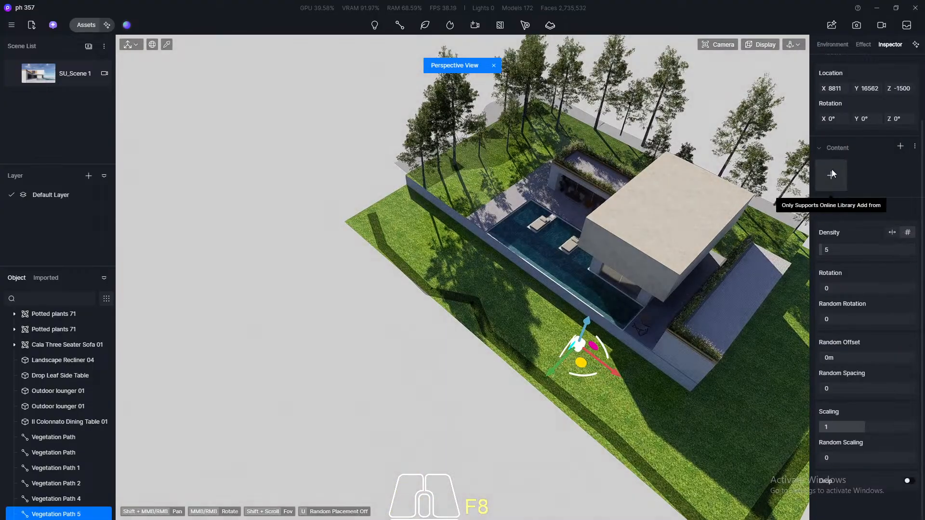
{"action": "left_click", "coordinate": [831, 175]}
{"action": "left_click", "coordinate": [363, 270]}
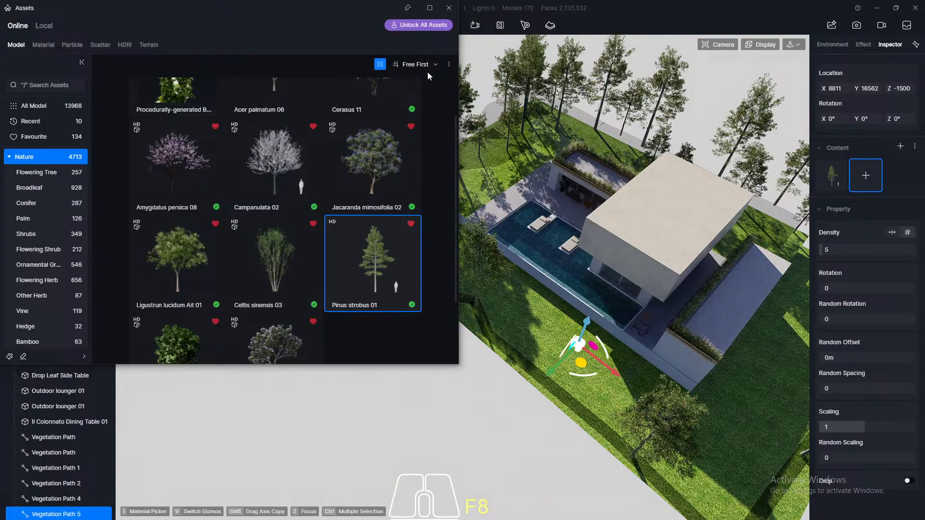
Close the asset library and set Vegetation Path 5's scaling to 0.7 and random scaling to 0.7
{"action": "left_click", "coordinate": [447, 8]}
{"action": "middle_click_drag", "start_coordinate": [324, 466], "coordinate": [487, 473]}
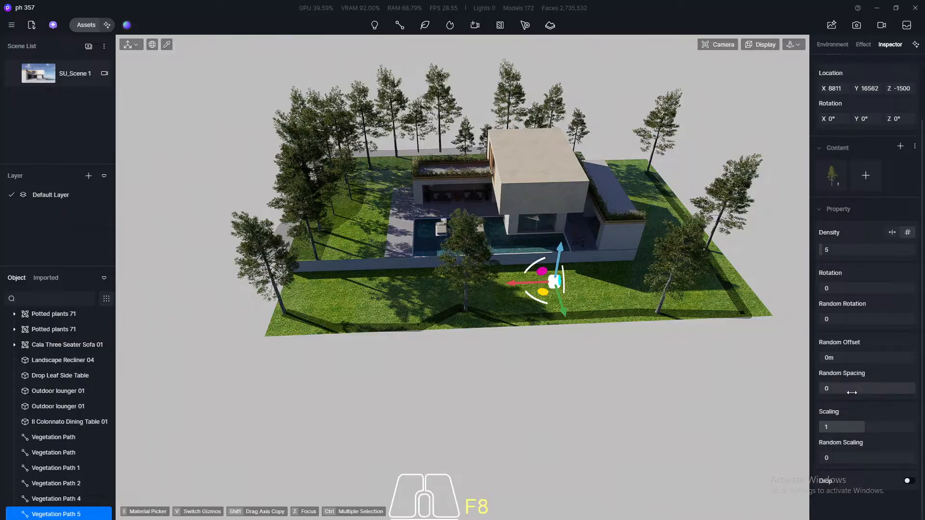
{"action": "left_click", "coordinate": [850, 427]}
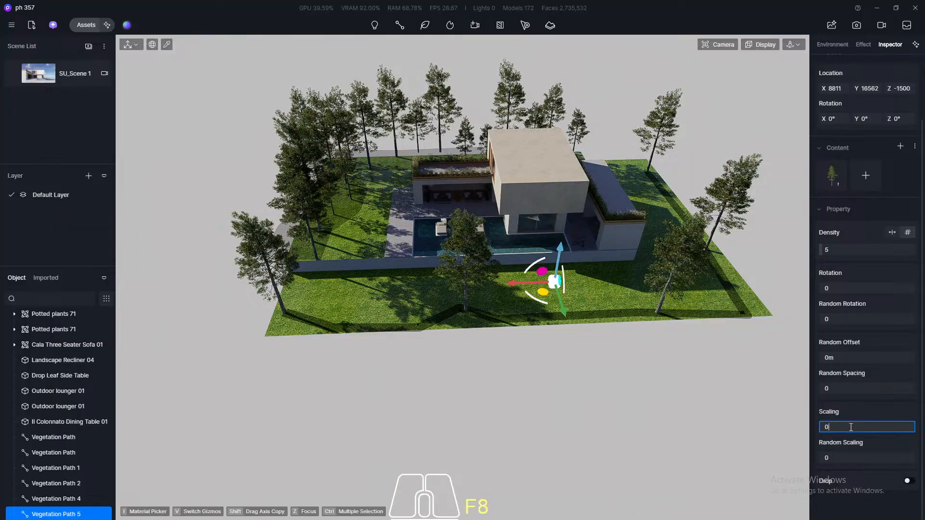
{"action": "type", "text": "0.7"}
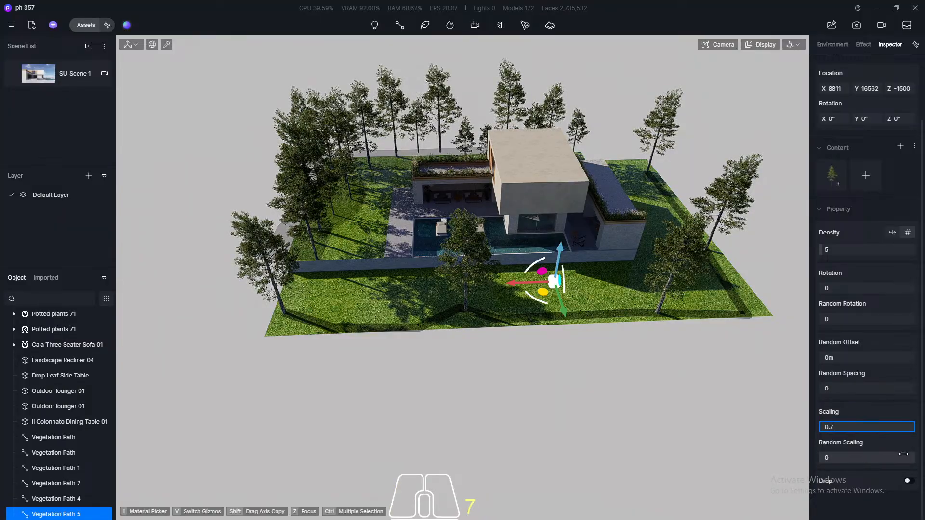
{"action": "left_click", "coordinate": [849, 458]}
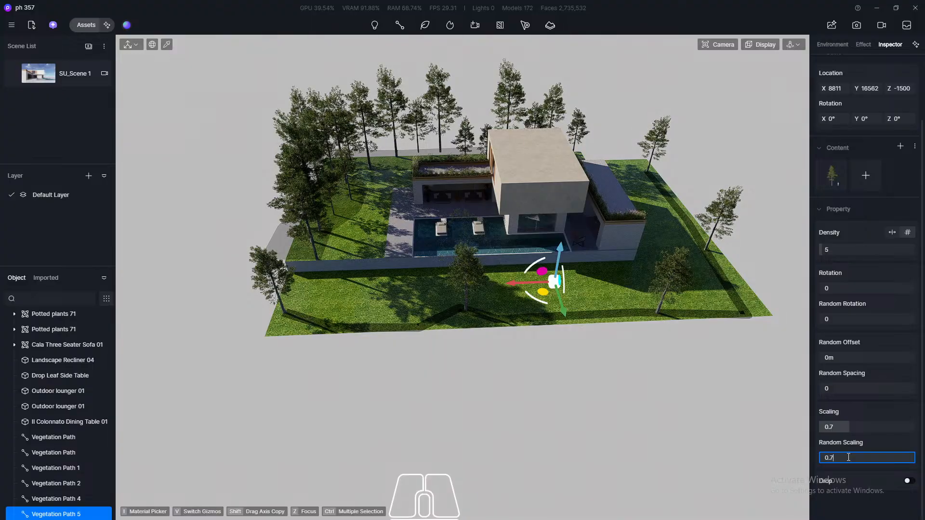
{"action": "key", "text": "Return"}
Set the vegetation path's random rotation to 1
{"action": "left_click", "coordinate": [839, 320]}
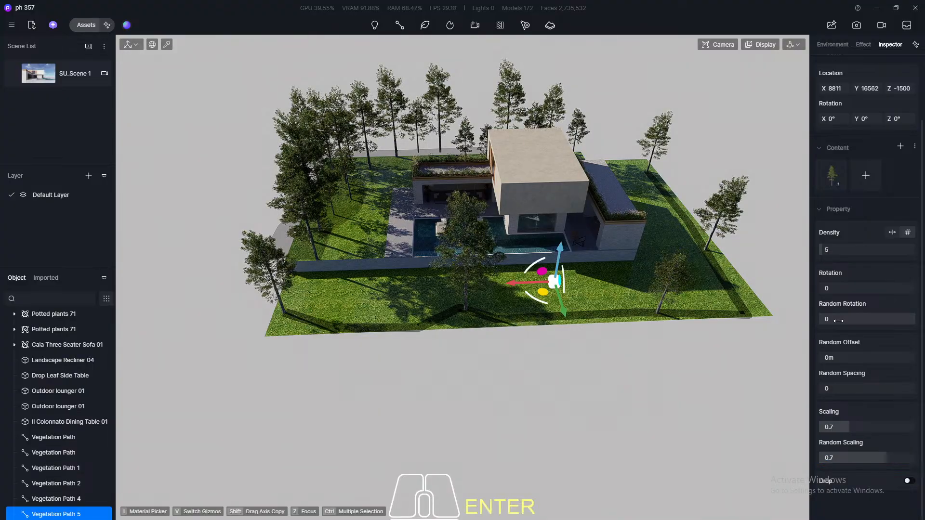
{"action": "type", "text": "1"}
{"action": "key", "text": "Return"}
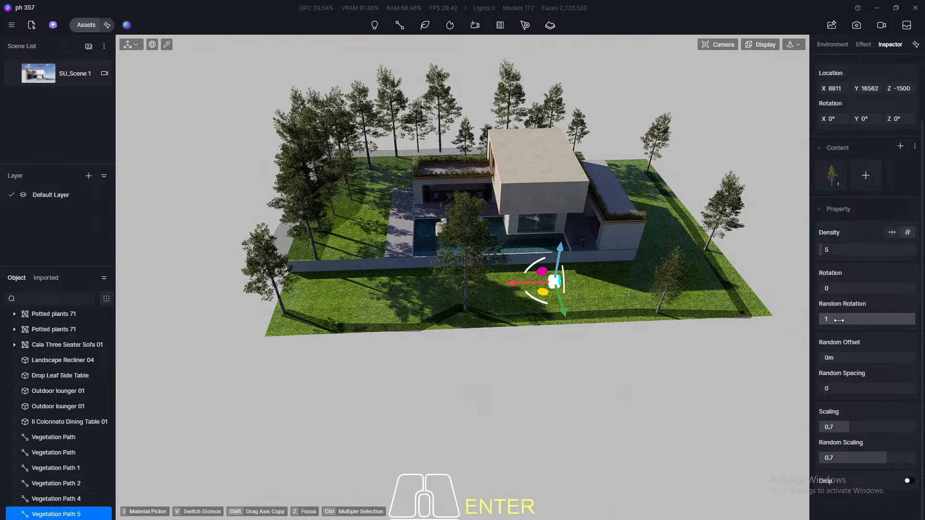
Set the vegetation path's density to 35 and, in the SU_Scene 1 view, lower the path to Z -2756
{"action": "left_click", "coordinate": [839, 249]}
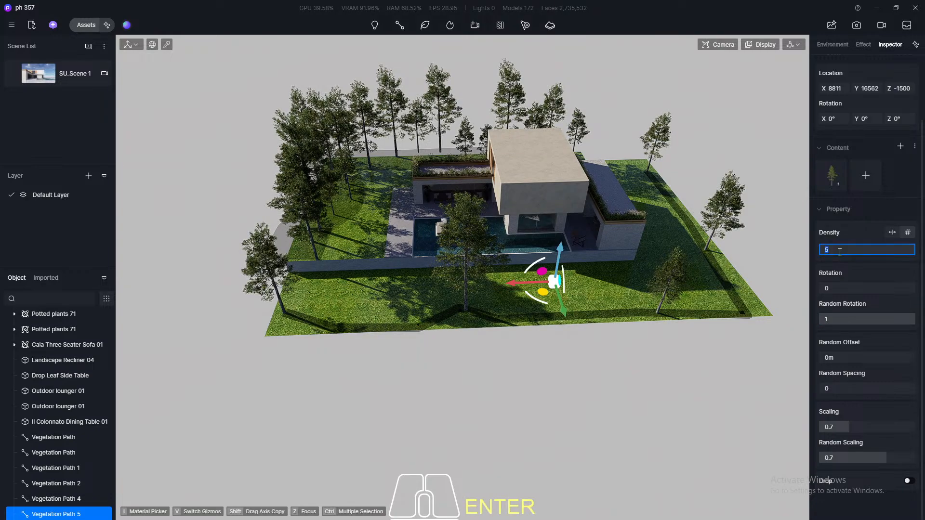
{"action": "type", "text": "35"}
{"action": "key", "text": "Return"}
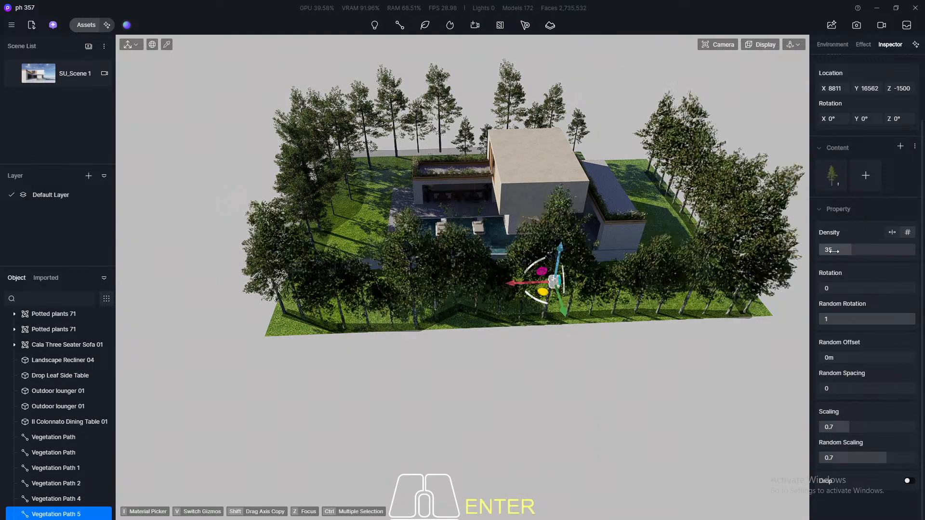
{"action": "left_click", "coordinate": [72, 73]}
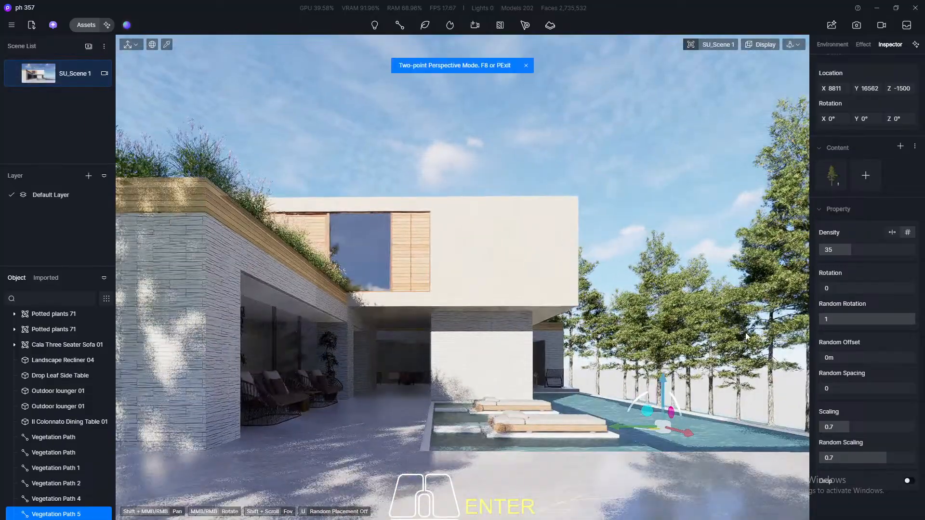
{"action": "left_click_drag", "start_coordinate": [661, 384], "coordinate": [677, 413]}
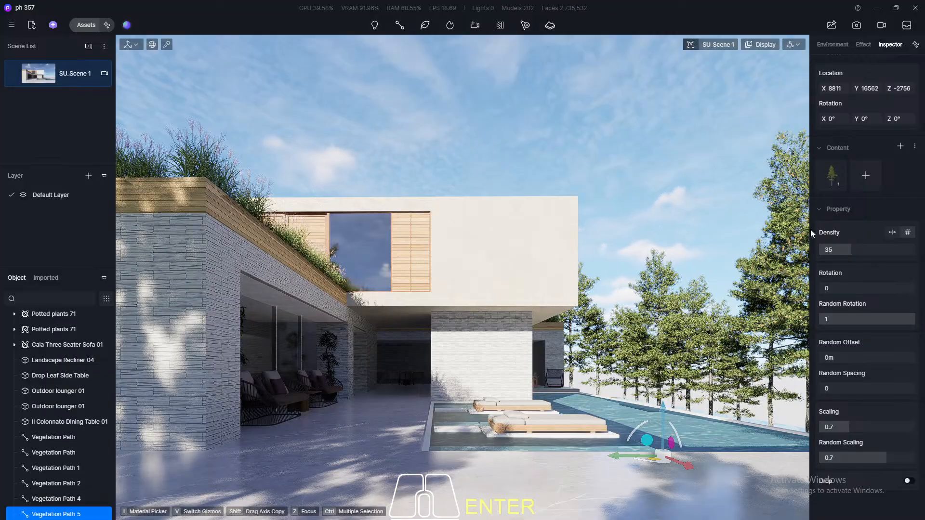
Reduce the density of the pine trees along the vegetation path to 15
{"action": "left_click", "coordinate": [844, 250]}
{"action": "type", "text": "1"}
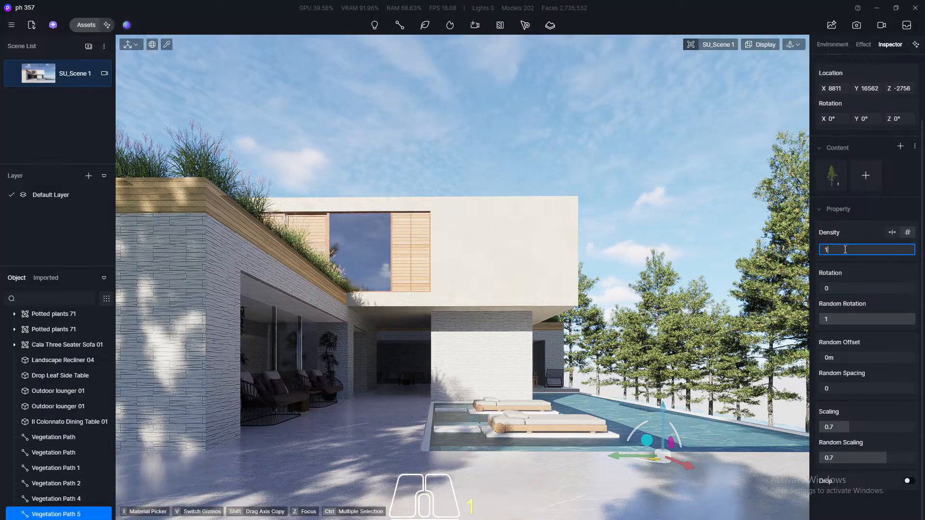
{"action": "type", "text": "5"}
{"action": "key", "text": "Return"}
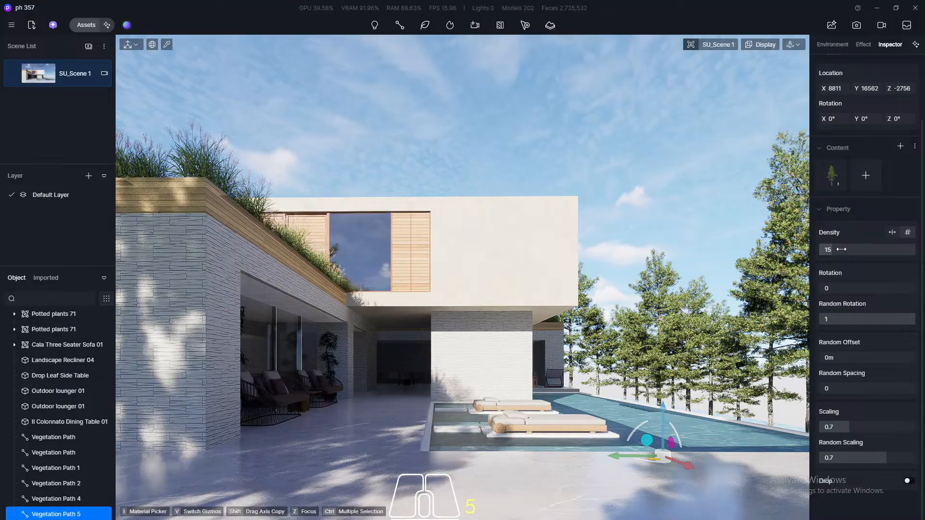
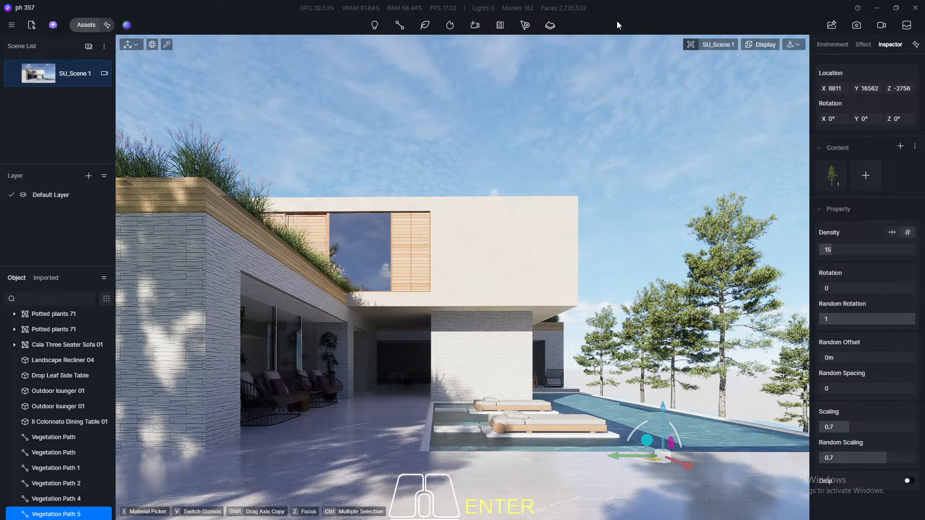
{"action": "left_click", "coordinate": [694, 270]}
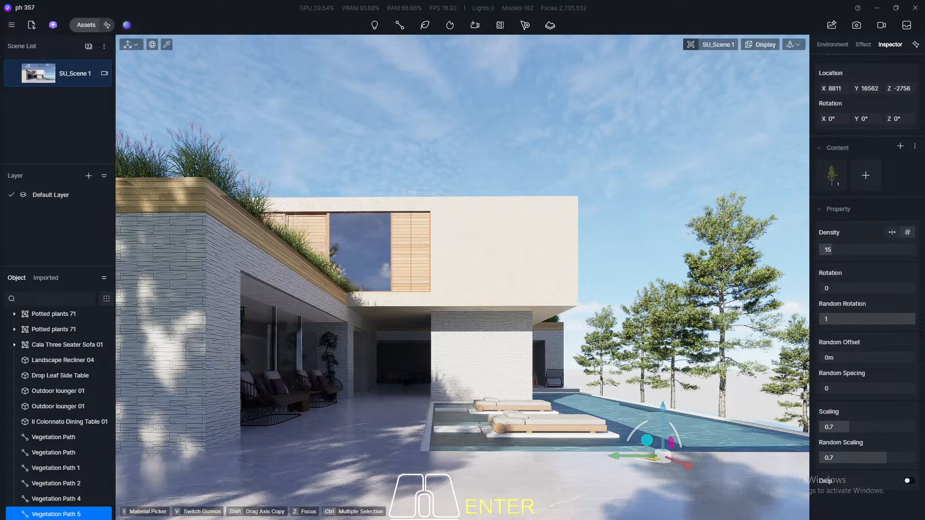
{"action": "left_click", "coordinate": [168, 339]}
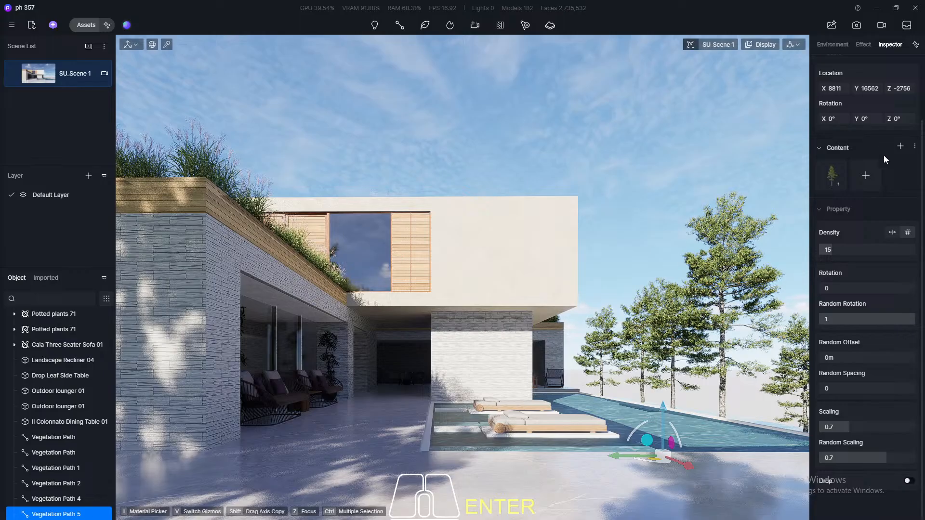
{"action": "left_click_drag", "start_coordinate": [922, 211], "coordinate": [918, 123]}
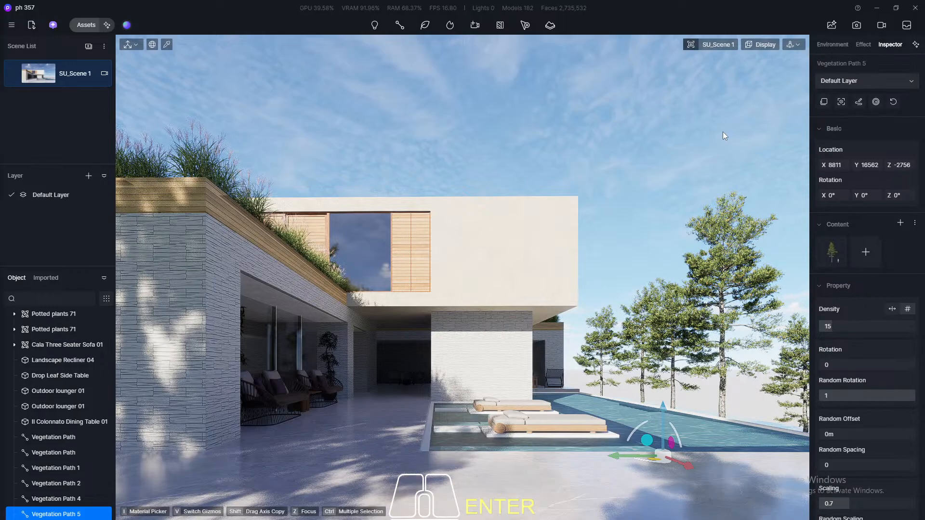
Try the Early Morning HDRI as the environment's sky light, and switch back to Geo Sky
{"action": "left_click", "coordinate": [828, 45]}
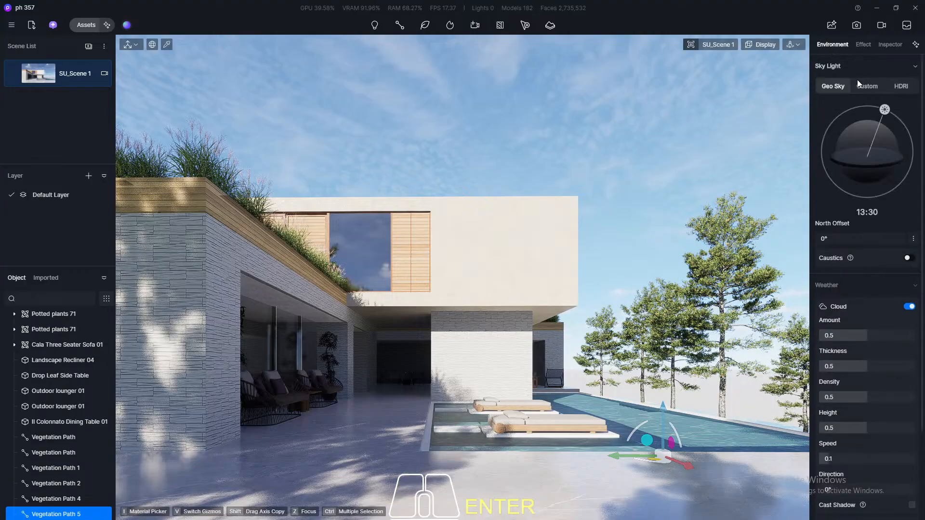
{"action": "left_click", "coordinate": [897, 86]}
{"action": "left_click", "coordinate": [863, 117]}
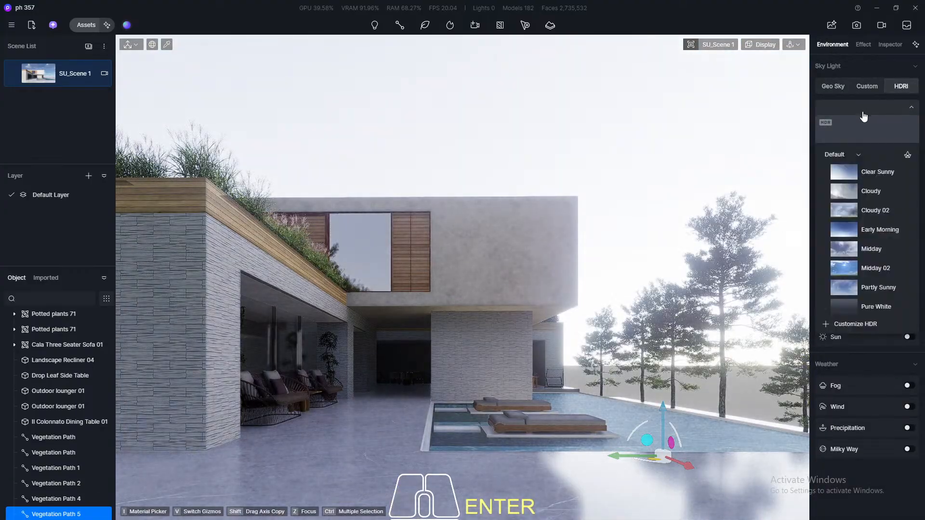
{"action": "scroll", "coordinate": [875, 221], "scroll_direction": "down", "scroll_amount": 6}
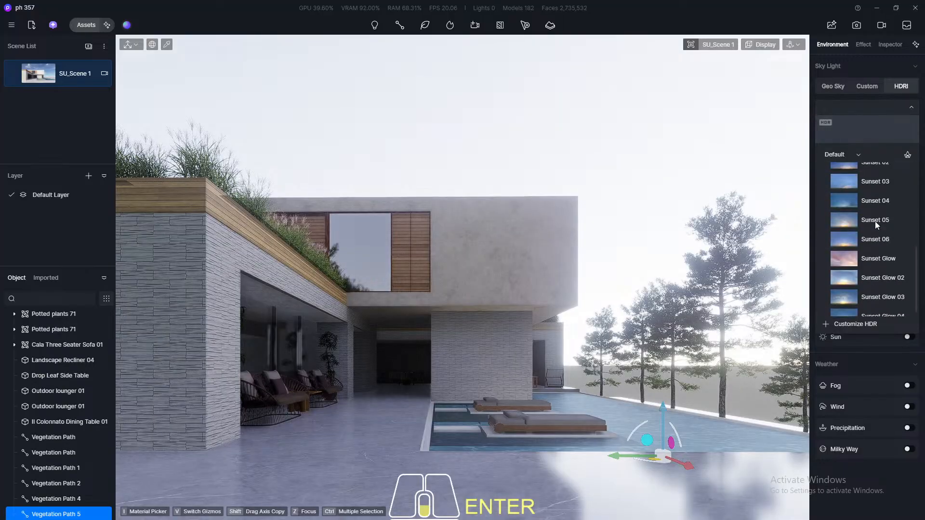
{"action": "scroll", "coordinate": [881, 223], "scroll_direction": "up", "scroll_amount": 6}
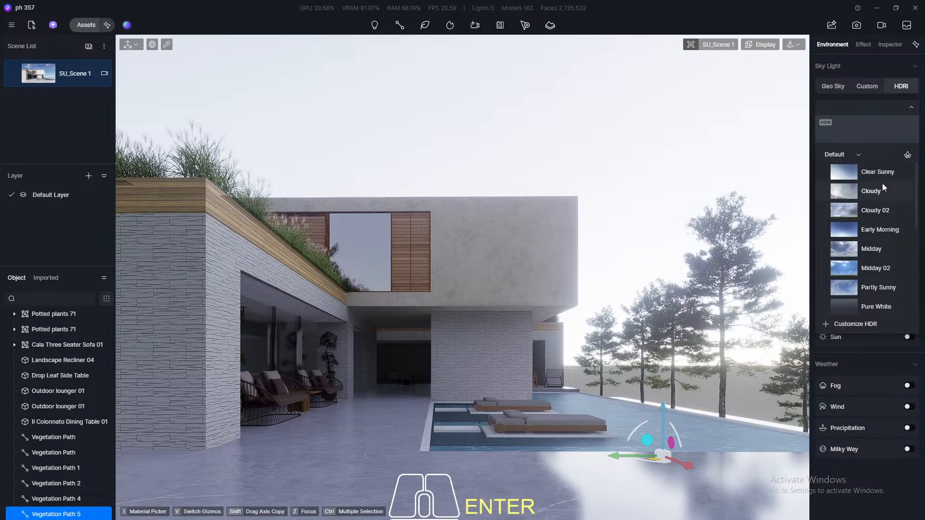
{"action": "left_click", "coordinate": [841, 231]}
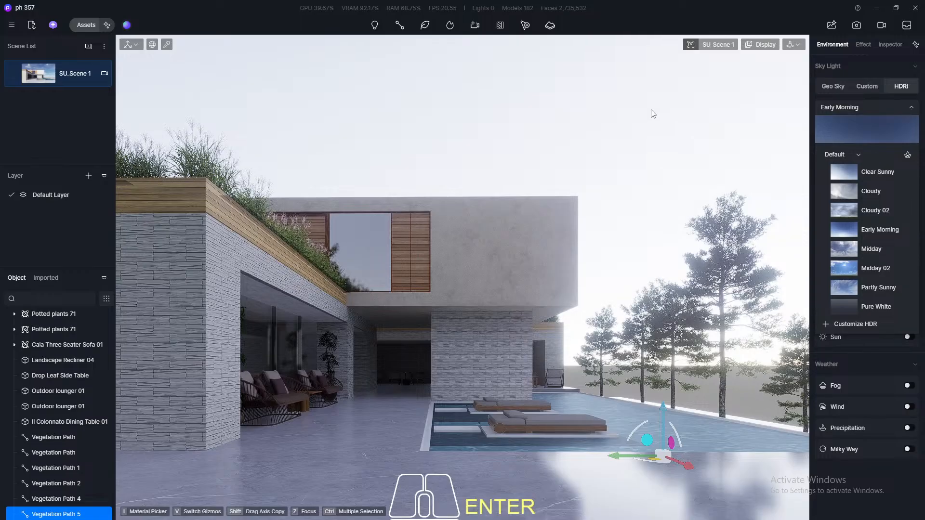
{"action": "left_click", "coordinate": [899, 109]}
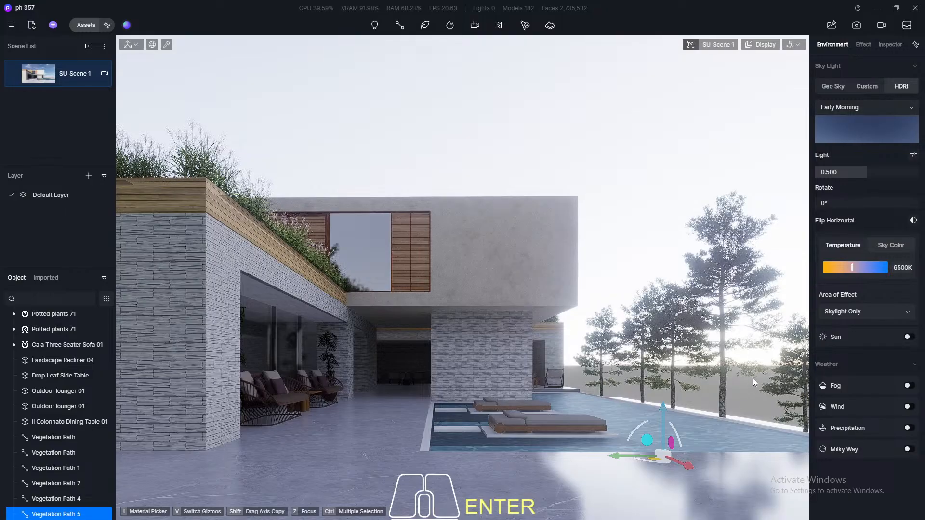
{"action": "left_click", "coordinate": [831, 86]}
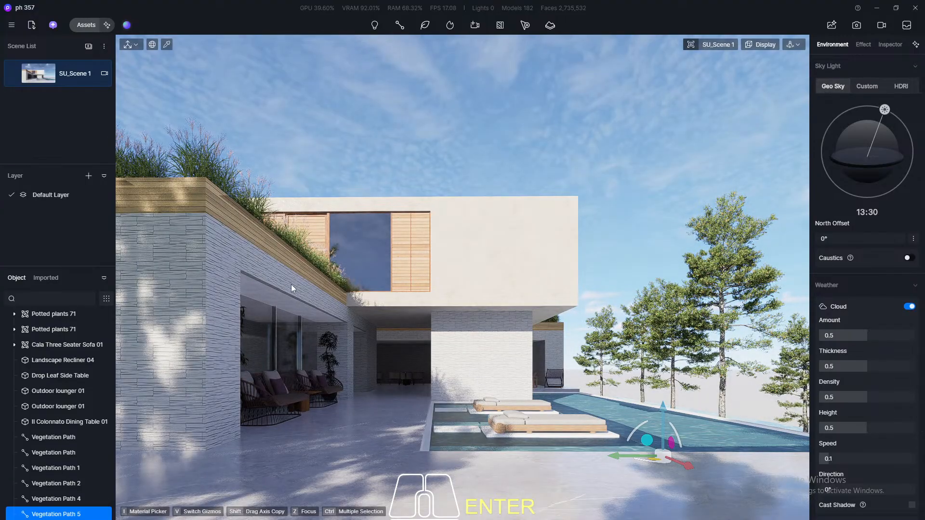
Try a density of 45 on Vegetation Path 5, and reduce it to 40
{"action": "scroll", "coordinate": [57, 516], "scroll_direction": "down", "scroll_amount": 1}
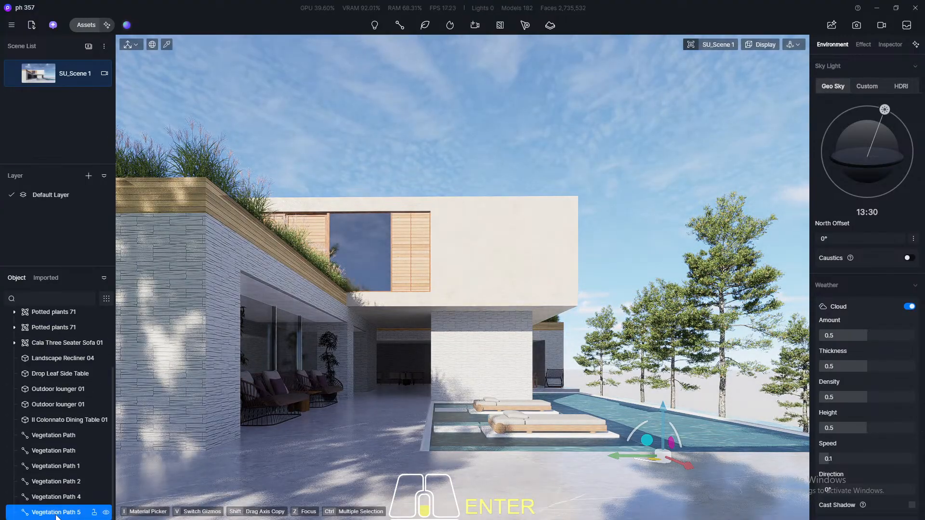
{"action": "left_click", "coordinate": [57, 514]}
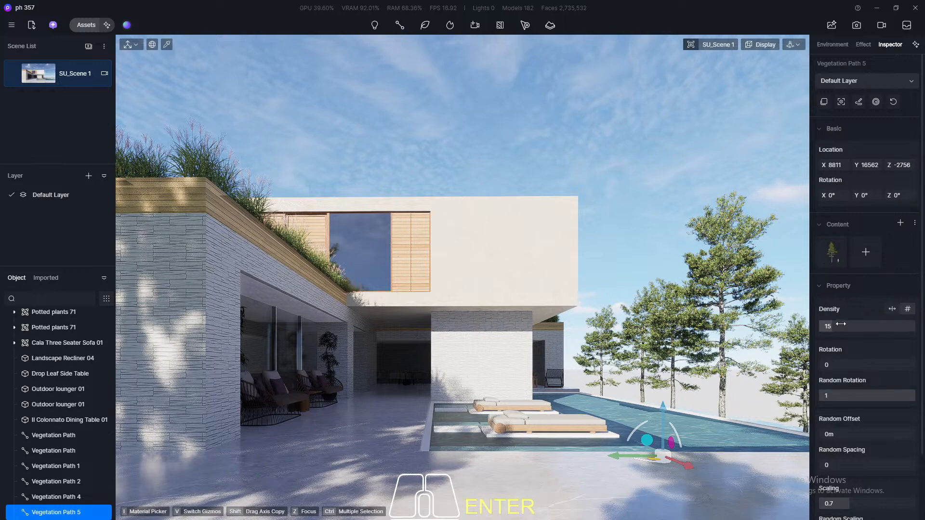
{"action": "left_click", "coordinate": [840, 325]}
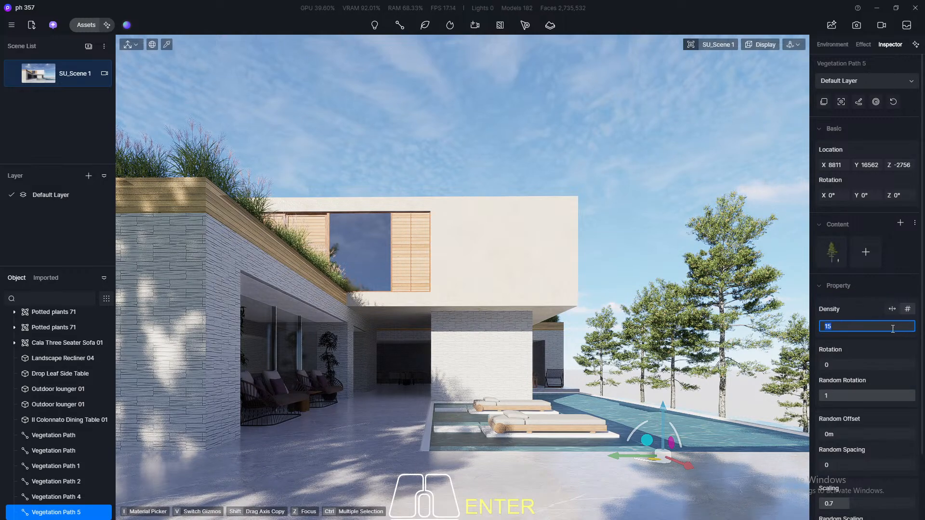
{"action": "type", "text": "45"}
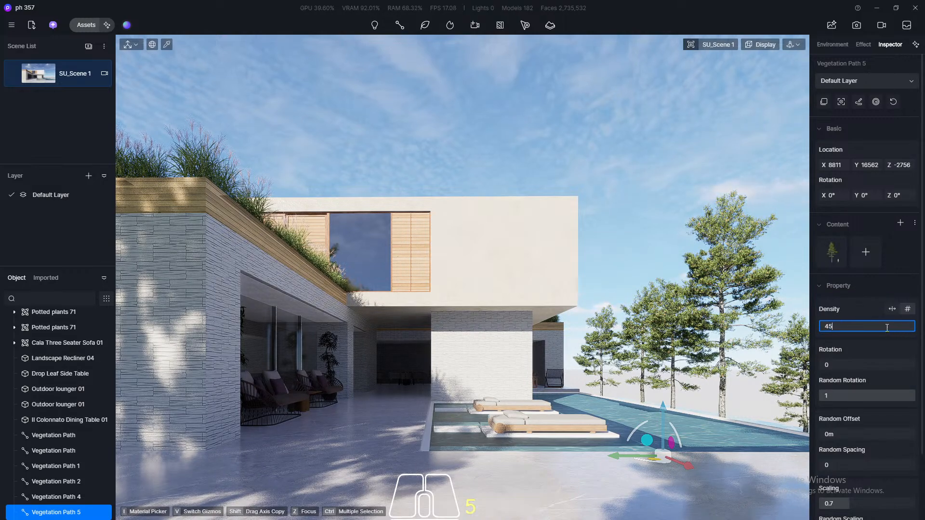
{"action": "key", "text": "Return"}
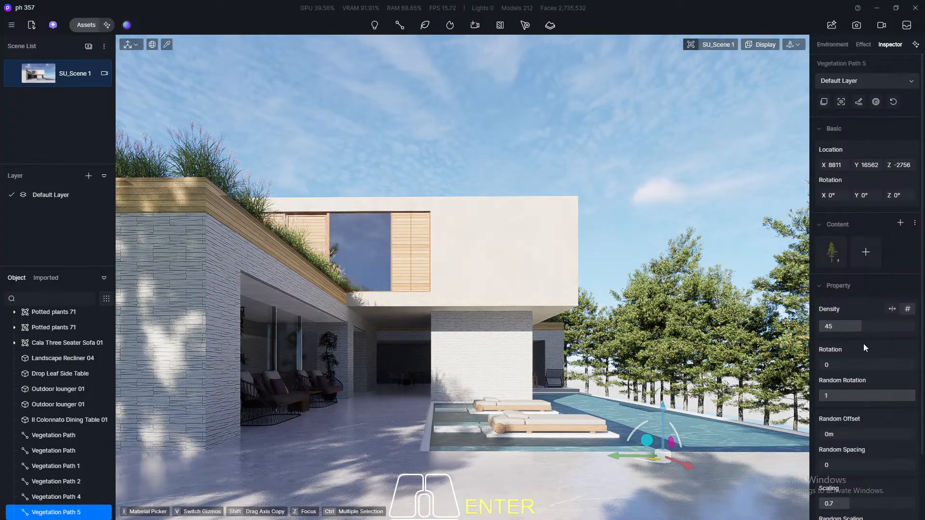
{"action": "left_click", "coordinate": [854, 326]}
{"action": "type", "text": "40"}
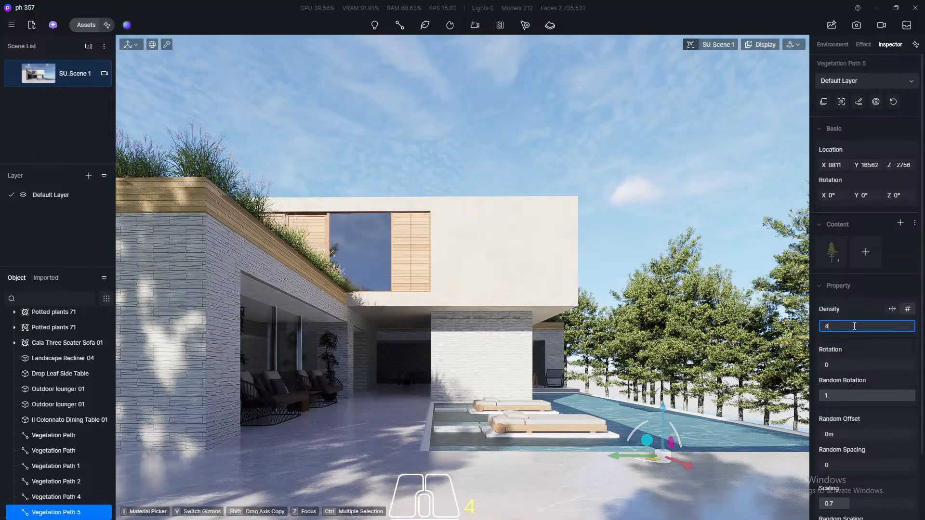
{"action": "key", "text": "Return"}
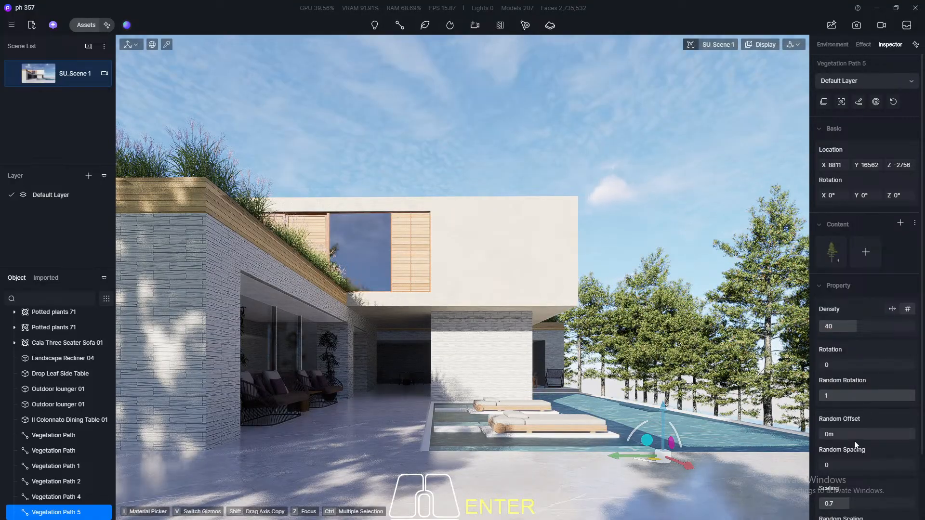
Increase the pine trees' scaling to 0.82 and set the vegetation path's density to 25
{"action": "left_click_drag", "start_coordinate": [840, 503], "coordinate": [854, 504]}
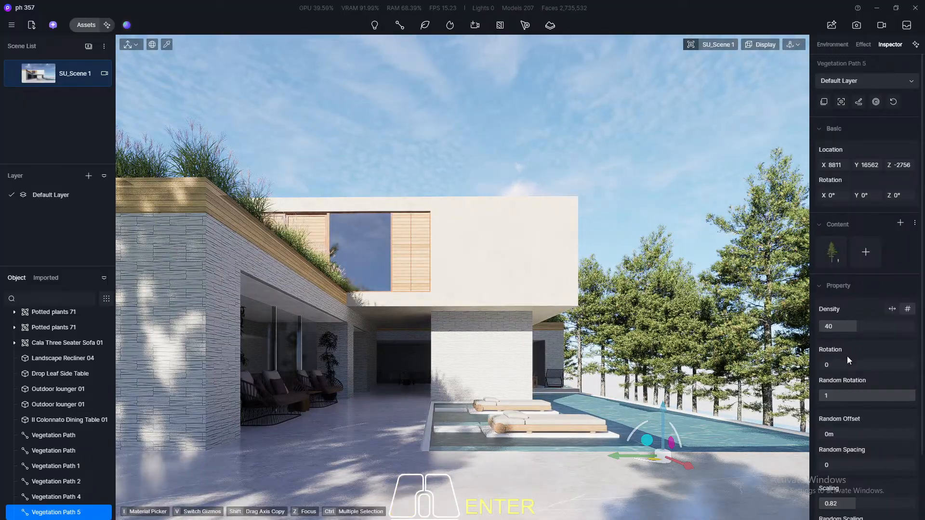
{"action": "left_click", "coordinate": [842, 326]}
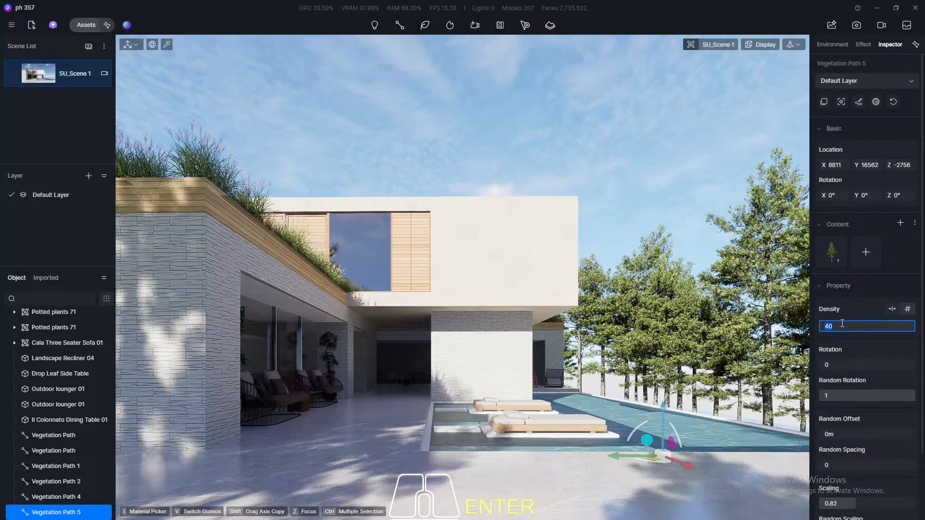
{"action": "type", "text": "25"}
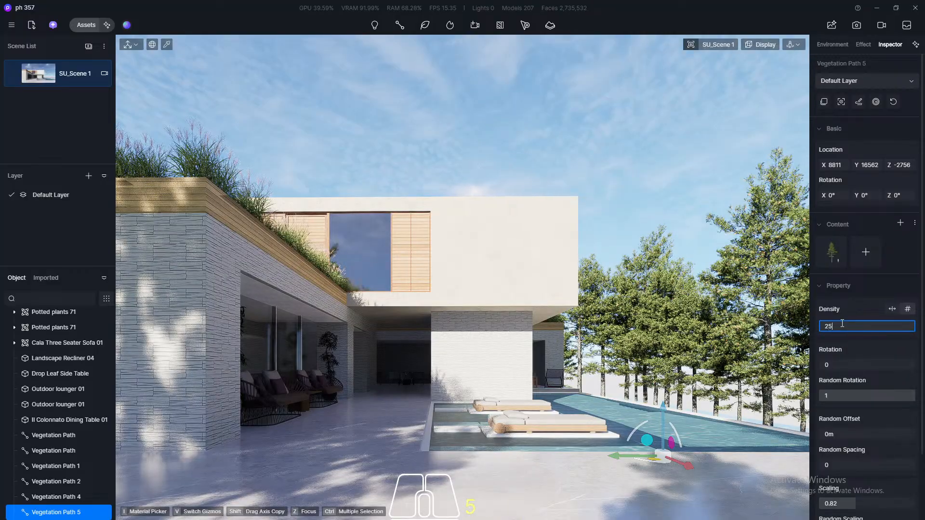
{"action": "key", "text": "Return"}
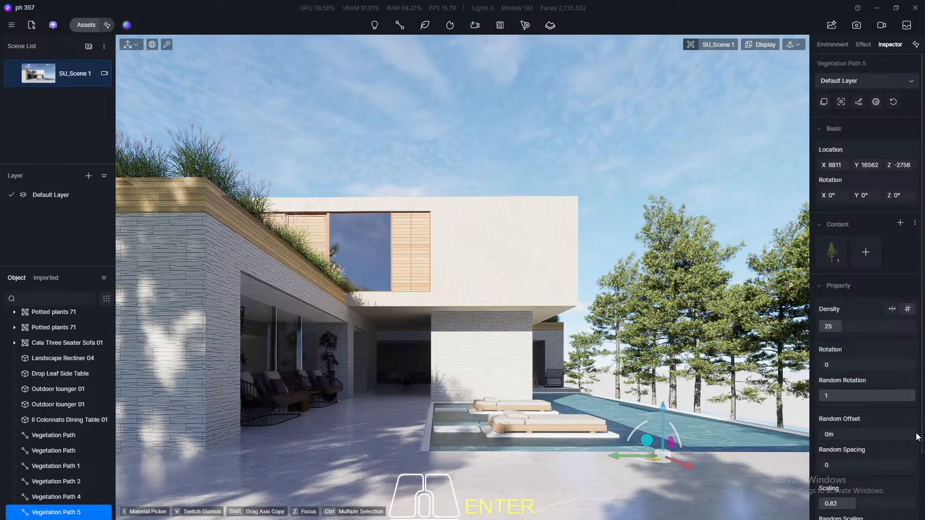
Set the pine trees' scaling to 0.7 and their random scaling to 1 on Vegetation Path 5
{"action": "left_click", "coordinate": [869, 465]}
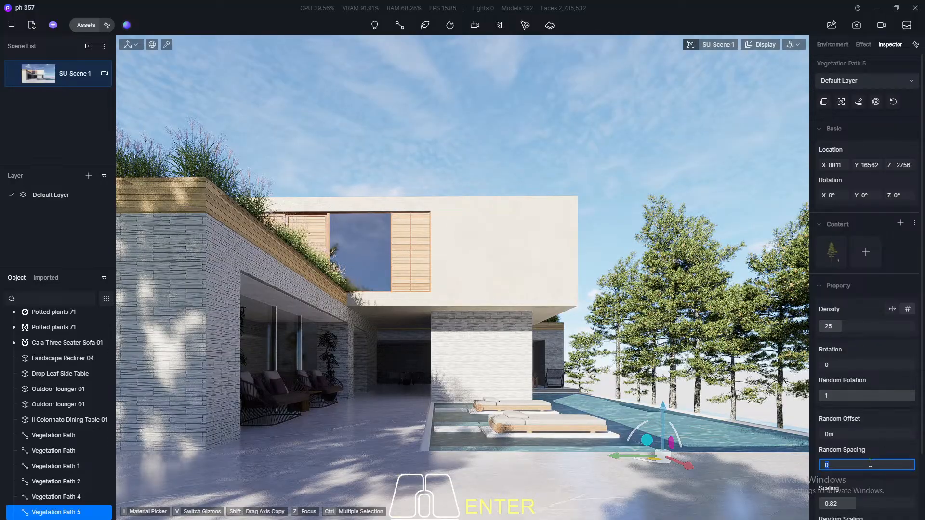
{"action": "scroll", "coordinate": [899, 418], "scroll_direction": "down", "scroll_amount": 3}
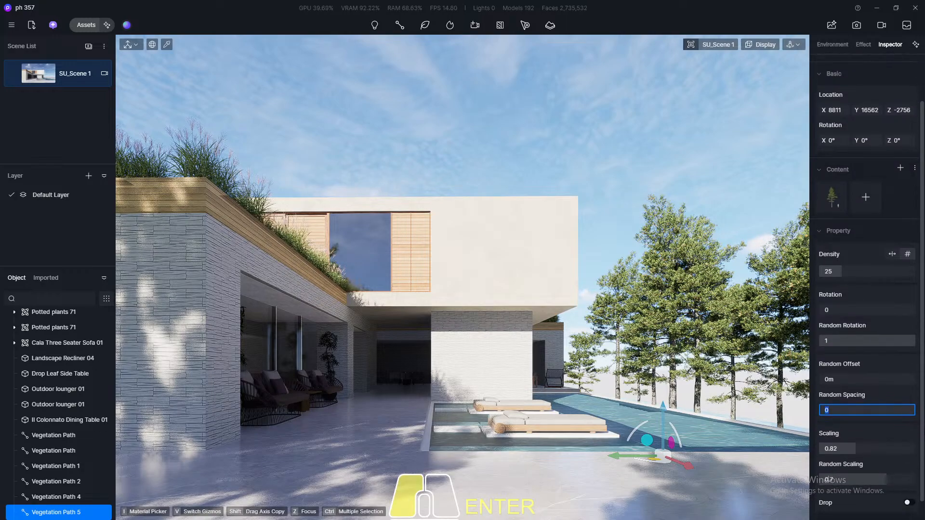
{"action": "mouse_move", "coordinate": [852, 429]}
{"action": "left_mouse_down"}
{"action": "mouse_move", "coordinate": [923, 427]}
{"action": "mouse_move", "coordinate": [870, 429]}
{"action": "left_mouse_up"}
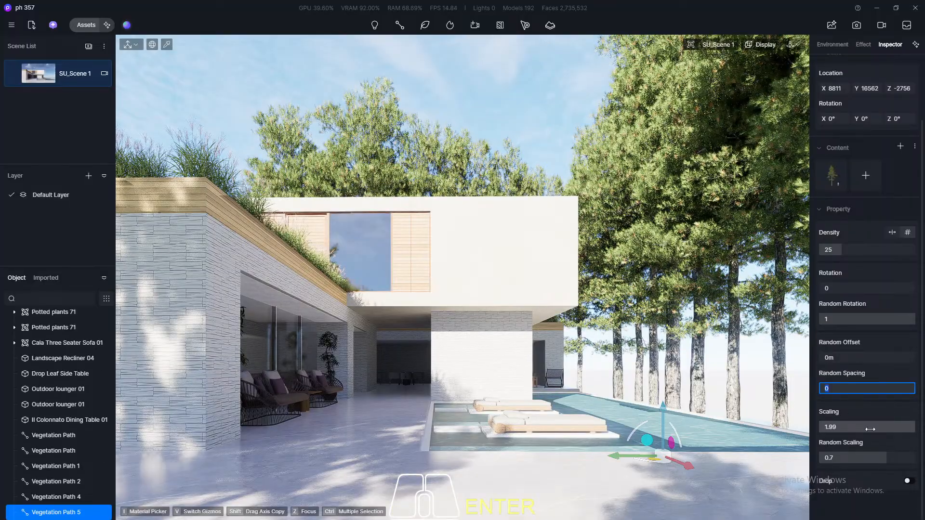
{"action": "left_click", "coordinate": [870, 429]}
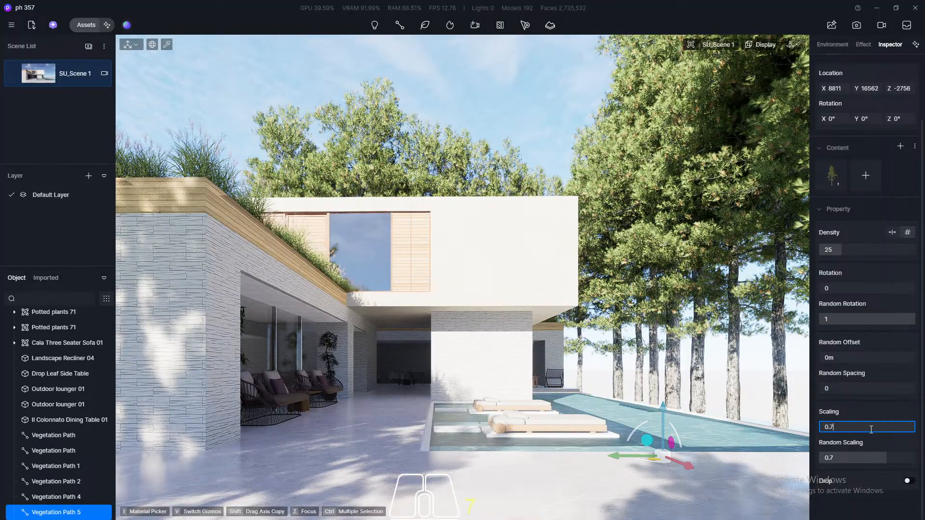
{"action": "type", "text": "0.7"}
{"action": "key", "text": "Return"}
{"action": "left_click", "coordinate": [864, 457]}
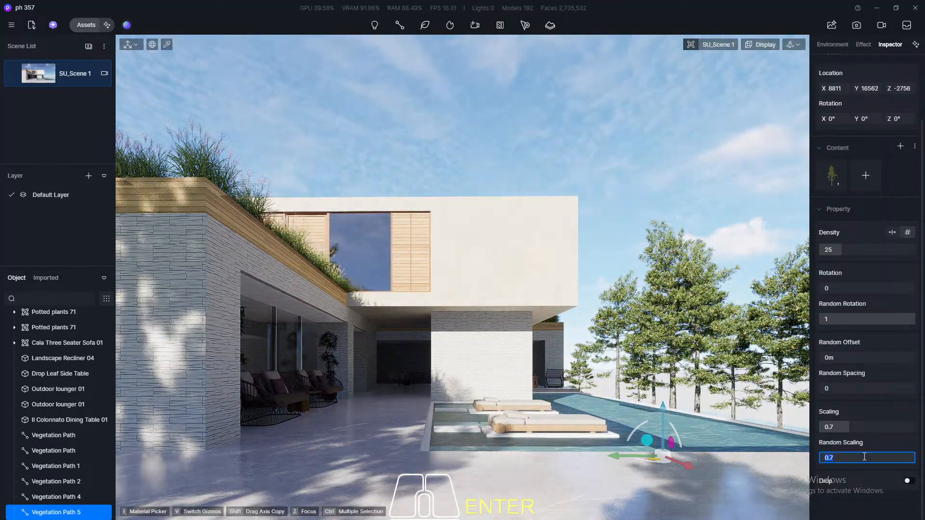
{"action": "type", "text": "1"}
{"action": "key", "text": "Return"}
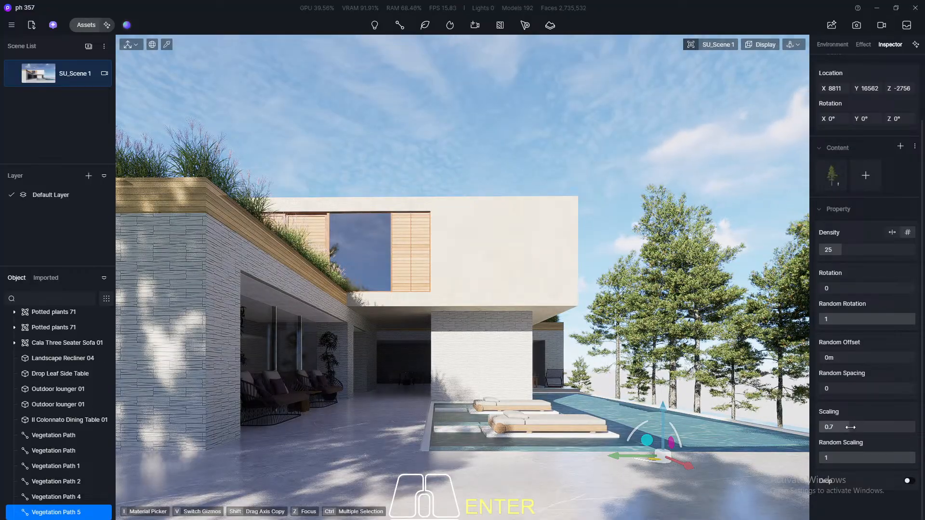
Try a density of 15 for the pine trees on Vegetation Path 5, set it to 20, and deselect the path
{"action": "left_click", "coordinate": [846, 250]}
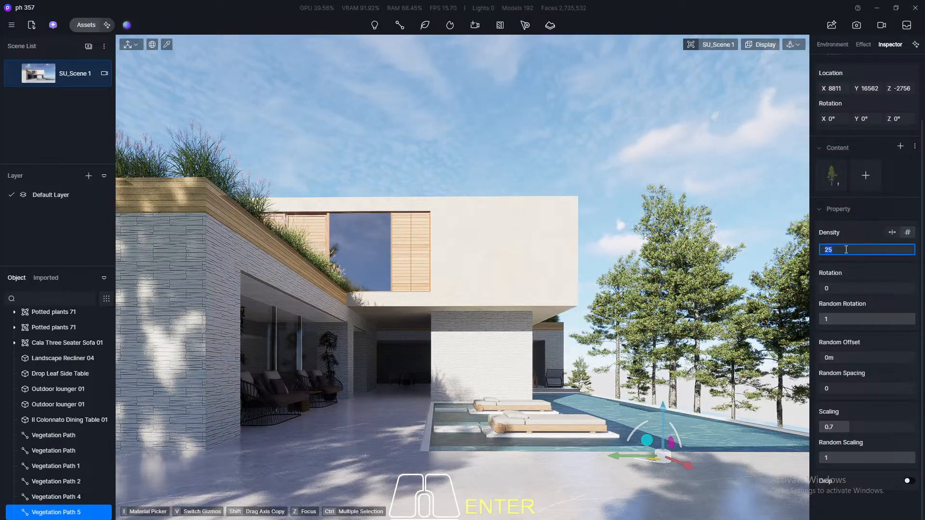
{"action": "type", "text": "15"}
{"action": "key", "text": "Return"}
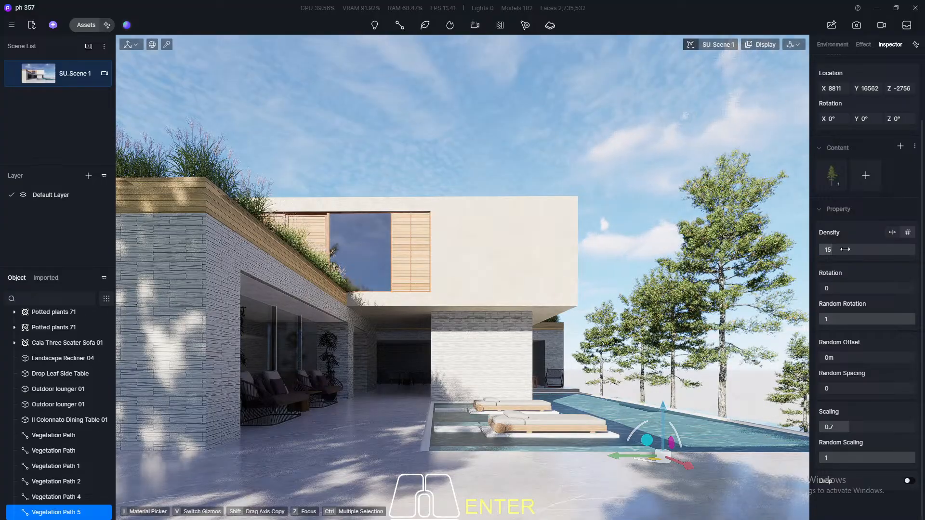
{"action": "left_click", "coordinate": [846, 250]}
{"action": "type", "text": "20"}
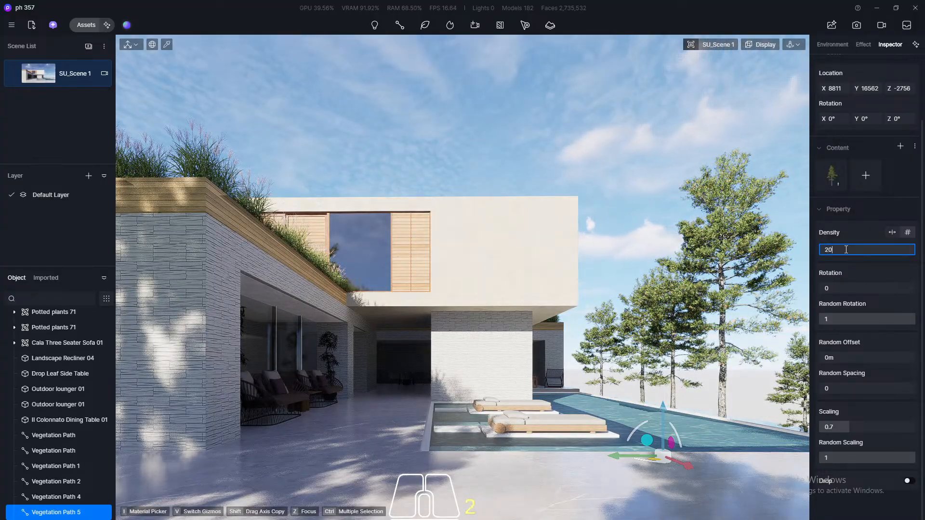
{"action": "key", "text": "Return"}
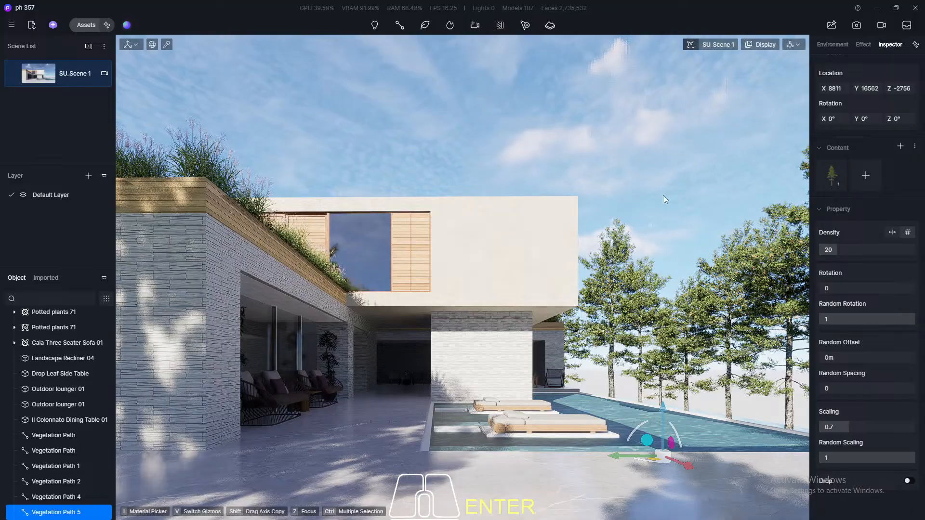
{"action": "left_click", "coordinate": [659, 236]}
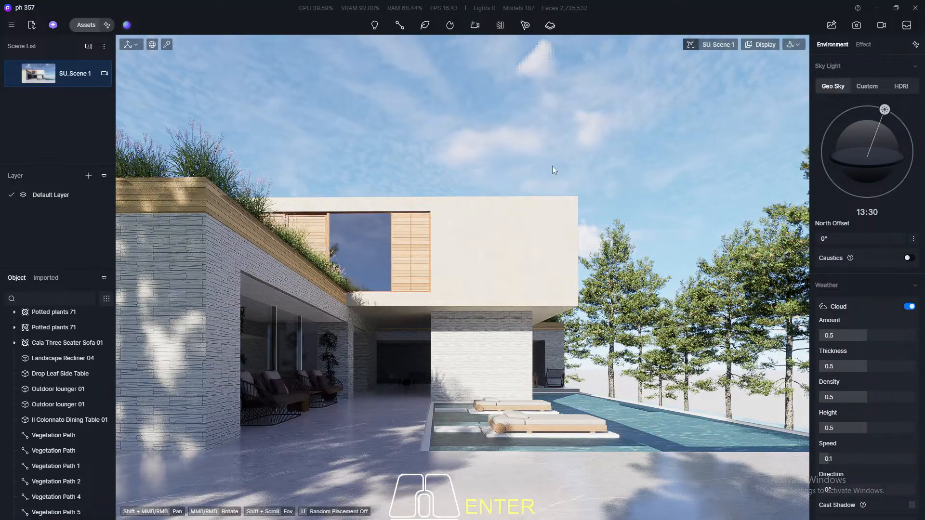
Switch to Perspective View and begin a new vegetation path with seven zigzag linear points outside the plot, along its pool-side edge
{"action": "middle_click_drag", "start_coordinate": [552, 170], "coordinate": [394, 243]}
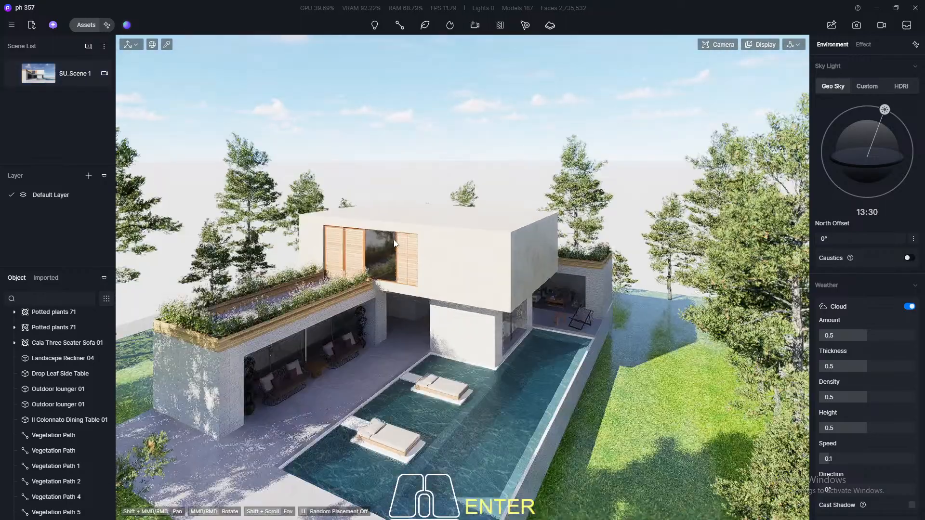
{"action": "scroll", "coordinate": [579, 228], "scroll_direction": "down", "scroll_amount": 10}
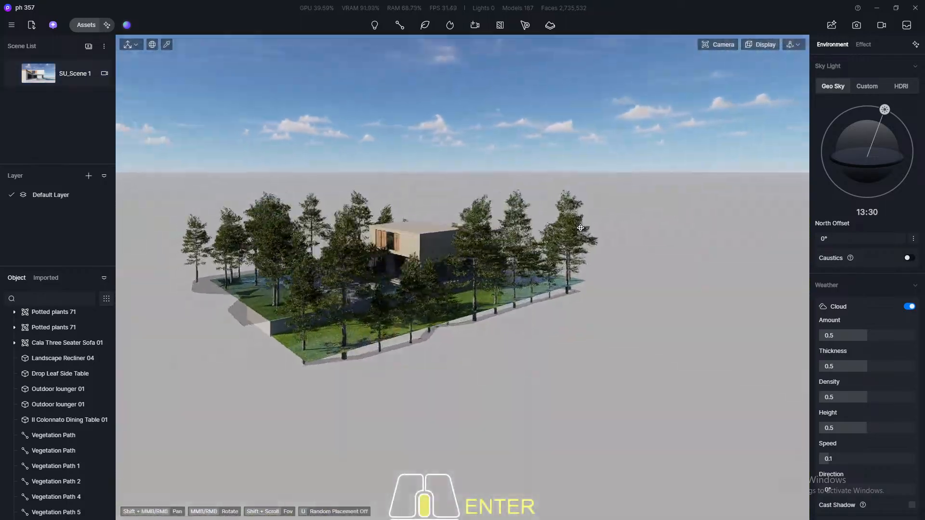
{"action": "left_click", "coordinate": [75, 74]}
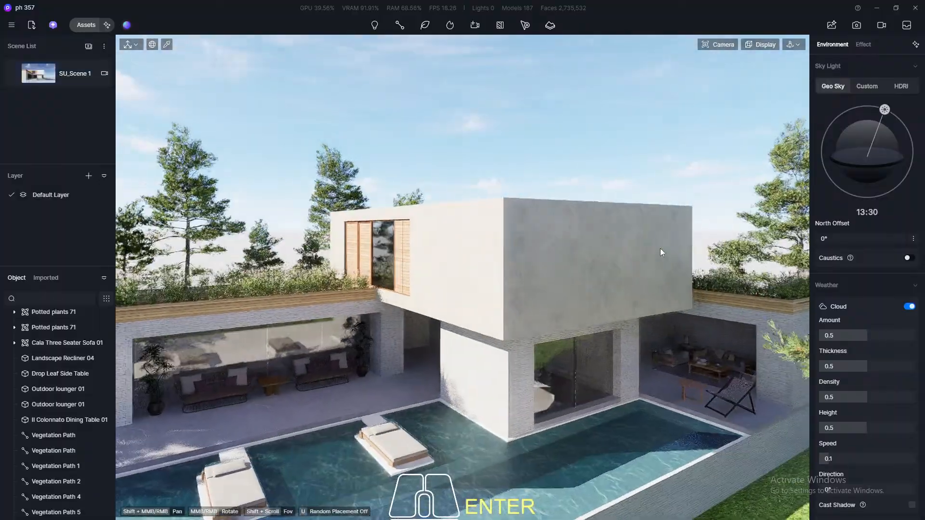
{"action": "scroll", "coordinate": [659, 248], "scroll_direction": "down", "scroll_amount": 10}
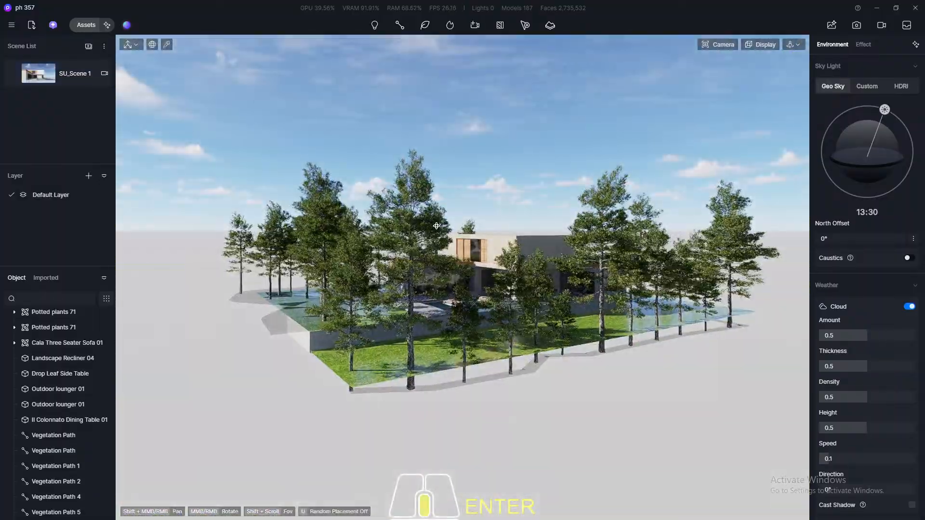
{"action": "middle_click_drag", "start_coordinate": [436, 225], "coordinate": [518, 145]}
{"action": "key", "text": "F8"}
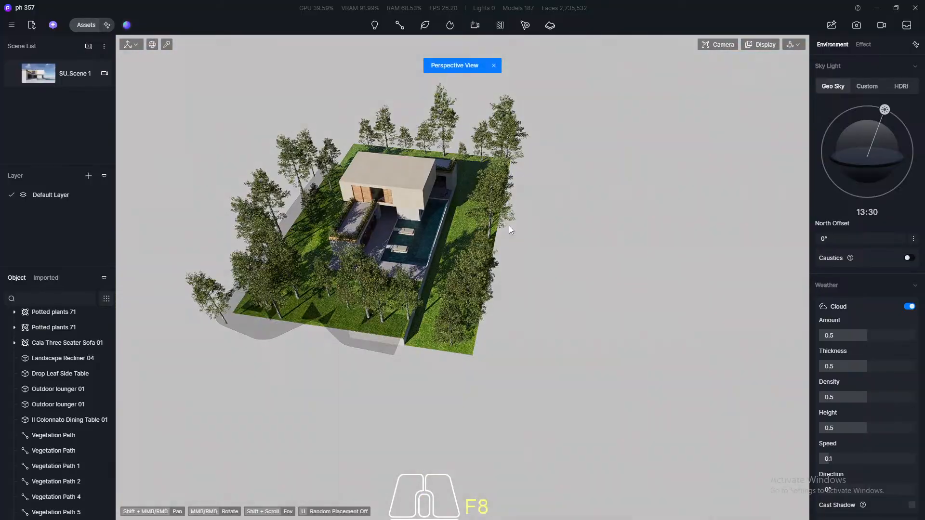
{"action": "left_click", "coordinate": [399, 25]}
{"action": "left_click", "coordinate": [427, 91]}
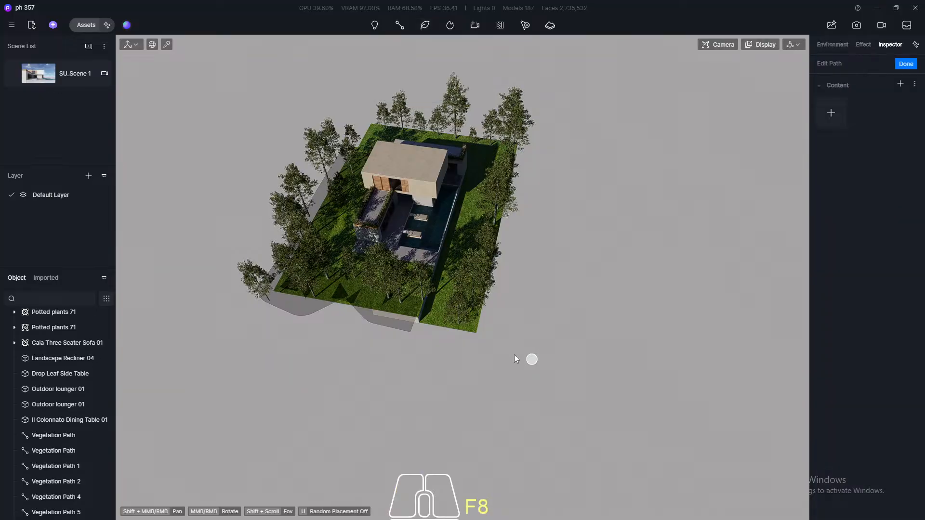
{"action": "left_click", "coordinate": [479, 342]}
{"action": "left_click", "coordinate": [556, 327]}
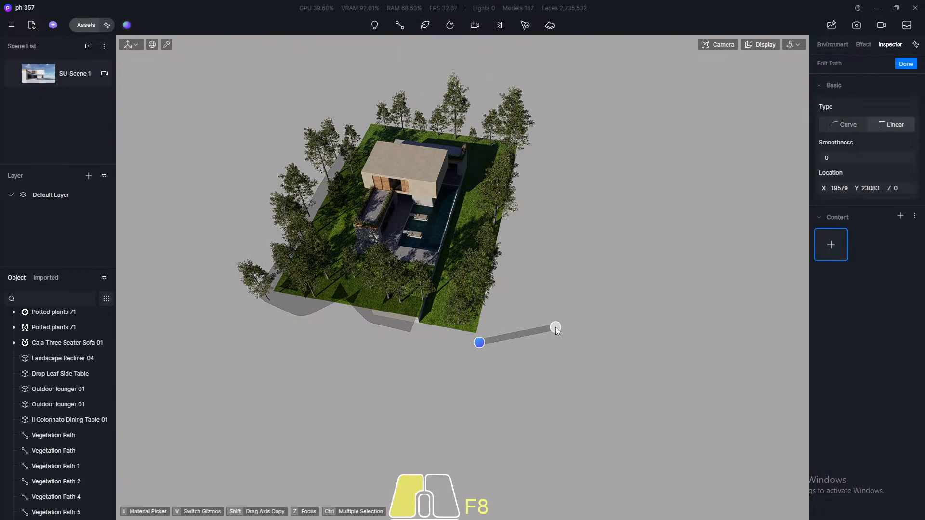
{"action": "left_click", "coordinate": [538, 285]}
{"action": "left_click", "coordinate": [585, 250]}
{"action": "left_click", "coordinate": [574, 216]}
{"action": "left_click", "coordinate": [652, 178]}
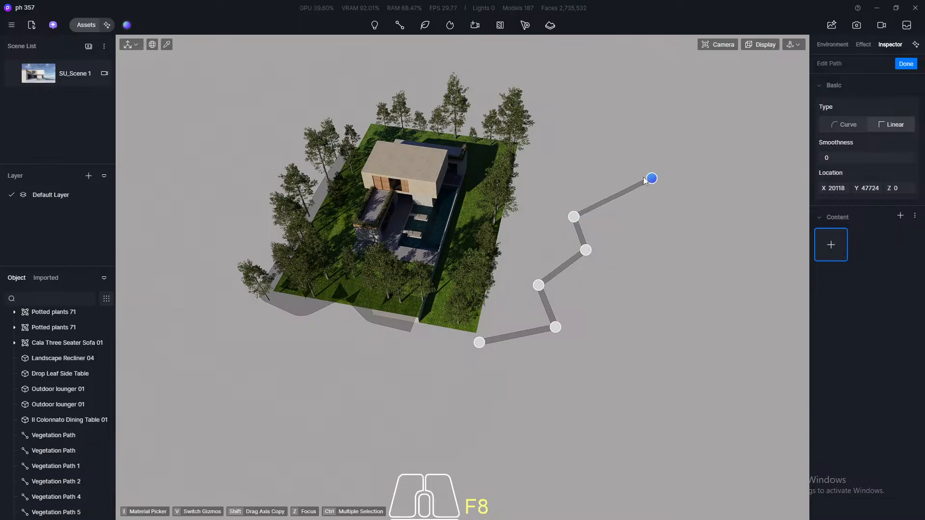
{"action": "left_click", "coordinate": [577, 175]}
Extend the new path with five more points around the rear of the plot past its far corner, and finish it
{"action": "middle_click_drag", "start_coordinate": [567, 106], "coordinate": [656, 305], "text": "shift"}
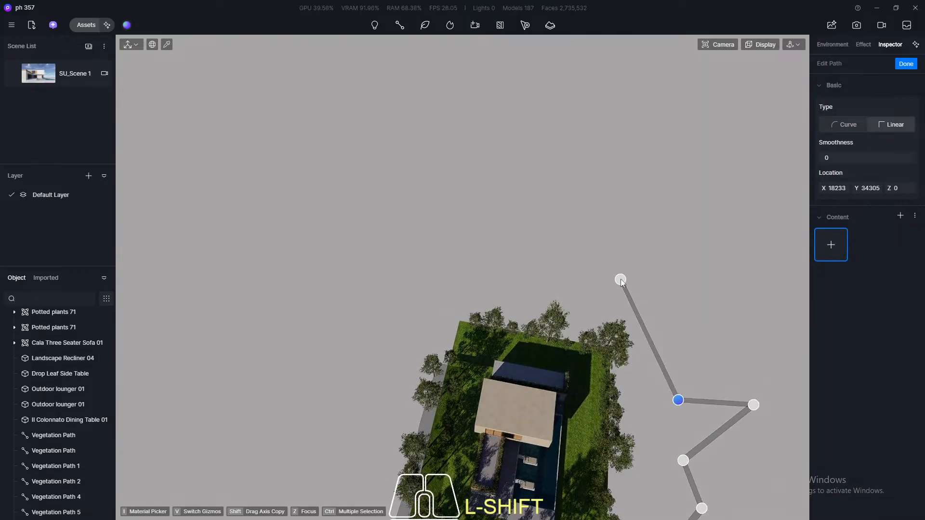
{"action": "left_click", "coordinate": [620, 278]}
{"action": "left_click", "coordinate": [576, 276]}
{"action": "left_click", "coordinate": [520, 278]}
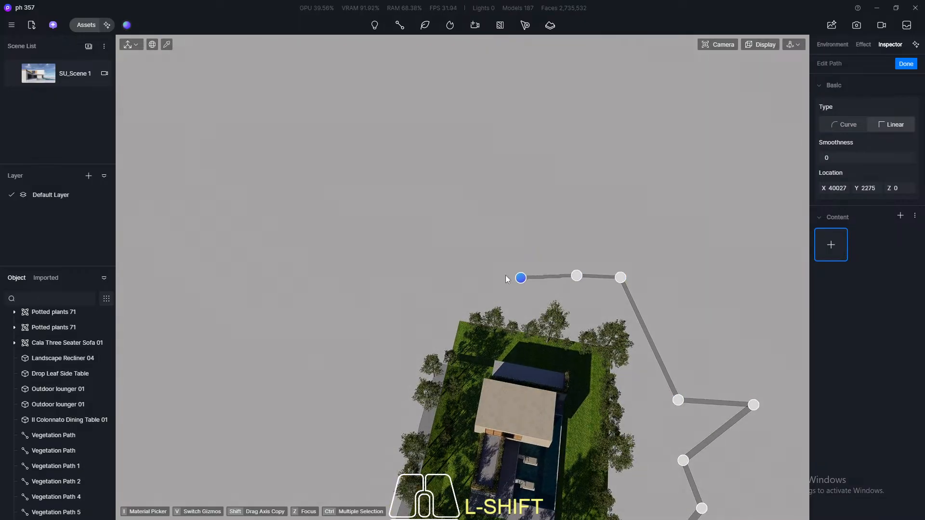
{"action": "left_click", "coordinate": [448, 243]}
{"action": "left_click", "coordinate": [372, 247]}
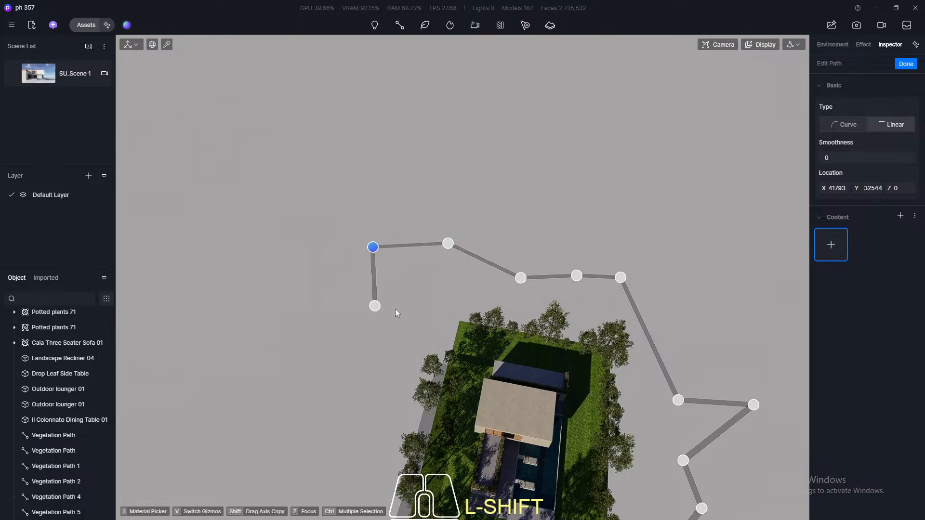
{"action": "left_click", "coordinate": [906, 64]}
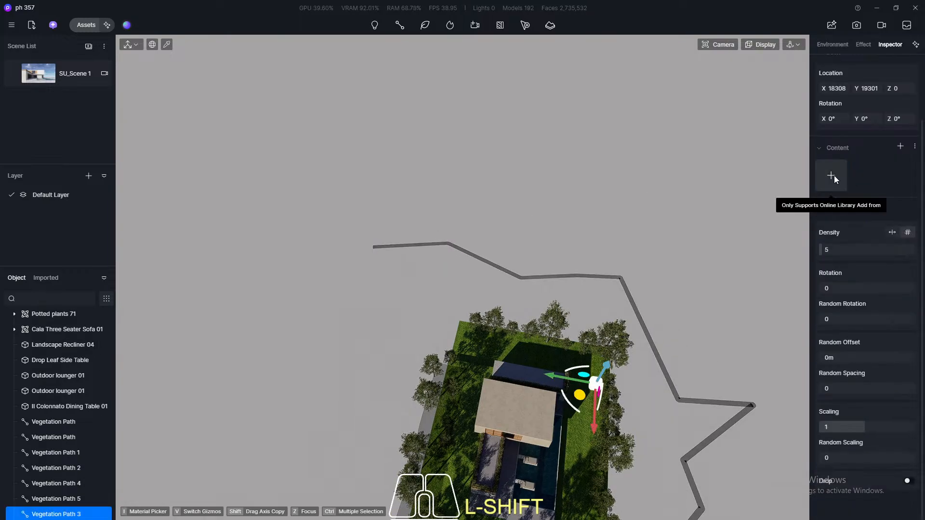
Open the model library for the new path's content and filter the Nature models by Dynamic Only, with High Definition off
{"action": "left_click", "coordinate": [831, 176]}
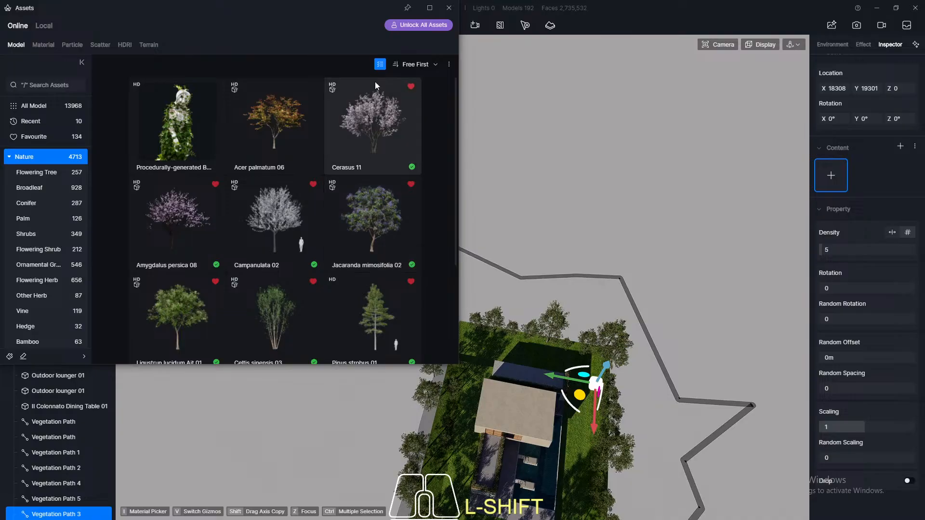
{"action": "left_click", "coordinate": [380, 64]}
{"action": "left_click", "coordinate": [351, 134]}
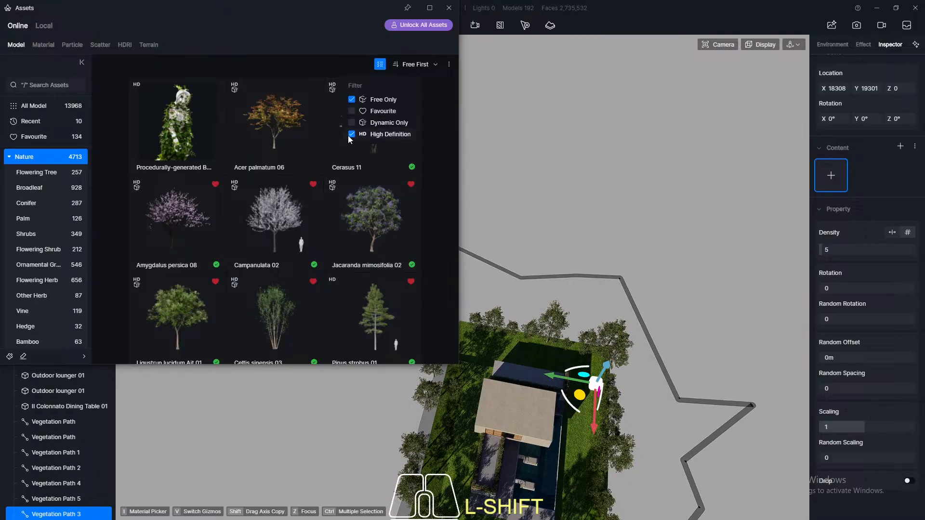
{"action": "left_click", "coordinate": [352, 134]}
{"action": "left_click", "coordinate": [352, 123]}
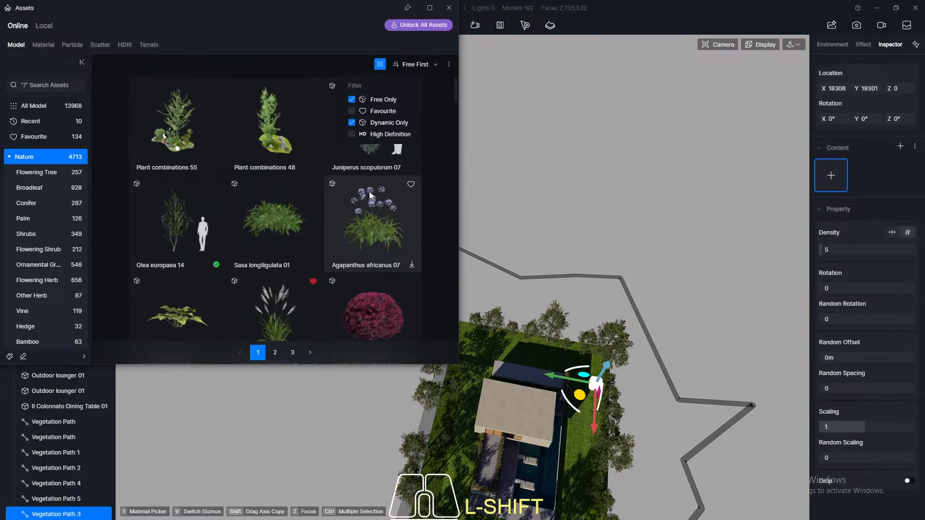
Browse both pages of the free dynamic Nature models for background trees and close the filter options
{"action": "scroll", "coordinate": [238, 163], "scroll_direction": "down", "scroll_amount": 8}
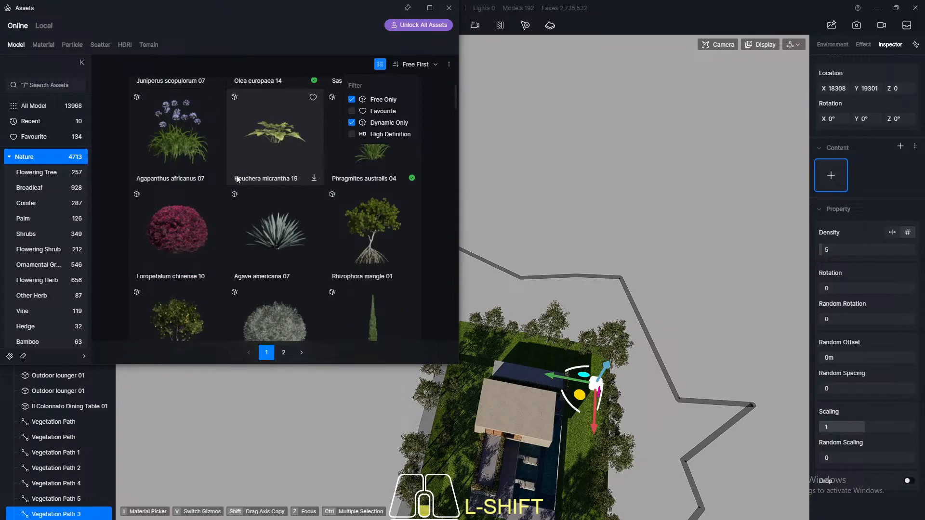
{"action": "scroll", "coordinate": [238, 163], "scroll_direction": "down", "scroll_amount": 5}
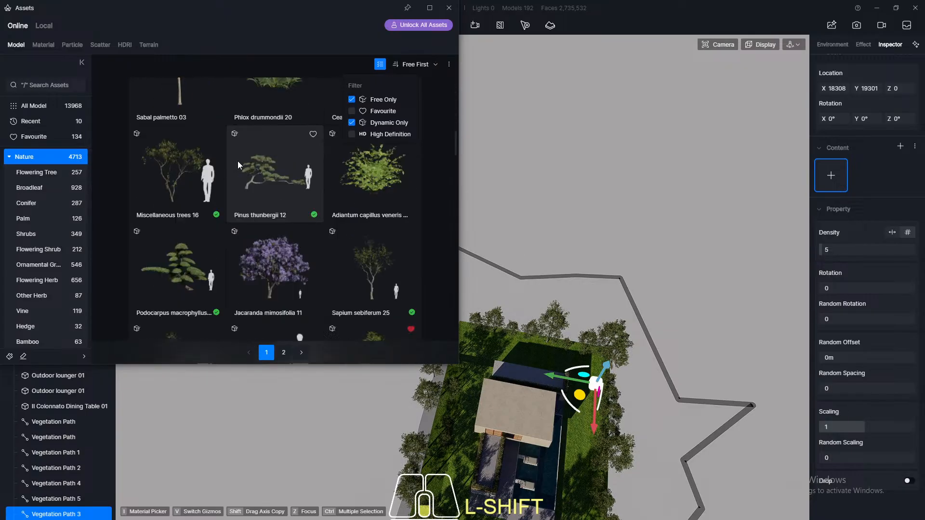
{"action": "scroll", "coordinate": [239, 158], "scroll_direction": "up", "scroll_amount": 1}
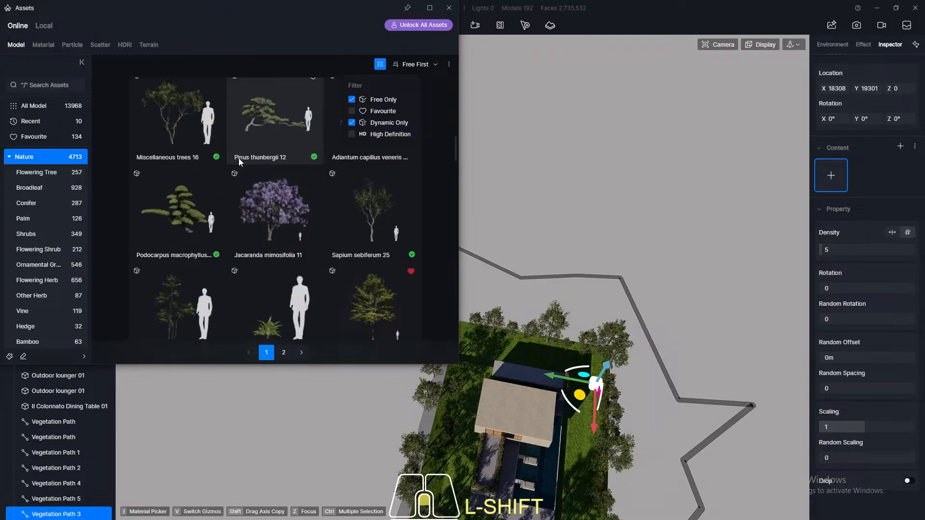
{"action": "scroll", "coordinate": [238, 158], "scroll_direction": "down", "scroll_amount": 2}
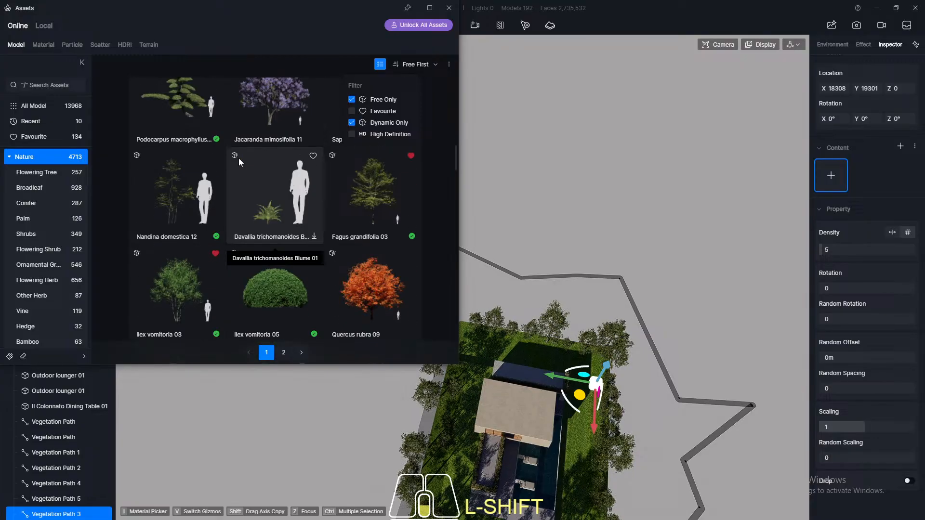
{"action": "scroll", "coordinate": [239, 158], "scroll_direction": "up", "scroll_amount": 2}
{"action": "scroll", "coordinate": [238, 158], "scroll_direction": "up", "scroll_amount": 1}
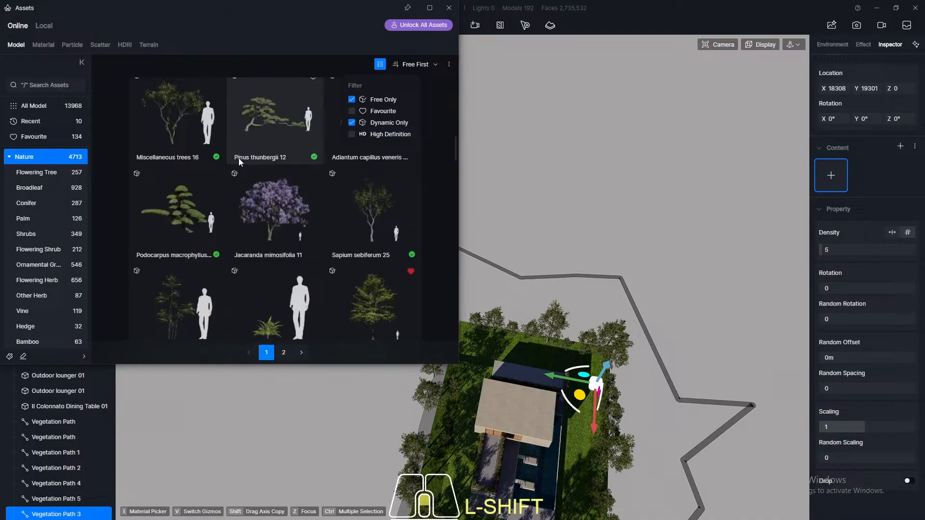
{"action": "scroll", "coordinate": [238, 158], "scroll_direction": "up", "scroll_amount": 3}
{"action": "scroll", "coordinate": [238, 158], "scroll_direction": "up", "scroll_amount": 7}
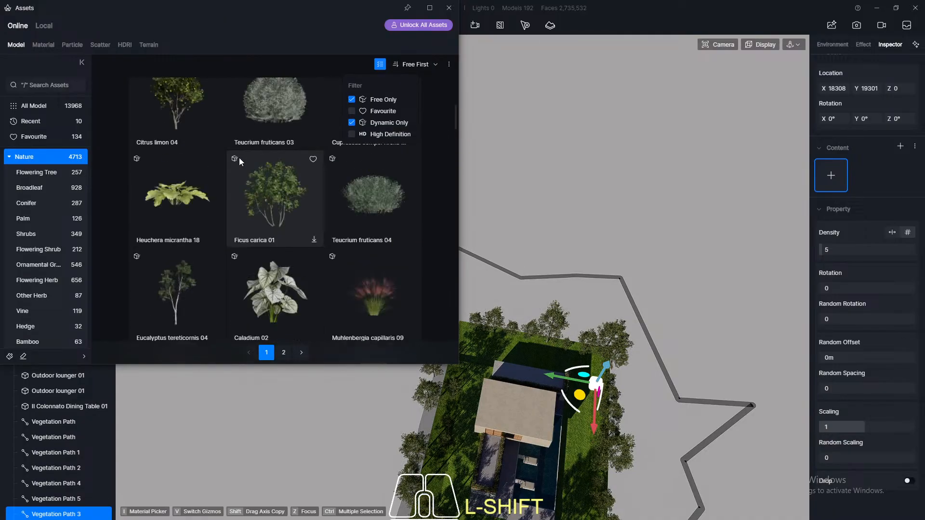
{"action": "scroll", "coordinate": [240, 160], "scroll_direction": "down", "scroll_amount": 3}
{"action": "scroll", "coordinate": [240, 160], "scroll_direction": "down", "scroll_amount": 15}
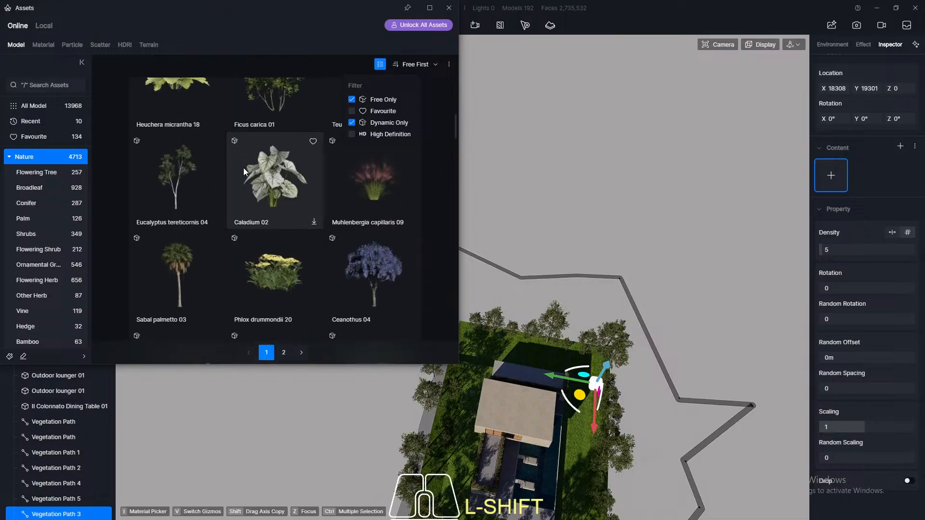
{"action": "scroll", "coordinate": [245, 183], "scroll_direction": "down", "scroll_amount": 15}
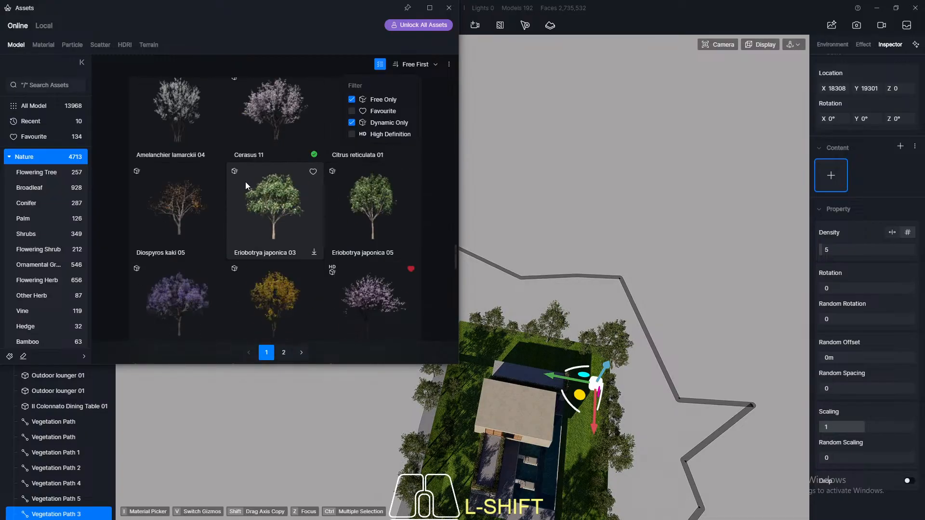
{"action": "scroll", "coordinate": [284, 323], "scroll_direction": "down", "scroll_amount": 3}
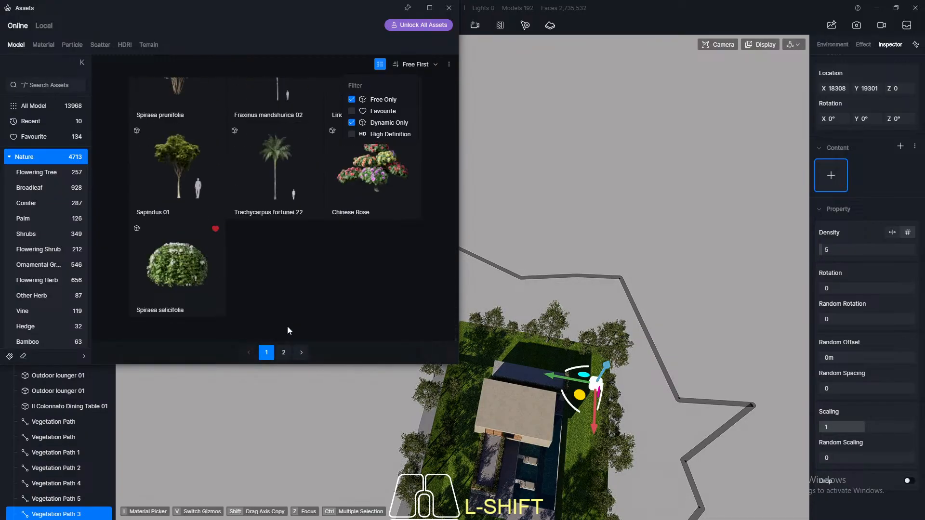
{"action": "left_click", "coordinate": [284, 352]}
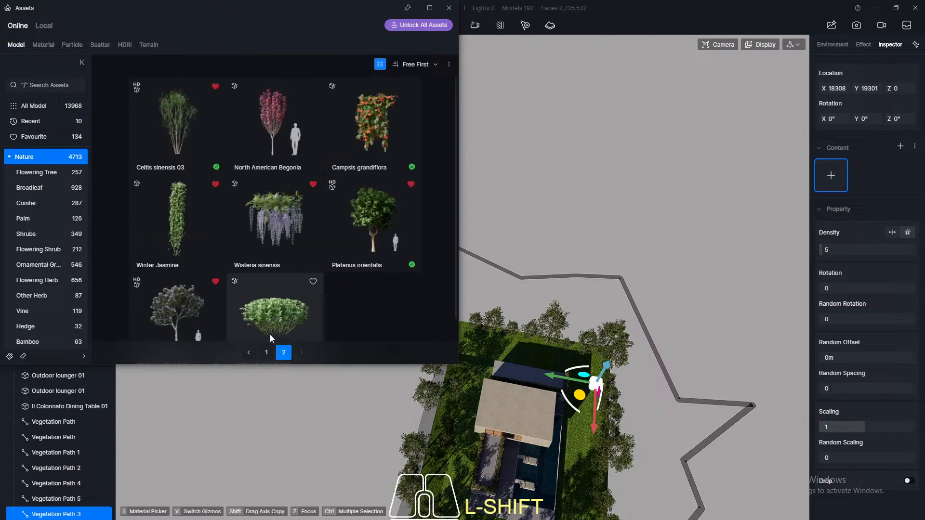
{"action": "left_click", "coordinate": [267, 352]}
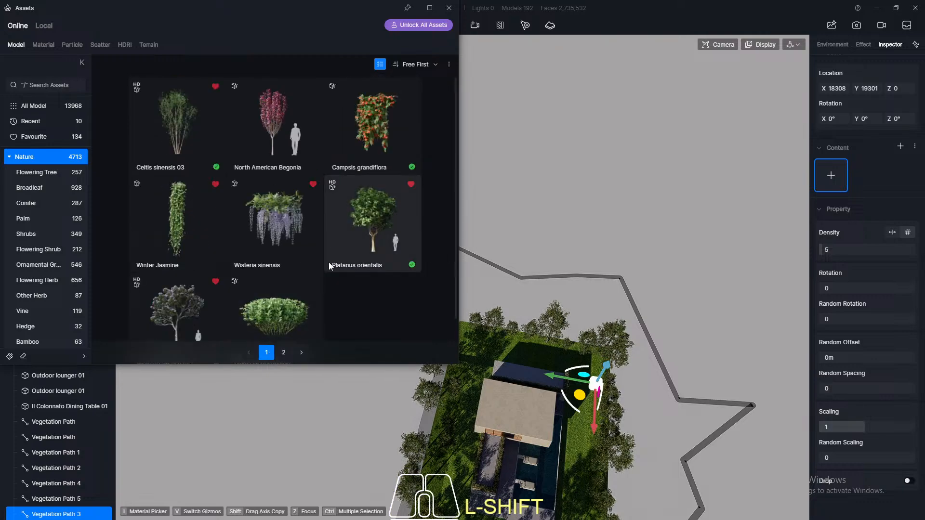
{"action": "left_click", "coordinate": [378, 66]}
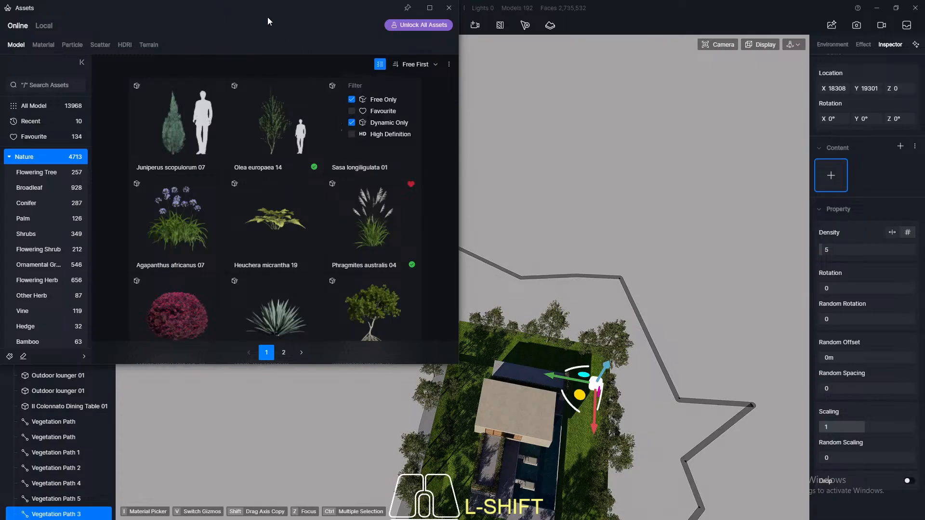
{"action": "left_click", "coordinate": [378, 65]}
Add the Sapium sebiferum 25 tree as the content of Vegetation Path 3 and close the model library
{"action": "scroll", "coordinate": [329, 230], "scroll_direction": "down", "scroll_amount": 2}
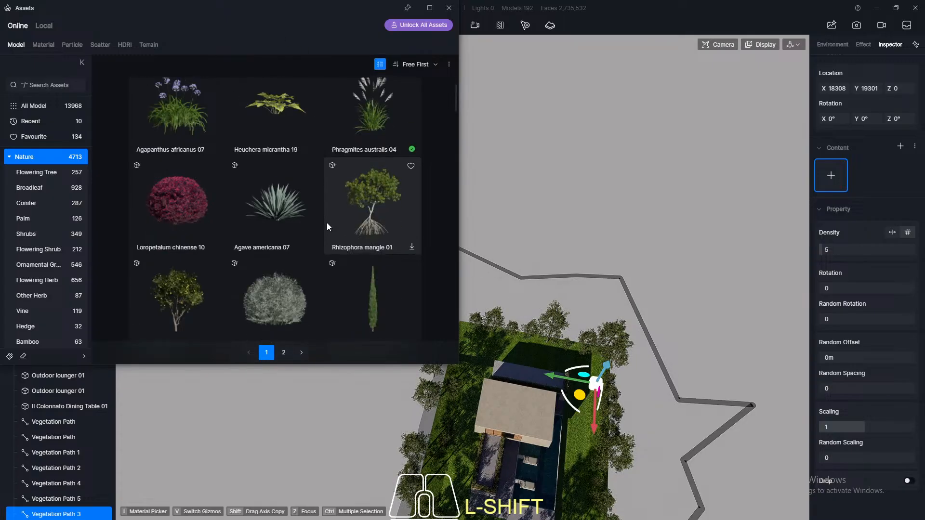
{"action": "scroll", "coordinate": [185, 200], "scroll_direction": "down", "scroll_amount": 2}
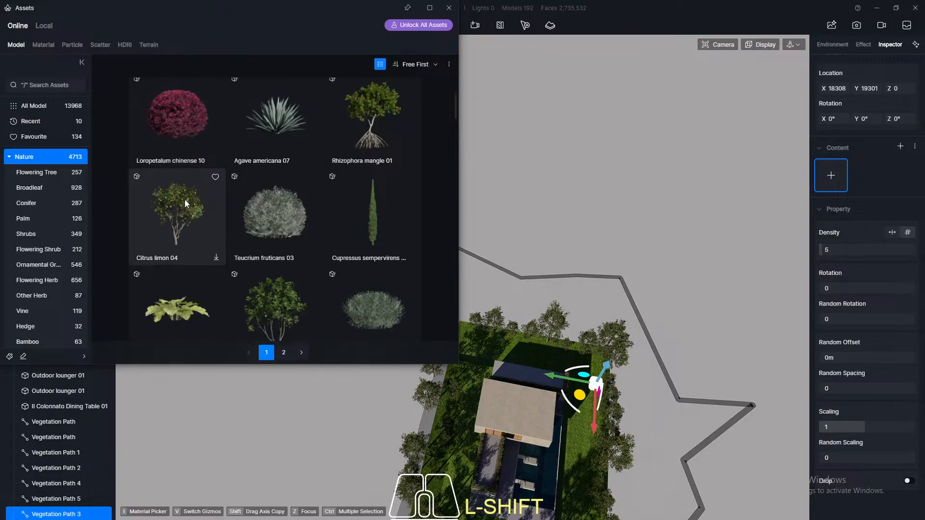
{"action": "scroll", "coordinate": [213, 183], "scroll_direction": "down", "scroll_amount": 5}
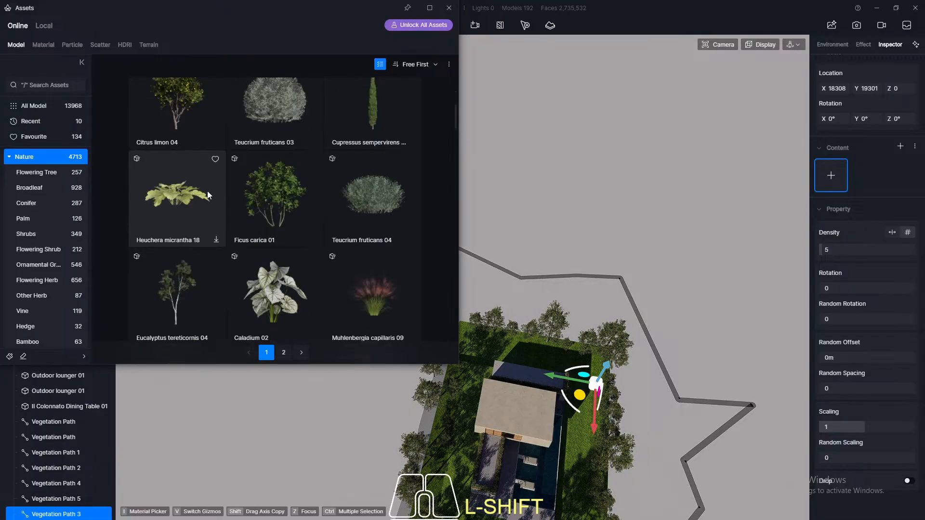
{"action": "scroll", "coordinate": [195, 181], "scroll_direction": "down", "scroll_amount": 6}
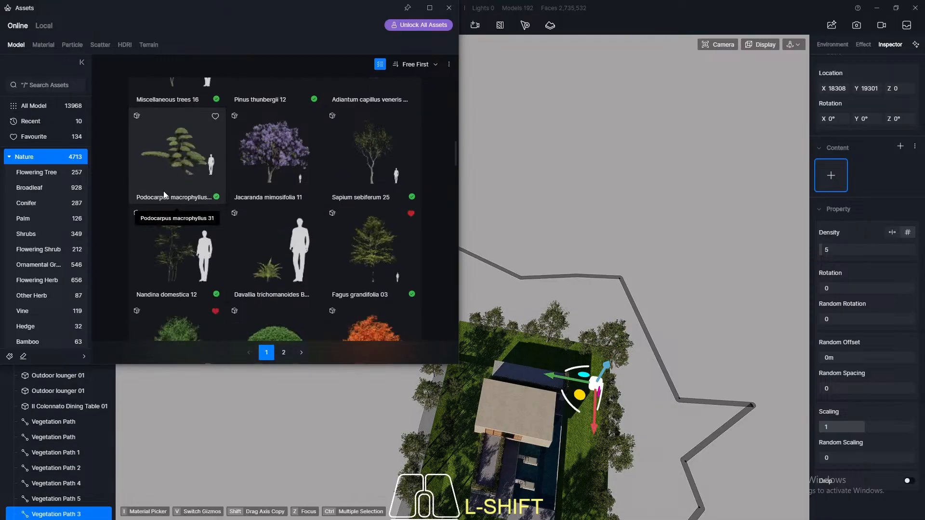
{"action": "scroll", "coordinate": [164, 193], "scroll_direction": "down", "scroll_amount": 1}
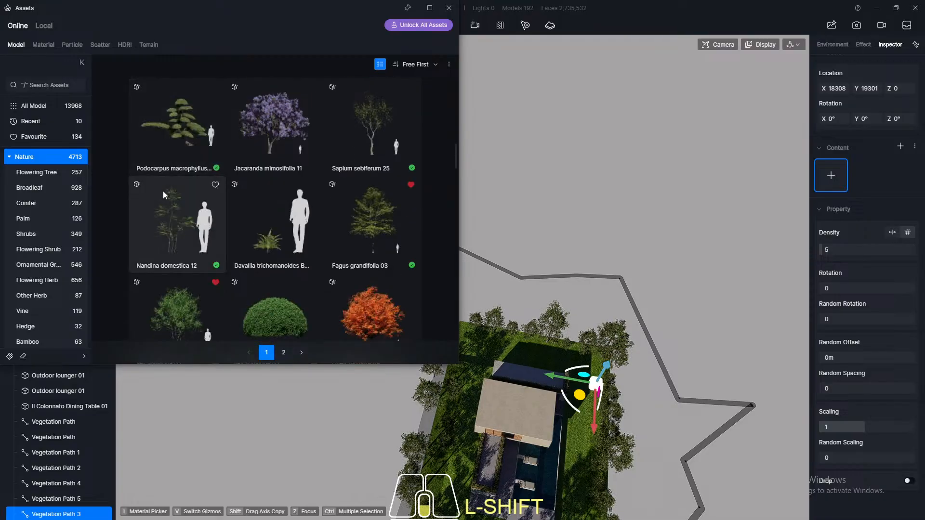
{"action": "left_click", "coordinate": [363, 128]}
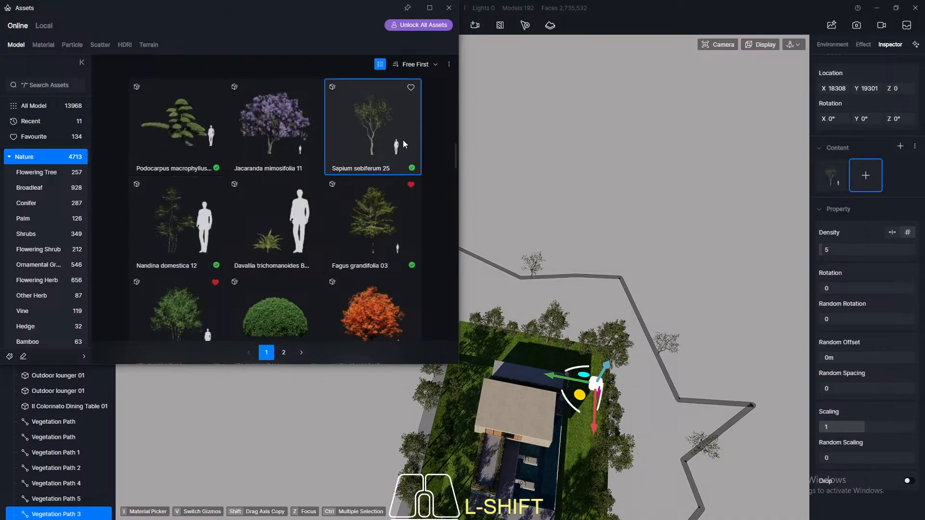
{"action": "scroll", "coordinate": [359, 143], "scroll_direction": "down", "scroll_amount": 1}
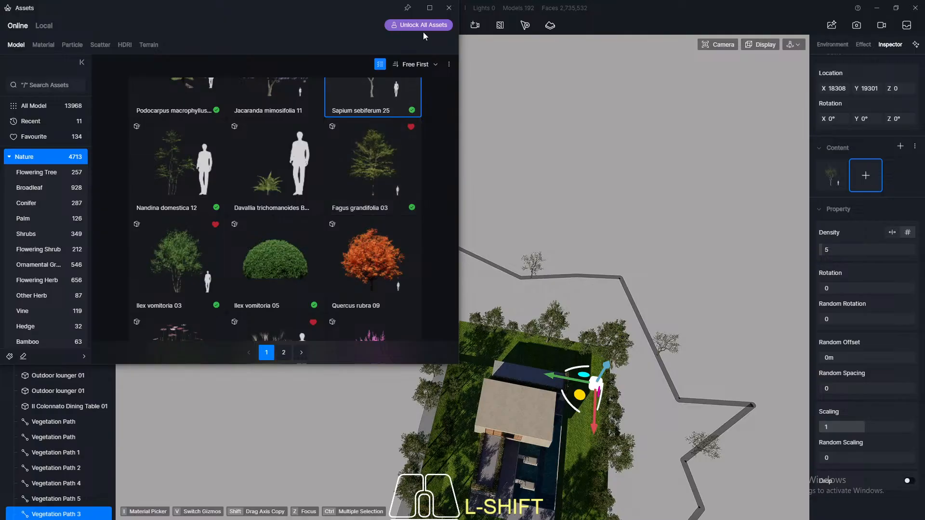
{"action": "left_click", "coordinate": [448, 9]}
Return to the SU_Scene 1 view, set Vegetation Path 3's density to 50, and lower the path to about Z -5584
{"action": "scroll", "coordinate": [437, 128], "scroll_direction": "up", "scroll_amount": 3}
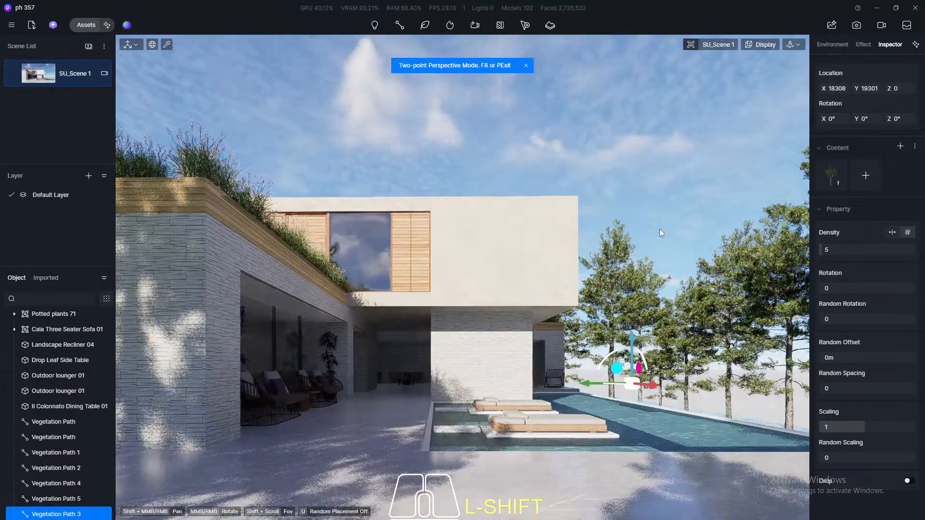
{"action": "left_click", "coordinate": [846, 249]}
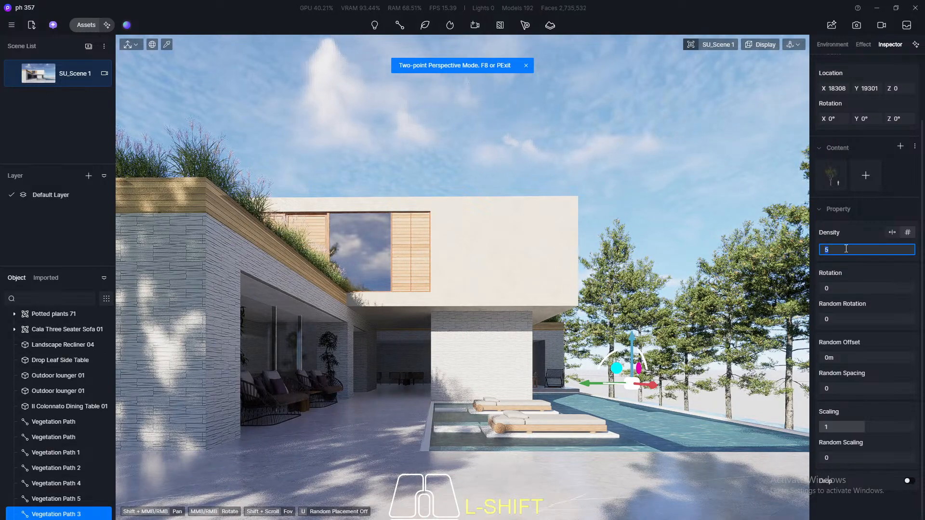
{"action": "type", "text": "50"}
{"action": "key", "text": "Return"}
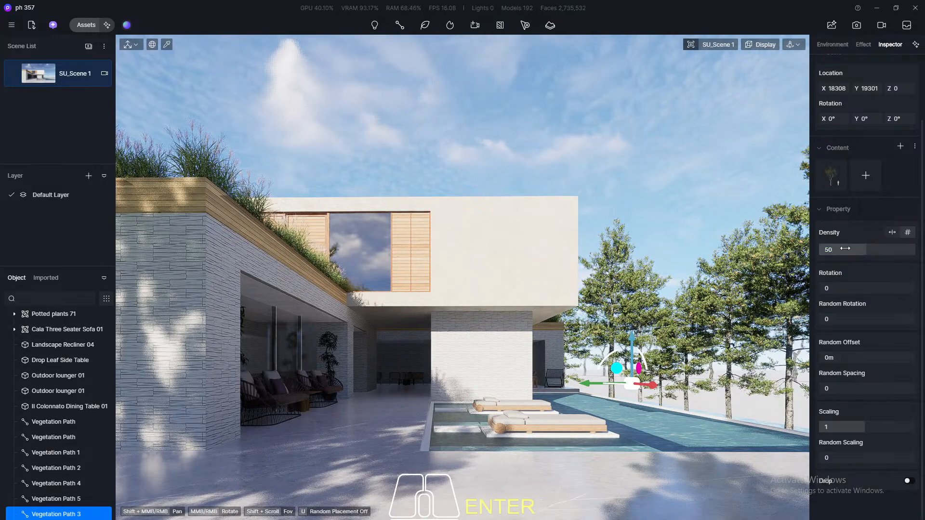
{"action": "left_click_drag", "start_coordinate": [632, 350], "coordinate": [636, 432]}
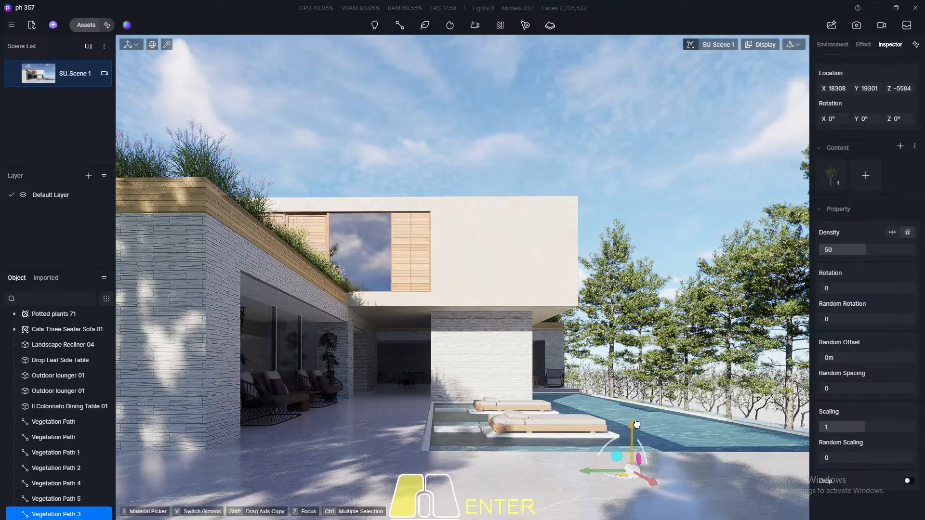
Set the random scaling, random spacing and random rotation of Vegetation Path 3 each to 1
{"action": "left_click", "coordinate": [845, 457]}
{"action": "type", "text": "1"}
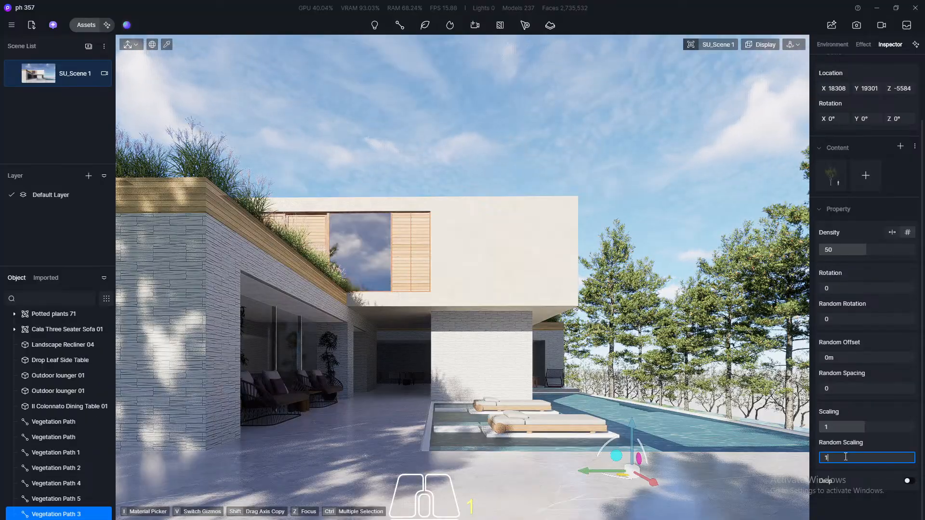
{"action": "key", "text": "Return"}
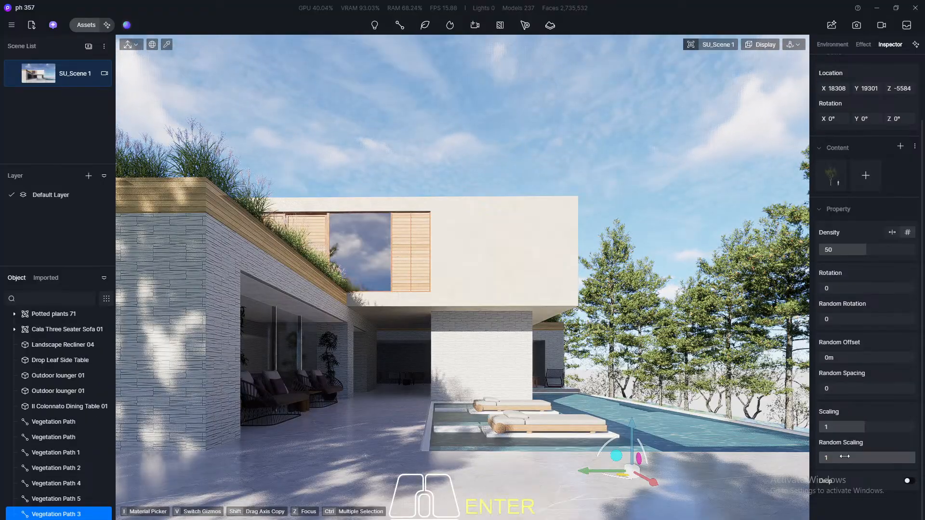
{"action": "left_click", "coordinate": [847, 389]}
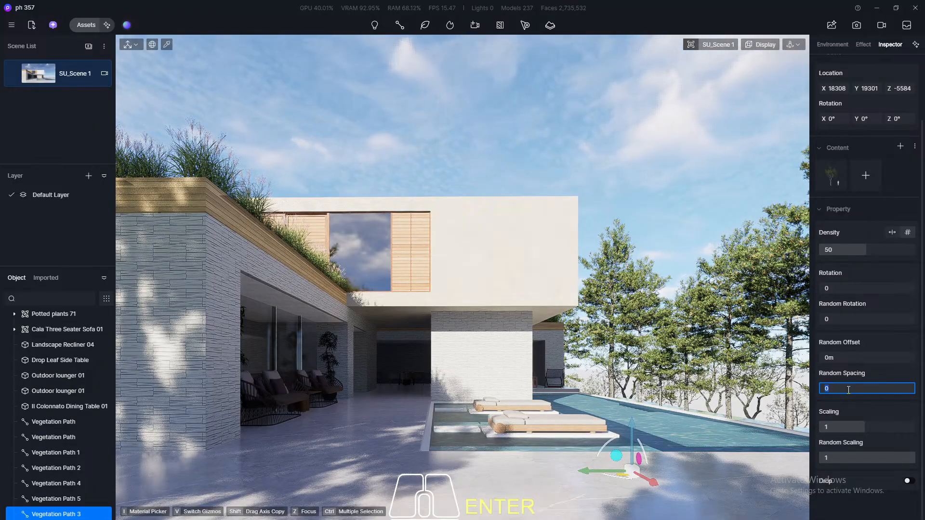
{"action": "type", "text": "3"}
{"action": "key", "text": "Return"}
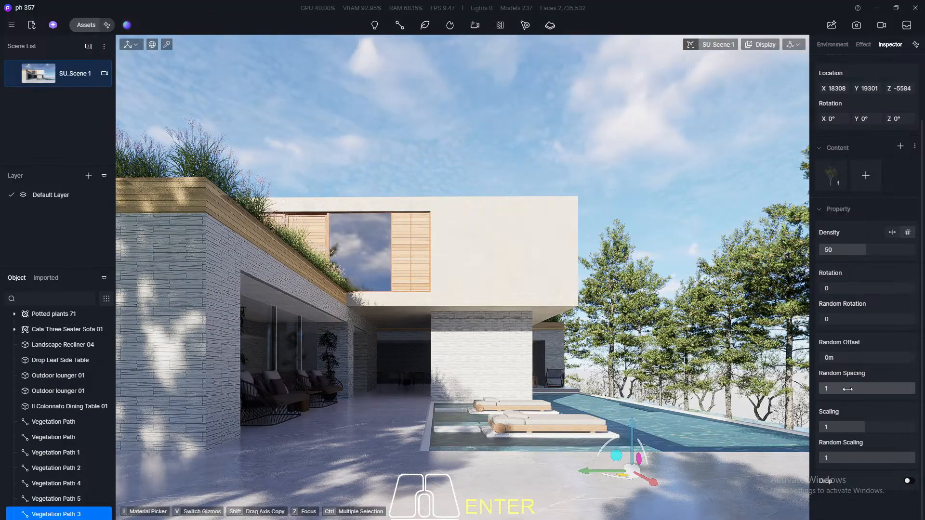
{"action": "left_click", "coordinate": [852, 318]}
{"action": "type", "text": "3"}
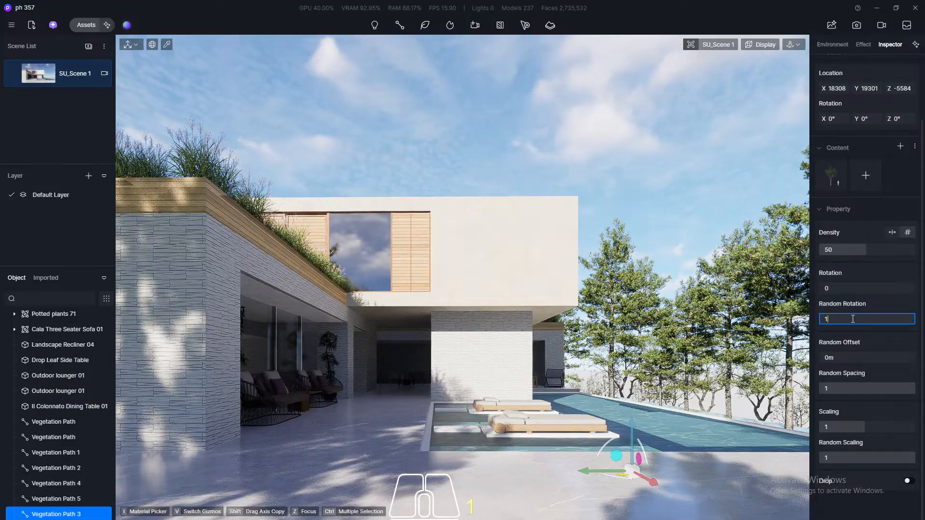
{"action": "key", "text": "Return"}
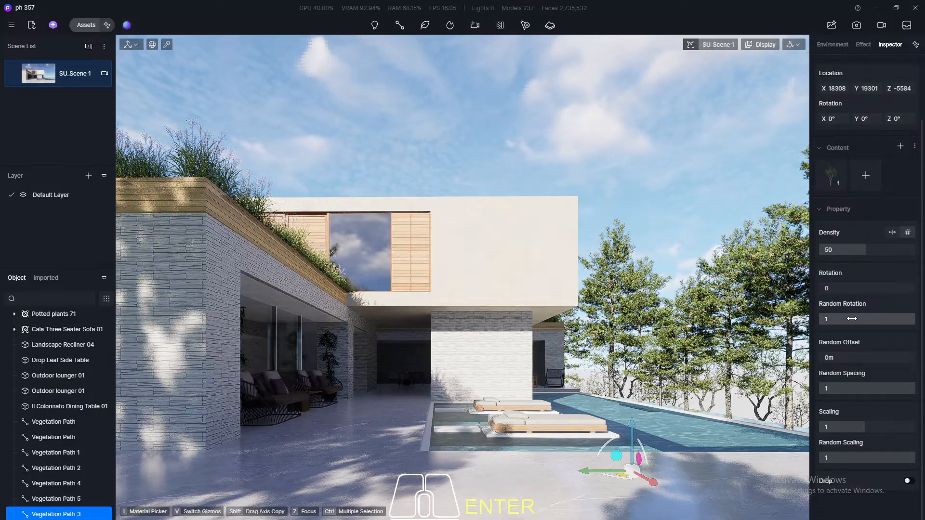
Set Vegetation Path 3's density to 100 and lower the path further to about Z -7450
{"action": "left_click", "coordinate": [843, 249]}
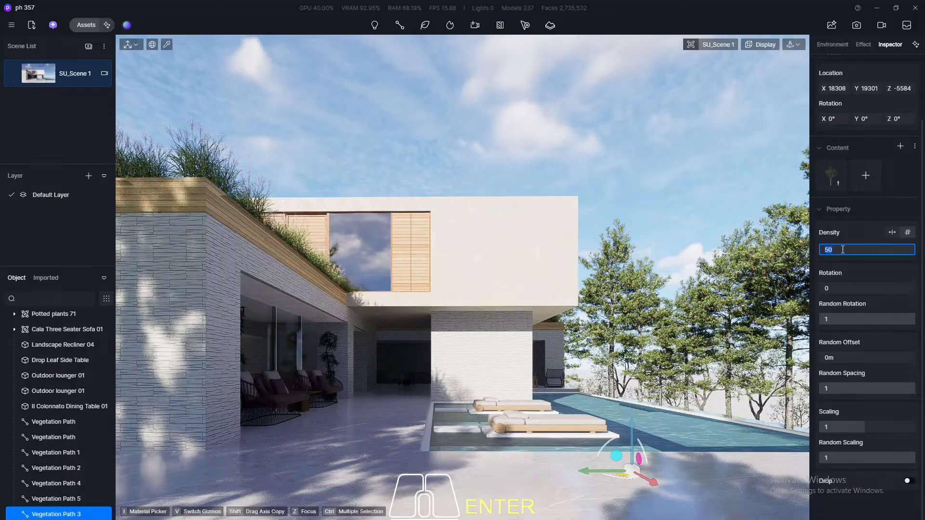
{"action": "type", "text": "100"}
{"action": "key", "text": "Return"}
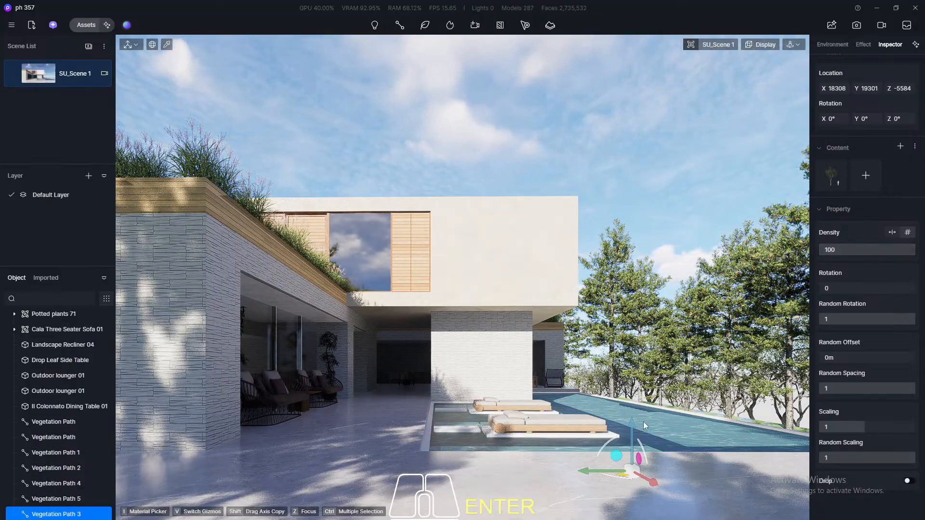
{"action": "left_click_drag", "start_coordinate": [631, 423], "coordinate": [665, 451]}
Raise the density of the trees along Vegetation Path 3 to 150
{"action": "left_click", "coordinate": [851, 249]}
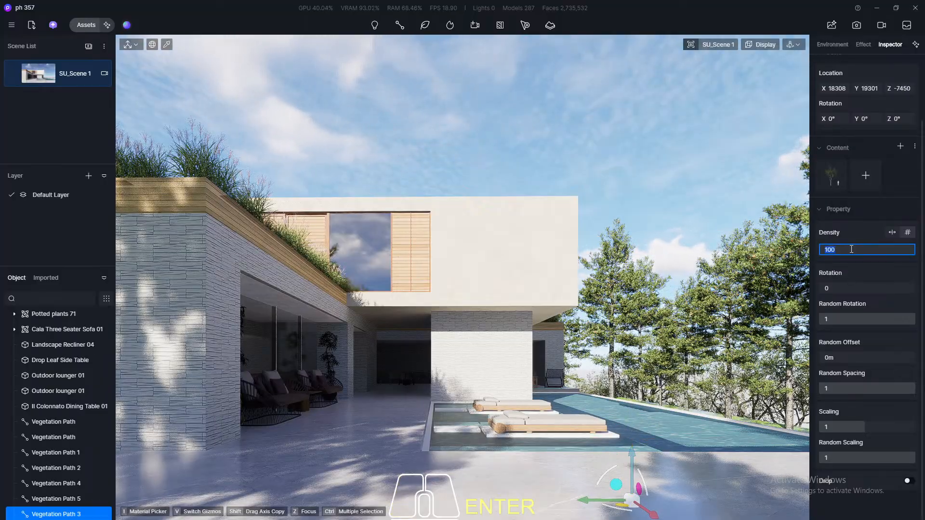
{"action": "type", "text": "150"}
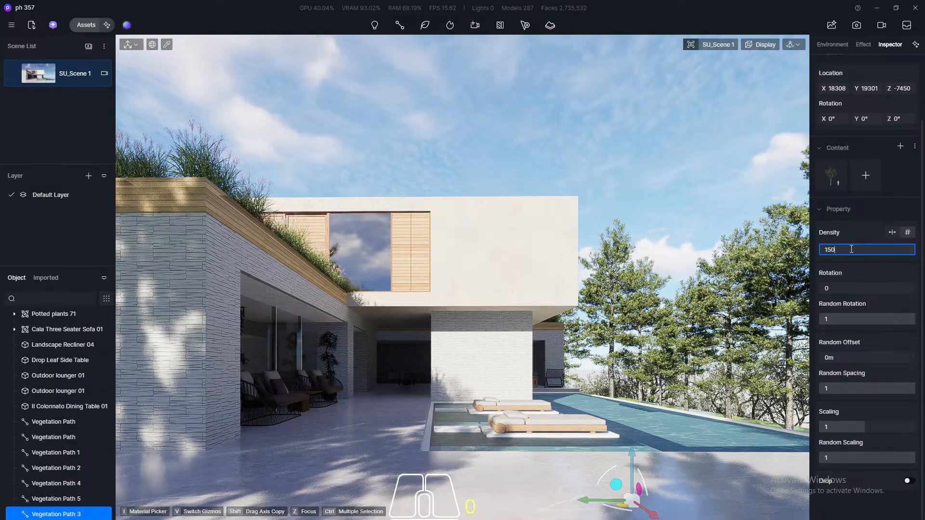
{"action": "key", "text": "Return"}
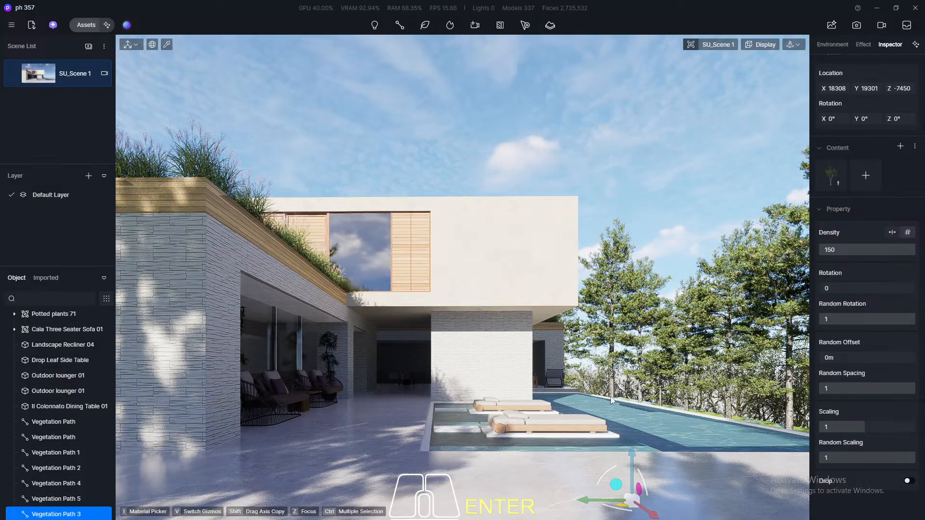
Pick the pool's water surface material and switch its material template from Transparent to Water
{"action": "left_click", "coordinate": [167, 44]}
{"action": "left_click", "coordinate": [677, 429]}
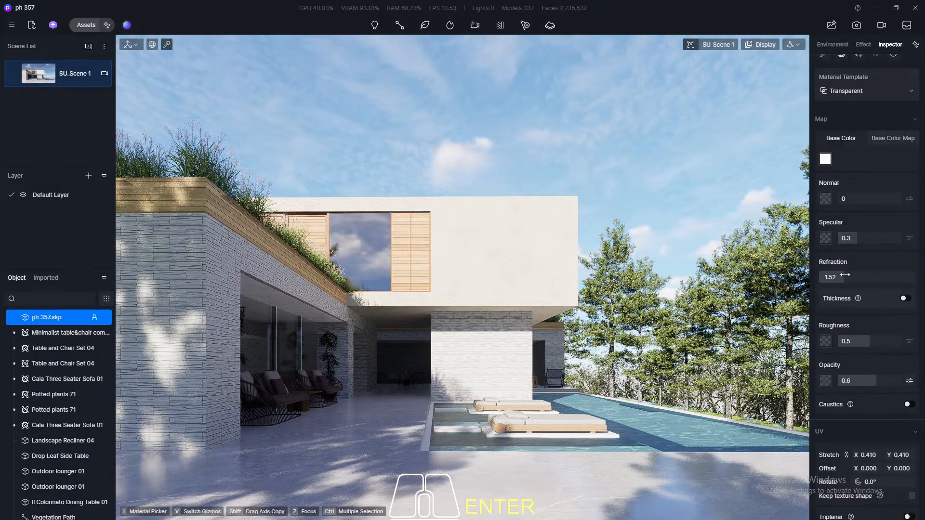
{"action": "left_click_drag", "start_coordinate": [922, 193], "coordinate": [922, 137]}
{"action": "left_click", "coordinate": [849, 120]}
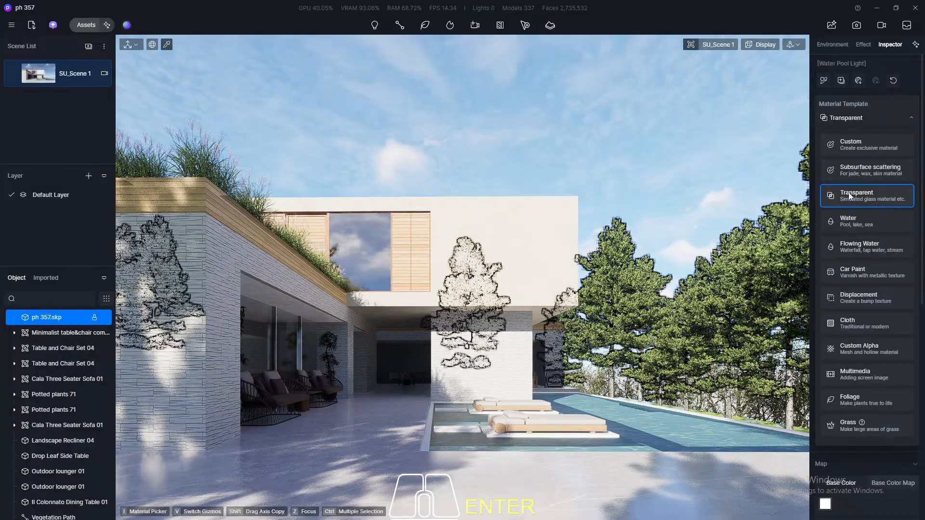
{"action": "left_click", "coordinate": [848, 222]}
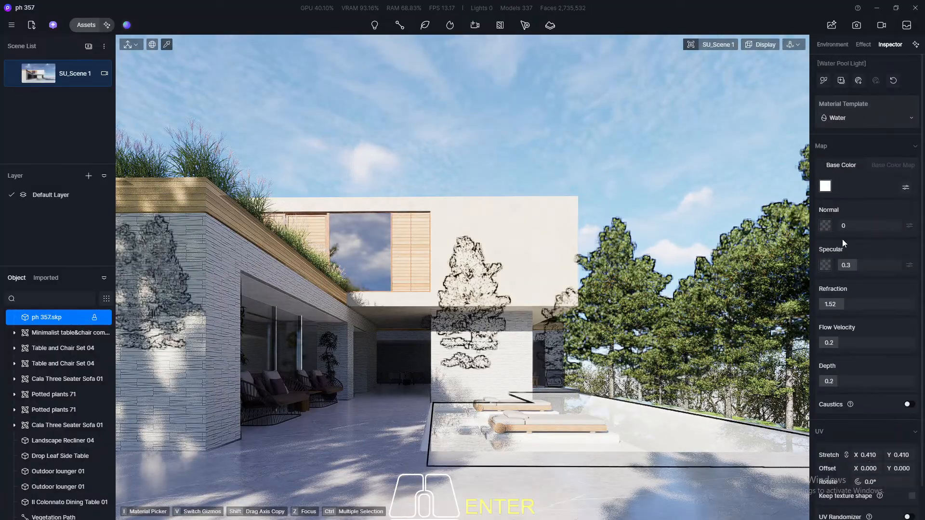
Set the pool water's base color to a muted teal with HSV values of 179, 66 and 59
{"action": "left_click", "coordinate": [826, 187]}
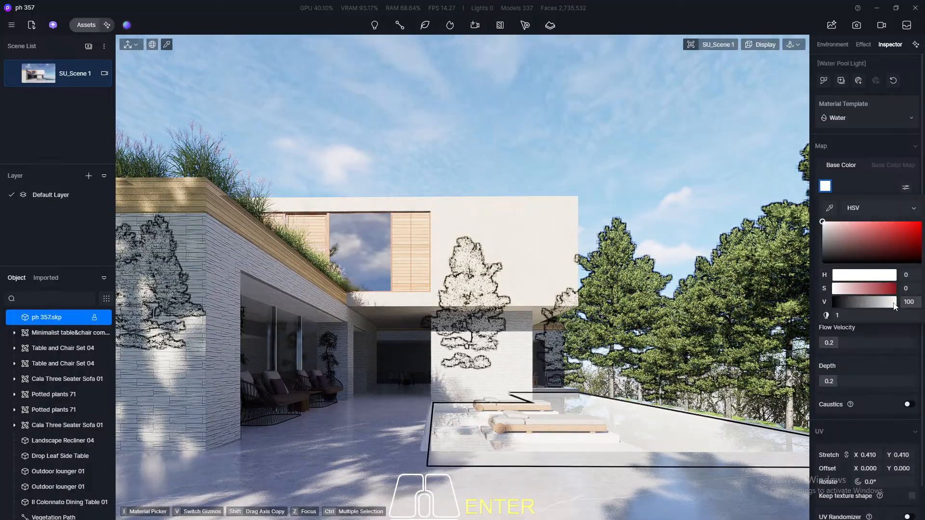
{"action": "left_click_drag", "start_coordinate": [894, 307], "coordinate": [863, 297]}
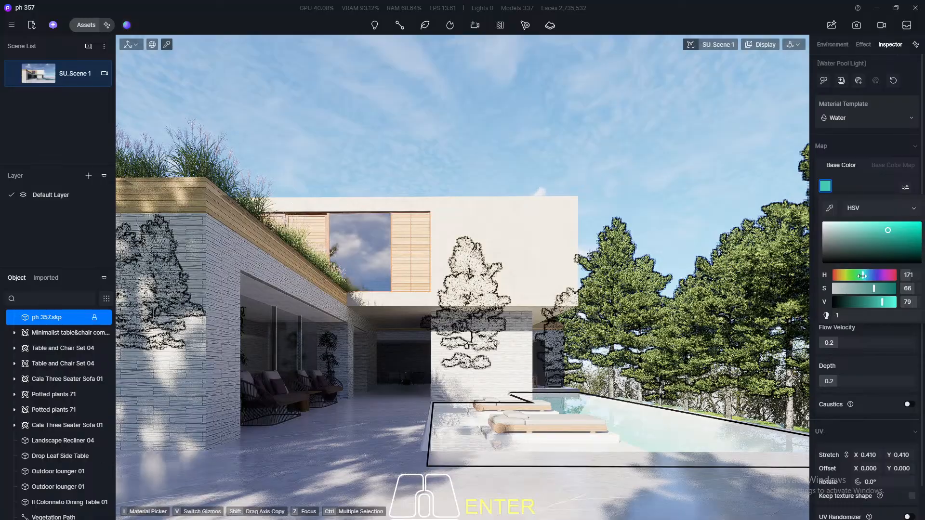
{"action": "left_click_drag", "start_coordinate": [862, 275], "coordinate": [863, 275]}
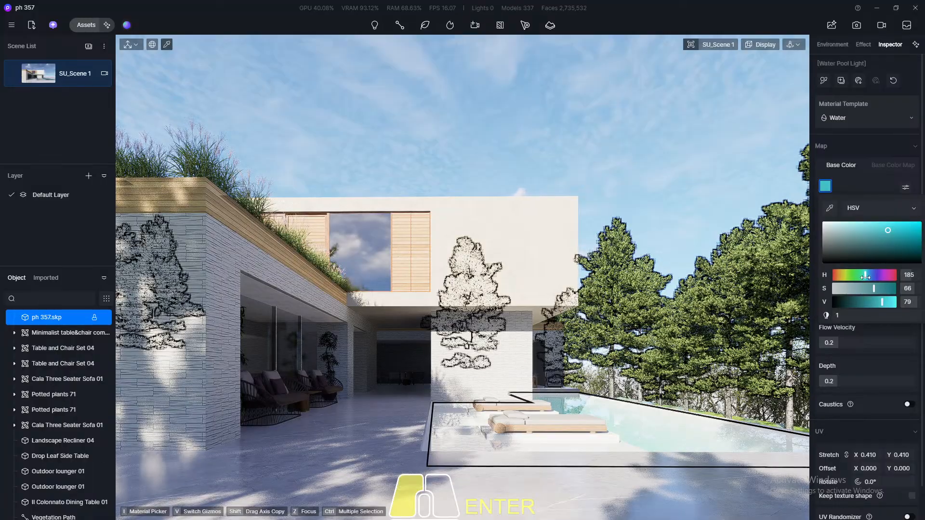
{"action": "mouse_move", "coordinate": [864, 276]}
{"action": "left_mouse_down"}
{"action": "mouse_move", "coordinate": [886, 302]}
{"action": "mouse_move", "coordinate": [861, 306]}
{"action": "mouse_move", "coordinate": [869, 306]}
{"action": "left_mouse_up"}
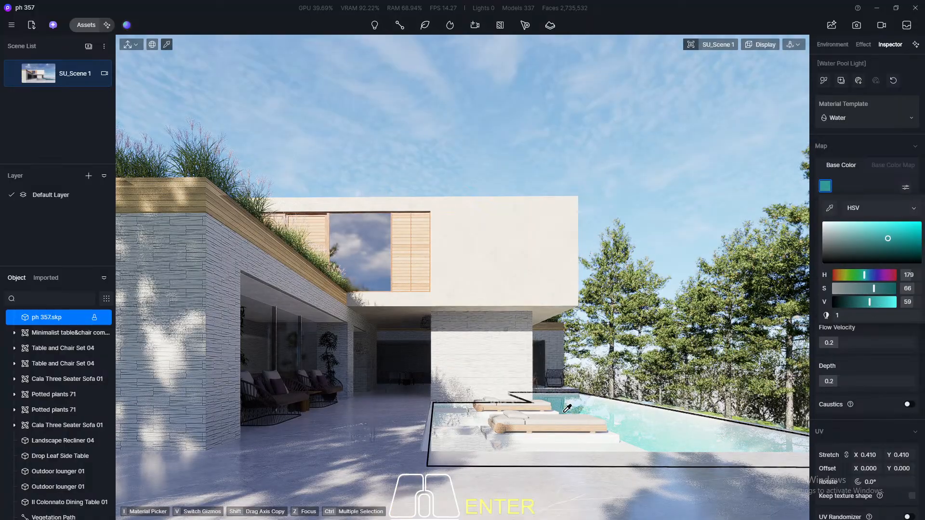
Enable caustics on the pool water material and set its normal and flow velocity each to 0.1
{"action": "left_click", "coordinate": [909, 405]}
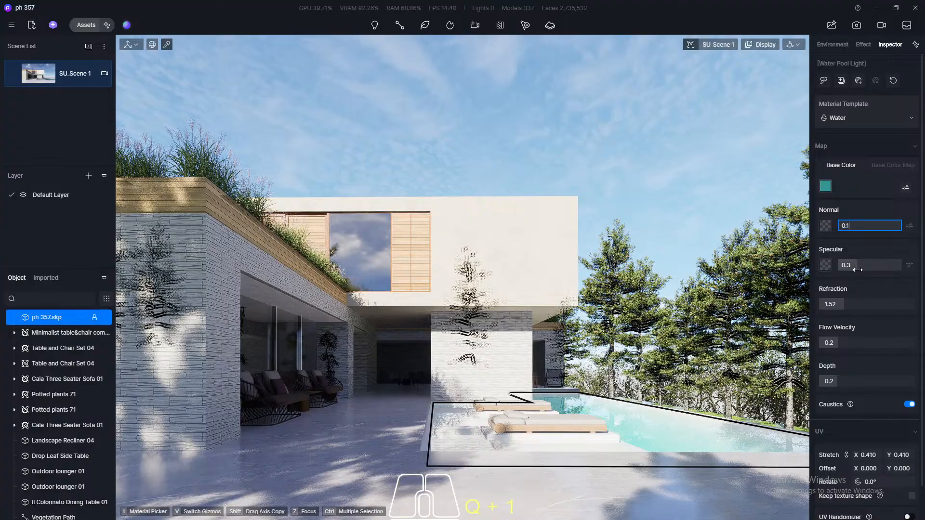
{"action": "key", "text": "Return"}
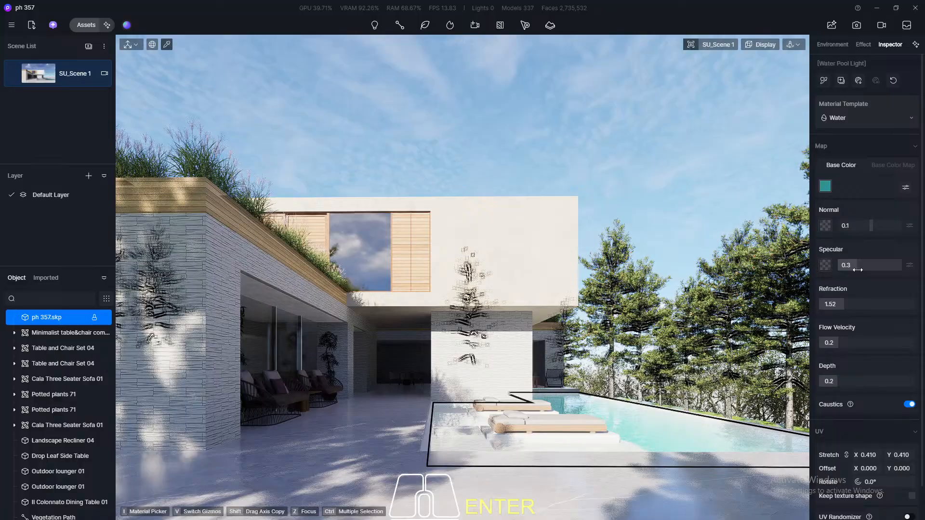
{"action": "left_click", "coordinate": [849, 341]}
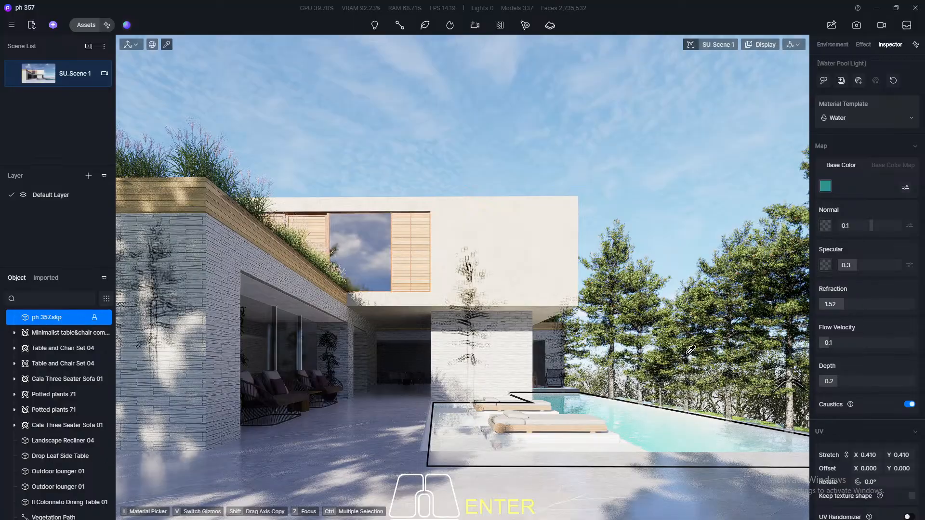
{"action": "key", "text": "Escape"}
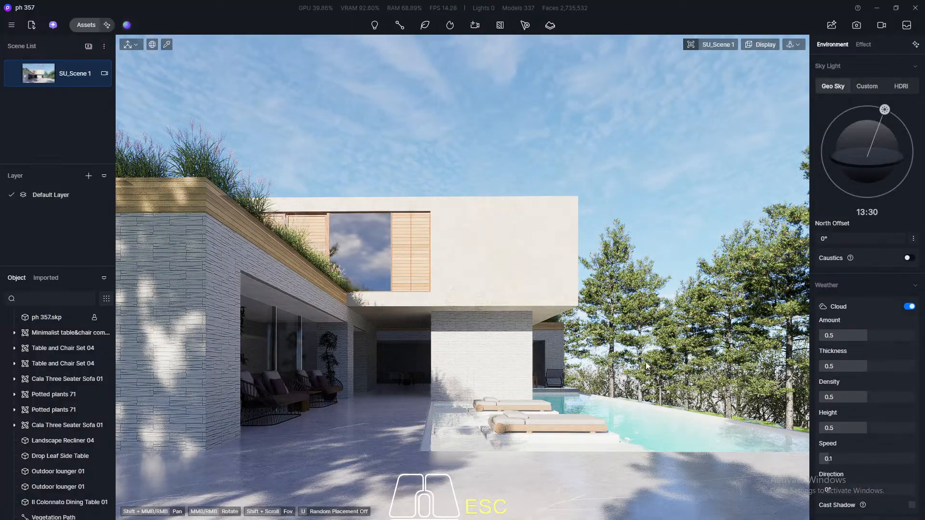
Turn on caustics for the sky light in the environment settings
{"action": "left_click", "coordinate": [654, 433]}
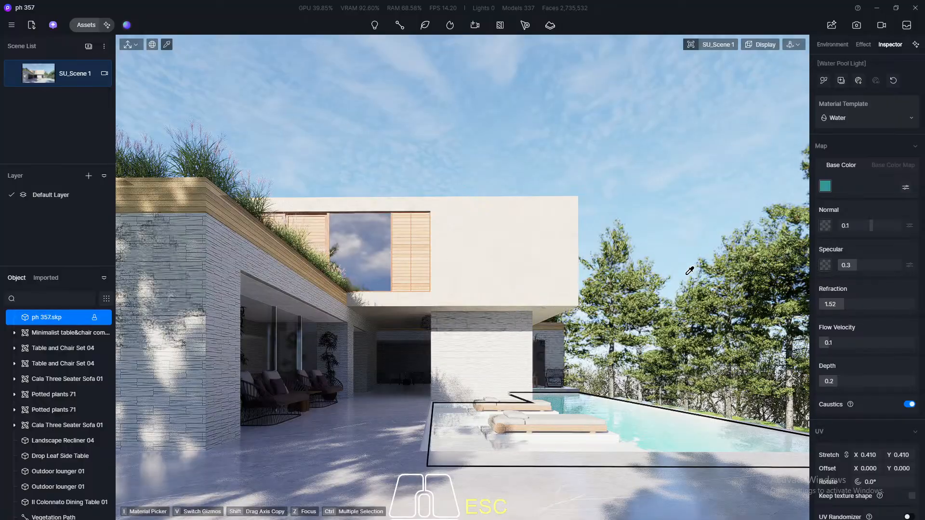
{"action": "left_click", "coordinate": [835, 45]}
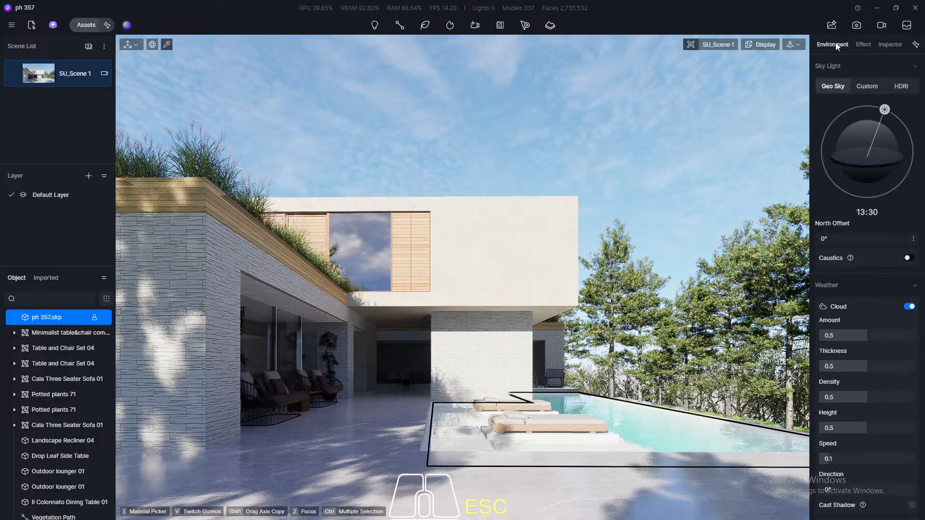
{"action": "left_click", "coordinate": [910, 259]}
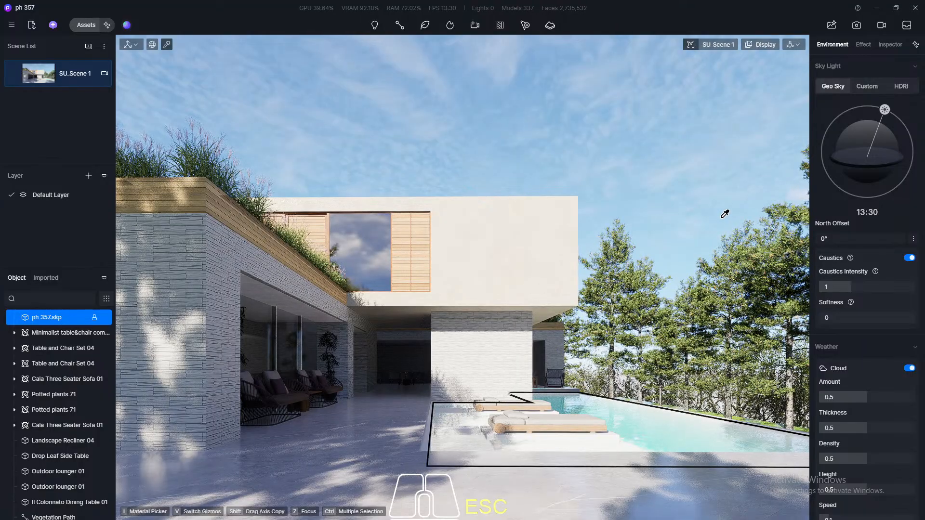
Pick the pool water material again and raise its depth to 0.82
{"action": "left_click", "coordinate": [468, 440]}
{"action": "left_click_drag", "start_coordinate": [838, 385], "coordinate": [910, 383]}
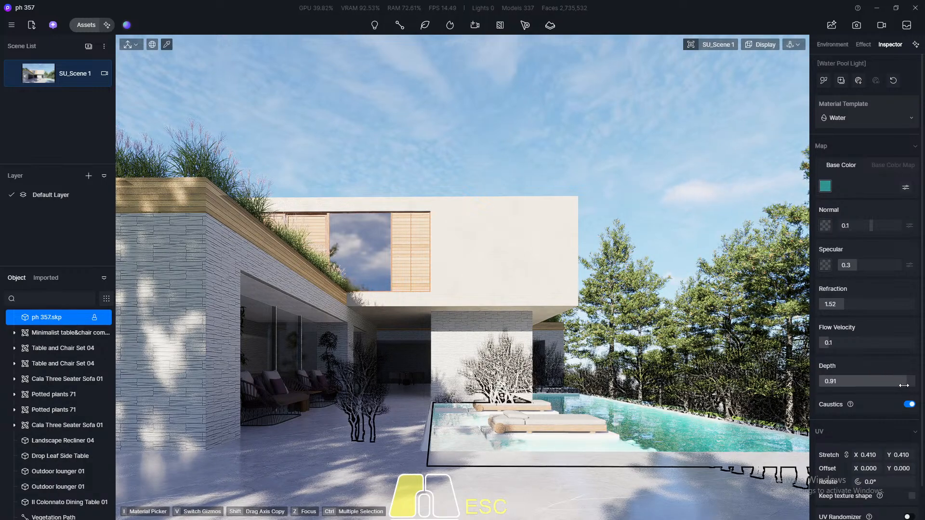
{"action": "left_click_drag", "start_coordinate": [904, 385], "coordinate": [919, 388]}
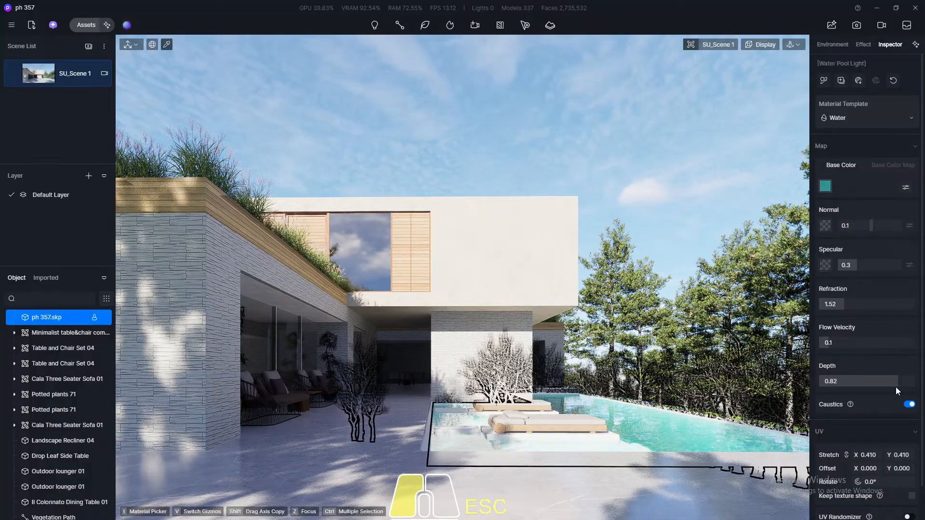
Brighten the pool water's base color to a turquoise with HSV values of 174, 63 and 89
{"action": "left_click", "coordinate": [825, 186]}
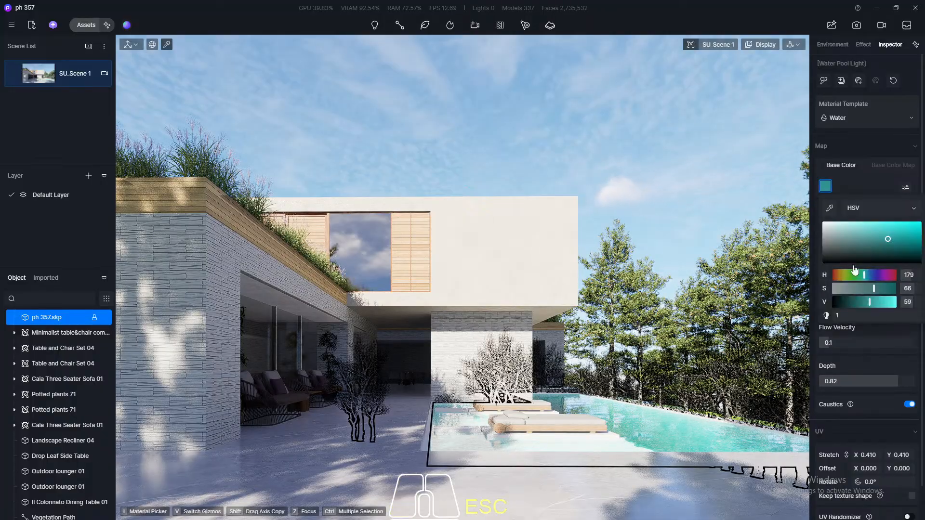
{"action": "mouse_move", "coordinate": [869, 302]}
{"action": "left_mouse_down"}
{"action": "mouse_move", "coordinate": [889, 304]}
{"action": "mouse_move", "coordinate": [858, 292]}
{"action": "left_mouse_up"}
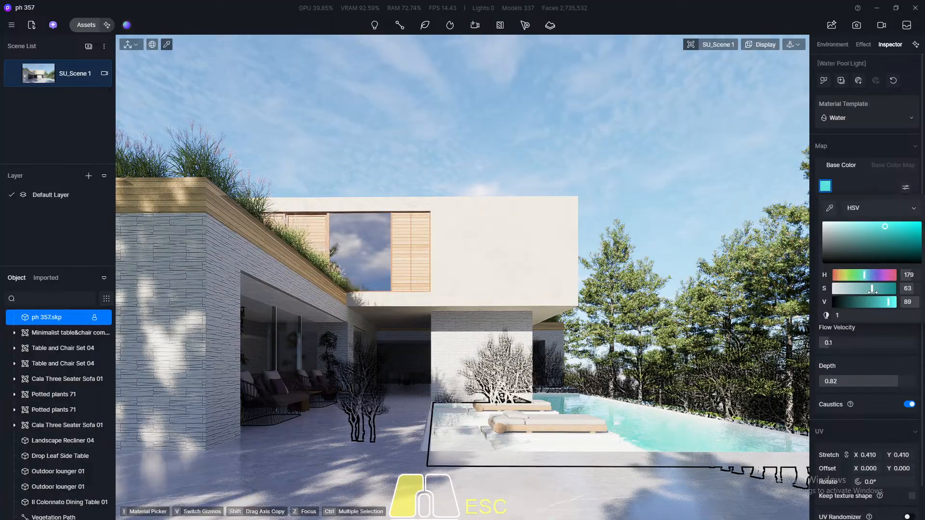
{"action": "left_click_drag", "start_coordinate": [873, 291], "coordinate": [864, 276]}
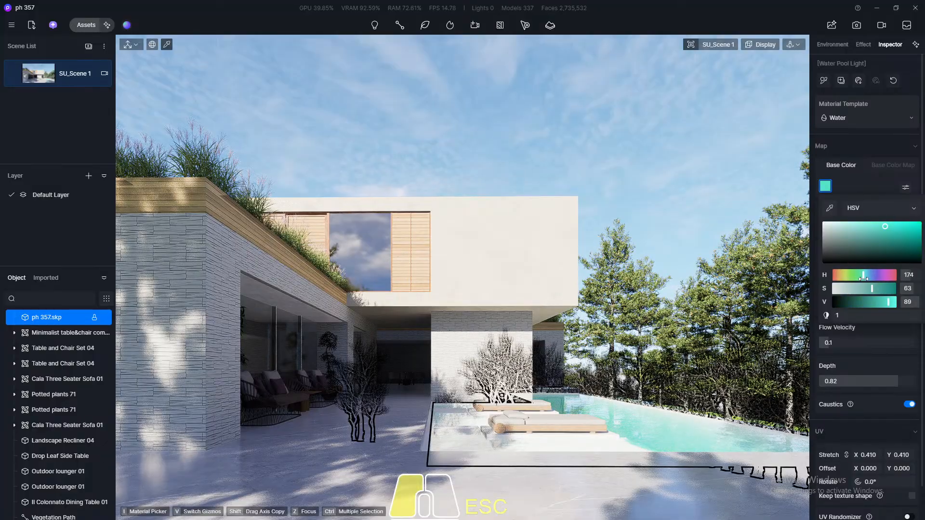
{"action": "left_click_drag", "start_coordinate": [864, 279], "coordinate": [863, 279]}
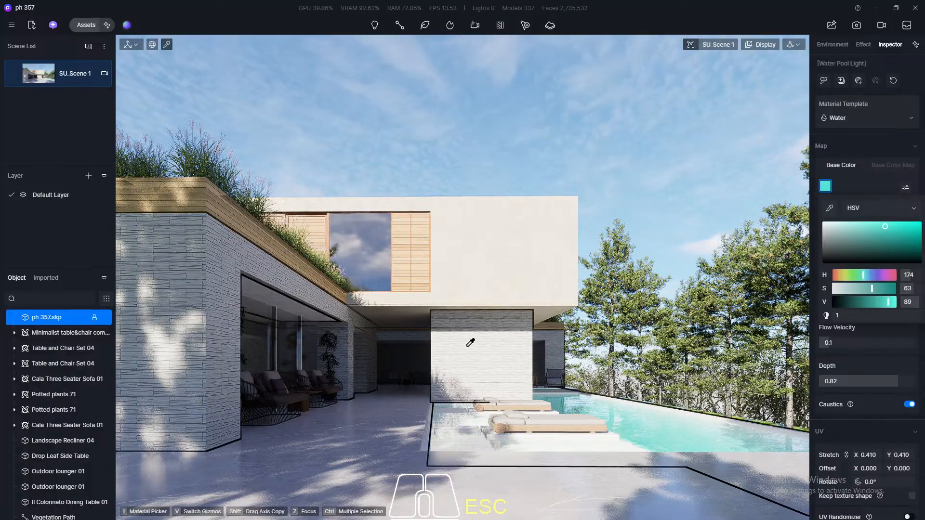
Try a sky light caustics intensity of about 2.3 and restore it to 1
{"action": "left_click", "coordinate": [822, 45]}
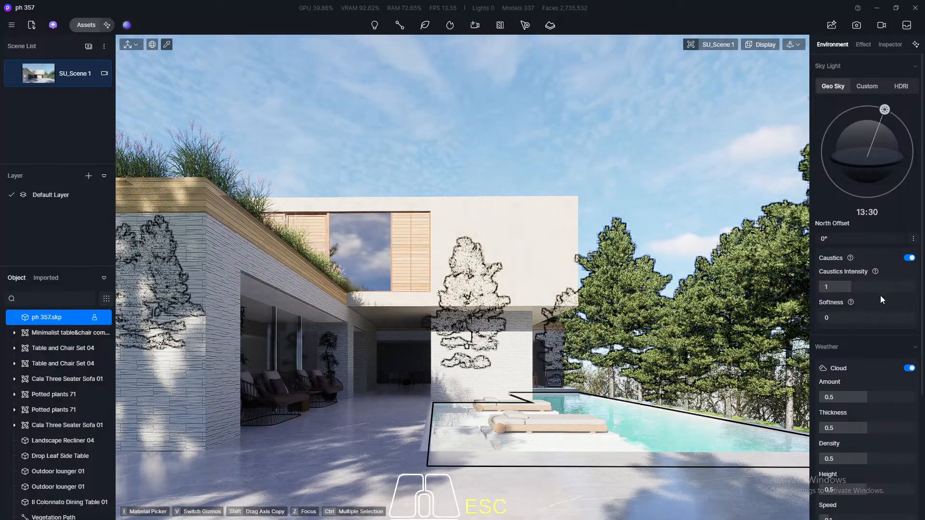
{"action": "left_click_drag", "start_coordinate": [846, 287], "coordinate": [887, 287]}
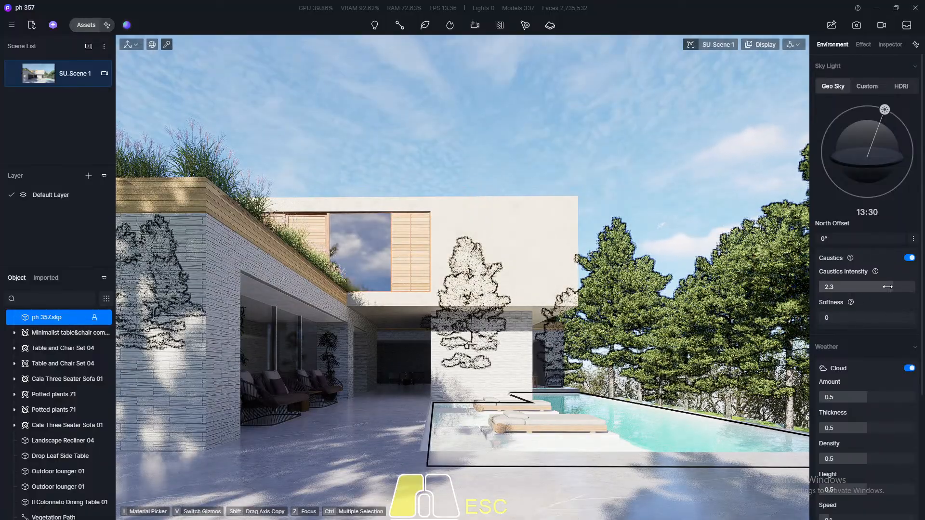
{"action": "left_click", "coordinate": [846, 286]}
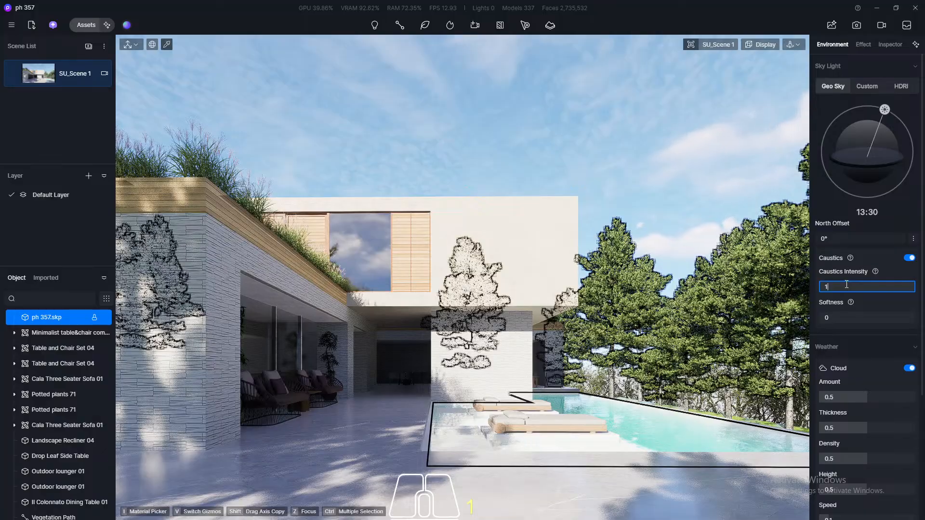
{"action": "key", "text": "Return"}
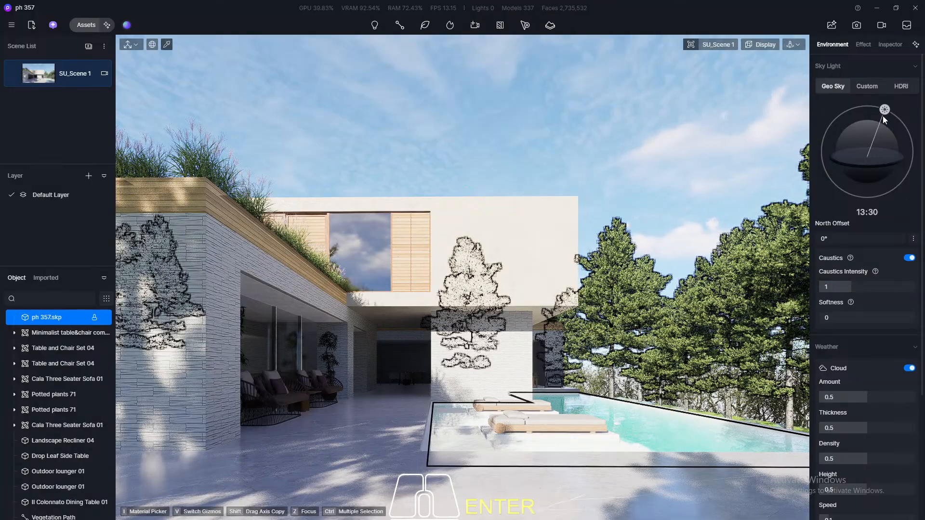
Set the sky light's time of day to 09:30
{"action": "left_click", "coordinate": [863, 212]}
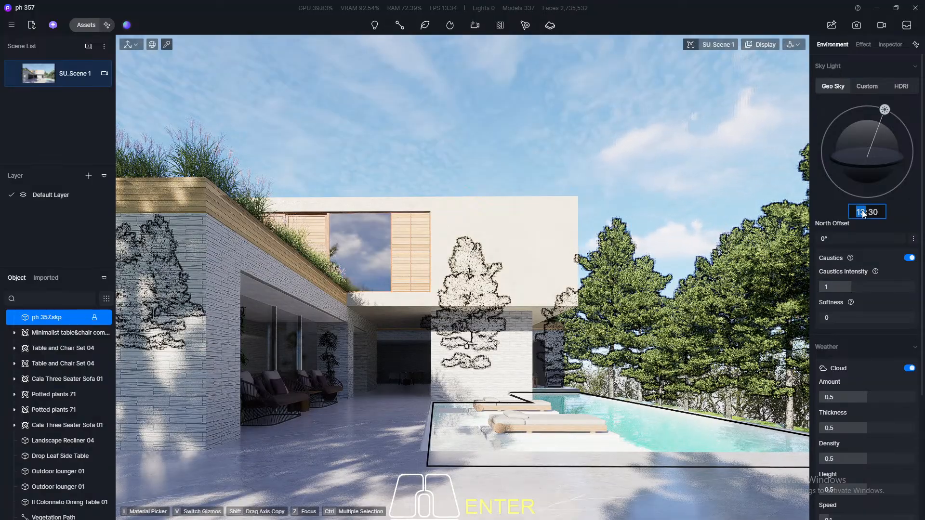
{"action": "type", "text": "09"}
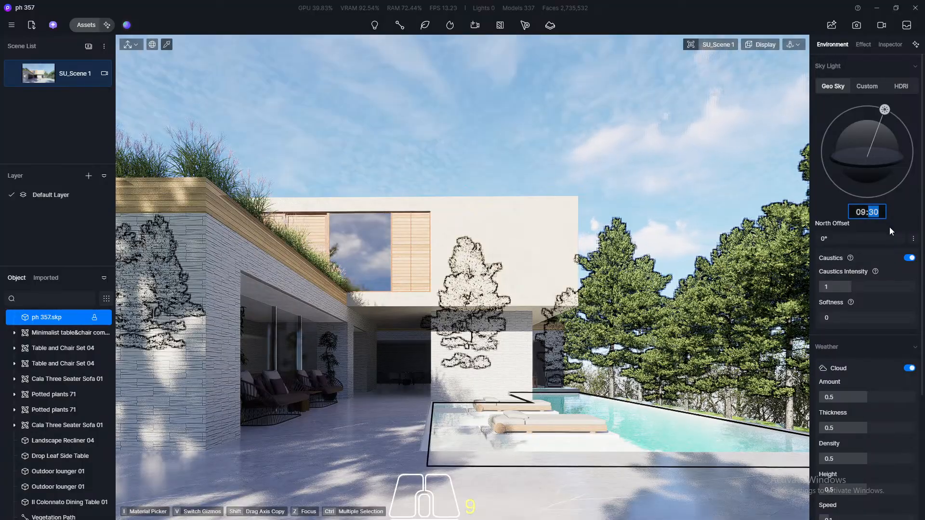
{"action": "key", "text": "Return"}
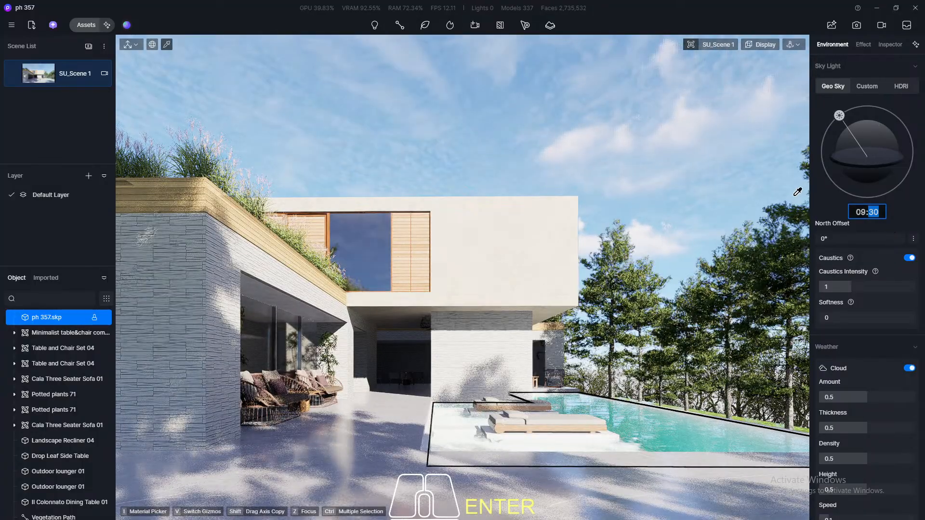
Expand the additional Geo Sky settings and rotate the sun direction with a north offset of about 40.2°
{"action": "left_click", "coordinate": [913, 238]}
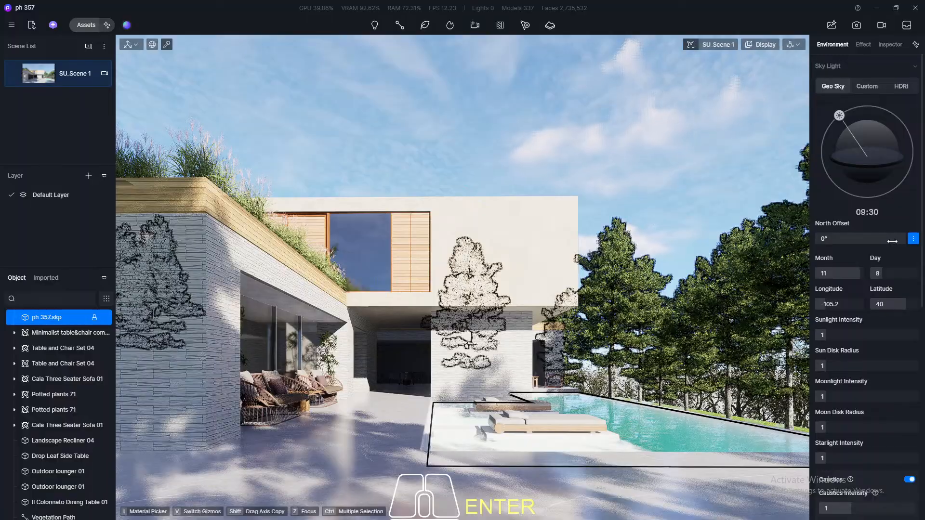
{"action": "left_click_drag", "start_coordinate": [922, 251], "coordinate": [922, 271]}
{"action": "left_click_drag", "start_coordinate": [828, 199], "coordinate": [860, 210]}
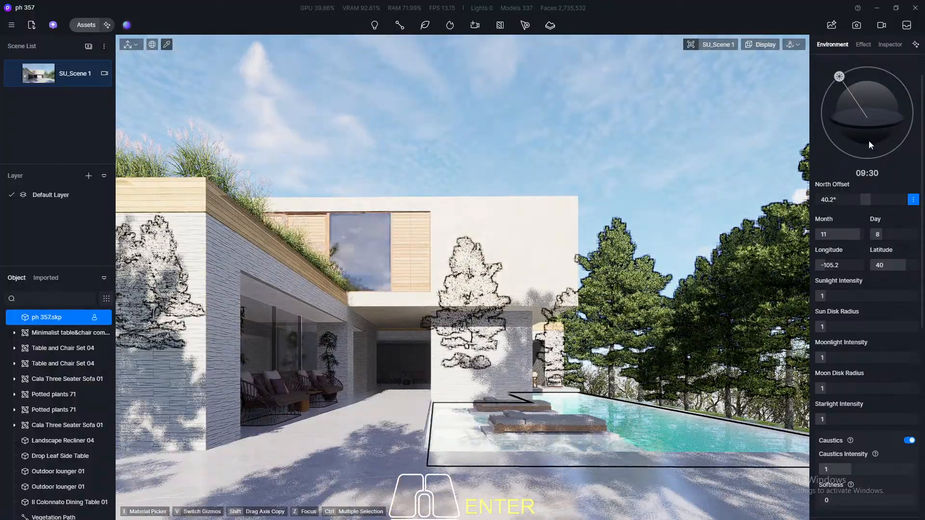
Move the sun to an early-morning time of 07:24 and update SU_Scene 1 with the new lighting
{"action": "left_click_drag", "start_coordinate": [839, 76], "coordinate": [833, 99]}
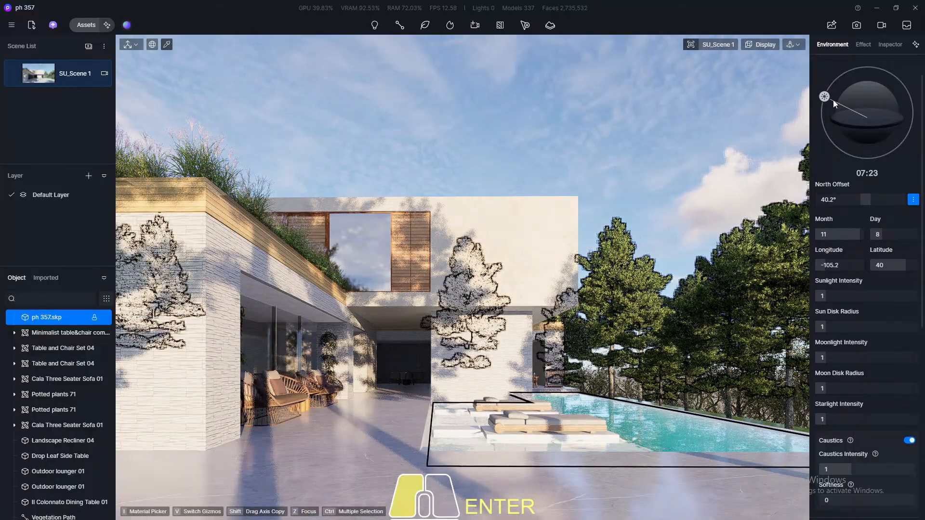
{"action": "left_click_drag", "start_coordinate": [834, 100], "coordinate": [834, 100]}
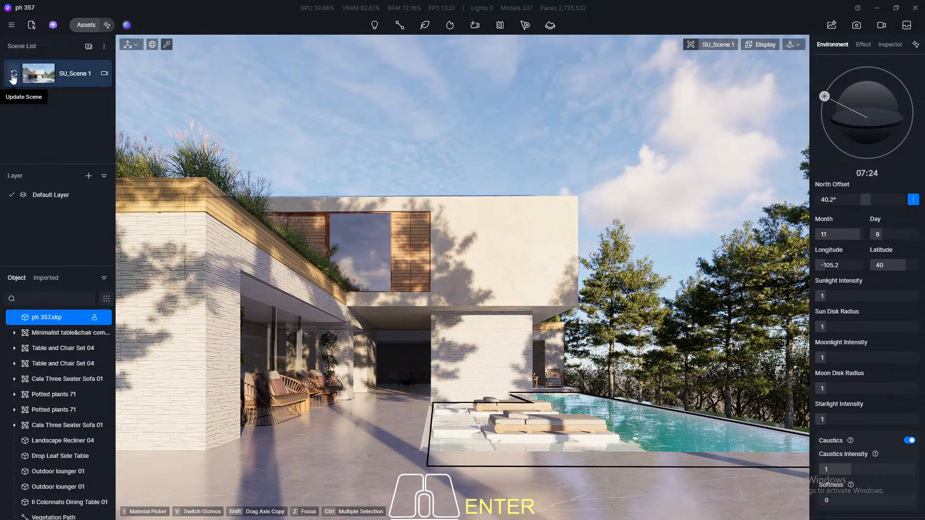
{"action": "left_click", "coordinate": [13, 75]}
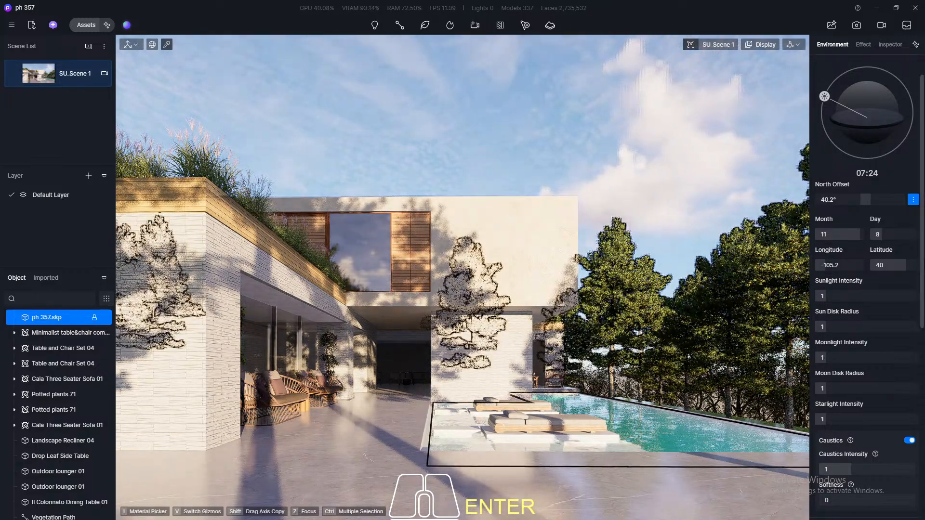
Set the cloud amount in the weather settings to 0.2
{"action": "left_click_drag", "start_coordinate": [922, 243], "coordinate": [922, 223]}
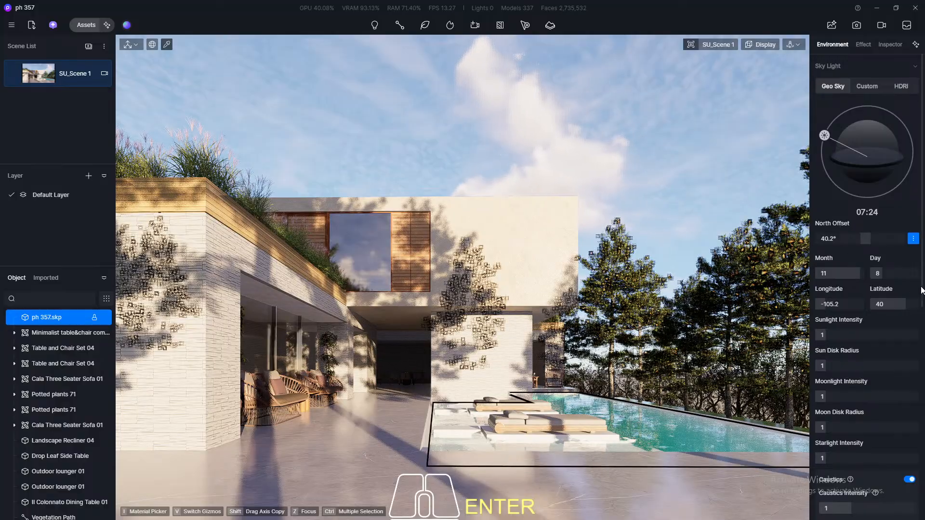
{"action": "left_click_drag", "start_coordinate": [922, 290], "coordinate": [922, 470]}
{"action": "double_click", "coordinate": [837, 293]}
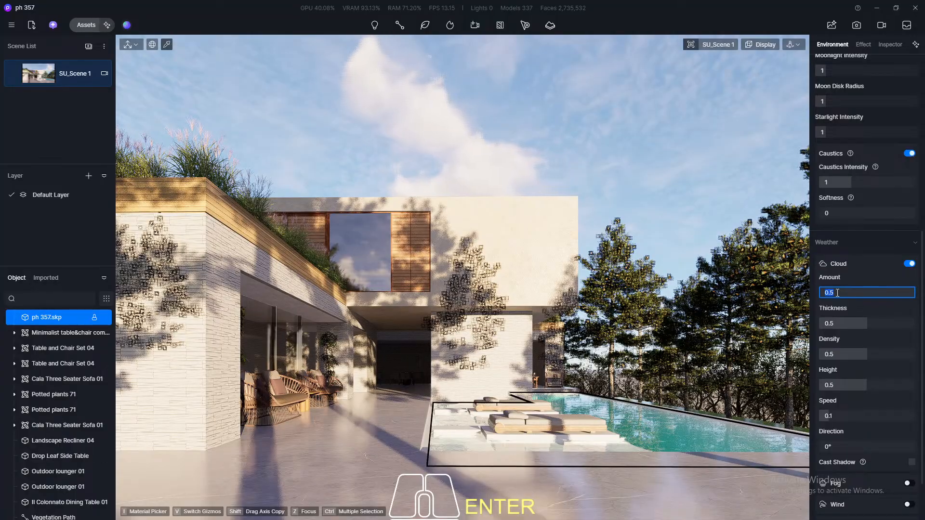
{"action": "type", "text": "0.2"}
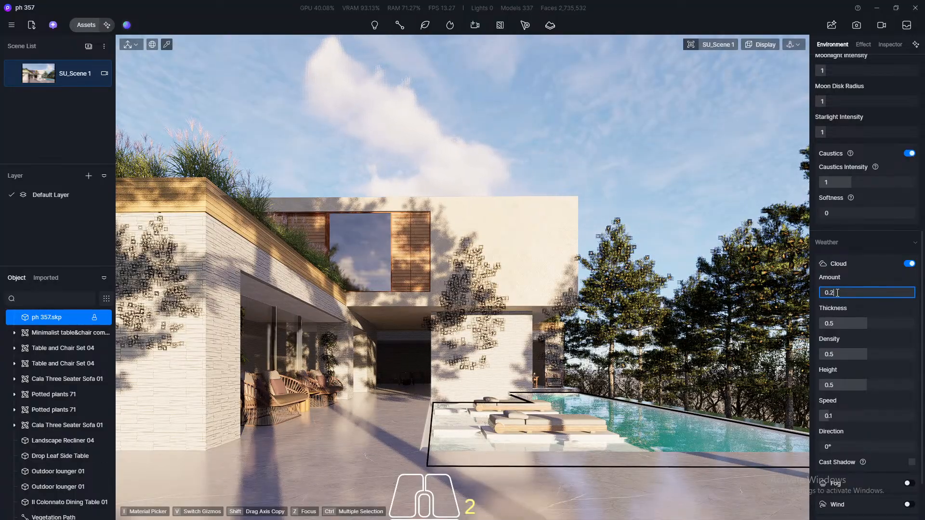
{"action": "key", "text": "Return"}
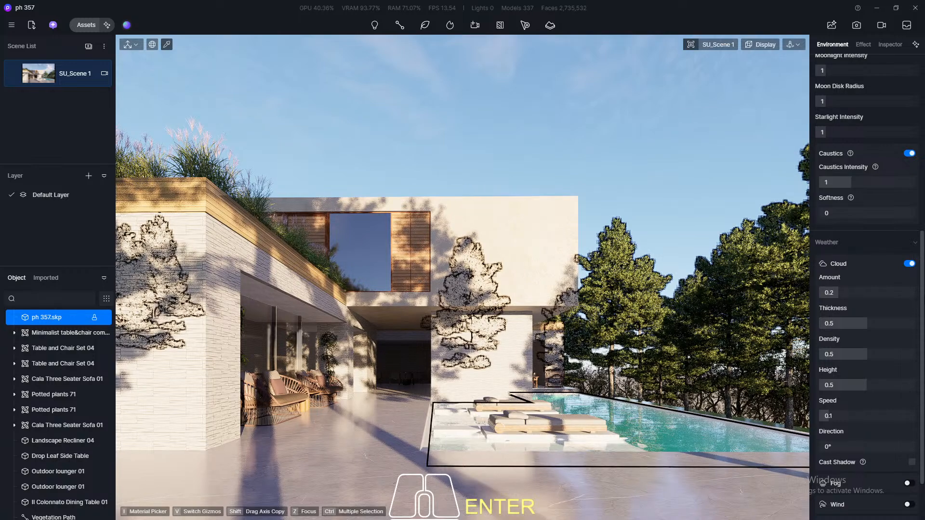
Set the Geo Sky sun disk radius to 0.5
{"action": "left_click_drag", "start_coordinate": [922, 346], "coordinate": [921, 243]}
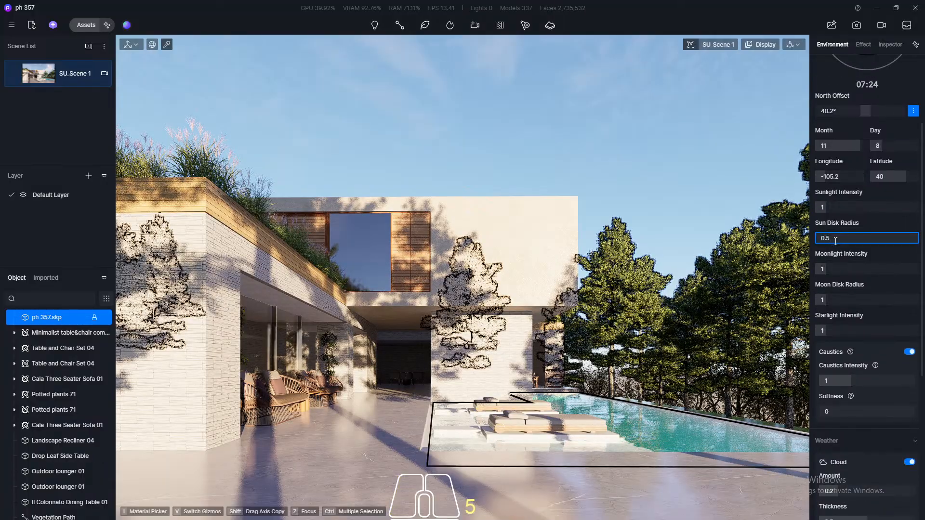
{"action": "key", "text": "Return"}
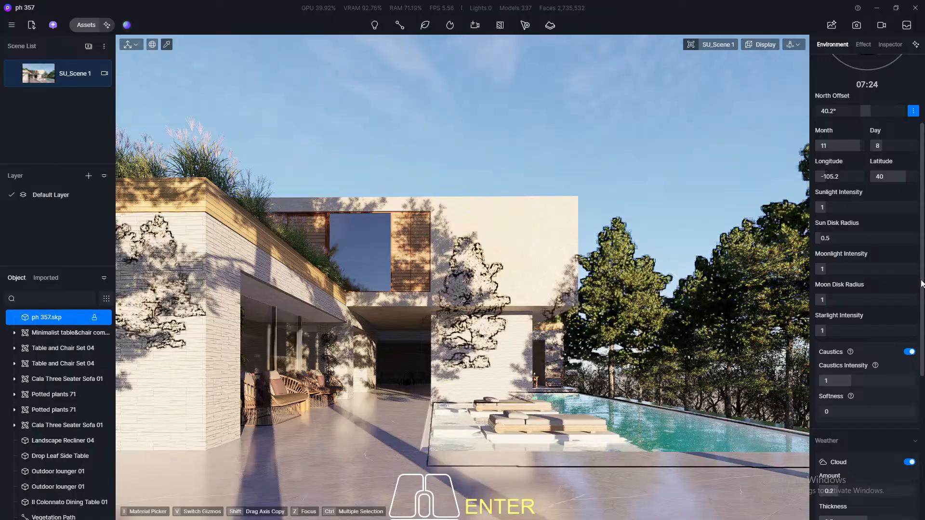
{"action": "scroll", "coordinate": [922, 235], "scroll_direction": "down", "scroll_amount": 5}
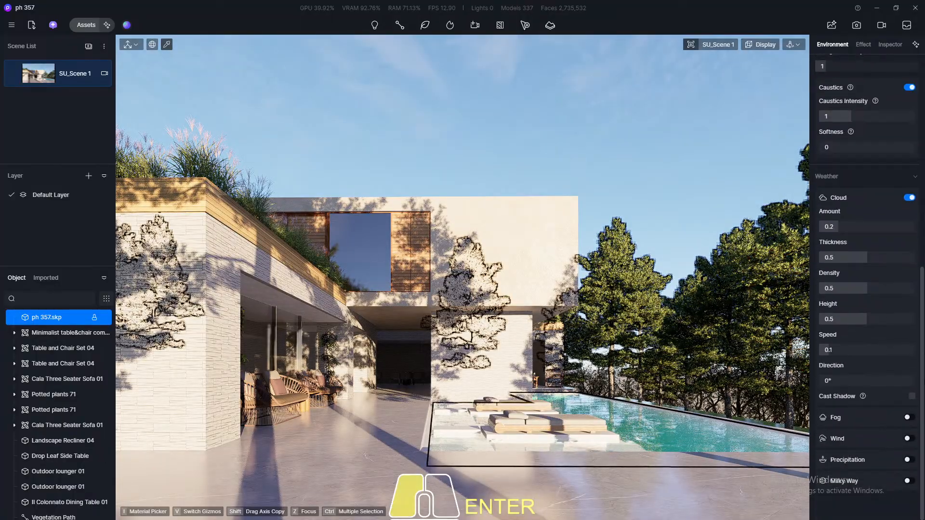
{"action": "scroll", "coordinate": [867, 279], "scroll_direction": "up", "scroll_amount": 6}
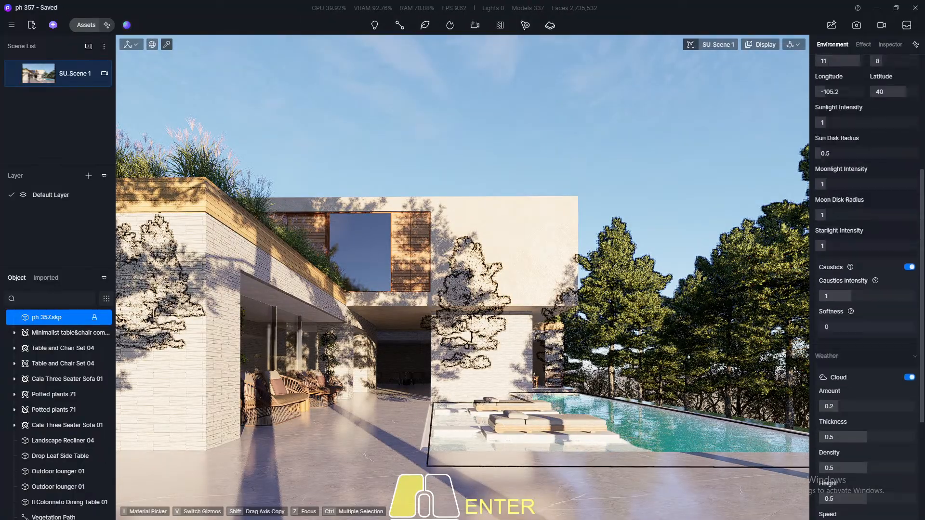
{"action": "scroll", "coordinate": [867, 280], "scroll_direction": "up", "scroll_amount": 3}
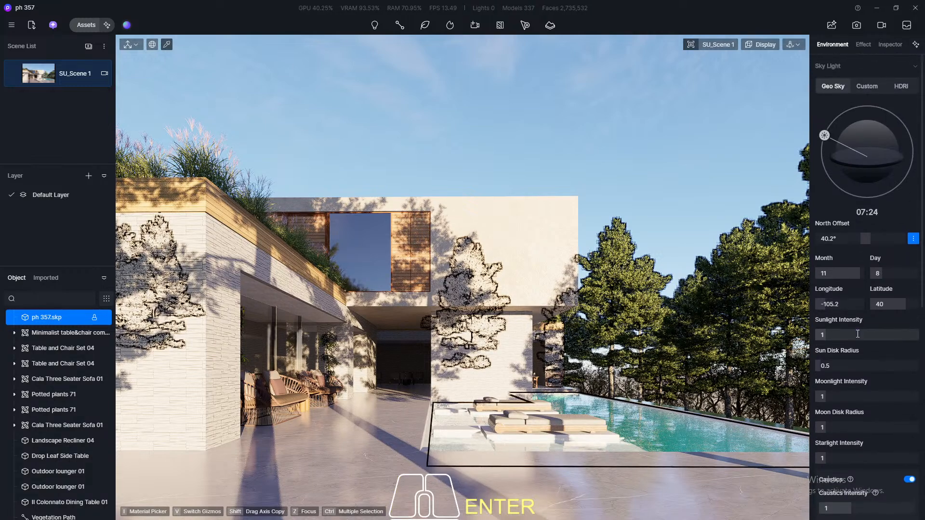
Try sunlight intensities of 0.5, 0.1, 0 and 1 for the Geo Sky
{"action": "type", "text": "0.5"}
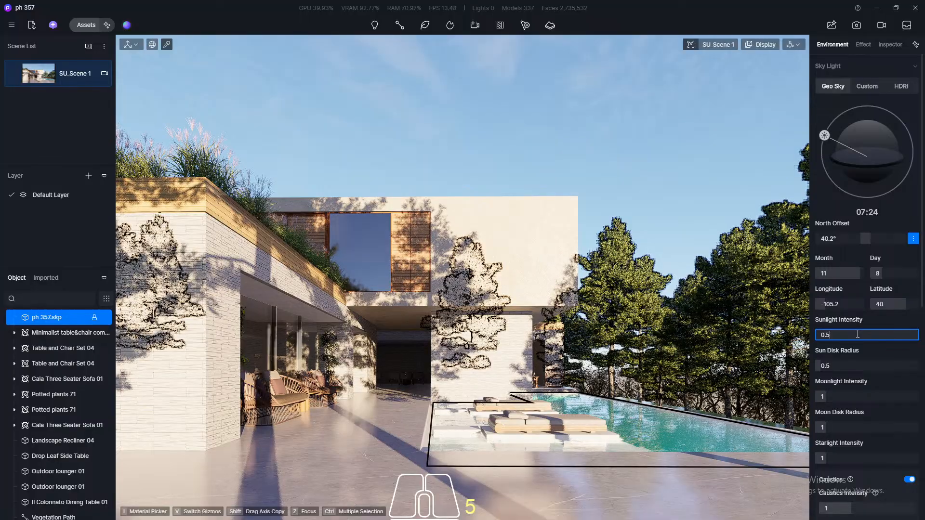
{"action": "key", "text": "Return"}
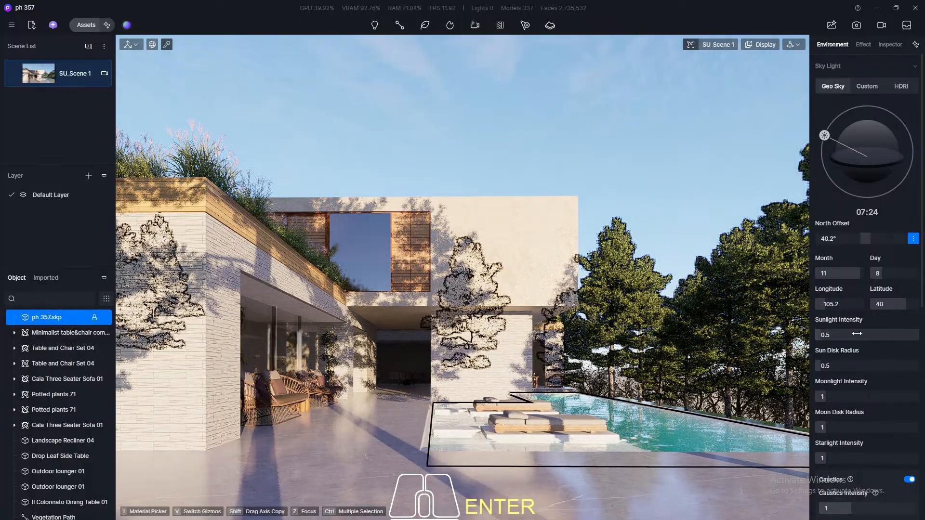
{"action": "left_click", "coordinate": [857, 333]}
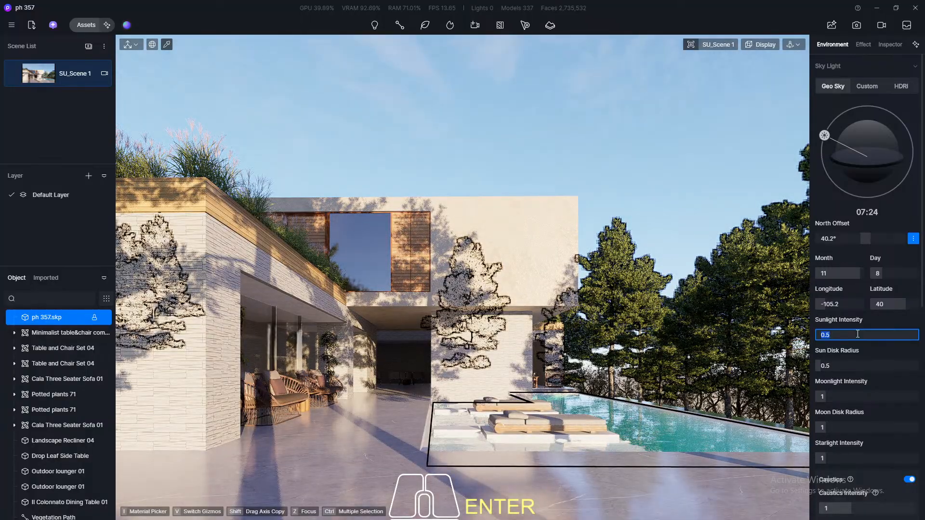
{"action": "type", "text": "0."}
{"action": "key", "text": "Return"}
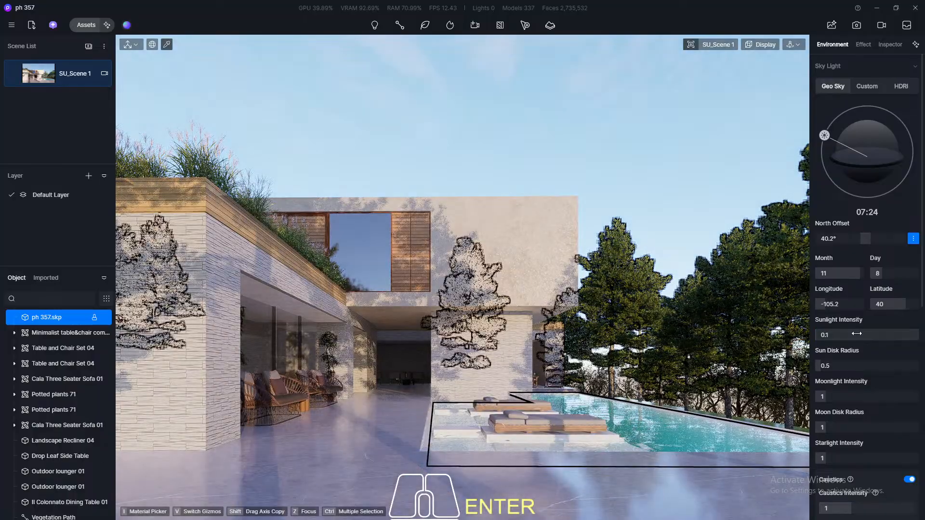
{"action": "left_click", "coordinate": [856, 334]}
{"action": "type", "text": "0"}
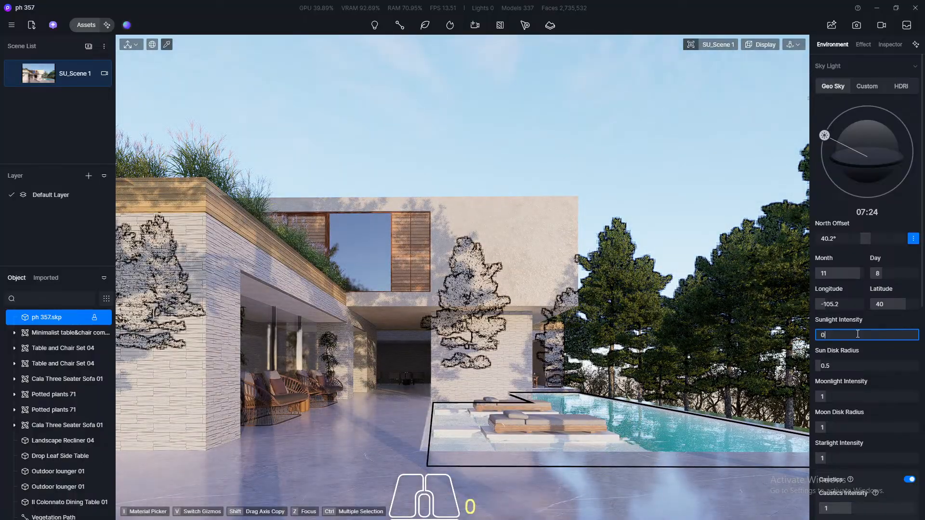
{"action": "left_click", "coordinate": [857, 333]}
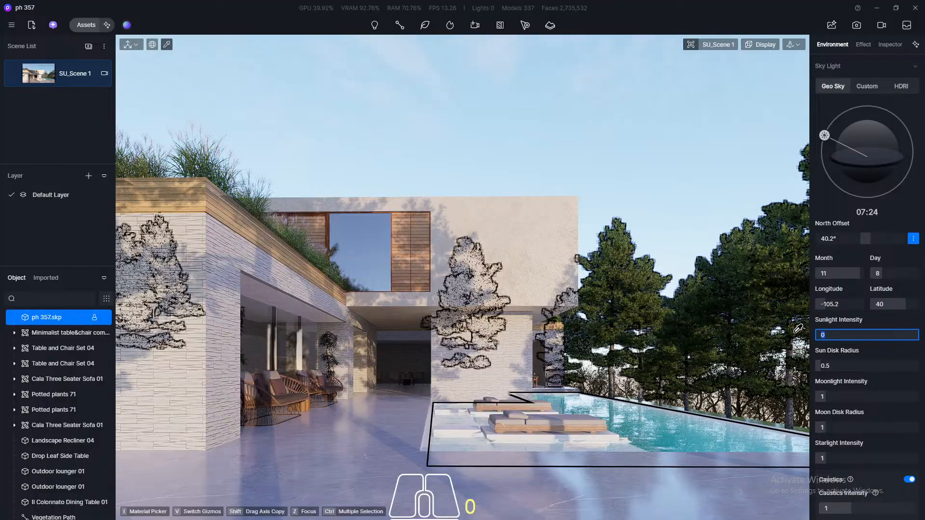
{"action": "key", "text": "Return"}
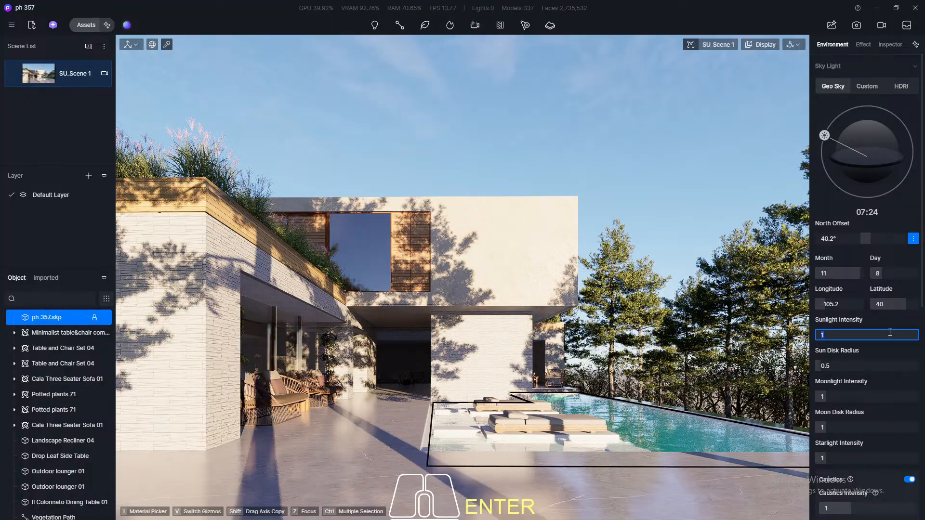
Compare further sunlight intensities of 0.5, 0.3, 0.7 and 1 on the villa
{"action": "key", "text": "Return"}
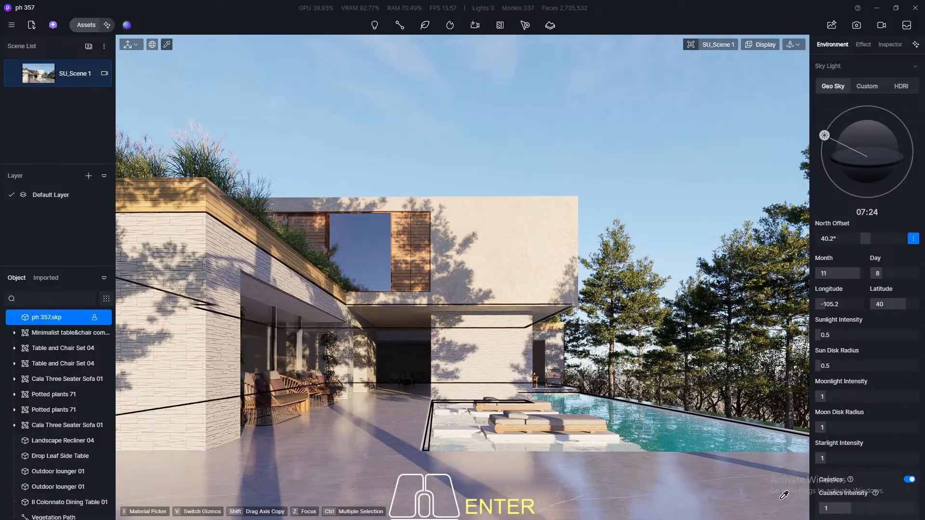
{"action": "left_click", "coordinate": [868, 336]}
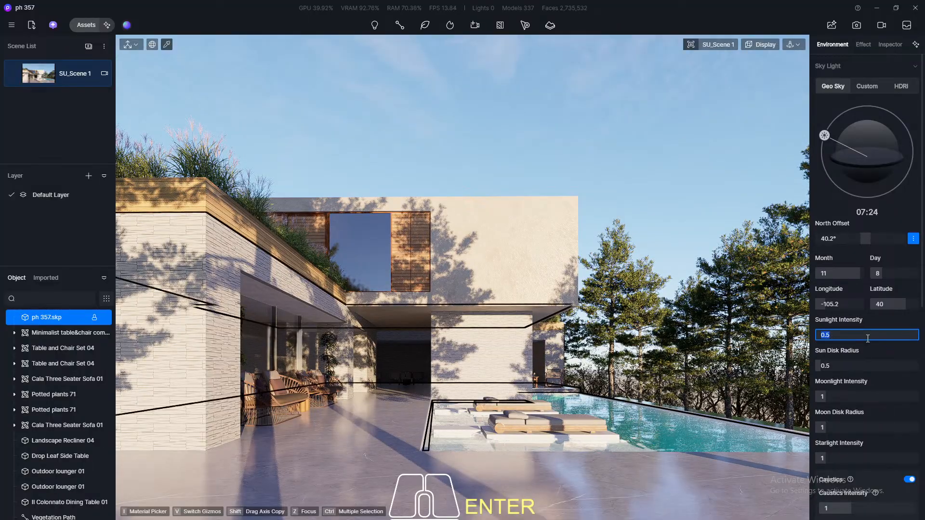
{"action": "key", "text": "Return"}
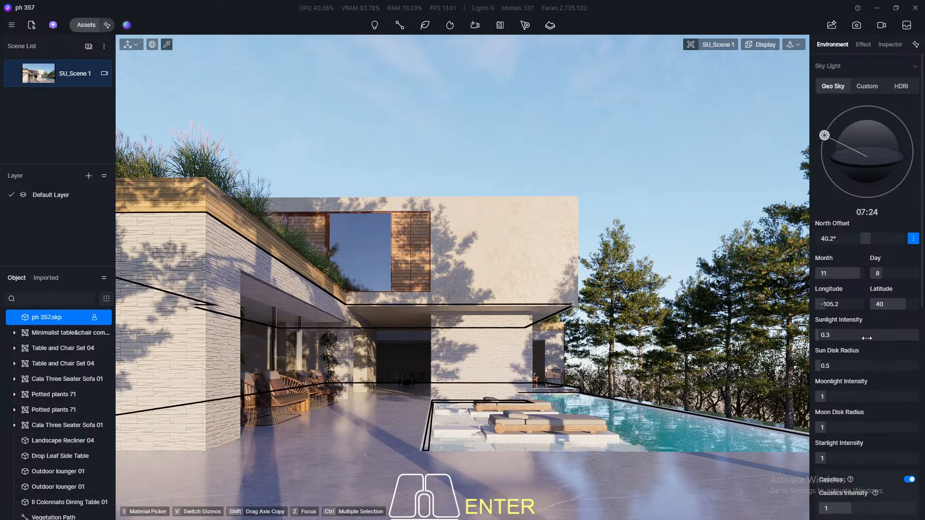
{"action": "left_click", "coordinate": [866, 338]}
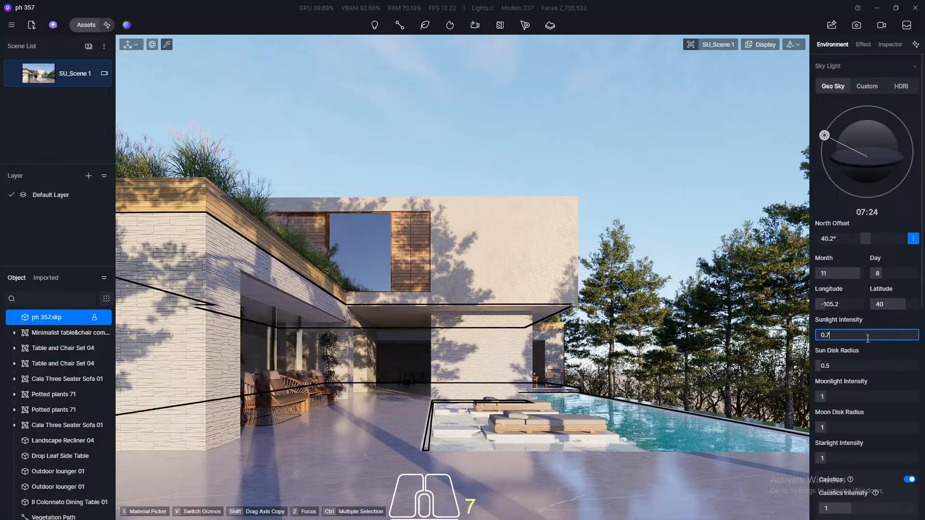
{"action": "key", "text": "Return"}
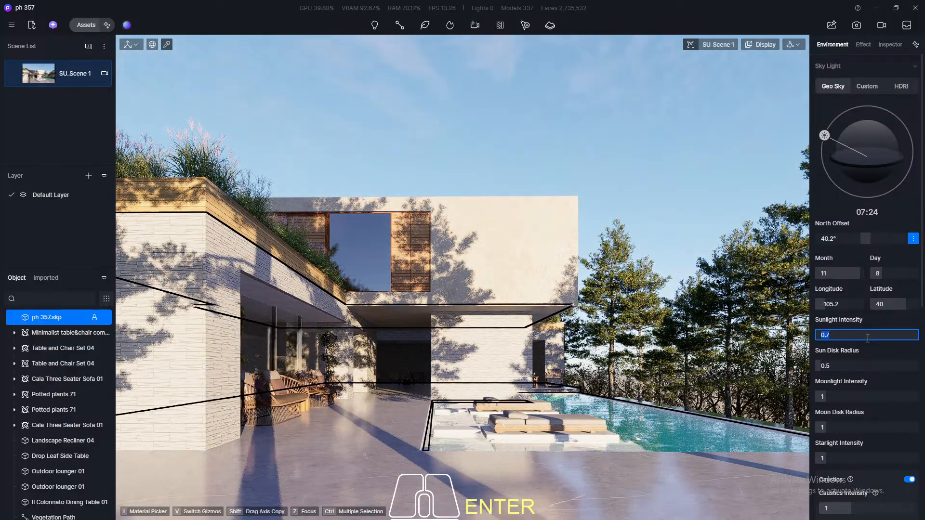
{"action": "type", "text": "1"}
{"action": "key", "text": "Return"}
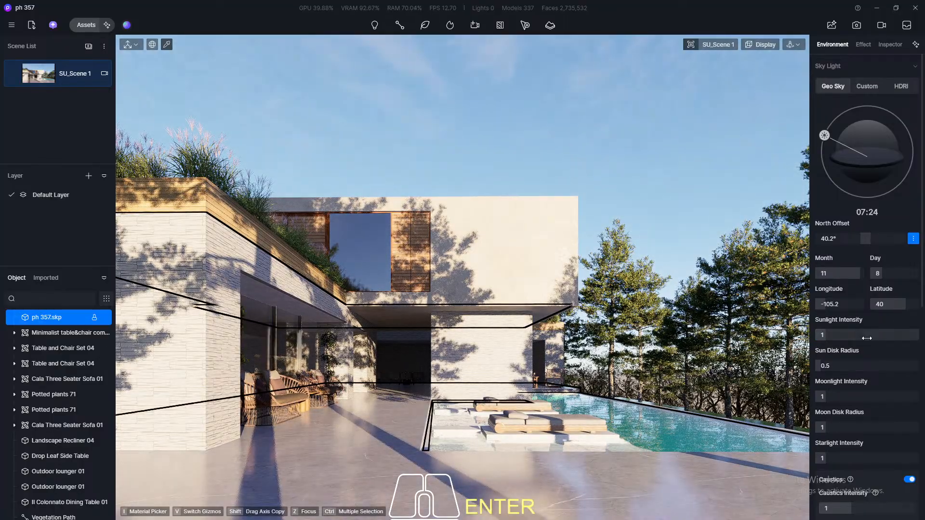
Try weaker sunlight intensities of 0.2 and 0.3
{"action": "left_click", "coordinate": [866, 338]}
{"action": "type", "text": "0.2"}
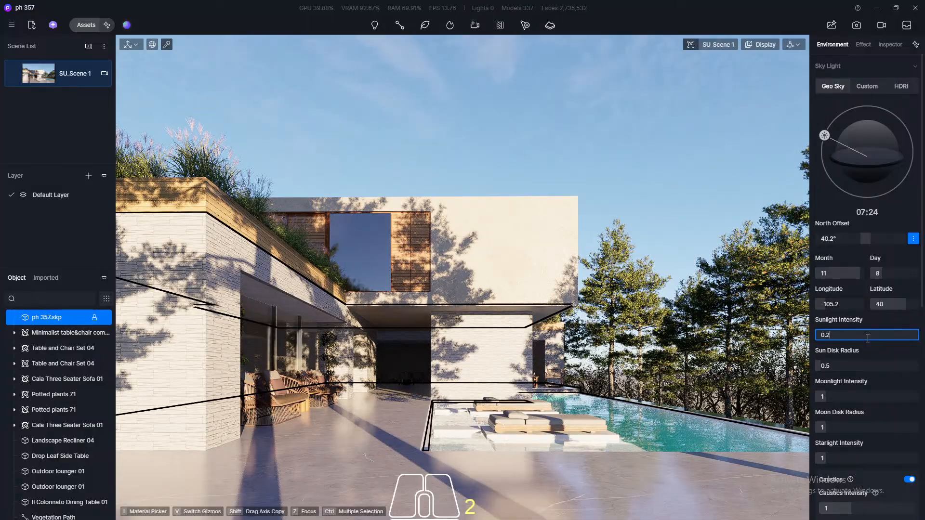
{"action": "key", "text": "Return"}
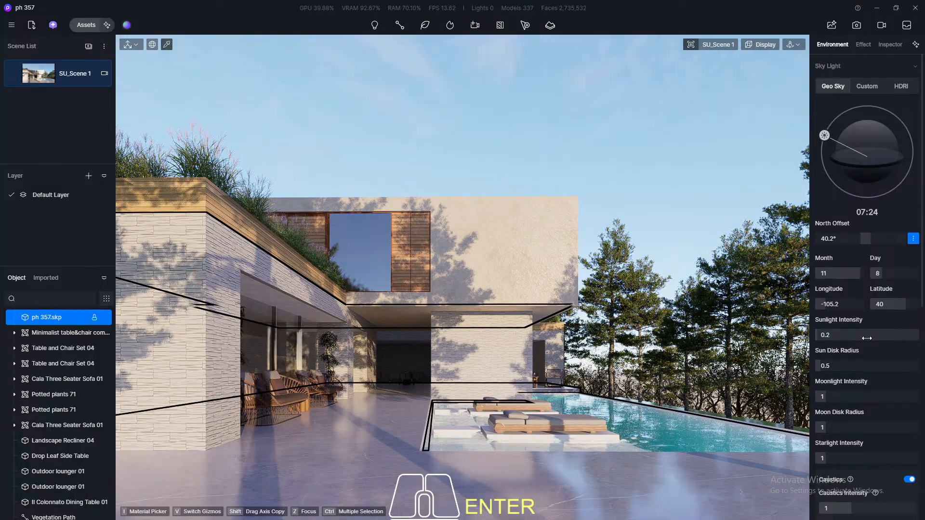
{"action": "left_click", "coordinate": [867, 338]}
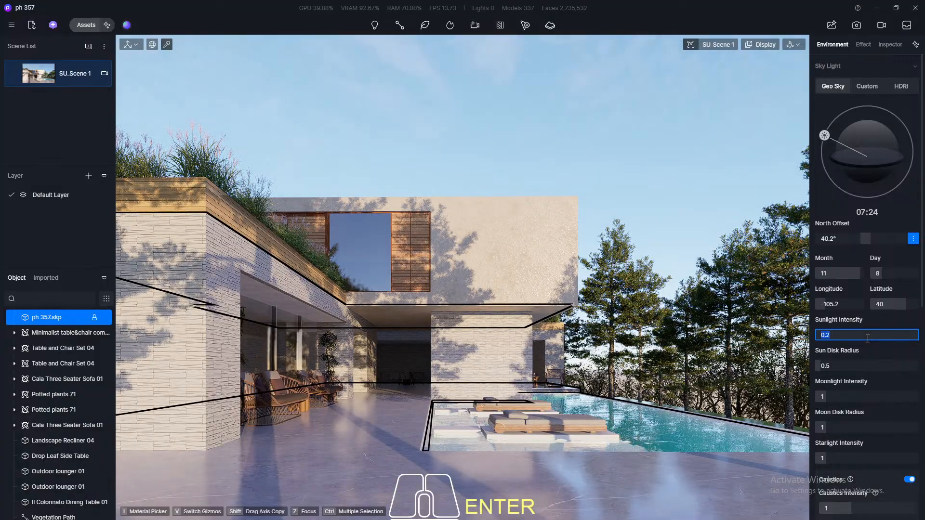
{"action": "type", "text": "0.3"}
{"action": "key", "text": "Return"}
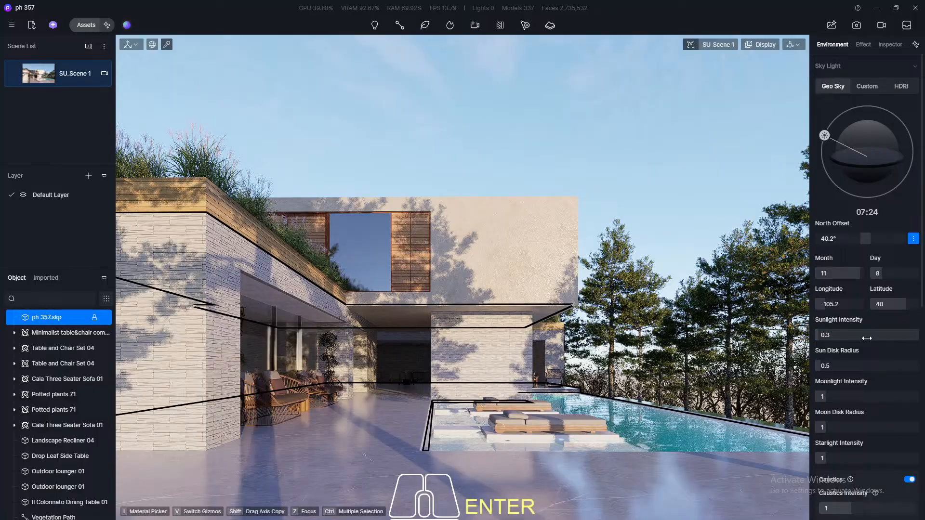
Set the Geo Sky sunlight intensity to 0.5
{"action": "left_click", "coordinate": [867, 338]}
{"action": "type", "text": "0.5"}
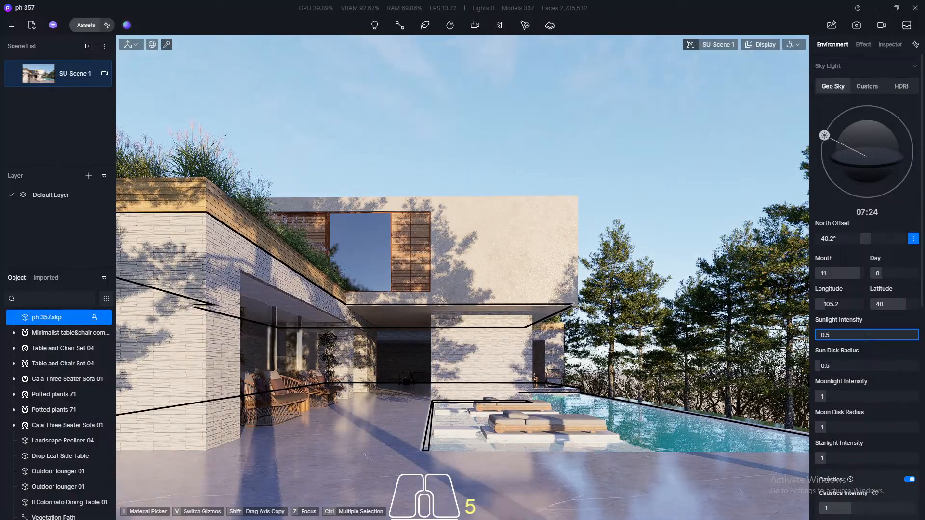
{"action": "key", "text": "Return"}
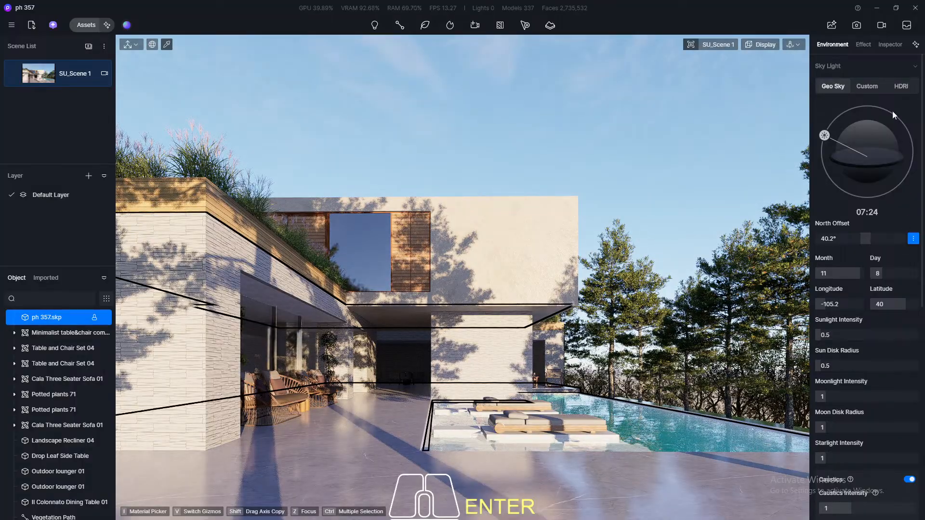
Set the post-processing bloom effect to 0
{"action": "left_click", "coordinate": [867, 46]}
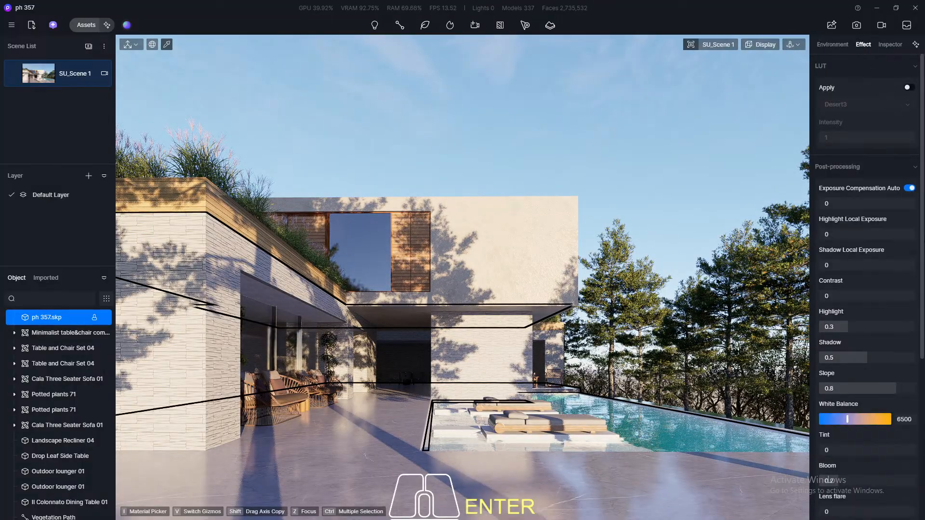
{"action": "scroll", "coordinate": [851, 242], "scroll_direction": "down", "scroll_amount": 5}
{"action": "left_click", "coordinate": [851, 242]}
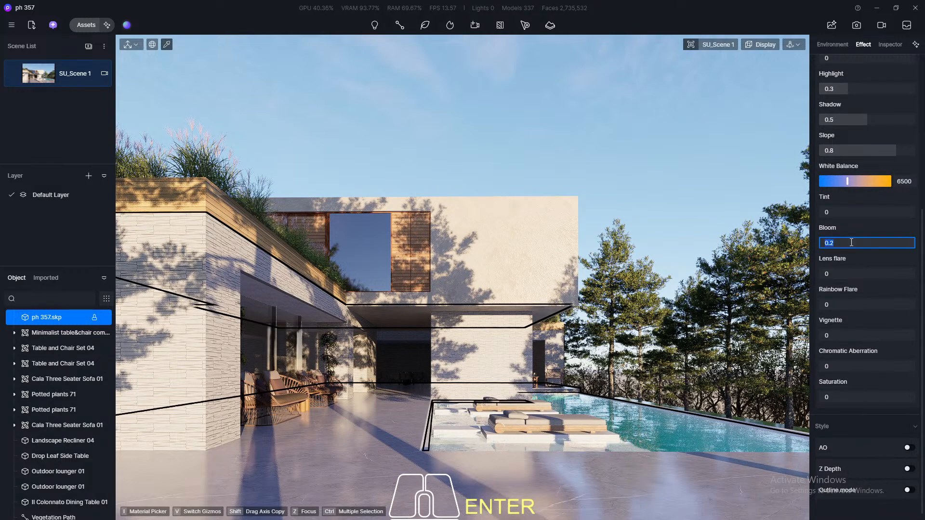
{"action": "type", "text": "0"}
{"action": "key", "text": "Return"}
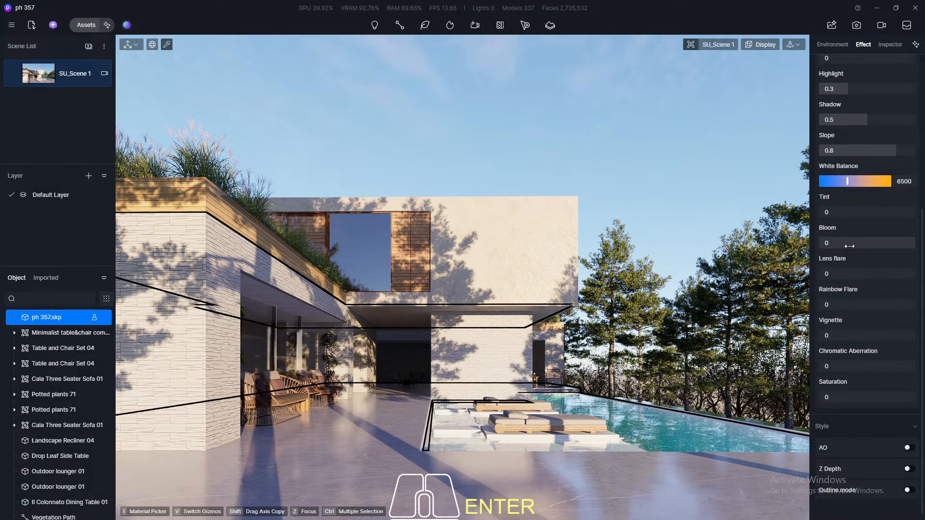
Enable the outline mode style effect and set its line value to 0.5
{"action": "scroll", "coordinate": [849, 246], "scroll_direction": "down", "scroll_amount": 1}
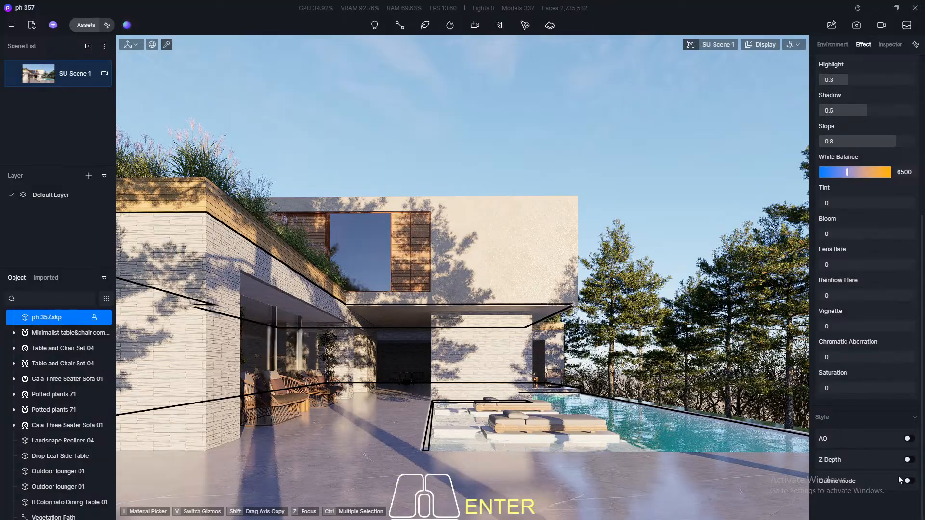
{"action": "left_click", "coordinate": [909, 481]}
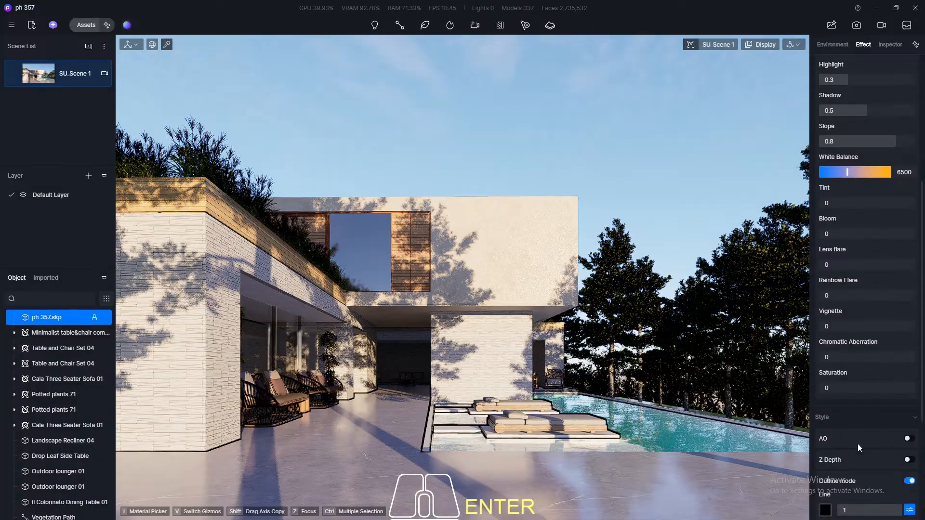
{"action": "left_click", "coordinate": [854, 509]}
{"action": "type", "text": "0.5"}
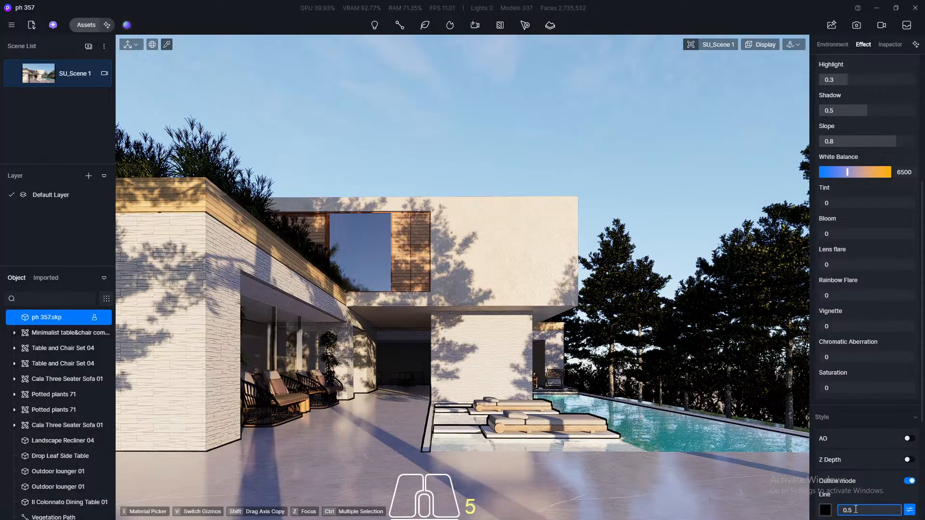
{"action": "key", "text": "Return"}
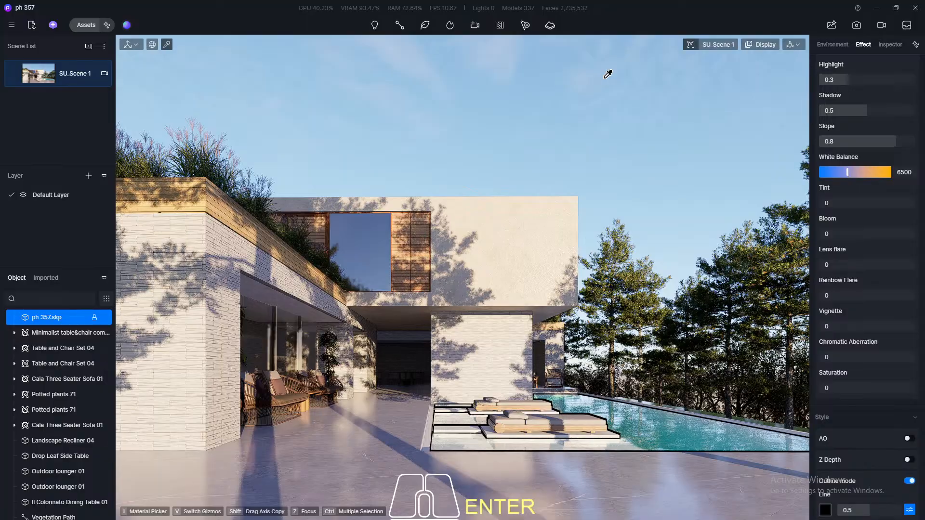
Update SU_Scene 1 with the outline effect and set the post-processing shadow value to 0.3
{"action": "left_click", "coordinate": [13, 73]}
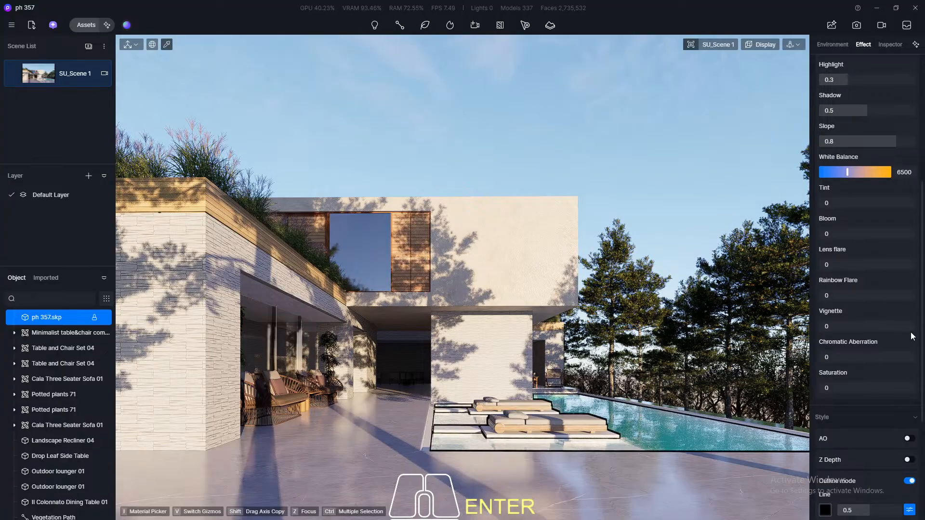
{"action": "scroll", "coordinate": [905, 313], "scroll_direction": "up", "scroll_amount": 5}
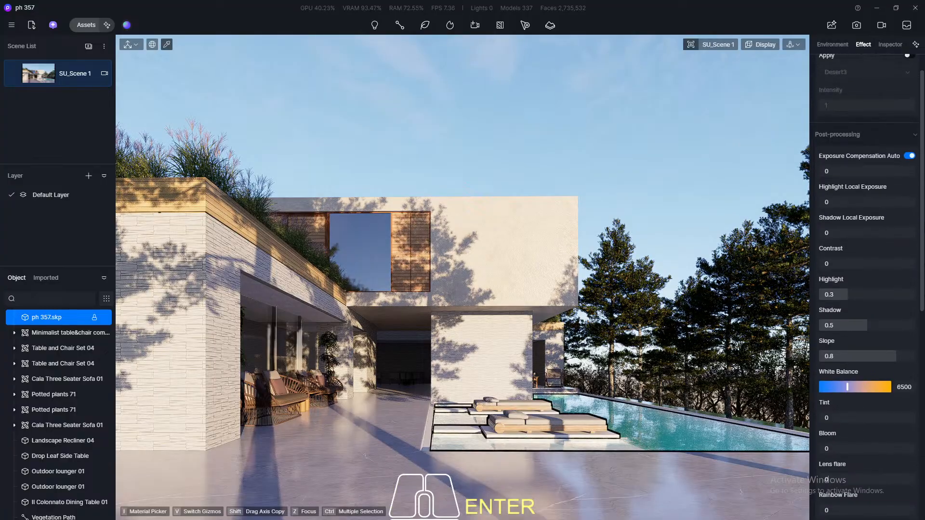
{"action": "left_click_drag", "start_coordinate": [864, 328], "coordinate": [844, 325]}
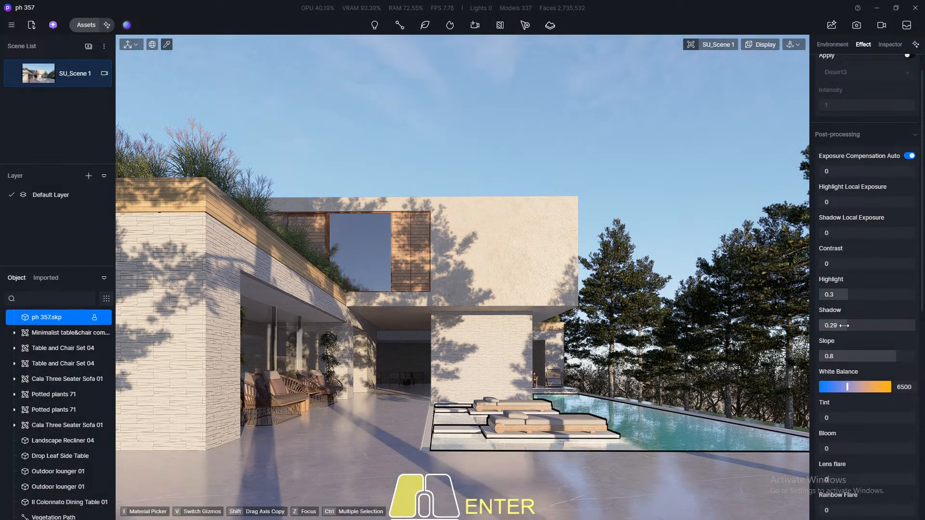
{"action": "left_click", "coordinate": [845, 326]}
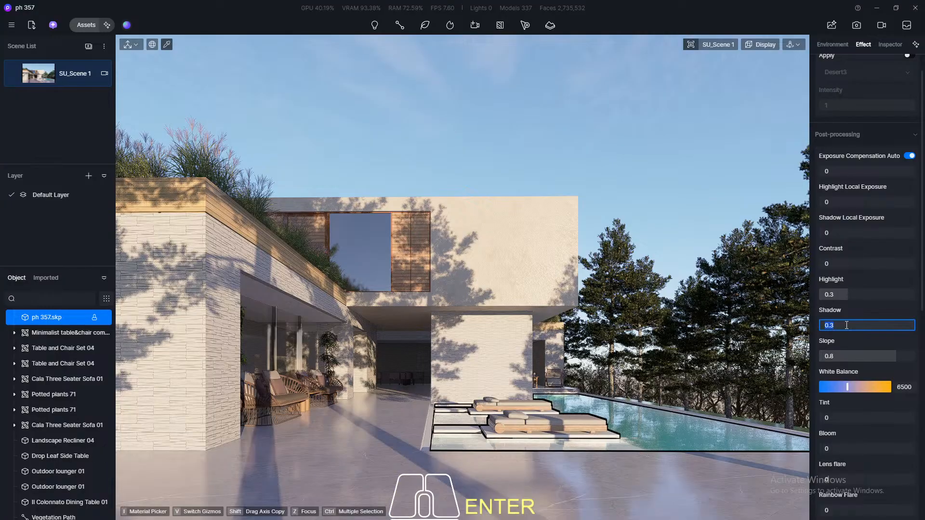
{"action": "type", "text": "0.3"}
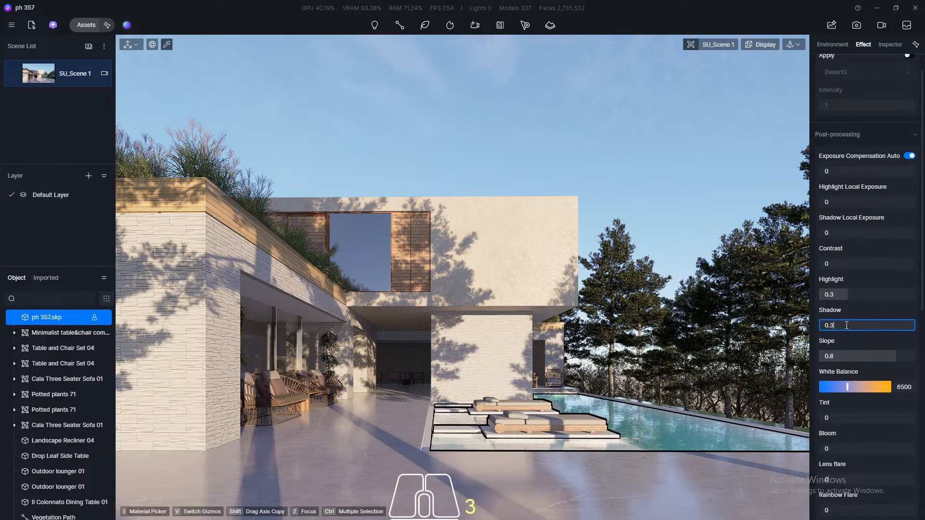
{"action": "key", "text": "Return"}
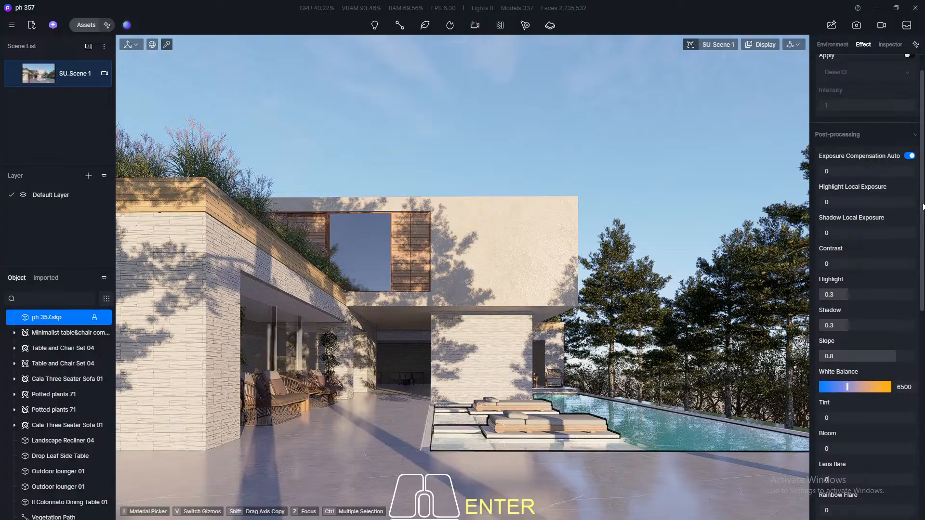
Try a post-processing contrast of -0.1 and return it to 0
{"action": "left_click", "coordinate": [841, 263]}
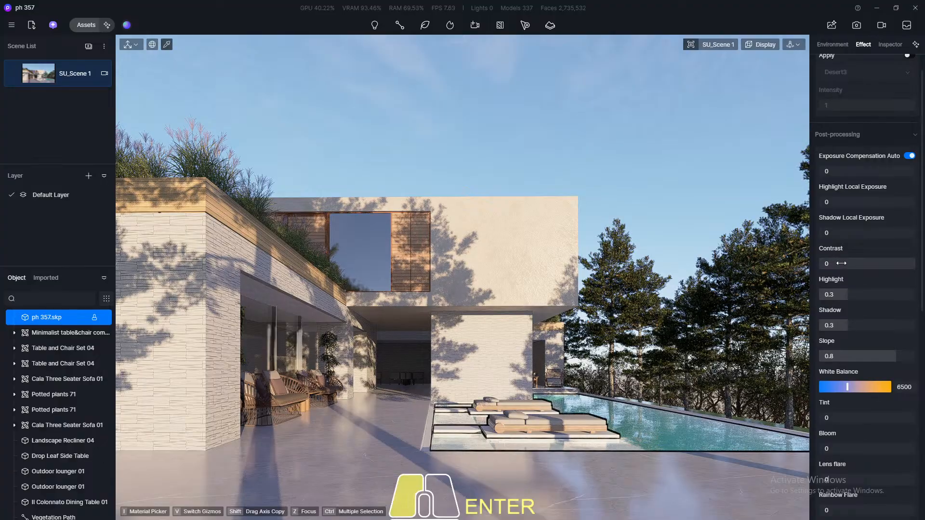
{"action": "type", "text": "-0."}
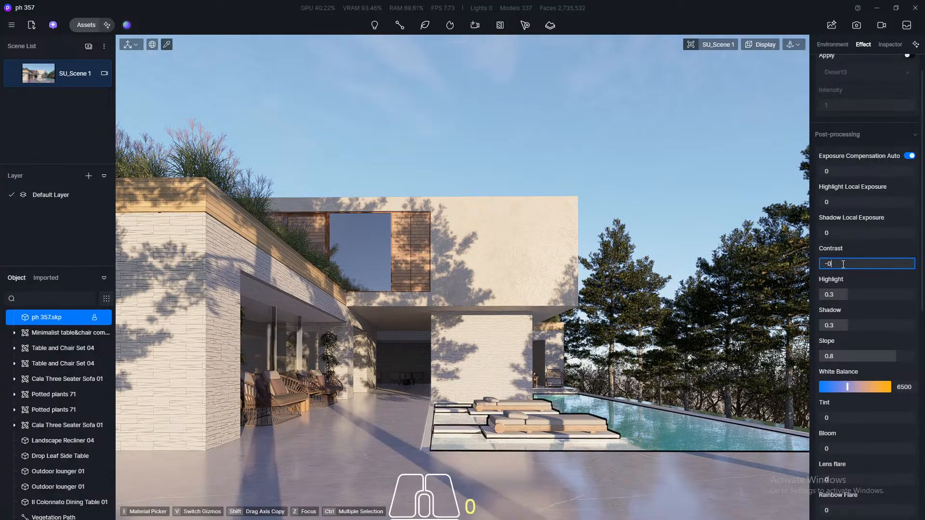
{"action": "type", "text": "1"}
{"action": "key", "text": "Return"}
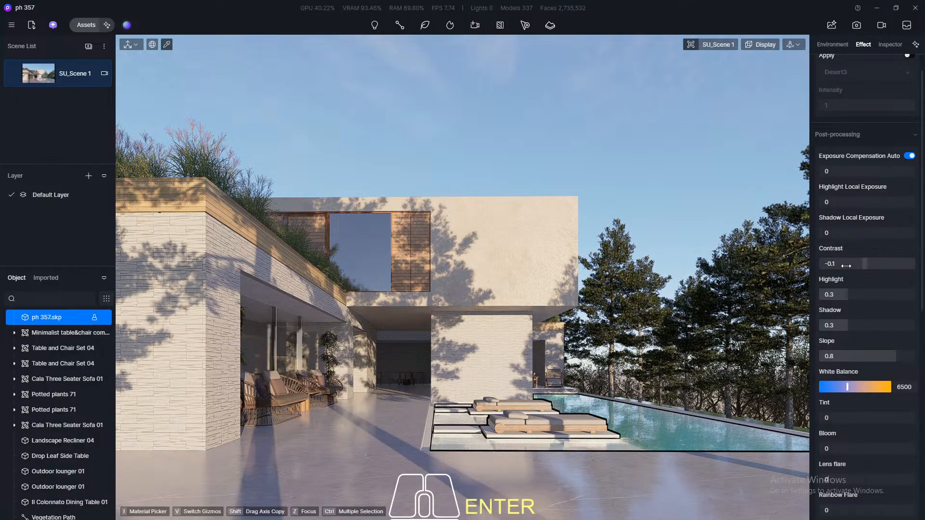
{"action": "left_click", "coordinate": [846, 266]}
{"action": "type", "text": "0"}
{"action": "key", "text": "Return"}
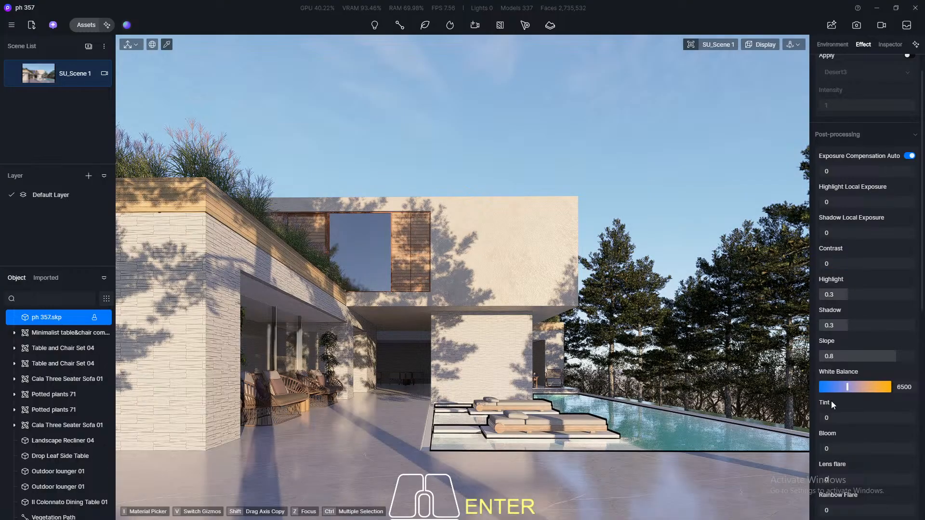
Try a slightly warmer white balance and reset it to 6500
{"action": "left_click_drag", "start_coordinate": [922, 240], "coordinate": [922, 272]}
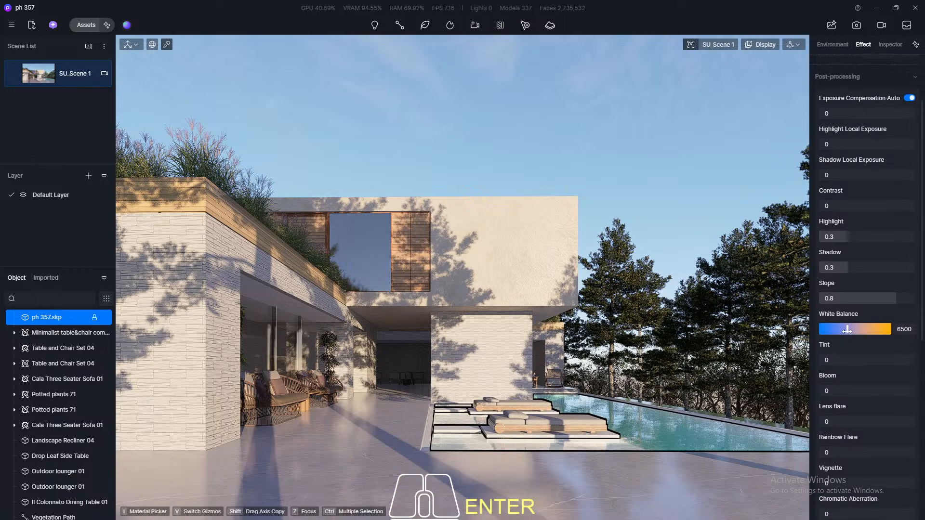
{"action": "left_click_drag", "start_coordinate": [847, 329], "coordinate": [855, 330]}
{"action": "left_click", "coordinate": [904, 329]}
{"action": "left_click", "coordinate": [902, 329]}
{"action": "type", "text": "6500"}
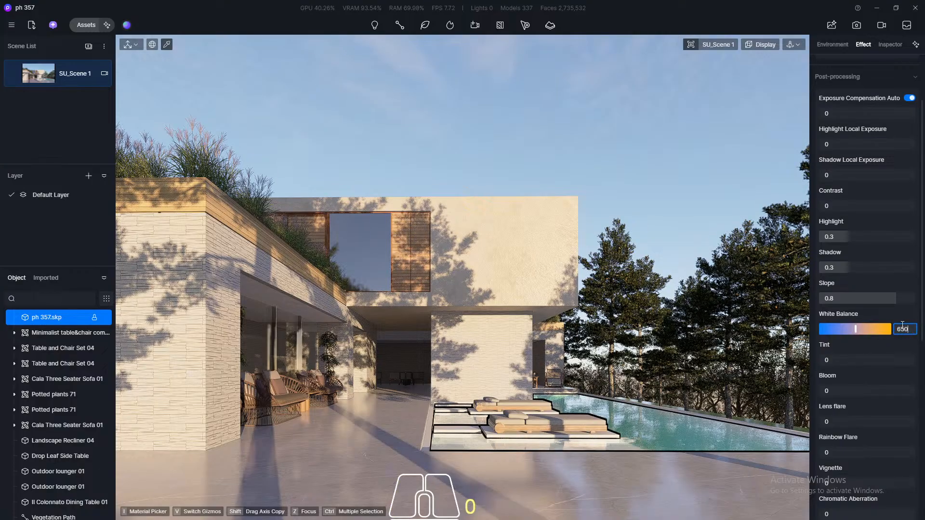
{"action": "key", "text": "Return"}
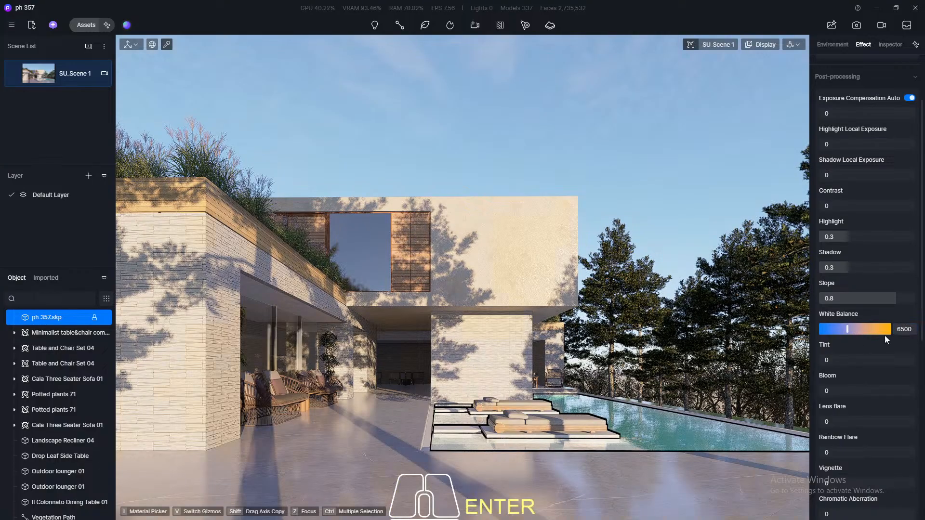
Try white balance values of 7000 and about 6575, and restore 6500
{"action": "left_click", "coordinate": [904, 328]}
{"action": "type", "text": "7000"}
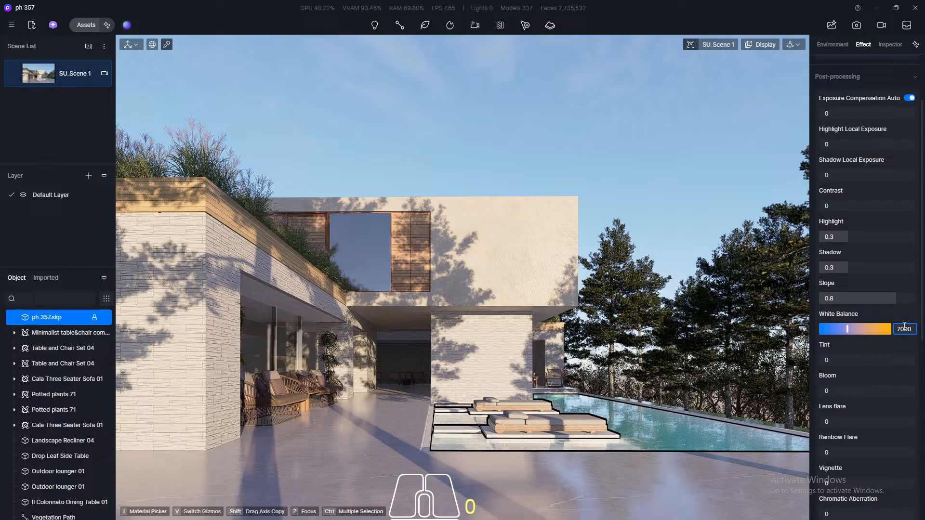
{"action": "key", "text": "Return"}
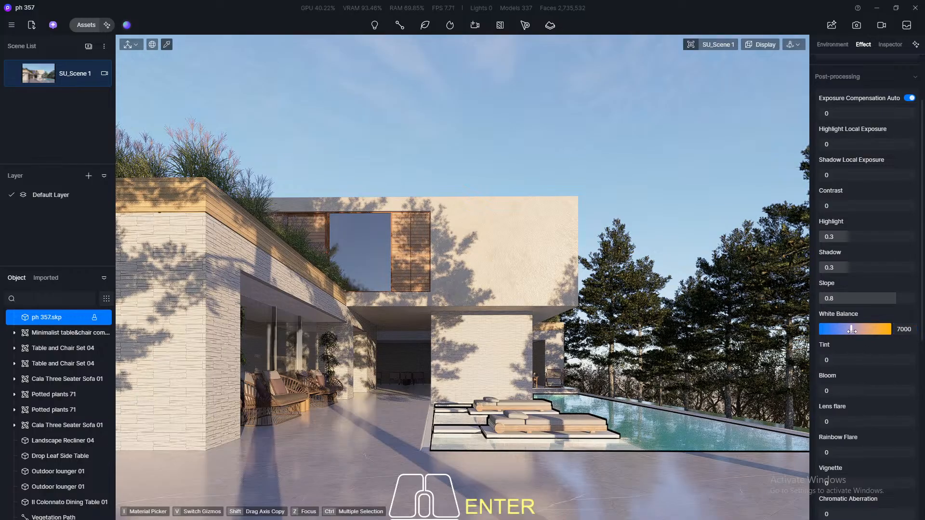
{"action": "mouse_move", "coordinate": [851, 329]}
{"action": "left_mouse_down"}
{"action": "mouse_move", "coordinate": [860, 330]}
{"action": "mouse_move", "coordinate": [848, 330]}
{"action": "left_mouse_up"}
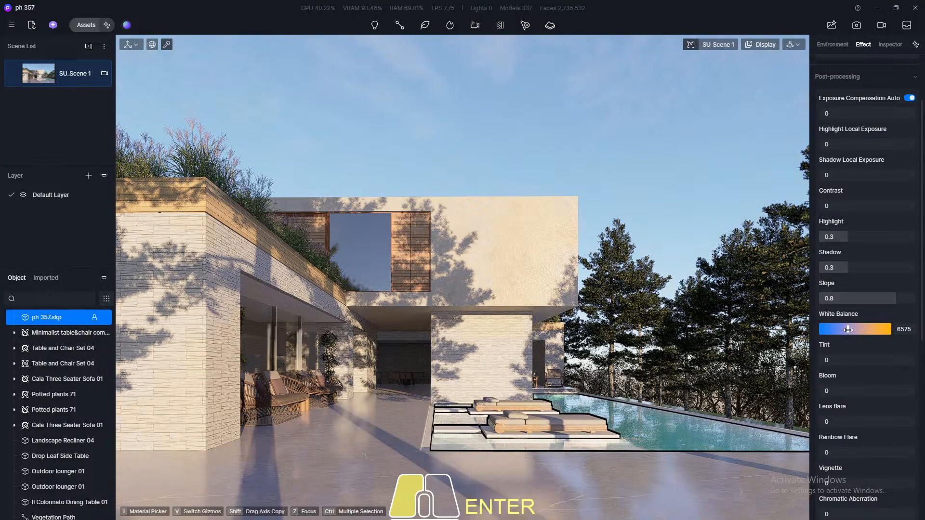
{"action": "left_click_drag", "start_coordinate": [848, 329], "coordinate": [848, 330]}
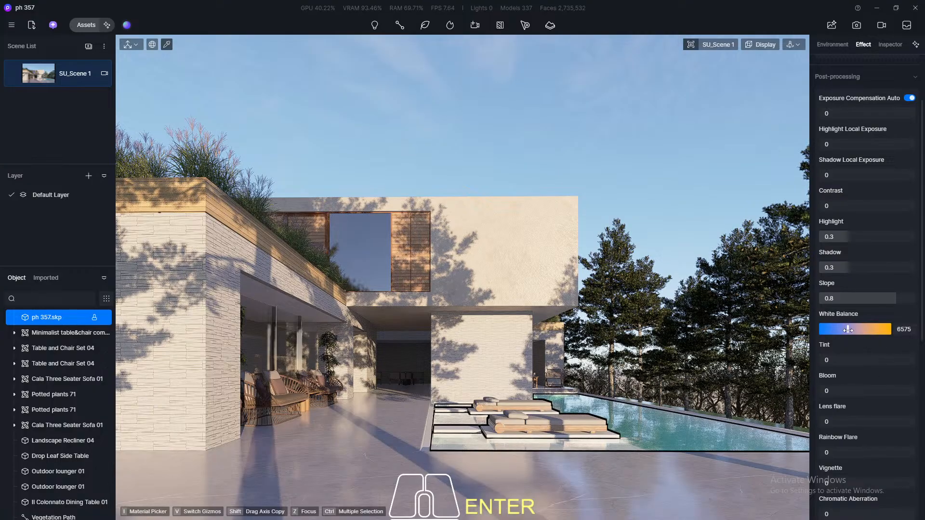
{"action": "mouse_move", "coordinate": [848, 329]}
{"action": "left_mouse_down"}
{"action": "mouse_move", "coordinate": [859, 329]}
{"action": "mouse_move", "coordinate": [847, 332]}
{"action": "left_mouse_up"}
{"action": "left_click", "coordinate": [906, 329]}
{"action": "type", "text": "65"}
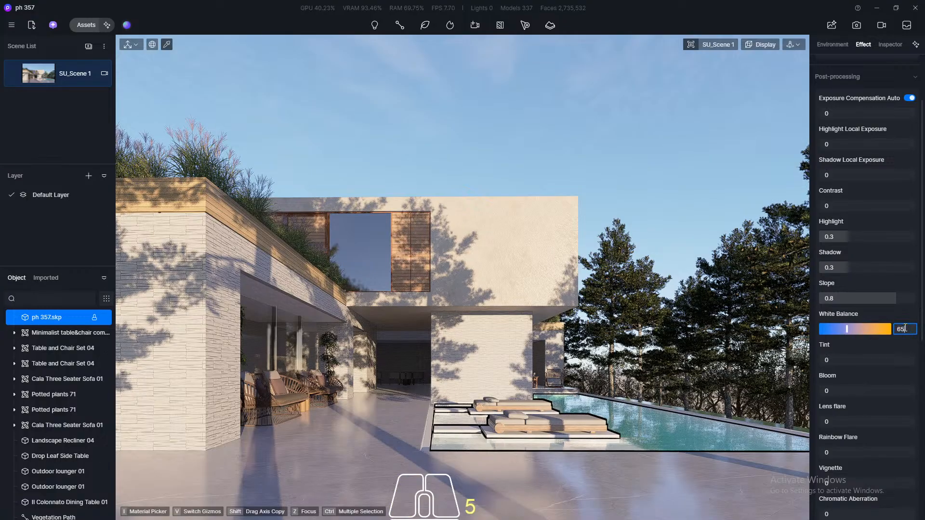
{"action": "type", "text": "00"}
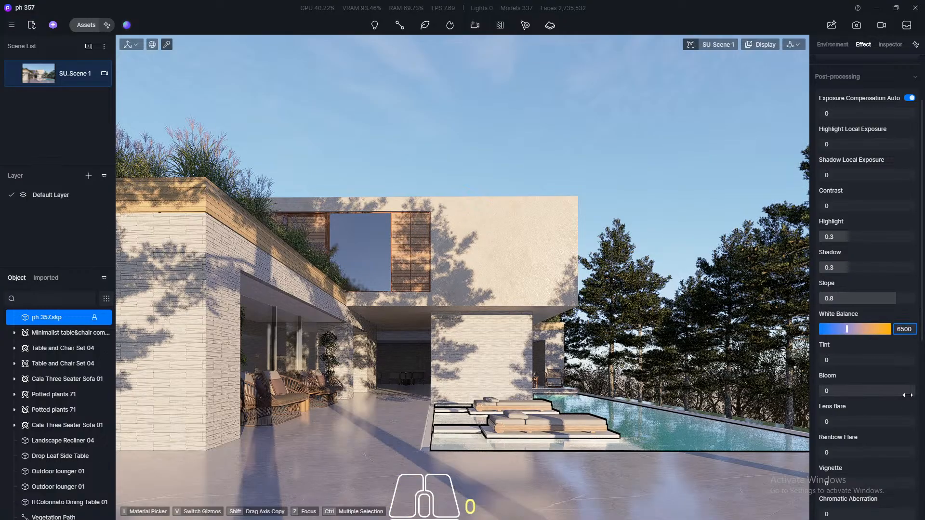
{"action": "key", "text": "Return"}
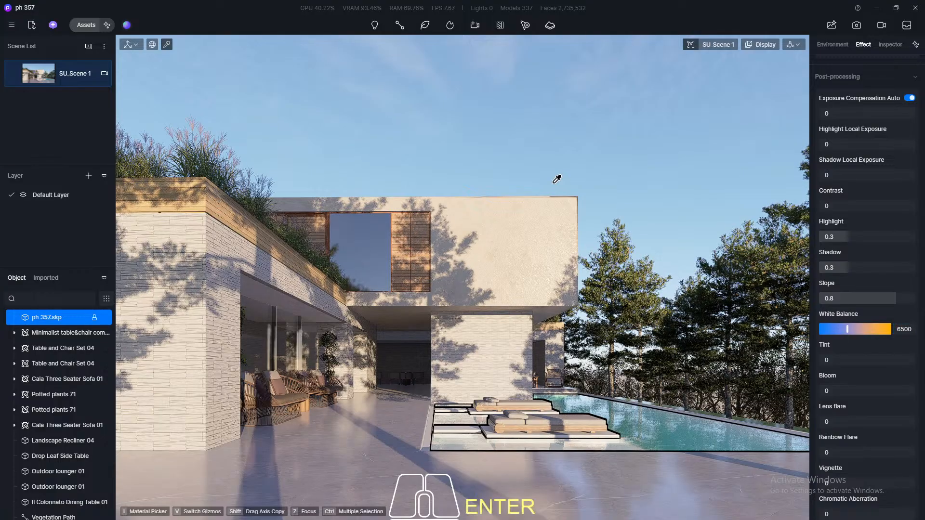
Update SU_Scene 1 so it stores the current post-processing settings
{"action": "left_click", "coordinate": [14, 74]}
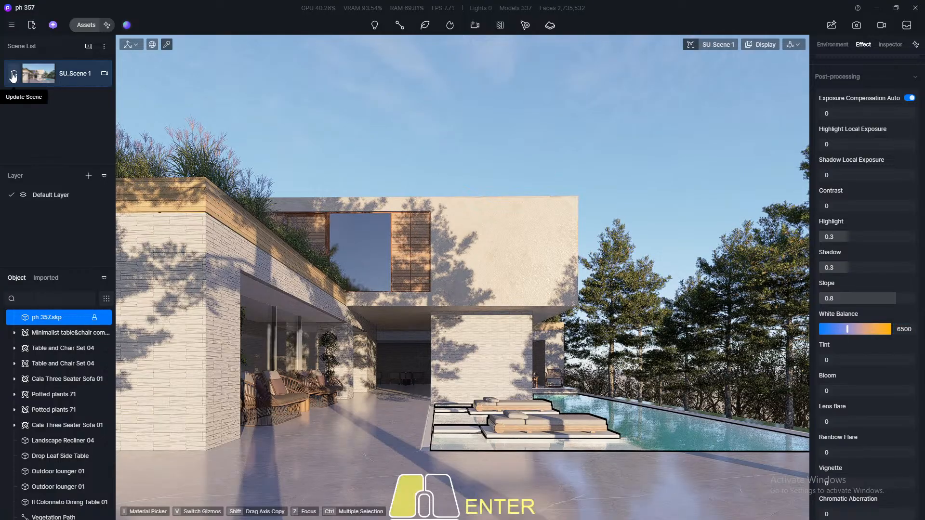
Try a vignette of 0.5 and return it to 0
{"action": "left_click_drag", "start_coordinate": [922, 108], "coordinate": [922, 151]}
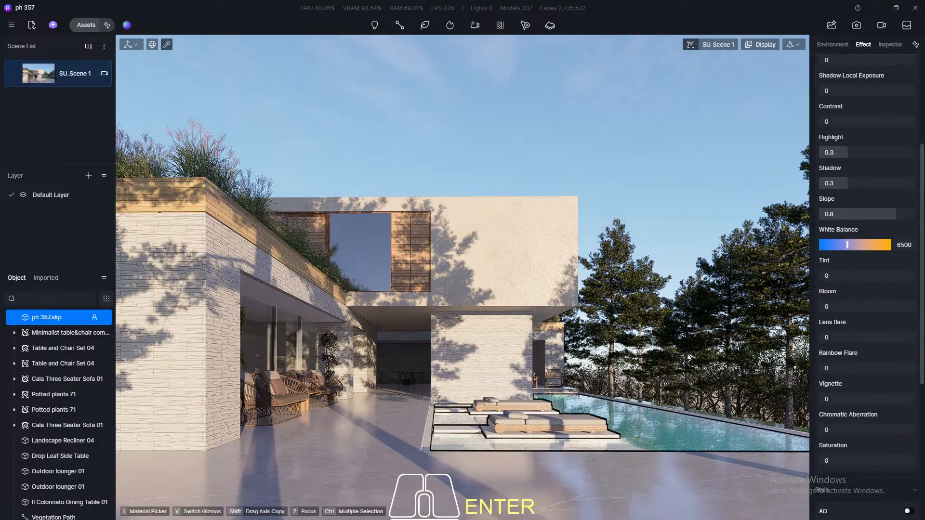
{"action": "left_click", "coordinate": [842, 399]}
{"action": "type", "text": "0.5"}
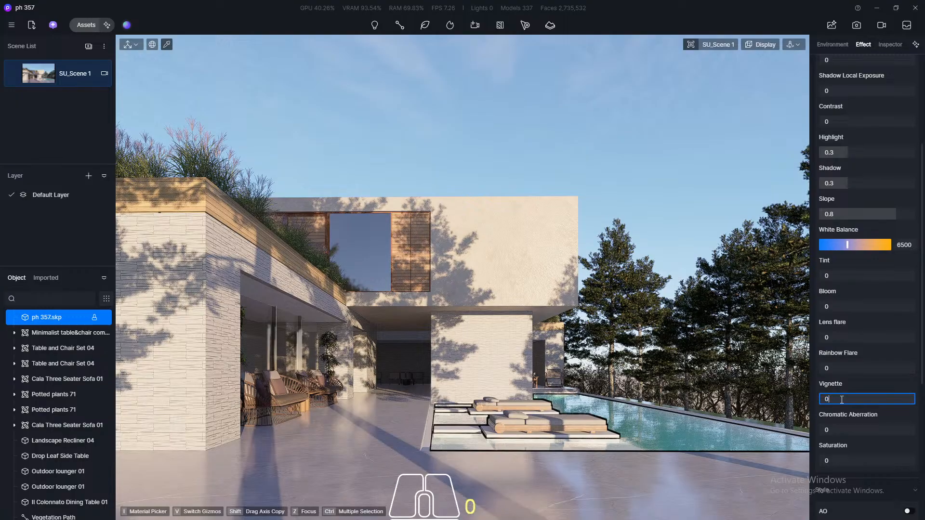
{"action": "key", "text": "Return"}
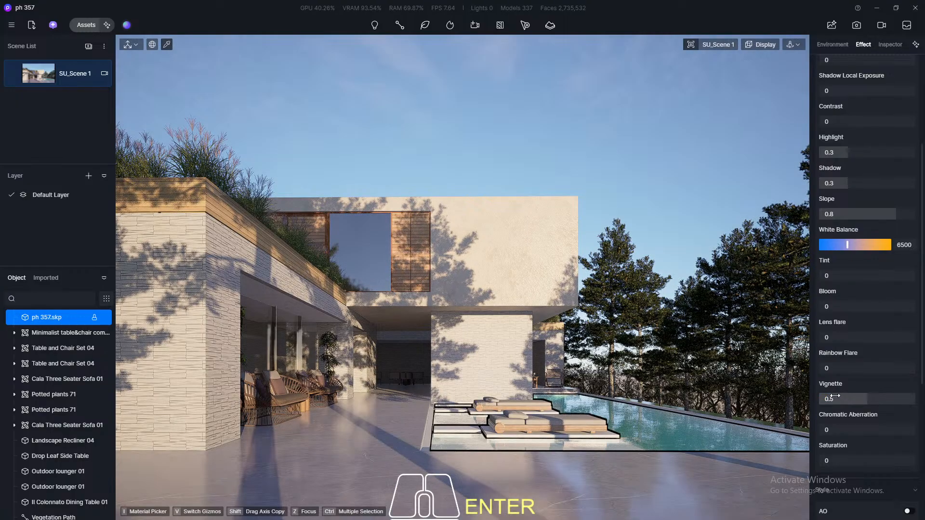
{"action": "left_click", "coordinate": [853, 399]}
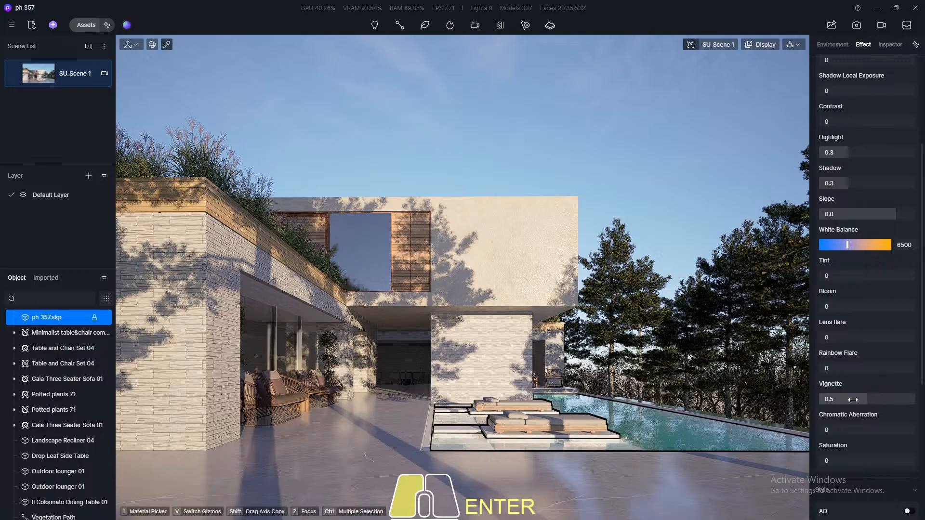
{"action": "type", "text": "0"}
{"action": "key", "text": "Return"}
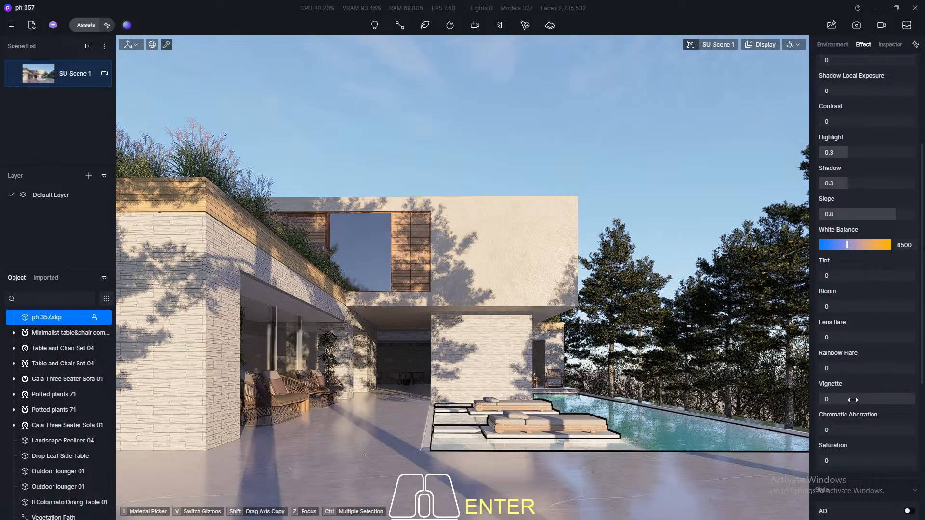
Open the image render settings for SU_Scene 1 and choose the 16:9 aspect ratio
{"action": "left_click", "coordinate": [857, 27]}
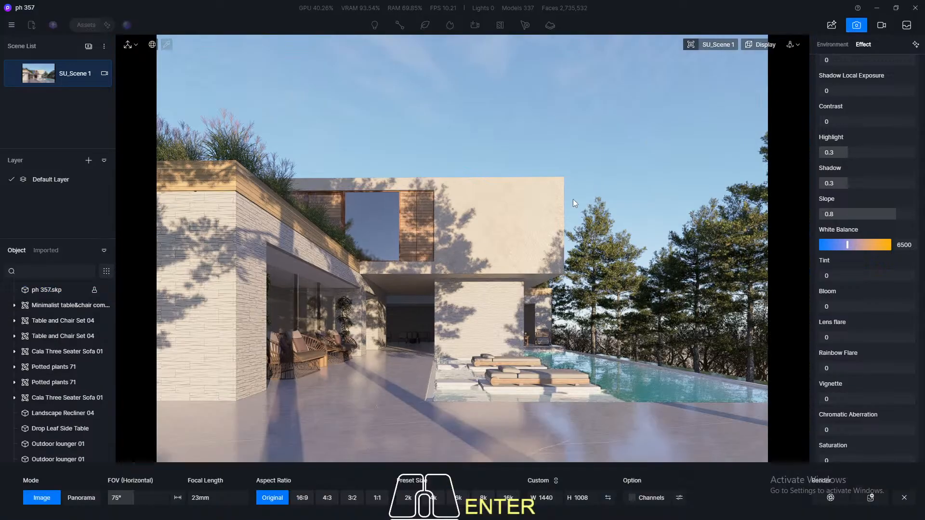
{"action": "left_click", "coordinate": [301, 499]}
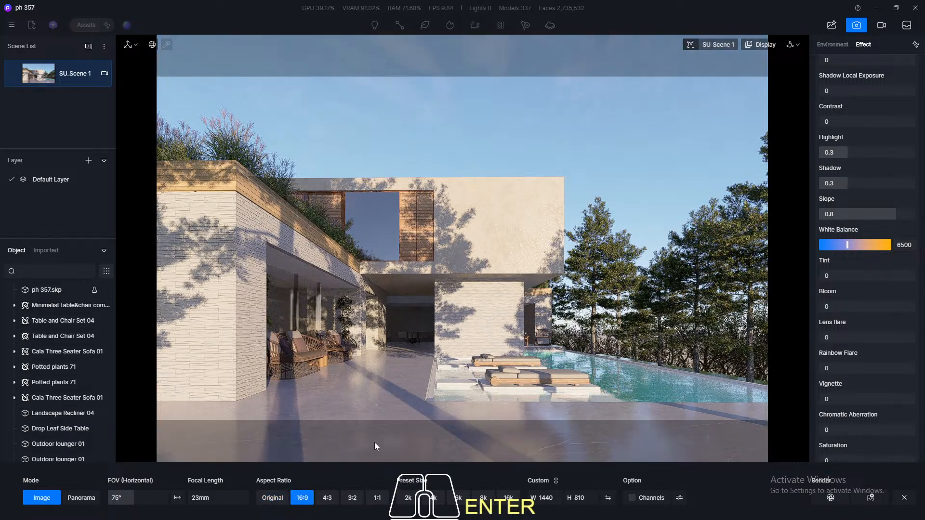
{"action": "left_click", "coordinate": [48, 77]}
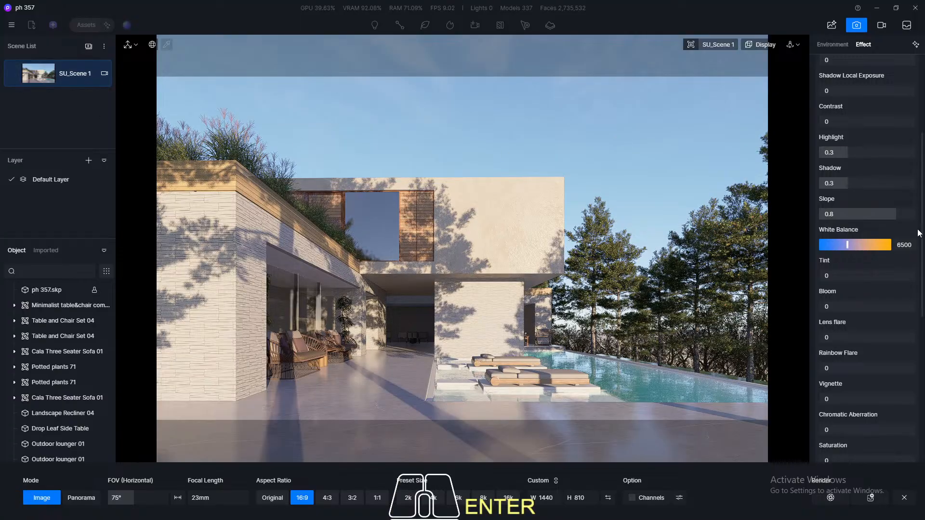
Try a highlight local exposure of about 0.83 in the render view and reset it to 0
{"action": "left_click_drag", "start_coordinate": [922, 231], "coordinate": [915, 126]}
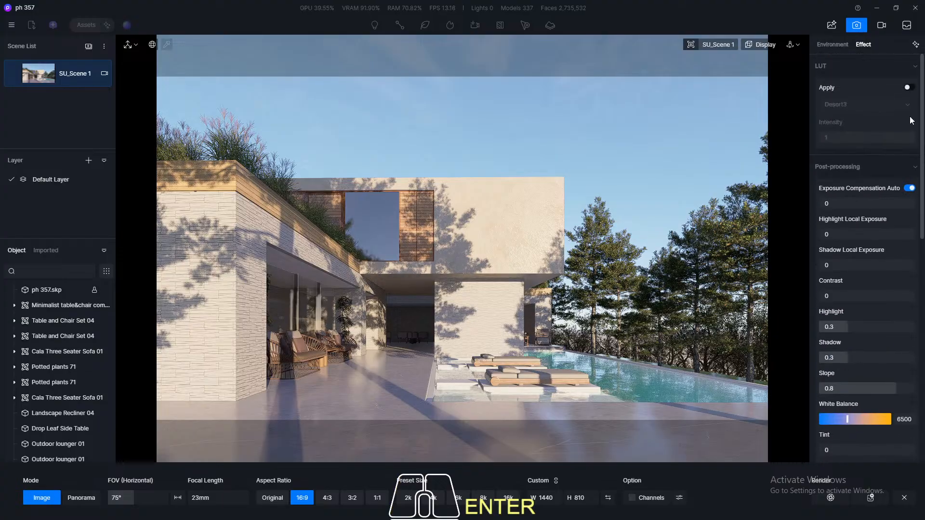
{"action": "left_click", "coordinate": [832, 45]}
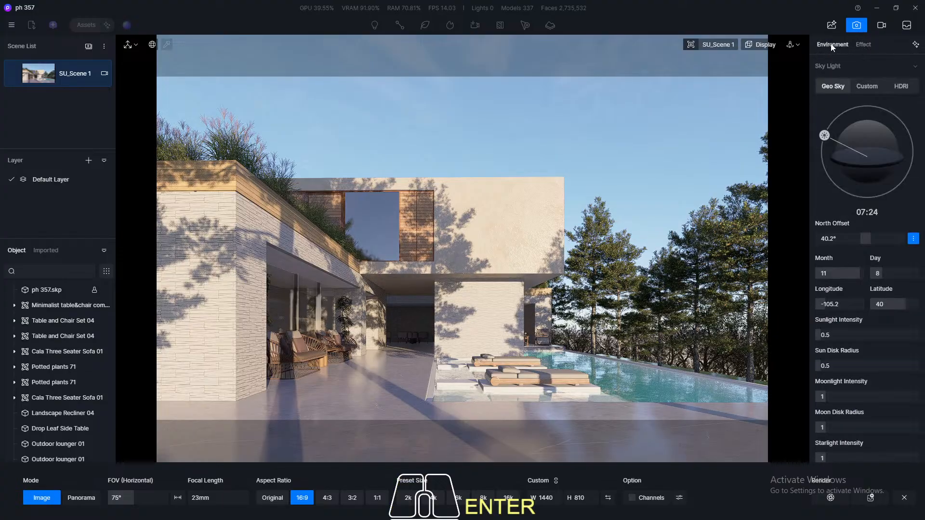
{"action": "left_click", "coordinate": [862, 45]}
{"action": "left_click_drag", "start_coordinate": [922, 147], "coordinate": [921, 160]}
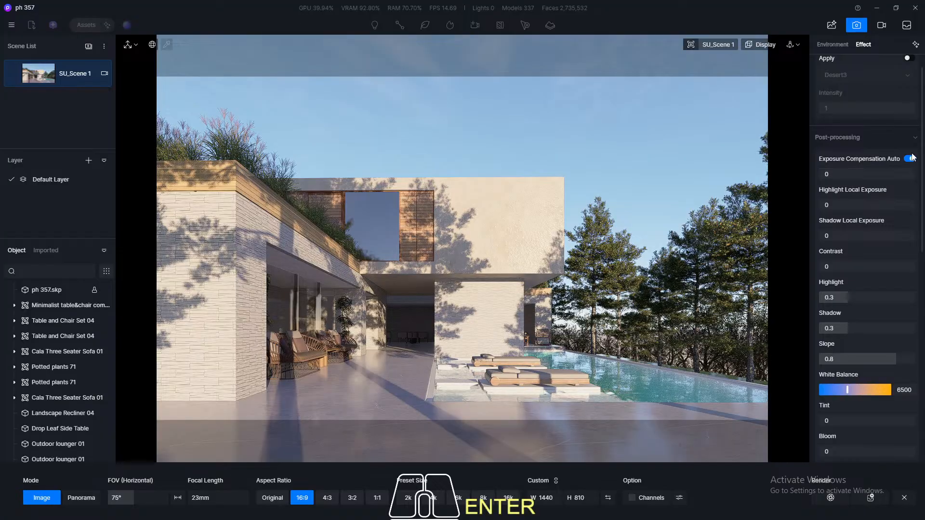
{"action": "left_click_drag", "start_coordinate": [830, 206], "coordinate": [907, 222]}
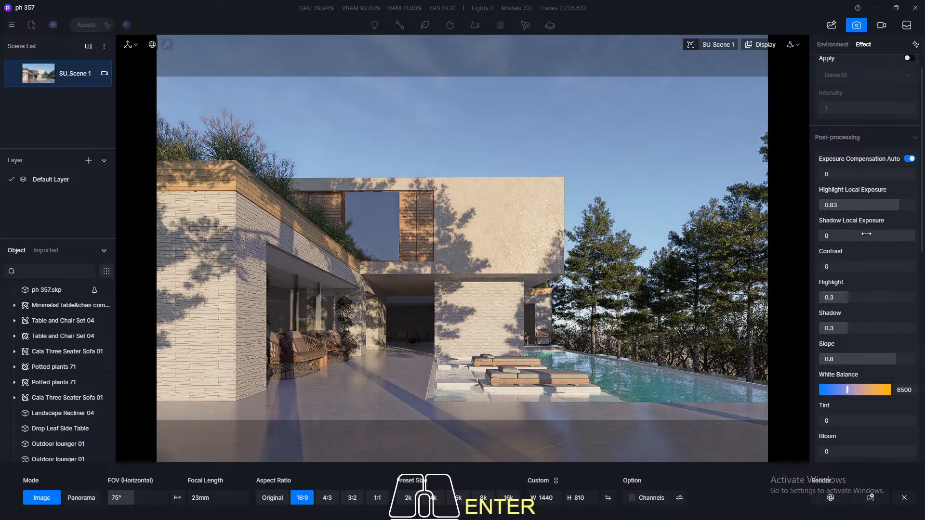
{"action": "left_click", "coordinate": [851, 200]}
{"action": "type", "text": "0"}
{"action": "key", "text": "Return"}
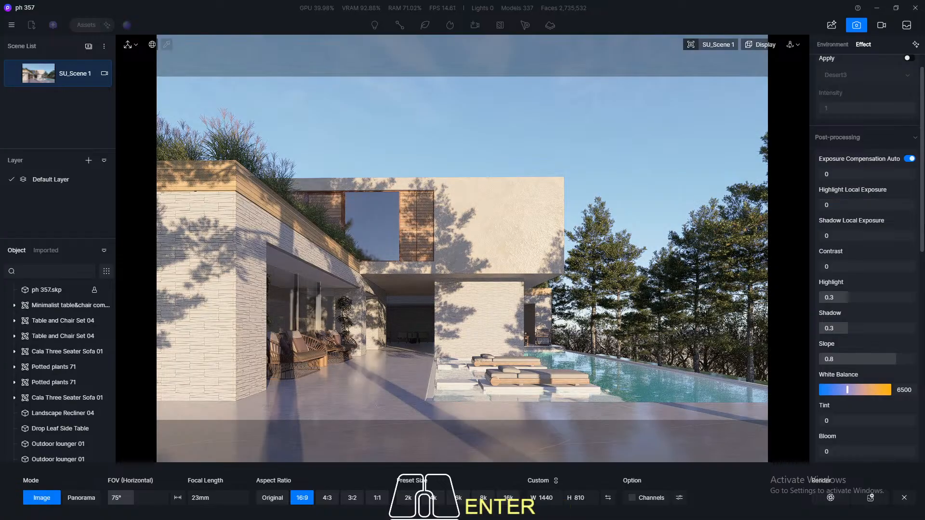
{"action": "left_click_drag", "start_coordinate": [922, 176], "coordinate": [922, 264]}
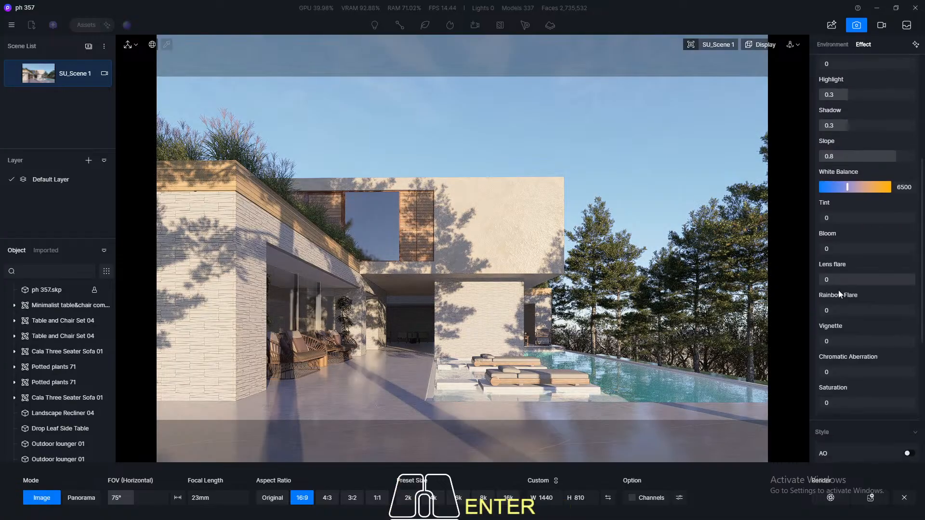
Try a vignette of 0.5 in the render view and reset it to 0
{"action": "left_click", "coordinate": [834, 338]}
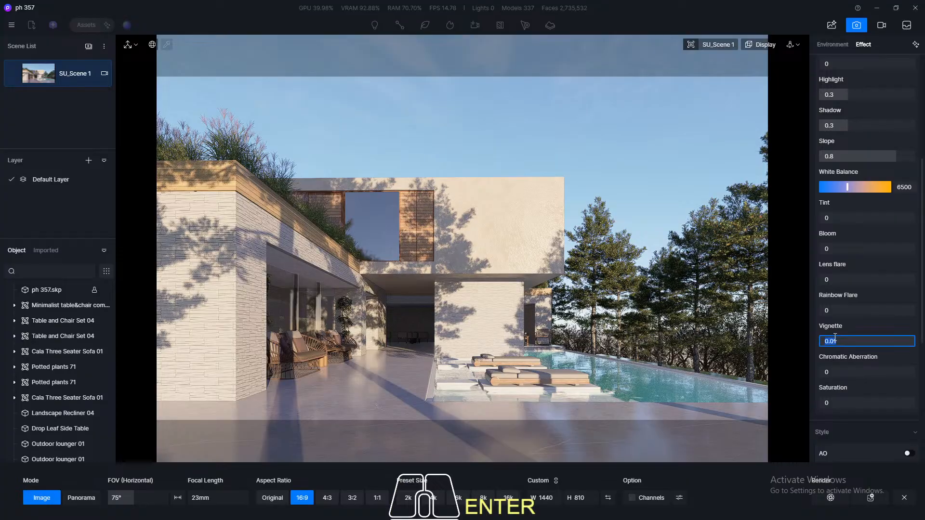
{"action": "type", "text": "0.5"}
{"action": "key", "text": "Return"}
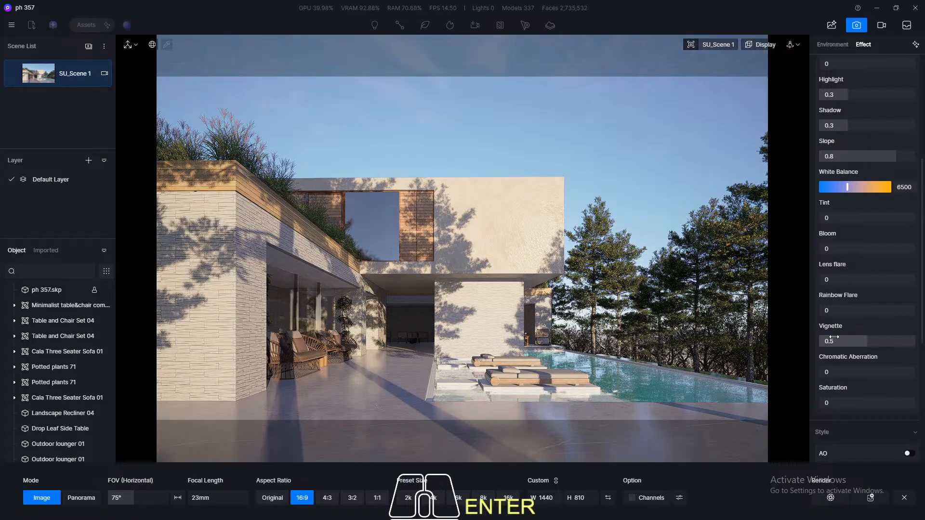
{"action": "left_click", "coordinate": [843, 346]}
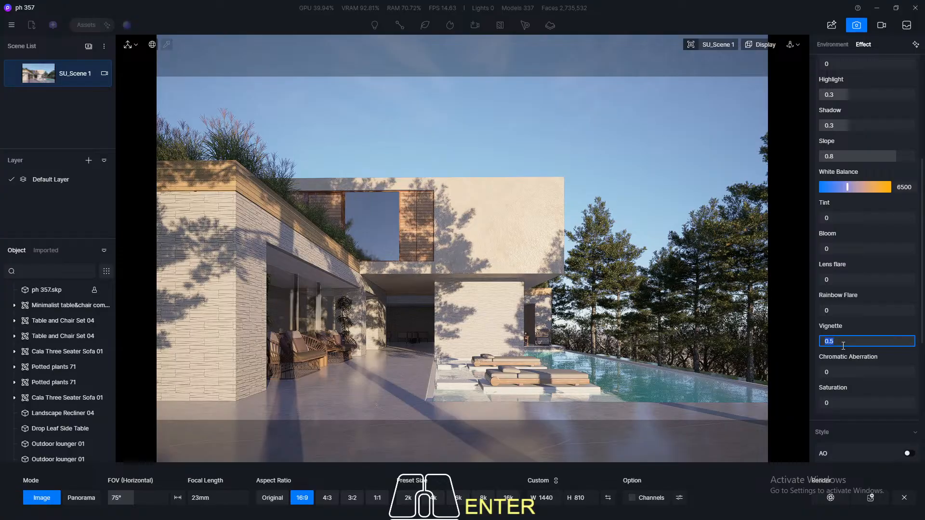
{"action": "type", "text": "0"}
{"action": "key", "text": "Return"}
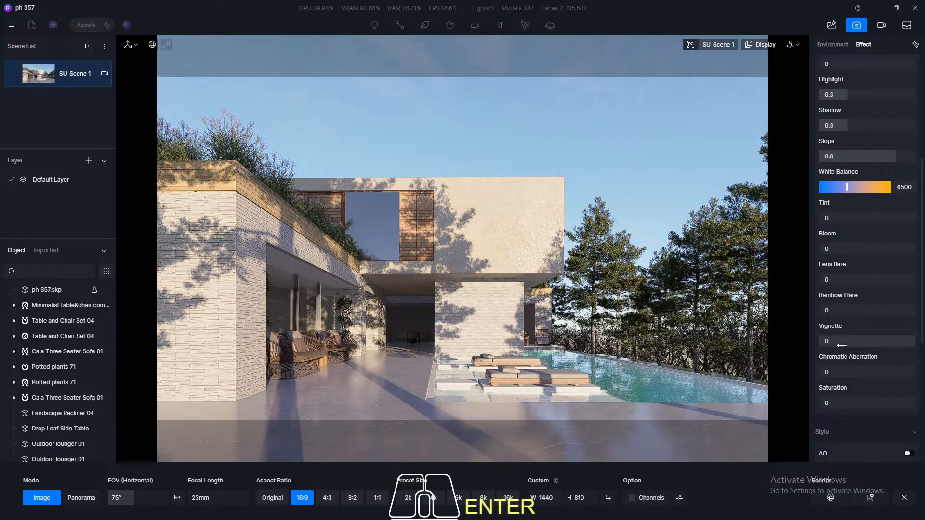
Try a vignette of 0.7 and settle on 0.5
{"action": "left_click", "coordinate": [842, 346]}
{"action": "type", "text": "0"}
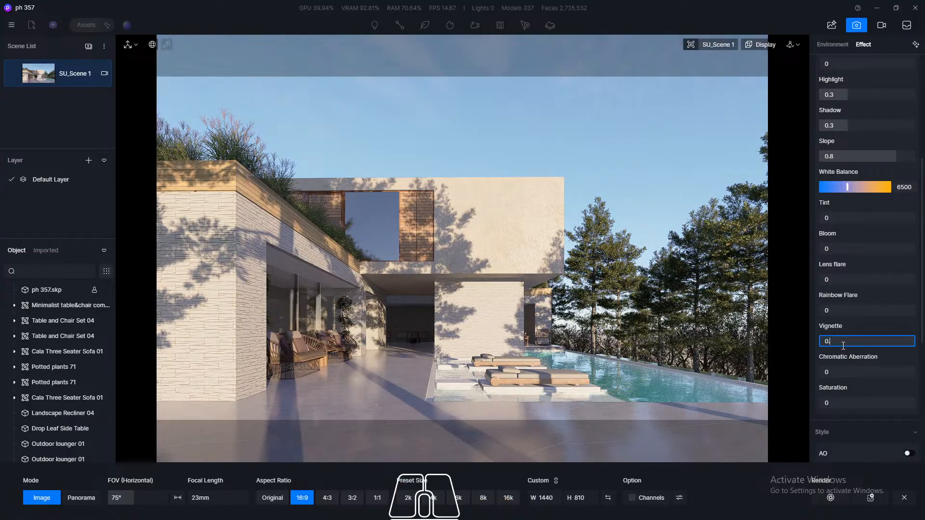
{"action": "type", "text": ".7"}
{"action": "key", "text": "Return"}
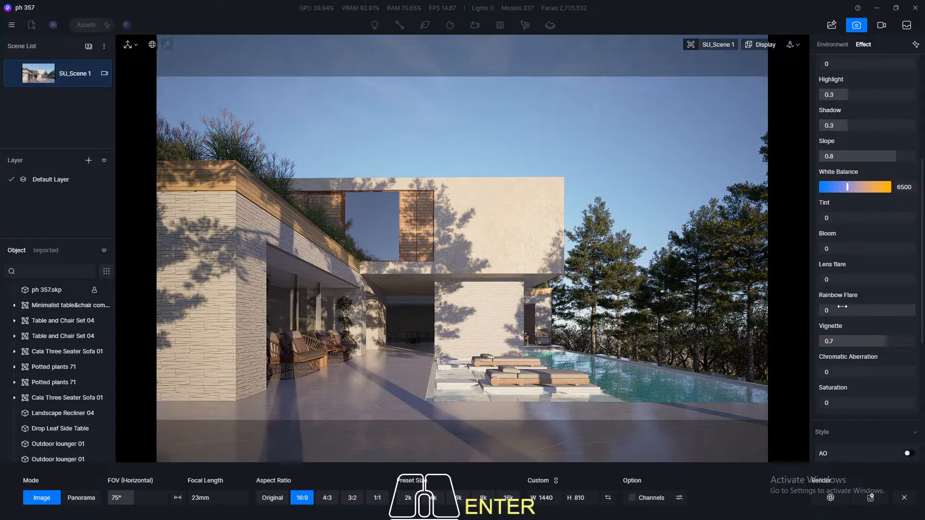
{"action": "left_click", "coordinate": [844, 338]}
{"action": "type", "text": "0.5"}
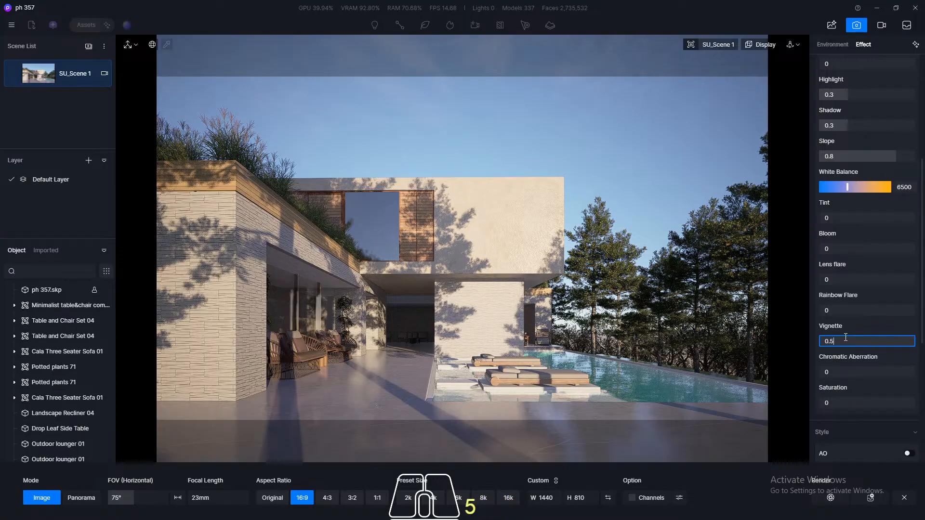
{"action": "key", "text": "Return"}
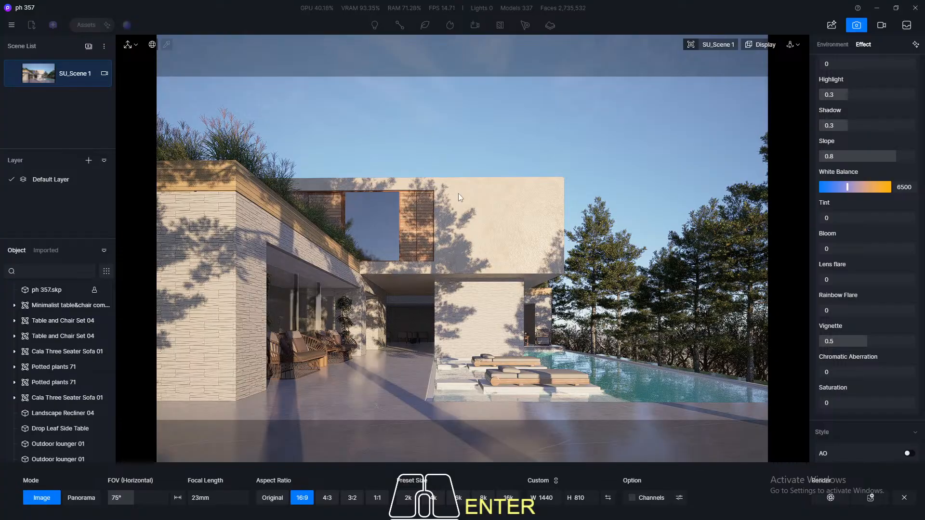
Set the Geo Sky north offset to about -7.7° and update SU_Scene 1 with it
{"action": "left_click", "coordinate": [833, 45]}
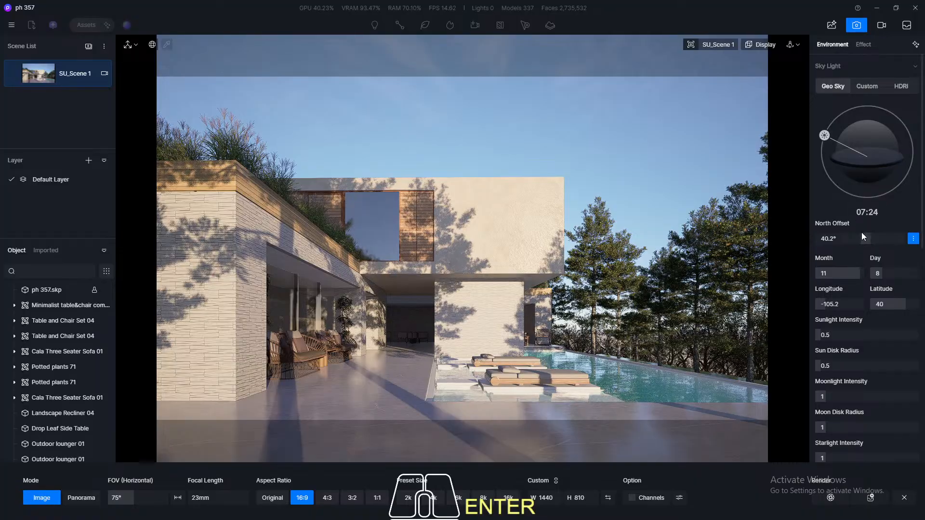
{"action": "left_click_drag", "start_coordinate": [862, 234], "coordinate": [856, 244]}
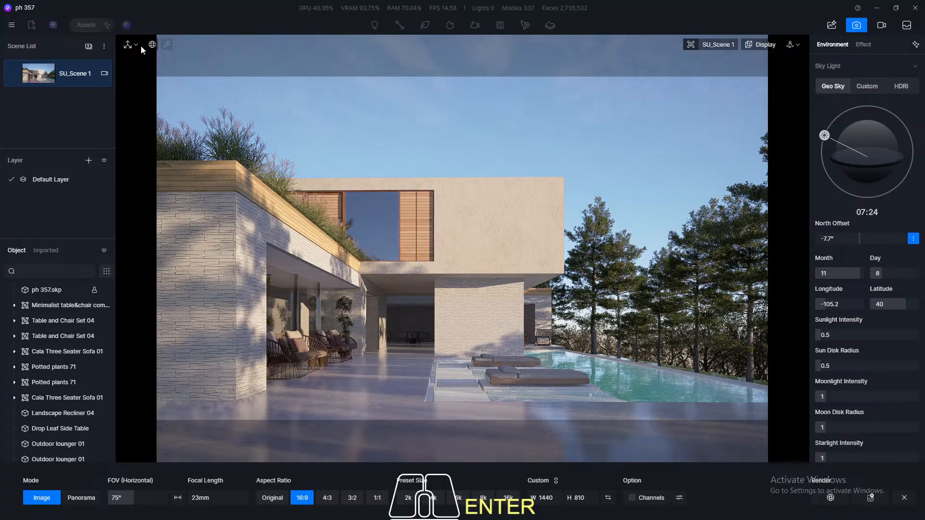
{"action": "left_click", "coordinate": [14, 76]}
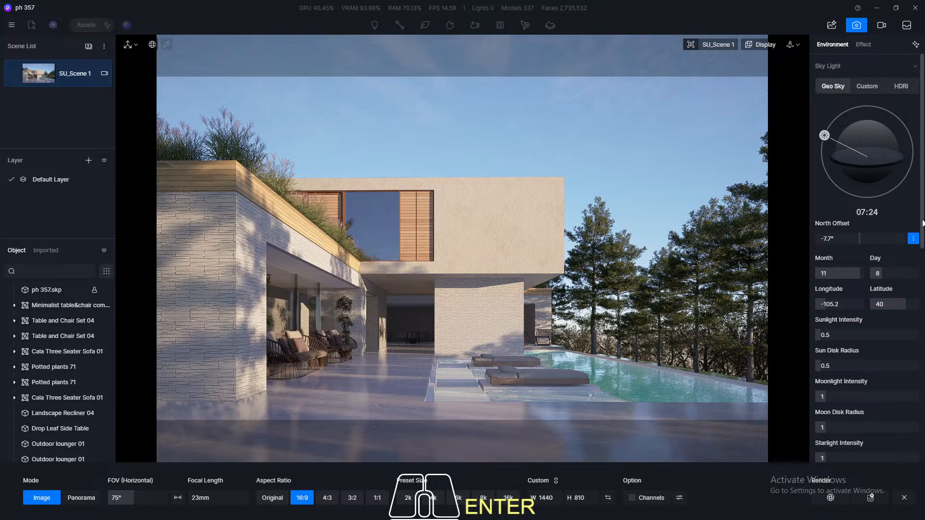
Try a sun disk radius of 0.2, settle on 0.3, and update SU_Scene 1
{"action": "scroll", "coordinate": [845, 252], "scroll_direction": "down", "scroll_amount": 4}
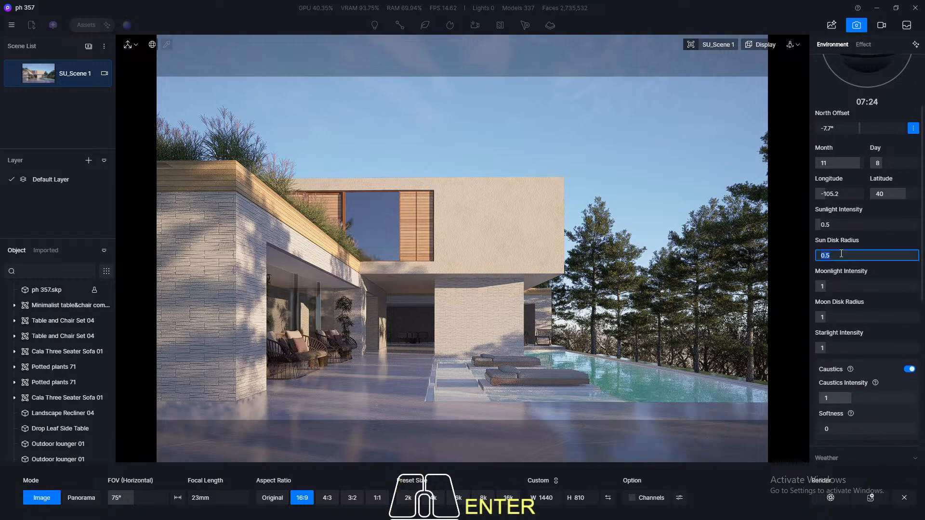
{"action": "type", "text": "0"}
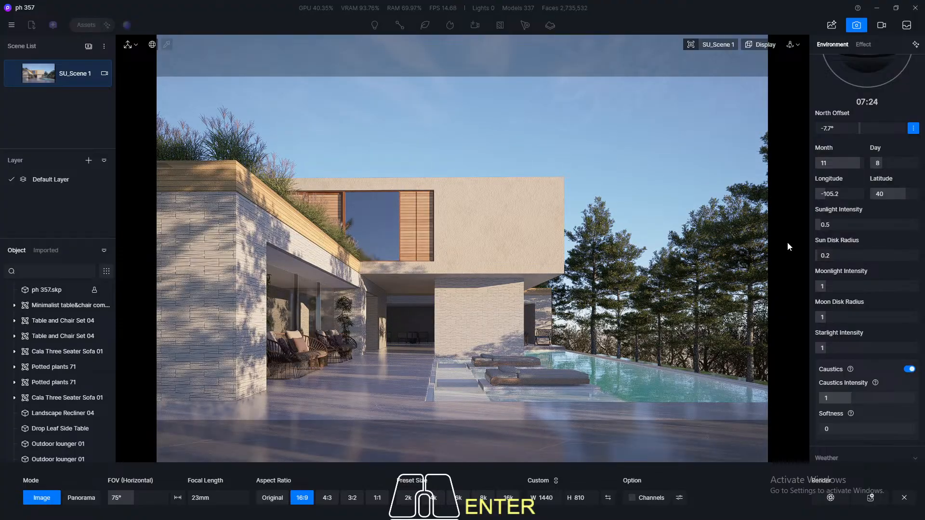
{"action": "type", "text": "0"}
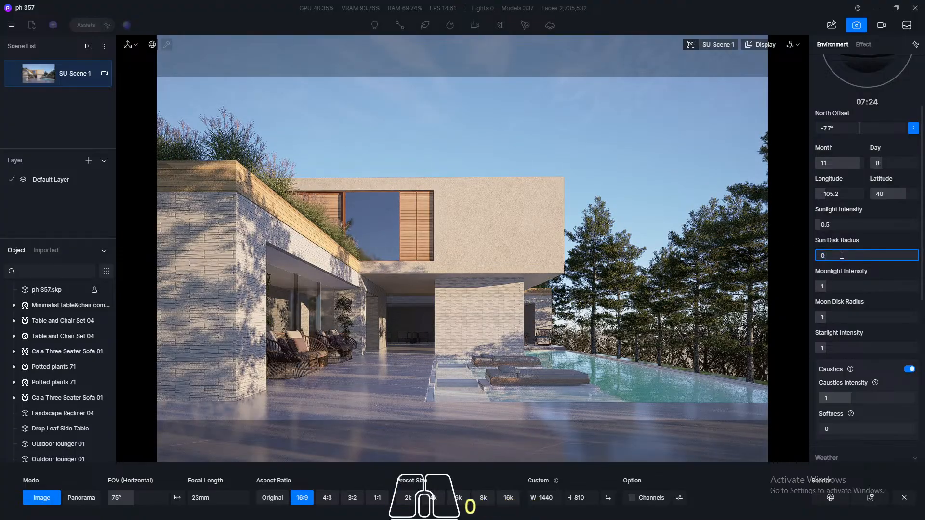
{"action": "key", "text": "Return"}
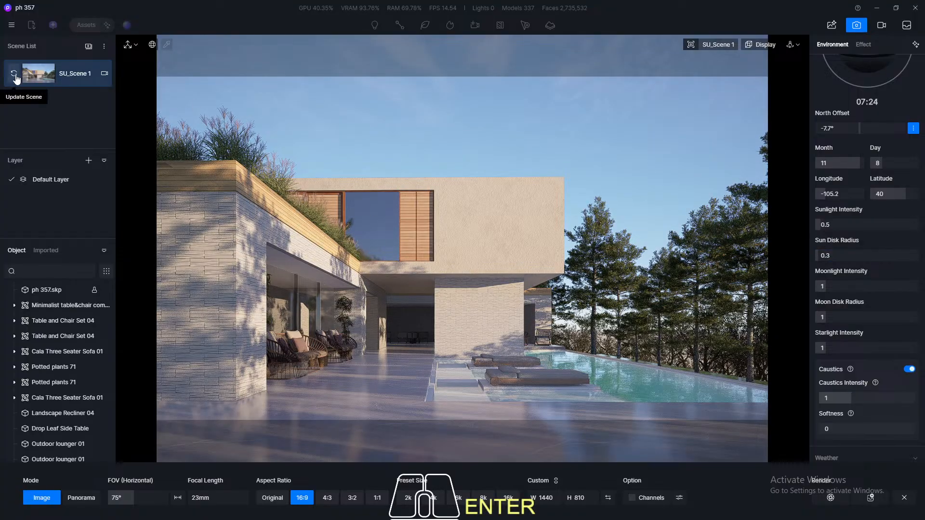
{"action": "left_click", "coordinate": [14, 75]}
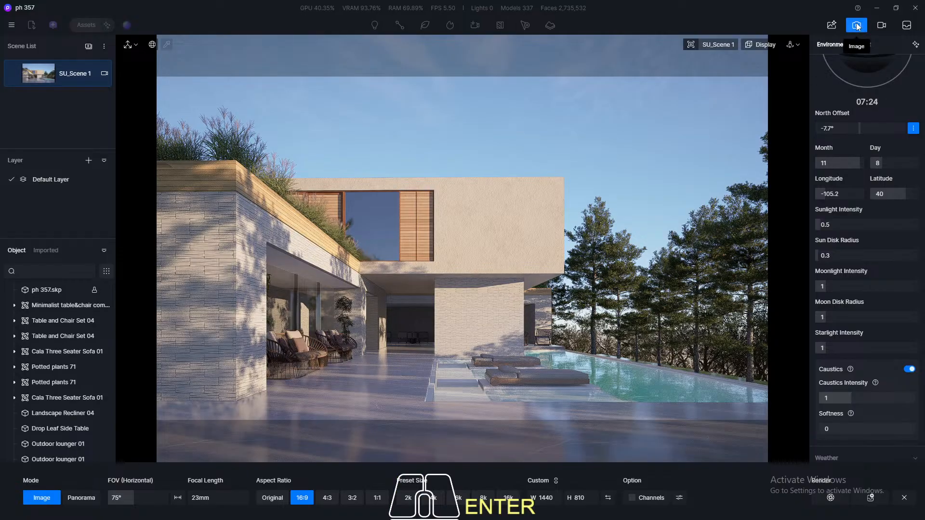
Leave the image render view and darken the Culture stone wall material by setting its base color's HSV value to 60
{"action": "left_click", "coordinate": [857, 25]}
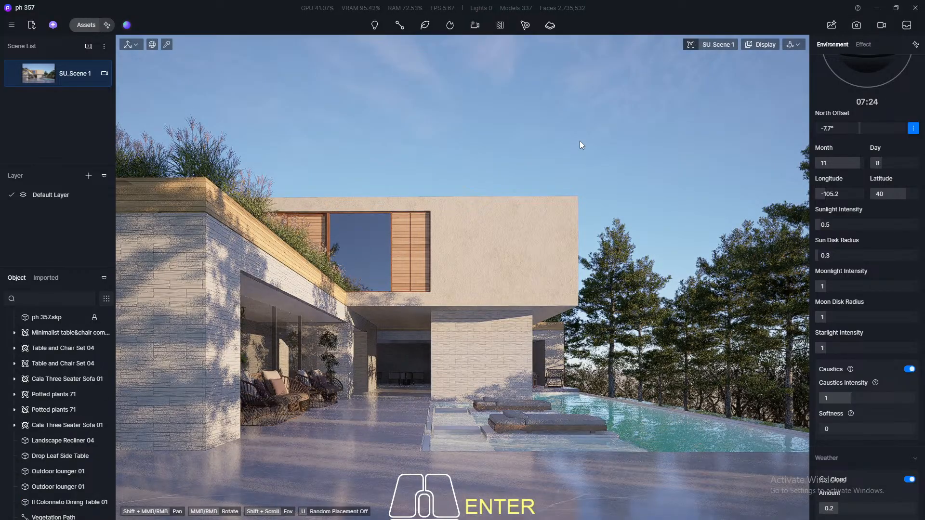
{"action": "left_click", "coordinate": [166, 44]}
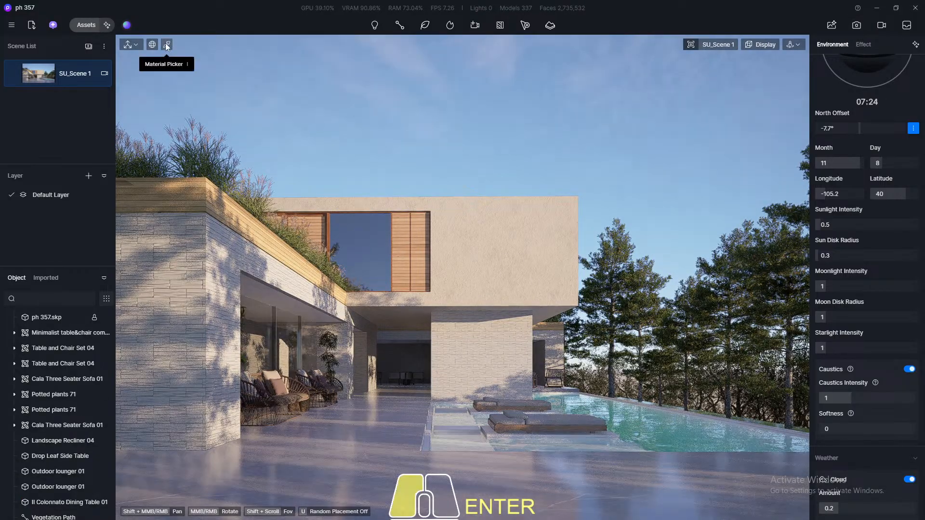
{"action": "left_click", "coordinate": [471, 351]}
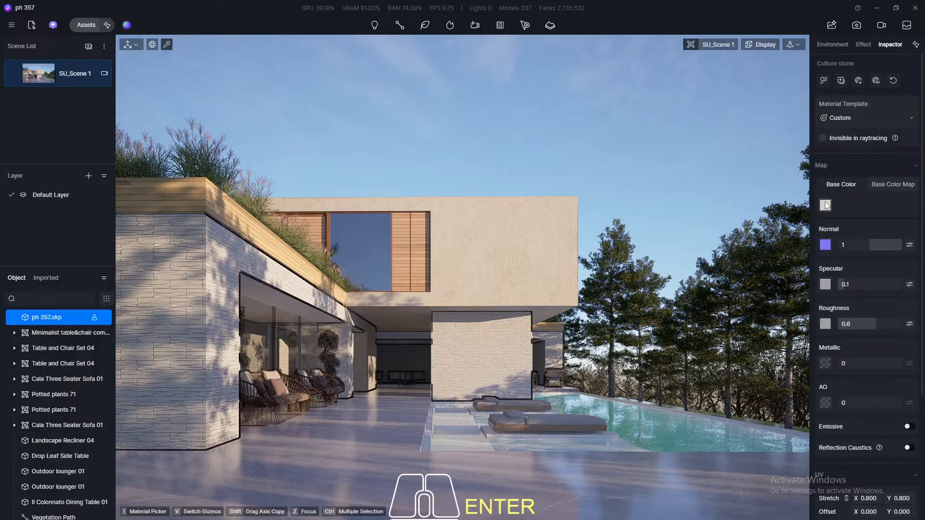
{"action": "left_click", "coordinate": [826, 207]}
{"action": "left_click_drag", "start_coordinate": [886, 319], "coordinate": [869, 324]}
{"action": "left_click", "coordinate": [907, 322]}
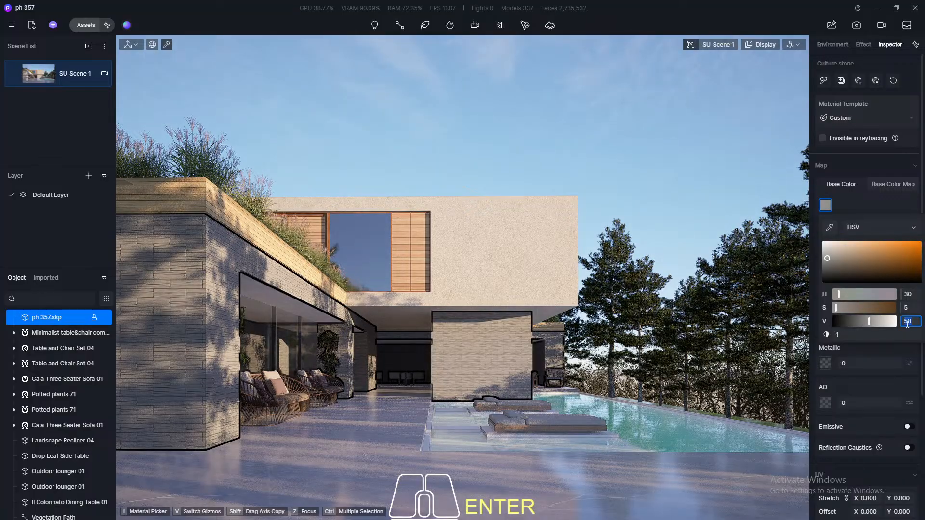
{"action": "type", "text": "60"}
{"action": "key", "text": "Return"}
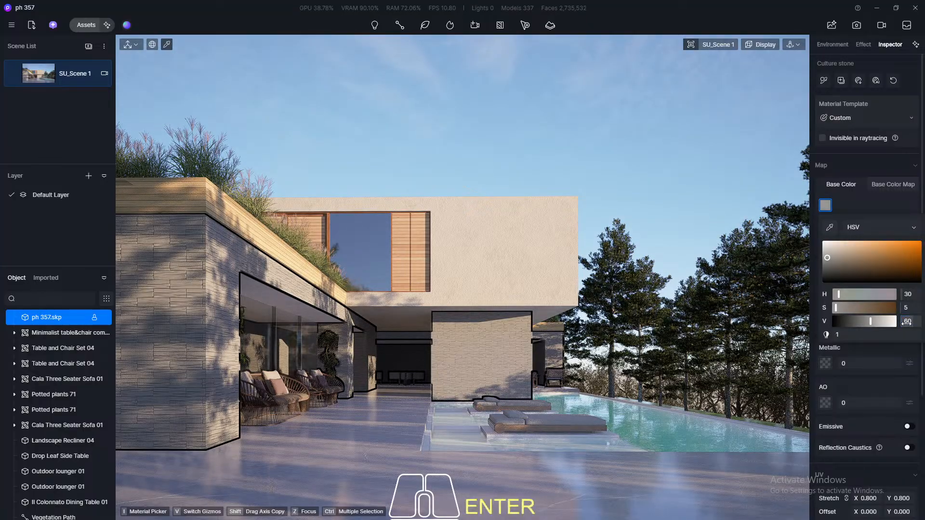
Warm the upper volume's Really stone paint02 material by raising its base color saturation to 23
{"action": "left_click", "coordinate": [544, 235]}
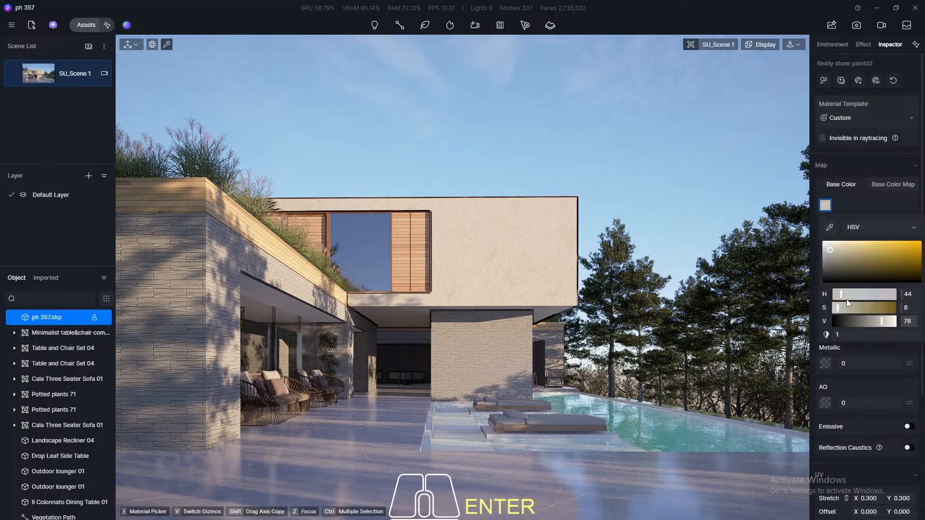
{"action": "left_click_drag", "start_coordinate": [836, 307], "coordinate": [836, 309]}
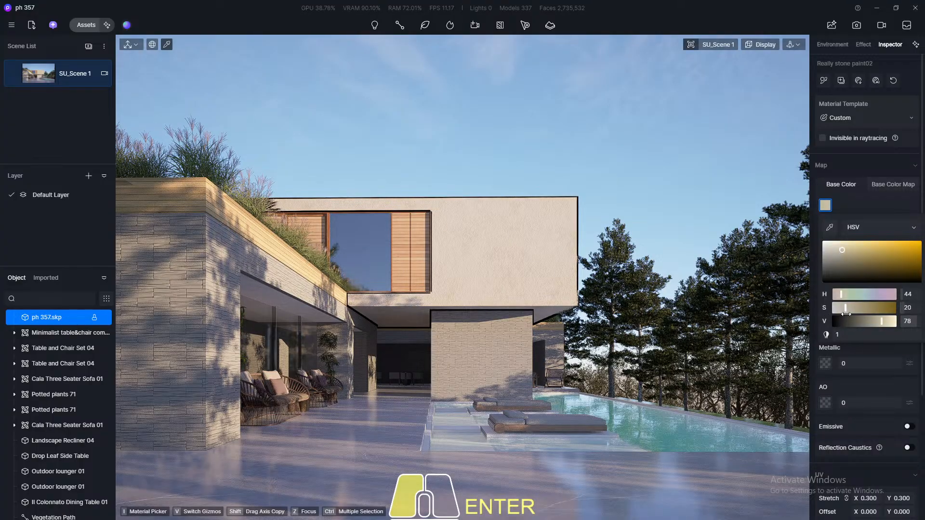
{"action": "mouse_move", "coordinate": [847, 313]}
{"action": "left_mouse_down"}
{"action": "mouse_move", "coordinate": [825, 318]}
{"action": "mouse_move", "coordinate": [840, 309]}
{"action": "left_mouse_up"}
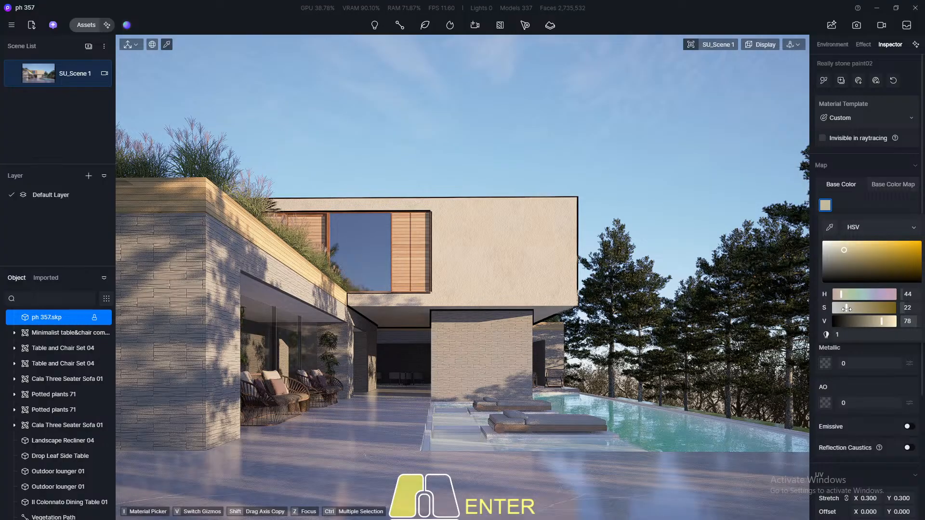
{"action": "left_click_drag", "start_coordinate": [847, 308], "coordinate": [847, 308]}
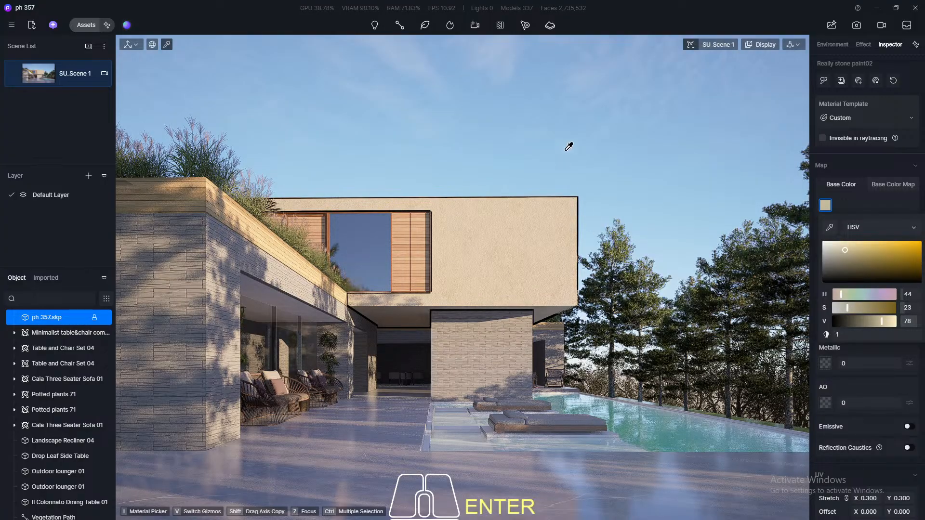
Try a darker HSV value of 50 on the Culture stone base color and return it to 60
{"action": "left_click", "coordinate": [492, 355]}
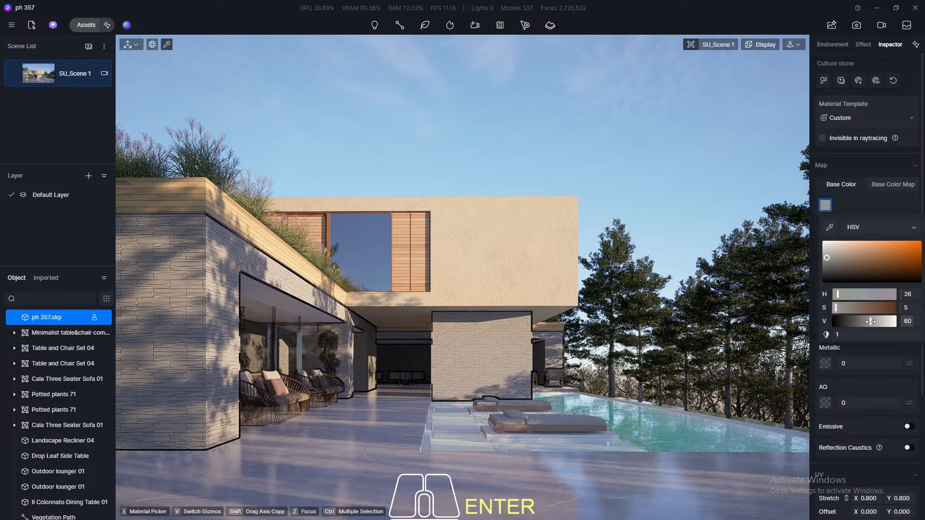
{"action": "mouse_move", "coordinate": [872, 322]}
{"action": "left_mouse_down"}
{"action": "mouse_move", "coordinate": [855, 322]}
{"action": "mouse_move", "coordinate": [863, 320]}
{"action": "left_mouse_up"}
{"action": "left_click", "coordinate": [913, 320]}
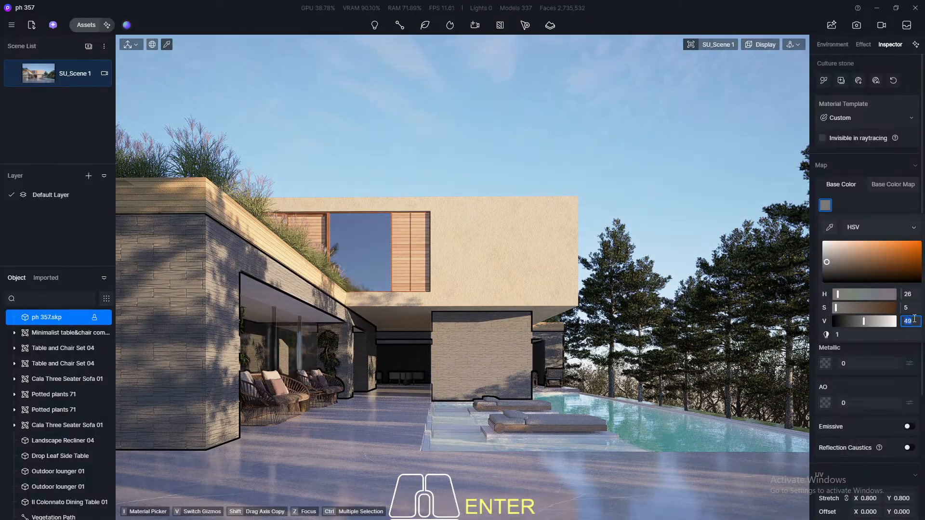
{"action": "type", "text": "50"}
{"action": "key", "text": "Return"}
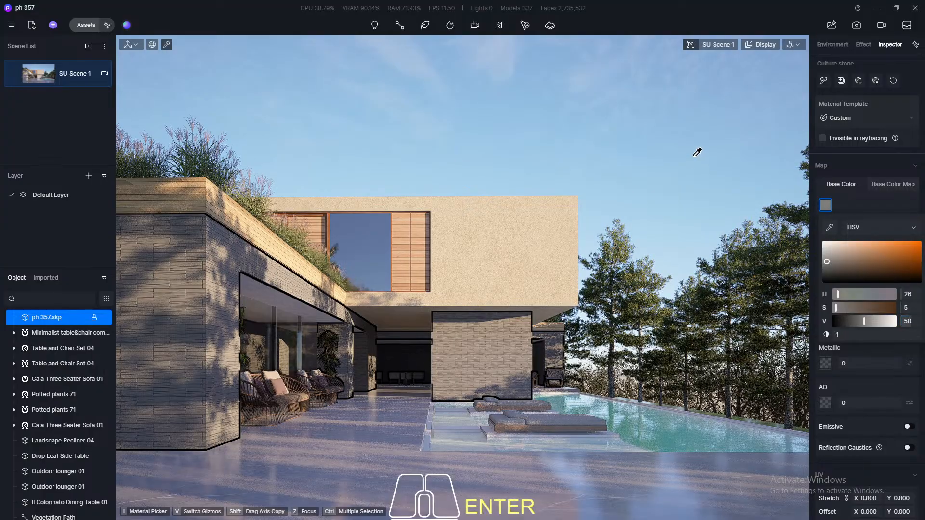
{"action": "left_click", "coordinate": [913, 321]}
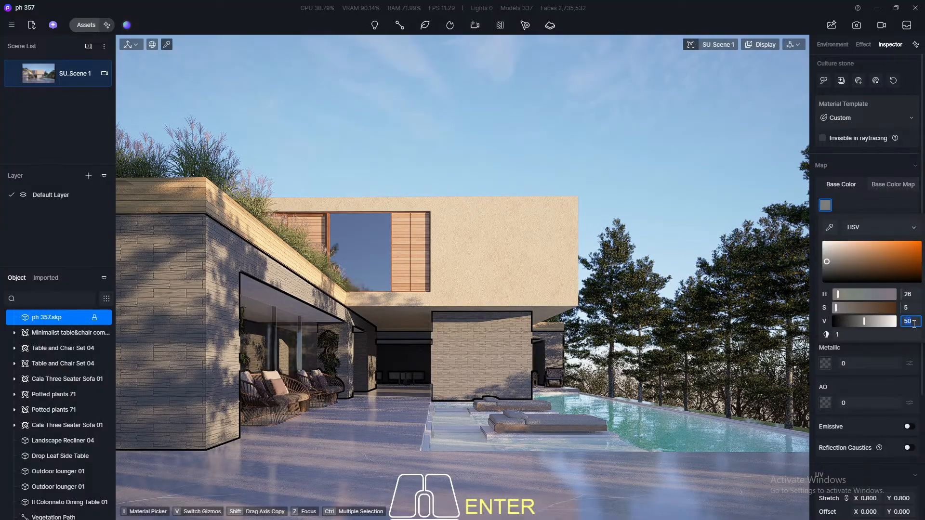
{"action": "type", "text": "60"}
{"action": "key", "text": "Return"}
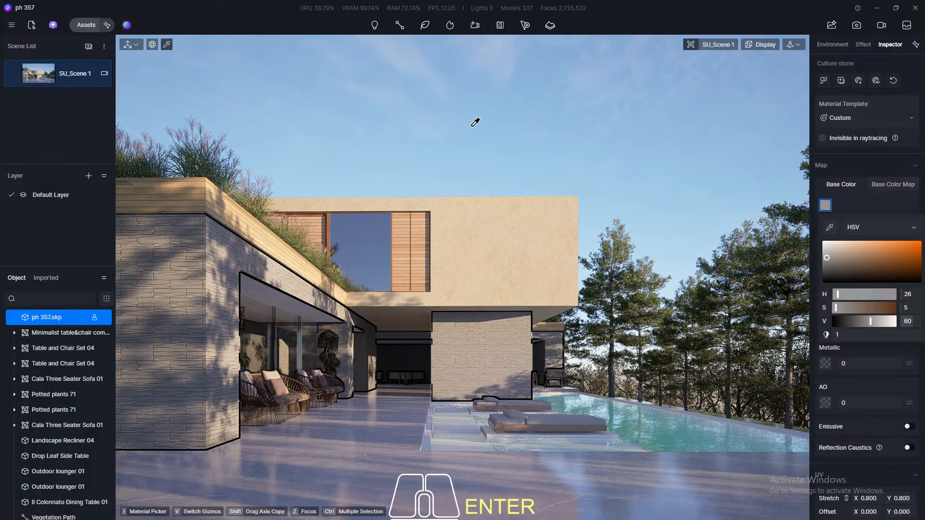
Close the material editing, reopen the image render view of SU_Scene 1 and save the project
{"action": "key", "text": "Escape"}
{"action": "left_click", "coordinate": [858, 25]}
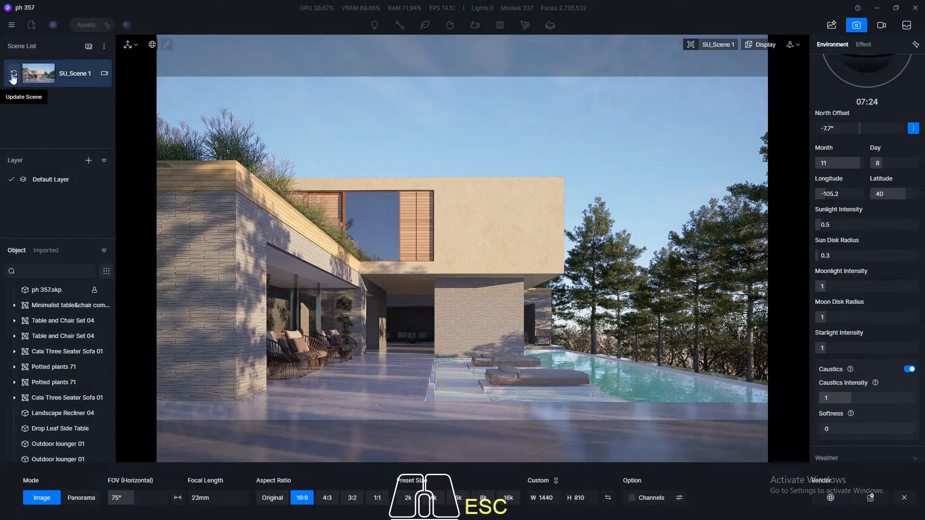
{"action": "left_click", "coordinate": [11, 25]}
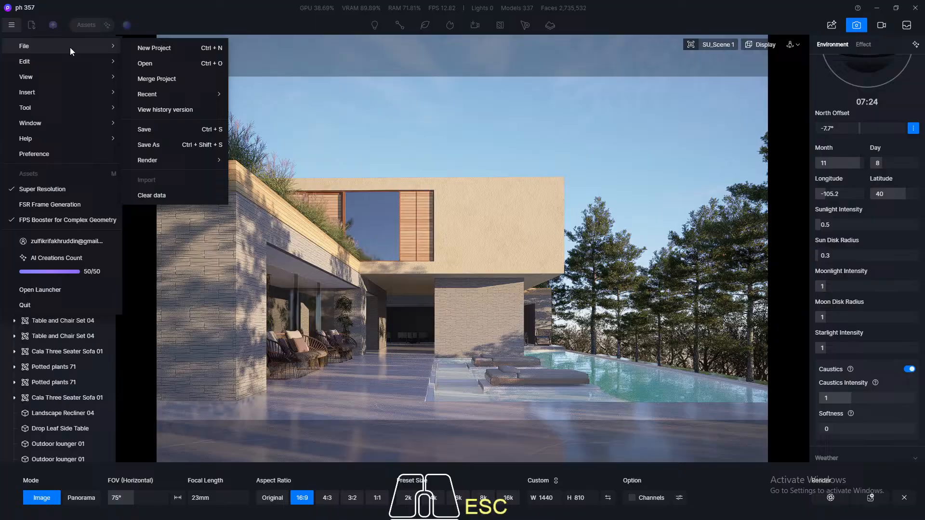
{"action": "left_click", "coordinate": [141, 125]}
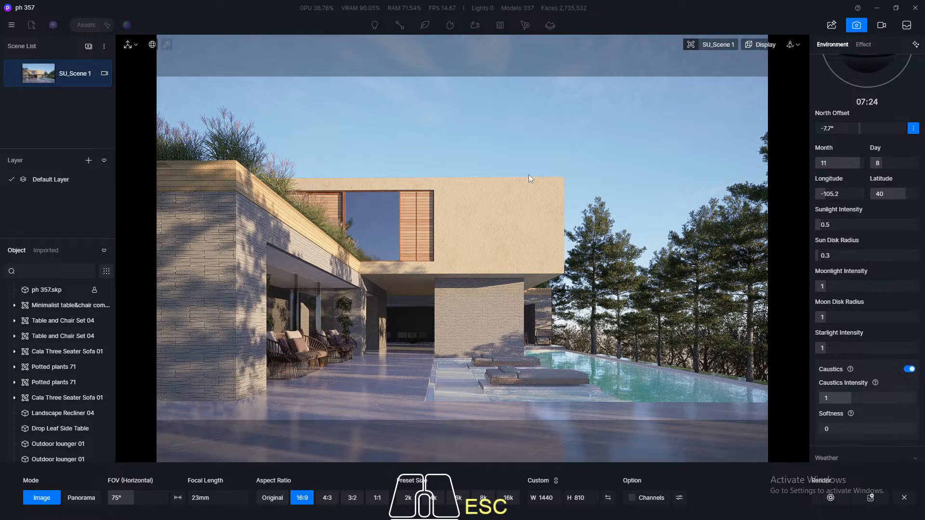
Leave the image render view and search the online model library for Curtain to furnish the glazed ground-floor room
{"action": "left_click", "coordinate": [859, 27]}
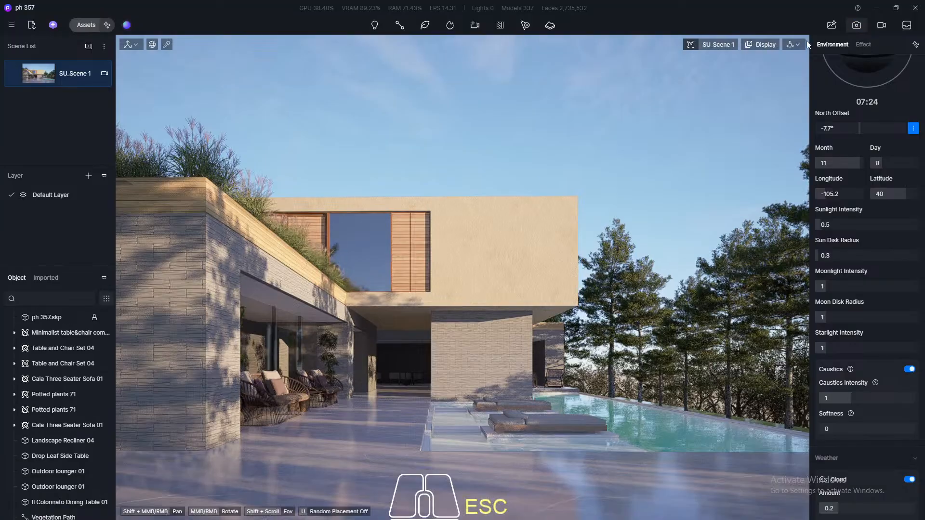
{"action": "scroll", "coordinate": [389, 352], "scroll_direction": "up", "scroll_amount": 5}
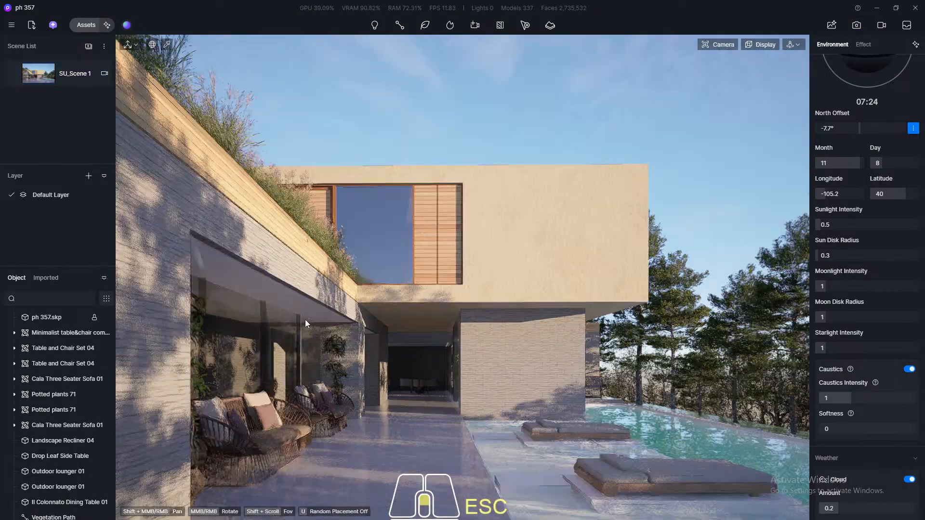
{"action": "middle_click_drag", "start_coordinate": [389, 353], "coordinate": [342, 358]}
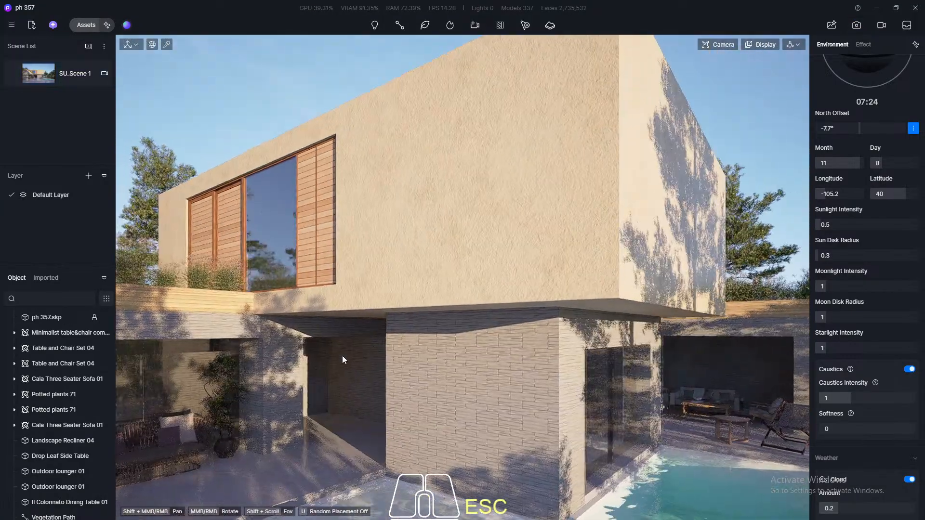
{"action": "scroll", "coordinate": [210, 370], "scroll_direction": "up", "scroll_amount": 5}
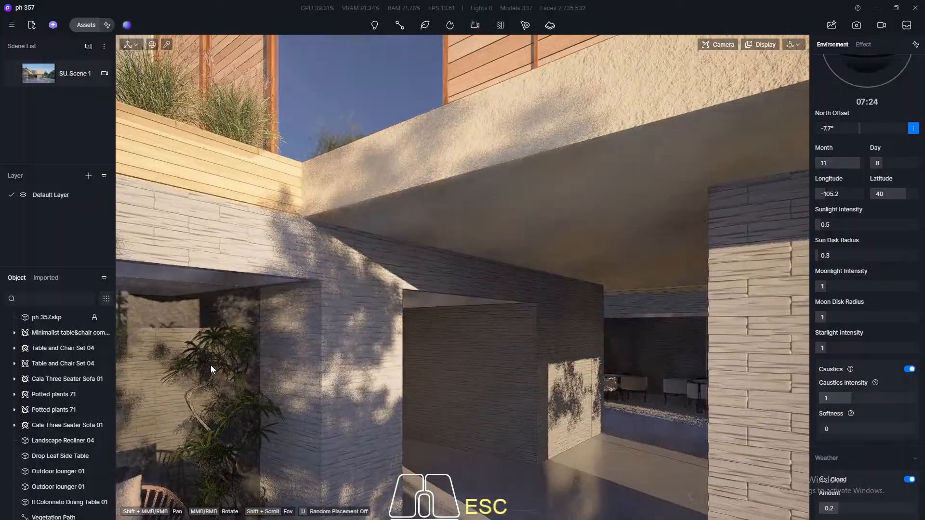
{"action": "scroll", "coordinate": [210, 369], "scroll_direction": "up", "scroll_amount": 4}
{"action": "middle_click_drag", "start_coordinate": [210, 369], "coordinate": [614, 254]}
{"action": "scroll", "coordinate": [612, 253], "scroll_direction": "down", "scroll_amount": 3}
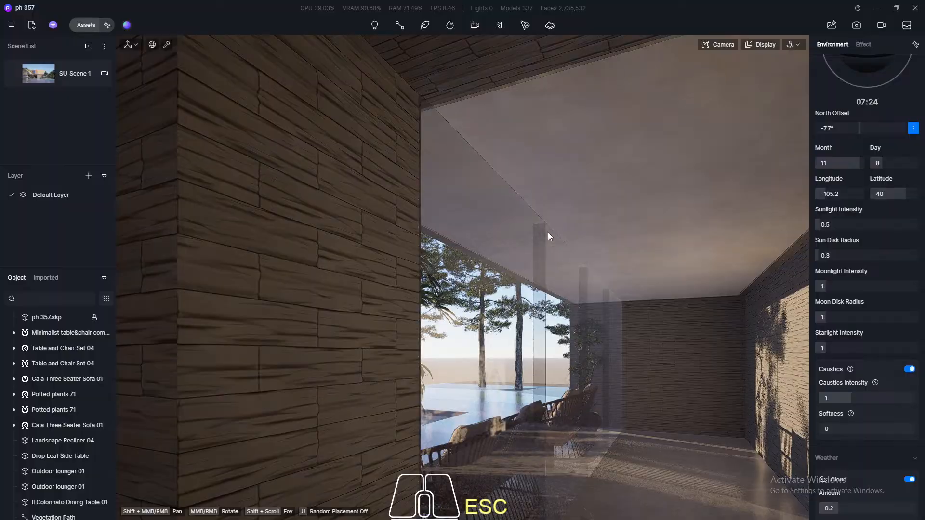
{"action": "left_click", "coordinate": [83, 24]}
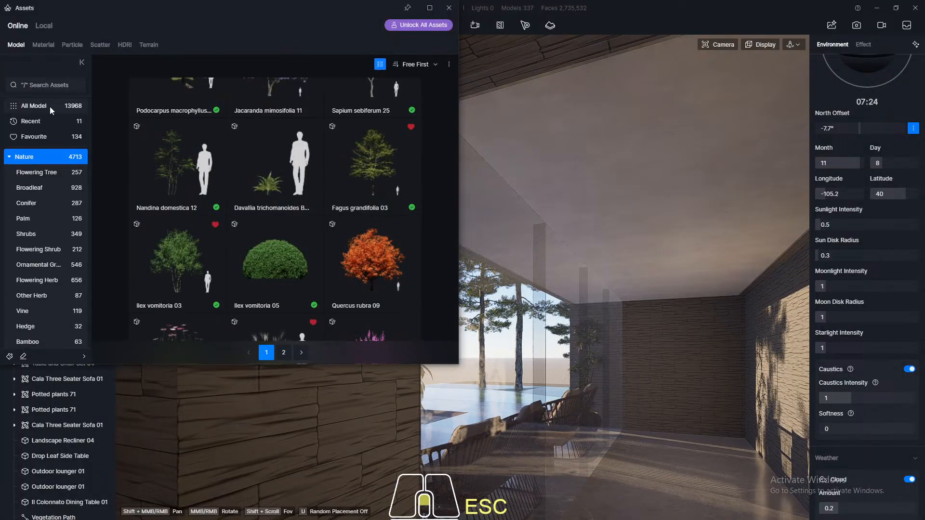
{"action": "left_click", "coordinate": [34, 105]}
{"action": "left_click", "coordinate": [42, 86]}
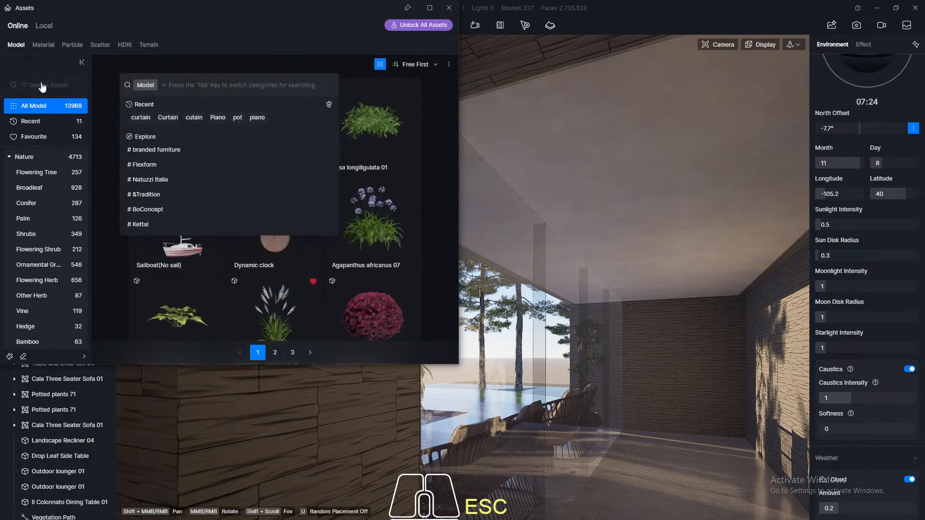
{"action": "type", "text": "c"}
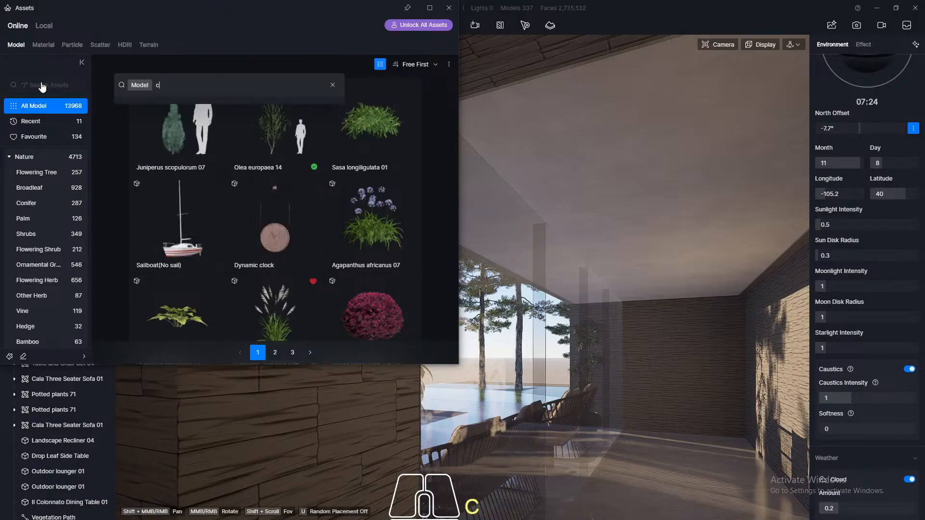
{"action": "type", "text": "urtain"}
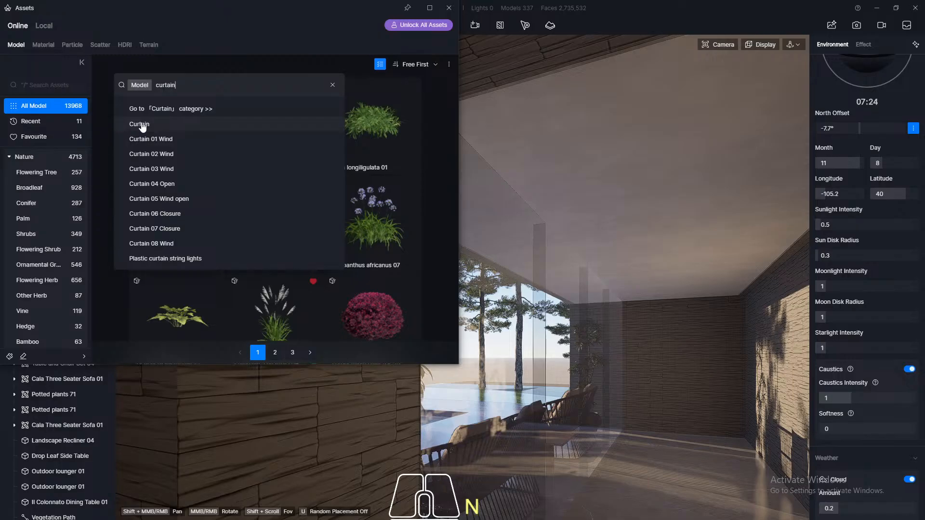
{"action": "left_click", "coordinate": [141, 124]}
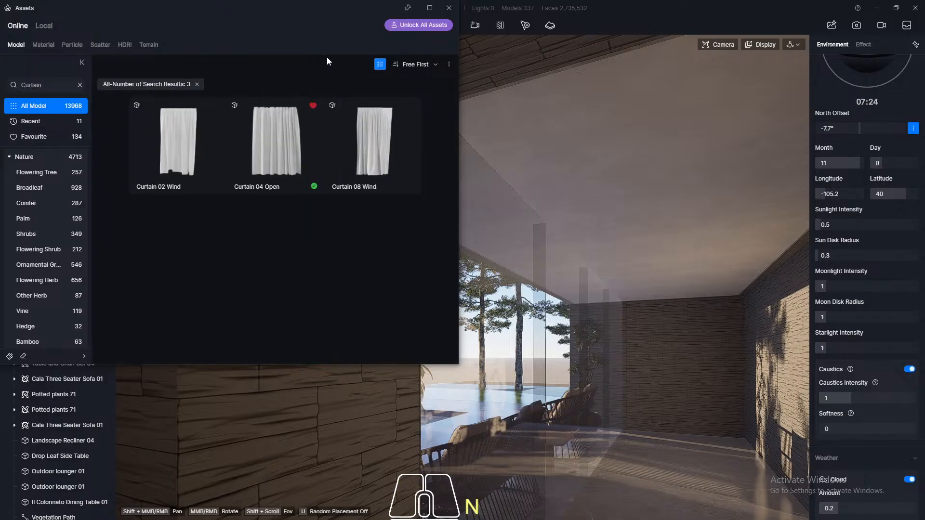
Place the Curtain 04 Open model at the ceiling beside the ground-floor glazing and shift it to Y 2880
{"action": "left_click", "coordinate": [264, 161]}
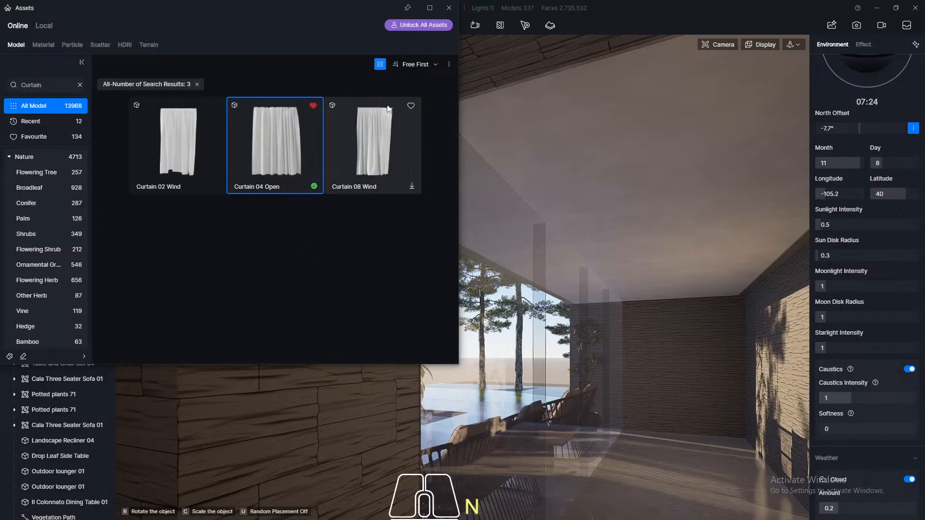
{"action": "left_click", "coordinate": [447, 7]}
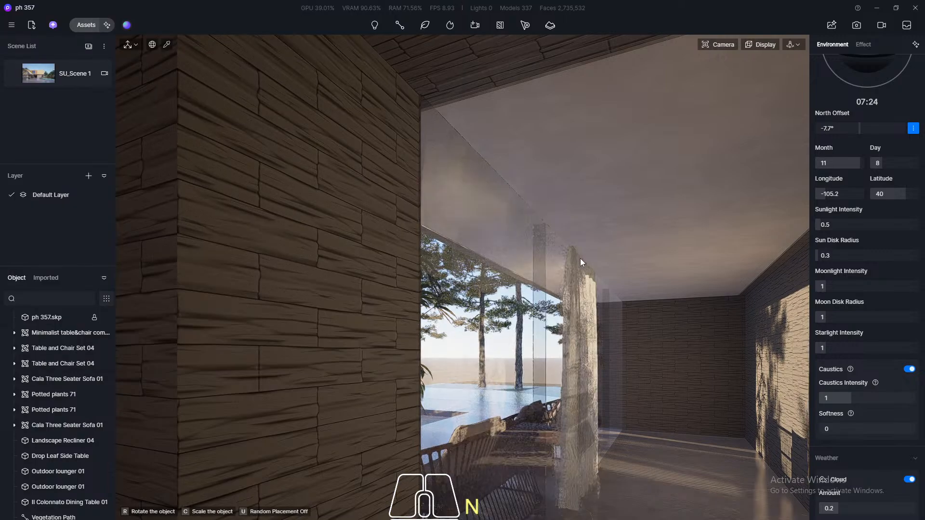
{"action": "left_click", "coordinate": [579, 250]}
{"action": "scroll", "coordinate": [565, 229], "scroll_direction": "up", "scroll_amount": 5}
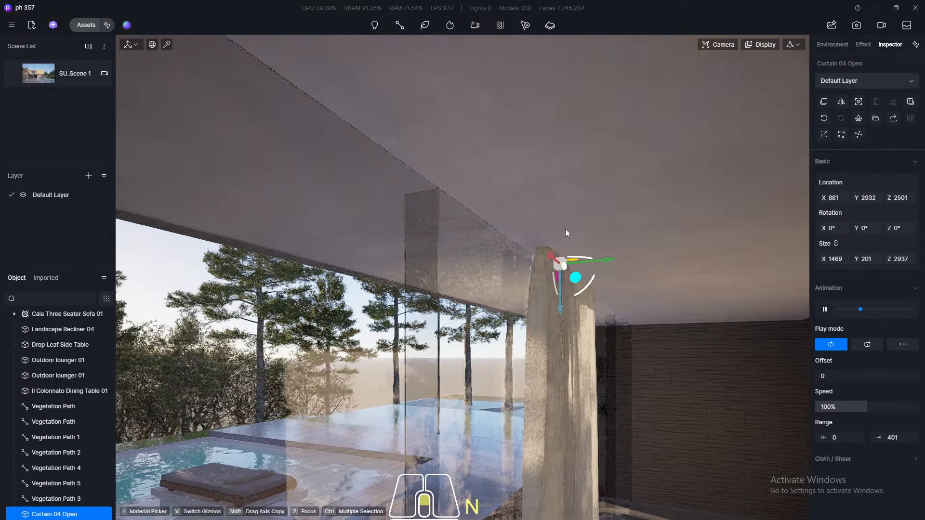
{"action": "key", "text": "z"}
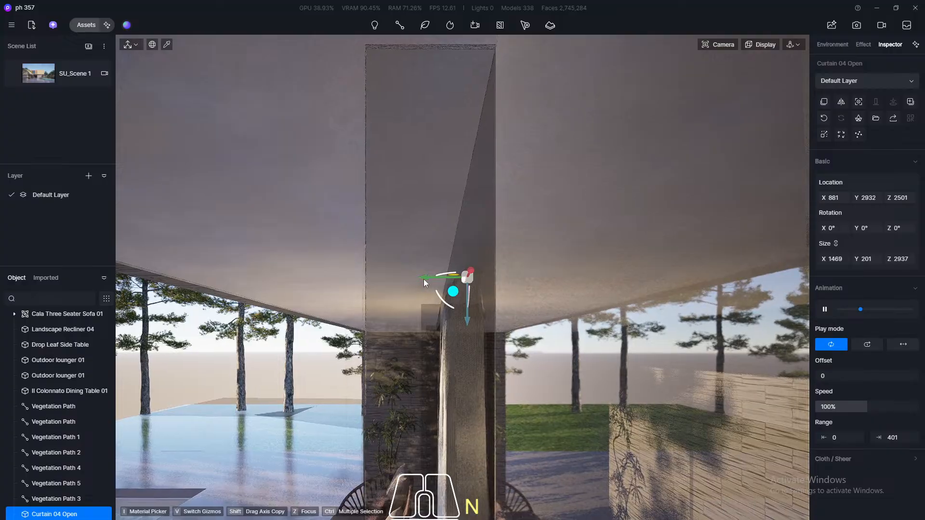
{"action": "left_click_drag", "start_coordinate": [423, 279], "coordinate": [450, 277]}
Slide the curtain along the glazing to X -2954 by the end wall and set its animation to back-and-forth play mode
{"action": "middle_click_drag", "start_coordinate": [553, 305], "coordinate": [532, 299]}
{"action": "scroll", "coordinate": [380, 183], "scroll_direction": "down", "scroll_amount": 3}
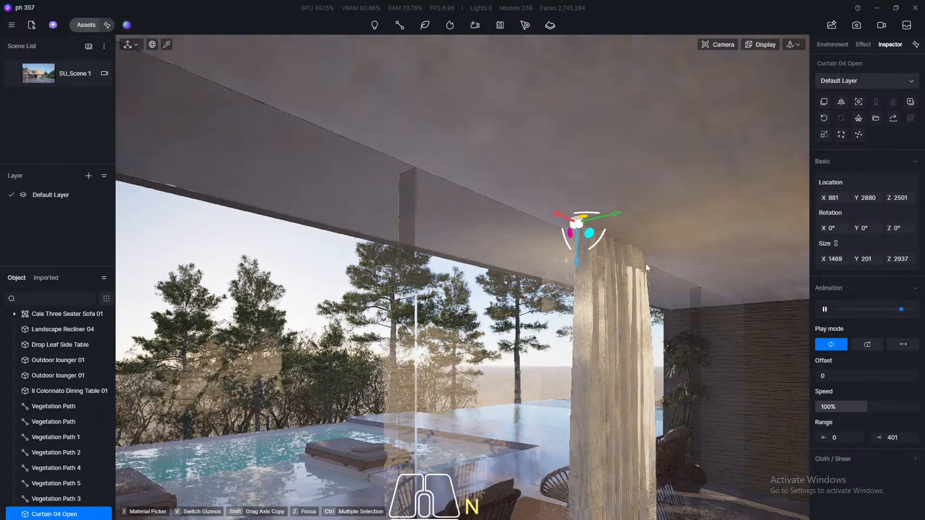
{"action": "scroll", "coordinate": [703, 311], "scroll_direction": "up", "scroll_amount": 4}
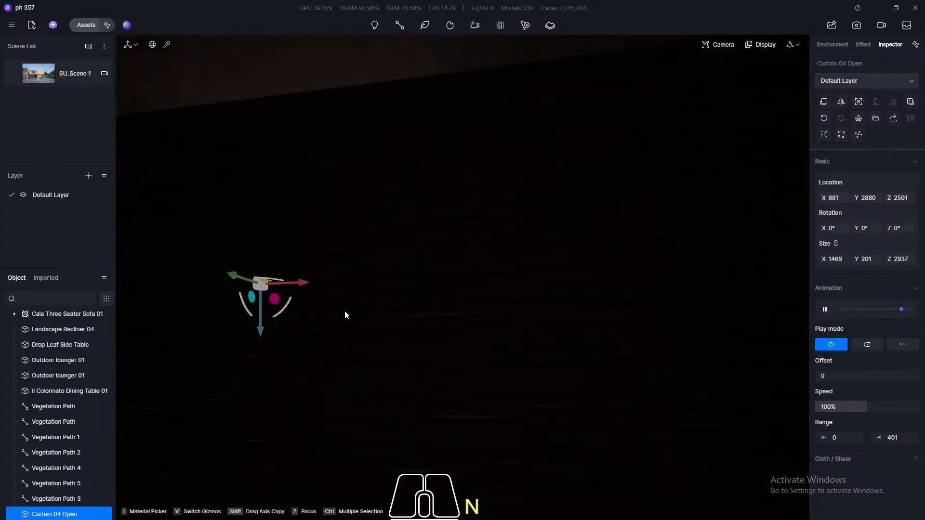
{"action": "scroll", "coordinate": [346, 311], "scroll_direction": "down", "scroll_amount": 3}
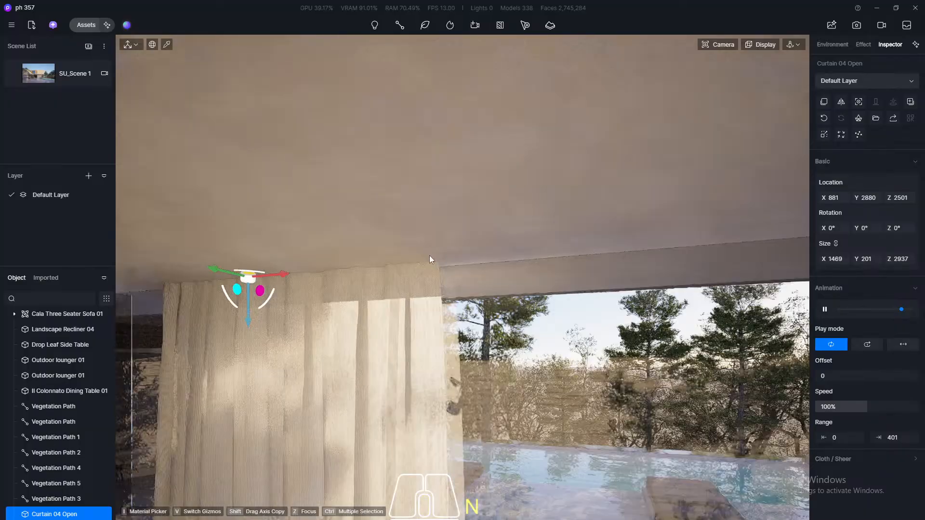
{"action": "left_click_drag", "start_coordinate": [283, 273], "coordinate": [575, 270]}
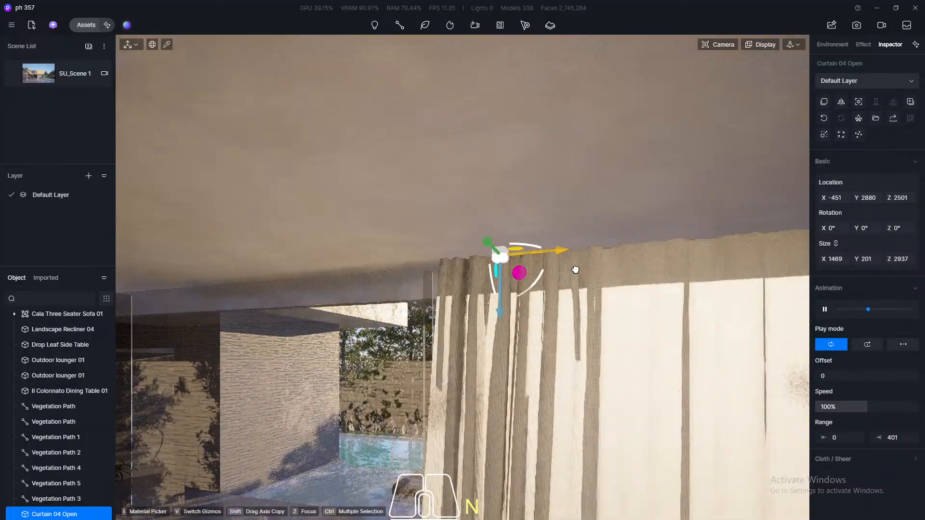
{"action": "middle_click_drag", "start_coordinate": [378, 289], "coordinate": [516, 56]}
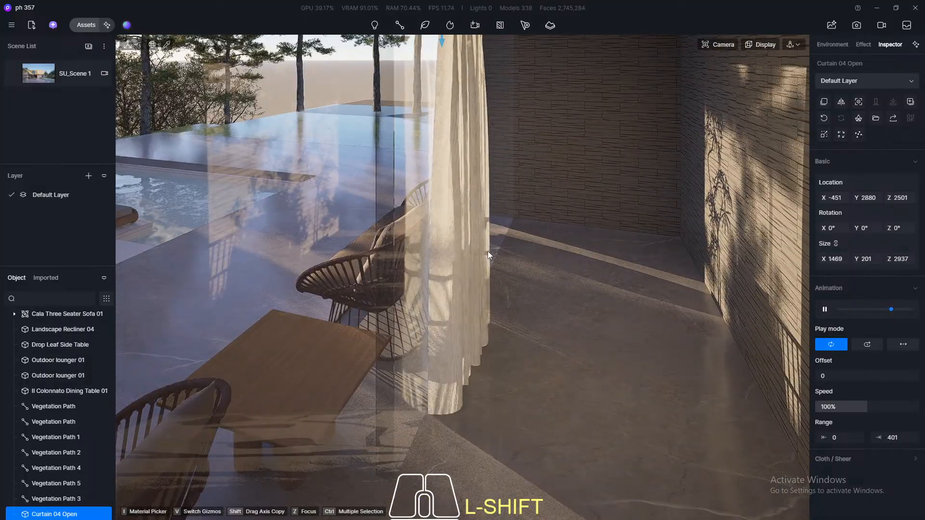
{"action": "middle_click_drag", "start_coordinate": [608, 310], "coordinate": [490, 349], "text": "shift"}
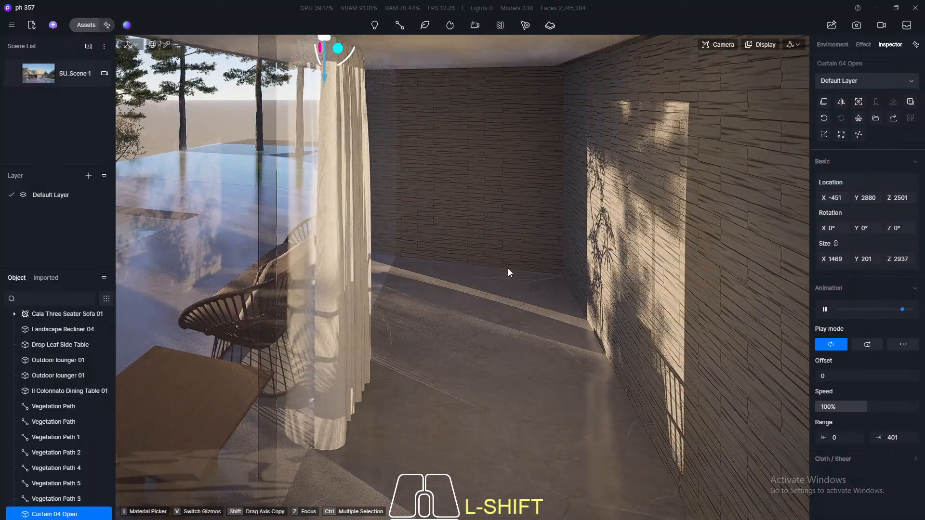
{"action": "key", "text": "shift+F8"}
{"action": "mouse_move", "coordinate": [516, 276]}
{"action": "middle_mouse_down", "text": "shift"}
{"action": "mouse_move", "coordinate": [528, 258]}
{"action": "mouse_move", "coordinate": [530, 270]}
{"action": "mouse_move", "coordinate": [501, 282]}
{"action": "middle_mouse_up", "text": "shift"}
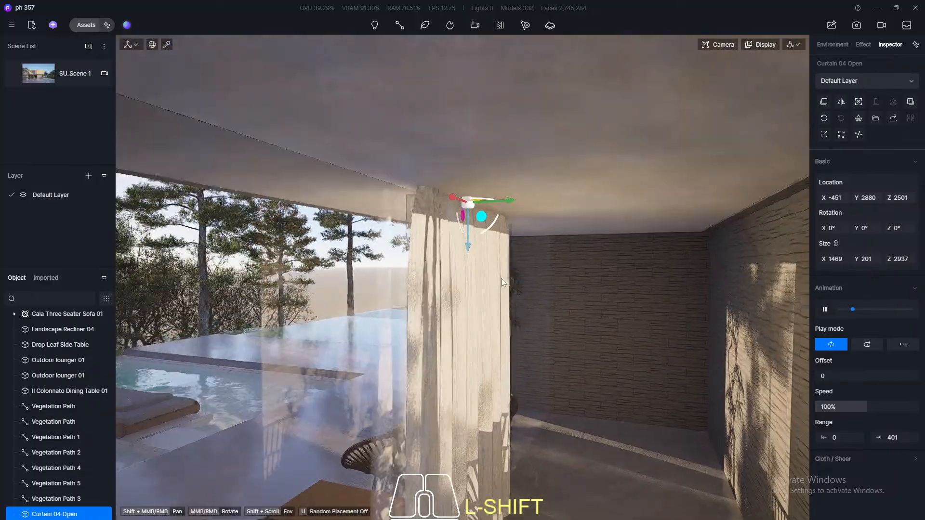
{"action": "left_click_drag", "start_coordinate": [454, 211], "coordinate": [525, 231]}
{"action": "middle_click_drag", "start_coordinate": [524, 232], "coordinate": [195, 235], "text": "shift"}
{"action": "left_click_drag", "start_coordinate": [361, 186], "coordinate": [530, 205], "text": "shift"}
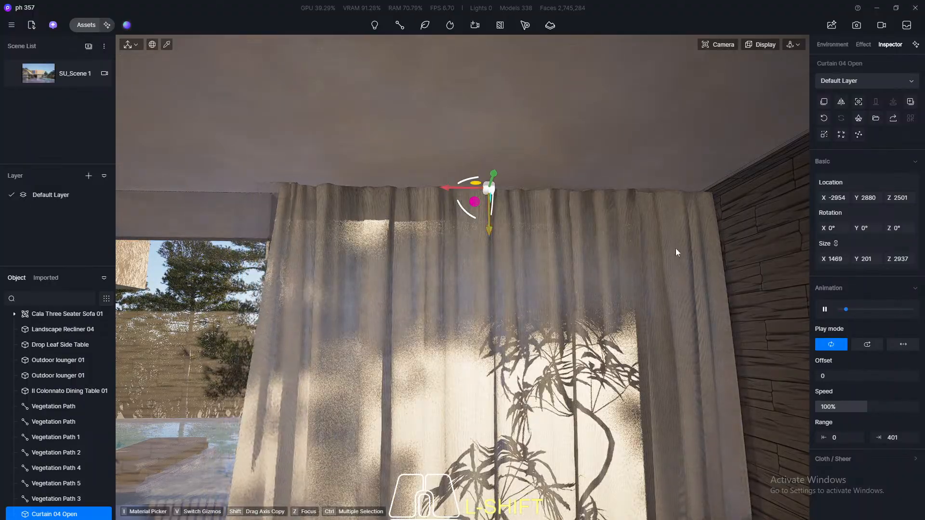
{"action": "left_click", "coordinate": [905, 345]}
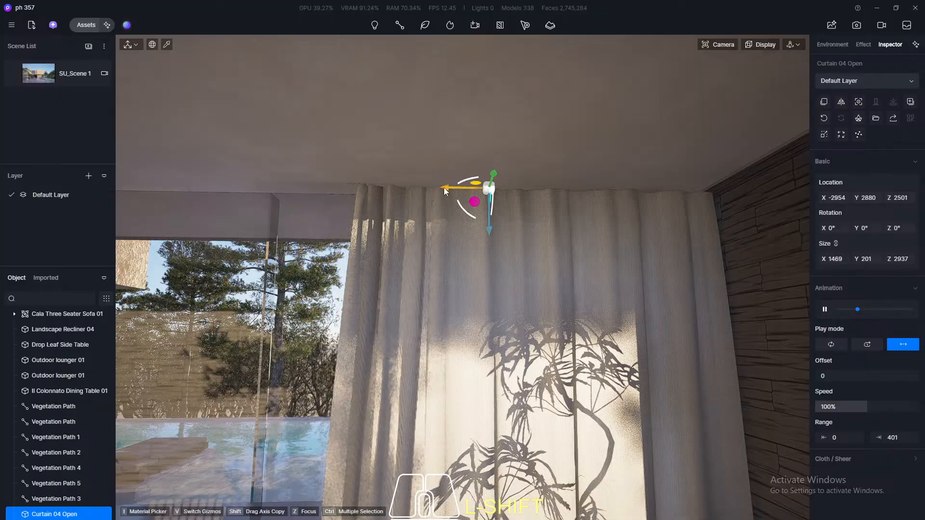
Copy the curtain along the glazing and position the copy at X -975
{"action": "left_click_drag", "start_coordinate": [444, 187], "coordinate": [112, 187], "text": "shift"}
{"action": "middle_click_drag", "start_coordinate": [341, 145], "coordinate": [544, 133], "text": "shift"}
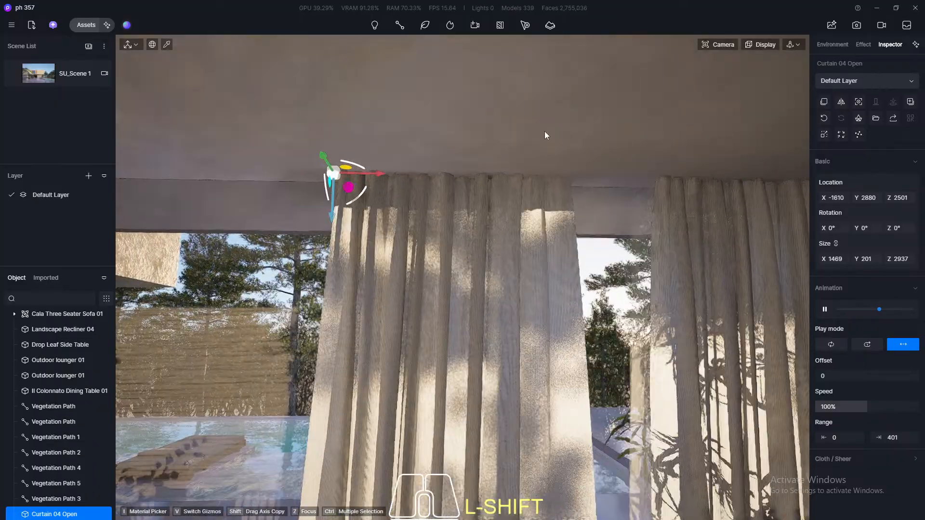
{"action": "left_click_drag", "start_coordinate": [375, 177], "coordinate": [210, 199], "text": "shift"}
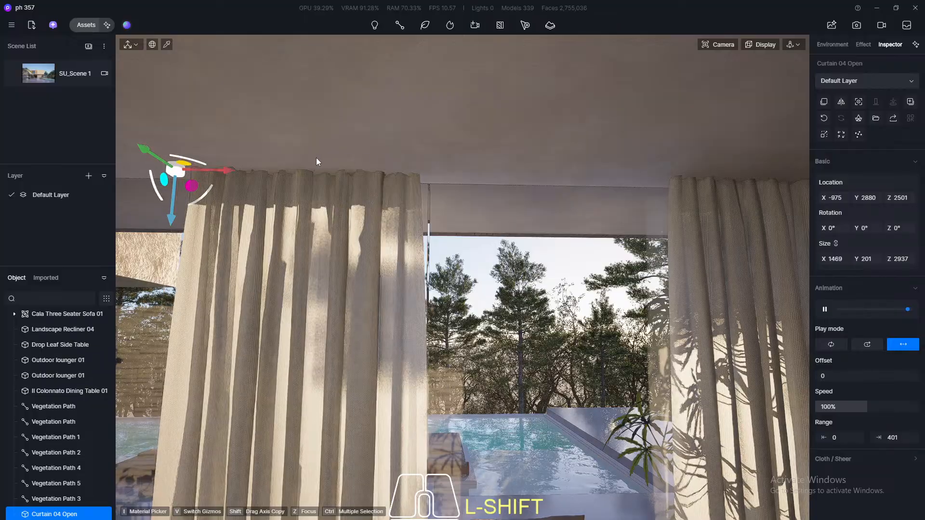
Add a second copy of the curtain further along the glazing at X 811
{"action": "middle_click_drag", "start_coordinate": [279, 141], "coordinate": [713, 140]}
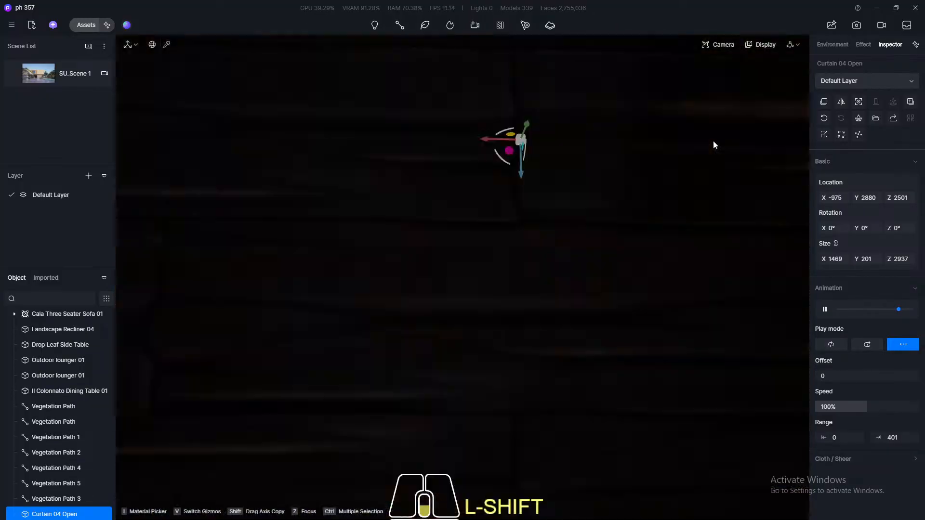
{"action": "scroll", "coordinate": [533, 186], "scroll_direction": "up", "scroll_amount": 3}
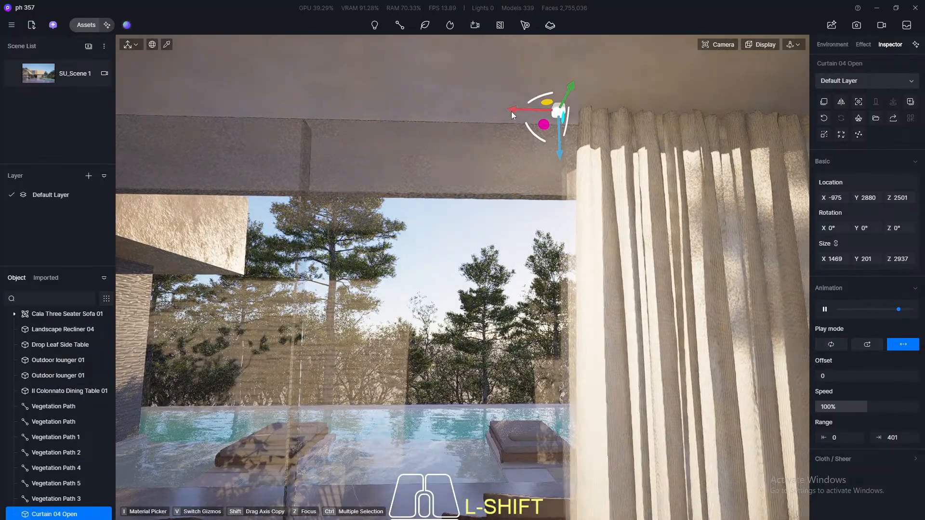
{"action": "left_click_drag", "start_coordinate": [511, 111], "coordinate": [146, 150]}
{"action": "middle_click_drag", "start_coordinate": [146, 151], "coordinate": [746, 105], "text": "shift"}
{"action": "scroll", "coordinate": [746, 105], "scroll_direction": "down", "scroll_amount": 1}
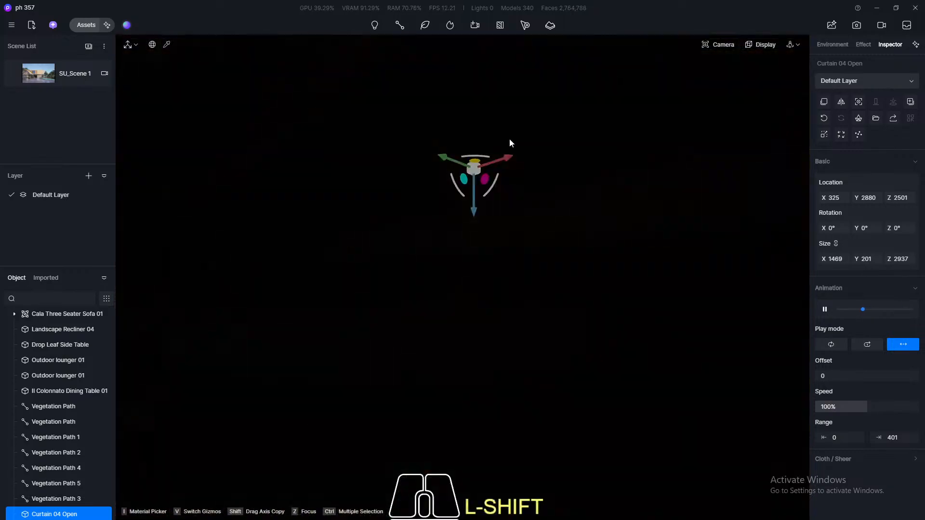
{"action": "scroll", "coordinate": [527, 167], "scroll_direction": "up", "scroll_amount": 3}
{"action": "left_click_drag", "start_coordinate": [480, 158], "coordinate": [400, 189]}
Add a third copy of the curtain at X 3171 and return to the SU_Scene 1 view
{"action": "middle_click_drag", "start_coordinate": [314, 187], "coordinate": [315, 188], "text": "shift"}
{"action": "scroll", "coordinate": [476, 252], "scroll_direction": "up", "scroll_amount": 5}
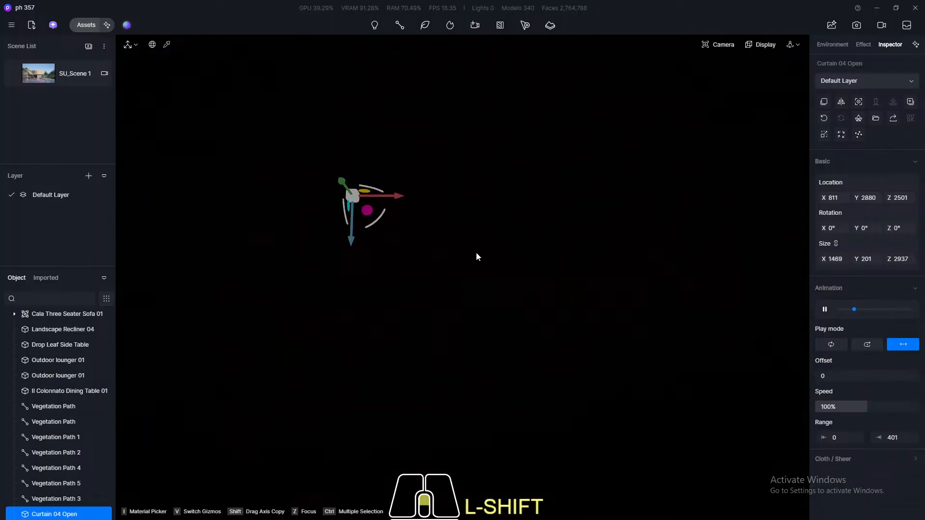
{"action": "middle_click_drag", "start_coordinate": [578, 313], "coordinate": [810, 269], "text": "shift"}
{"action": "left_click_drag", "start_coordinate": [735, 168], "coordinate": [190, 168], "text": "shift"}
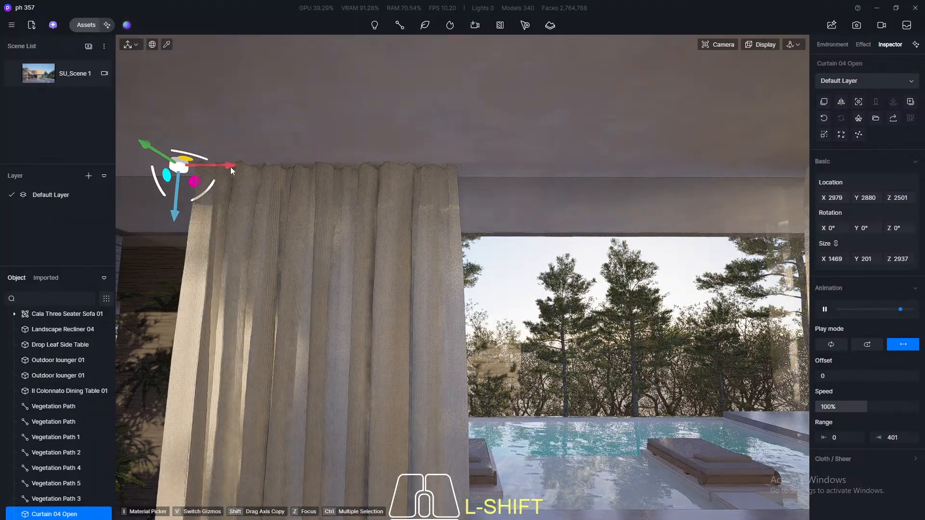
{"action": "left_click_drag", "start_coordinate": [230, 166], "coordinate": [174, 169], "text": "shift"}
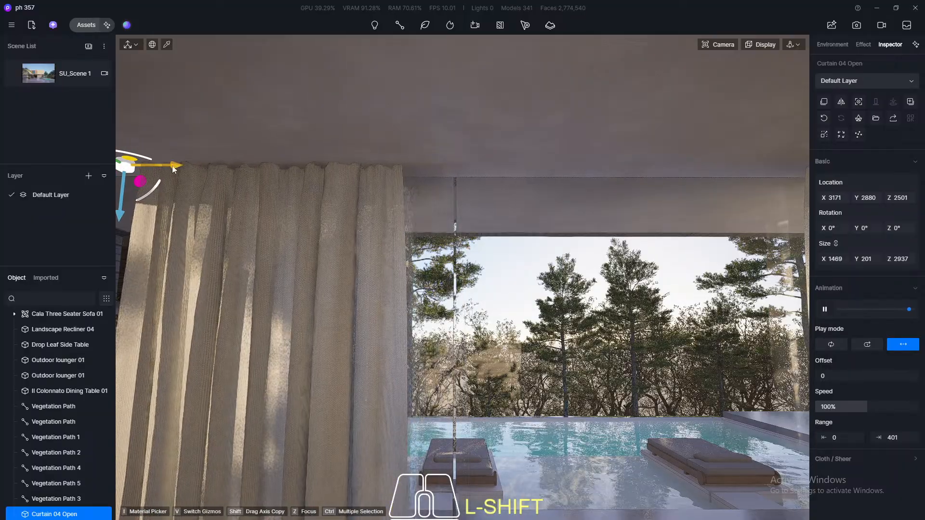
{"action": "left_click", "coordinate": [68, 81]}
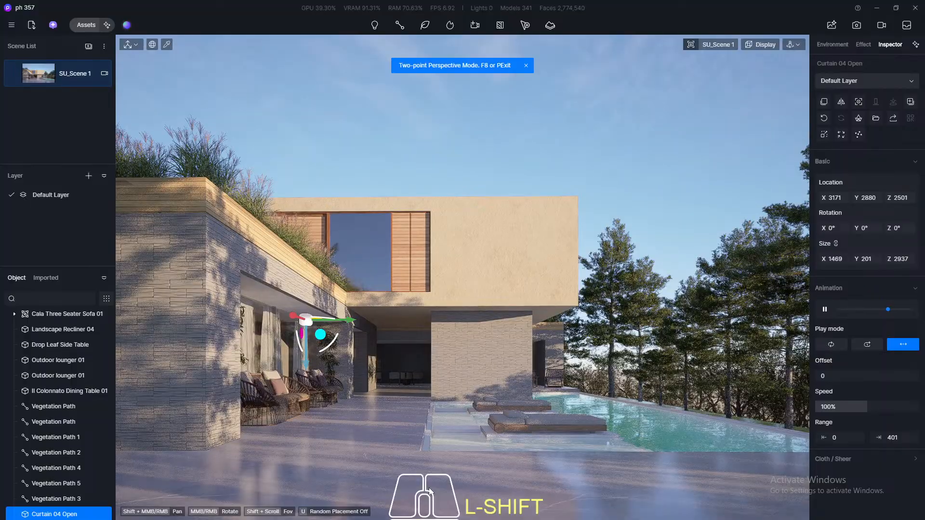
{"action": "left_click", "coordinate": [681, 345]}
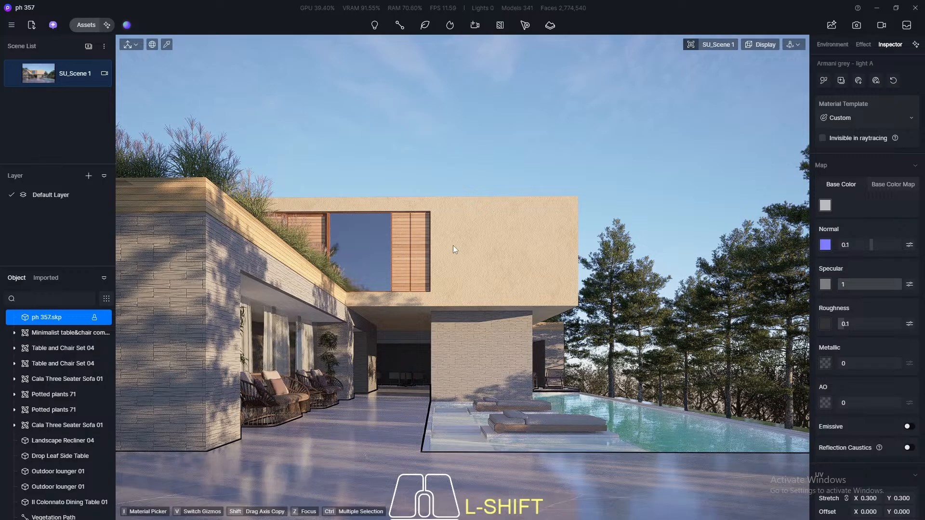
Place a Curtain 04 Open model inside the upper-floor room near the window and set its animation to back-and-forth play mode
{"action": "scroll", "coordinate": [424, 231], "scroll_direction": "up", "scroll_amount": 10, "text": "shift"}
{"action": "scroll", "coordinate": [546, 282], "scroll_direction": "up", "scroll_amount": 10, "text": "shift"}
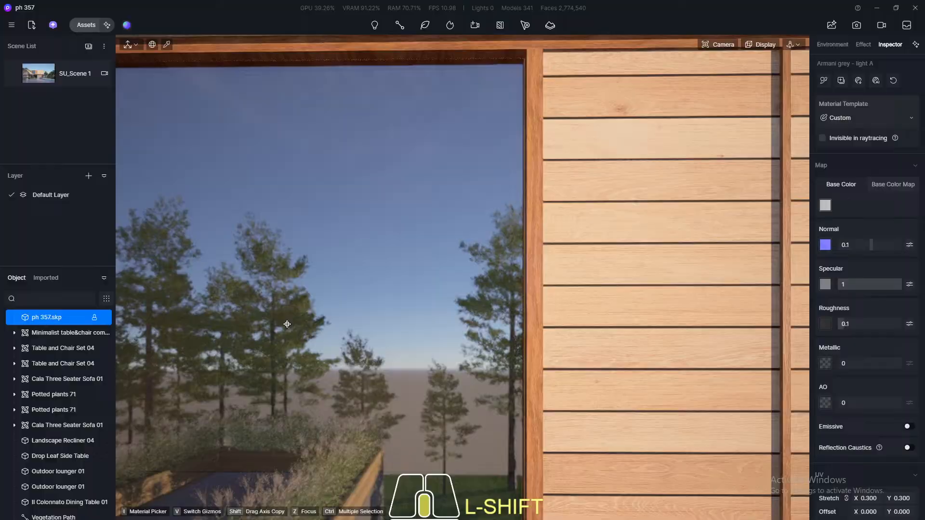
{"action": "middle_click_drag", "start_coordinate": [287, 324], "coordinate": [569, 322], "text": "shift"}
{"action": "middle_click_drag", "start_coordinate": [324, 290], "coordinate": [611, 325], "text": "shift"}
{"action": "scroll", "coordinate": [610, 325], "scroll_direction": "down", "scroll_amount": 10, "text": "shift"}
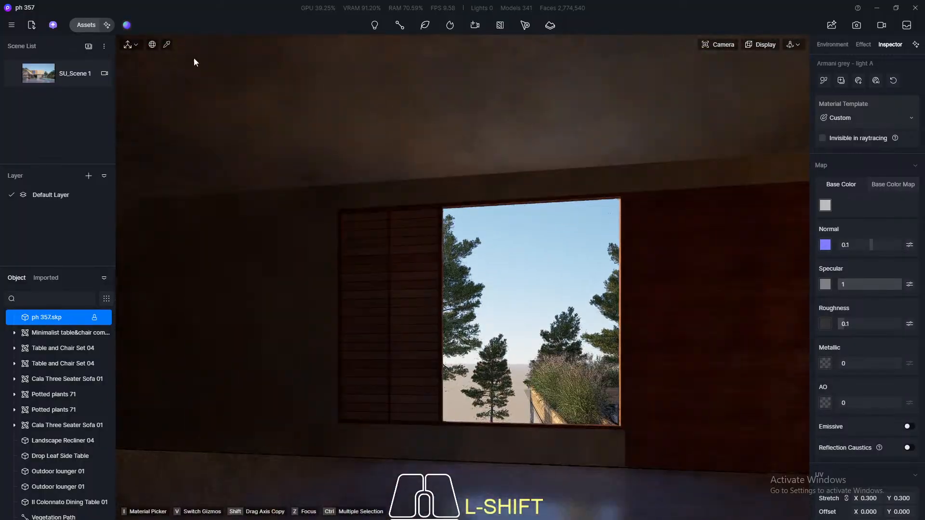
{"action": "left_click", "coordinate": [80, 25]}
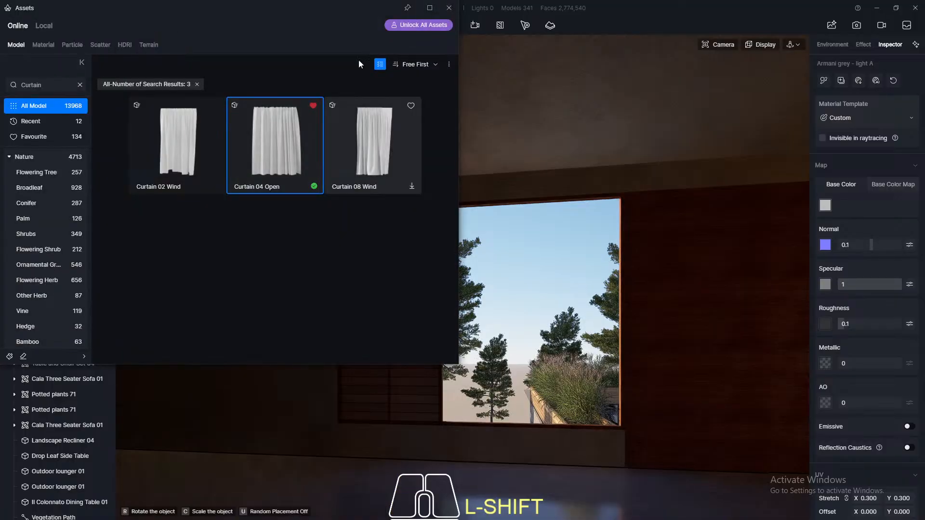
{"action": "left_click", "coordinate": [449, 7]}
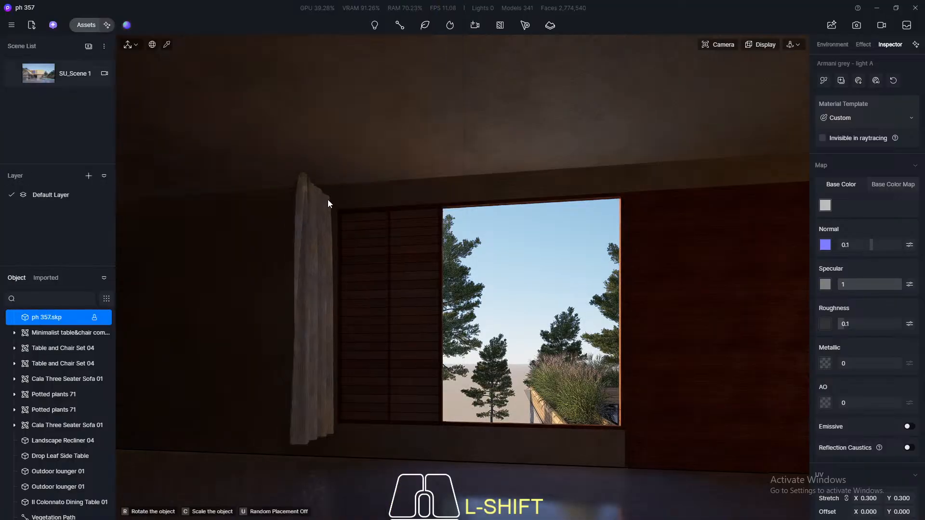
{"action": "left_click", "coordinate": [326, 200]}
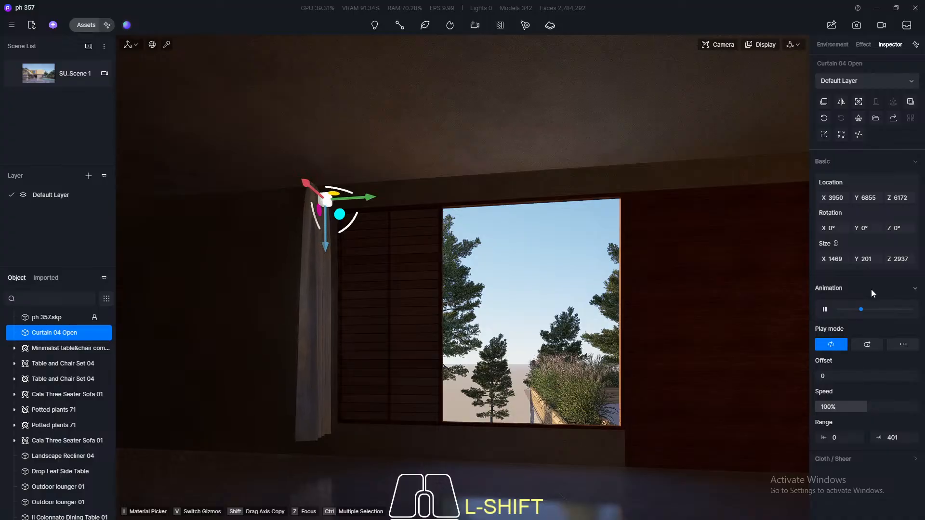
{"action": "left_click", "coordinate": [896, 344]}
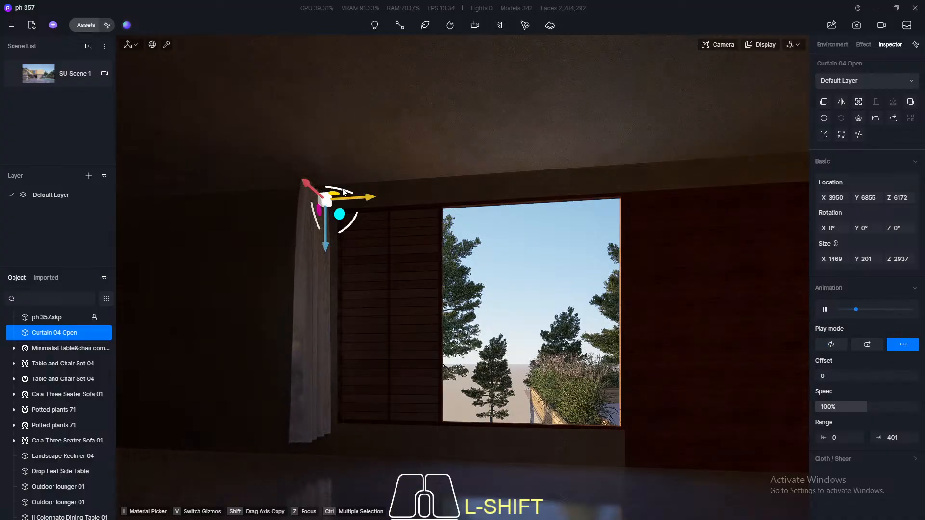
Rotate the upper-floor curtain to Z 270° so it runs parallel to the window wall
{"action": "left_click_drag", "start_coordinate": [354, 196], "coordinate": [450, 213]}
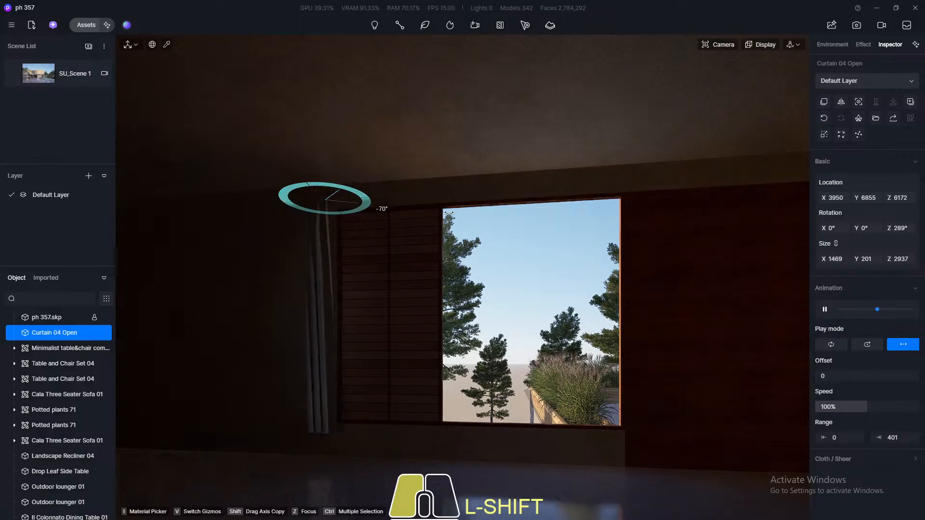
{"action": "left_click", "coordinate": [905, 227]}
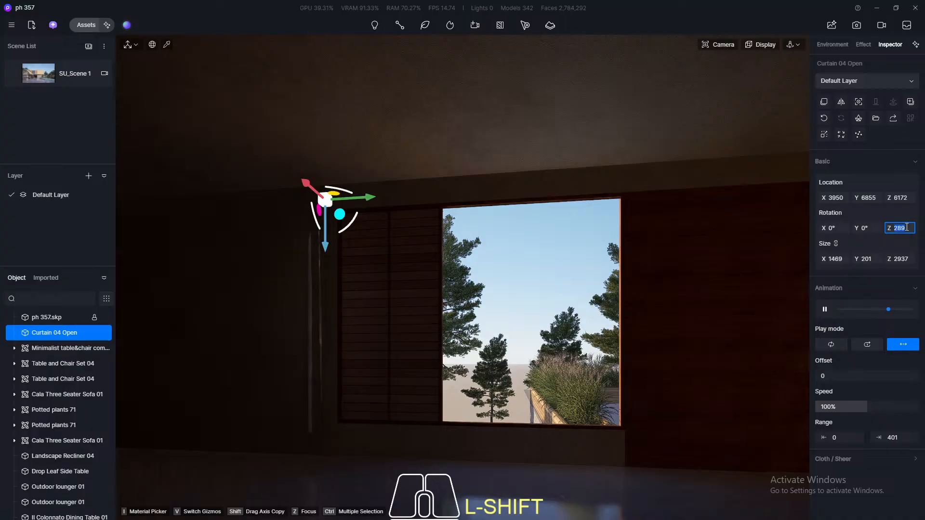
{"action": "type", "text": "270"}
{"action": "key", "text": "Return"}
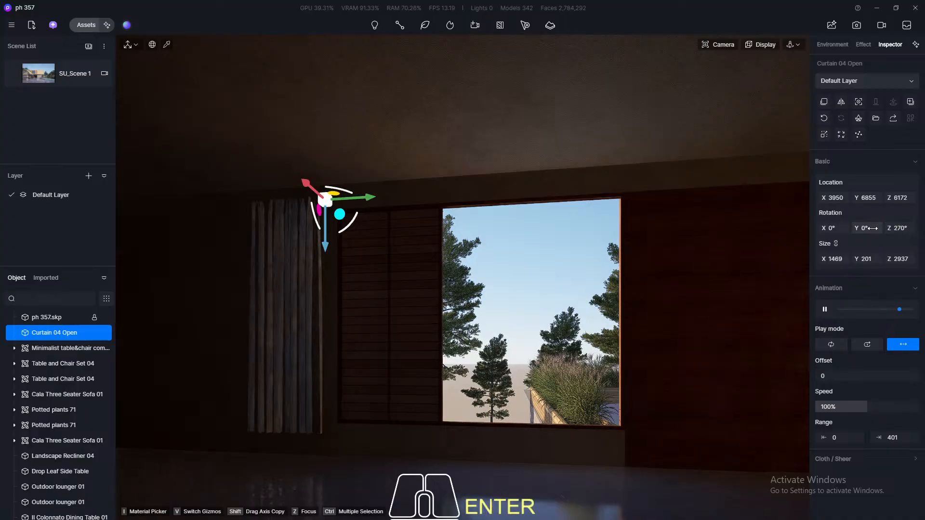
Move the curtain behind the upper-floor window to X 4090, Y 4490 and return to the SU_Scene 1 view
{"action": "left_click_drag", "start_coordinate": [301, 169], "coordinate": [300, 167]}
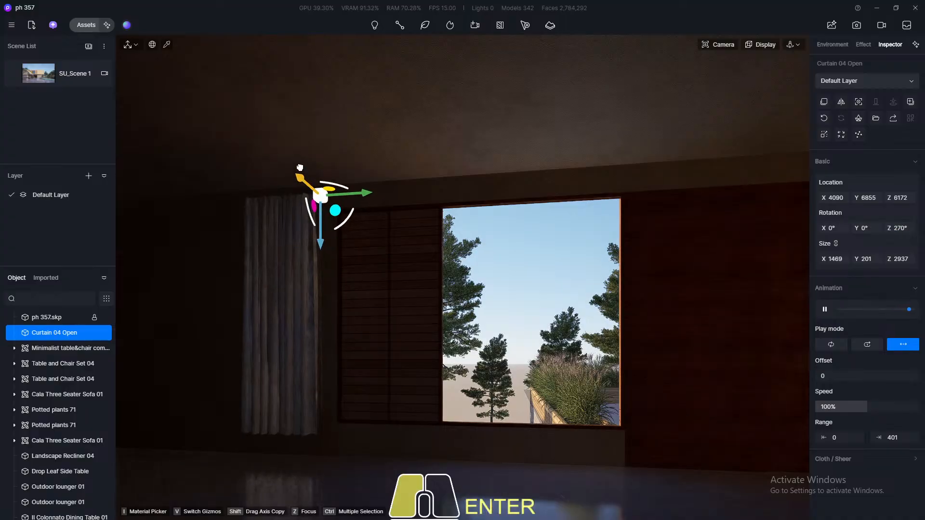
{"action": "left_click_drag", "start_coordinate": [364, 195], "coordinate": [679, 187]}
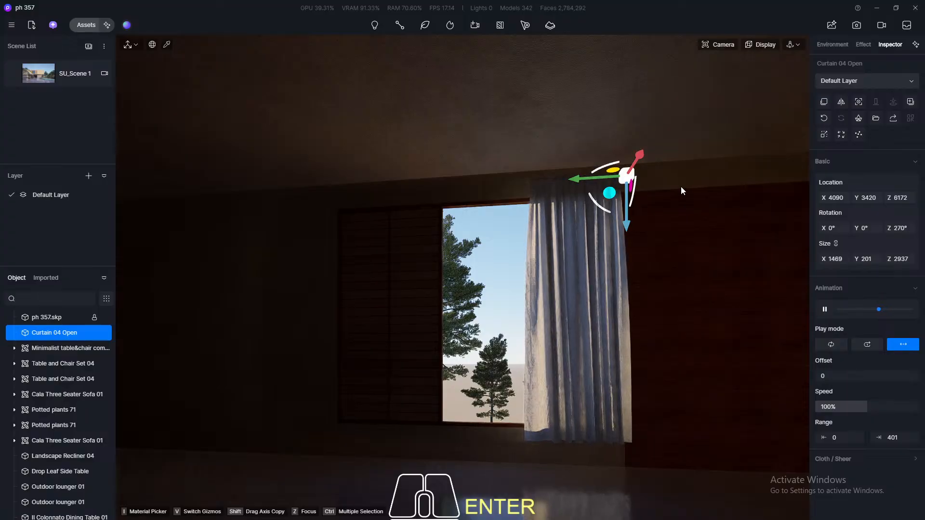
{"action": "left_click_drag", "start_coordinate": [592, 178], "coordinate": [490, 177]}
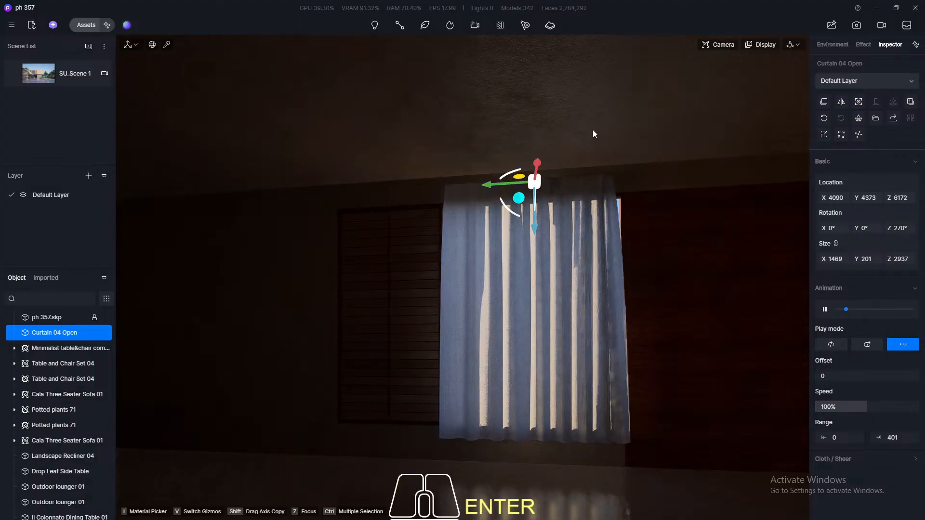
{"action": "left_click_drag", "start_coordinate": [489, 184], "coordinate": [478, 184]}
{"action": "left_click", "coordinate": [44, 78]}
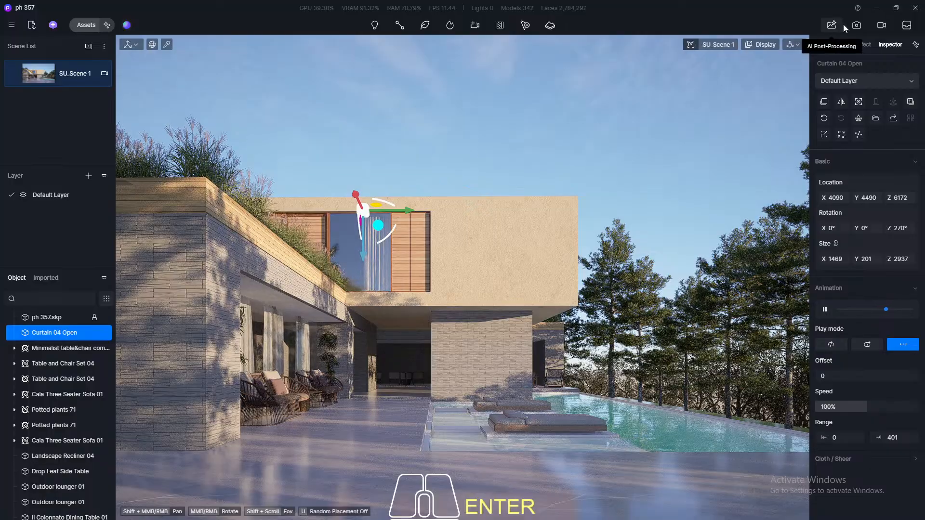
Switch to image output mode and enable wind in the weather settings with a strength of 0.5
{"action": "left_click", "coordinate": [856, 25]}
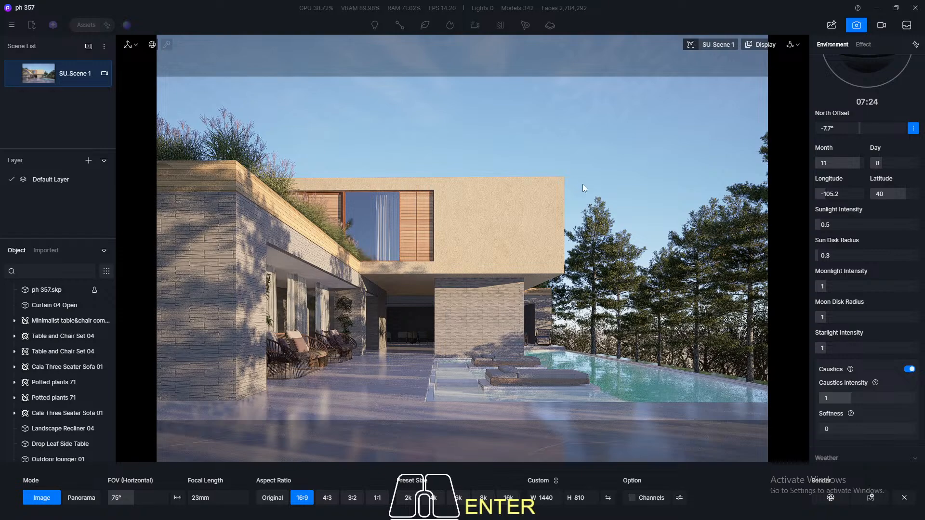
{"action": "scroll", "coordinate": [922, 115], "scroll_direction": "up", "scroll_amount": 3}
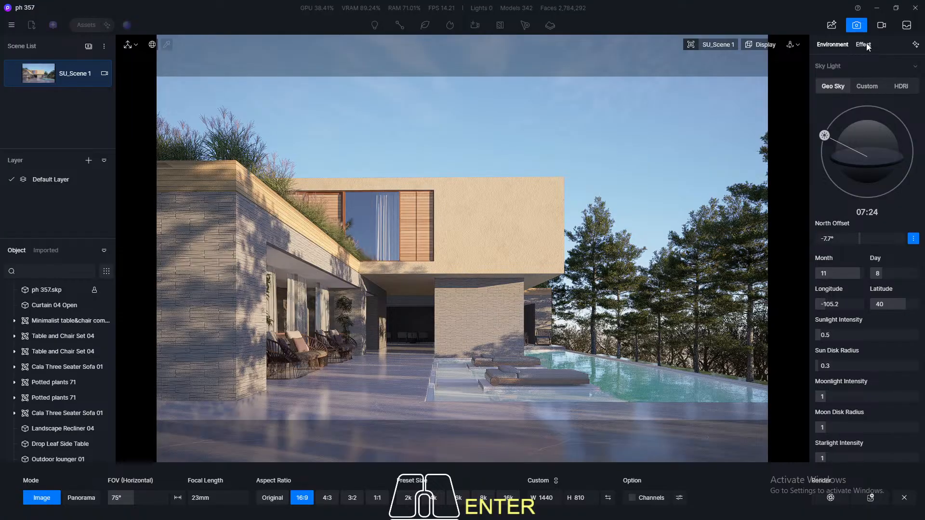
{"action": "left_click_drag", "start_coordinate": [923, 140], "coordinate": [924, 351]}
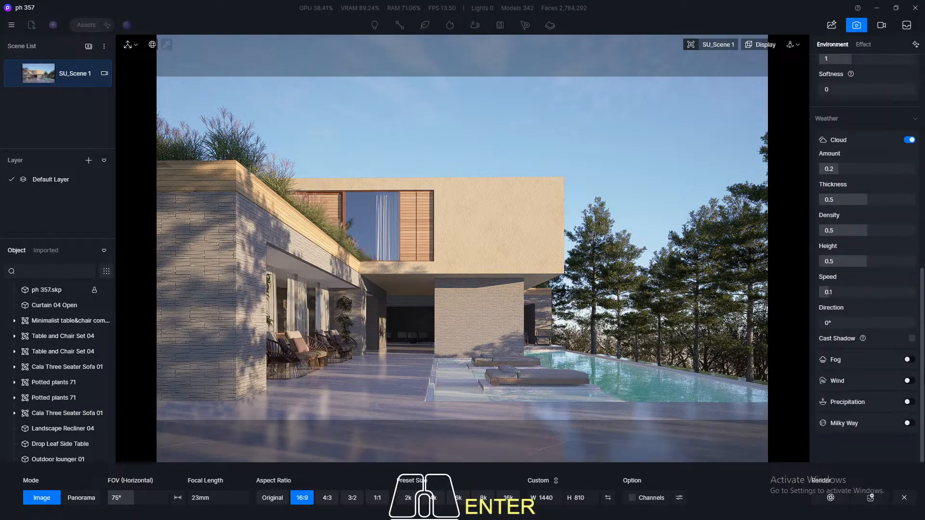
{"action": "left_click", "coordinate": [909, 381]}
{"action": "left_click", "coordinate": [849, 410]}
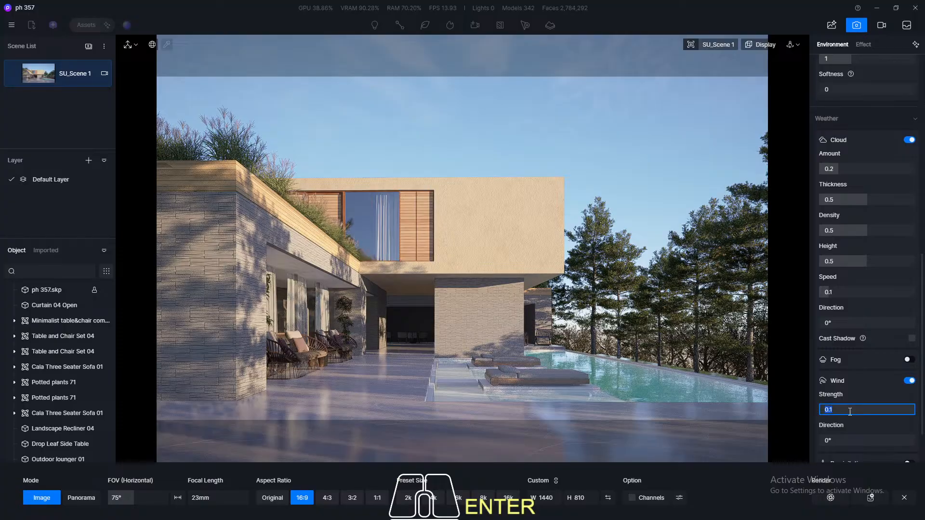
{"action": "type", "text": "0"}
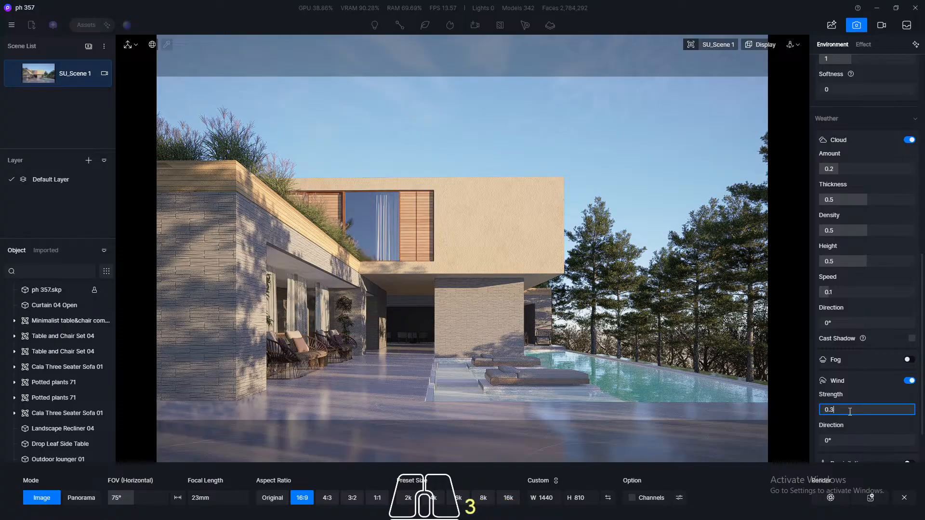
{"action": "key", "text": "Return"}
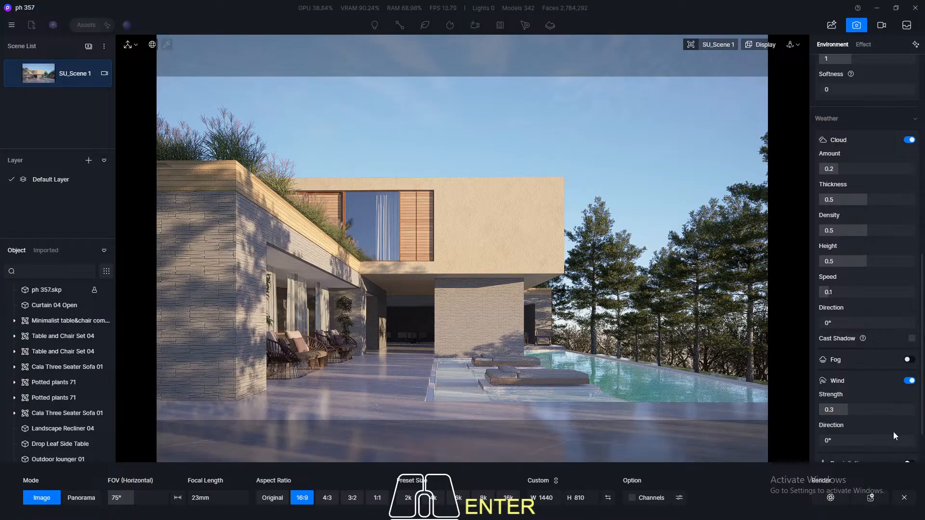
{"action": "left_click", "coordinate": [847, 410]}
{"action": "type", "text": "0"}
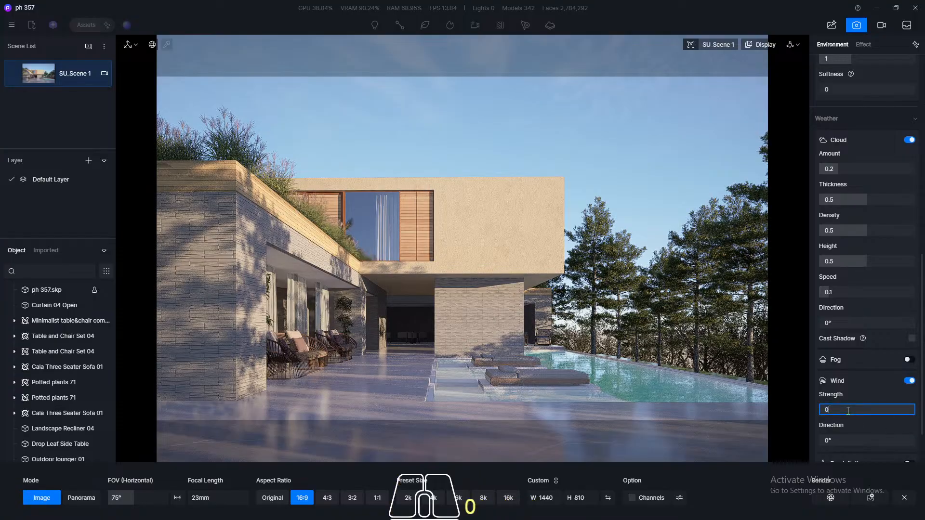
{"action": "type", "text": ".5"}
{"action": "key", "text": "Return"}
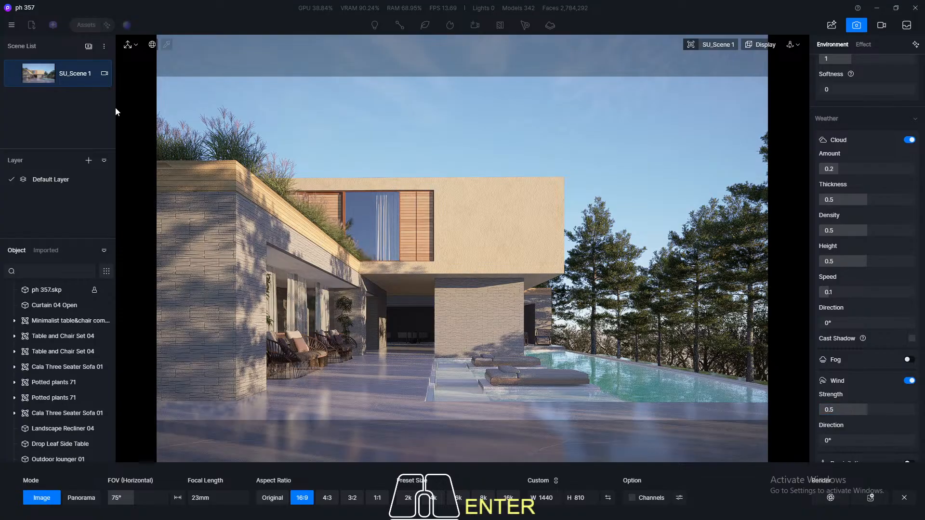
Update SU_Scene 1 with the current view and environment settings, and save the project
{"action": "mouse_move", "coordinate": [13, 80]}
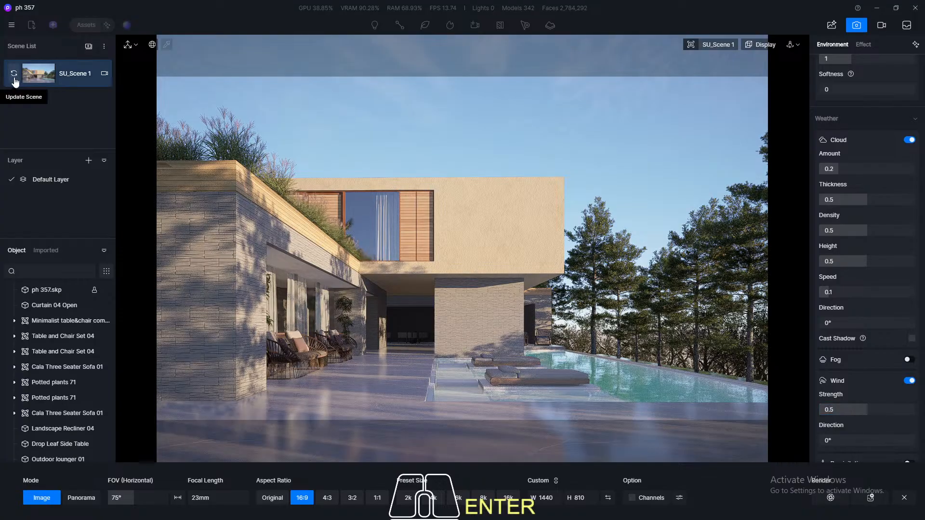
{"action": "left_click", "coordinate": [13, 76]}
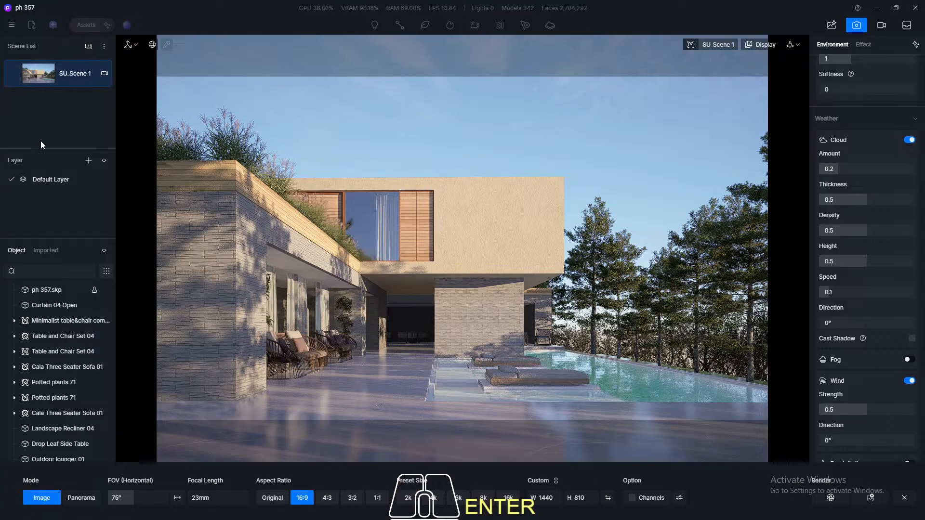
{"action": "left_click", "coordinate": [11, 25]}
{"action": "mouse_move", "coordinate": [72, 45]}
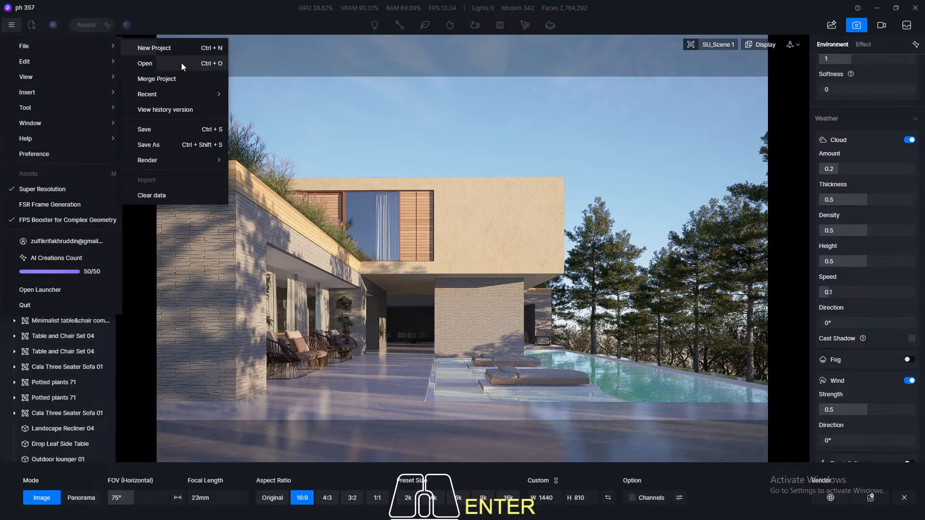
{"action": "left_click", "coordinate": [163, 129]}
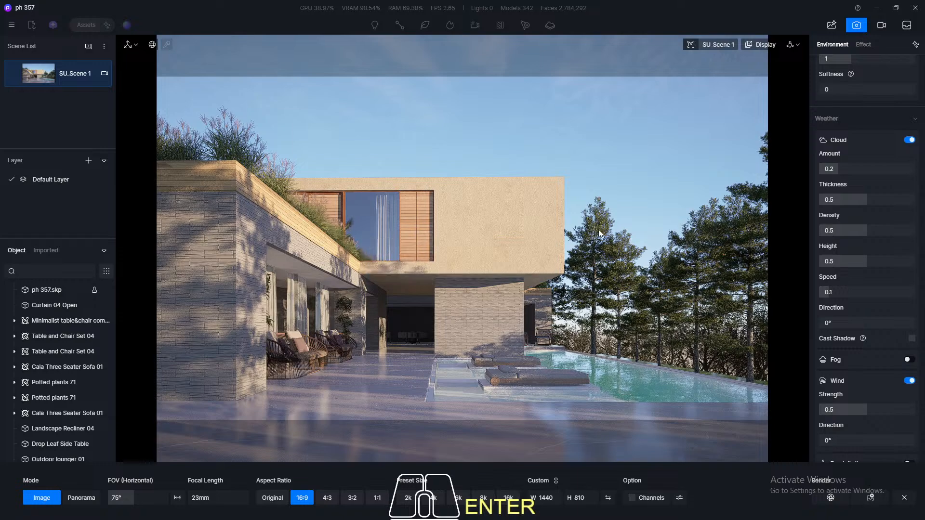
Set the output size to 4k and try to render the image as SU_Scene 1(1).png into the 357 folder
{"action": "left_click", "coordinate": [433, 497]}
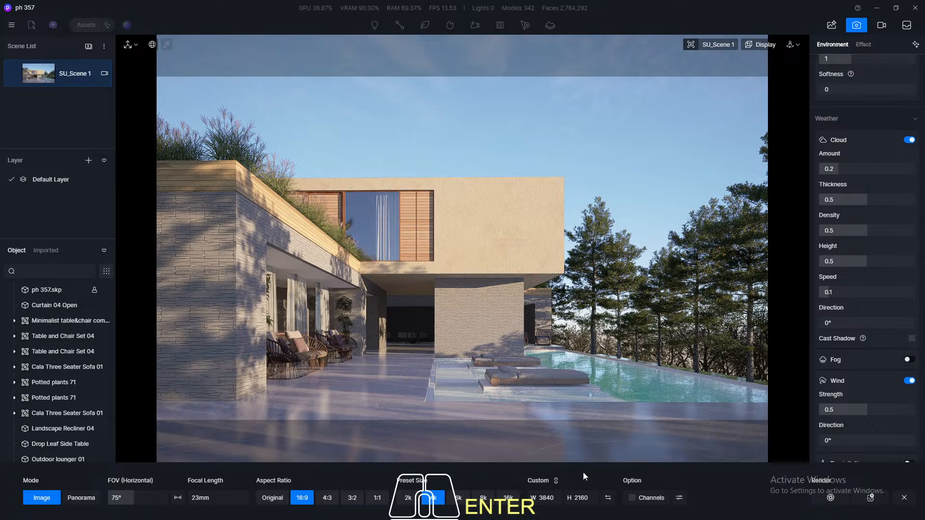
{"action": "left_click", "coordinate": [830, 498]}
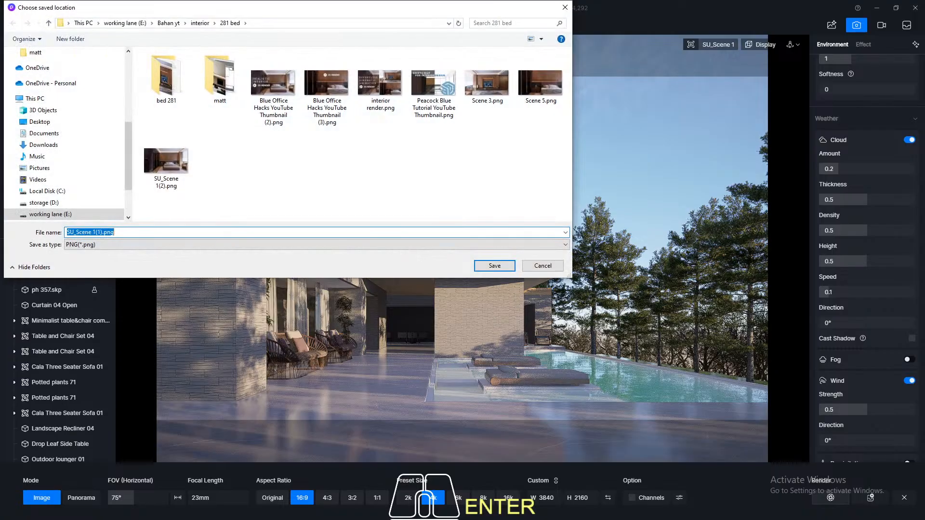
{"action": "scroll", "coordinate": [58, 116], "scroll_direction": "up", "scroll_amount": 3}
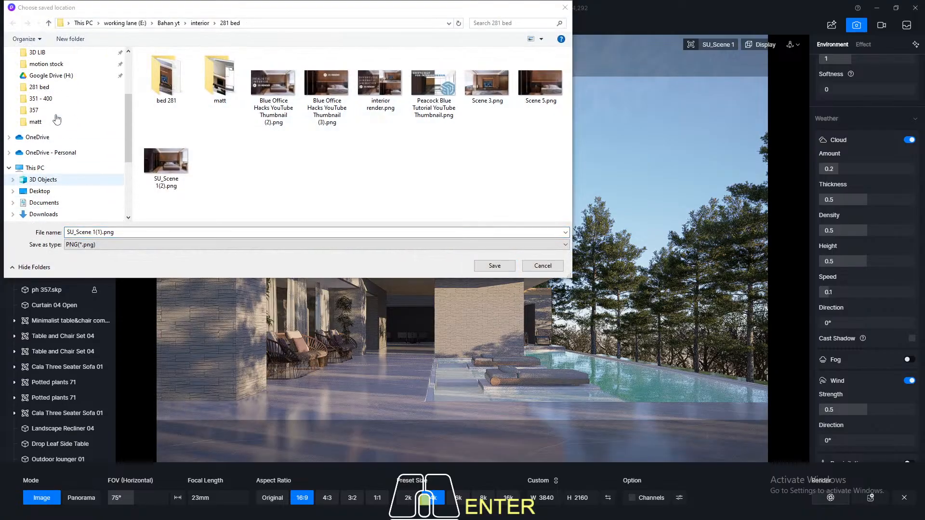
{"action": "left_click", "coordinate": [57, 111]}
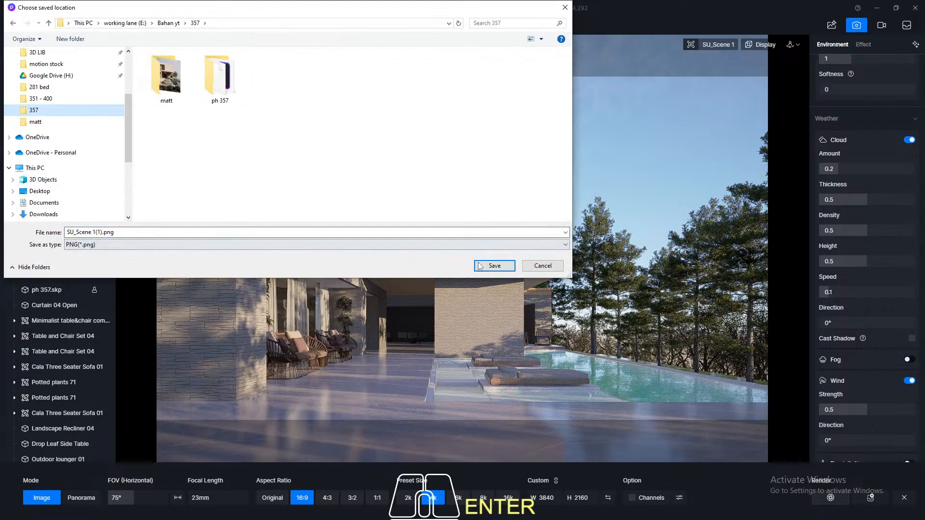
{"action": "left_click", "coordinate": [492, 266]}
{"action": "left_click", "coordinate": [492, 266]}
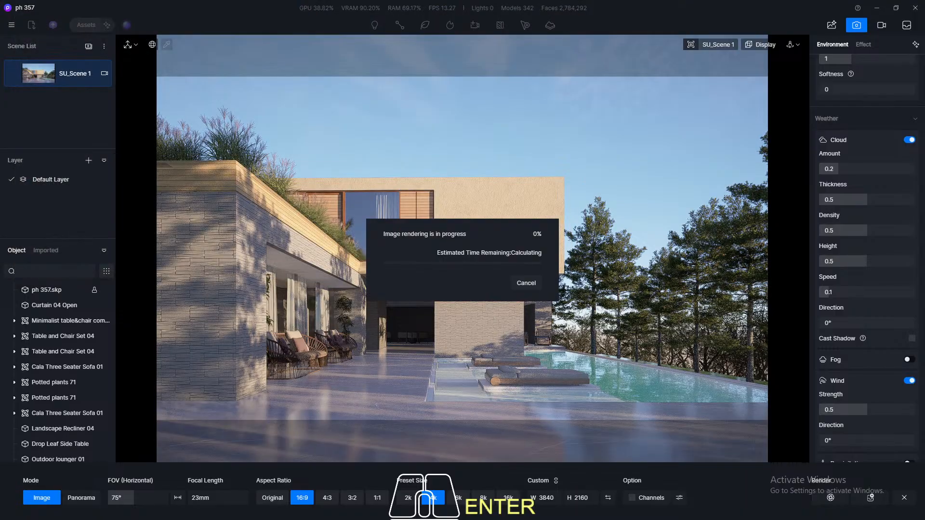
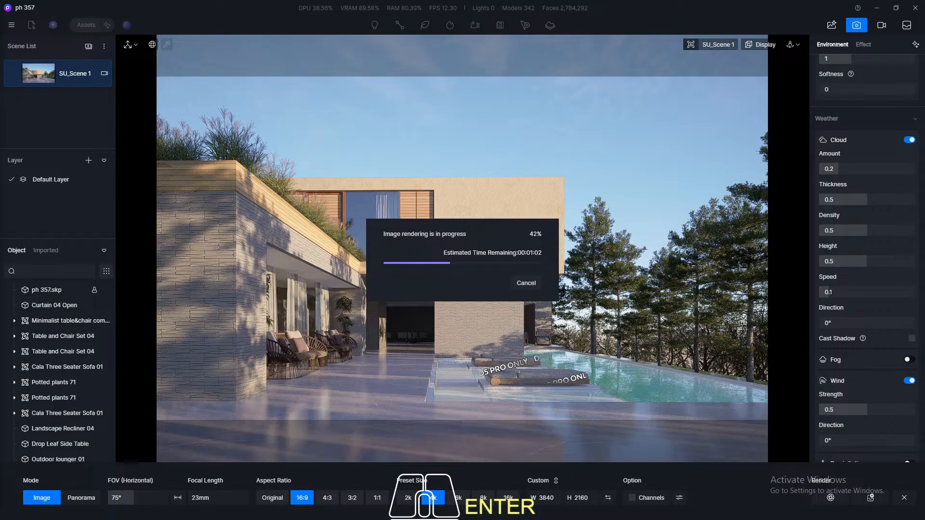
{"action": "left_click", "coordinate": [524, 283]}
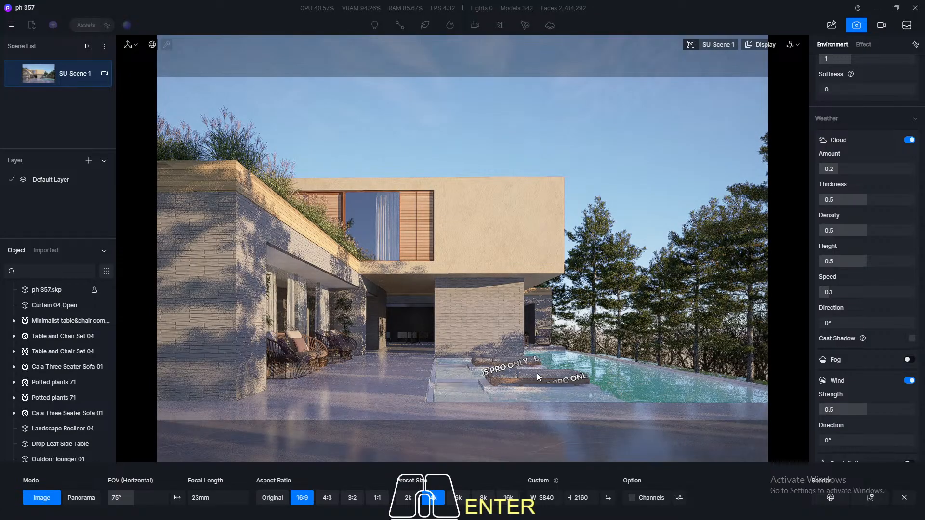
Leave image output mode and delete the front Outdoor lounger 01 beside the pool
{"action": "left_click", "coordinate": [856, 26]}
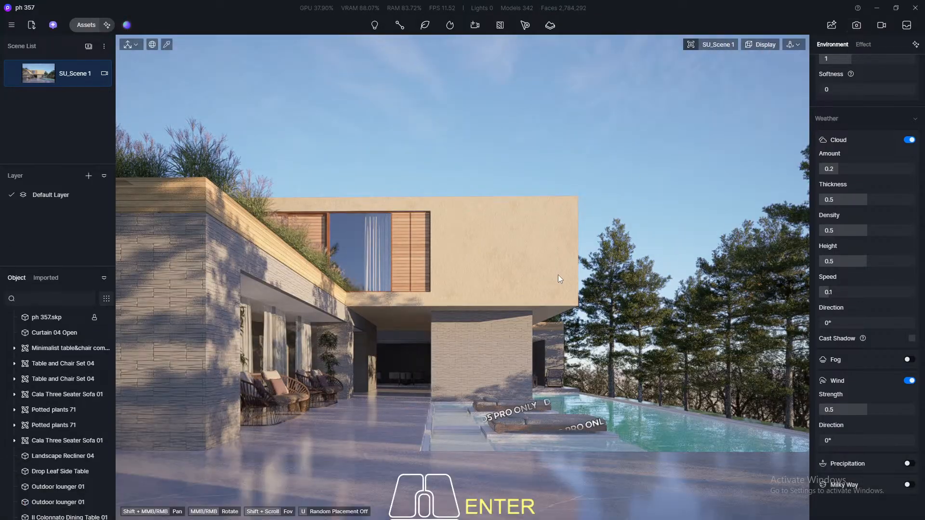
{"action": "left_click", "coordinate": [543, 426]}
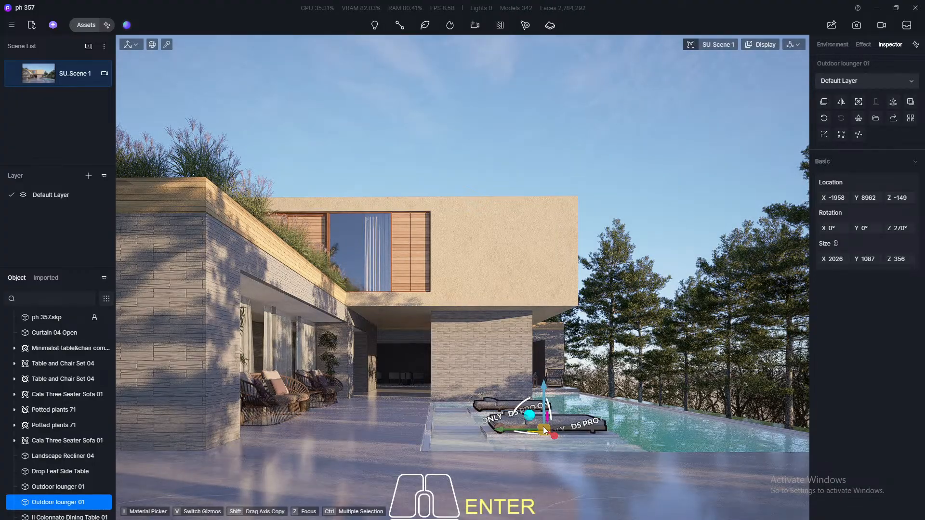
{"action": "key", "text": "Delete"}
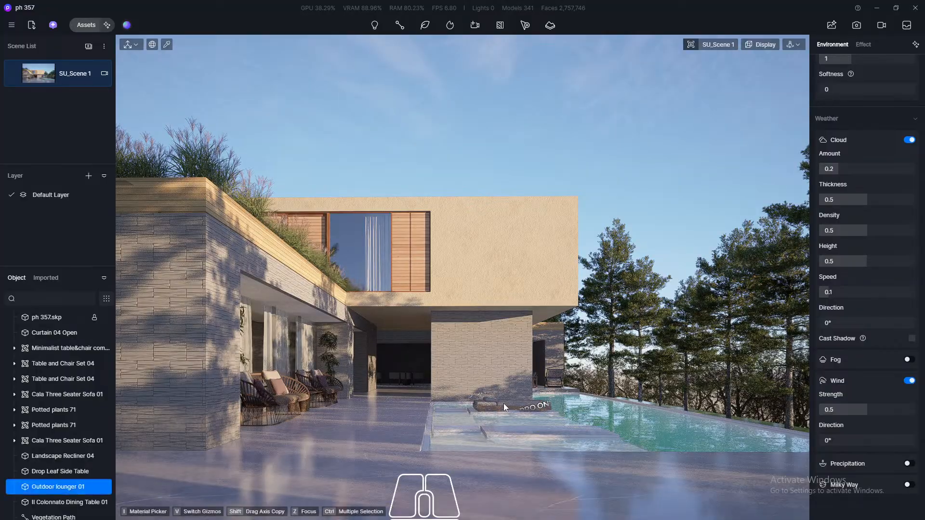
Delete the remaining Outdoor lounger 01 on the shallow pool platform beside the stone wall
{"action": "left_click", "coordinate": [504, 403]}
{"action": "key", "text": "Delete"}
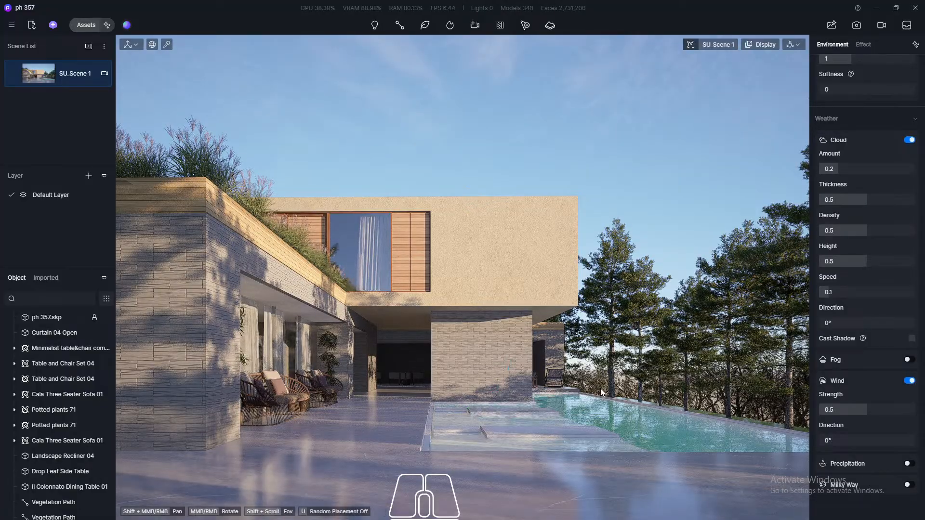
Clear the Curtain search in the asset library and browse the Outdoor models and the Outdoor Furniture category
{"action": "left_click", "coordinate": [86, 24]}
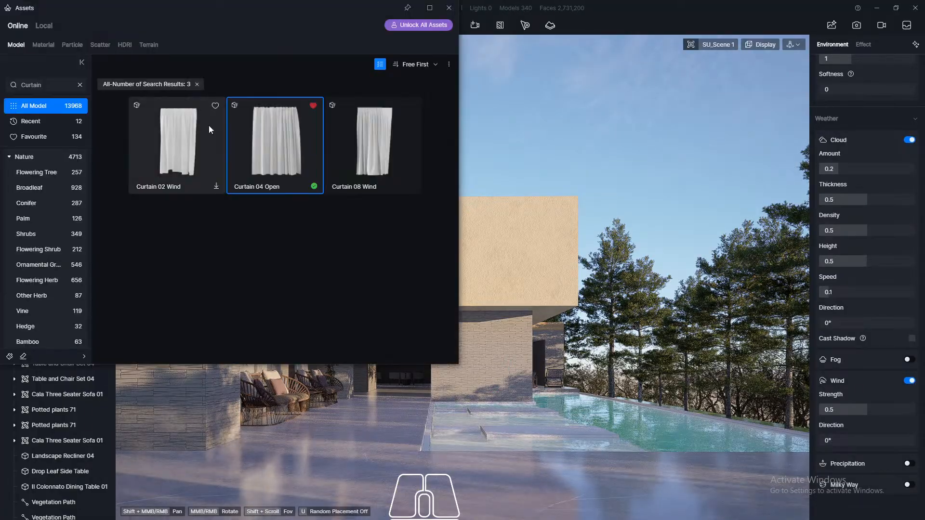
{"action": "scroll", "coordinate": [62, 298], "scroll_direction": "down", "scroll_amount": 5}
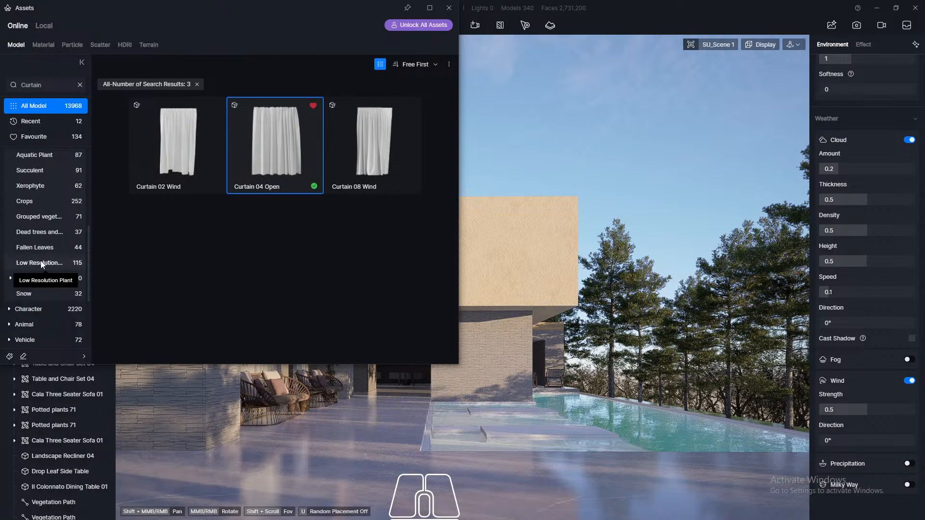
{"action": "scroll", "coordinate": [42, 262], "scroll_direction": "down", "scroll_amount": 3}
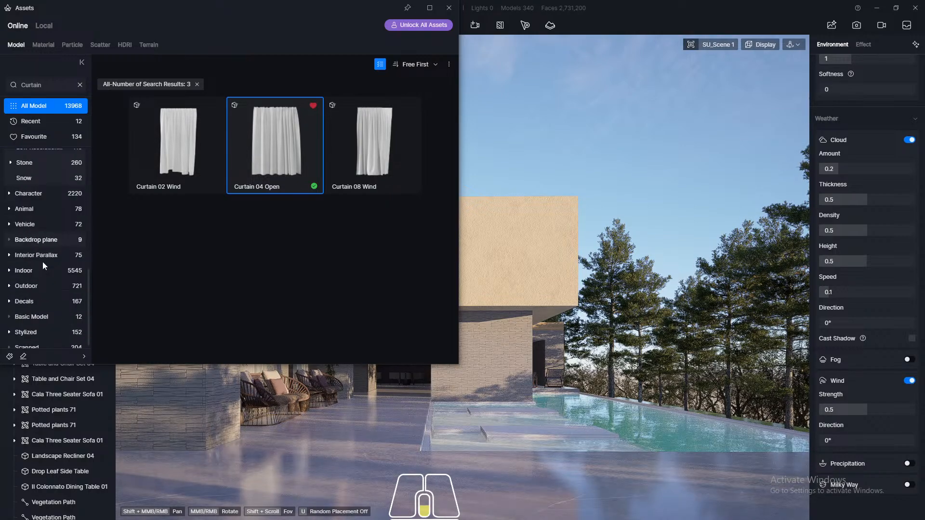
{"action": "left_click", "coordinate": [36, 285]}
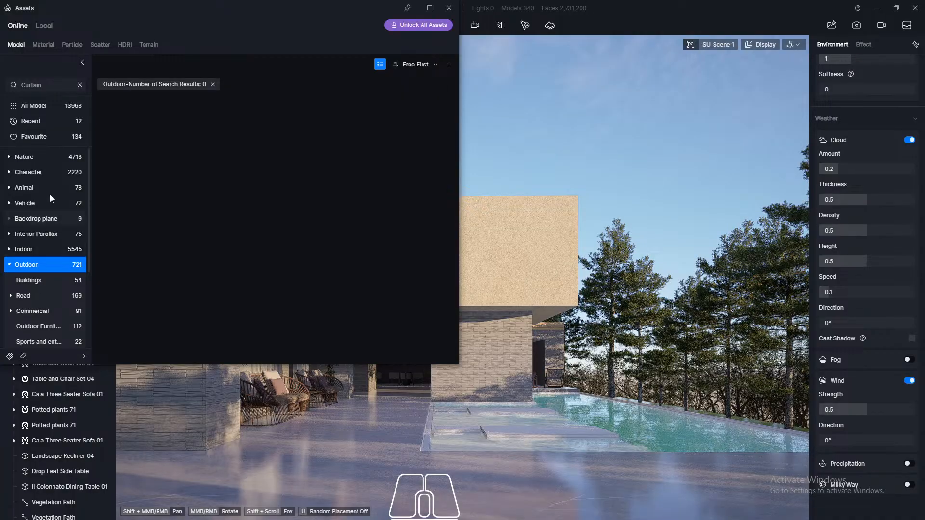
{"action": "left_click", "coordinate": [80, 85]}
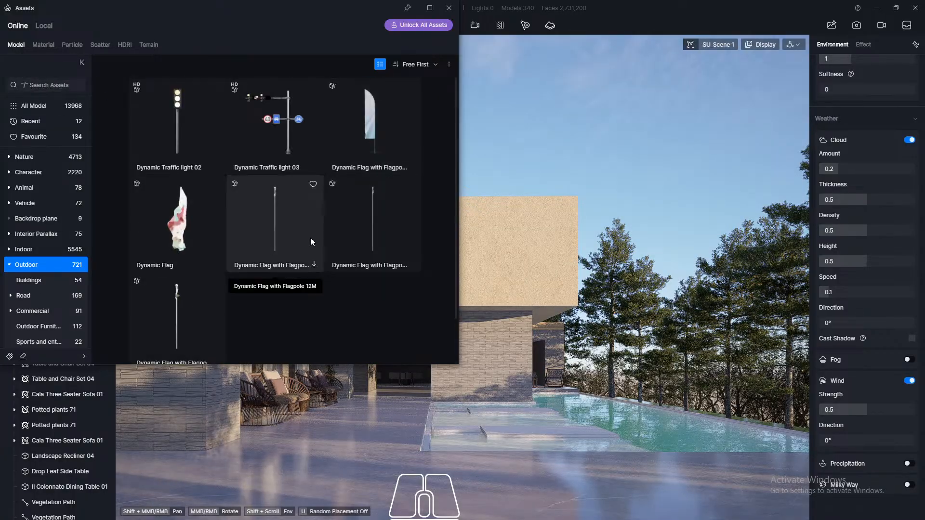
{"action": "scroll", "coordinate": [235, 242], "scroll_direction": "down", "scroll_amount": 1}
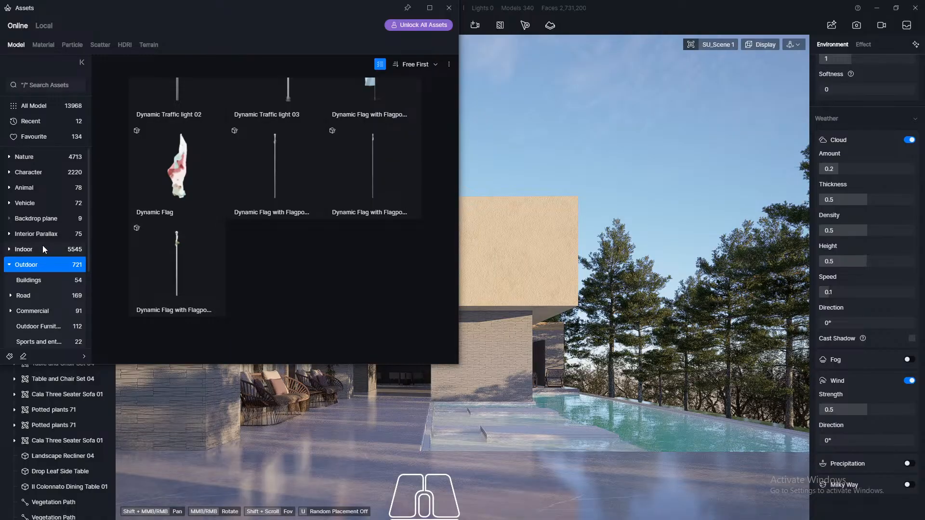
{"action": "left_click", "coordinate": [48, 326]}
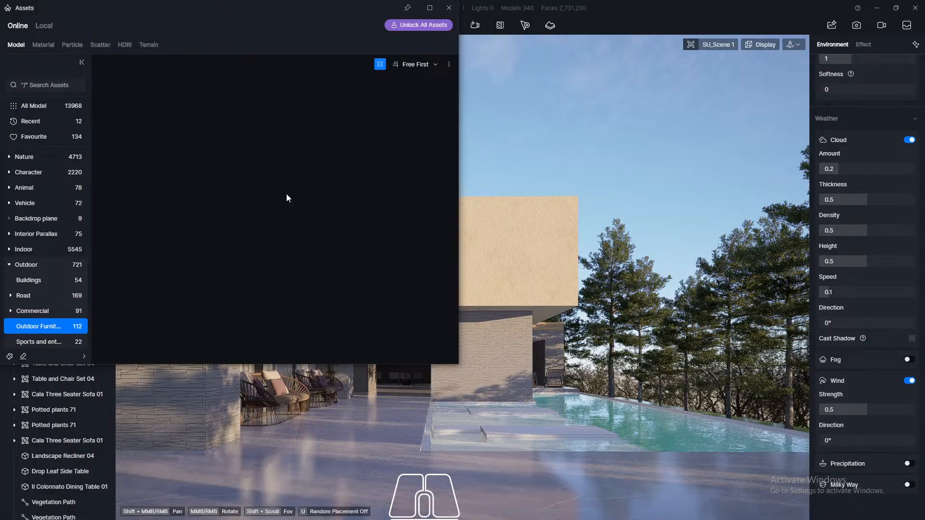
{"action": "left_click", "coordinate": [450, 9]}
Switch to the perspective view and examine the empty platforms, the shallow ledge and the pool water from several angles
{"action": "scroll", "coordinate": [524, 400], "scroll_direction": "up", "scroll_amount": 5}
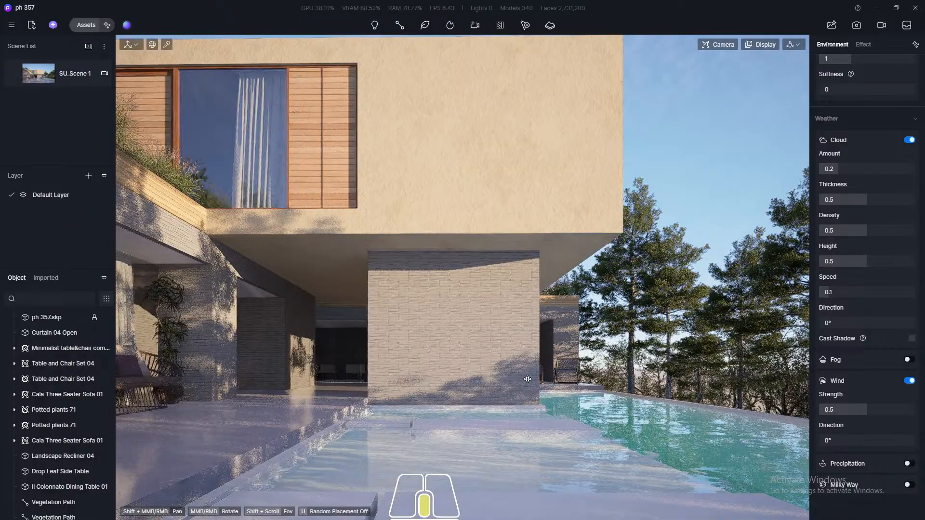
{"action": "key", "text": "F8"}
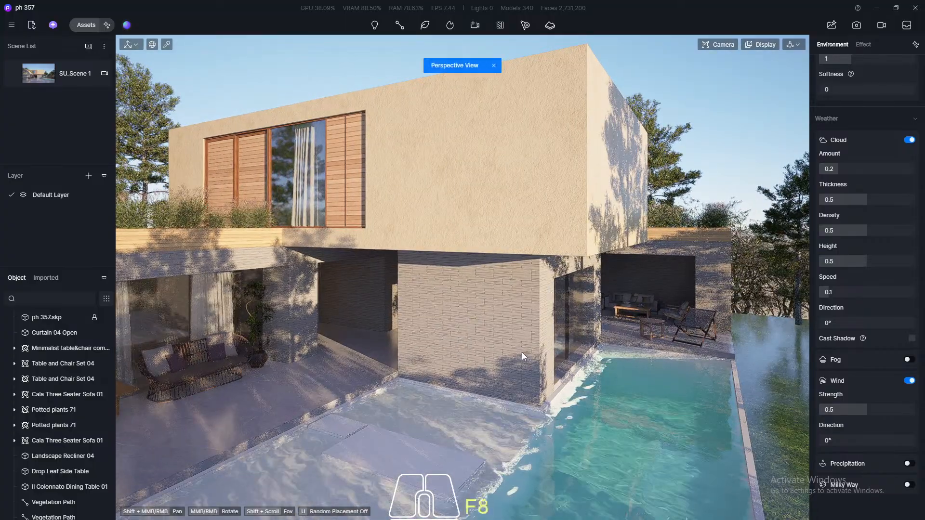
{"action": "scroll", "coordinate": [521, 356], "scroll_direction": "down", "scroll_amount": 6}
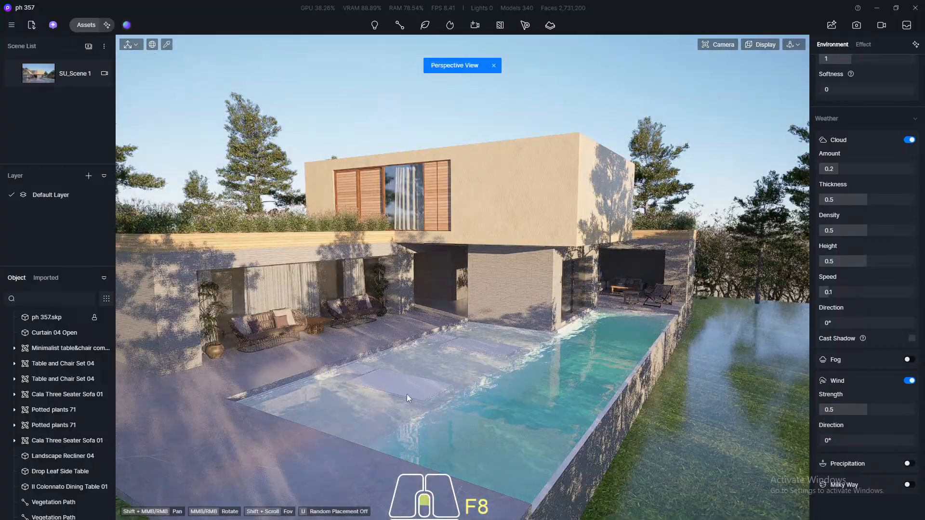
{"action": "scroll", "coordinate": [406, 394], "scroll_direction": "up", "scroll_amount": 6}
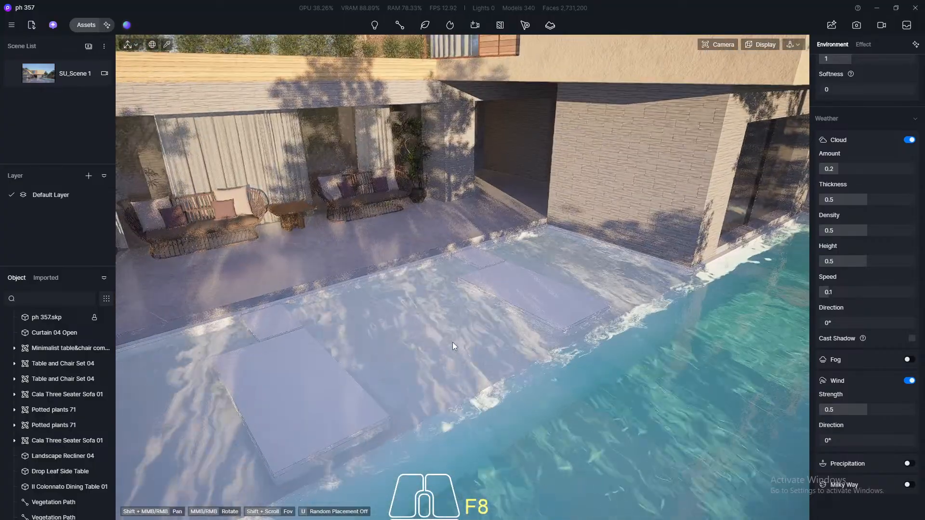
{"action": "scroll", "coordinate": [404, 397], "scroll_direction": "up", "scroll_amount": 4}
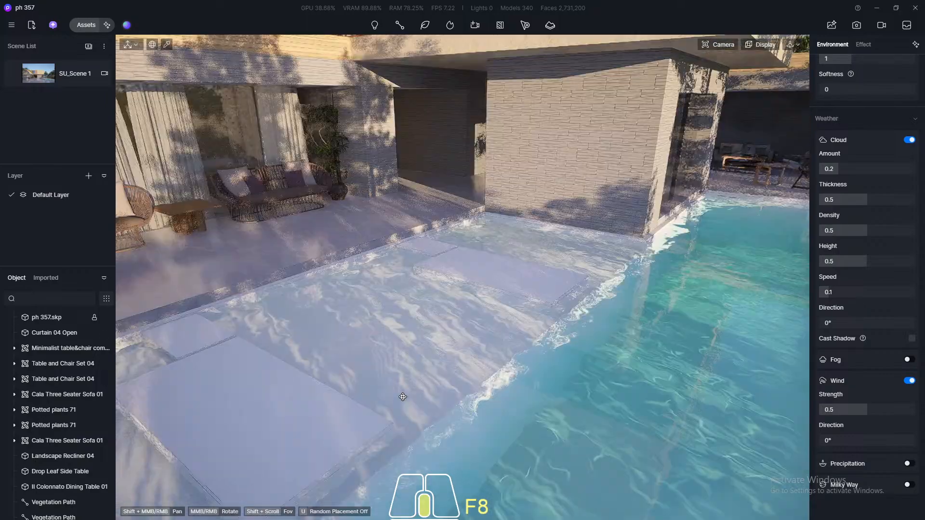
{"action": "scroll", "coordinate": [402, 396], "scroll_direction": "down", "scroll_amount": 4}
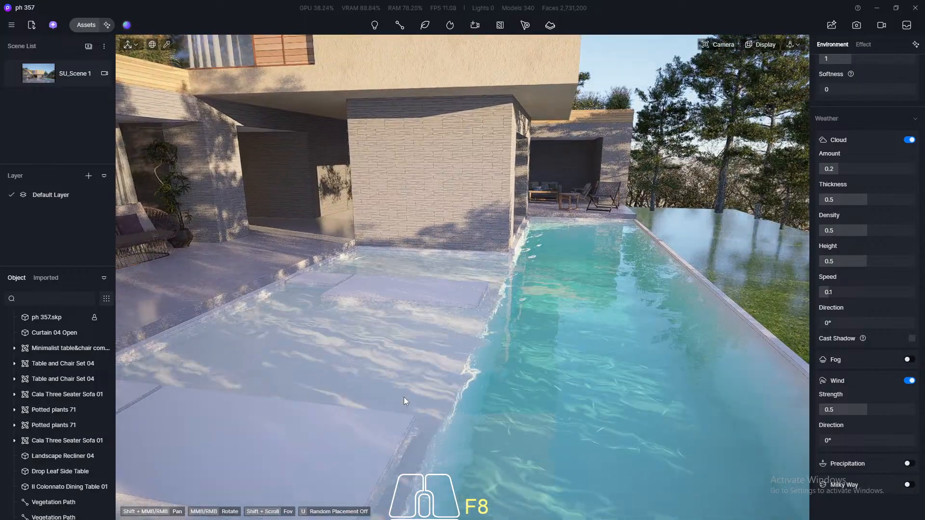
{"action": "scroll", "coordinate": [435, 376], "scroll_direction": "up", "scroll_amount": 3}
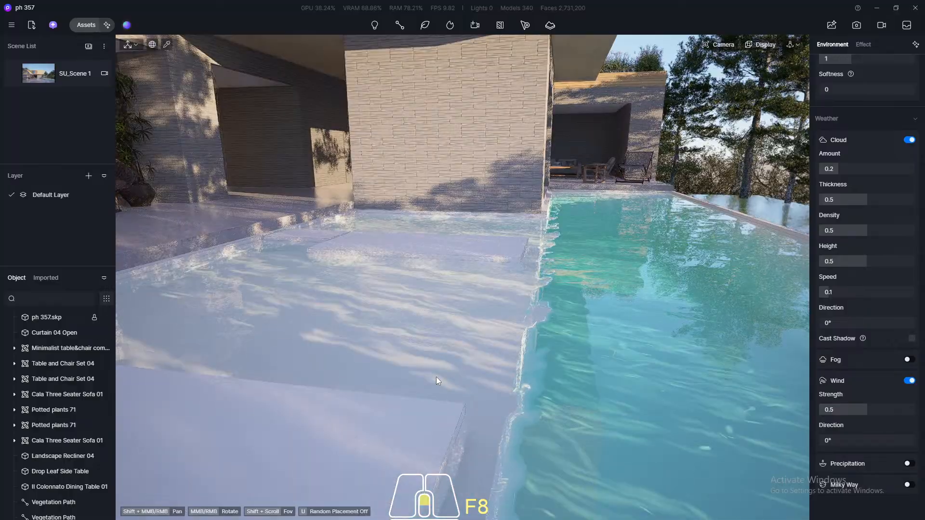
{"action": "scroll", "coordinate": [435, 376], "scroll_direction": "down", "scroll_amount": 4}
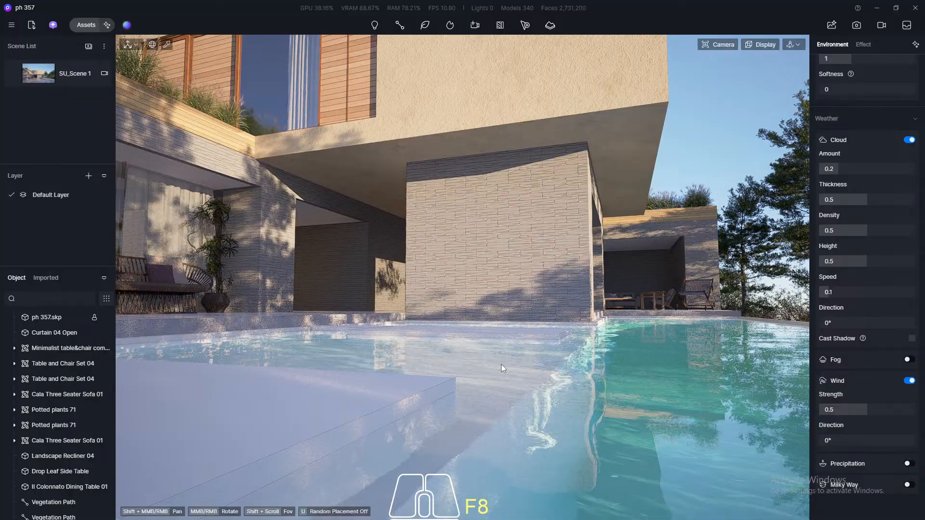
{"action": "scroll", "coordinate": [496, 365], "scroll_direction": "up", "scroll_amount": 5}
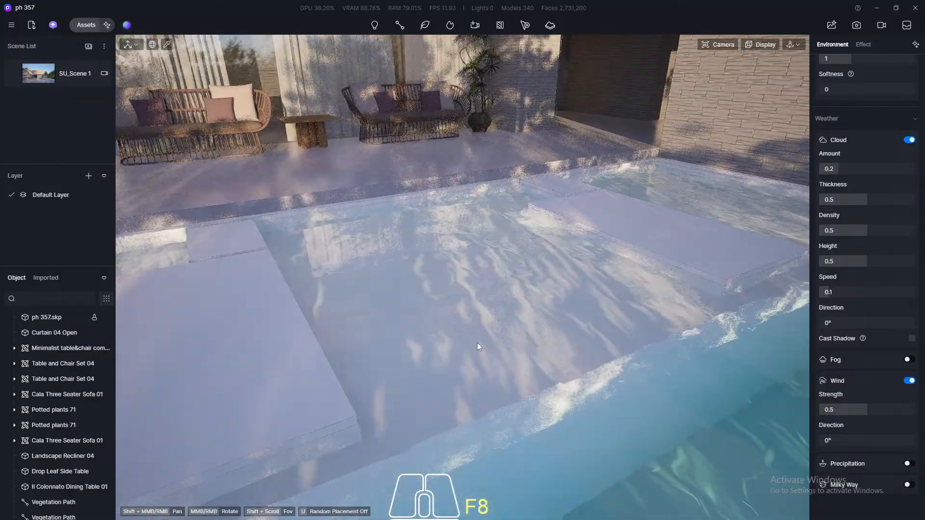
{"action": "scroll", "coordinate": [478, 346], "scroll_direction": "down", "scroll_amount": 10}
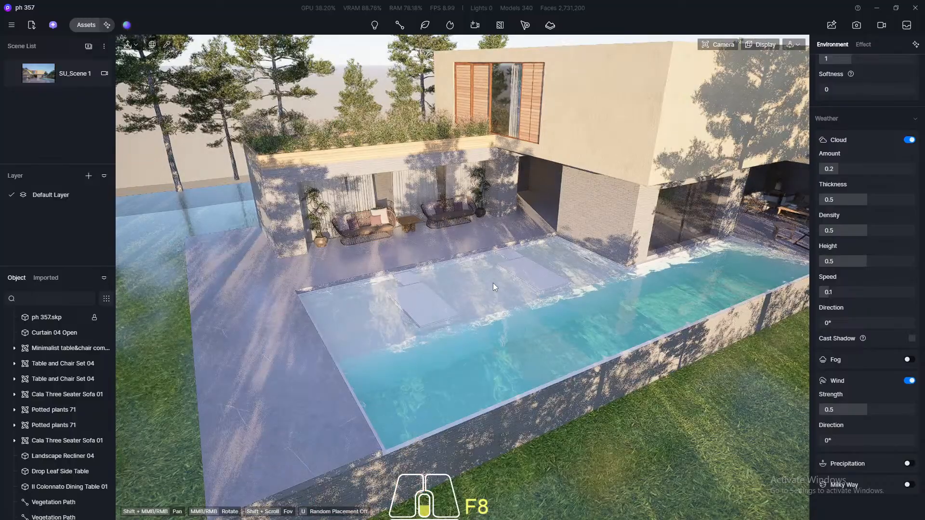
{"action": "scroll", "coordinate": [465, 339], "scroll_direction": "up", "scroll_amount": 8}
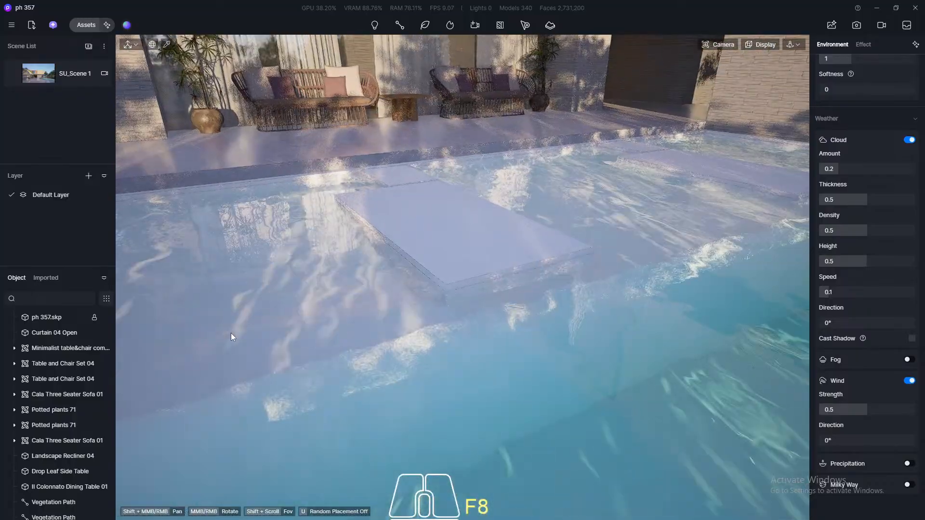
{"action": "scroll", "coordinate": [639, 319], "scroll_direction": "up", "scroll_amount": 4}
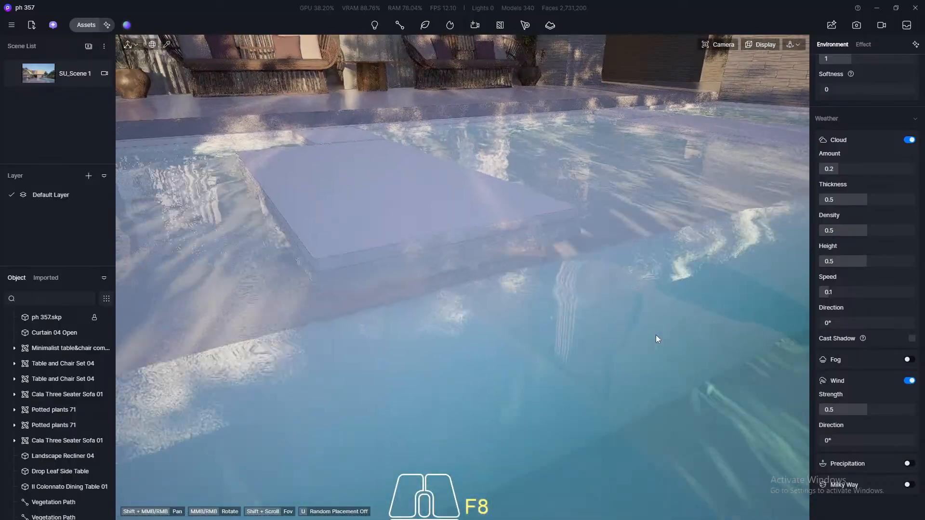
{"action": "scroll", "coordinate": [656, 336], "scroll_direction": "down", "scroll_amount": 5}
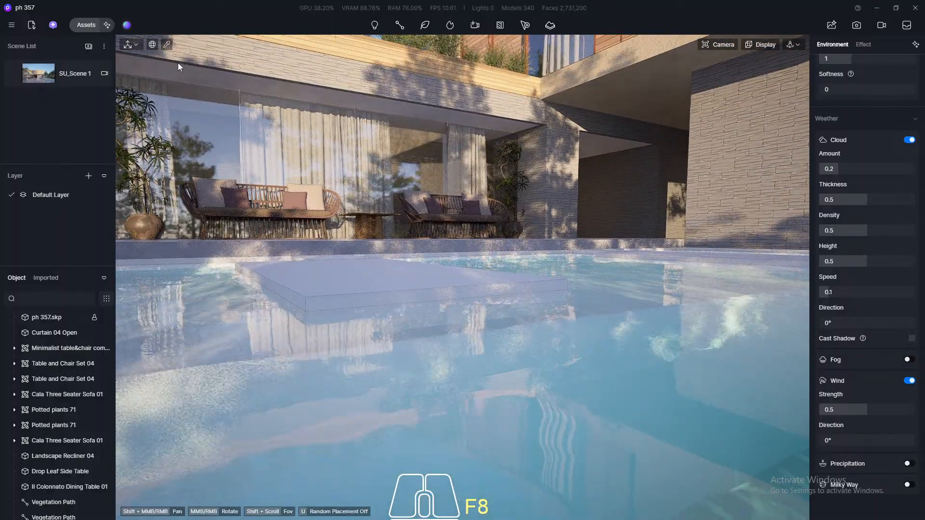
Sample the pool's Water Pool Light material and set its flow velocity to 0.2
{"action": "left_click", "coordinate": [167, 45]}
{"action": "left_click", "coordinate": [645, 429]}
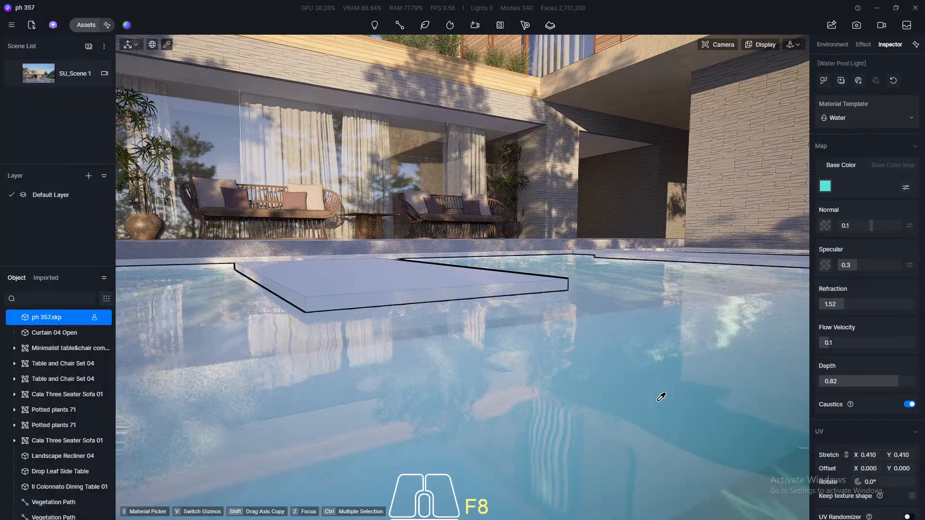
{"action": "left_click", "coordinate": [849, 343]}
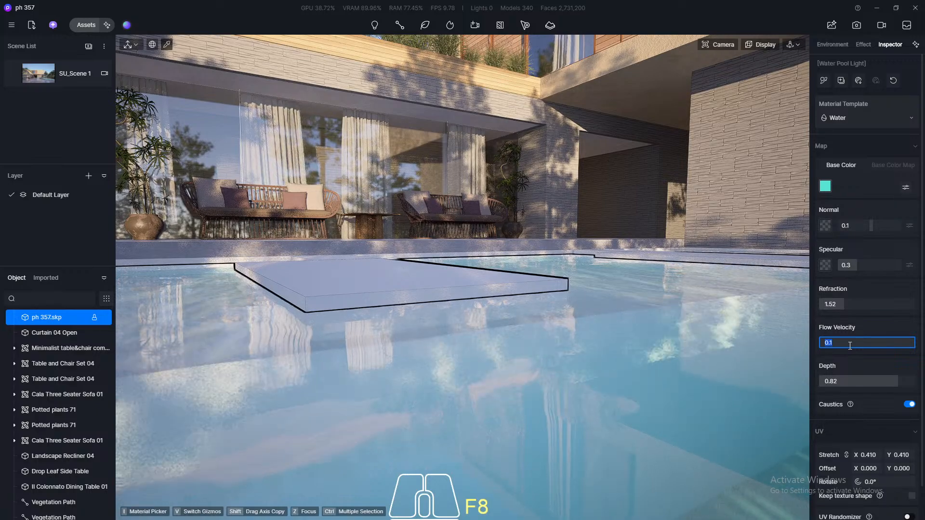
{"action": "type", "text": "0.2"}
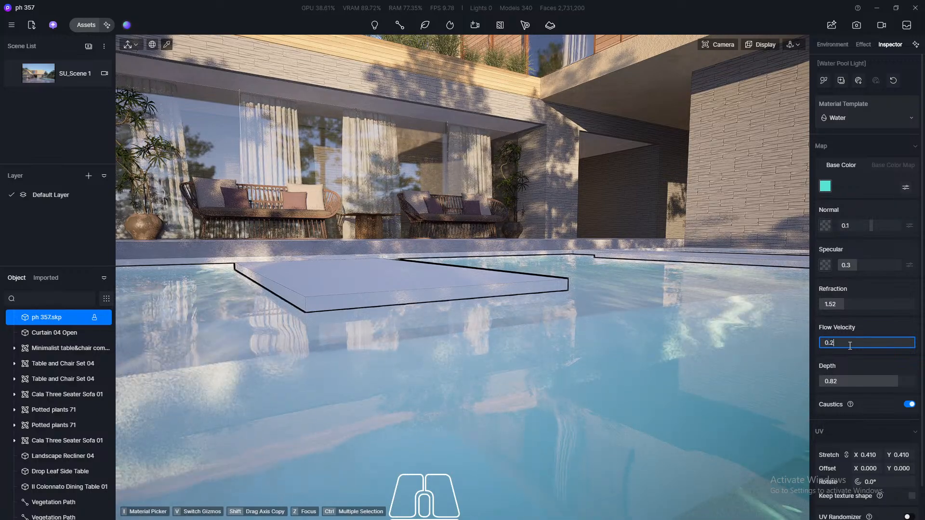
{"action": "key", "text": "Return"}
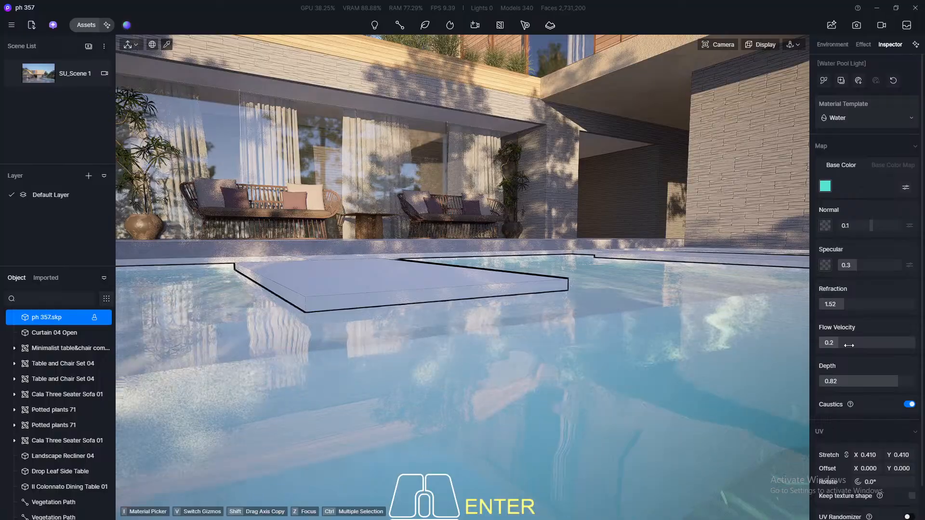
Set the pool water material's flow velocity back to 0.1
{"action": "left_click", "coordinate": [849, 346]}
{"action": "type", "text": "0."}
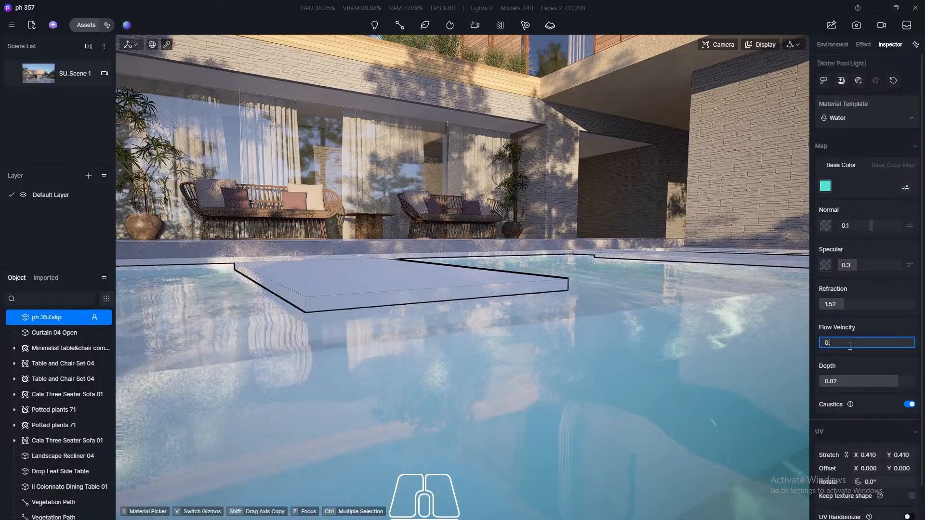
{"action": "type", "text": "1"}
{"action": "key", "text": "Return"}
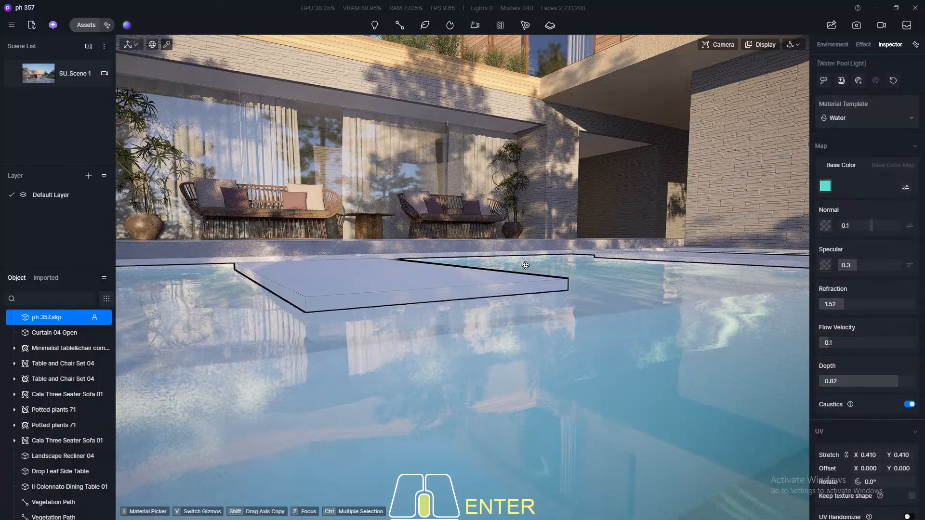
Browse the asset library's Commercial, All Model and Outdoor listings for poolside seating and open the Outdoor Furniture category
{"action": "middle_click_drag", "start_coordinate": [526, 265], "coordinate": [496, 313]}
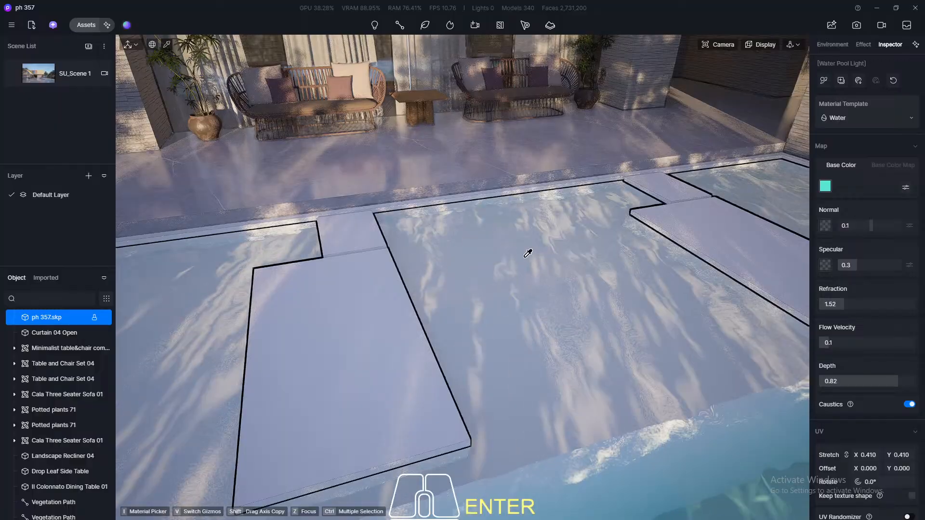
{"action": "scroll", "coordinate": [446, 178], "scroll_direction": "down", "scroll_amount": 10}
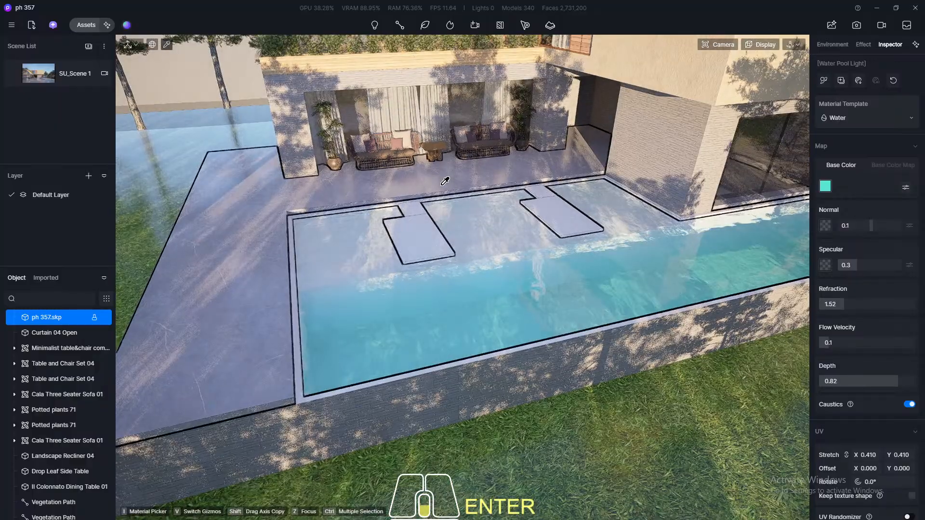
{"action": "scroll", "coordinate": [470, 207], "scroll_direction": "up", "scroll_amount": 5}
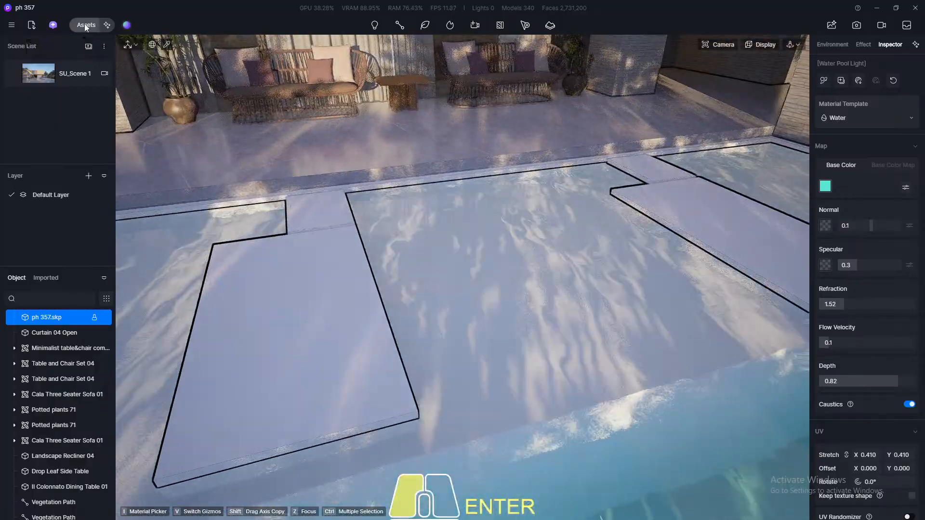
{"action": "left_click", "coordinate": [86, 25]}
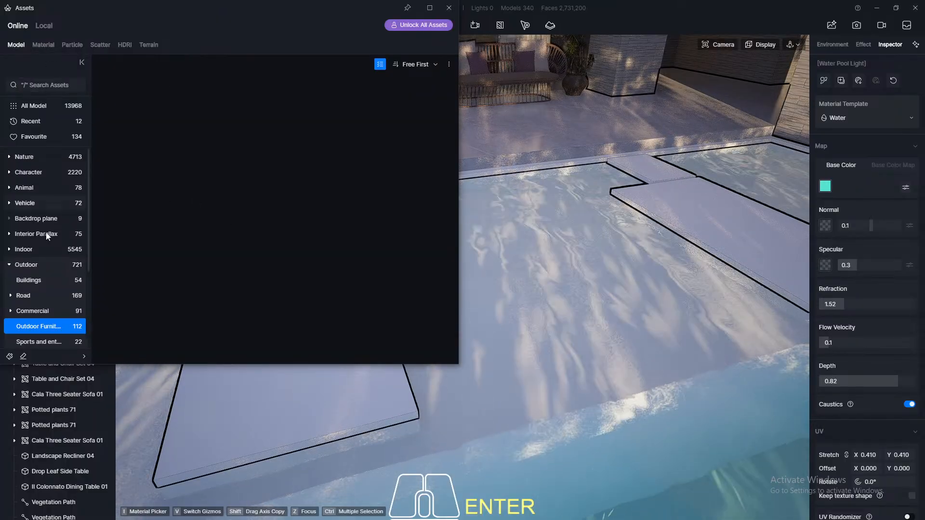
{"action": "left_click", "coordinate": [36, 311]}
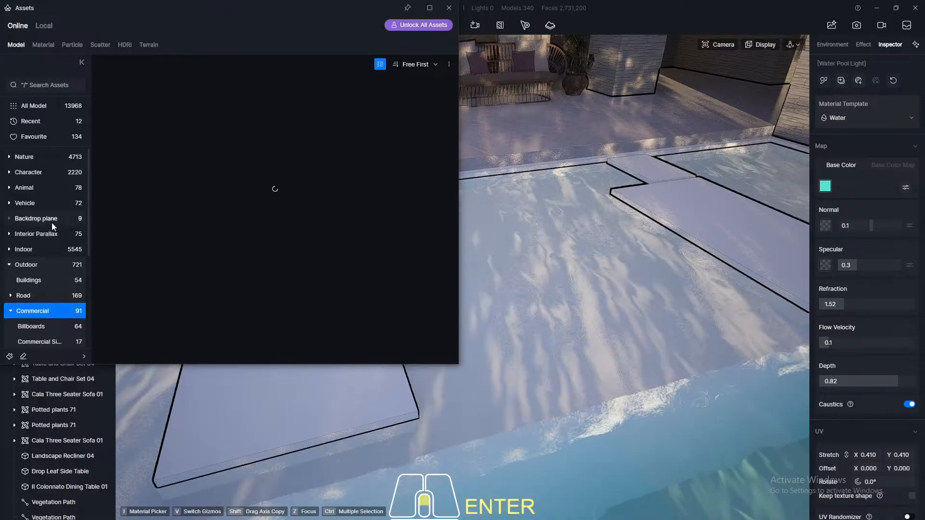
{"action": "left_click", "coordinate": [34, 106]}
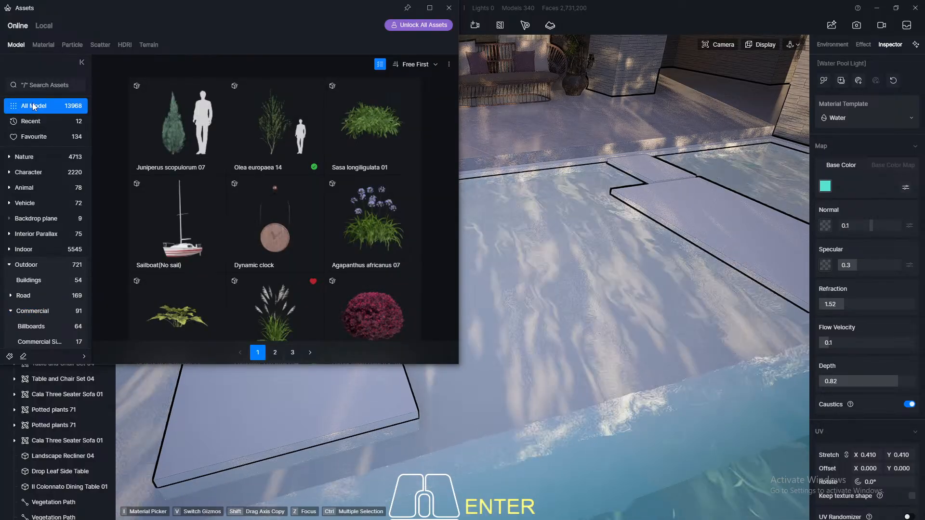
{"action": "scroll", "coordinate": [59, 253], "scroll_direction": "down", "scroll_amount": 3}
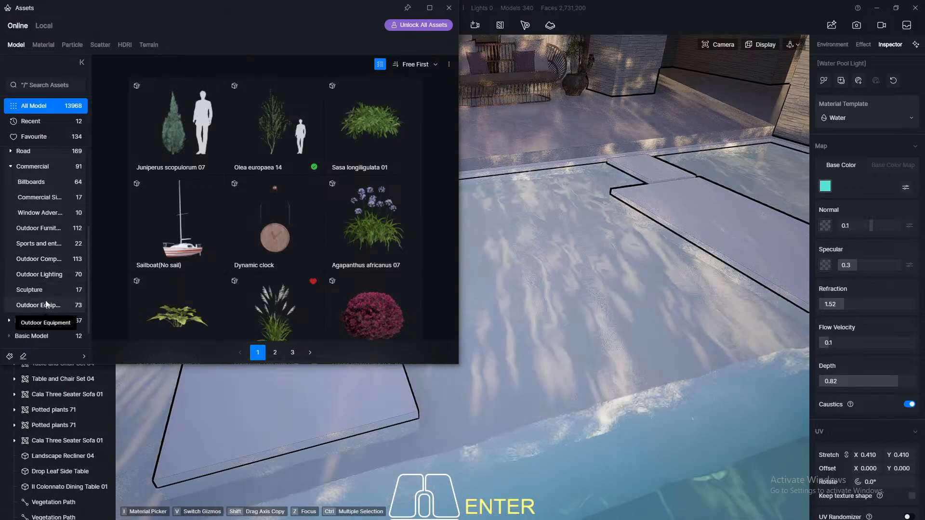
{"action": "scroll", "coordinate": [46, 304], "scroll_direction": "up", "scroll_amount": 1}
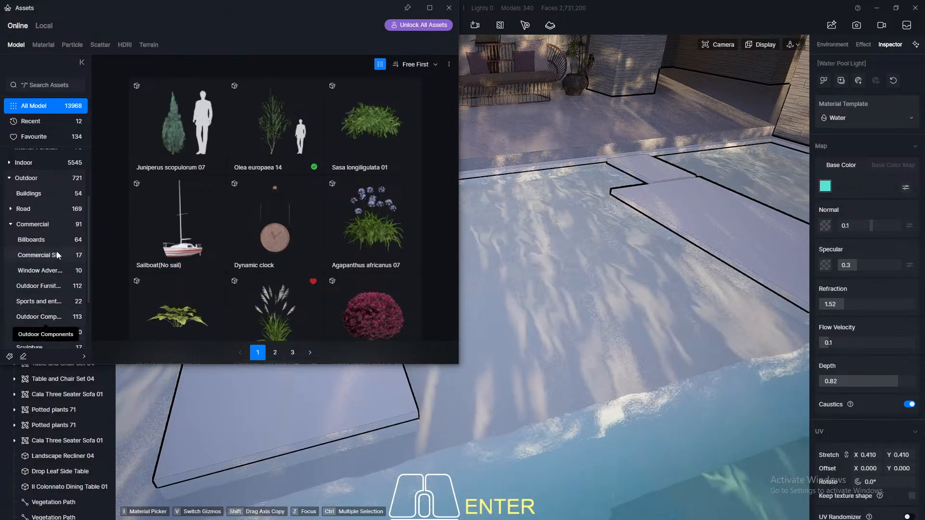
{"action": "left_click", "coordinate": [23, 217]}
{"action": "left_click", "coordinate": [28, 178]}
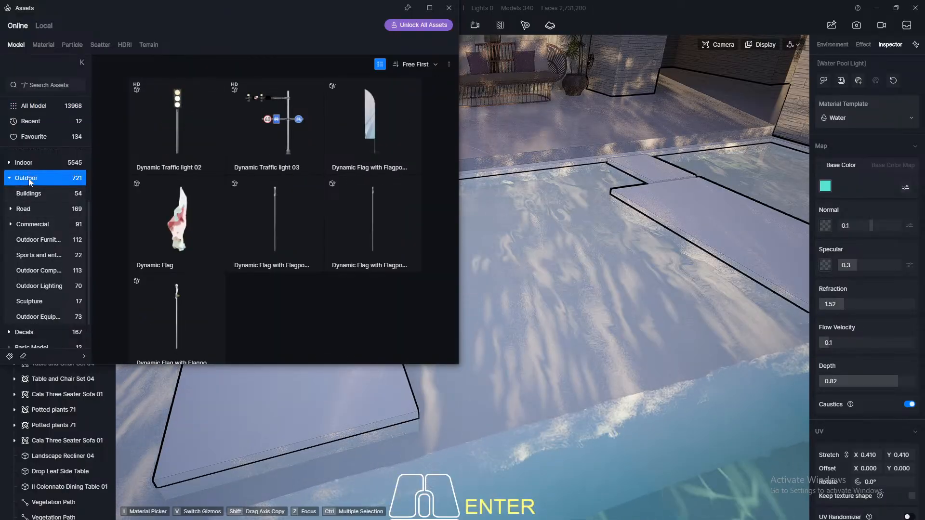
{"action": "scroll", "coordinate": [312, 256], "scroll_direction": "down", "scroll_amount": 1}
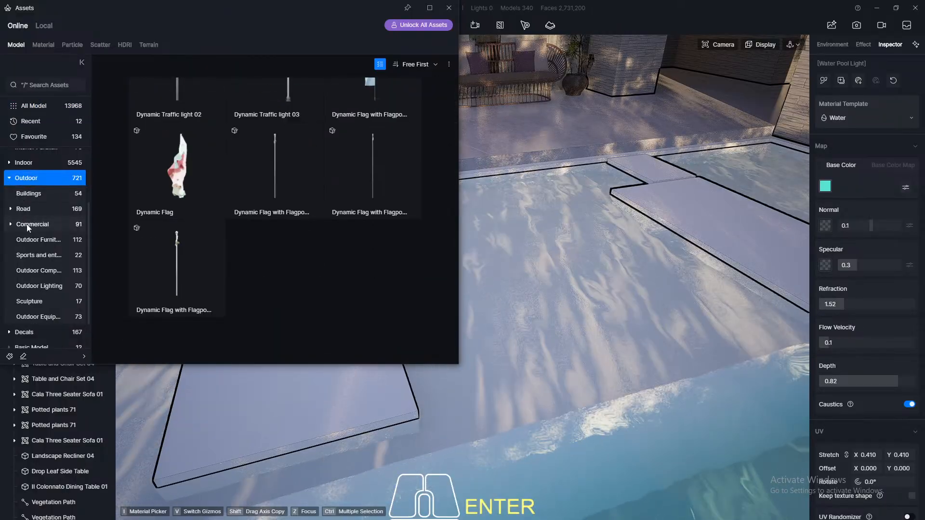
{"action": "left_click", "coordinate": [50, 238]}
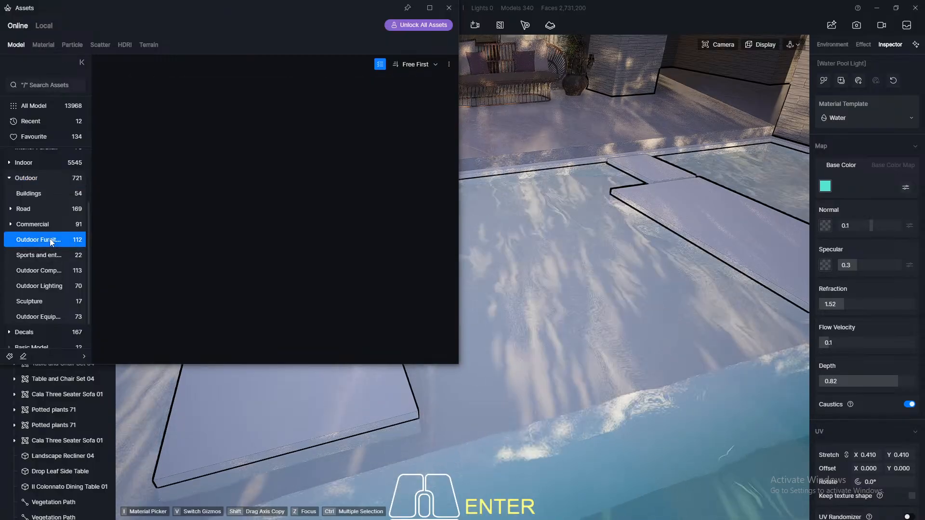
Remove the Dynamic Only filter from the Outdoor Furniture models, keep Free Only, and look through the listed assets
{"action": "left_click", "coordinate": [380, 65]}
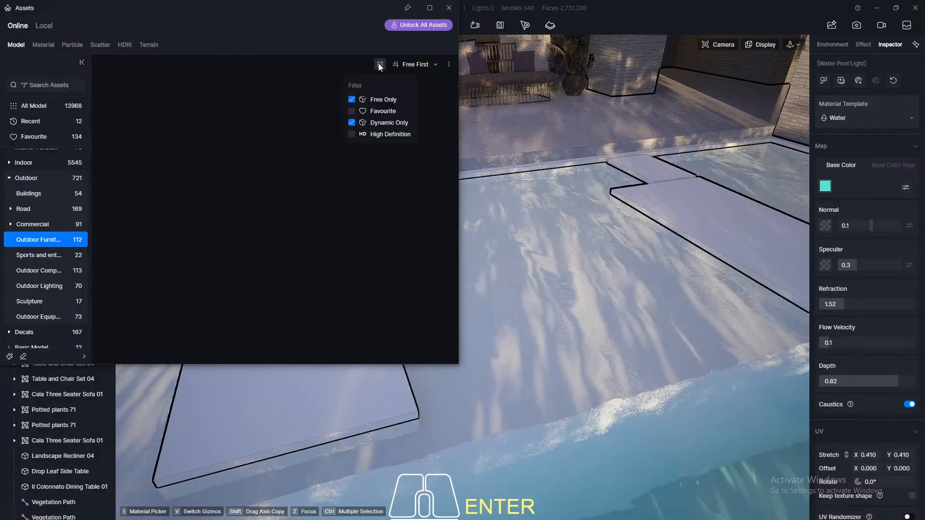
{"action": "left_click", "coordinate": [352, 123]}
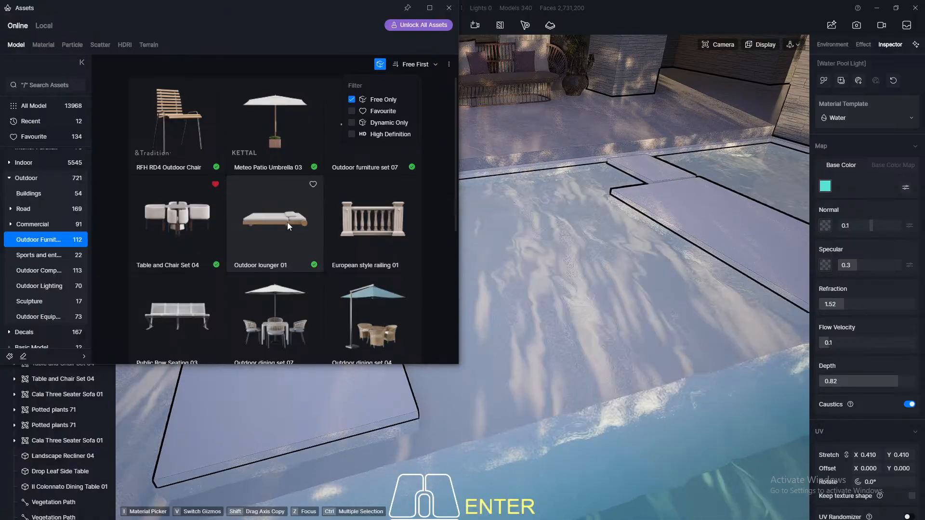
{"action": "scroll", "coordinate": [287, 221], "scroll_direction": "down", "scroll_amount": 3}
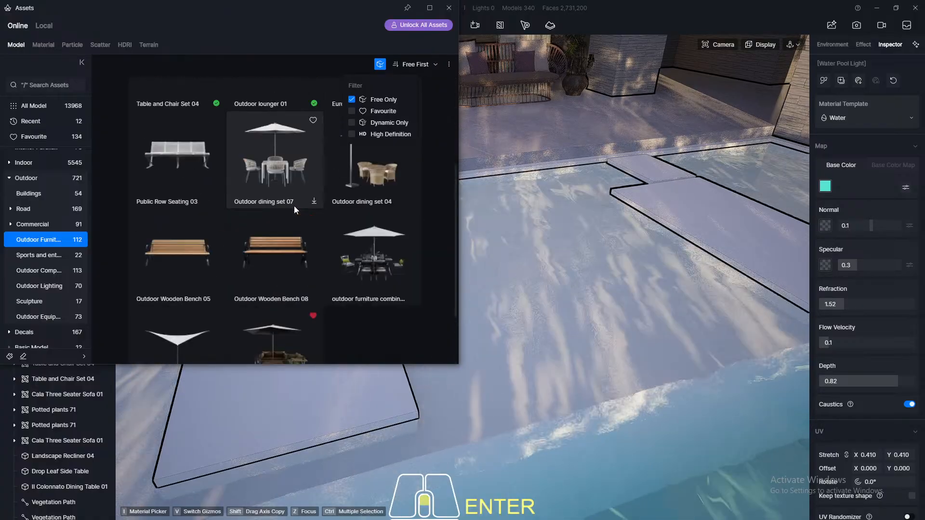
{"action": "scroll", "coordinate": [293, 206], "scroll_direction": "up", "scroll_amount": 3}
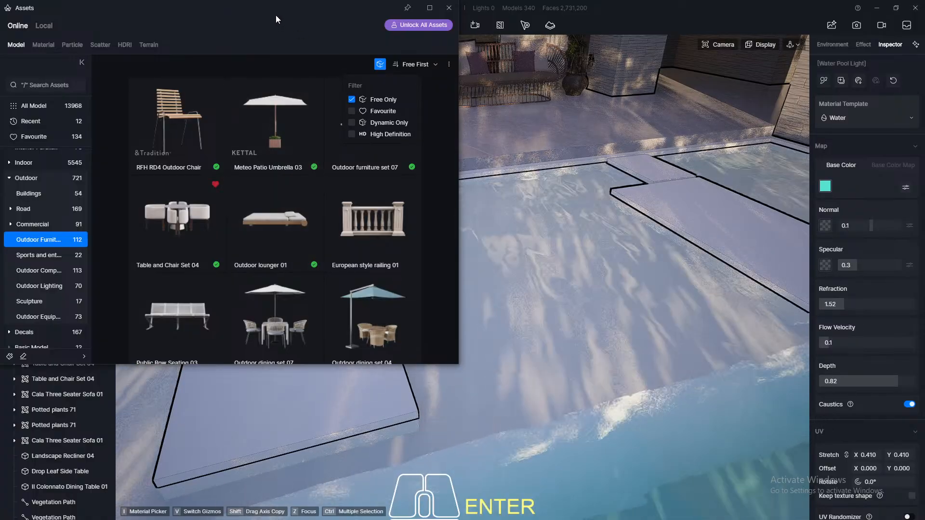
{"action": "left_click", "coordinate": [380, 64]}
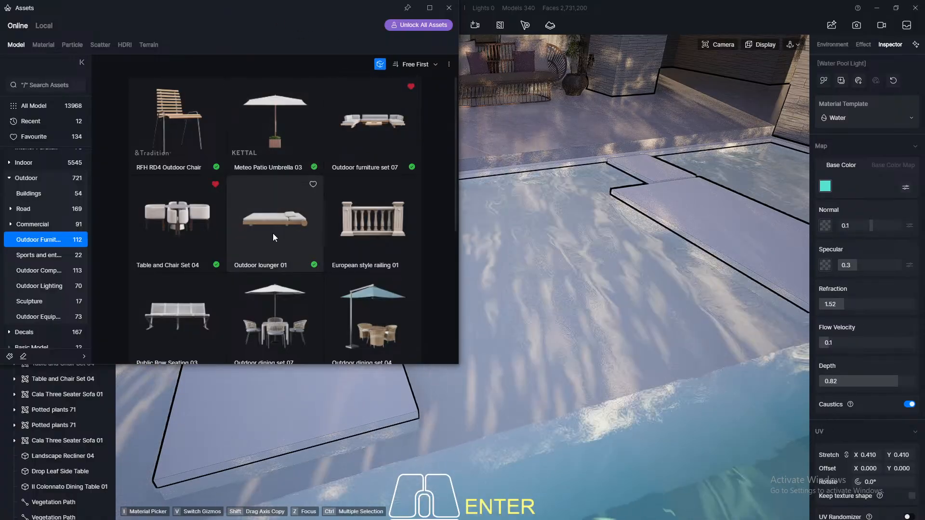
Try Outdoor lounger 01 on the pool platform, and look through Outdoor Furniture, Outdoor Equipment and Basic Model for alternatives
{"action": "left_click", "coordinate": [268, 219]}
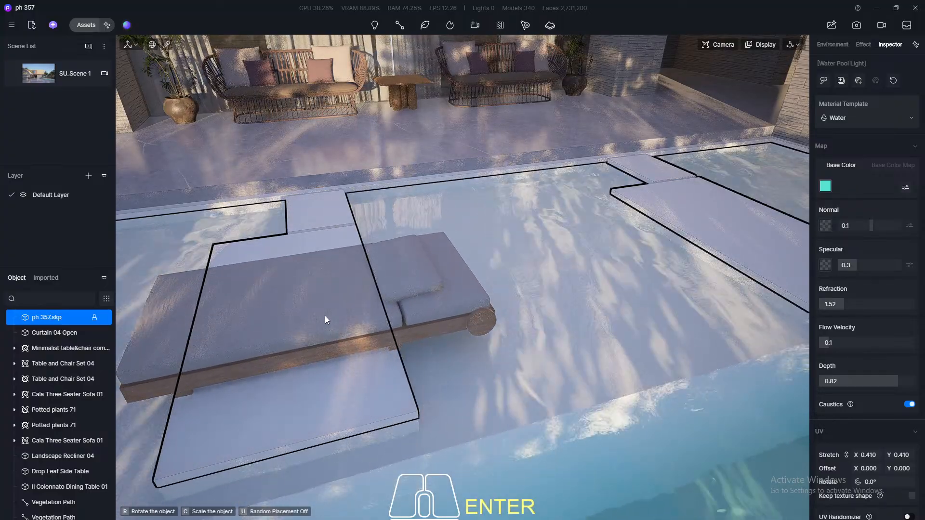
{"action": "left_click", "coordinate": [86, 25]}
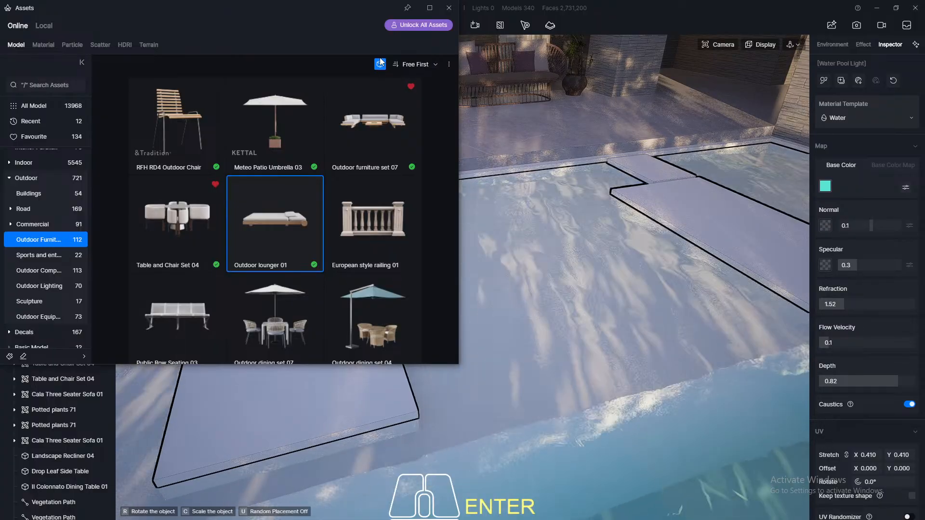
{"action": "scroll", "coordinate": [193, 260], "scroll_direction": "down", "scroll_amount": 5}
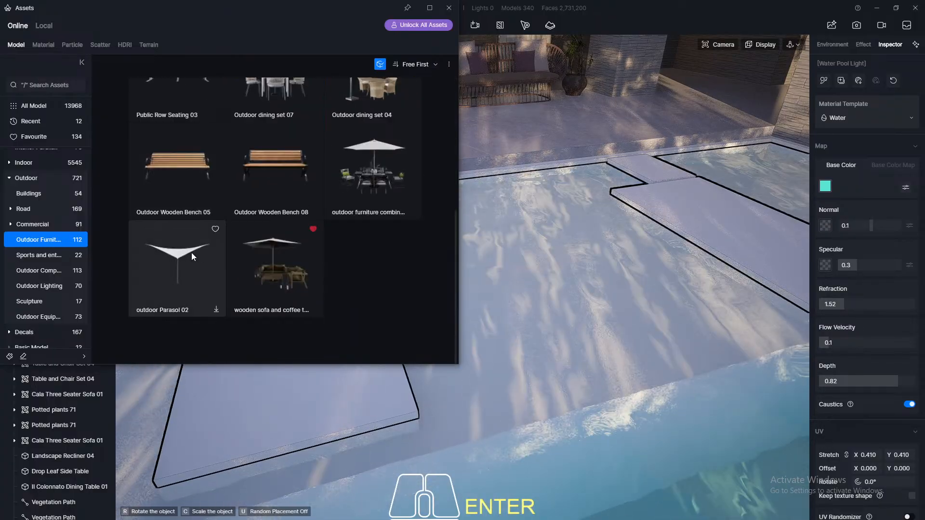
{"action": "scroll", "coordinate": [53, 297], "scroll_direction": "up", "scroll_amount": 1}
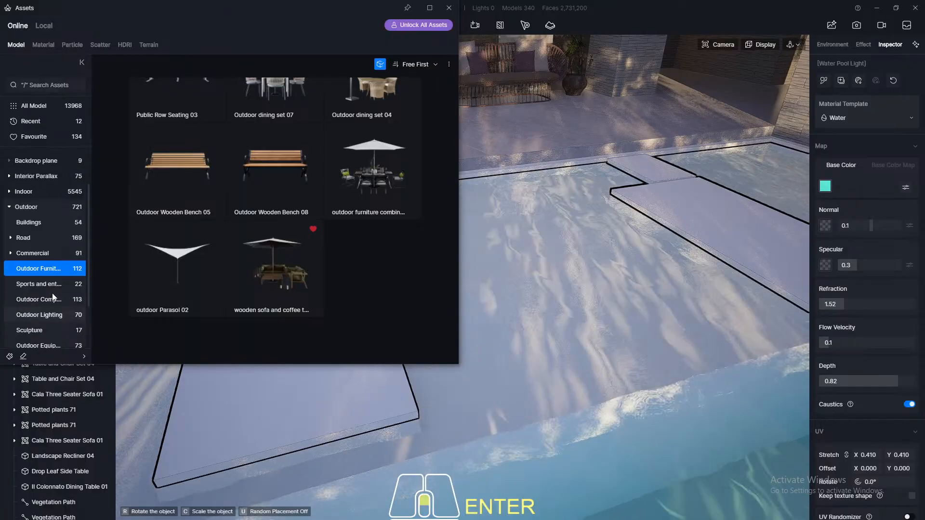
{"action": "scroll", "coordinate": [53, 297], "scroll_direction": "down", "scroll_amount": 3}
{"action": "left_click", "coordinate": [44, 281]}
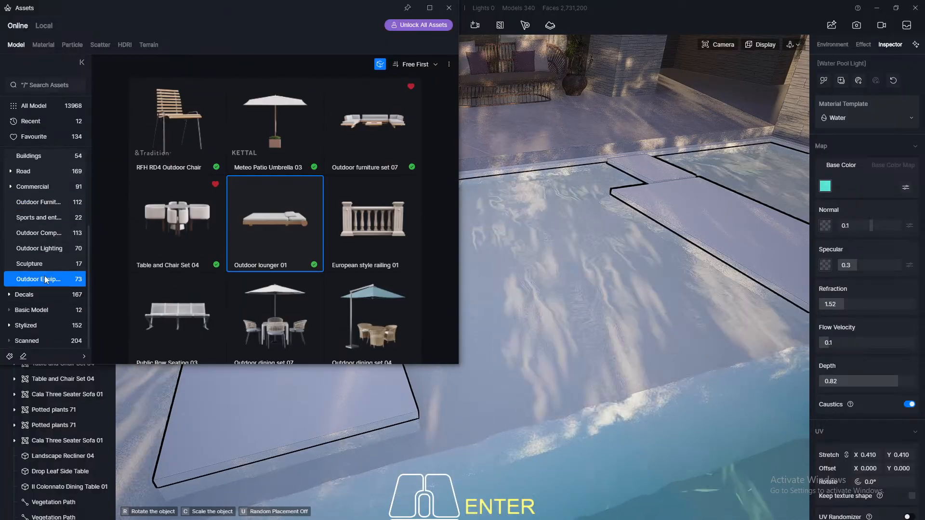
{"action": "left_click", "coordinate": [41, 313]}
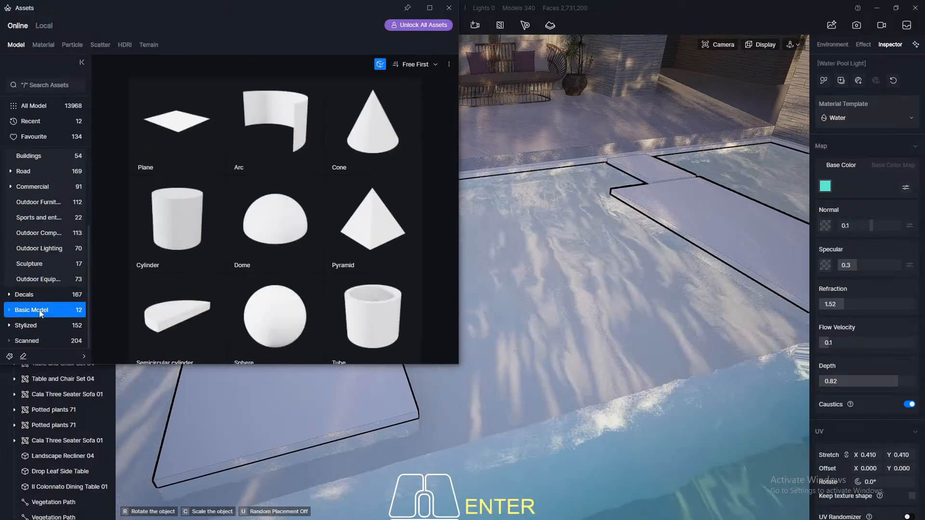
{"action": "left_click", "coordinate": [41, 202]}
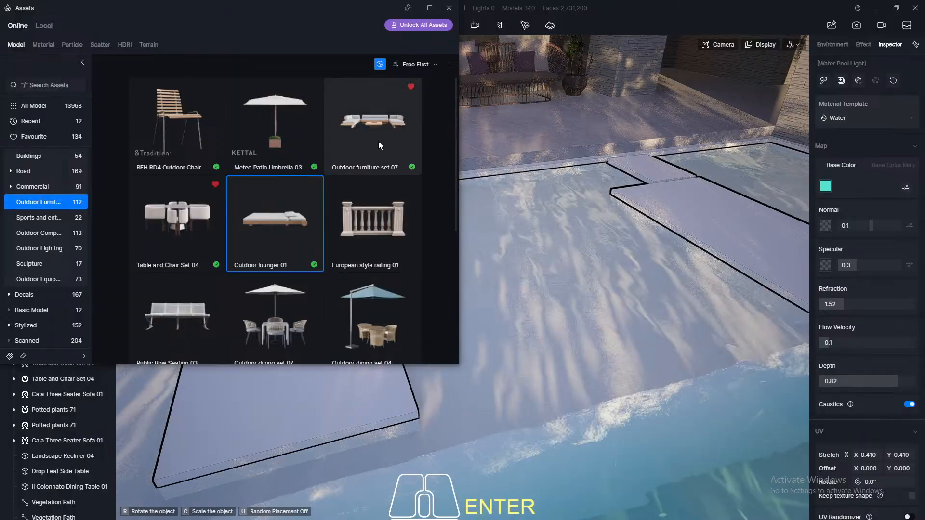
Place Outdoor furniture set 07 over the nearer platform on the pool's shallow ledge
{"action": "left_click", "coordinate": [378, 139]}
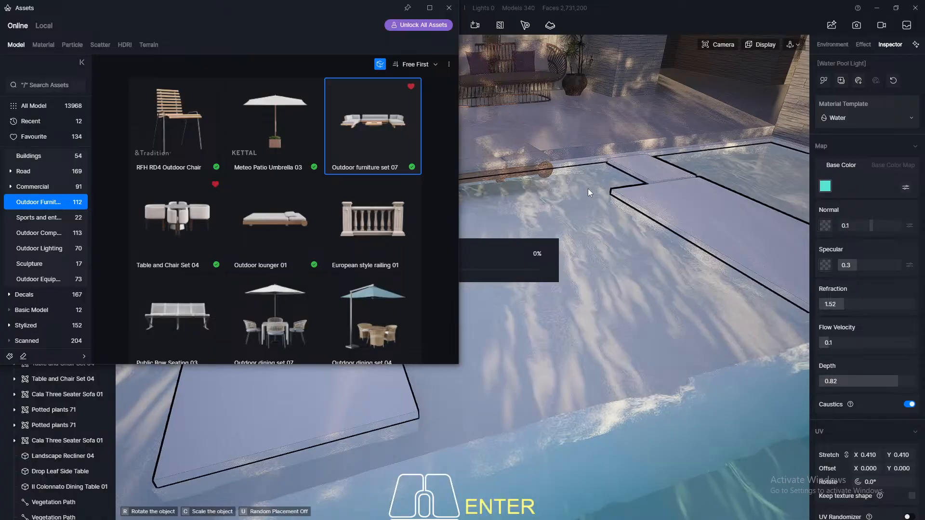
{"action": "left_click", "coordinate": [449, 8]}
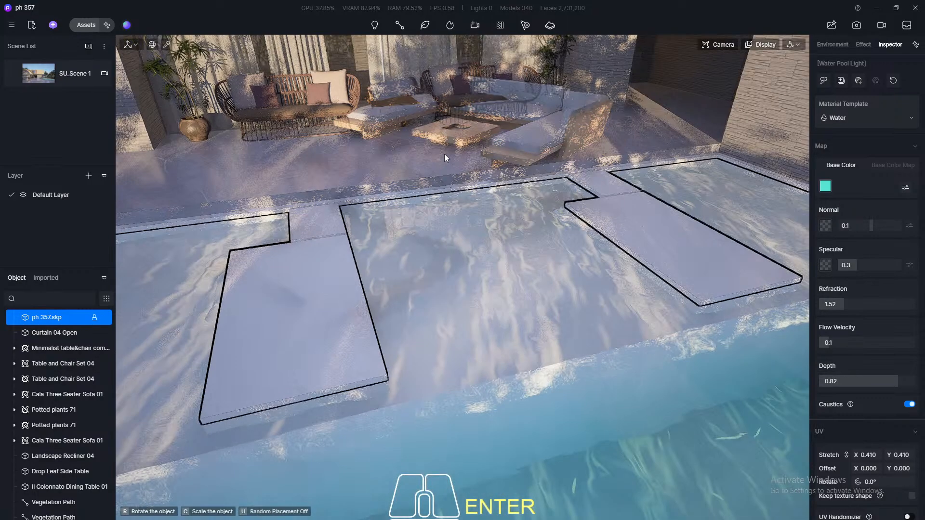
{"action": "left_click", "coordinate": [328, 300]}
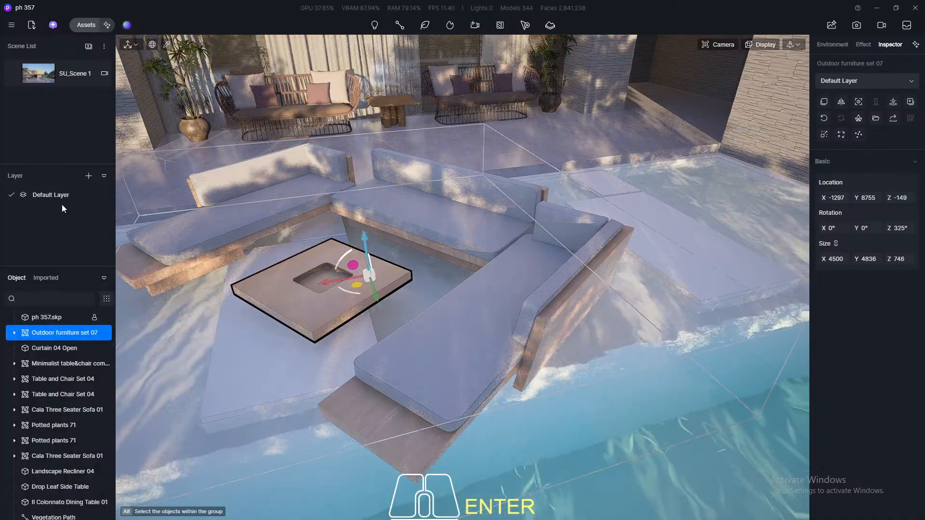
Delete 38_sofa02, the second 38_sofa01 and the 38_chaji coffee table from Outdoor furniture set 07, keeping one 38_sofa01
{"action": "scroll", "coordinate": [319, 296], "scroll_direction": "up", "scroll_amount": 3}
{"action": "middle_click_drag", "start_coordinate": [319, 295], "coordinate": [284, 307]}
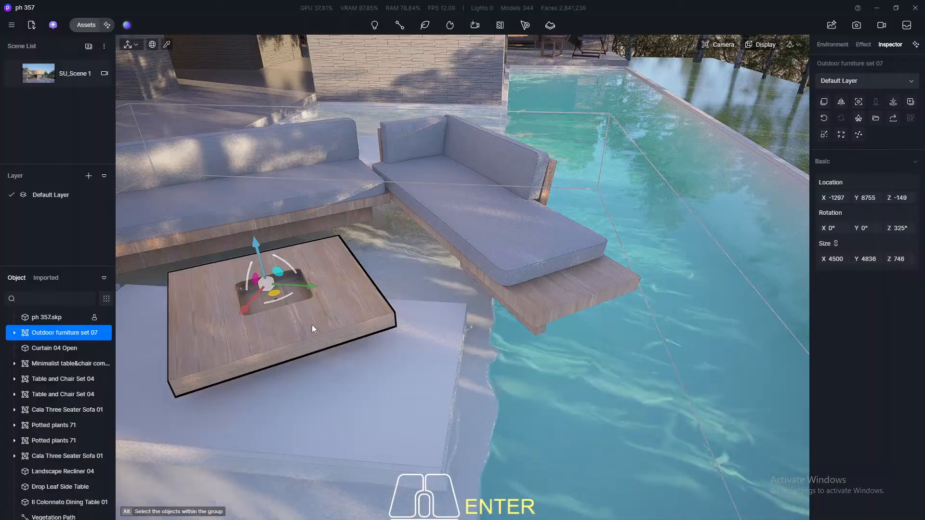
{"action": "left_click", "coordinate": [14, 333]}
{"action": "left_click", "coordinate": [53, 350]}
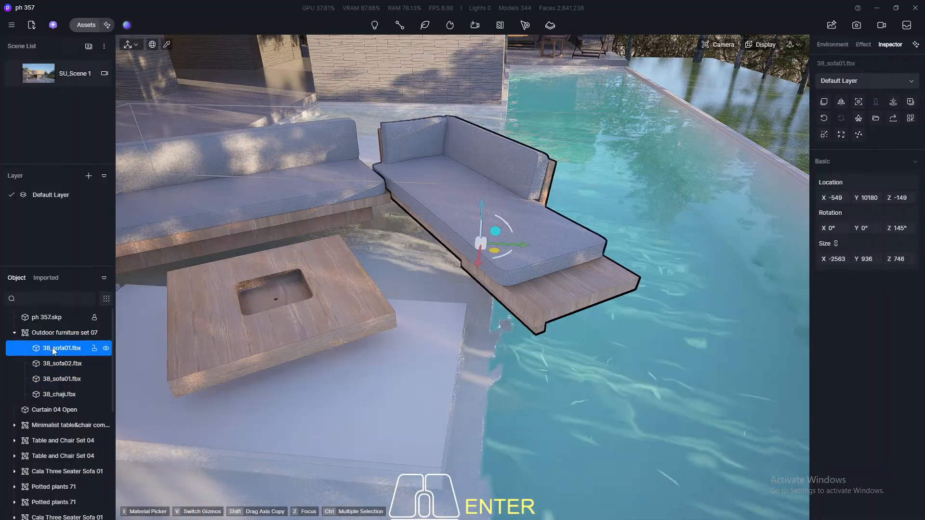
{"action": "left_click", "coordinate": [53, 364]}
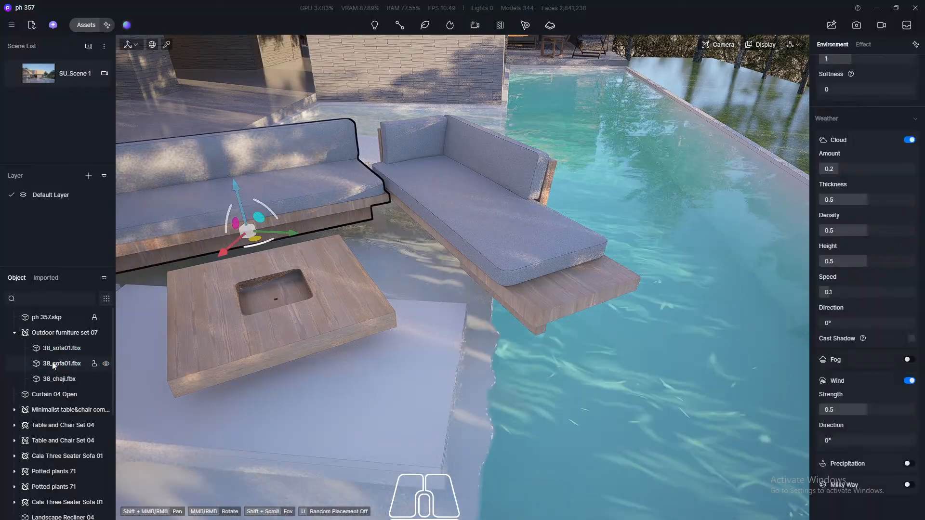
{"action": "key", "text": "Delete"}
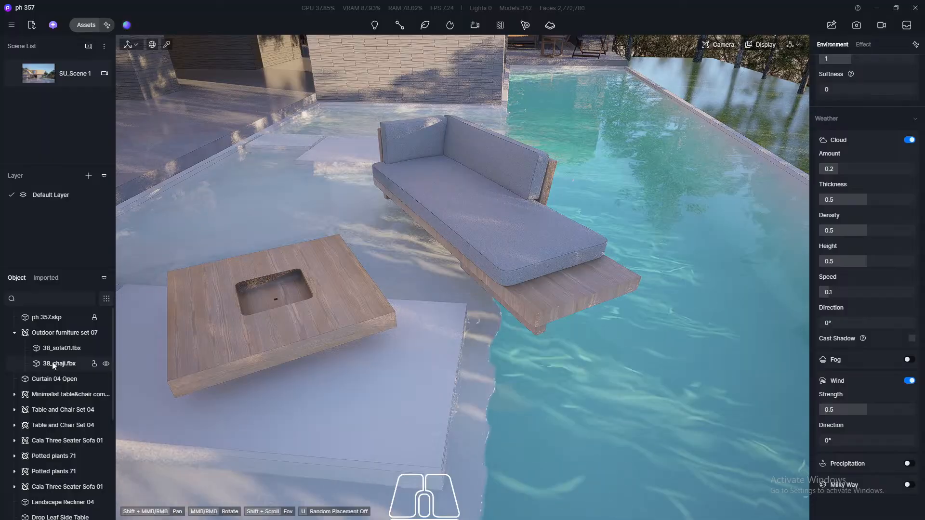
{"action": "left_click", "coordinate": [53, 365]}
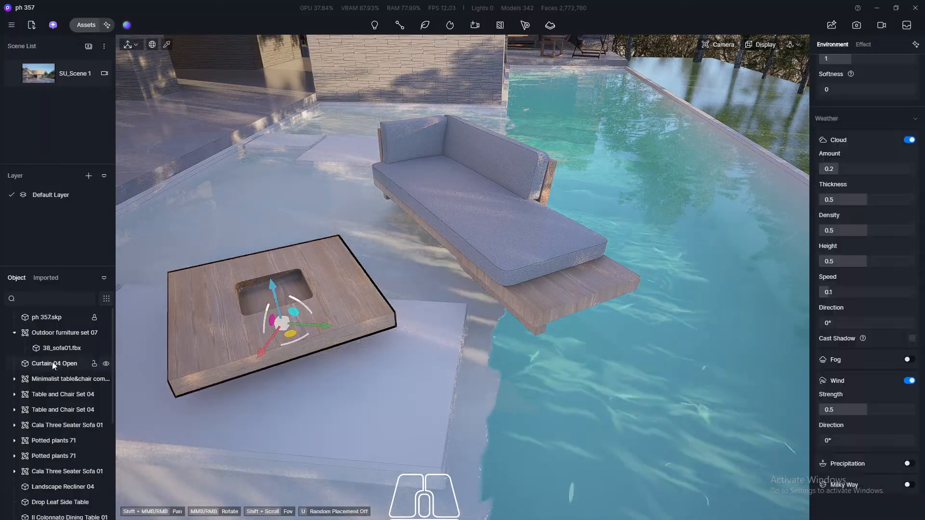
{"action": "key", "text": "Delete"}
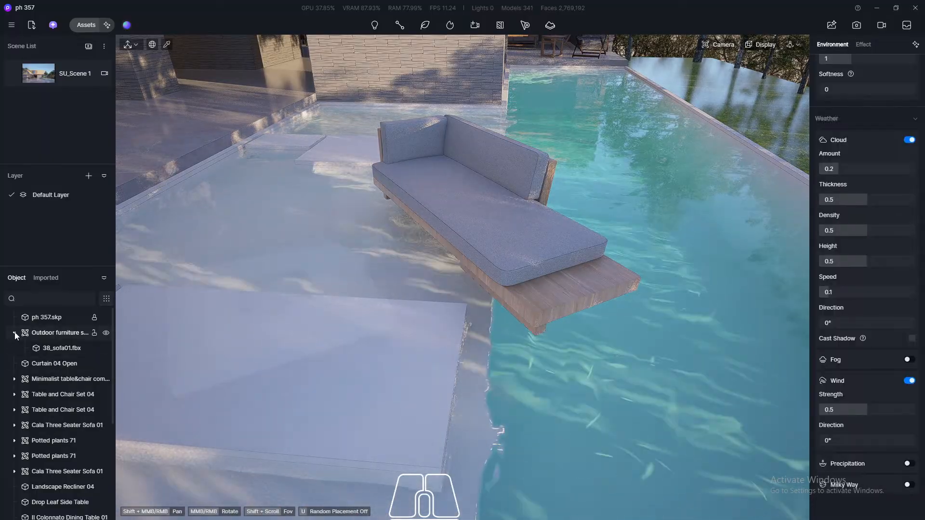
Rotate Outdoor furniture set 07 to 270° about Z and move it to X -2258, beside the nearer pool platform
{"action": "left_click", "coordinate": [14, 332]}
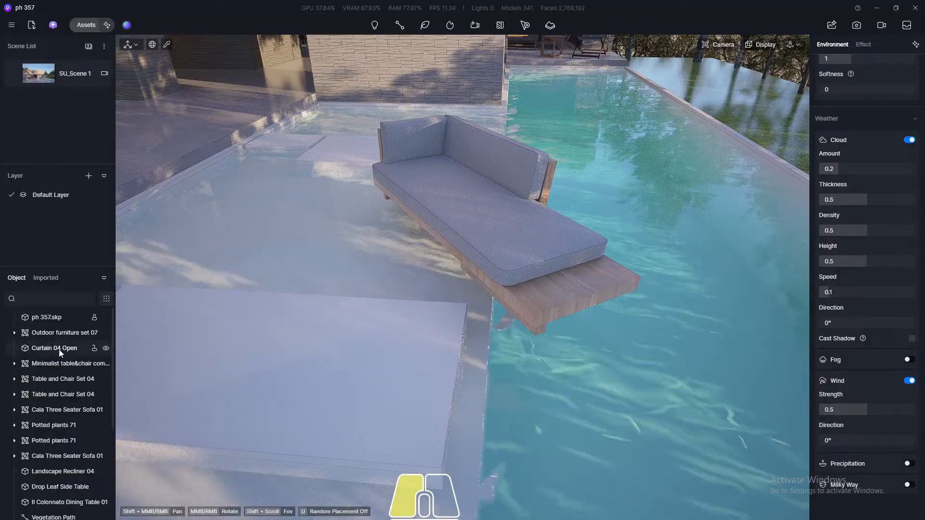
{"action": "left_click", "coordinate": [73, 347]}
{"action": "scroll", "coordinate": [477, 241], "scroll_direction": "down", "scroll_amount": 5}
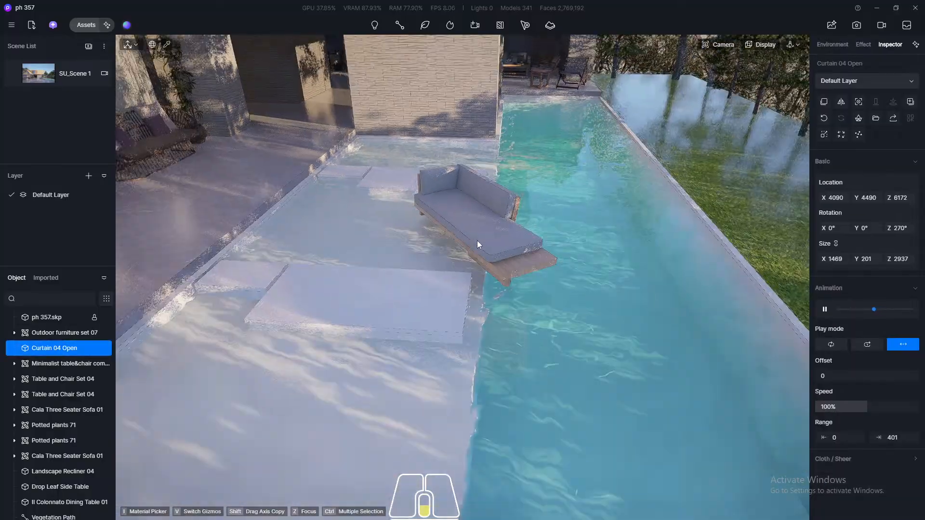
{"action": "left_click", "coordinate": [476, 238]}
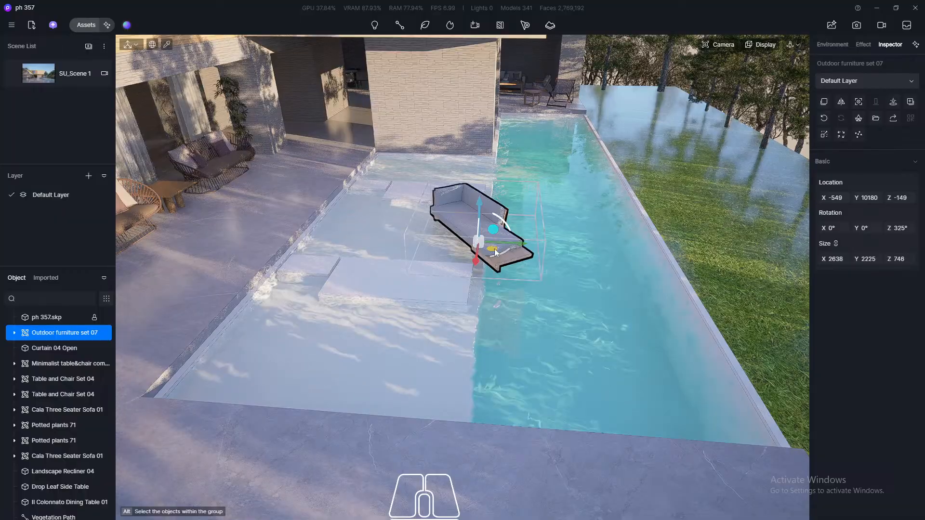
{"action": "left_click_drag", "start_coordinate": [478, 259], "coordinate": [529, 289]}
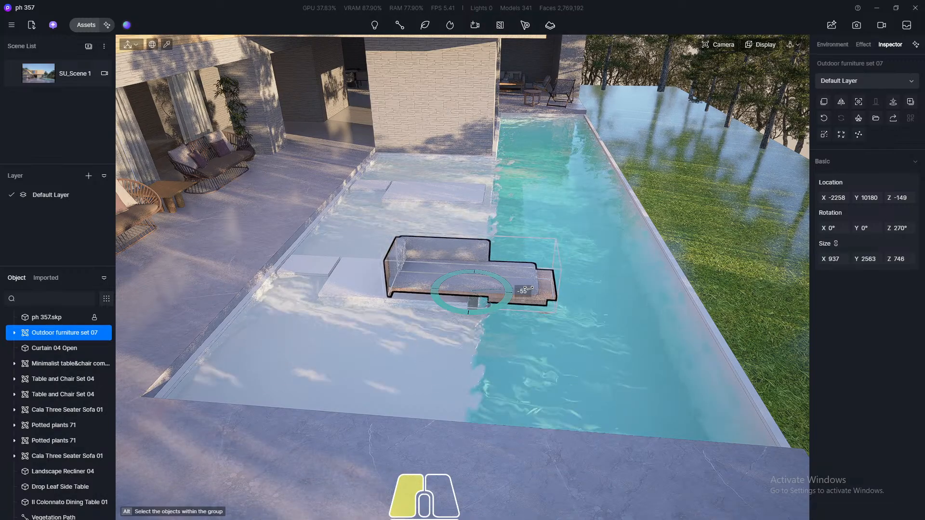
Move the sofa over the nearer pool platform, to X -1977 and Y 8994
{"action": "scroll", "coordinate": [448, 246], "scroll_direction": "up", "scroll_amount": 5}
{"action": "middle_click_drag", "start_coordinate": [451, 248], "coordinate": [449, 247]}
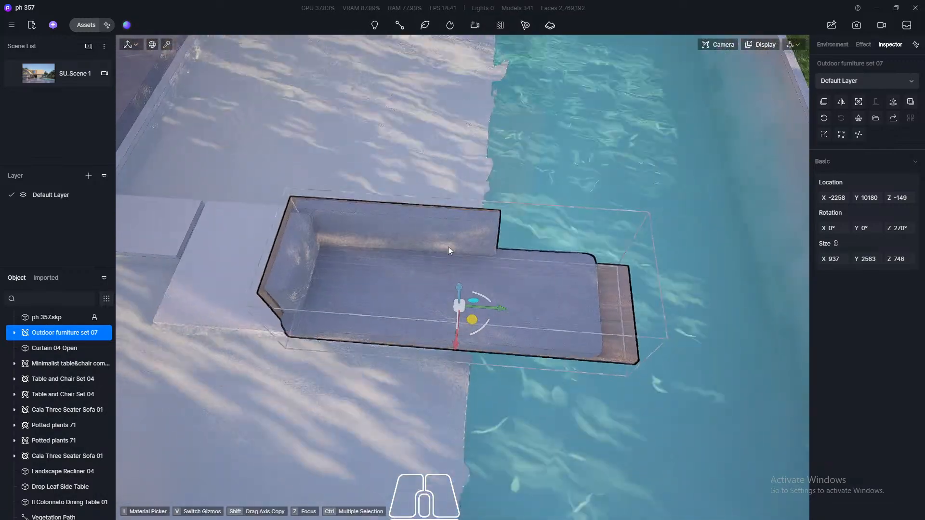
{"action": "middle_click_drag", "start_coordinate": [441, 209], "coordinate": [442, 210]}
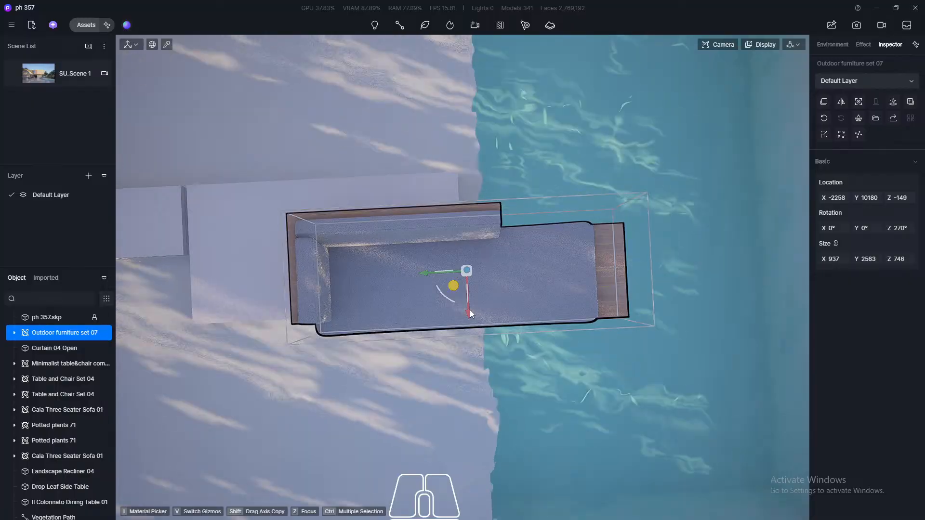
{"action": "left_click_drag", "start_coordinate": [469, 308], "coordinate": [469, 278]}
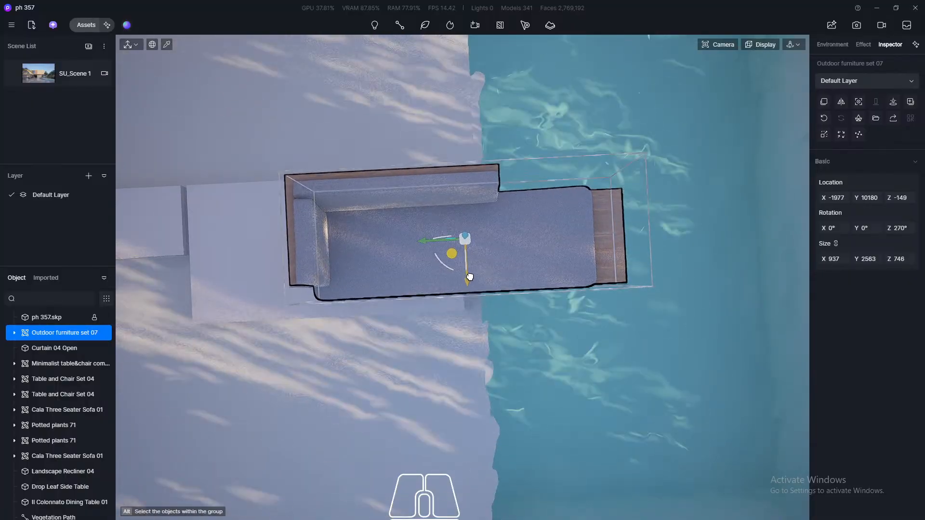
{"action": "left_click_drag", "start_coordinate": [423, 241], "coordinate": [280, 258]}
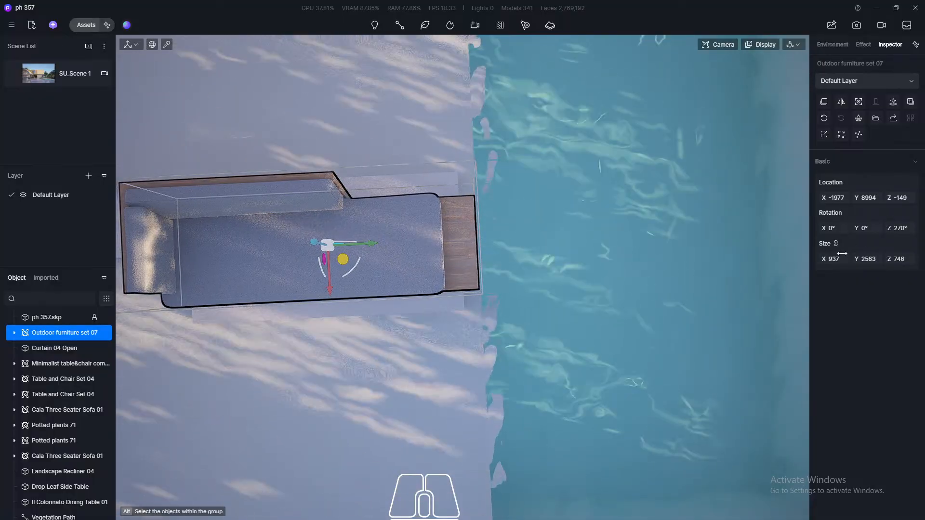
Scale the sofa down to about 737 × 1666 with height 746 and rotate it to 232° about Z, parallel to the platform
{"action": "left_click_drag", "start_coordinate": [834, 259], "coordinate": [810, 259]}
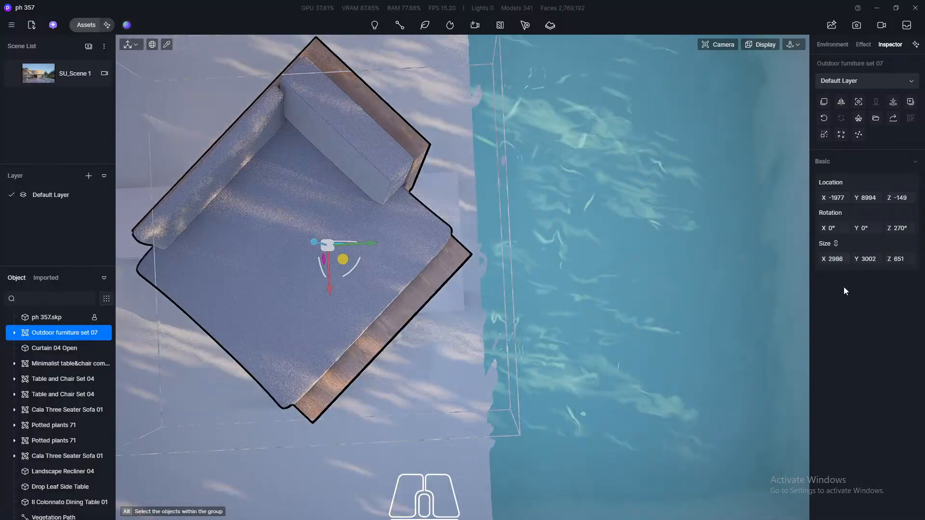
{"action": "key", "text": "ctrl+z"}
{"action": "key", "text": "ctrl+z"}
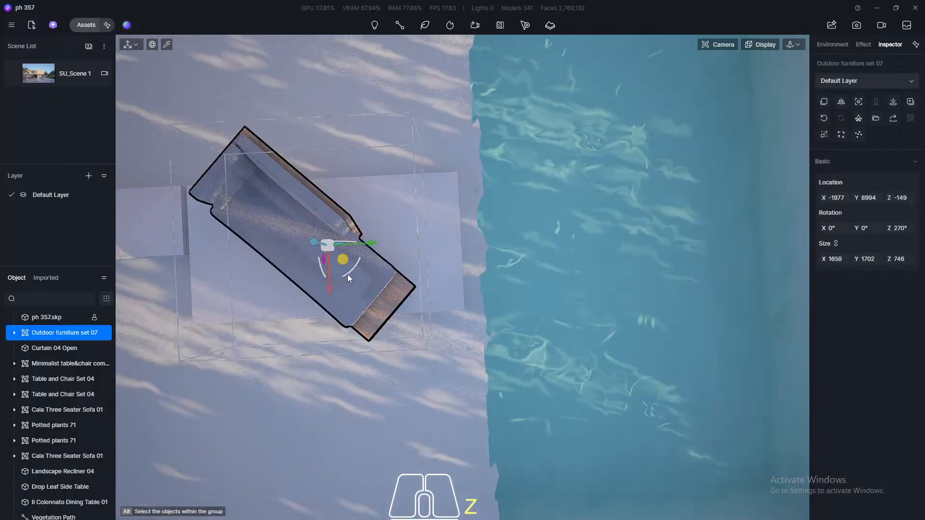
{"action": "left_click_drag", "start_coordinate": [348, 273], "coordinate": [389, 262]}
Ungroup Outdoor furniture set 07 and shift its 38_sofa01 along the platform to Y 9139
{"action": "right_click", "coordinate": [46, 336]}
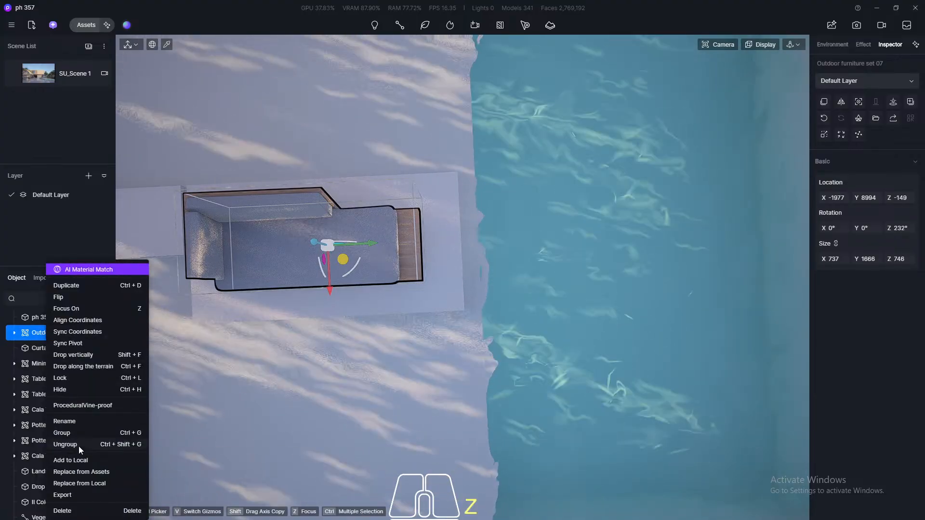
{"action": "left_click", "coordinate": [79, 445]}
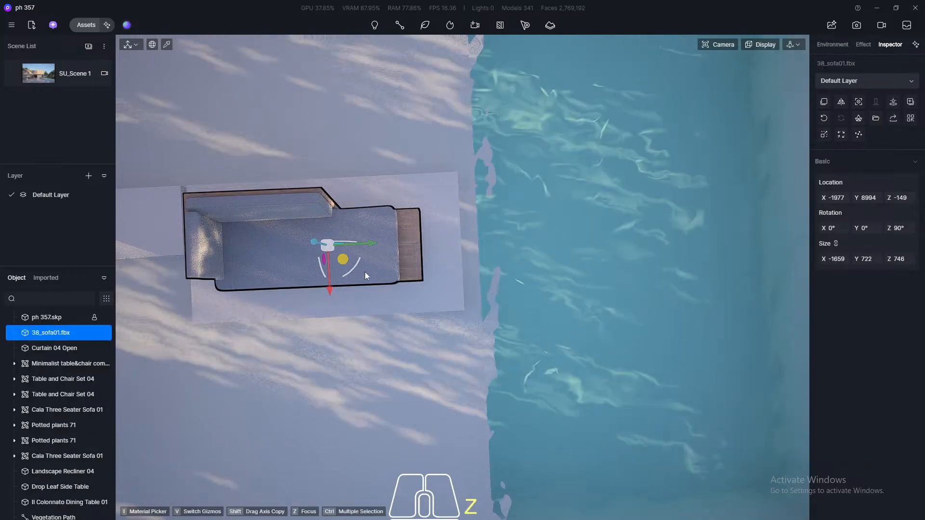
{"action": "left_click_drag", "start_coordinate": [355, 268], "coordinate": [387, 245]}
Lower 38_sofa01 to Z -323 so its base sinks to the pool platform
{"action": "middle_click_drag", "start_coordinate": [384, 312], "coordinate": [386, 268]}
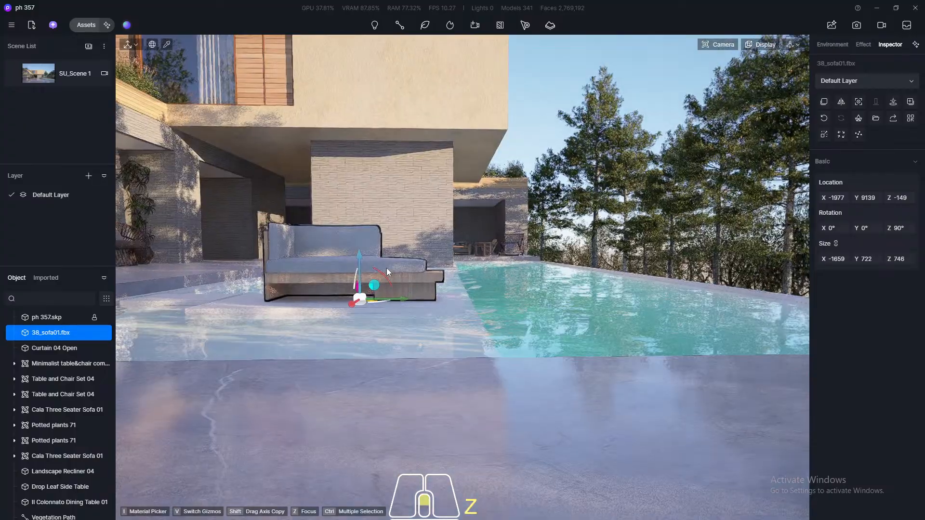
{"action": "scroll", "coordinate": [387, 268], "scroll_direction": "up", "scroll_amount": 2}
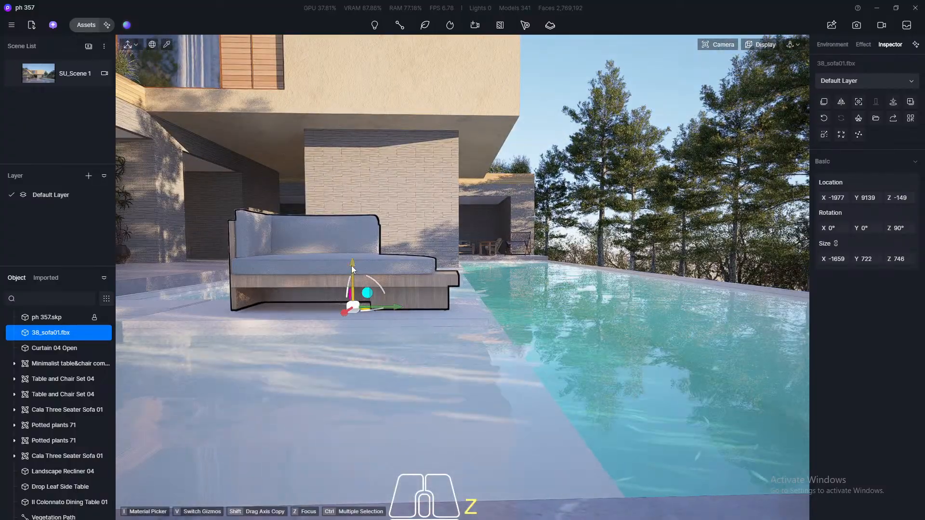
{"action": "left_click_drag", "start_coordinate": [357, 269], "coordinate": [357, 287]}
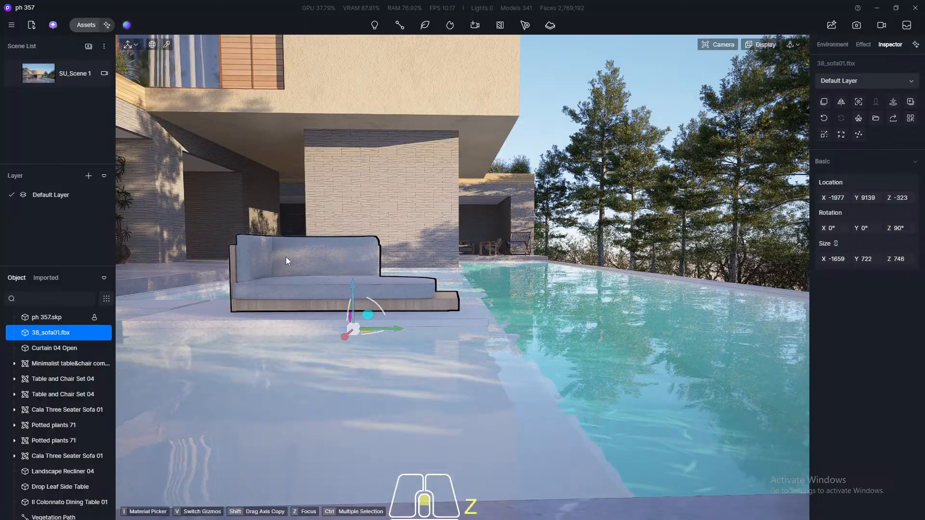
Adjust 38_sofa01 on the platform to X -1720 and Y 9214, and check its placement from SU_Scene 1
{"action": "scroll", "coordinate": [286, 258], "scroll_direction": "up", "scroll_amount": 3}
{"action": "middle_click_drag", "start_coordinate": [301, 272], "coordinate": [296, 272]}
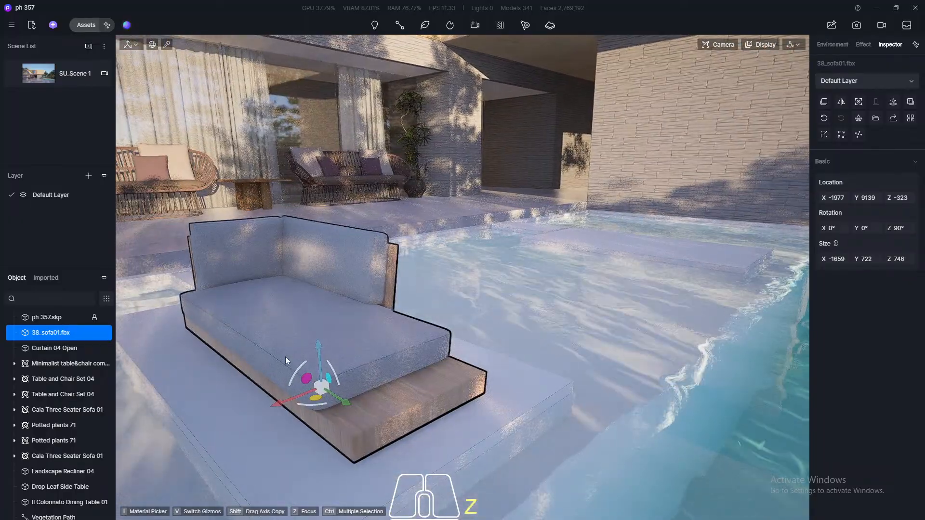
{"action": "middle_click_drag", "start_coordinate": [396, 365], "coordinate": [415, 365]}
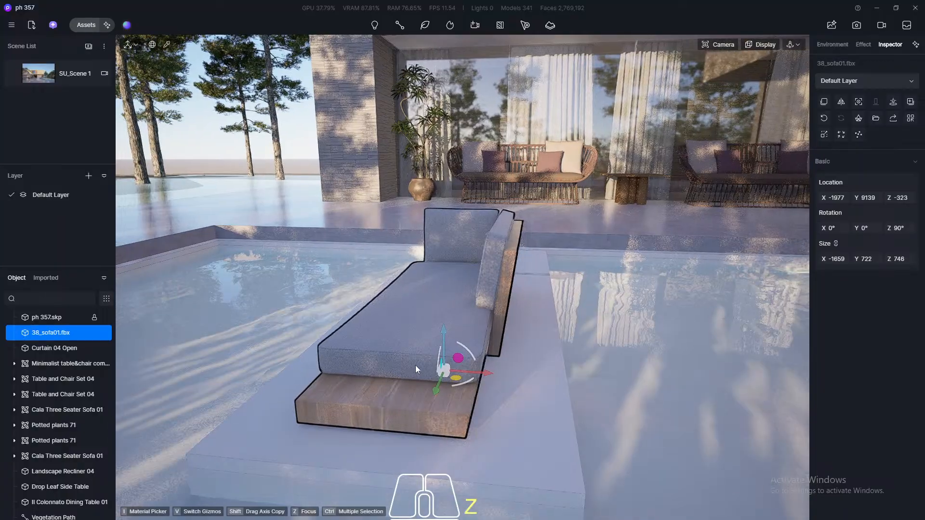
{"action": "left_click_drag", "start_coordinate": [484, 374], "coordinate": [536, 386]}
{"action": "middle_click_drag", "start_coordinate": [257, 396], "coordinate": [467, 362]}
{"action": "scroll", "coordinate": [299, 350], "scroll_direction": "down", "scroll_amount": 3}
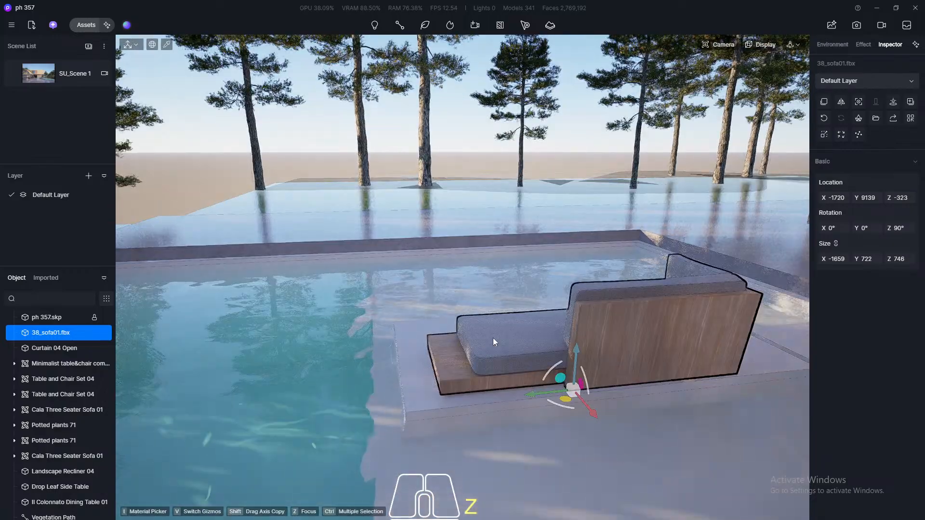
{"action": "left_click_drag", "start_coordinate": [475, 387], "coordinate": [464, 390]}
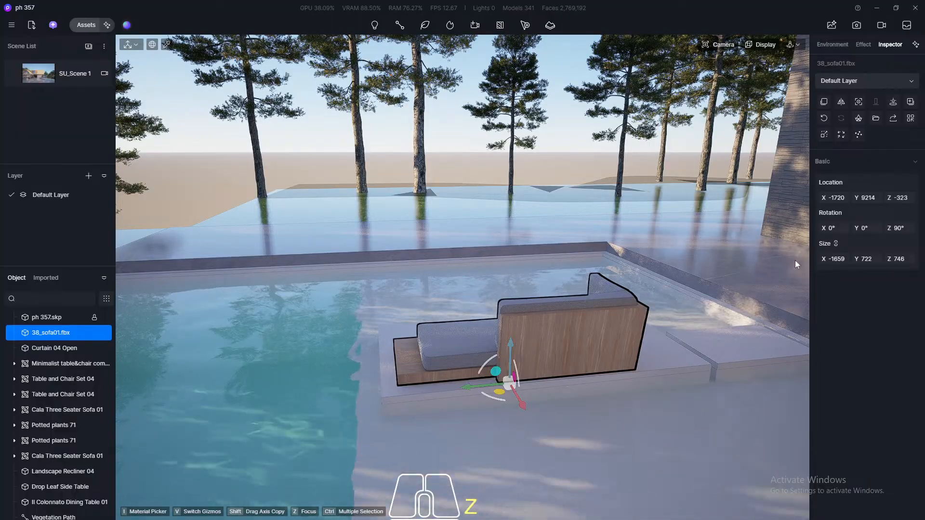
{"action": "middle_click_drag", "start_coordinate": [238, 374], "coordinate": [259, 345]}
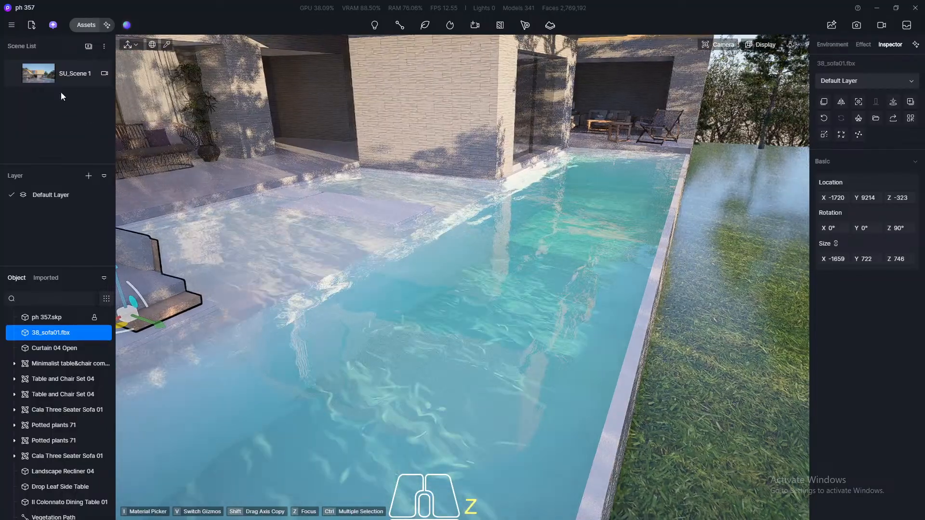
{"action": "left_click", "coordinate": [42, 74]}
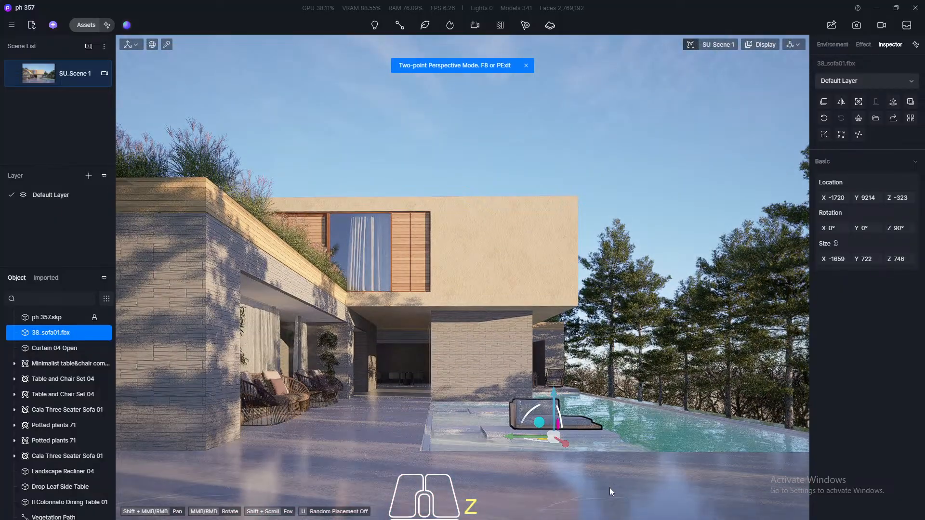
Copy 38_sofa01 along the X axis onto the farther pool platform, at X 2202
{"action": "left_click", "coordinate": [609, 488]}
{"action": "scroll", "coordinate": [612, 418], "scroll_direction": "up", "scroll_amount": 5}
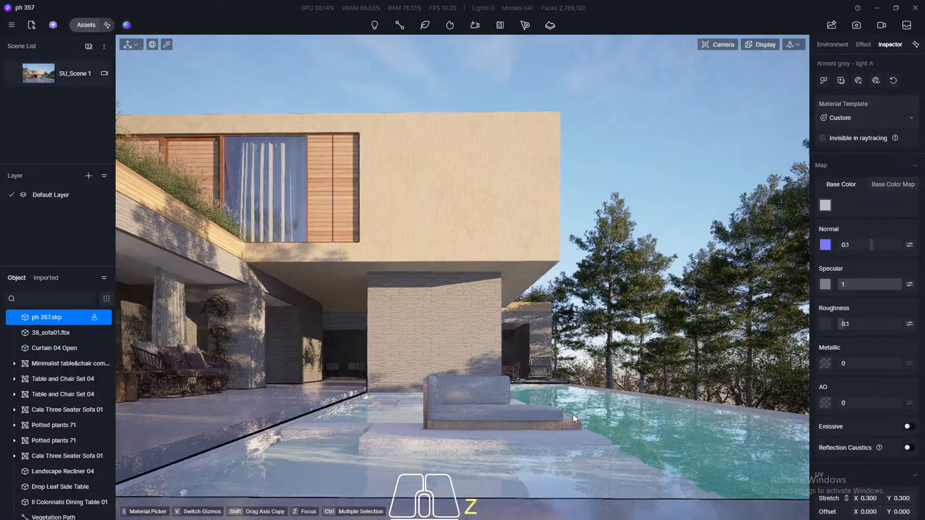
{"action": "middle_click_drag", "start_coordinate": [573, 415], "coordinate": [365, 346]}
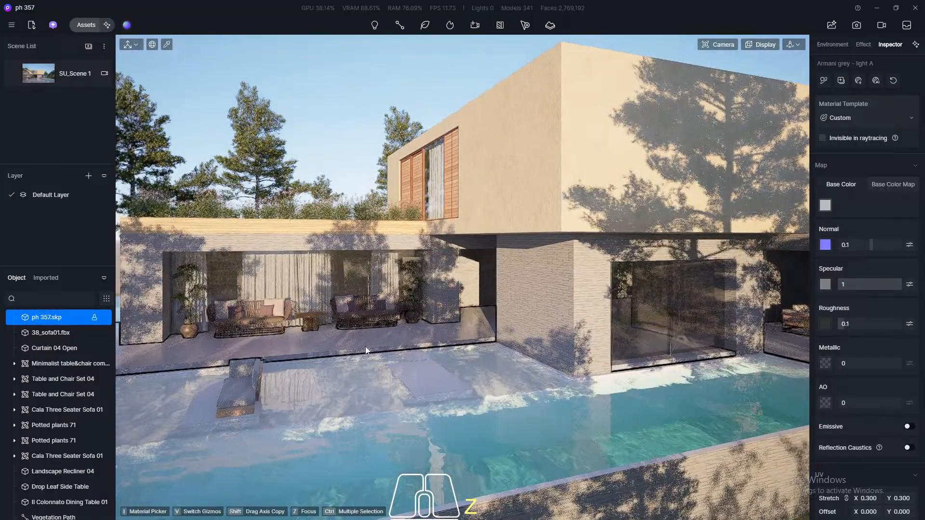
{"action": "left_click", "coordinate": [231, 377]}
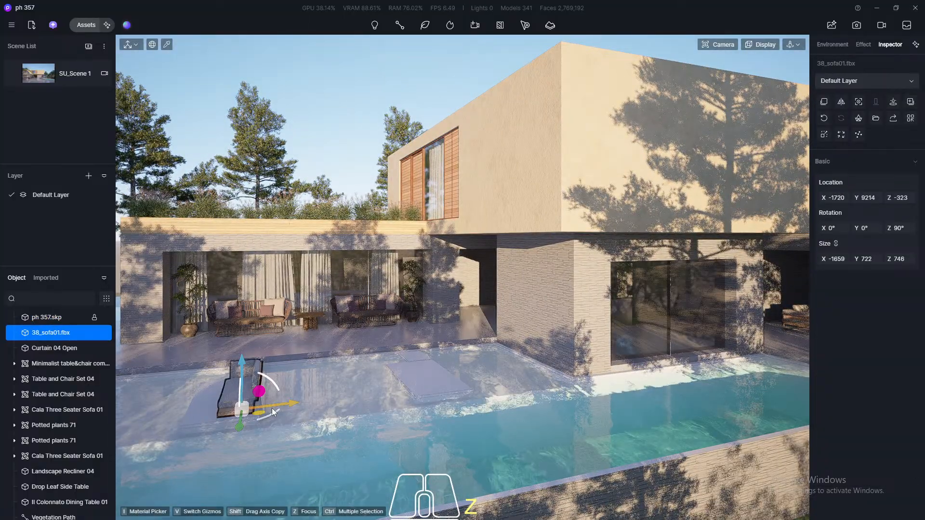
{"action": "left_click_drag", "start_coordinate": [272, 407], "coordinate": [472, 376], "text": "shift"}
{"action": "scroll", "coordinate": [475, 376], "scroll_direction": "up", "scroll_amount": 3, "text": "shift"}
{"action": "middle_click_drag", "start_coordinate": [475, 378], "coordinate": [467, 374], "text": "shift"}
{"action": "left_click_drag", "start_coordinate": [418, 393], "coordinate": [428, 395], "text": "shift"}
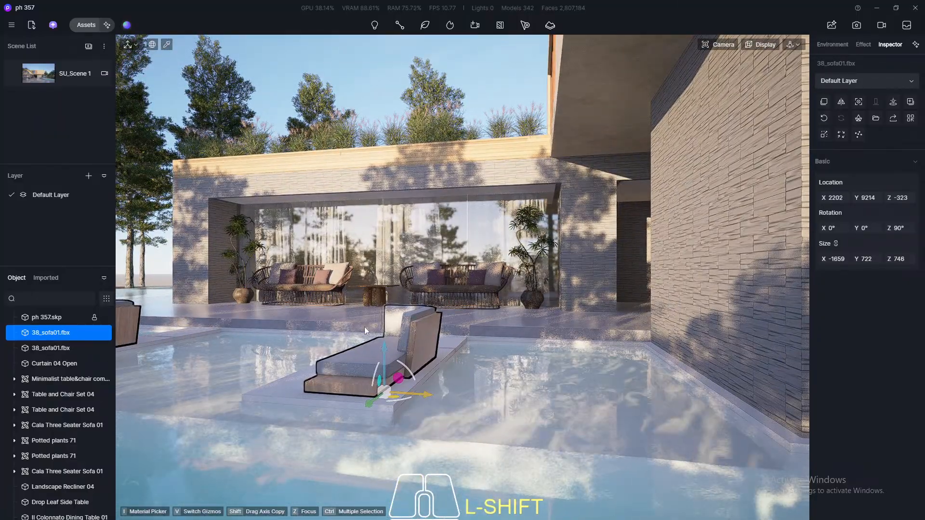
Return to the SU_Scene 1 view and render it as a 16:9 4K image saved as SU_Scene 1.png in folder 357
{"action": "left_click", "coordinate": [39, 71]}
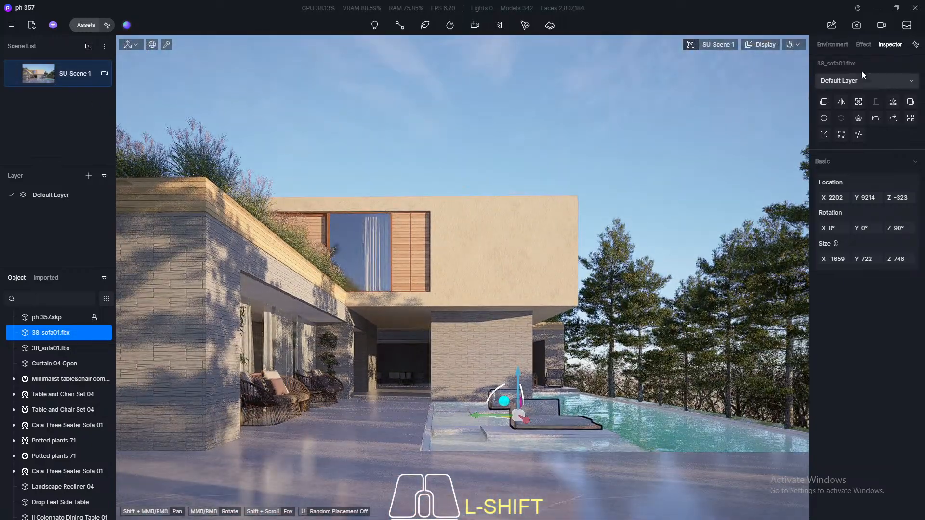
{"action": "left_click", "coordinate": [856, 25]}
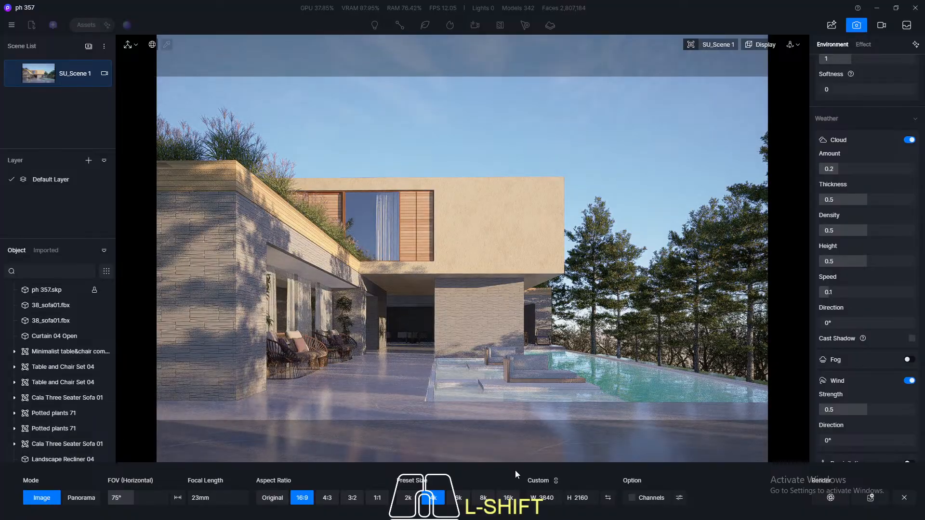
{"action": "left_click", "coordinate": [829, 499]}
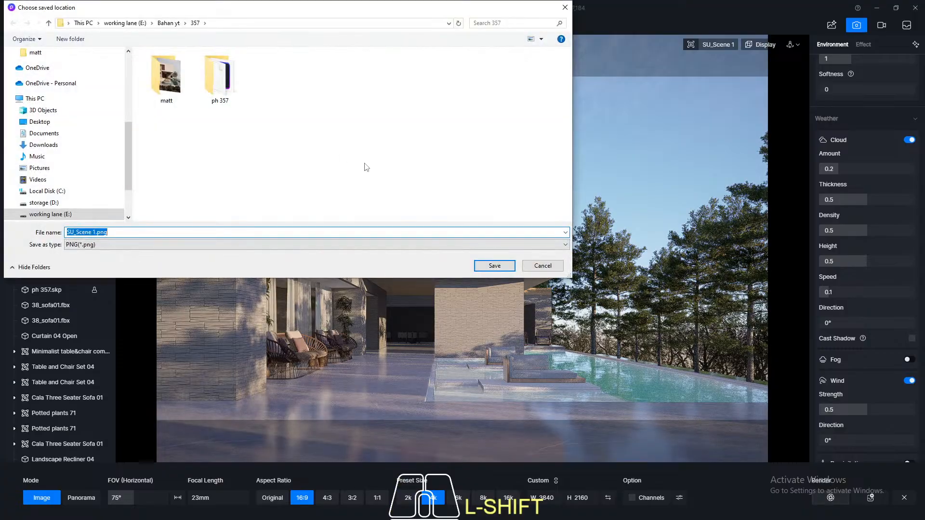
{"action": "left_click", "coordinate": [491, 266]}
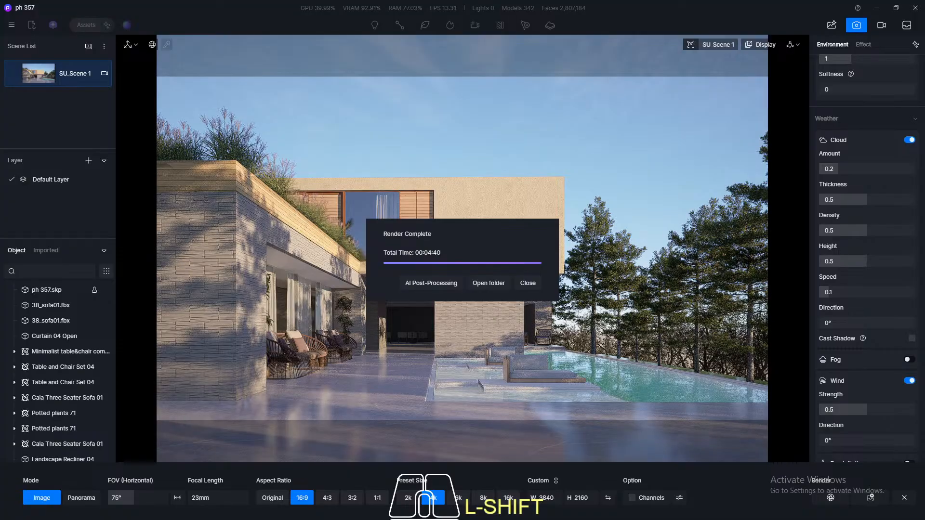
Open the output folder and inspect SU_Scene 1.png enlarged in WPS Photos, examining the pool loungers, terrace seating and facade
{"action": "left_click", "coordinate": [488, 283]}
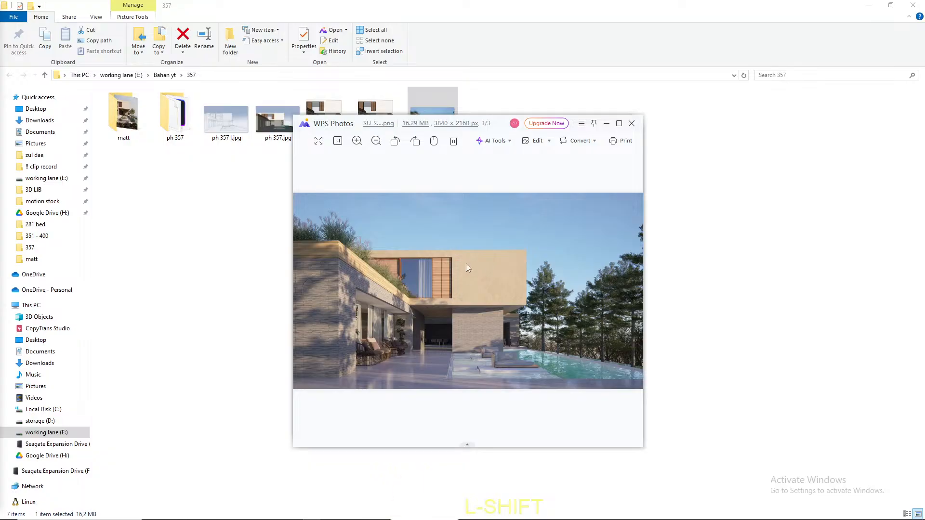
{"action": "left_click", "coordinate": [620, 123]}
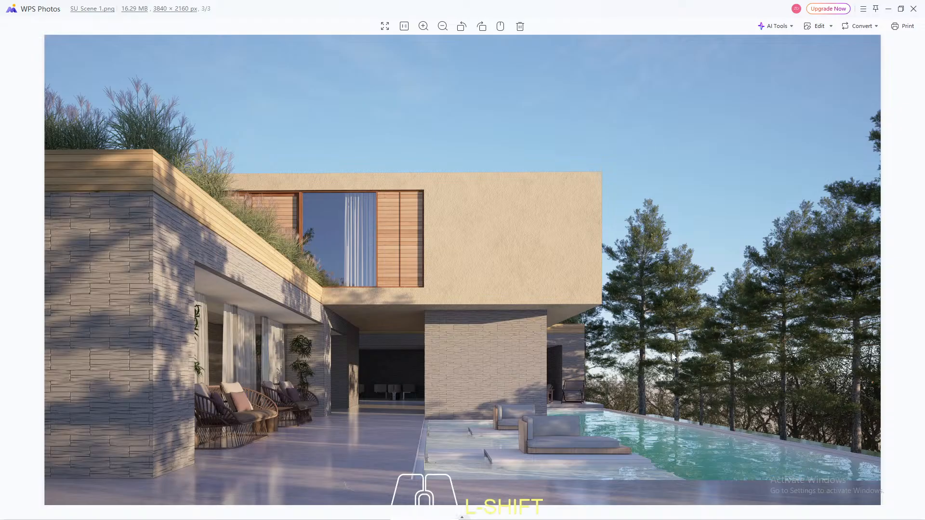
{"action": "scroll", "coordinate": [673, 356], "scroll_direction": "up", "scroll_amount": 2}
{"action": "left_click_drag", "start_coordinate": [657, 433], "coordinate": [688, 415]}
{"action": "left_click_drag", "start_coordinate": [539, 393], "coordinate": [496, 331]}
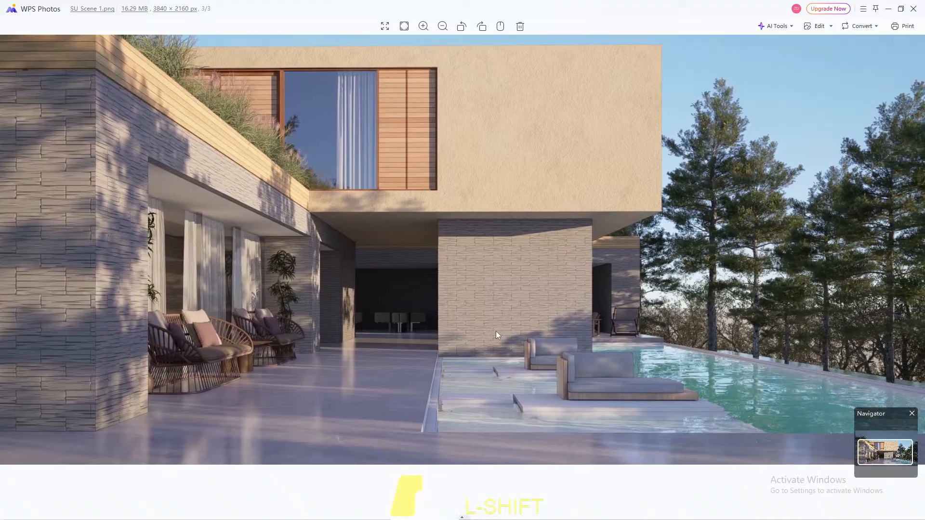
{"action": "scroll", "coordinate": [642, 407], "scroll_direction": "up", "scroll_amount": 3}
{"action": "scroll", "coordinate": [642, 408], "scroll_direction": "down", "scroll_amount": 1}
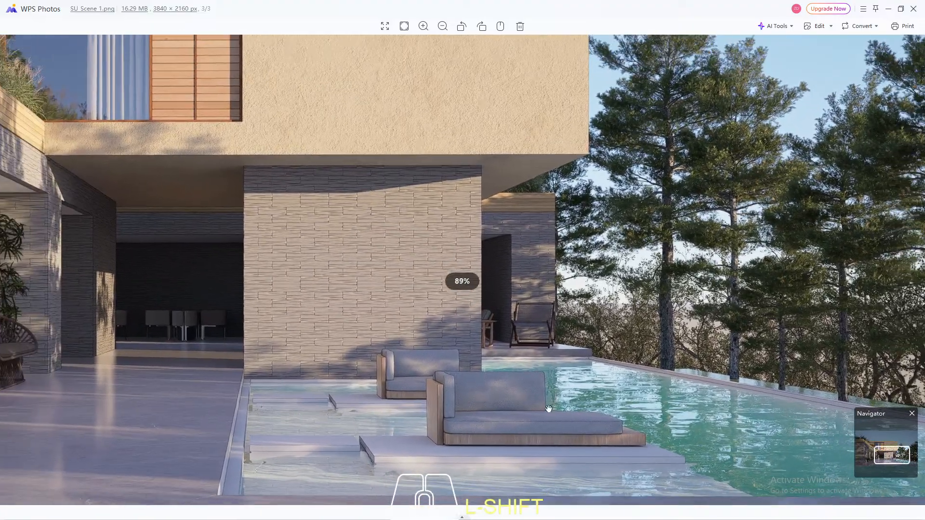
{"action": "left_click_drag", "start_coordinate": [368, 433], "coordinate": [621, 407]}
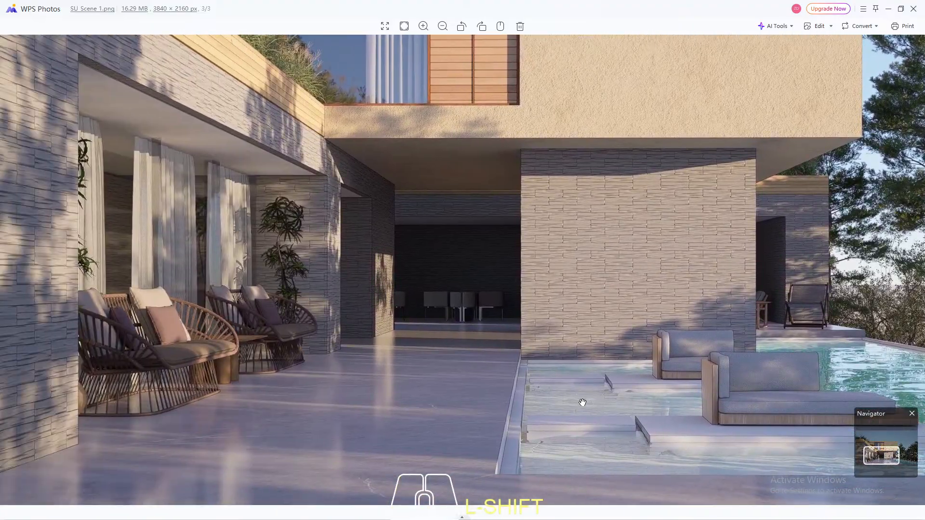
{"action": "left_click_drag", "start_coordinate": [537, 379], "coordinate": [579, 438]}
{"action": "scroll", "coordinate": [424, 389], "scroll_direction": "down", "scroll_amount": 2}
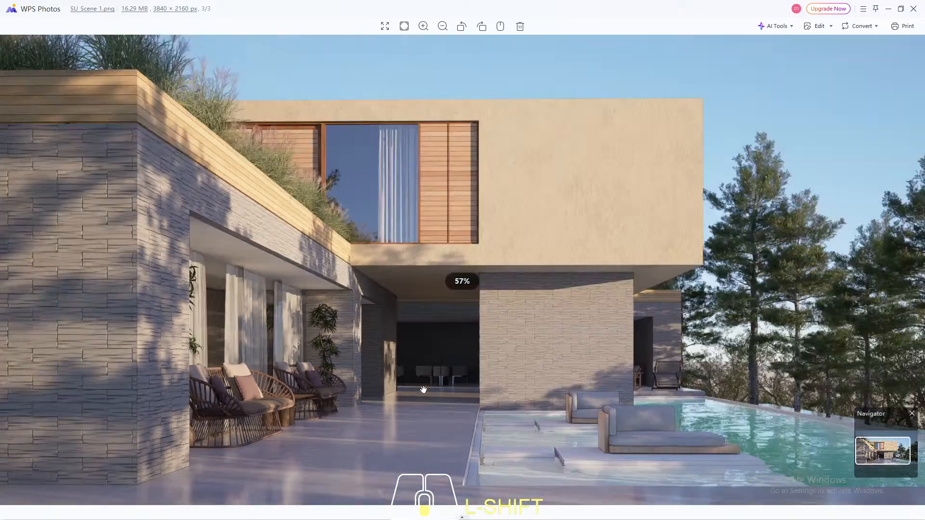